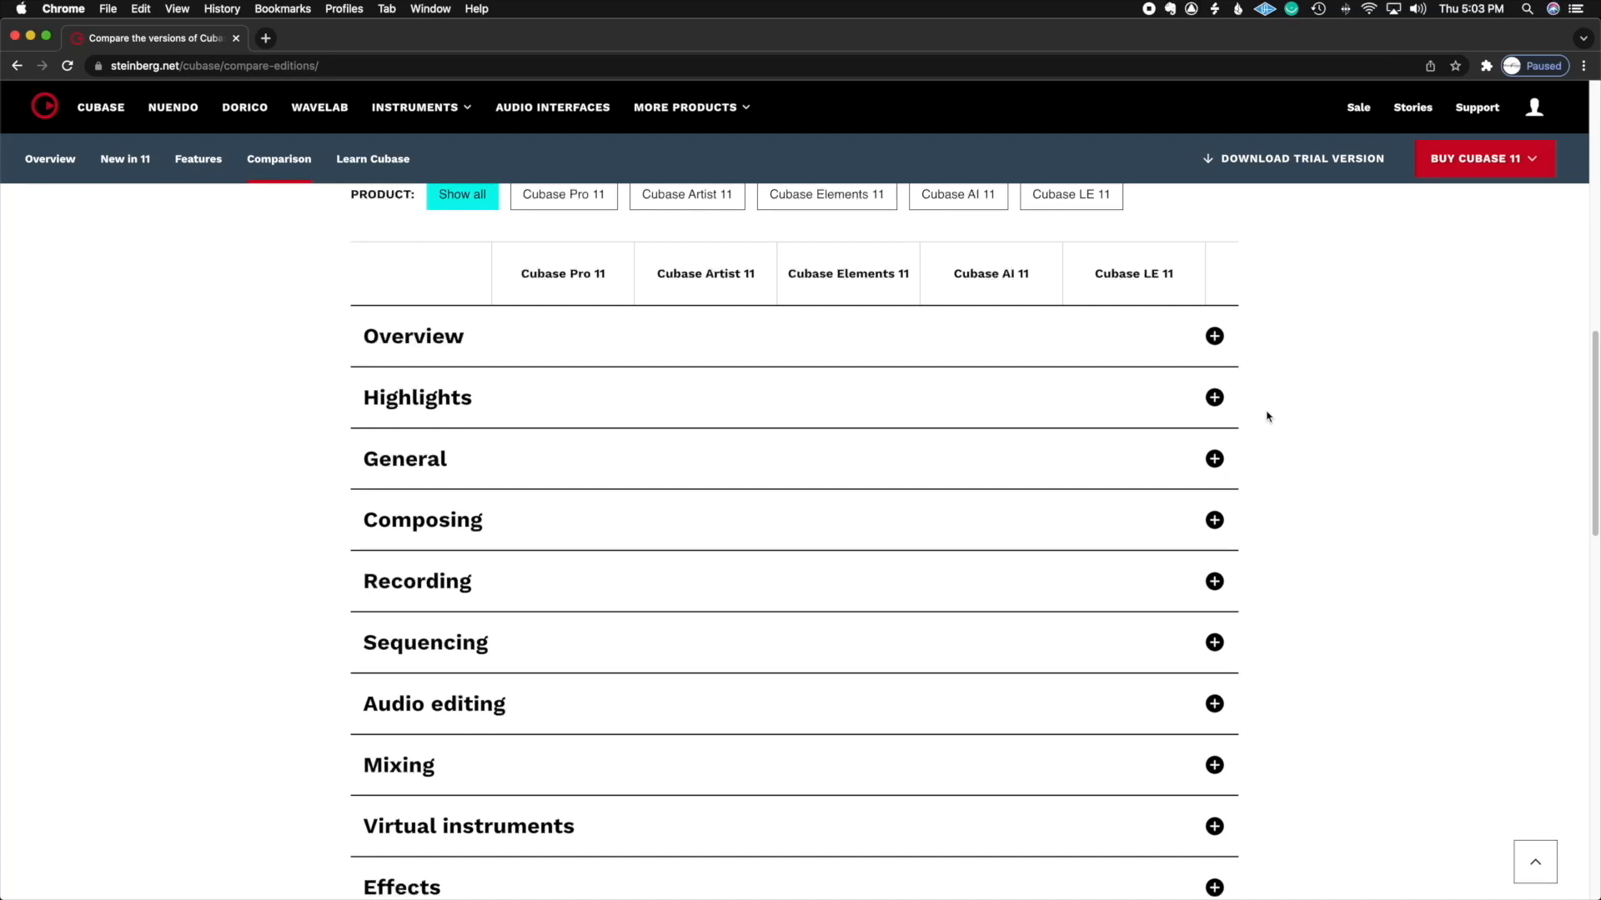
Step: Expand the Highlights section of the Cubase 11 edition comparison and examine which features each edition includes
left_click(1206, 405)
scroll(1081, 553, "down", 8)
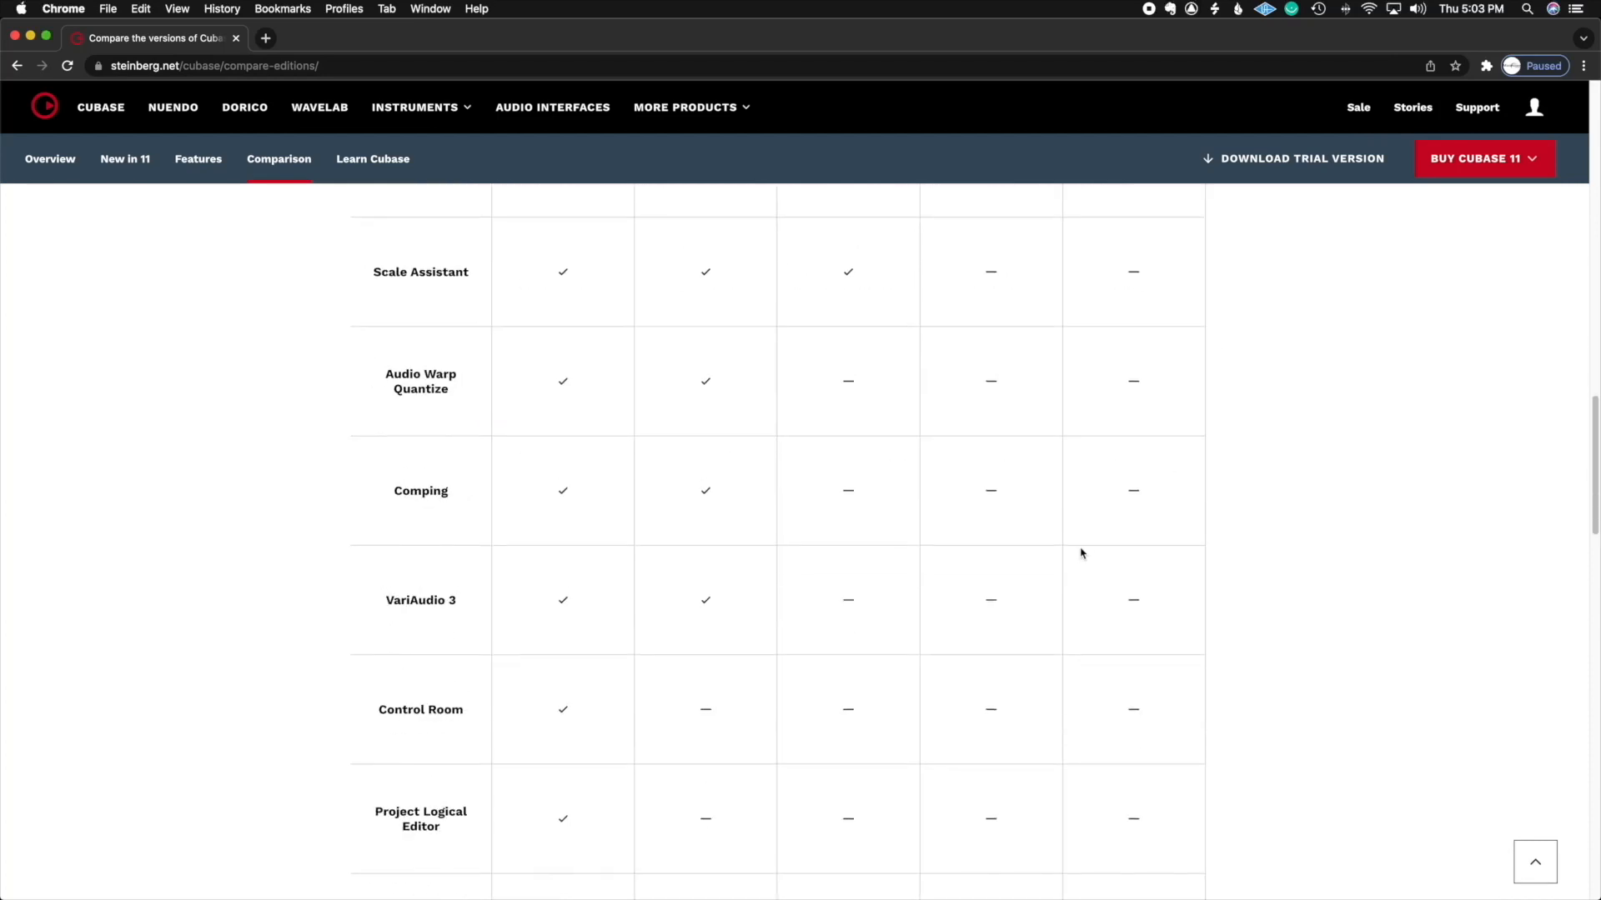
scroll(1081, 553, "down", 3)
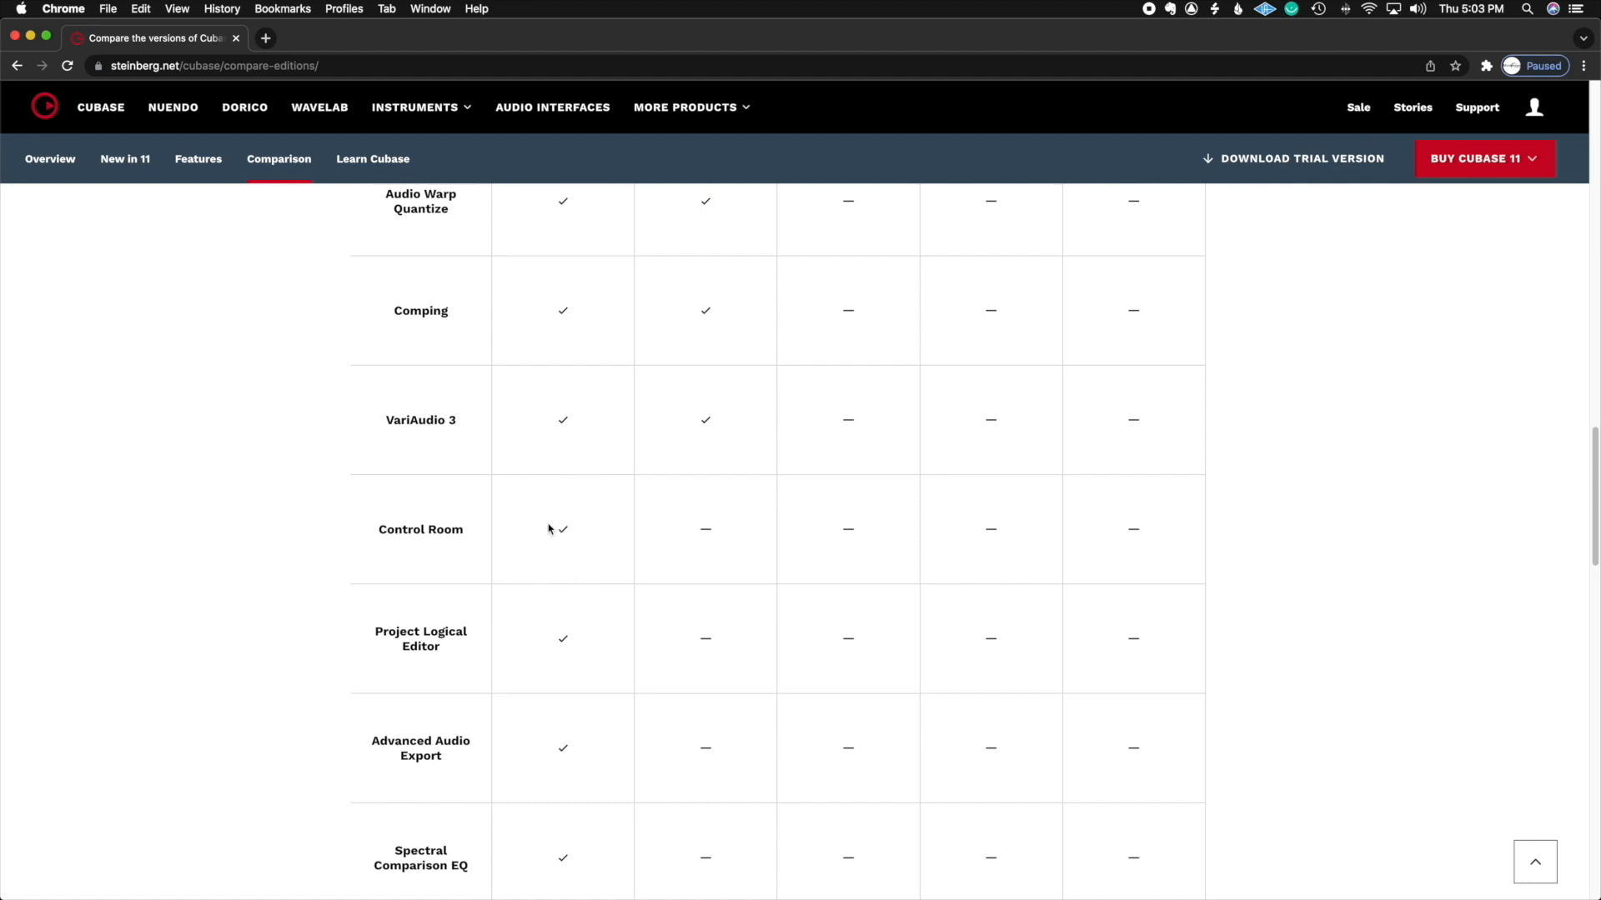
scroll(544, 554, "down", 3)
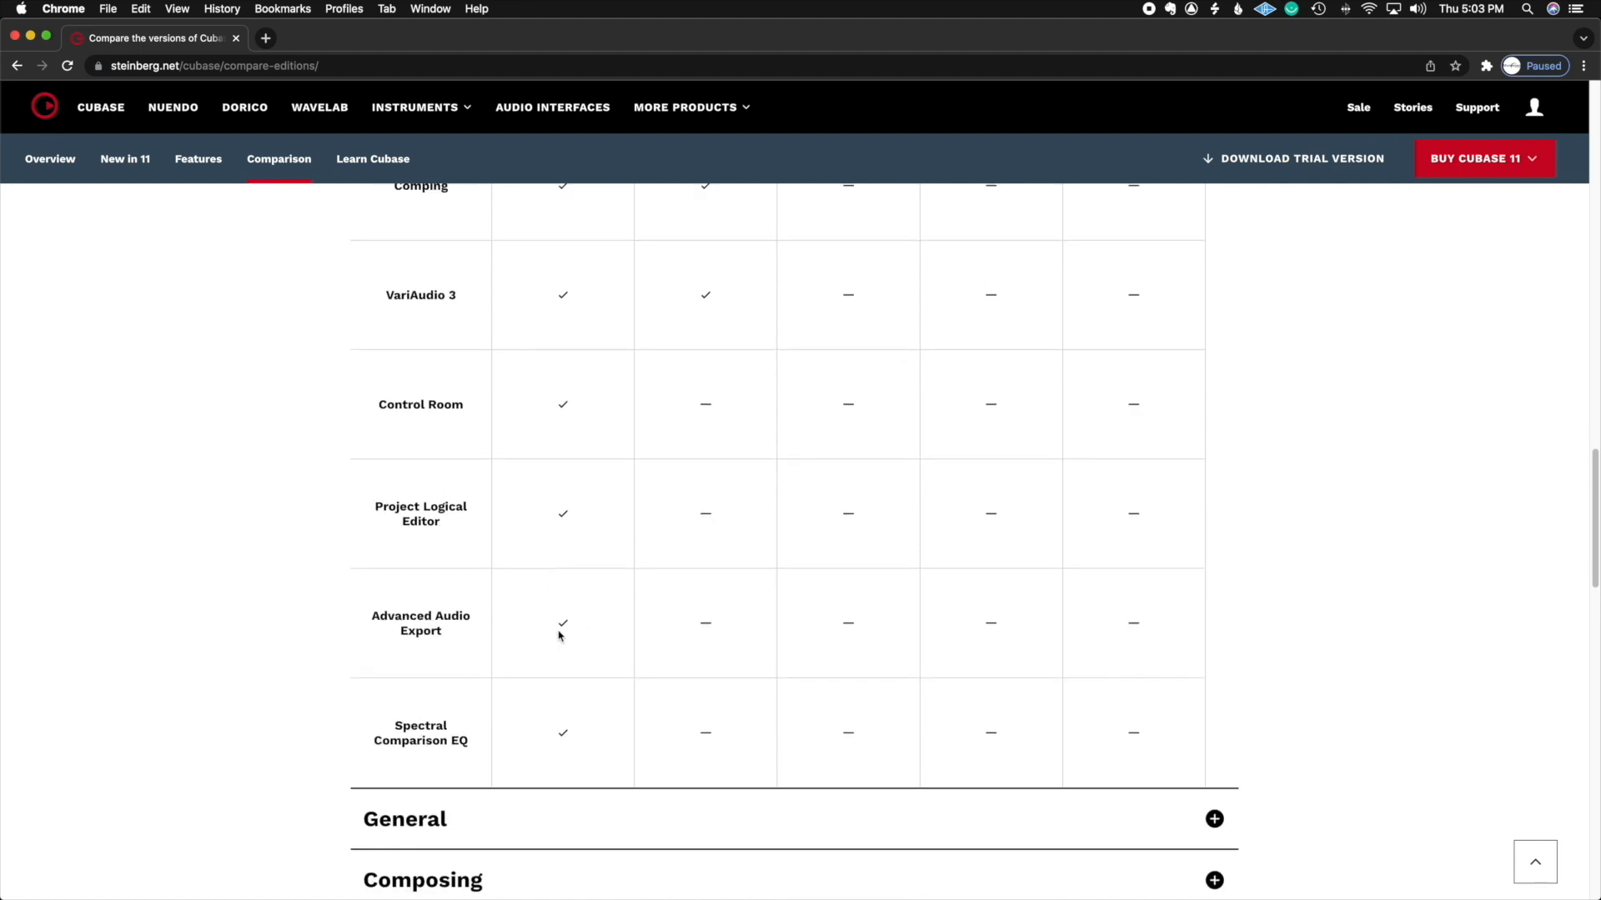
scroll(563, 632, "down", 5)
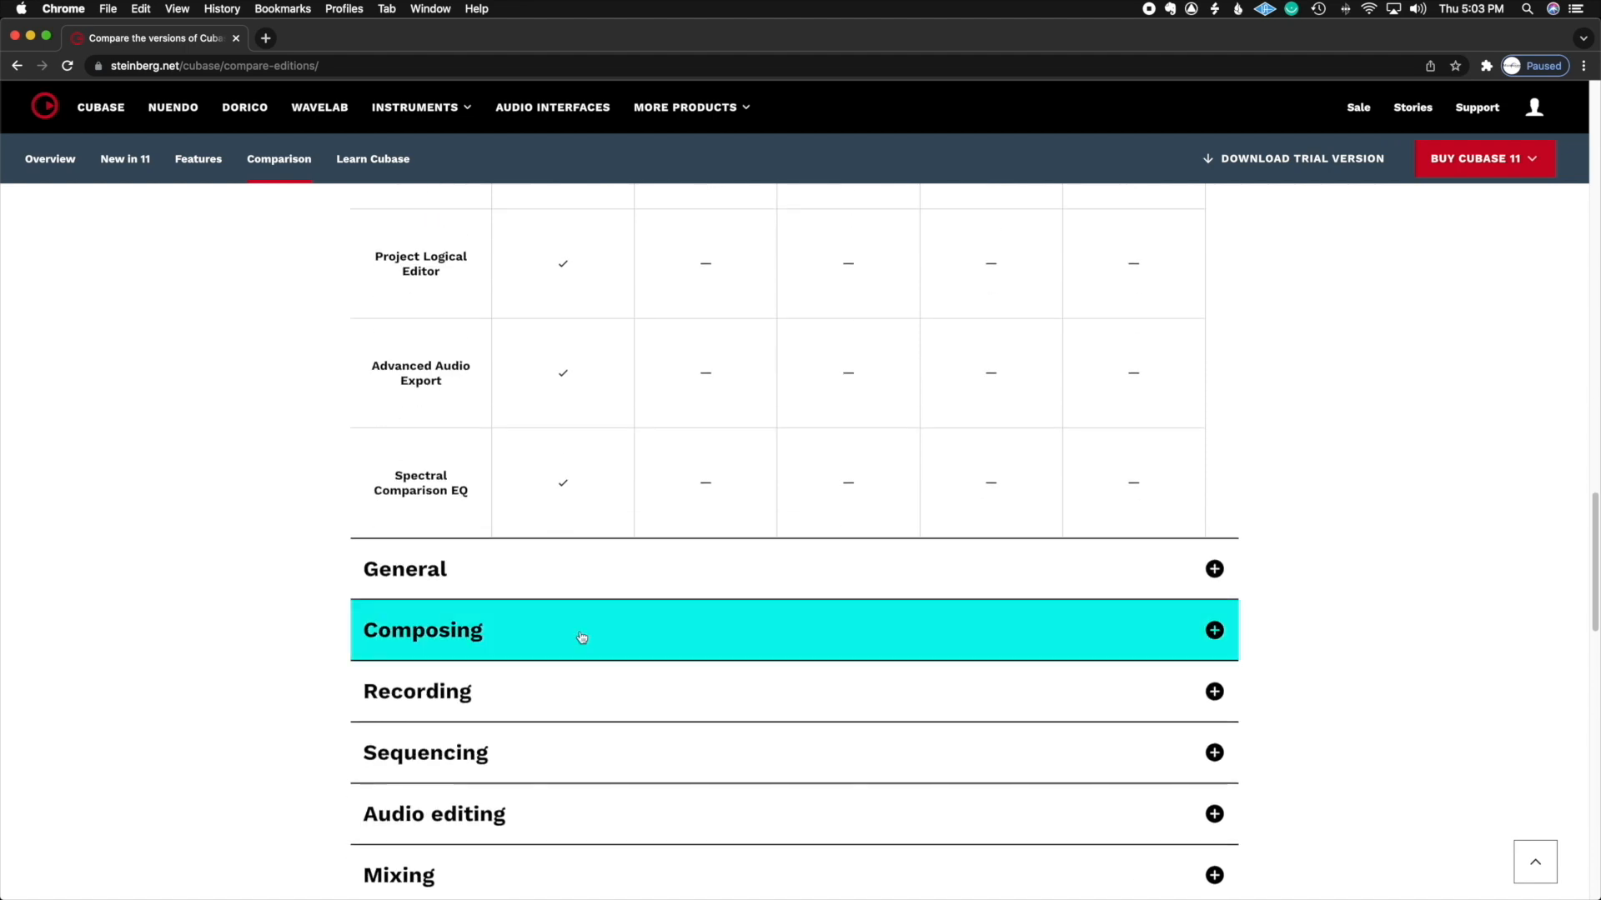
Step: Expand the General section of the comparison and examine its feature rows through Advanced Audio Export
left_click(1154, 579)
scroll(1154, 578, "down", 10)
scroll(1051, 597, "down", 13)
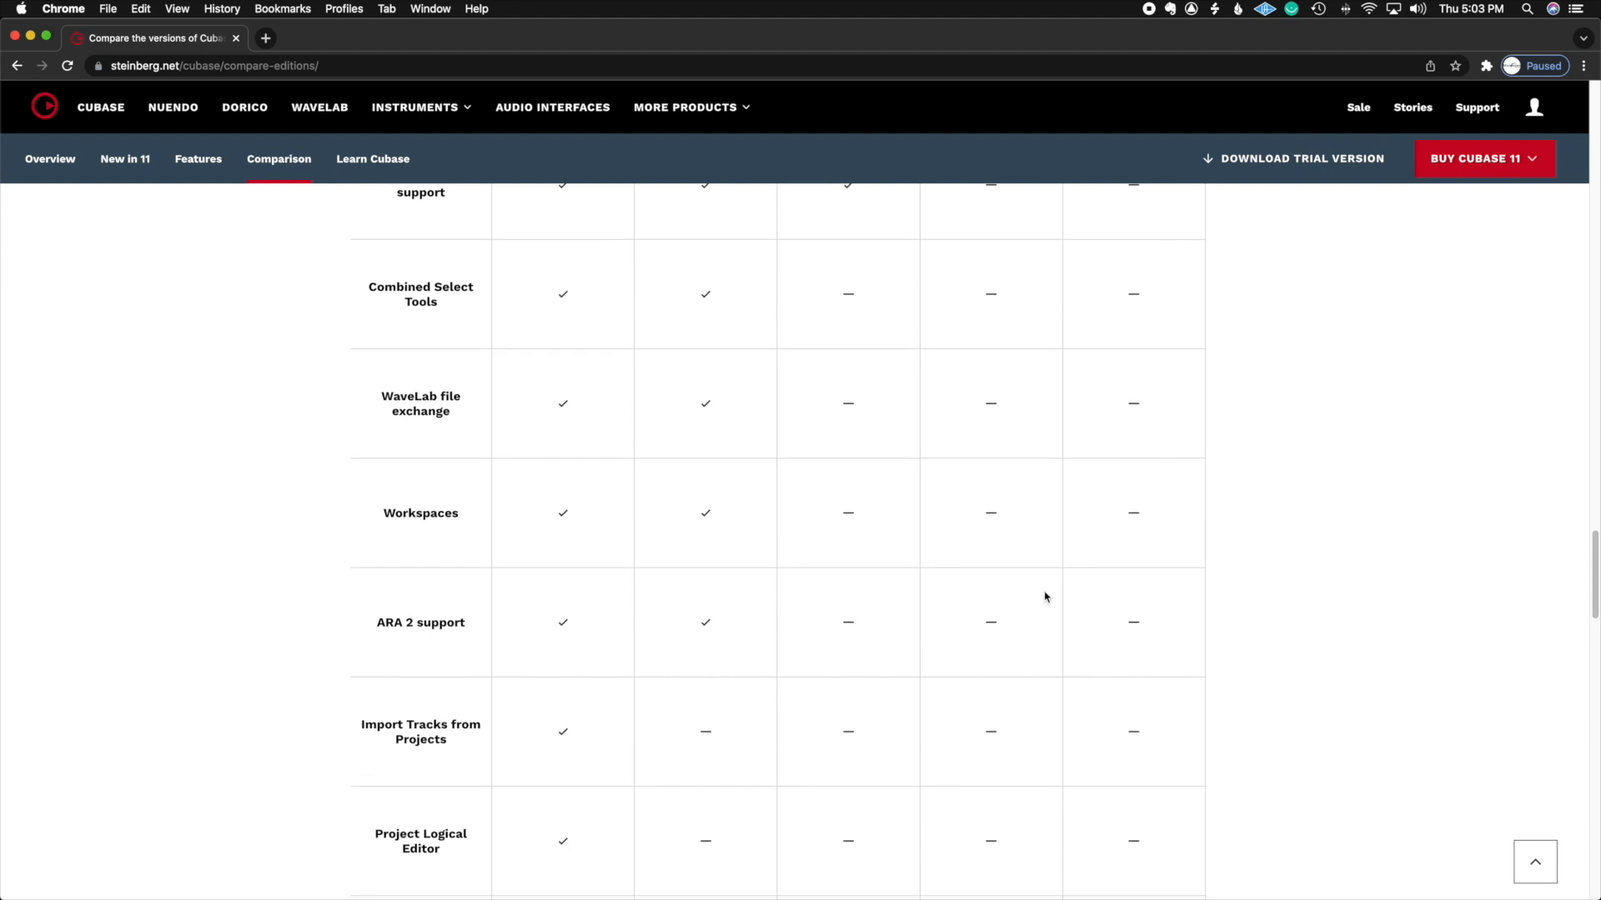
scroll(1043, 597, "down", 3)
scroll(461, 703, "down", 2)
scroll(461, 703, "down", 5)
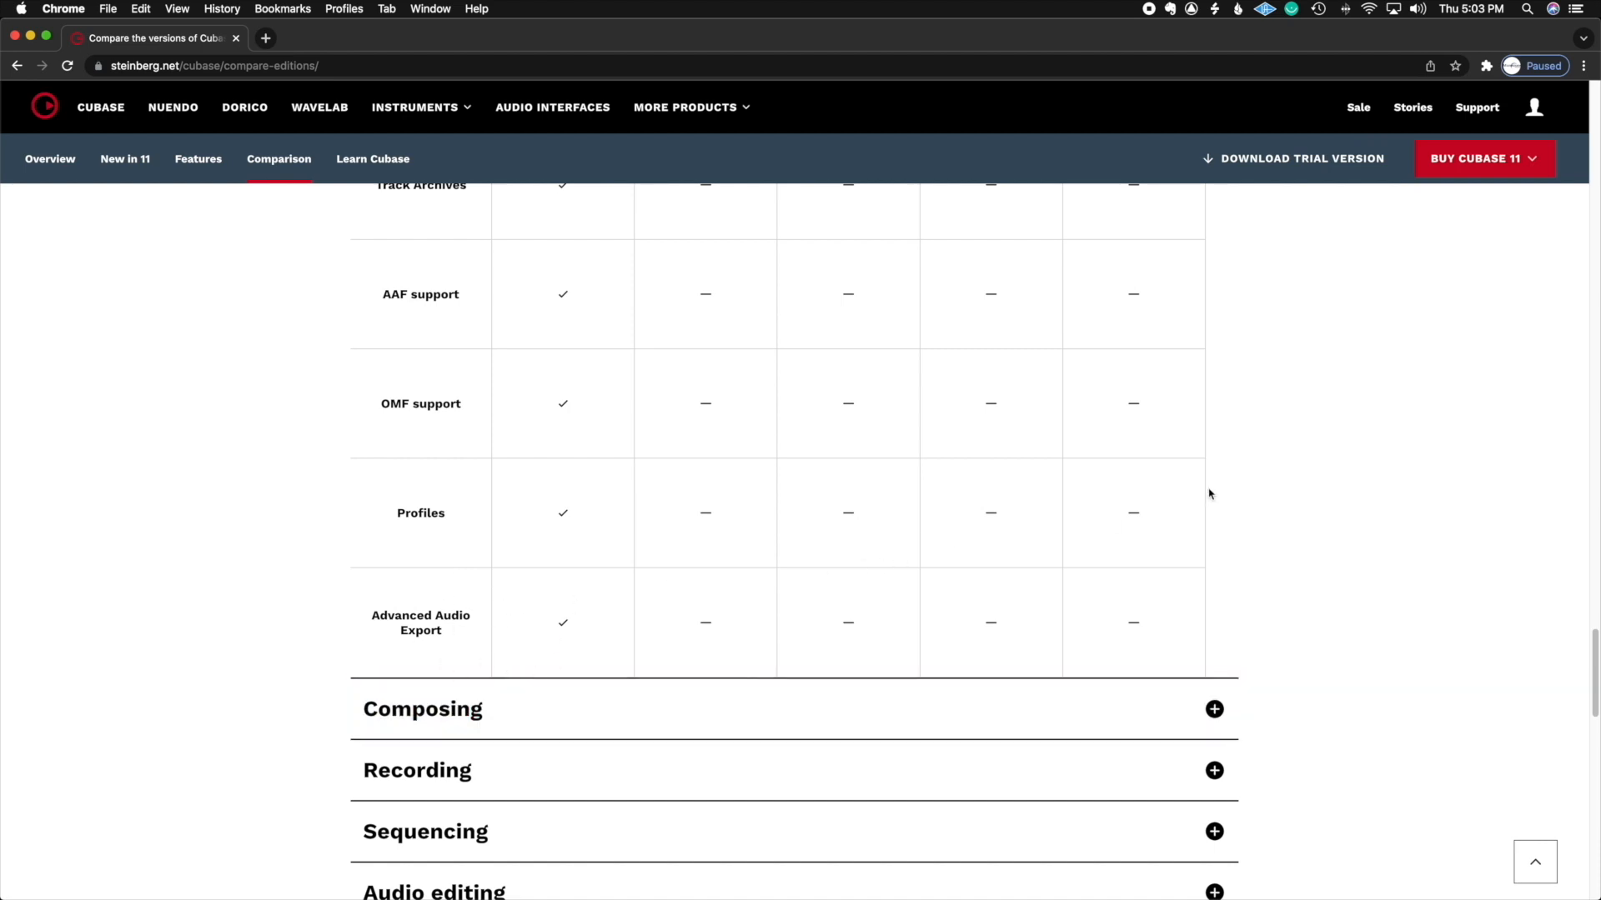
Step: Collapse the General and Highlights sections of the edition comparison
scroll(1209, 494, "up", 20)
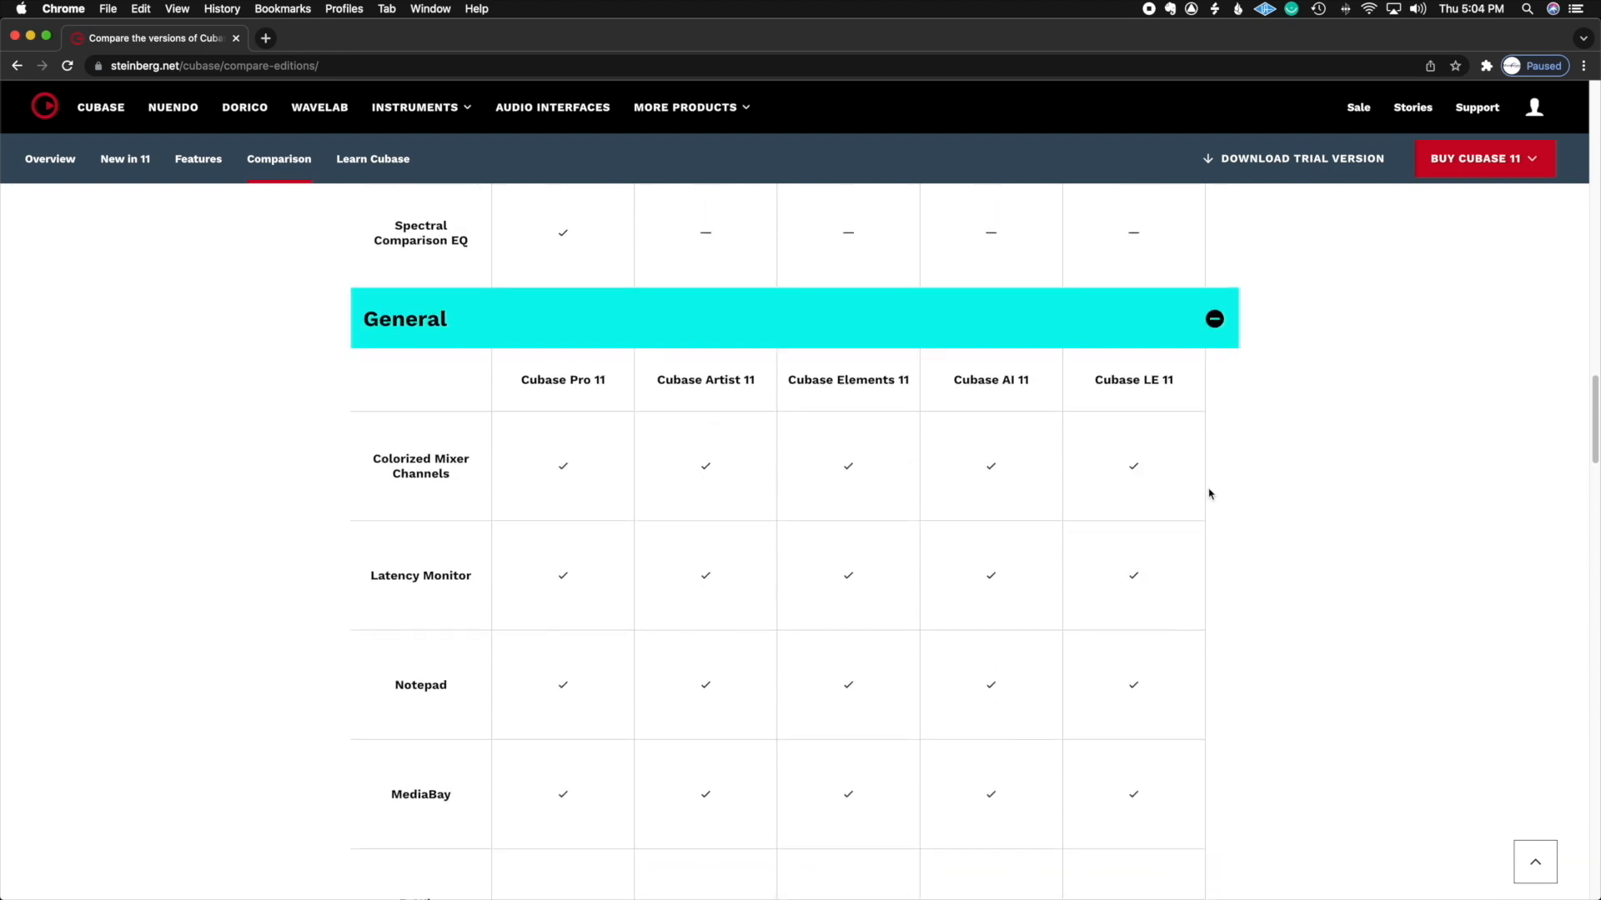
left_click(1214, 320)
scroll(1216, 336, "up", 2)
scroll(1215, 336, "up", 15)
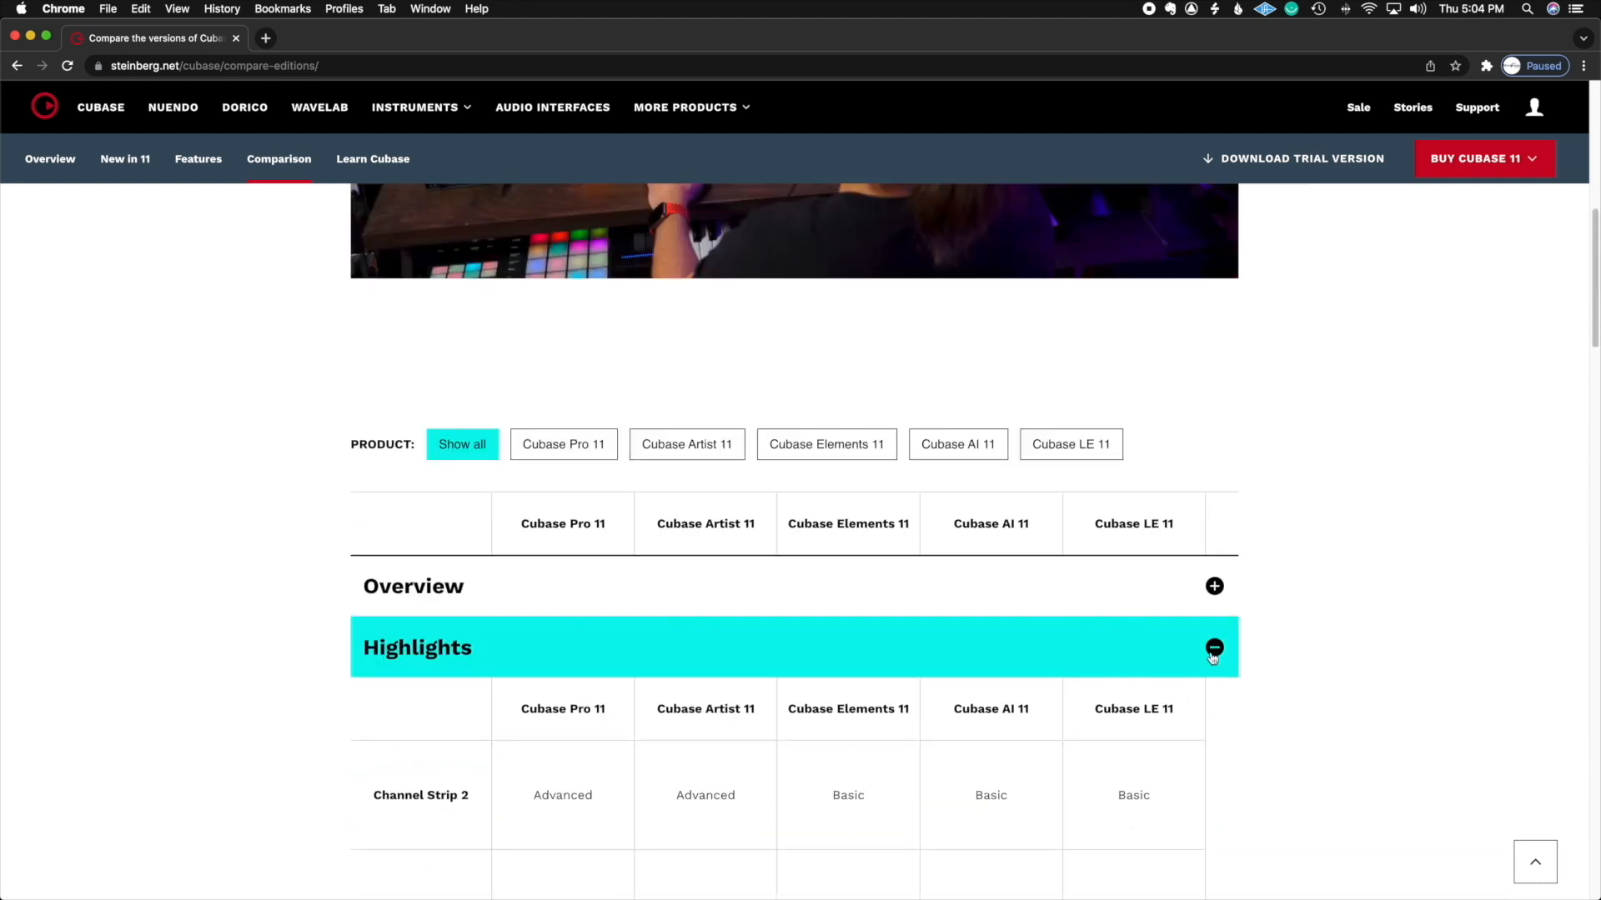
left_click(1213, 648)
scroll(1296, 640, "down", 3)
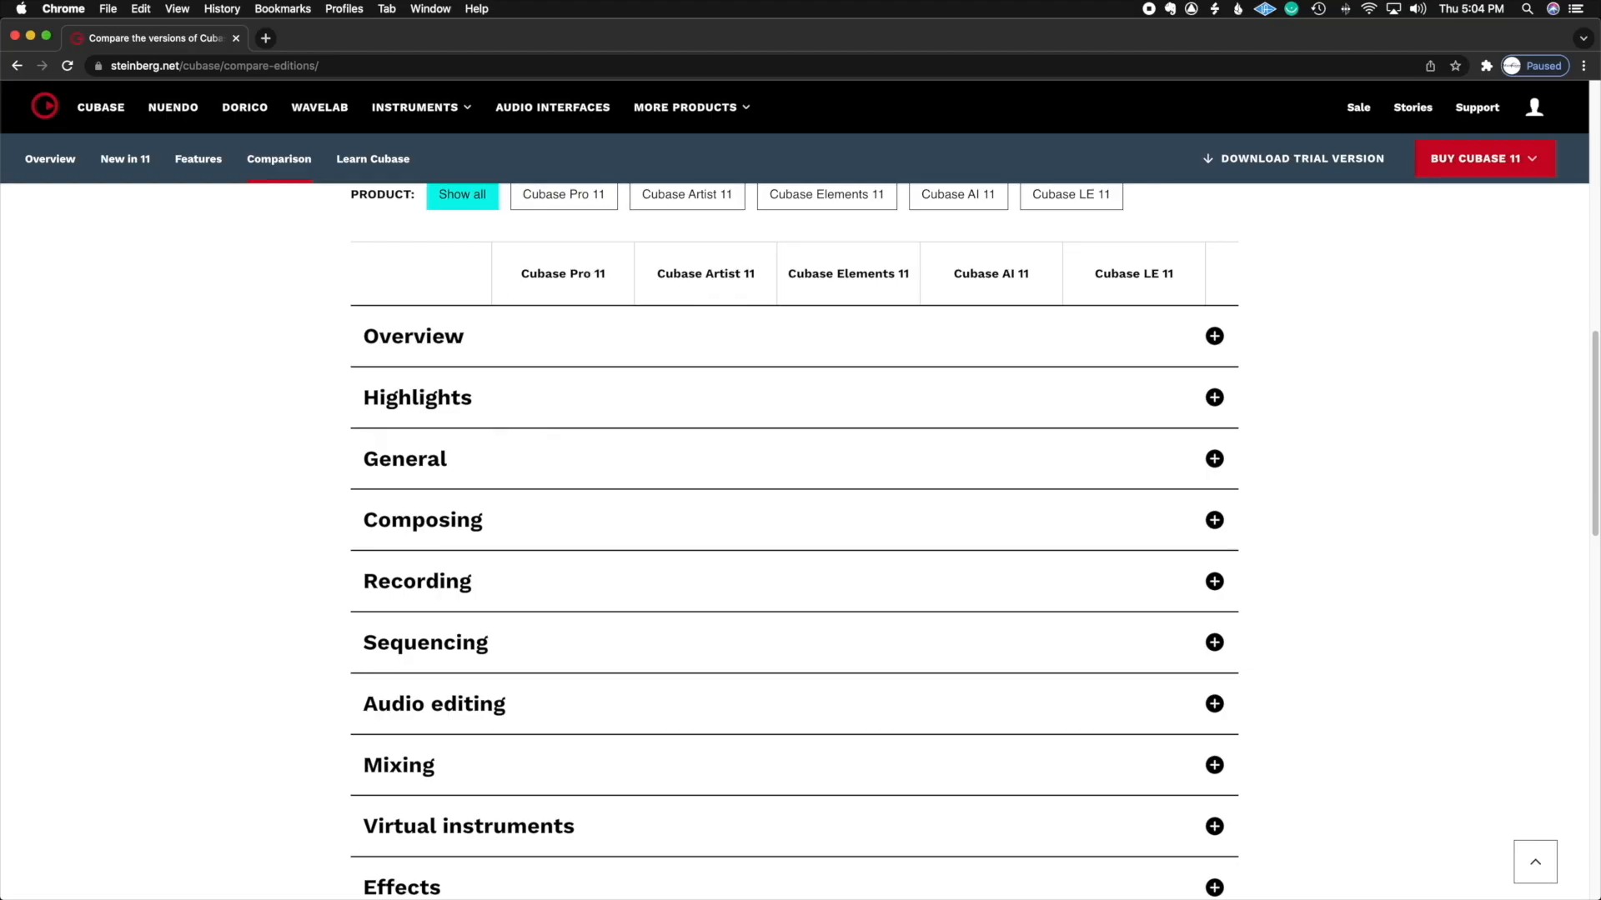
Step: Switch to Preview and examine the rear-panel connections of both interfaces in Connecting An Audio Interface.pdf
left_click_drag(0, 75, 1107, 92)
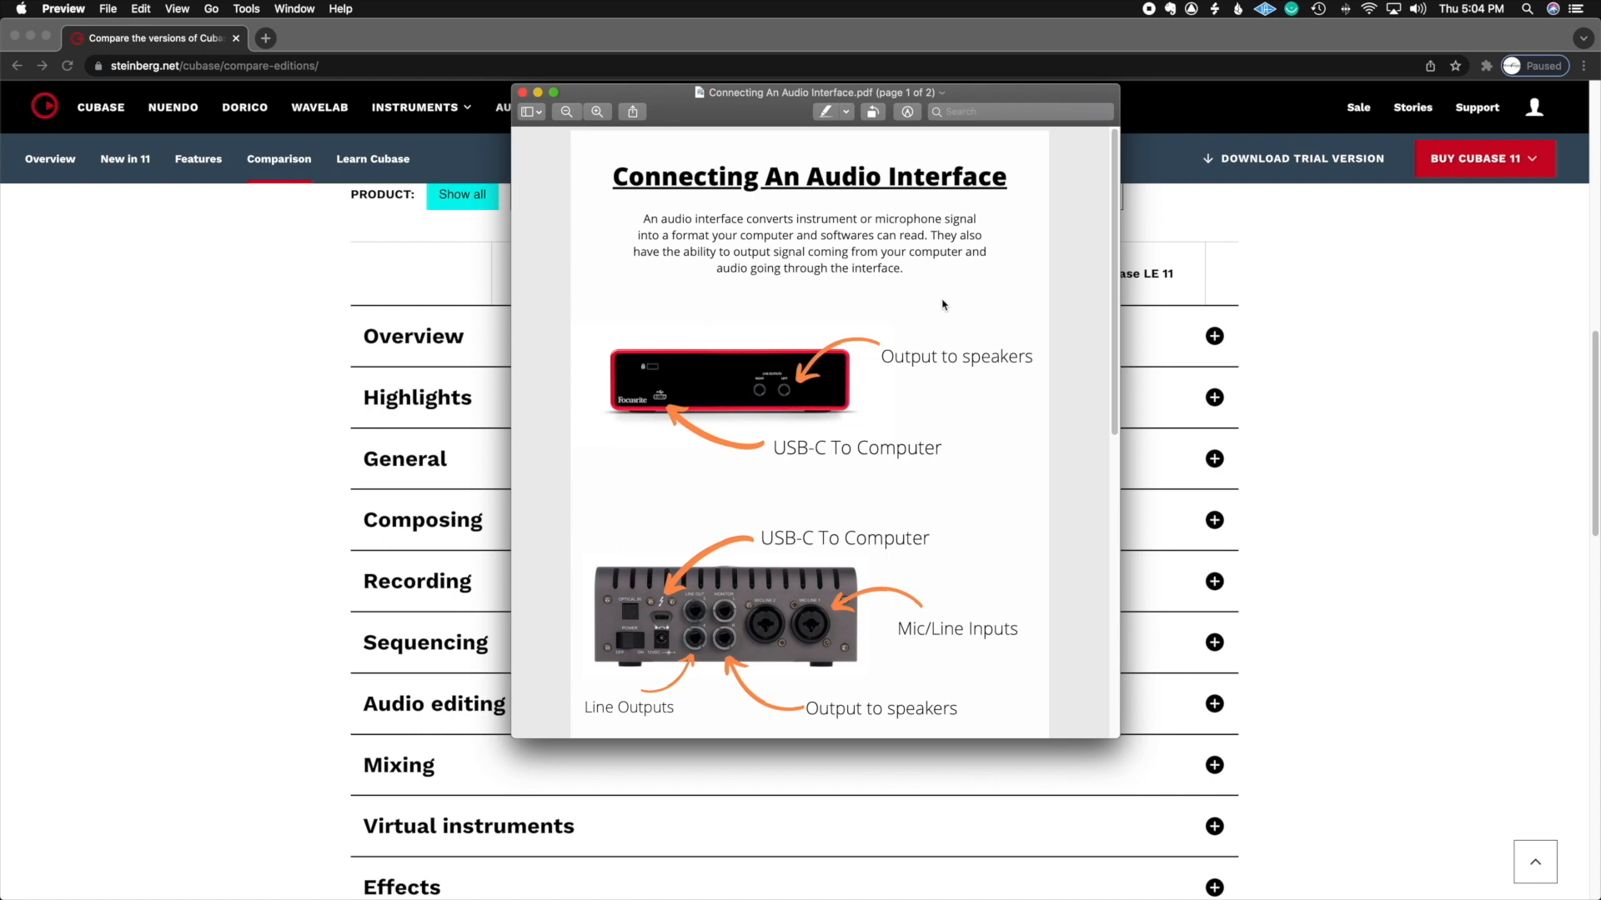
scroll(945, 305, "down", 2)
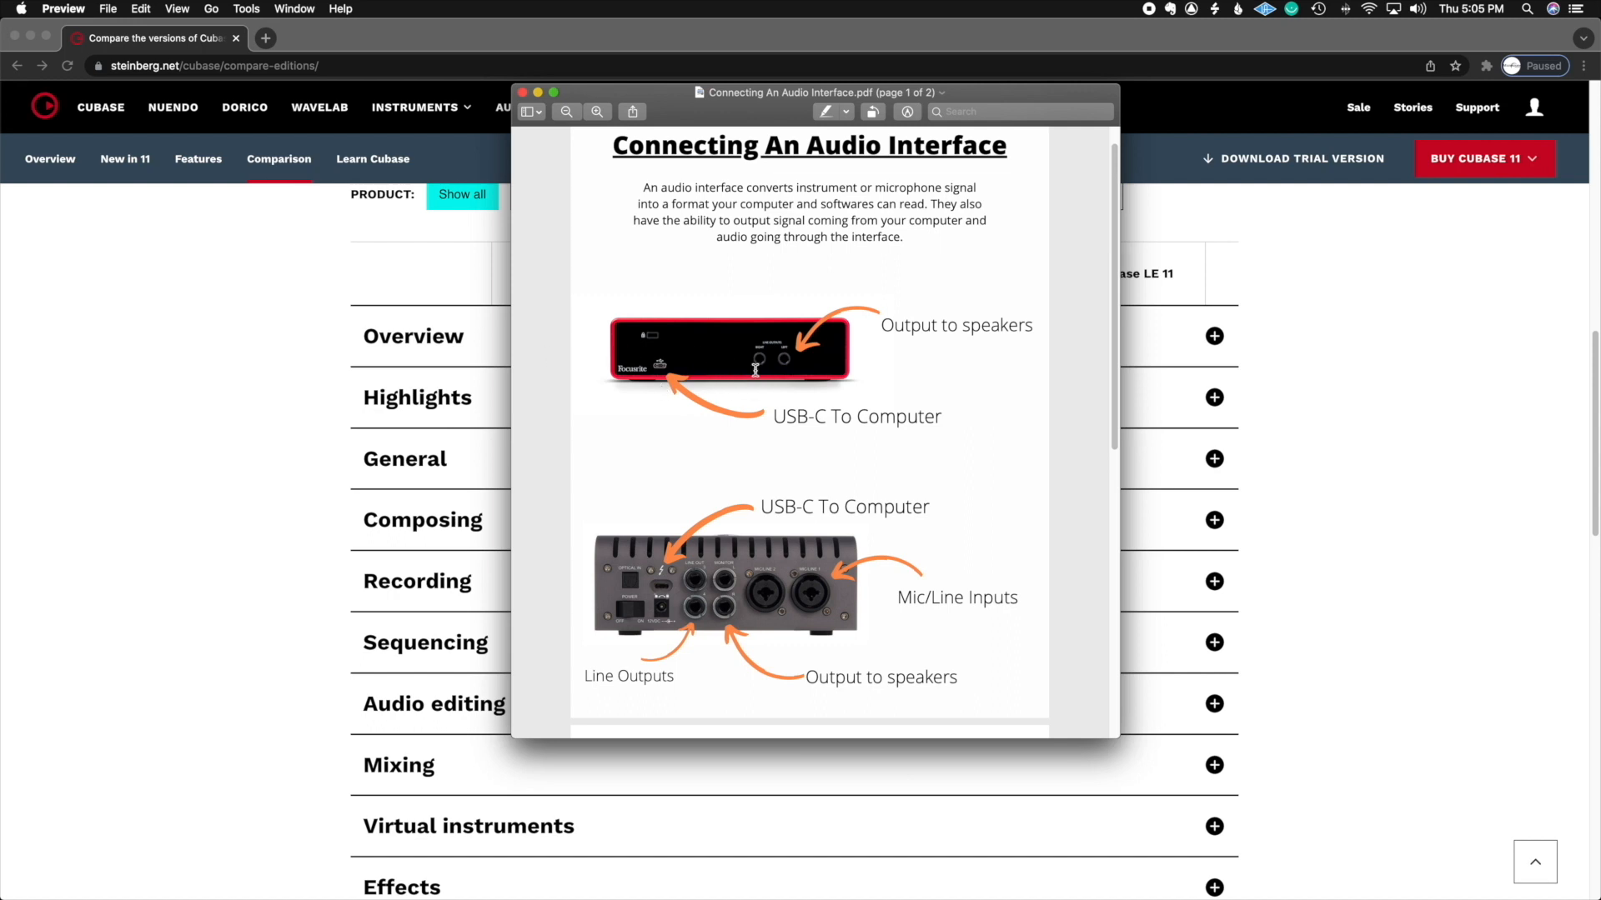
scroll(1004, 480, "down", 1)
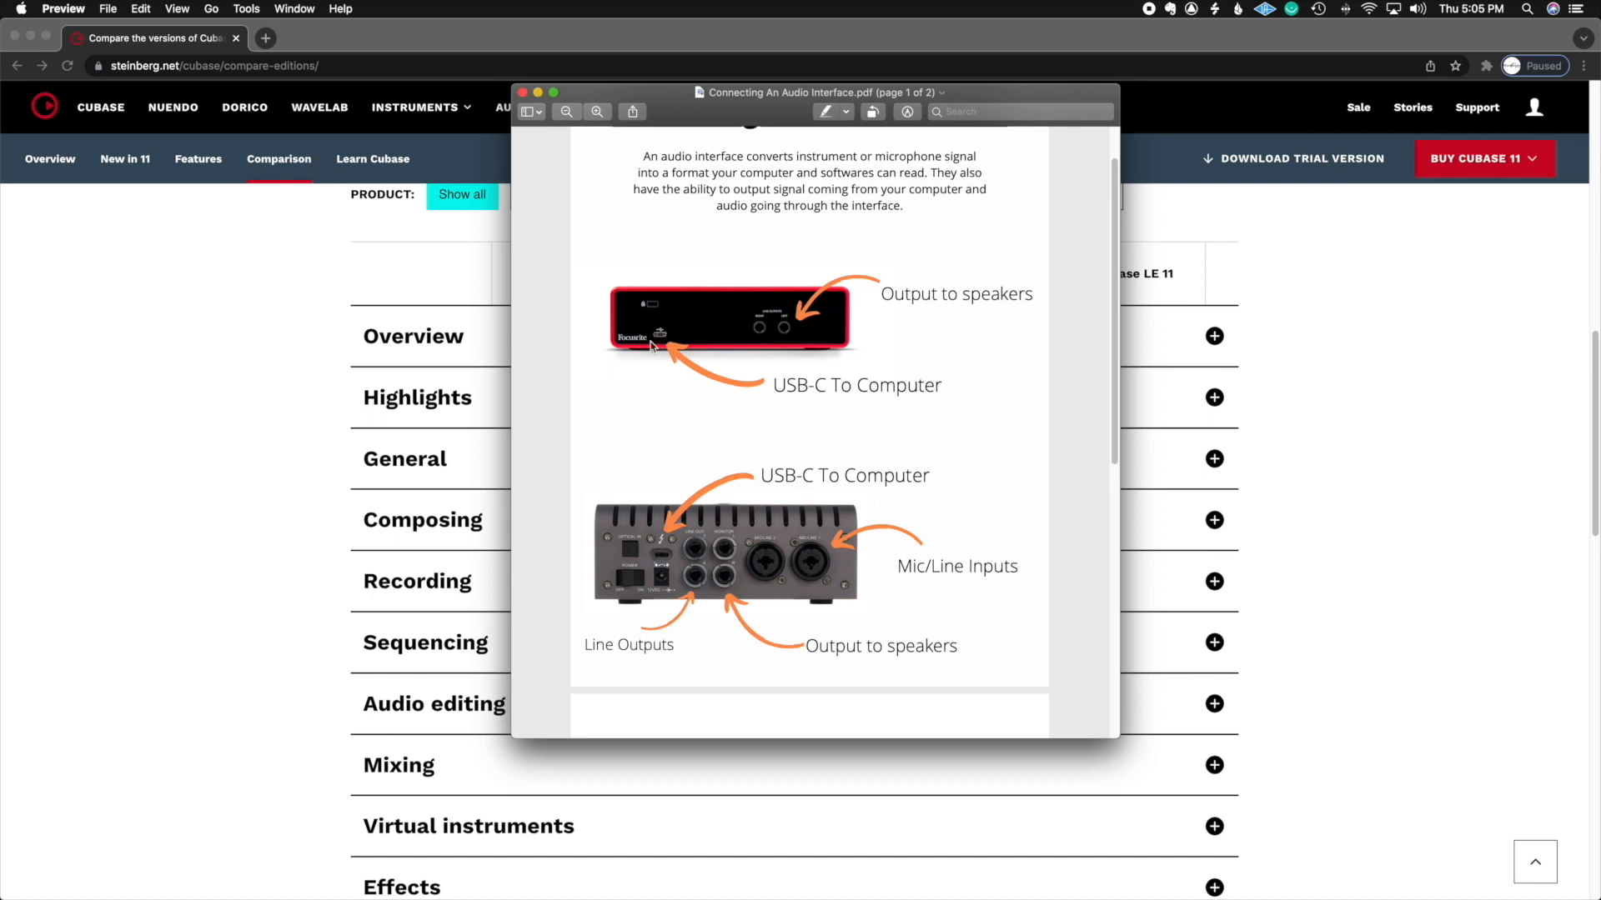
scroll(684, 388, "down", 2)
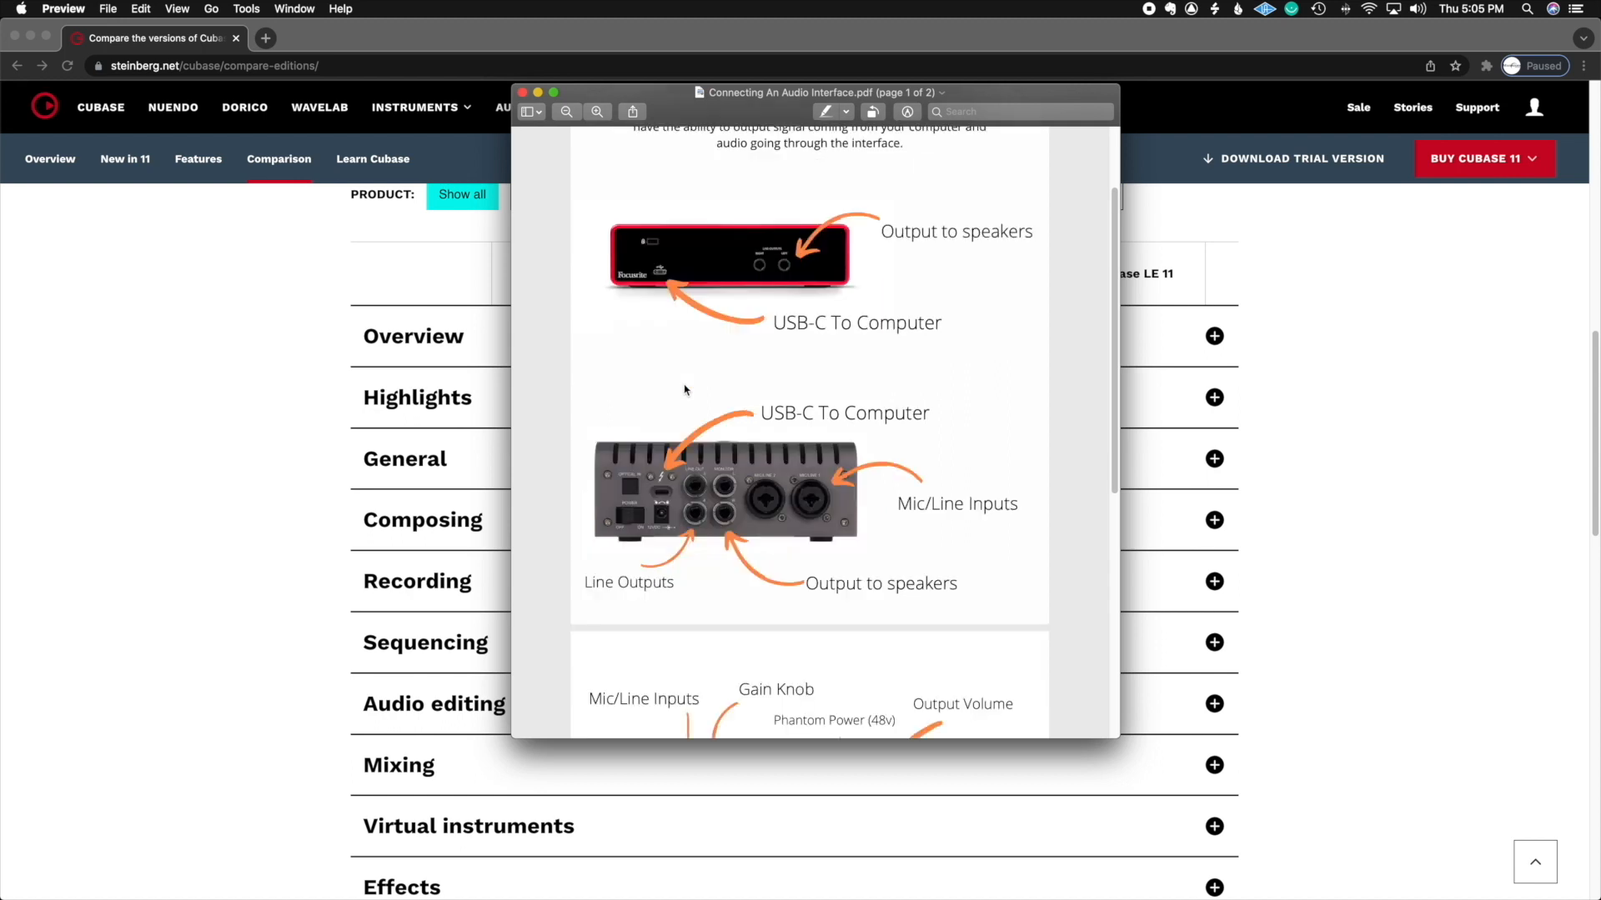
scroll(929, 464, "down", 1)
scroll(929, 463, "down", 1)
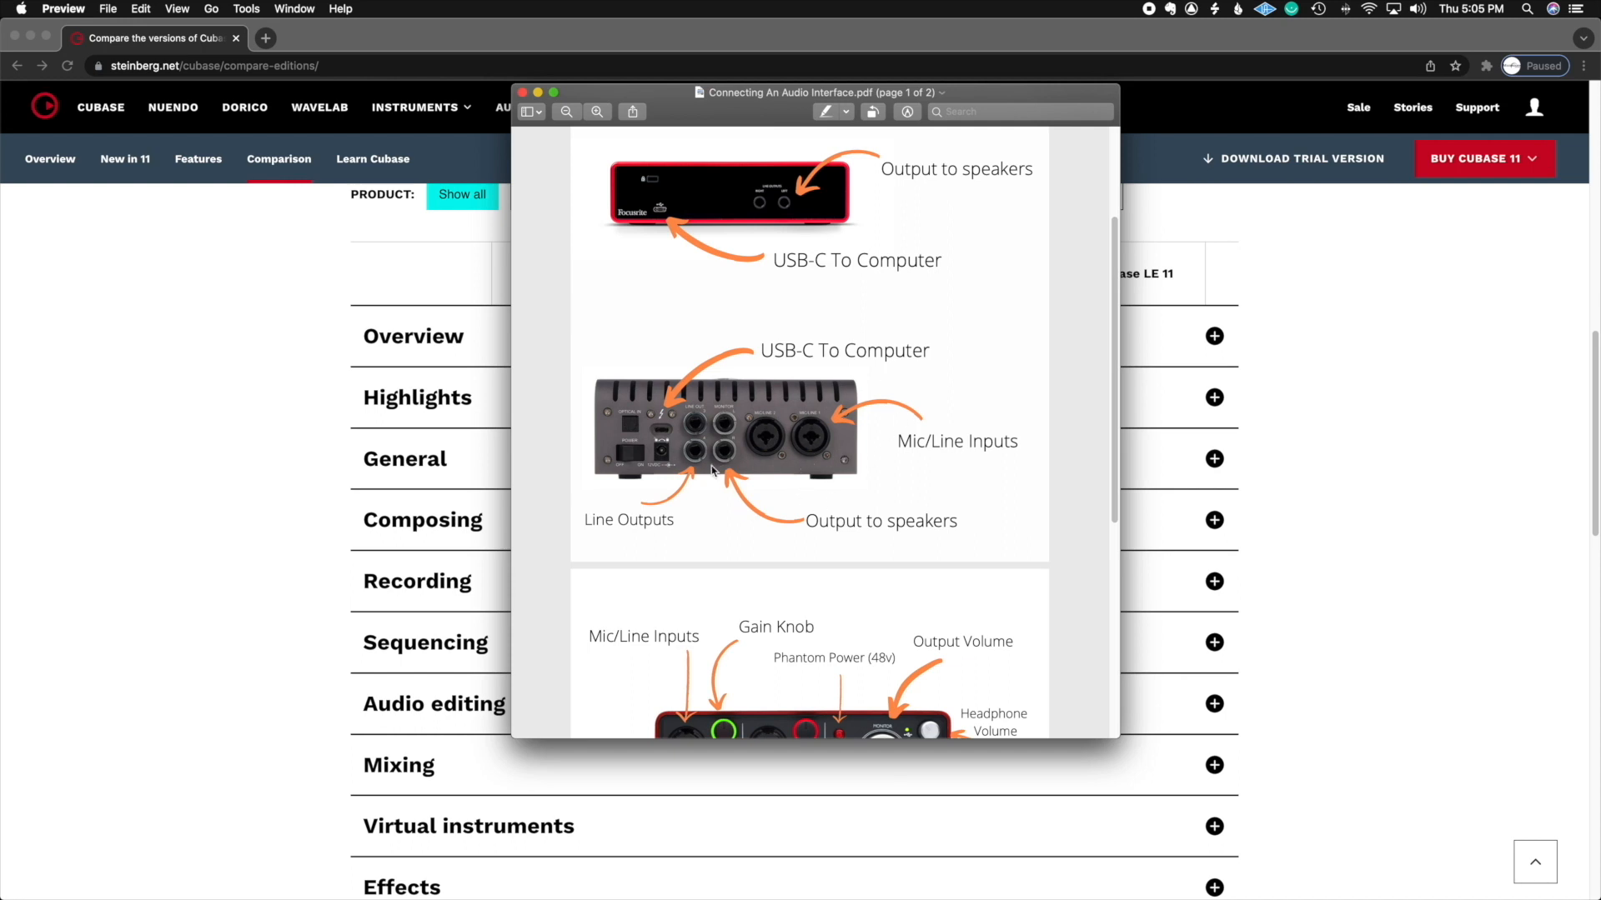
scroll(667, 434, "down", 2)
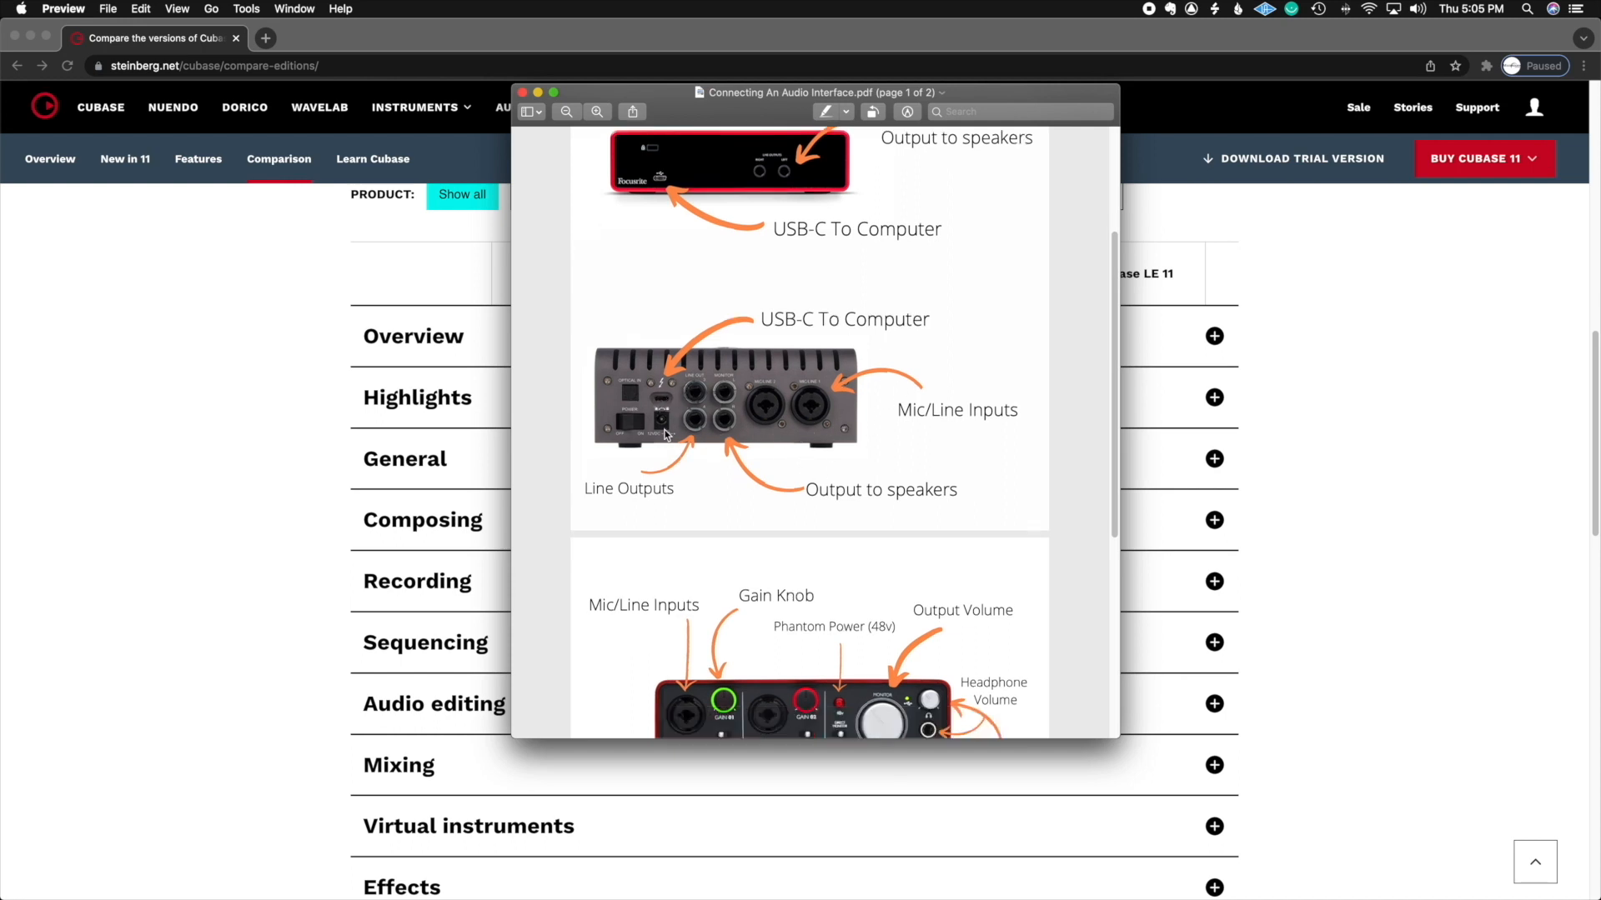
Step: Examine the front-panel controls of both interfaces on page 2, return to the start of the PDF and minimize its window
scroll(651, 374, "down", 8)
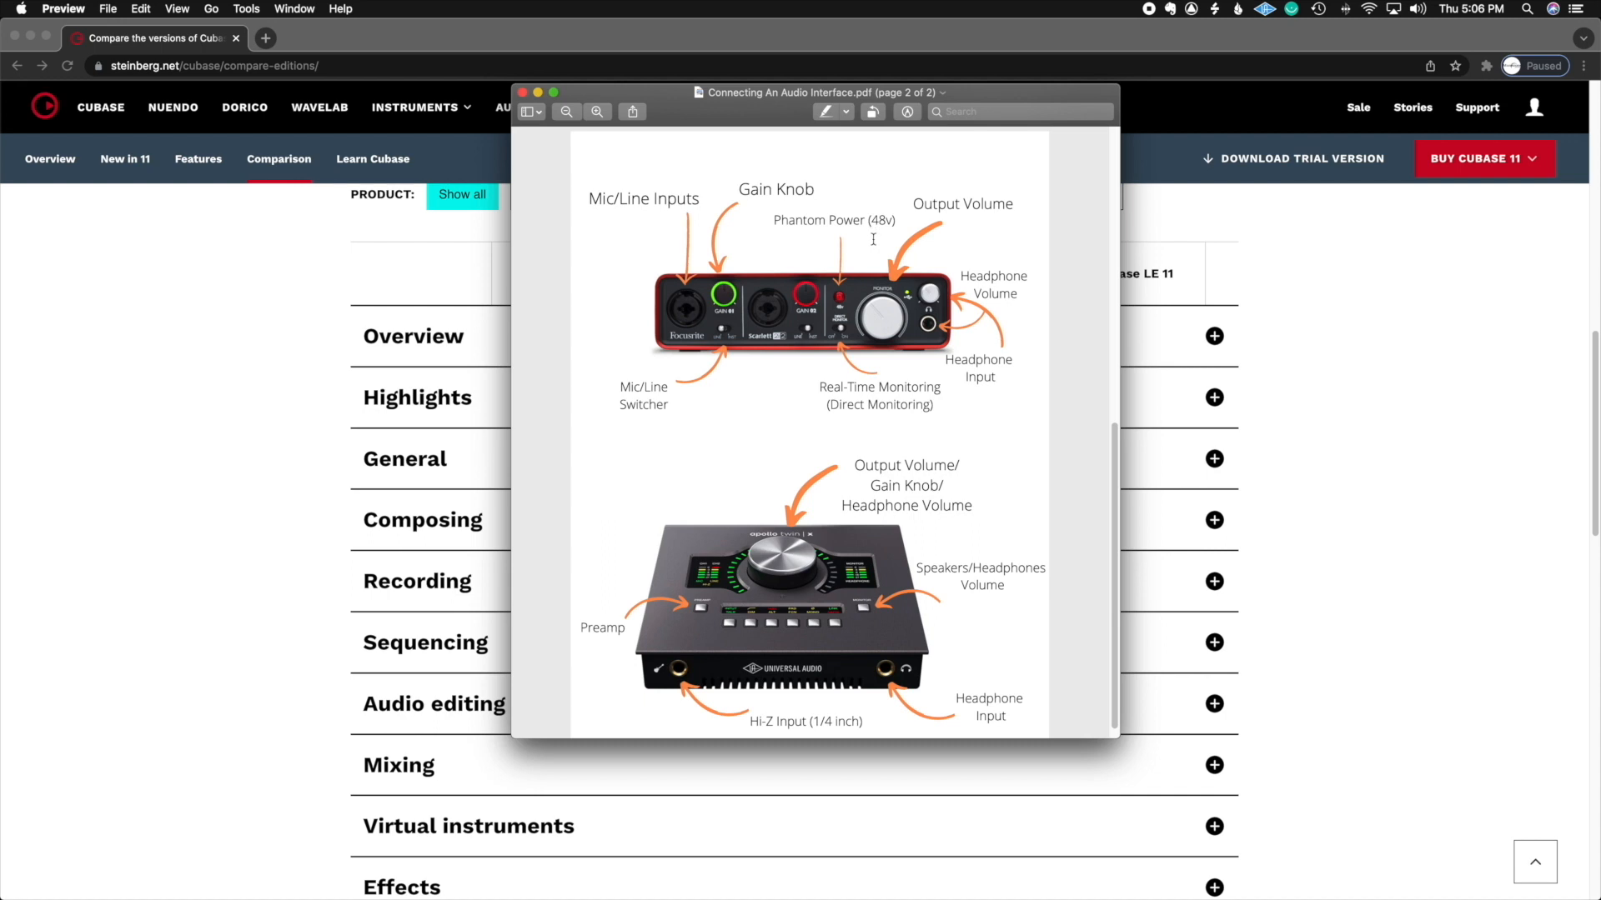
scroll(873, 239, "down", 1)
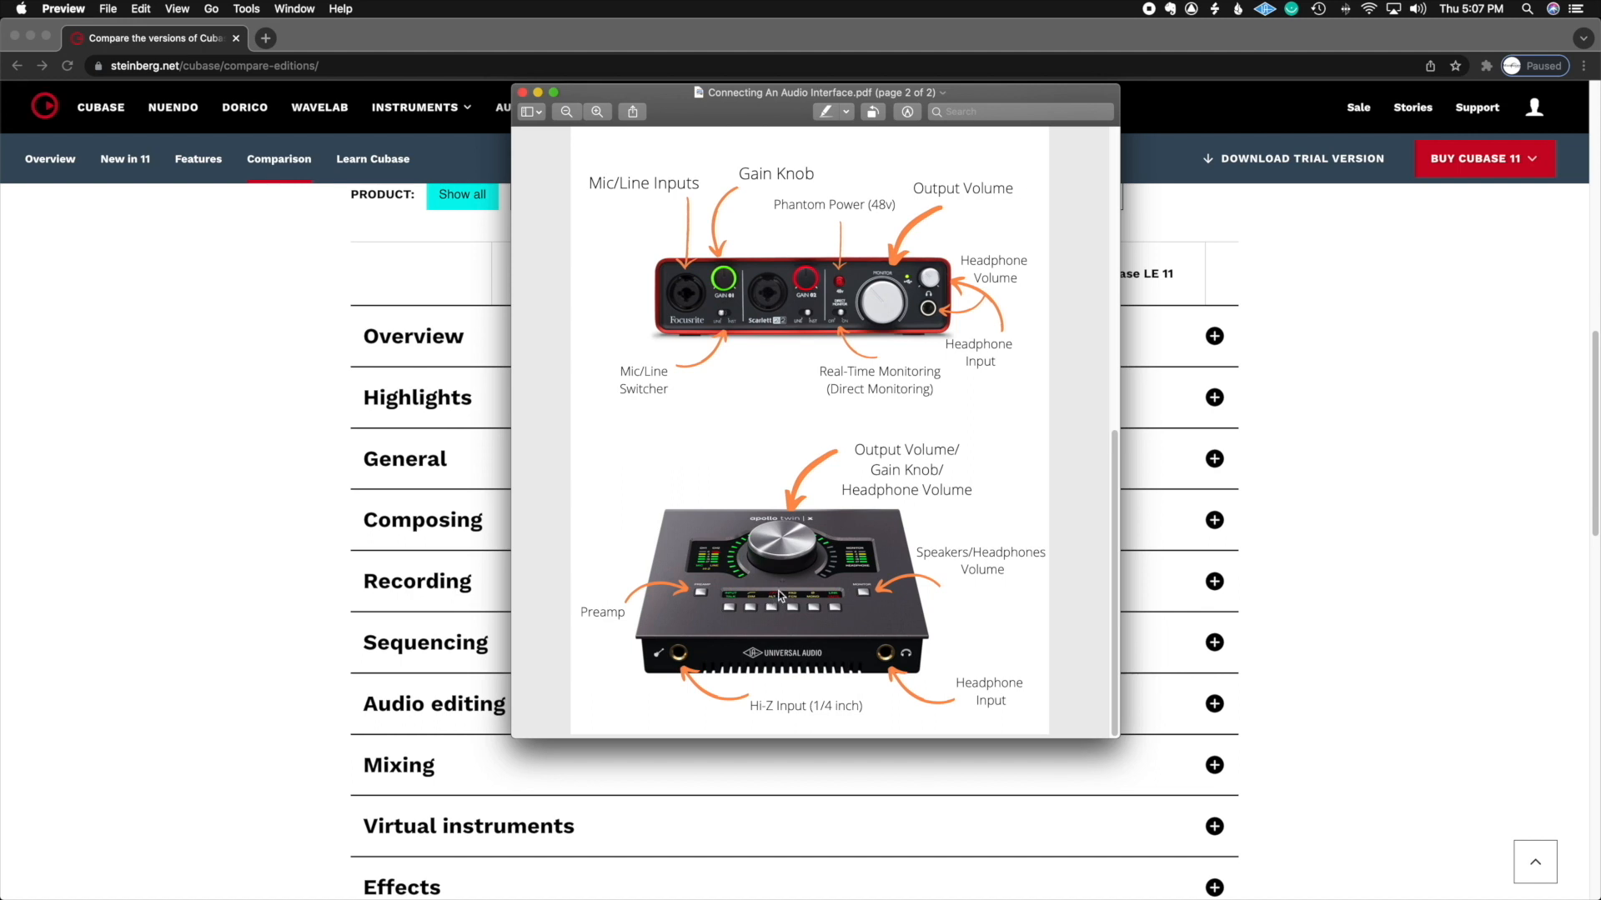
scroll(776, 597, "up", 5)
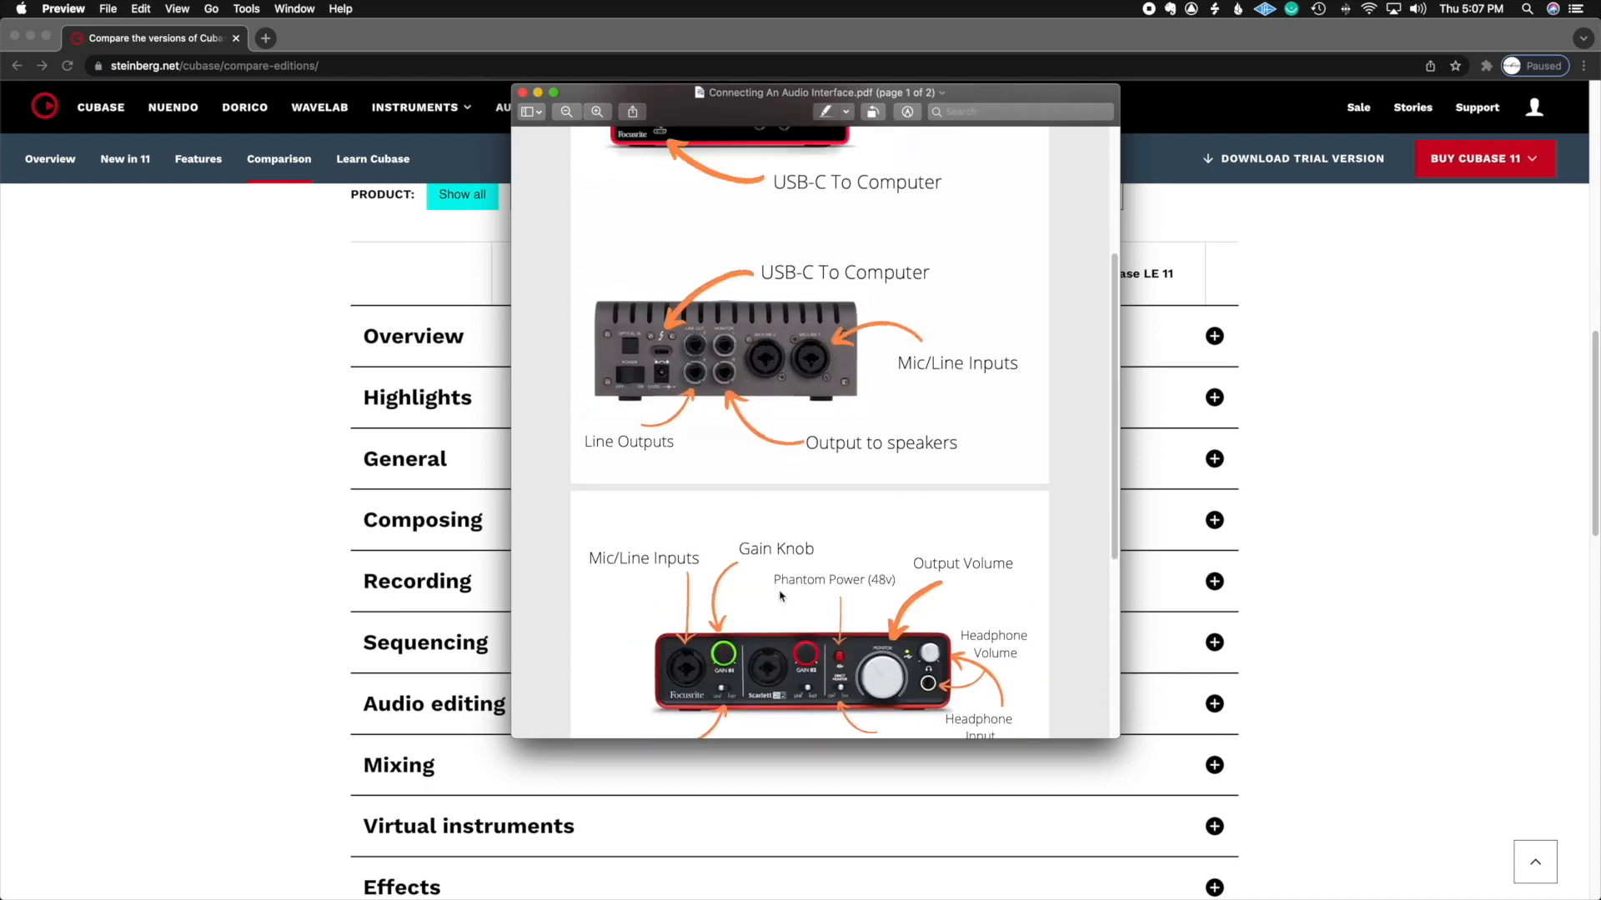
scroll(779, 596, "up", 4)
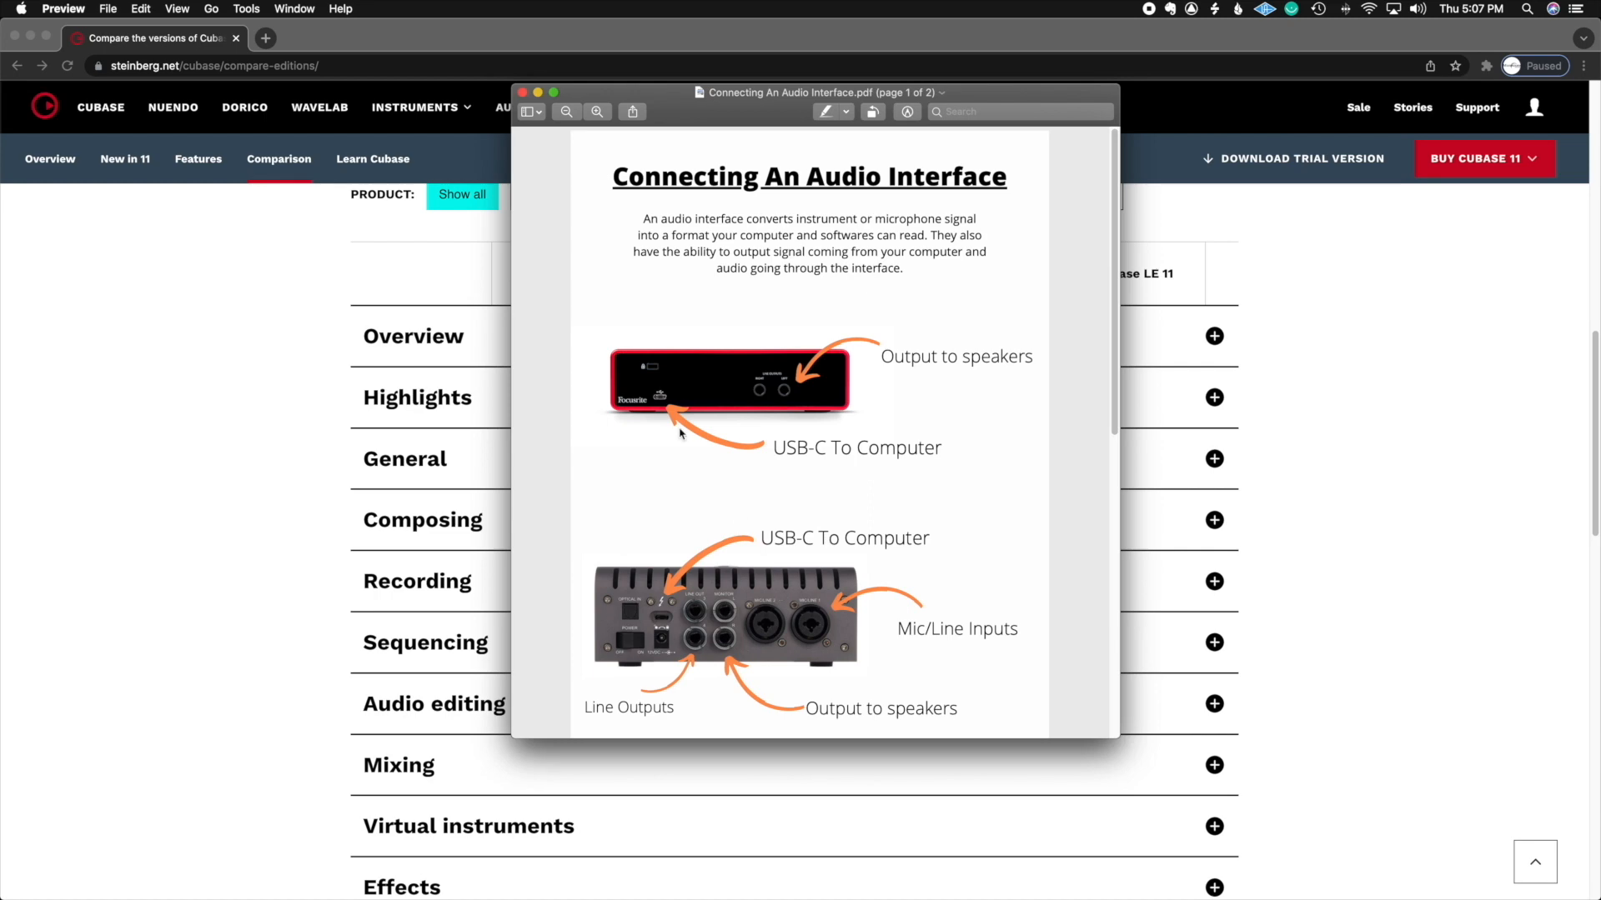
left_click(537, 93)
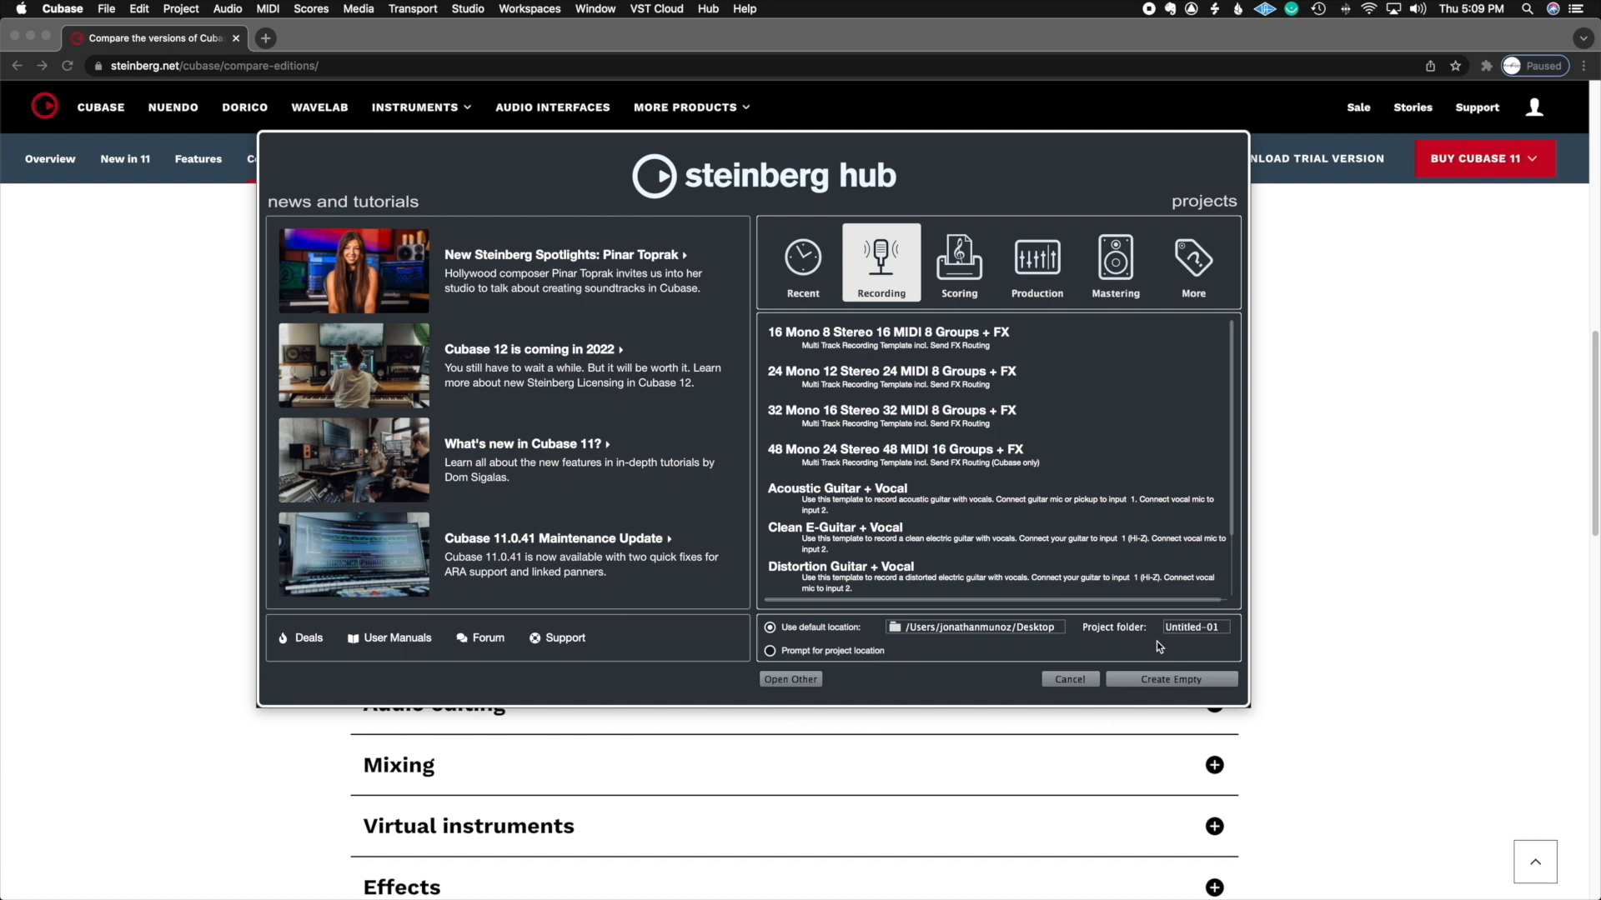
Step: Create an empty project in Cubase from the Steinberg Hub and combine the object and range selection tools
left_click(1140, 682)
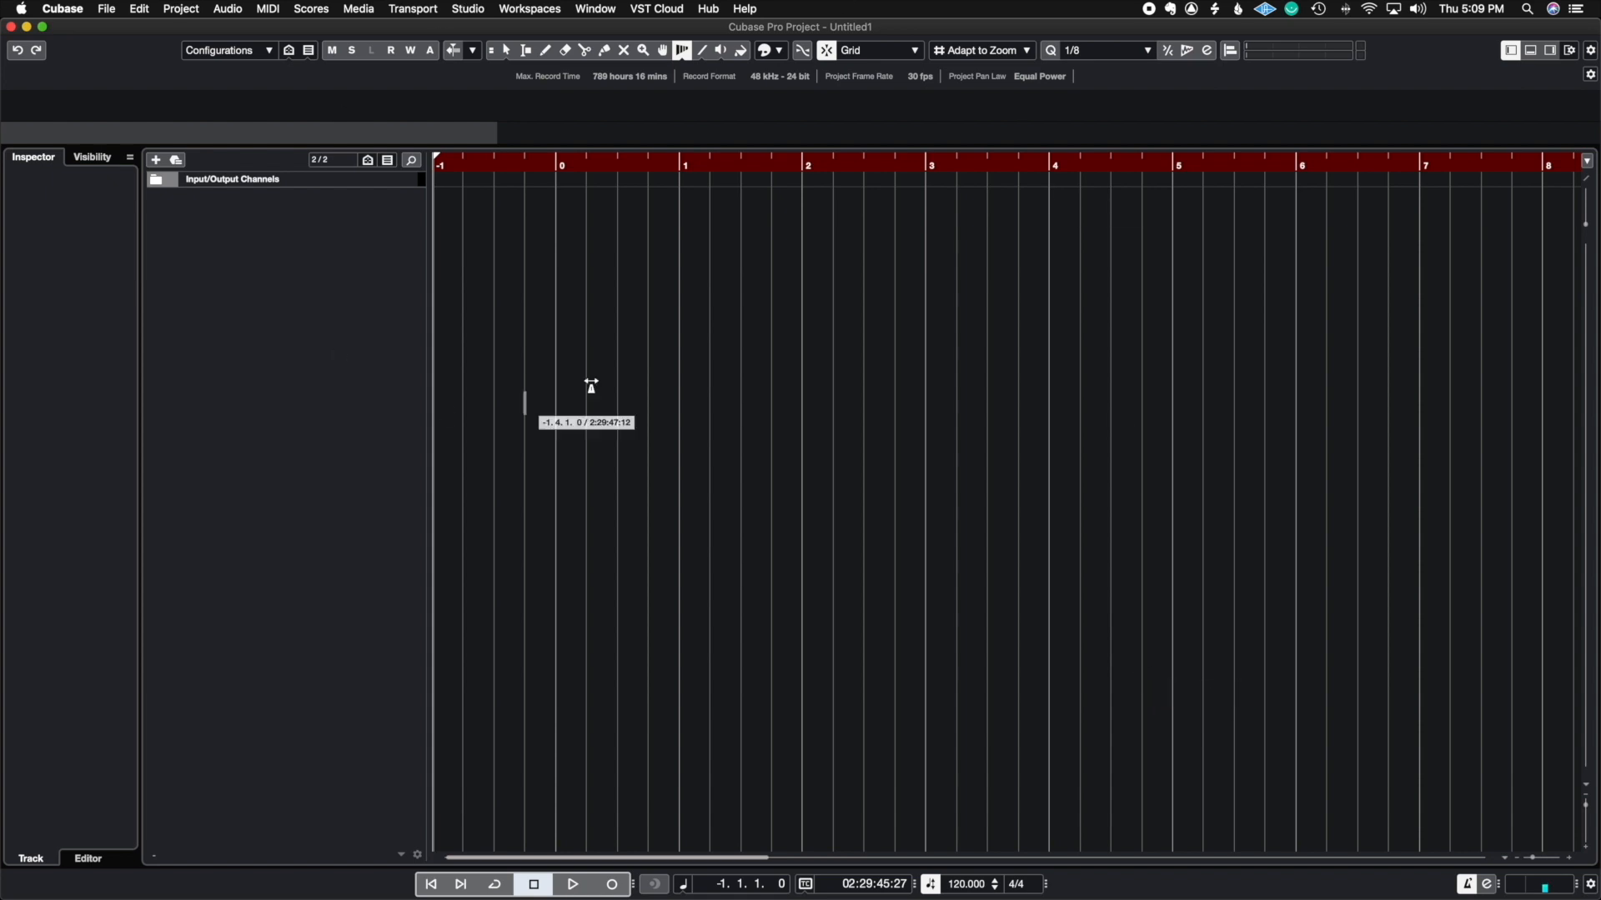
left_click(690, 55)
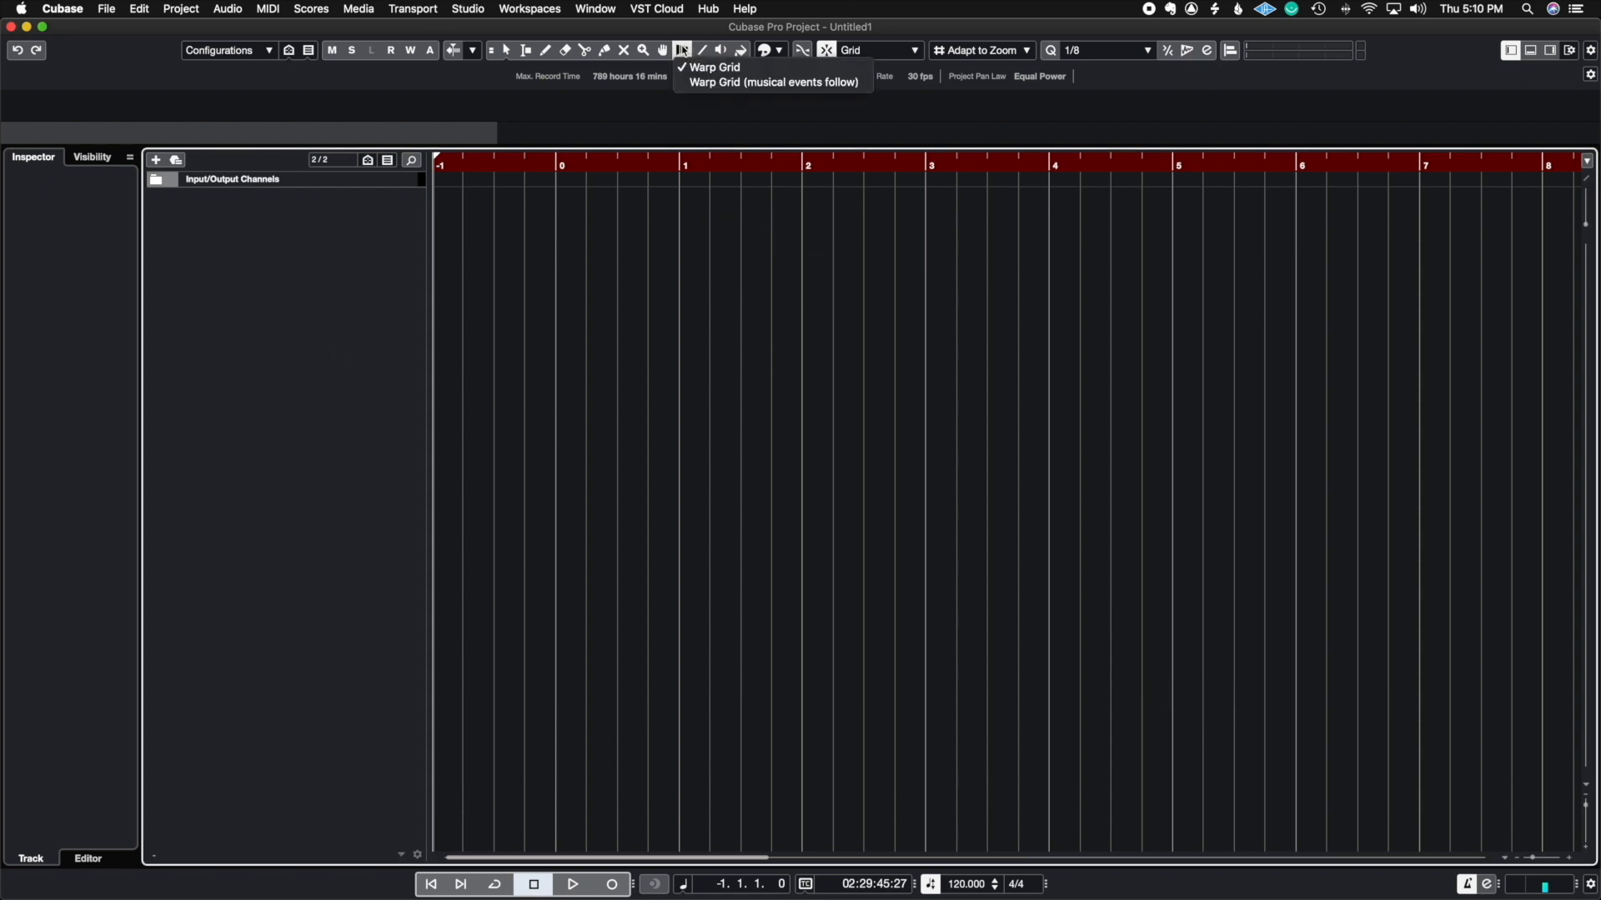
left_click(495, 52)
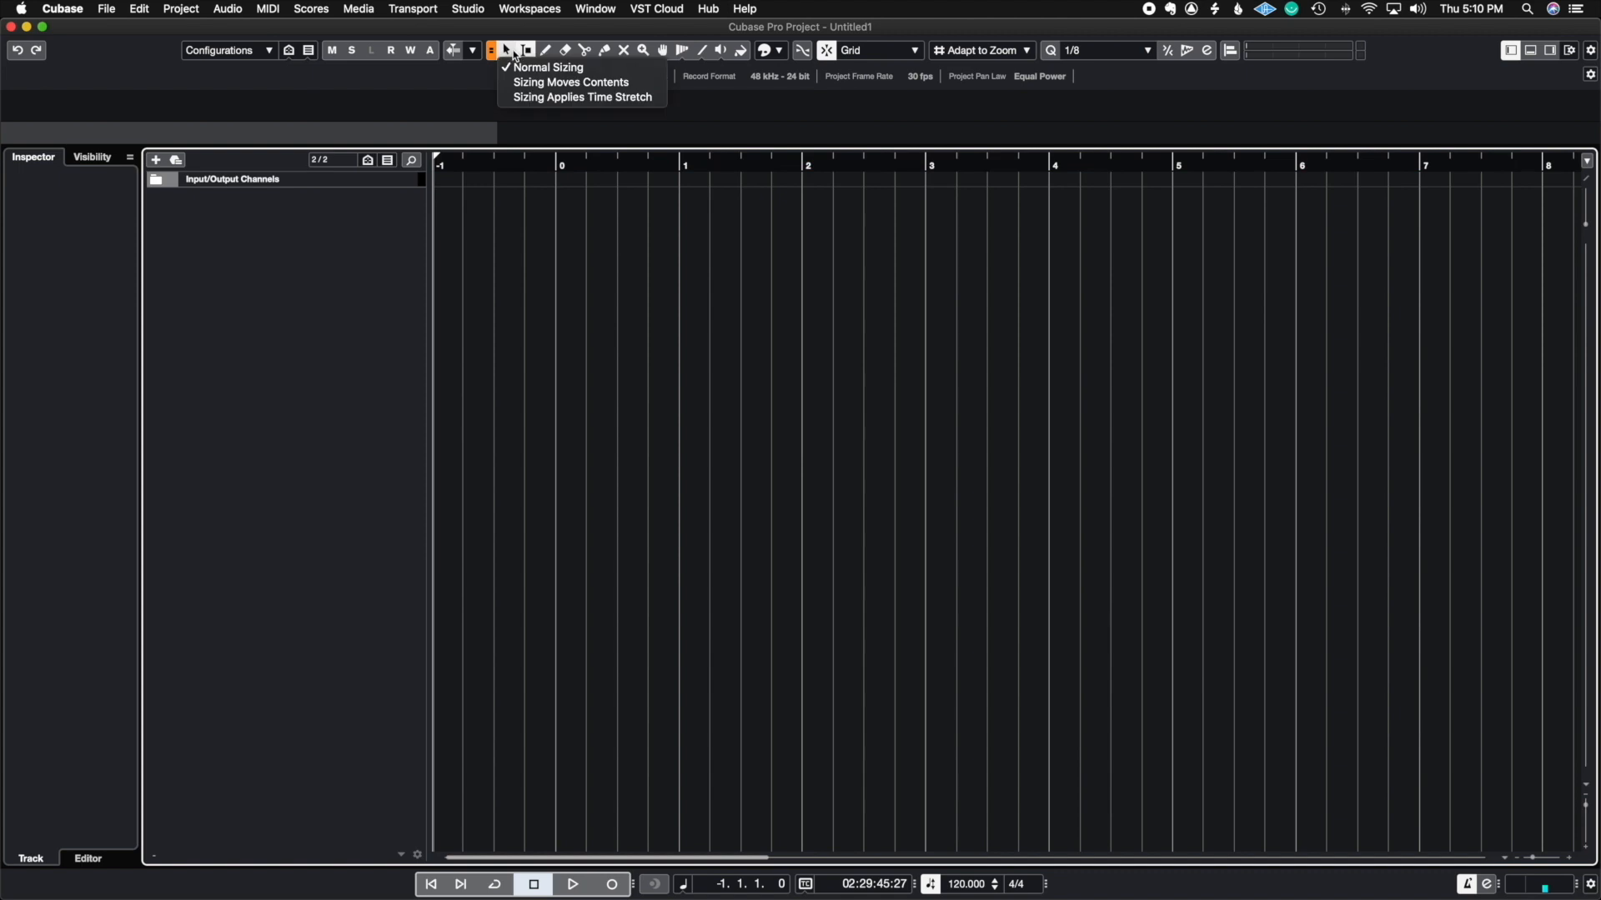
left_click(495, 55)
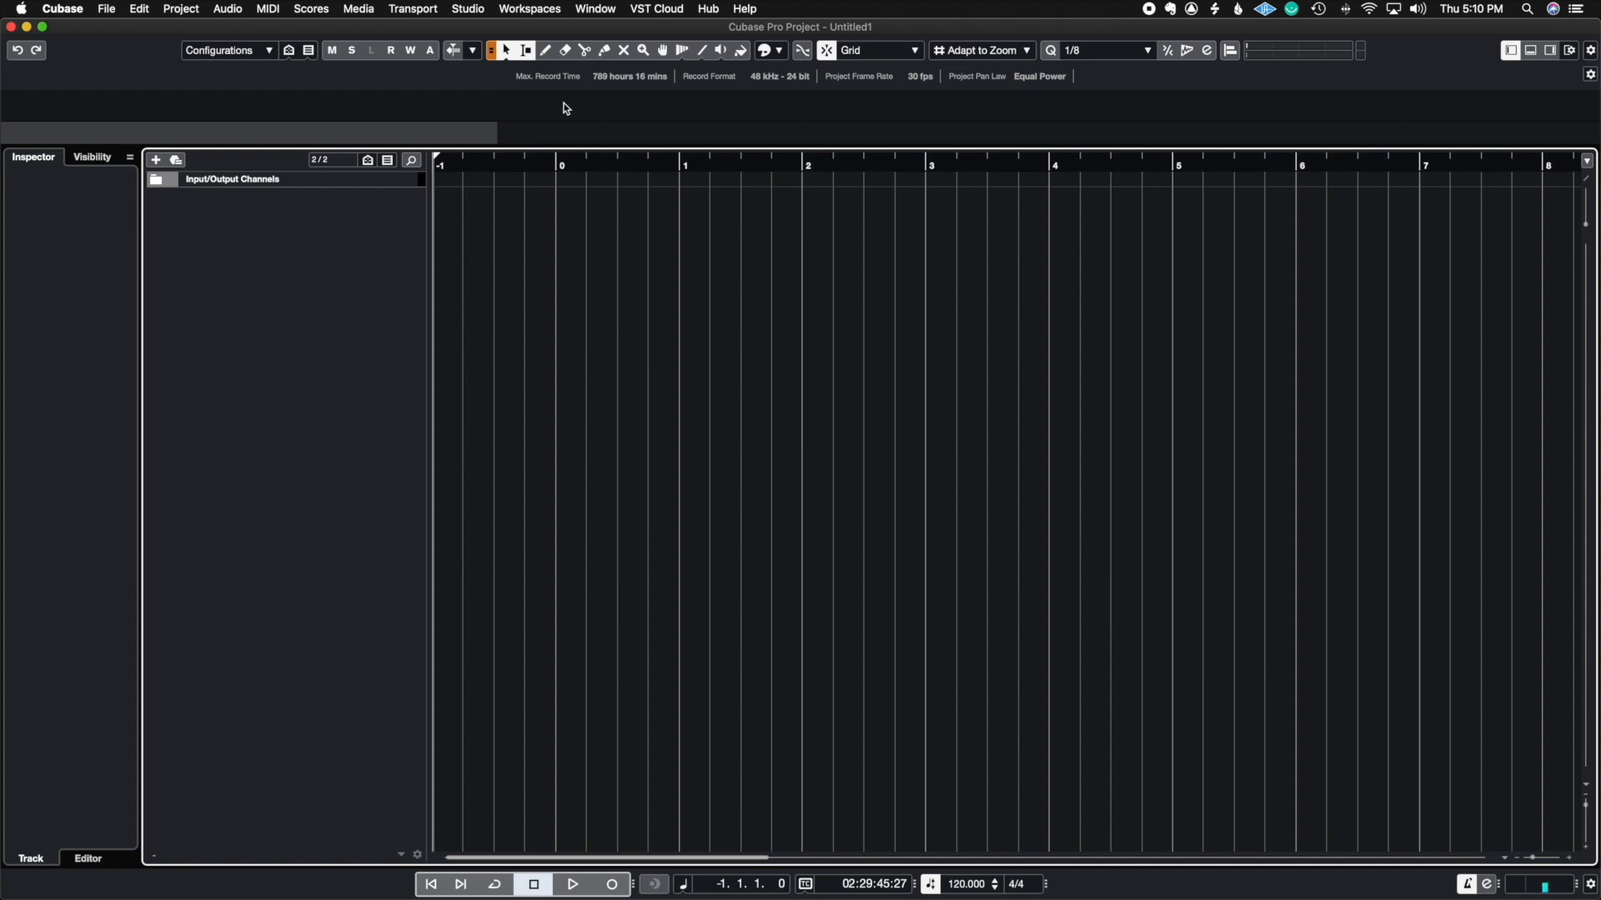
Step: Open Studio Setup and review the available ASIO drivers for the audio system
left_click(469, 10)
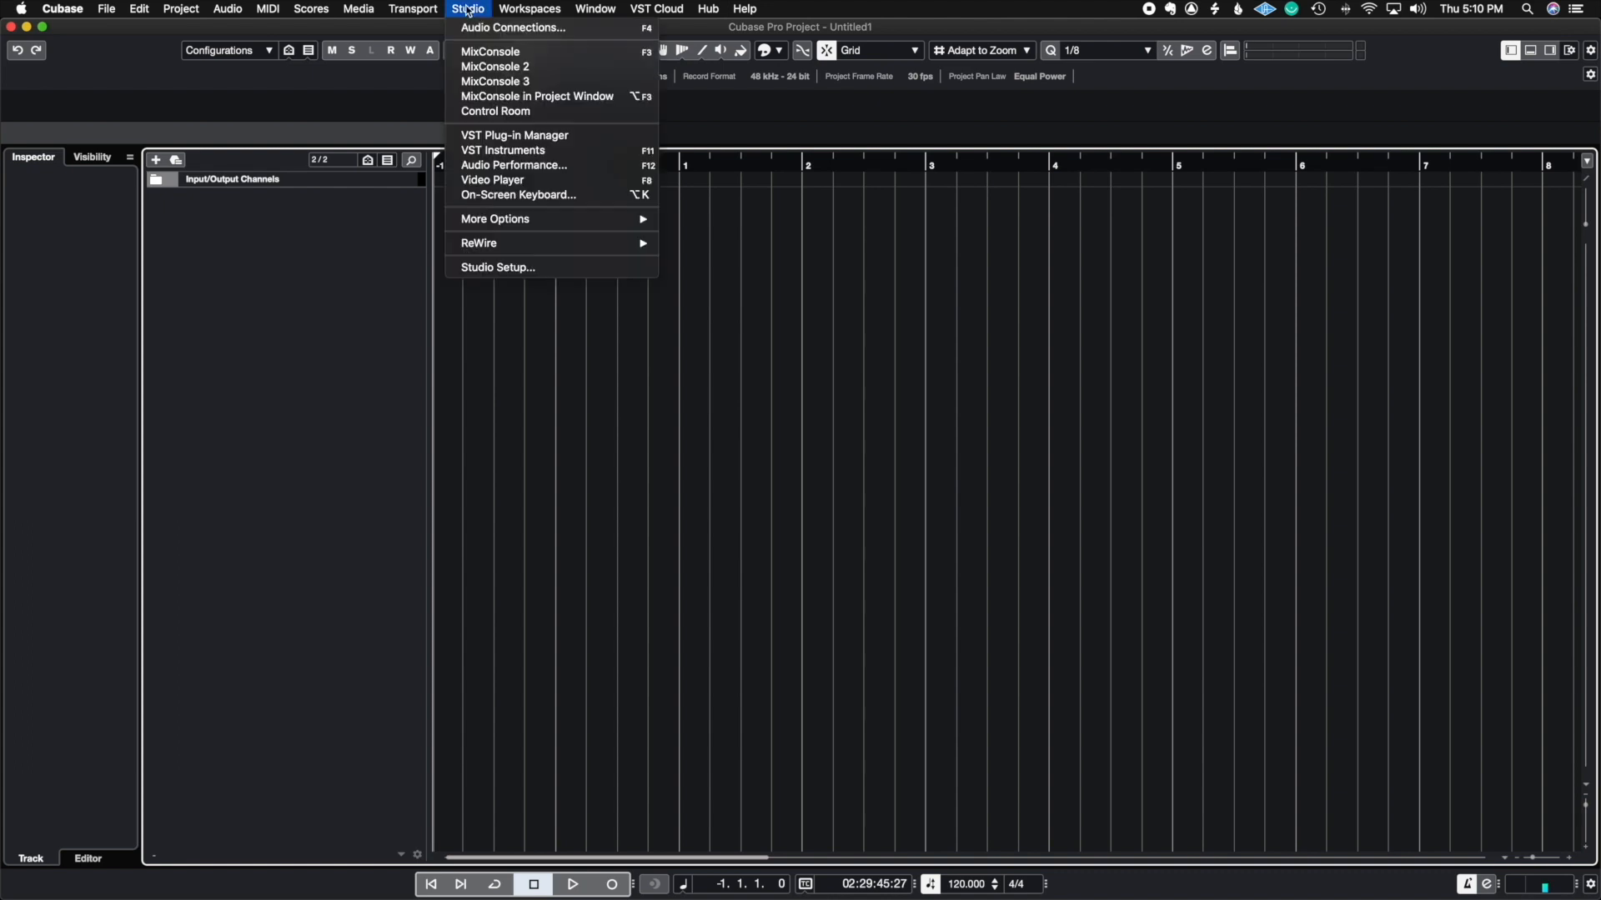
left_click(501, 269)
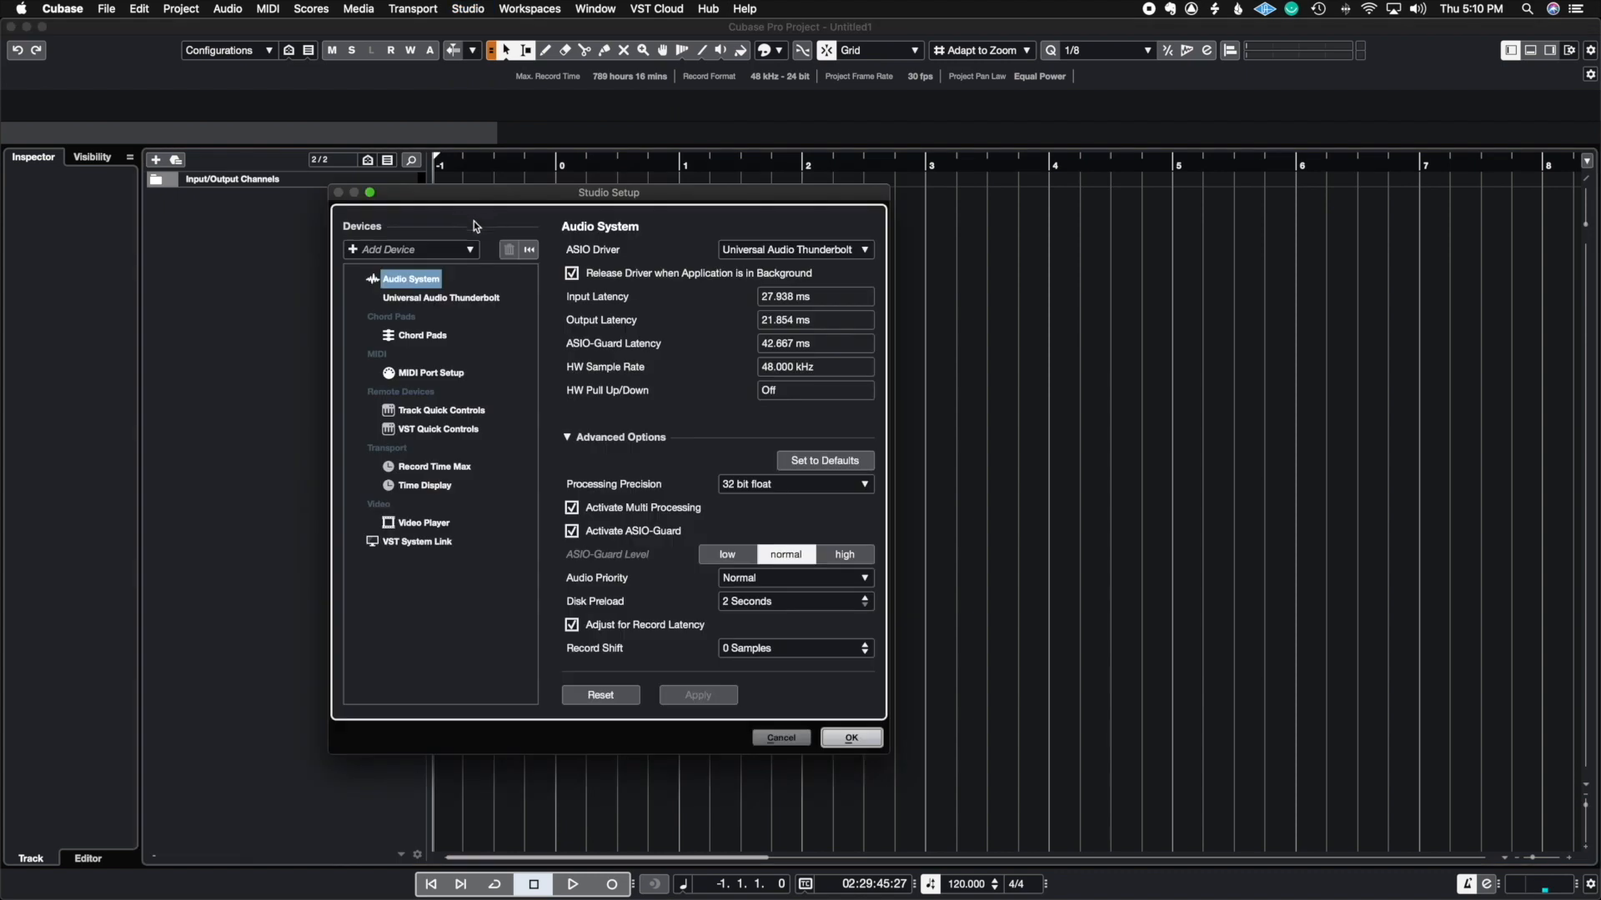
left_click_drag(564, 192, 691, 159)
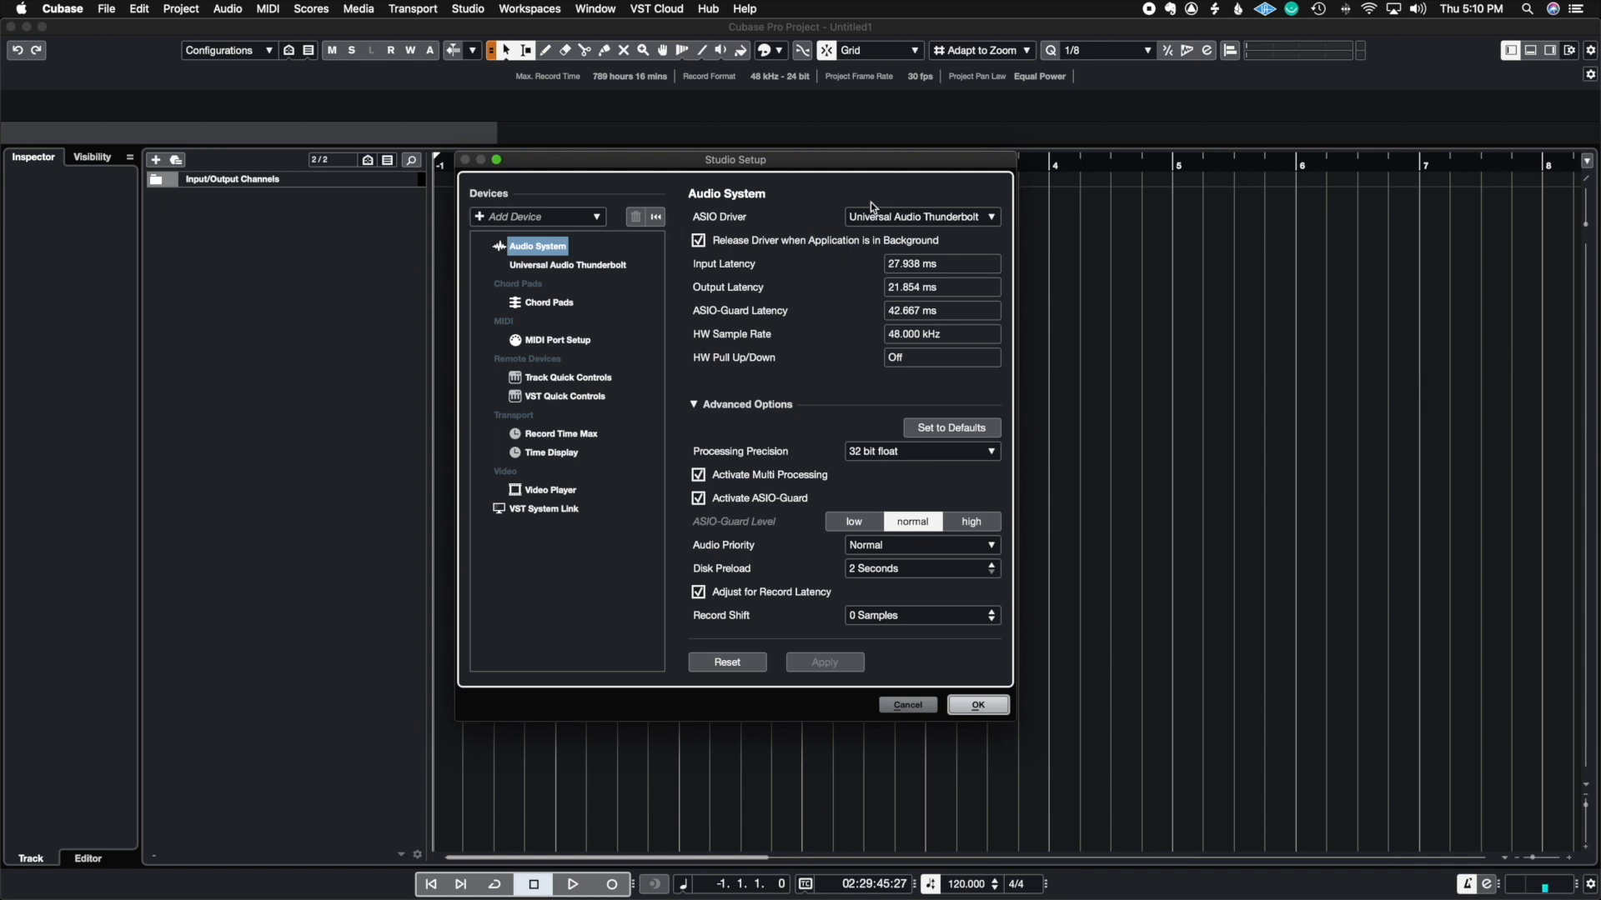
left_click(909, 220)
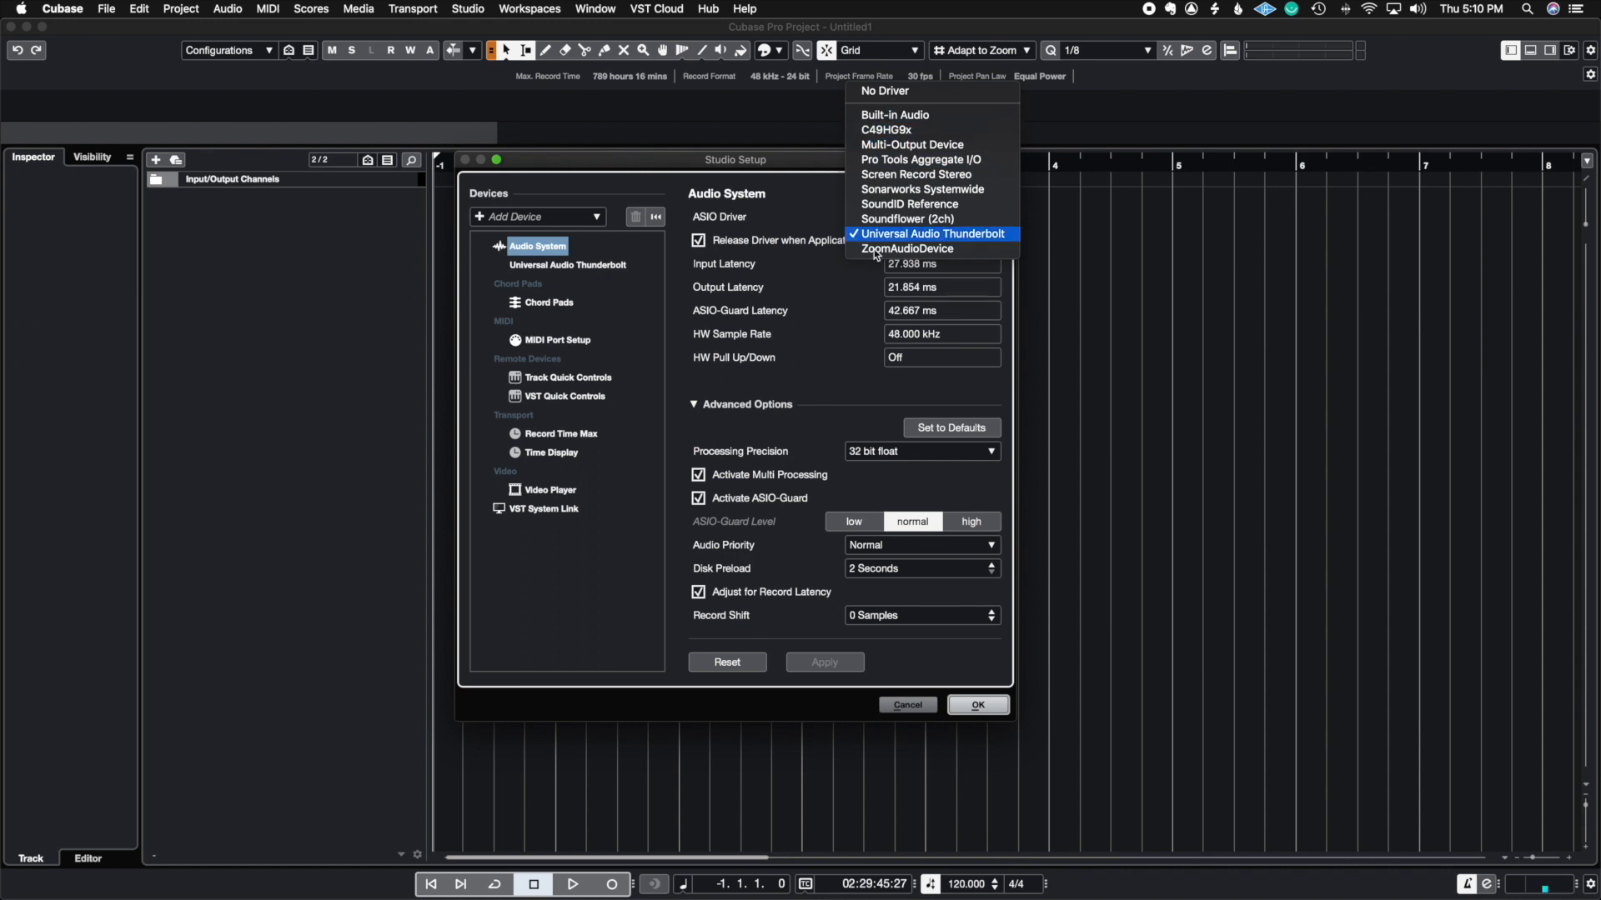
left_click(817, 228)
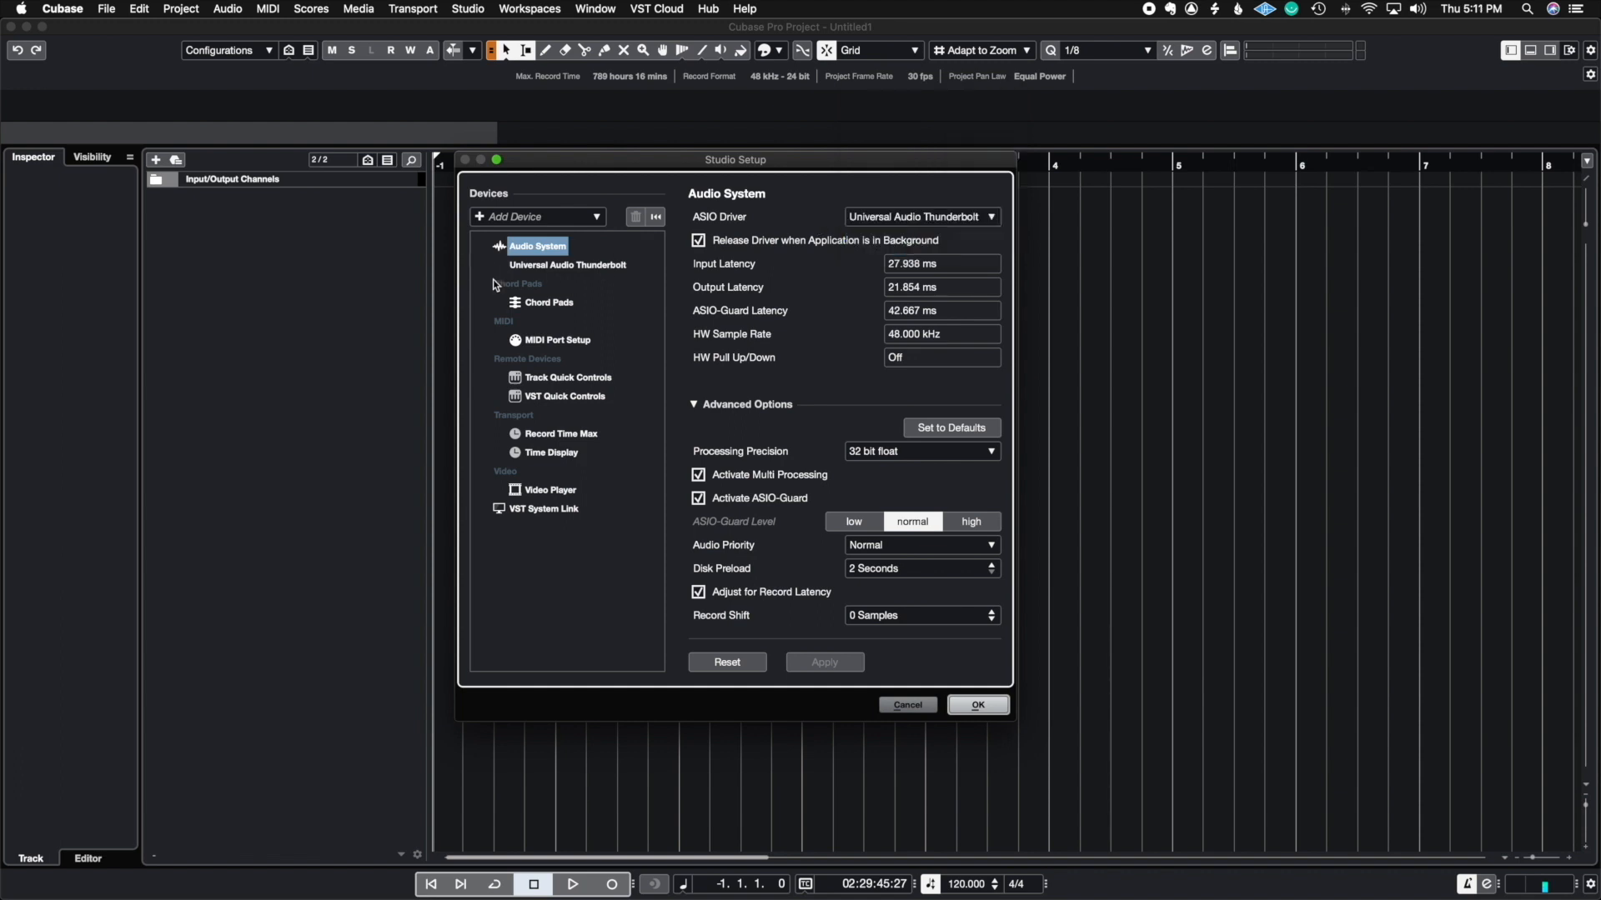
Step: Review the buffer size options in the Universal Audio Thunderbolt control panel, and close the device settings and Studio Setup
left_click(545, 264)
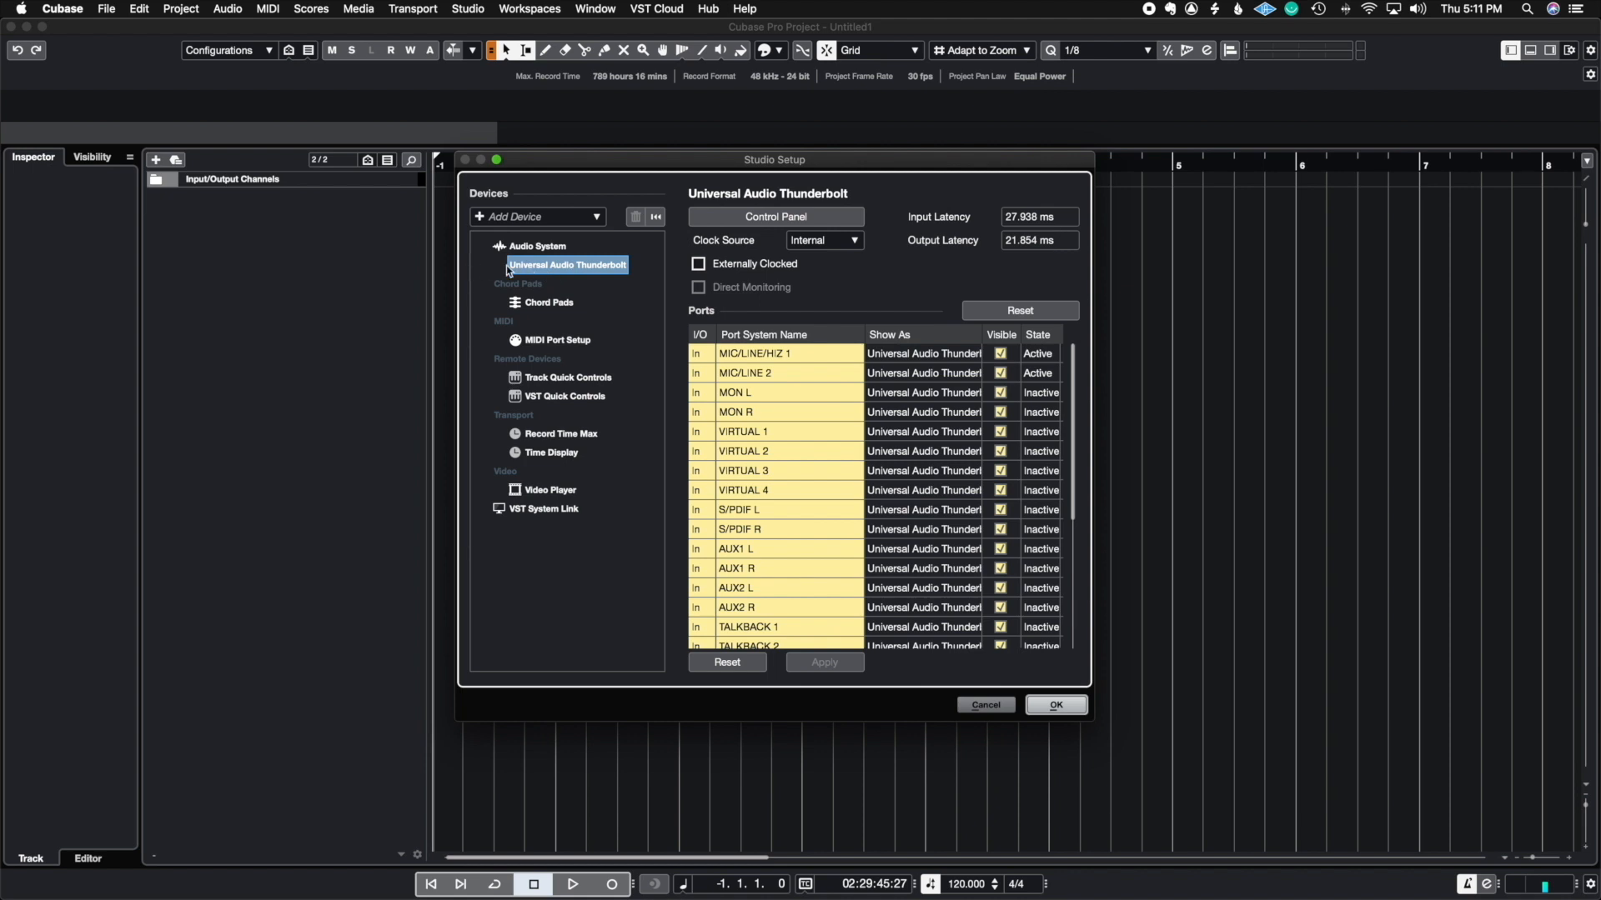
left_click(782, 215)
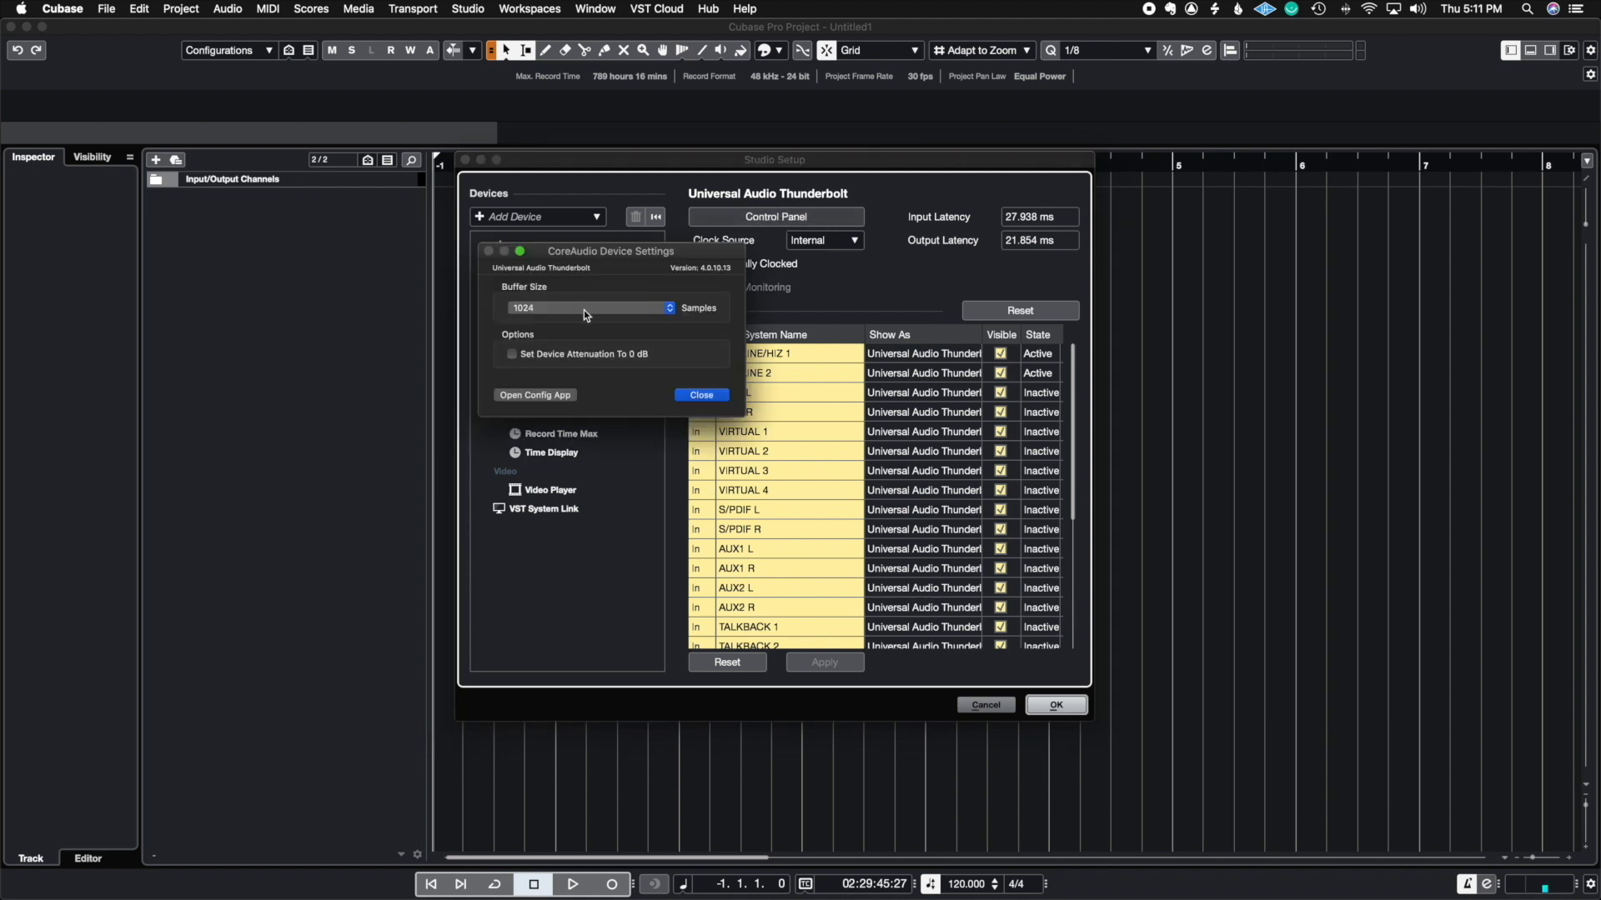
left_click(584, 310)
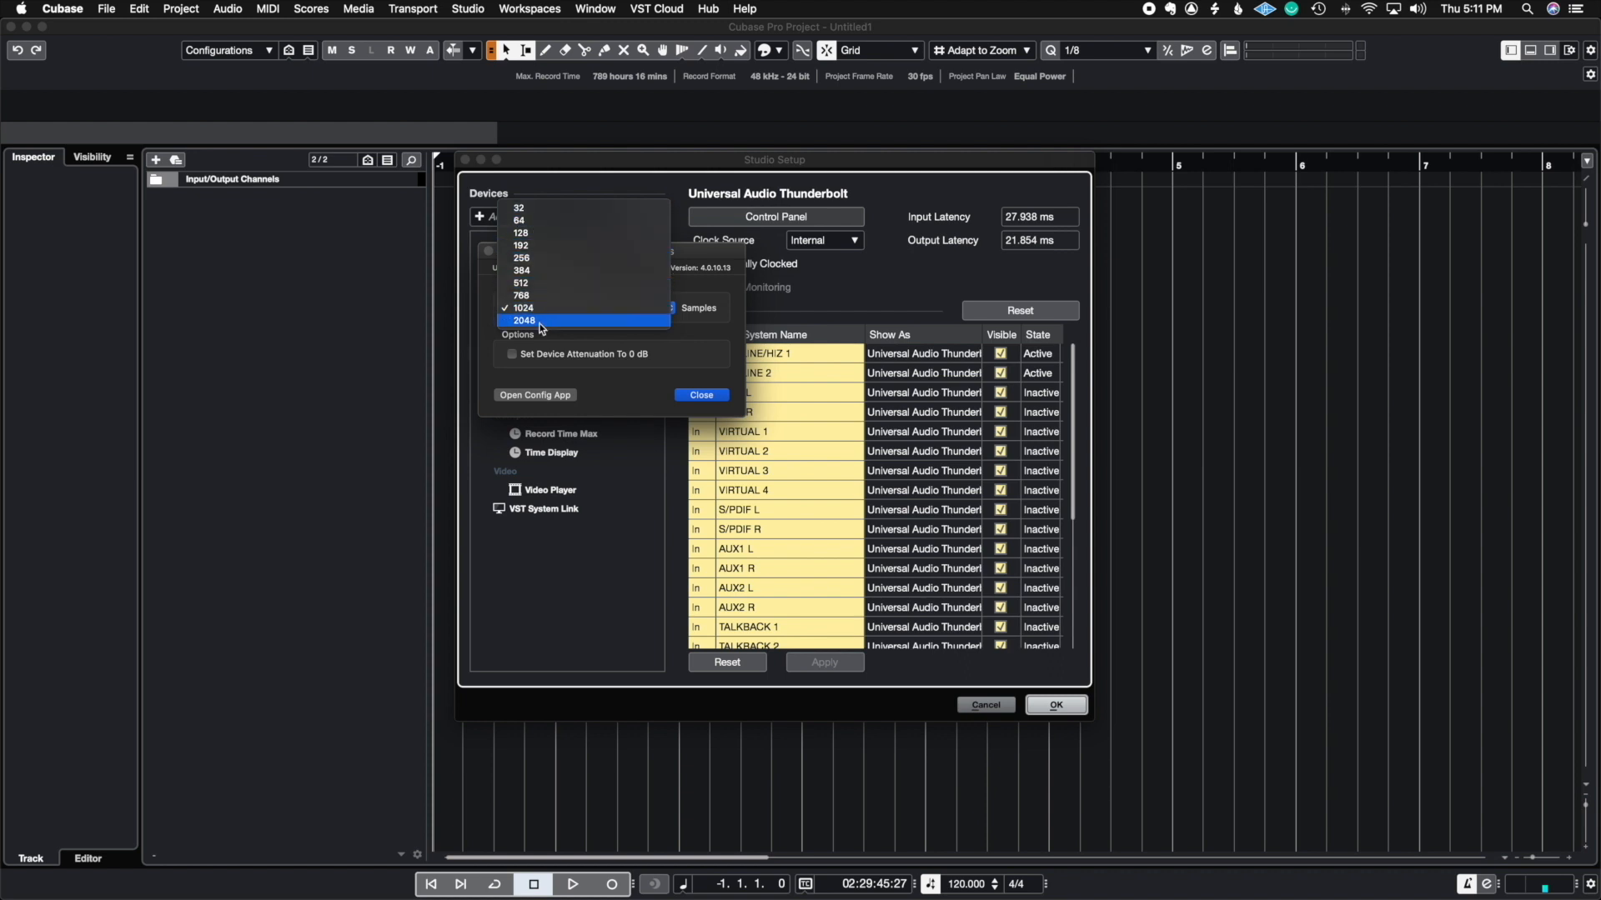
left_click(725, 332)
left_click(667, 313)
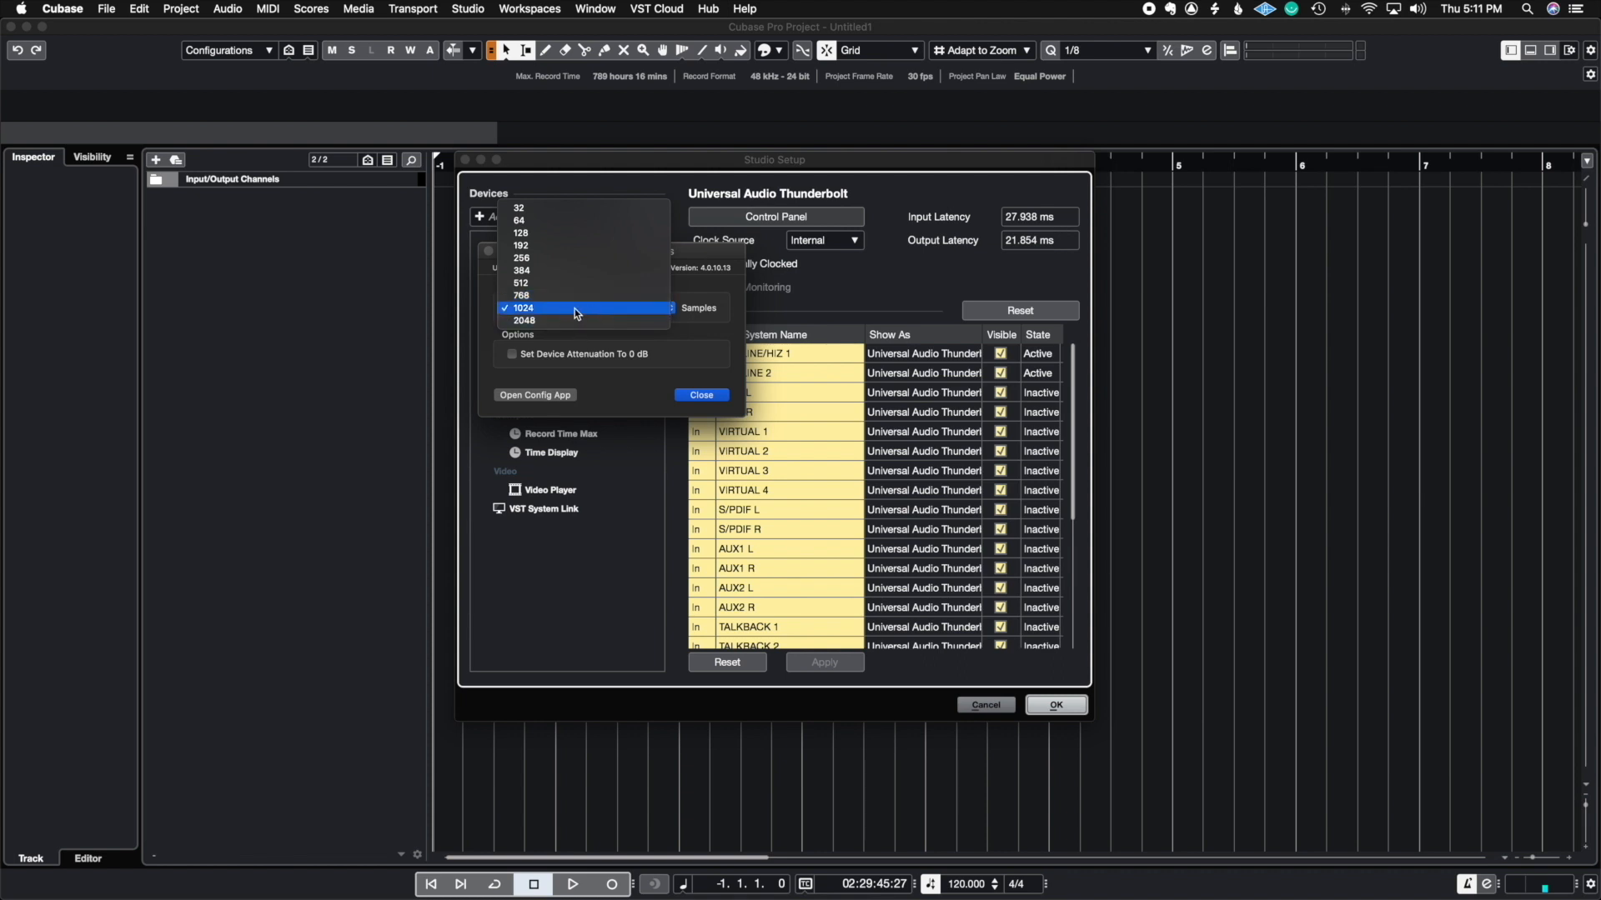
left_click(712, 301)
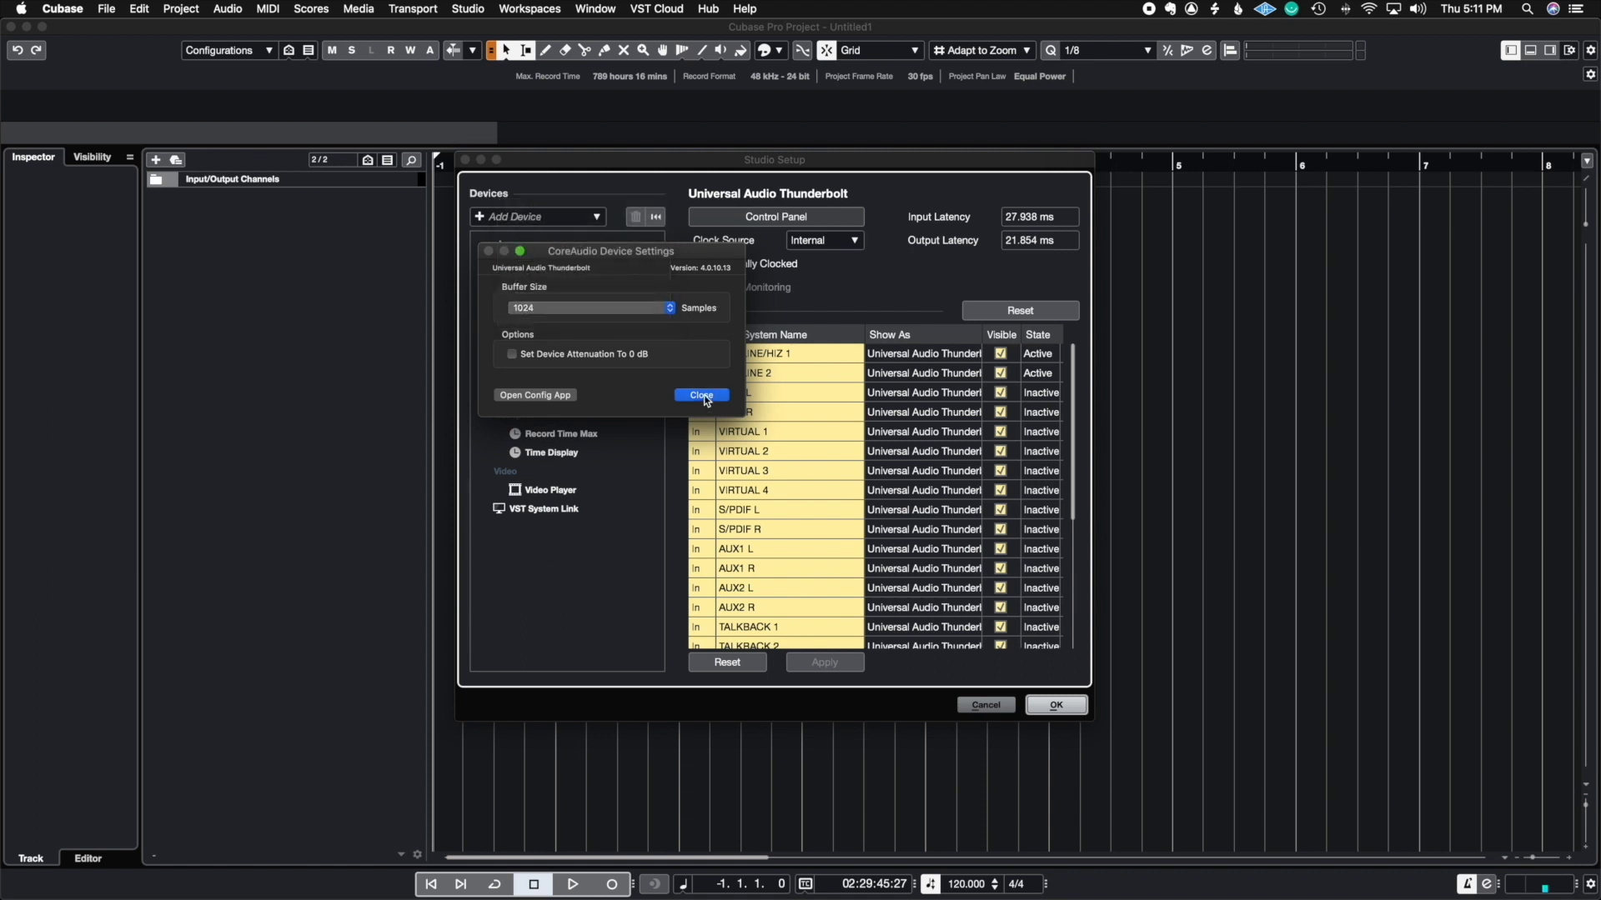
left_click(702, 395)
left_click(1055, 705)
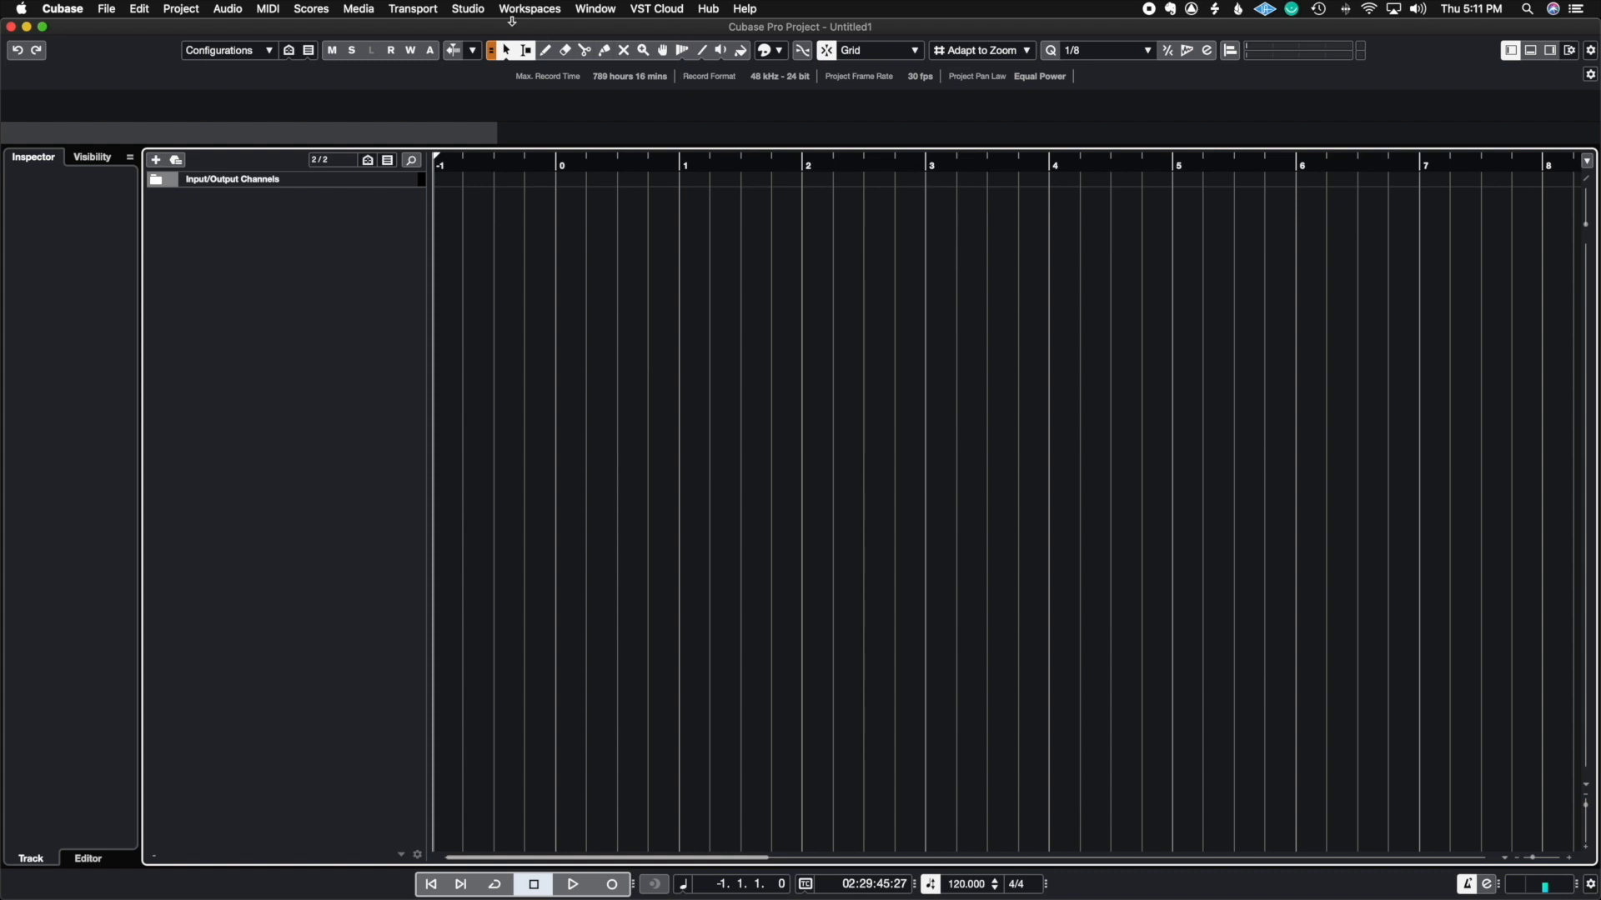
Step: Open Audio Connections and review the device ports available for the Stereo In bus's left and right channels
left_click(480, 12)
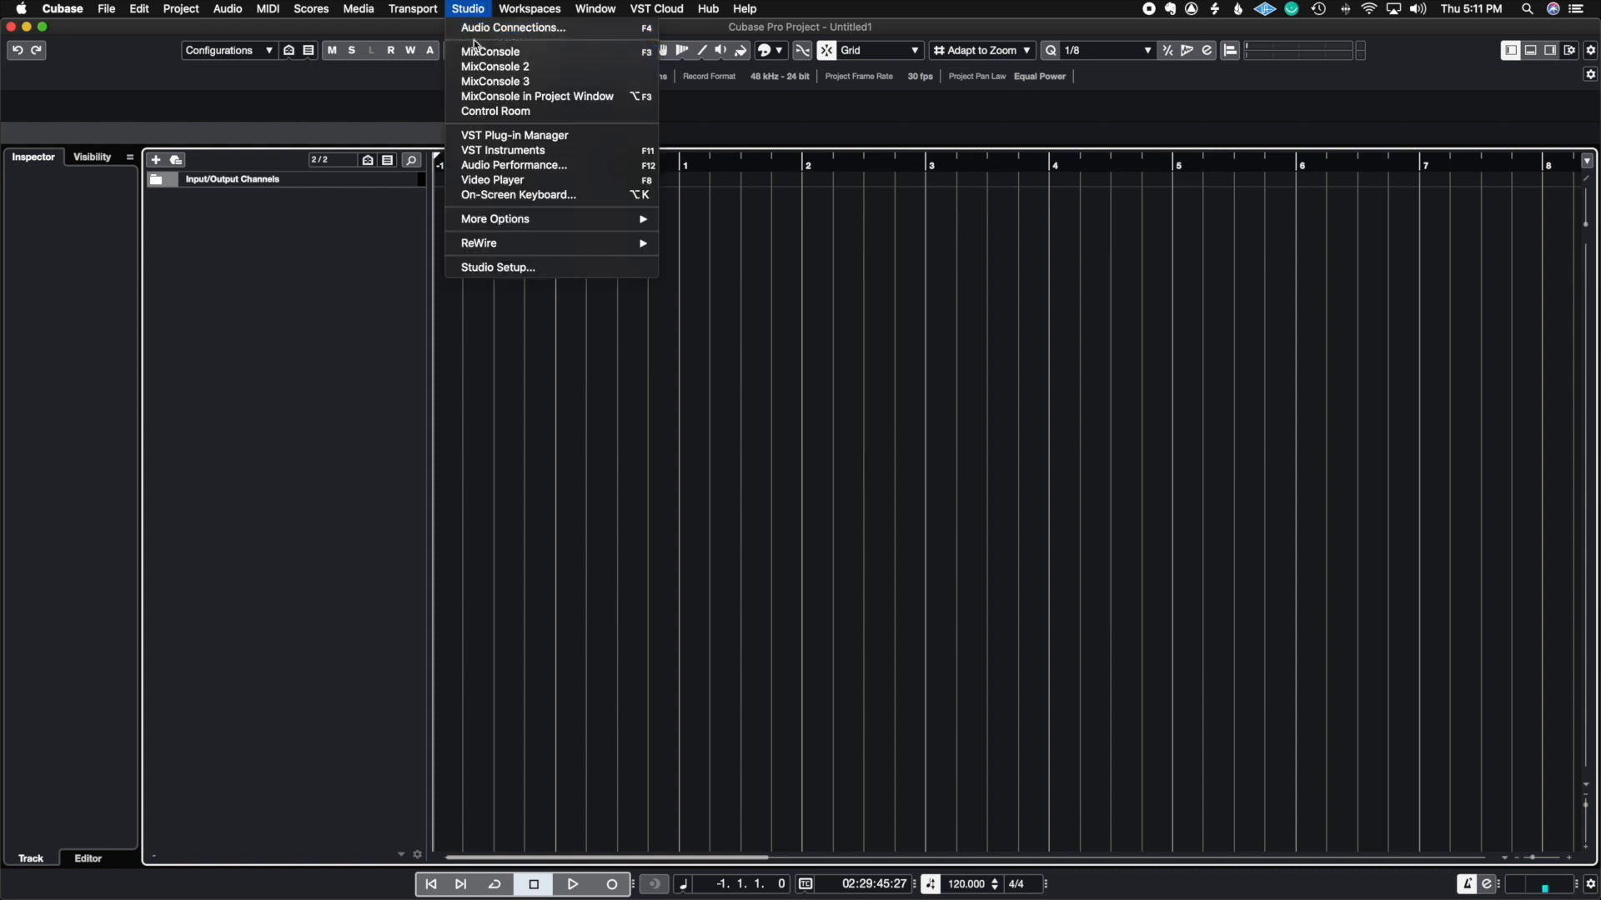
left_click(497, 32)
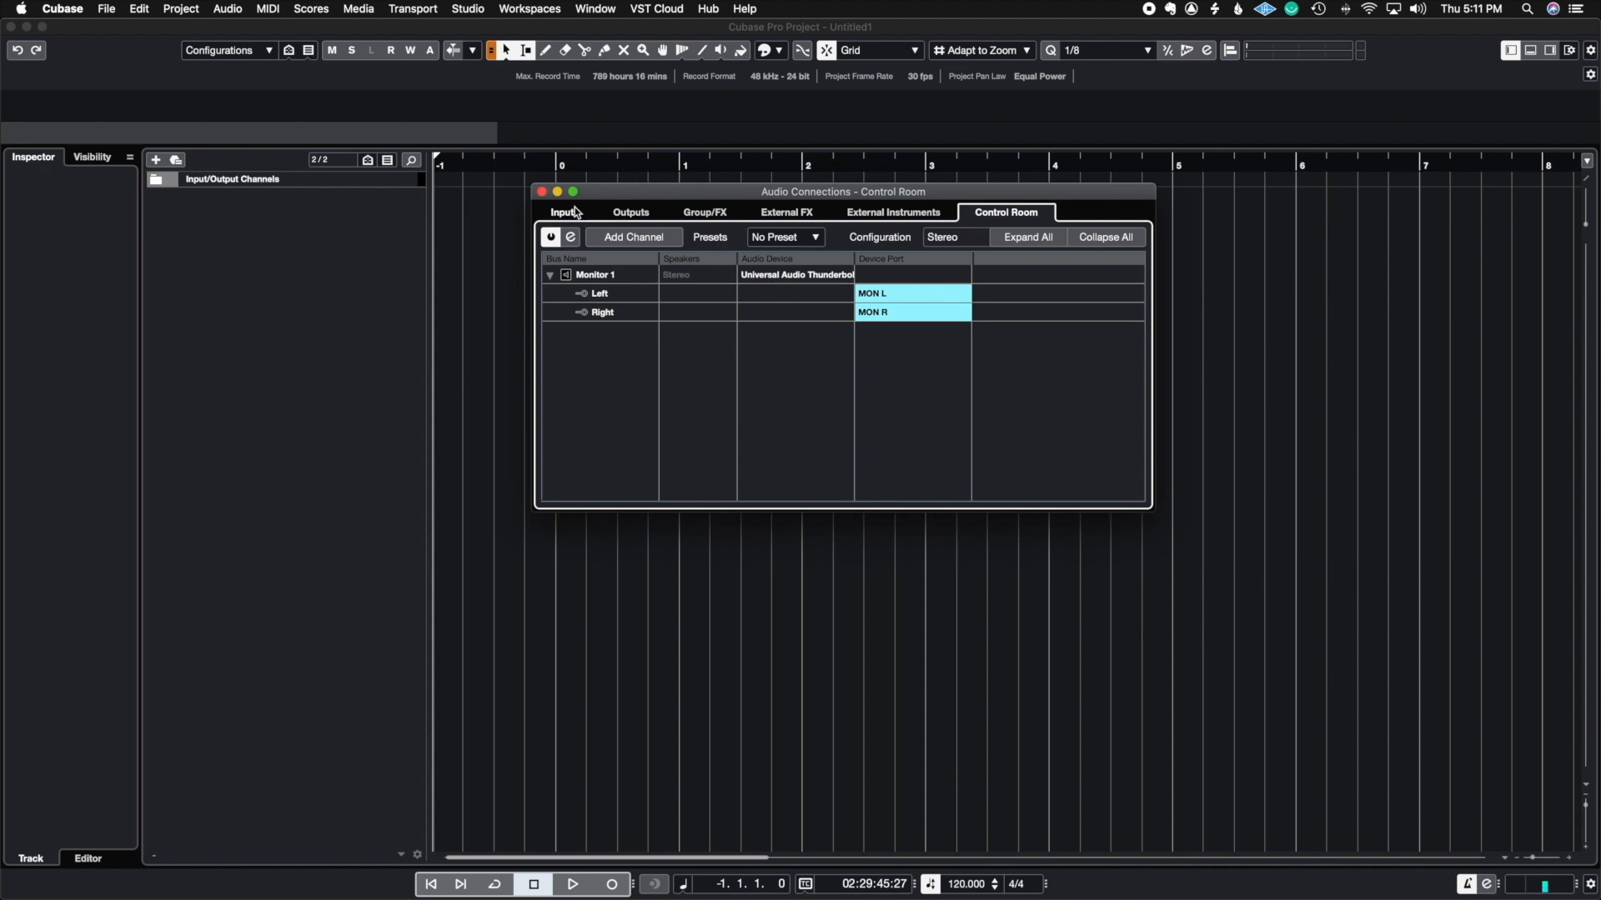
left_click(573, 215)
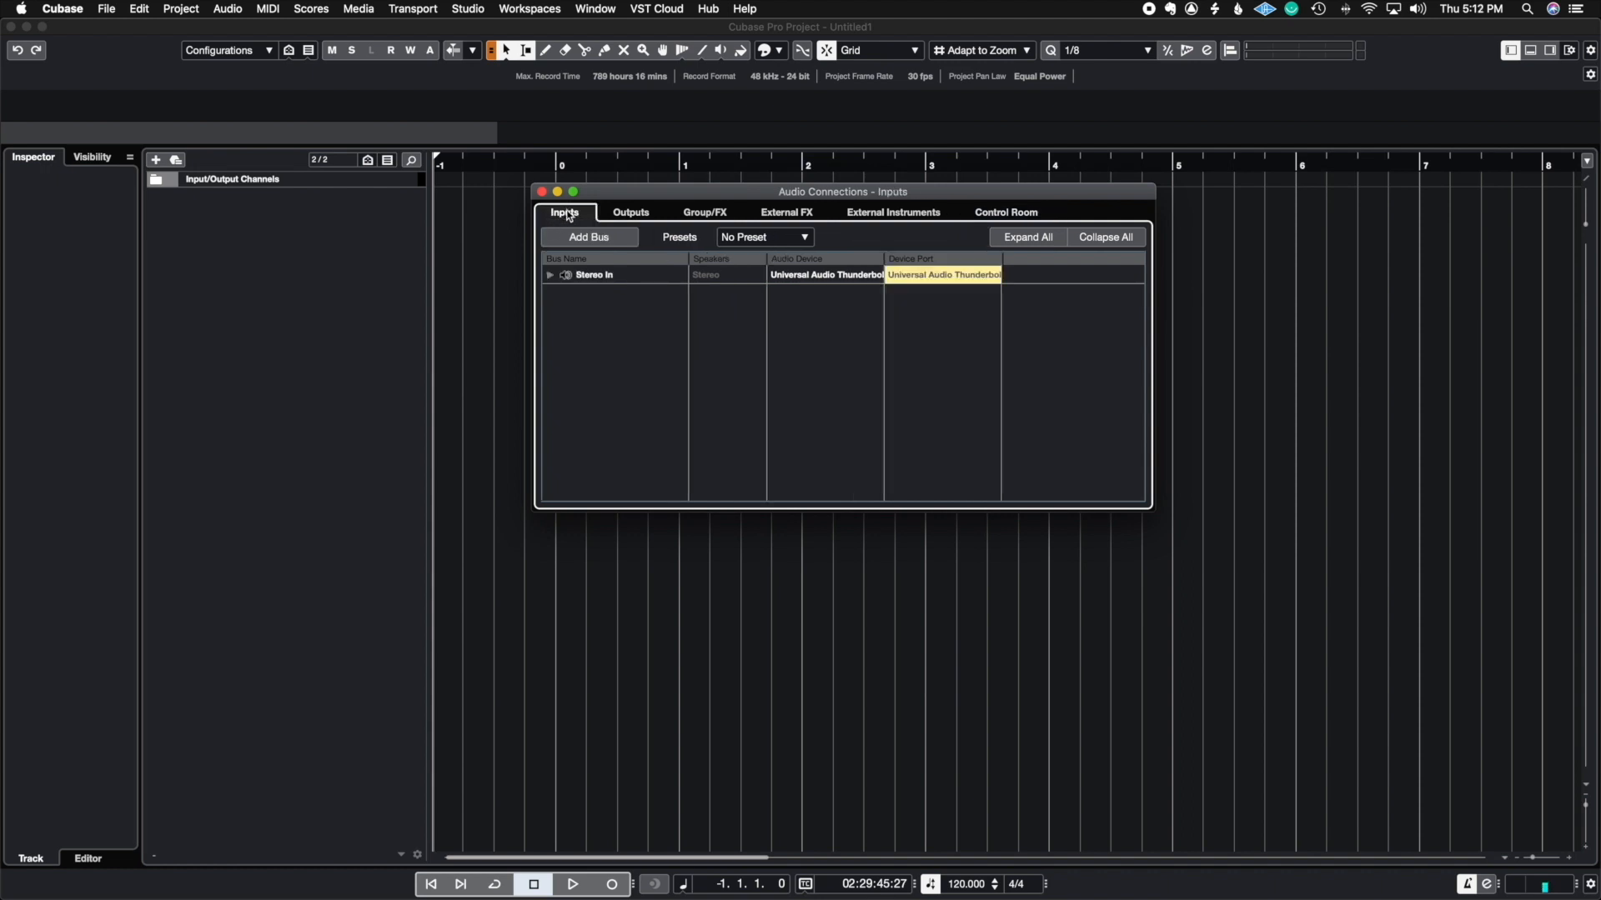
left_click(551, 278)
left_click(992, 296)
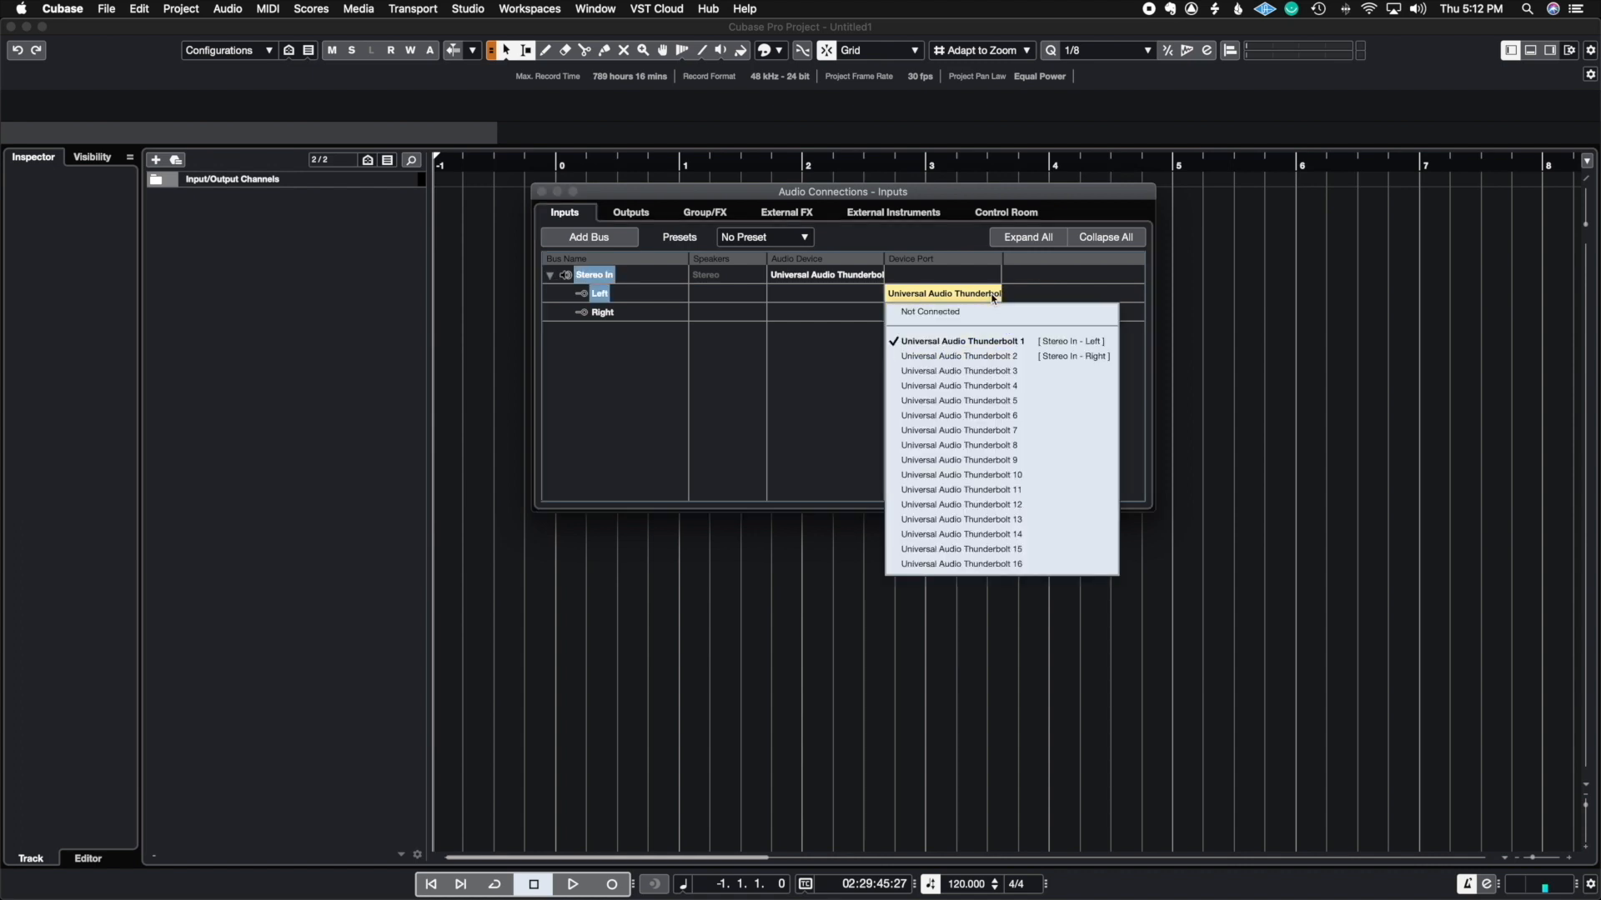
left_click(812, 347)
left_click(942, 313)
Step: Expand the Stereo Out bus in the output connections, review its left and right device ports, and collapse it
left_click(629, 212)
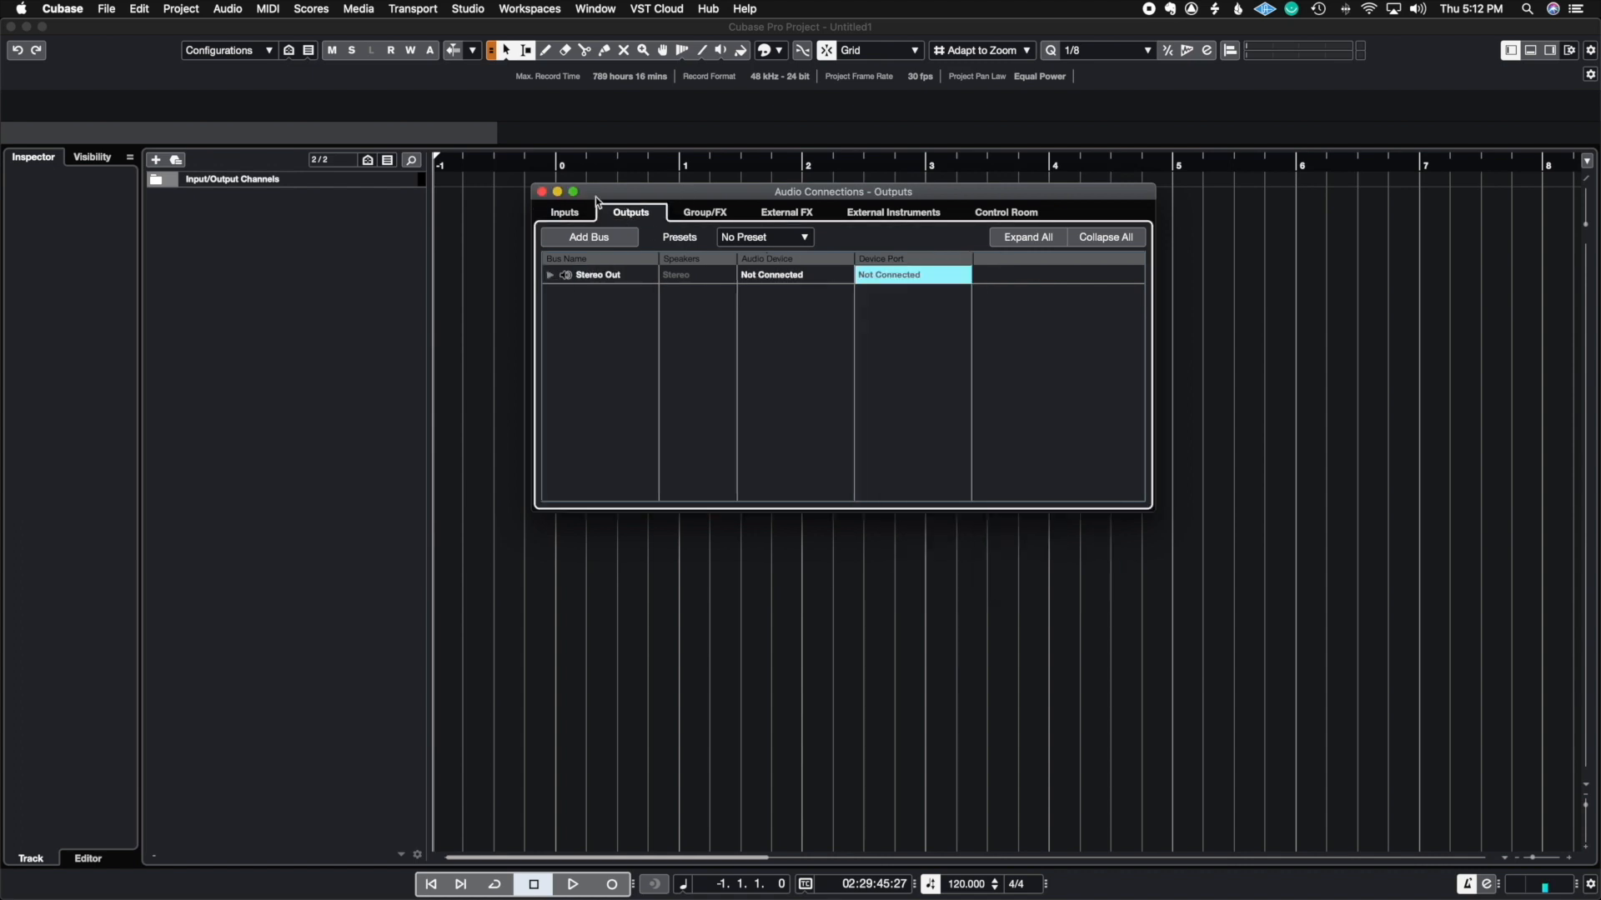
left_click(551, 275)
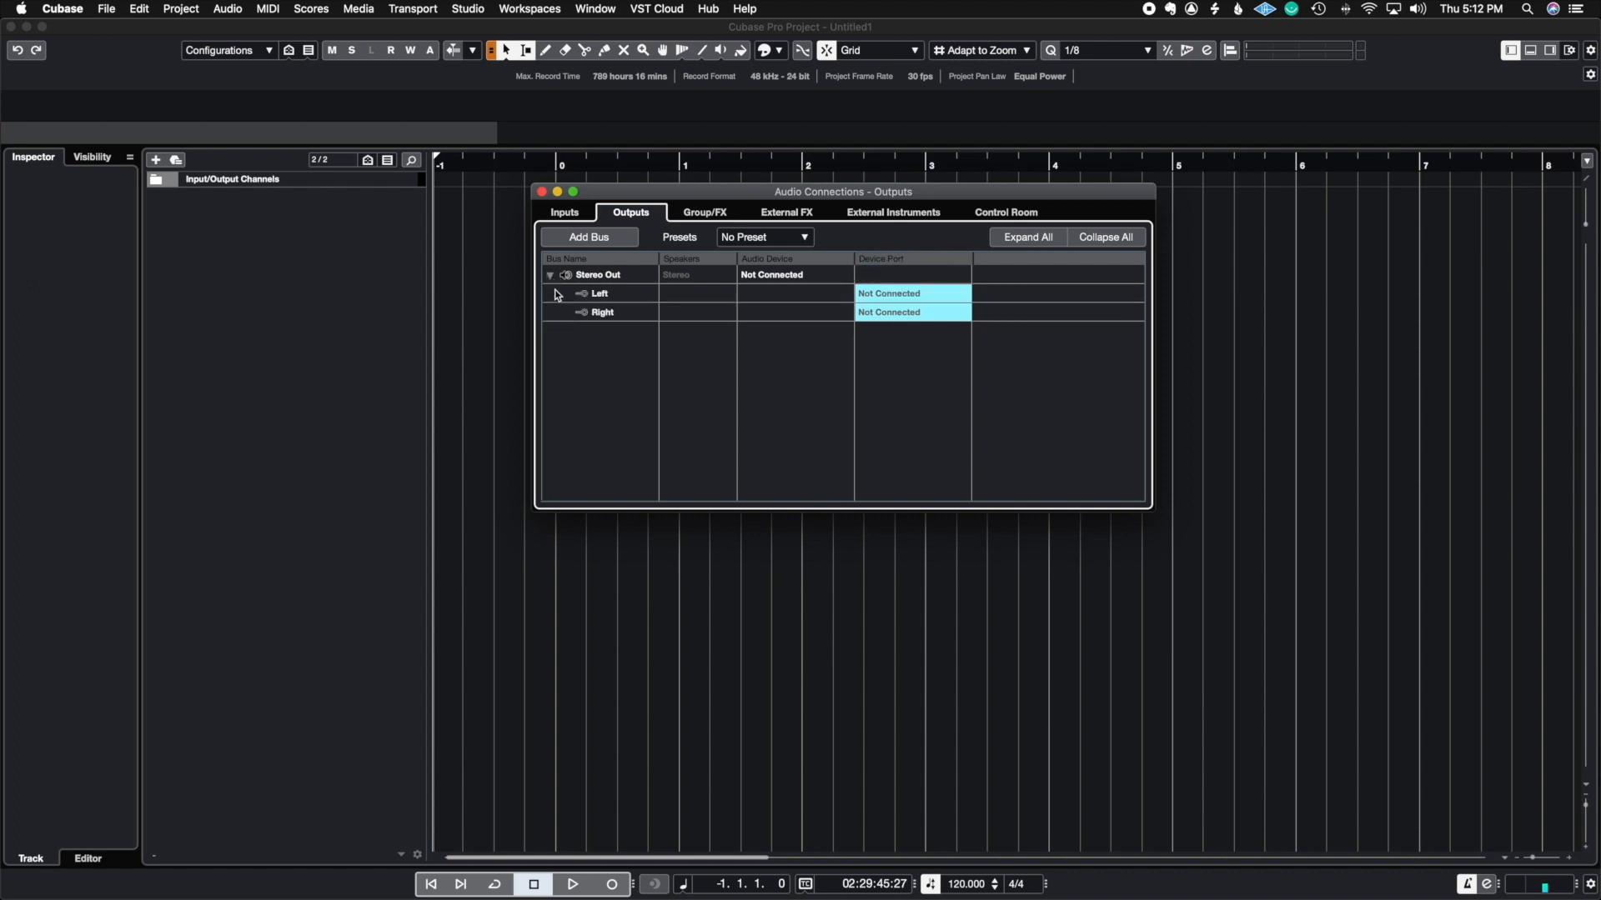
left_click(892, 312)
left_click(812, 329)
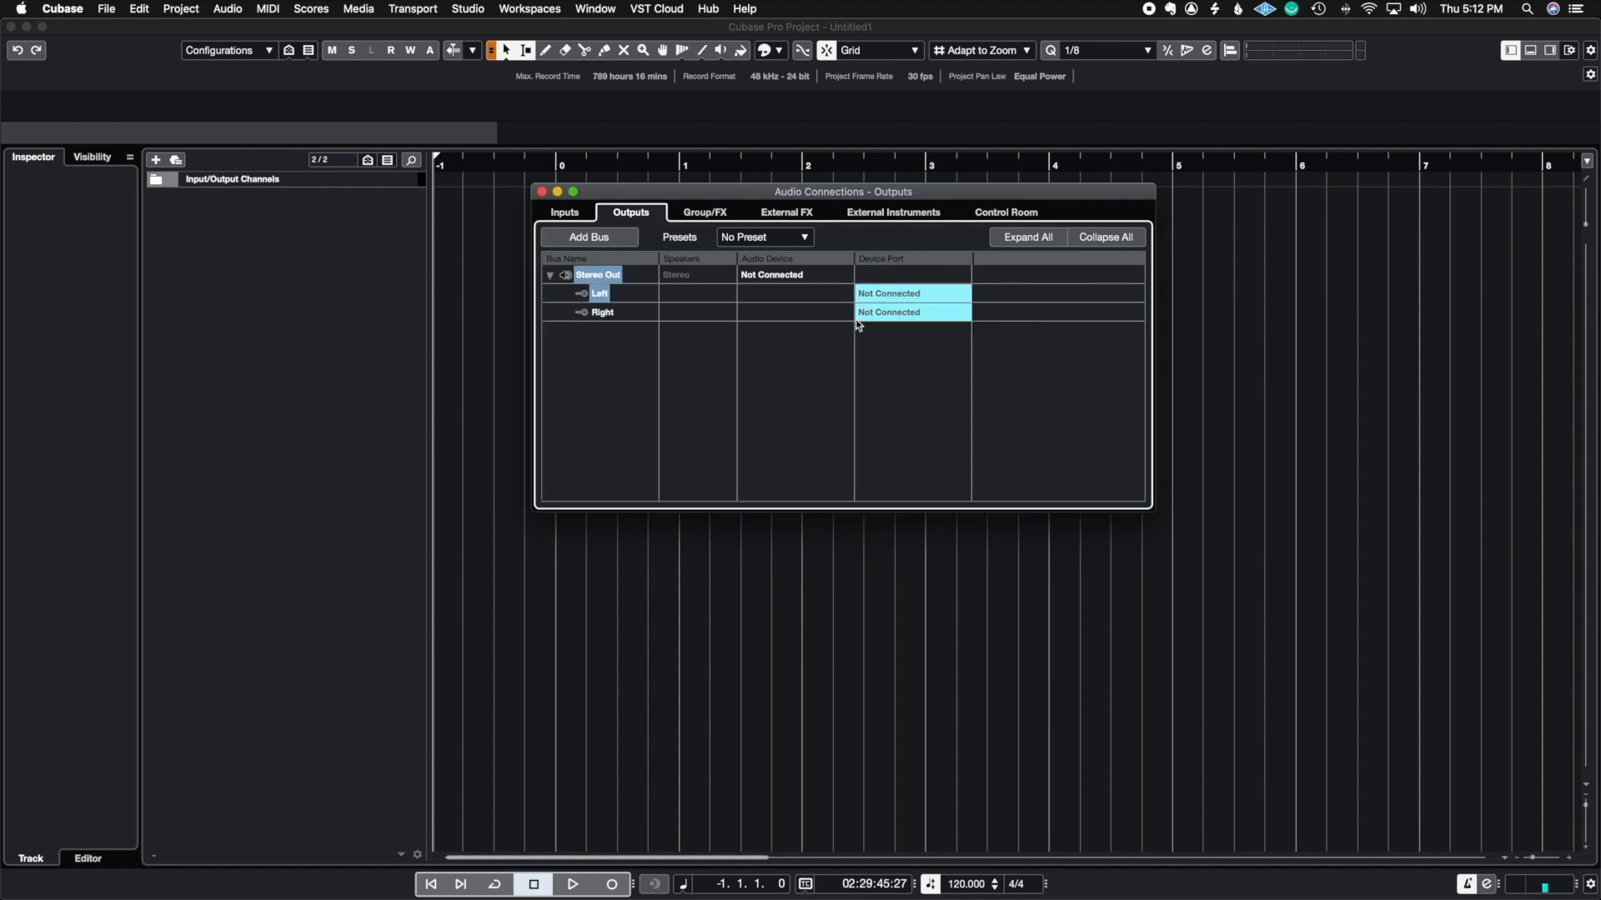
left_click(892, 312)
left_click(625, 310)
left_click(551, 277)
Step: Review the Monitor 1 channel in the Control Room connections and close Audio Connections
left_click(999, 213)
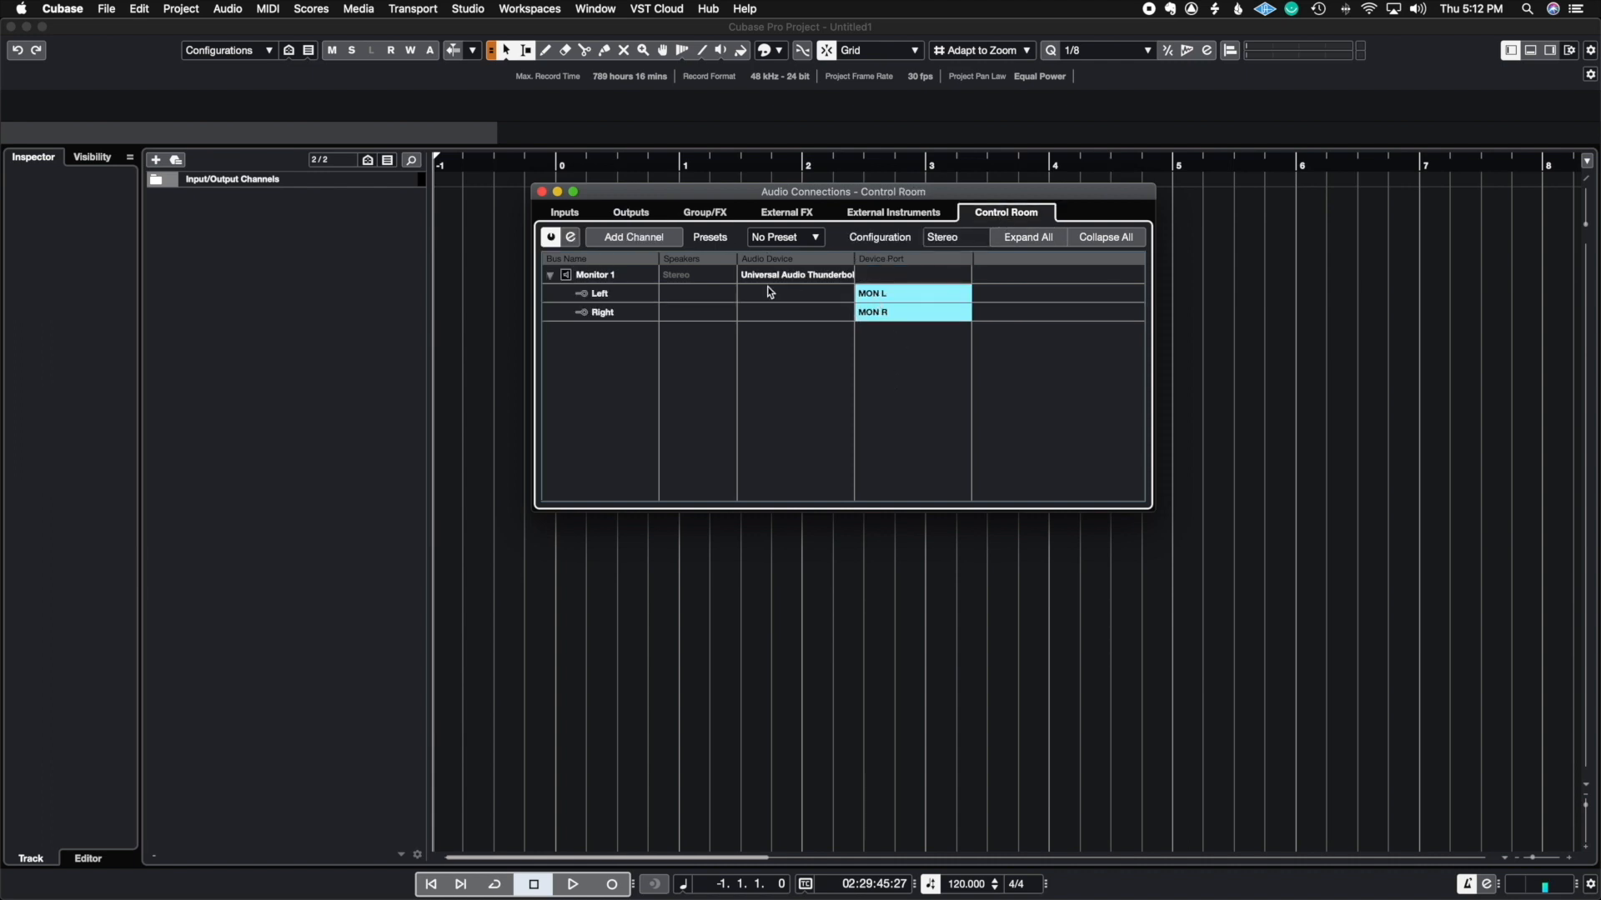
left_click(550, 275)
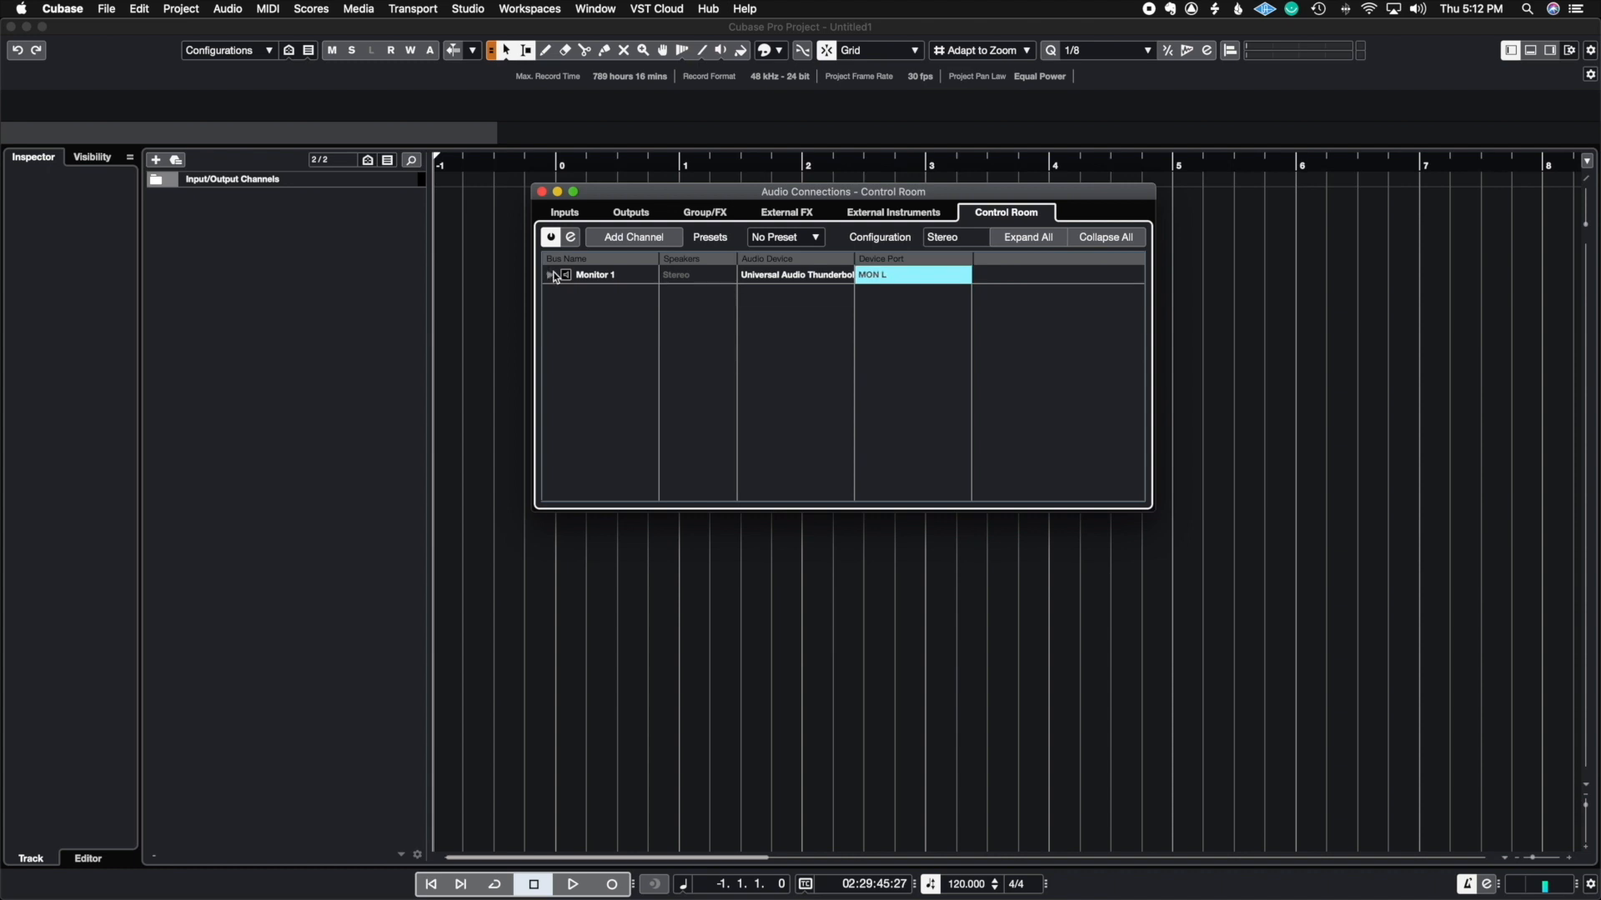
left_click(542, 192)
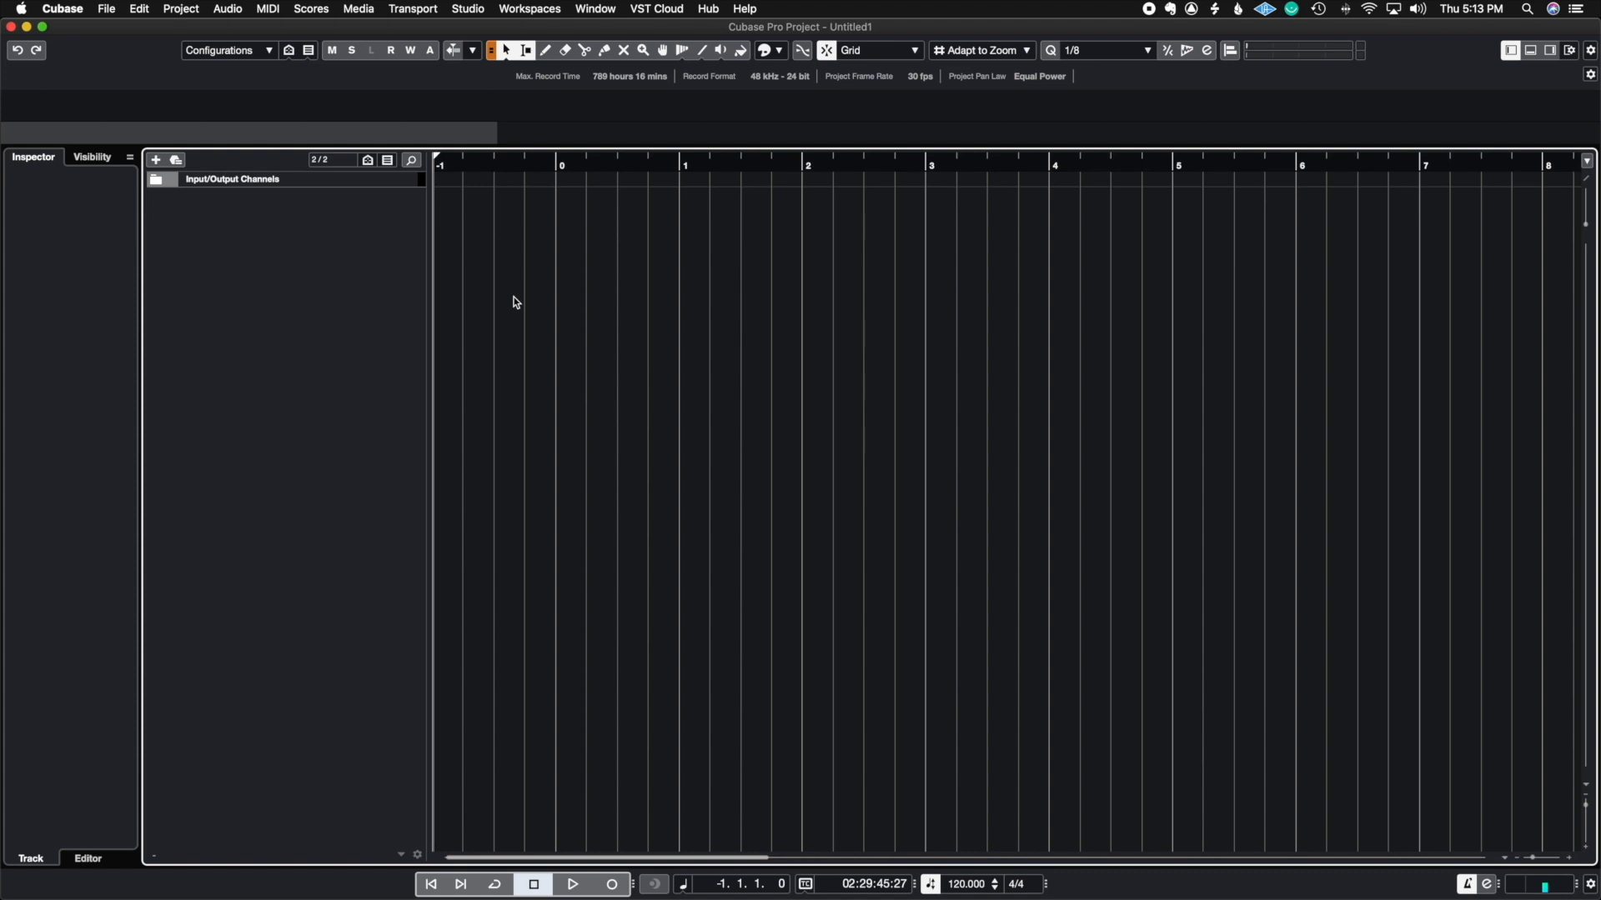
Step: Open the MixConsole to view the Stereo In and Stereo Out channels, and close it again
left_click(472, 10)
left_click(495, 51)
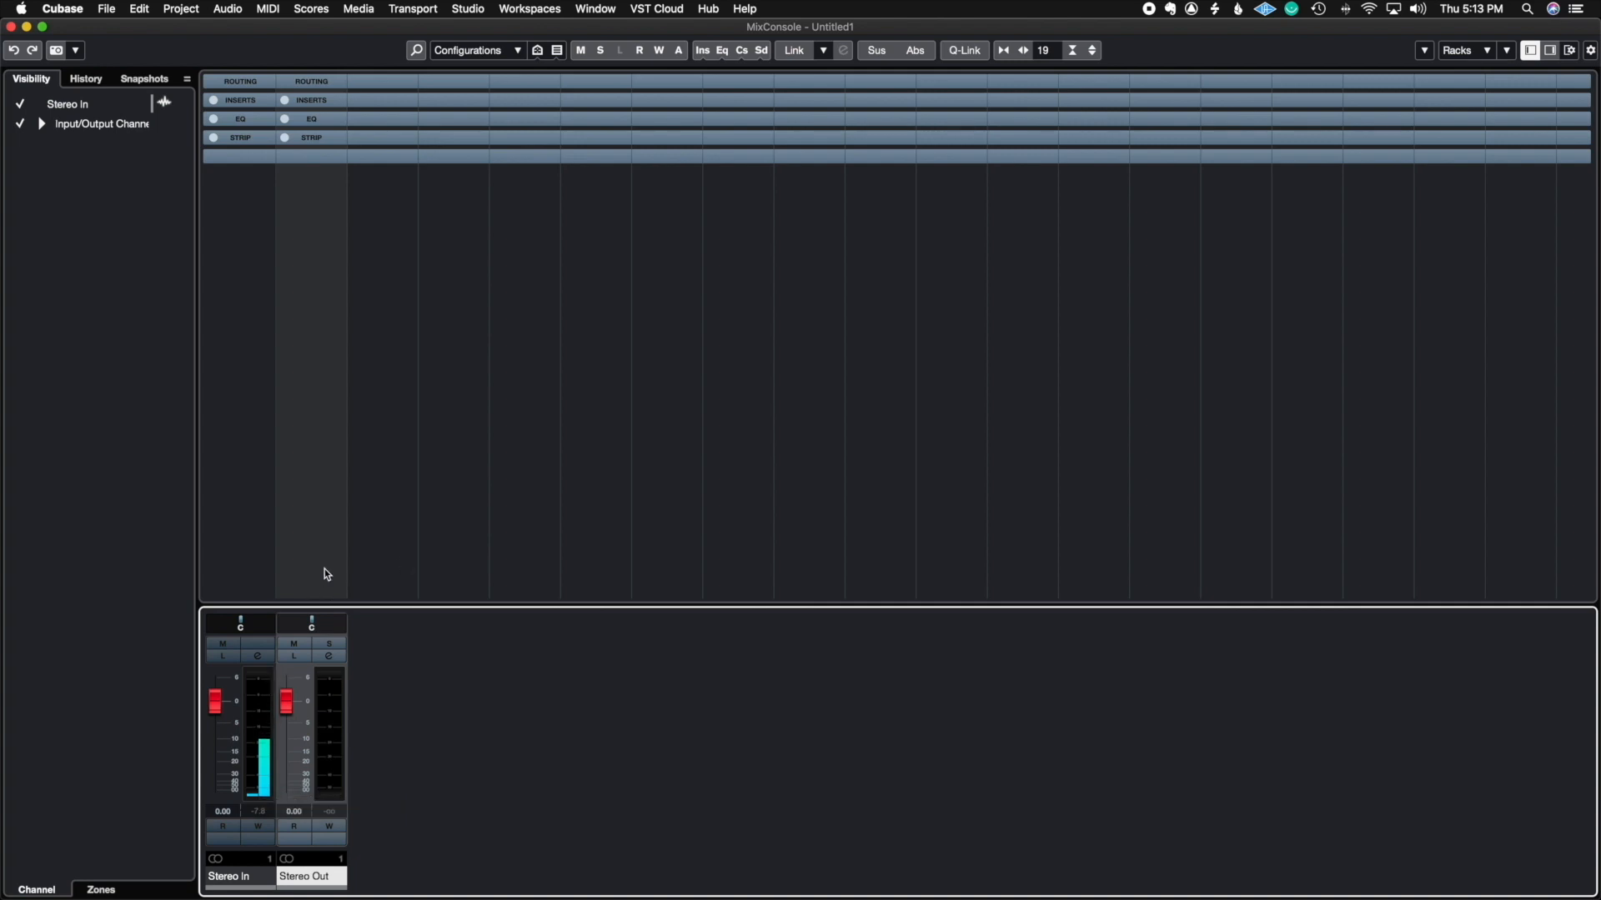
left_click(13, 28)
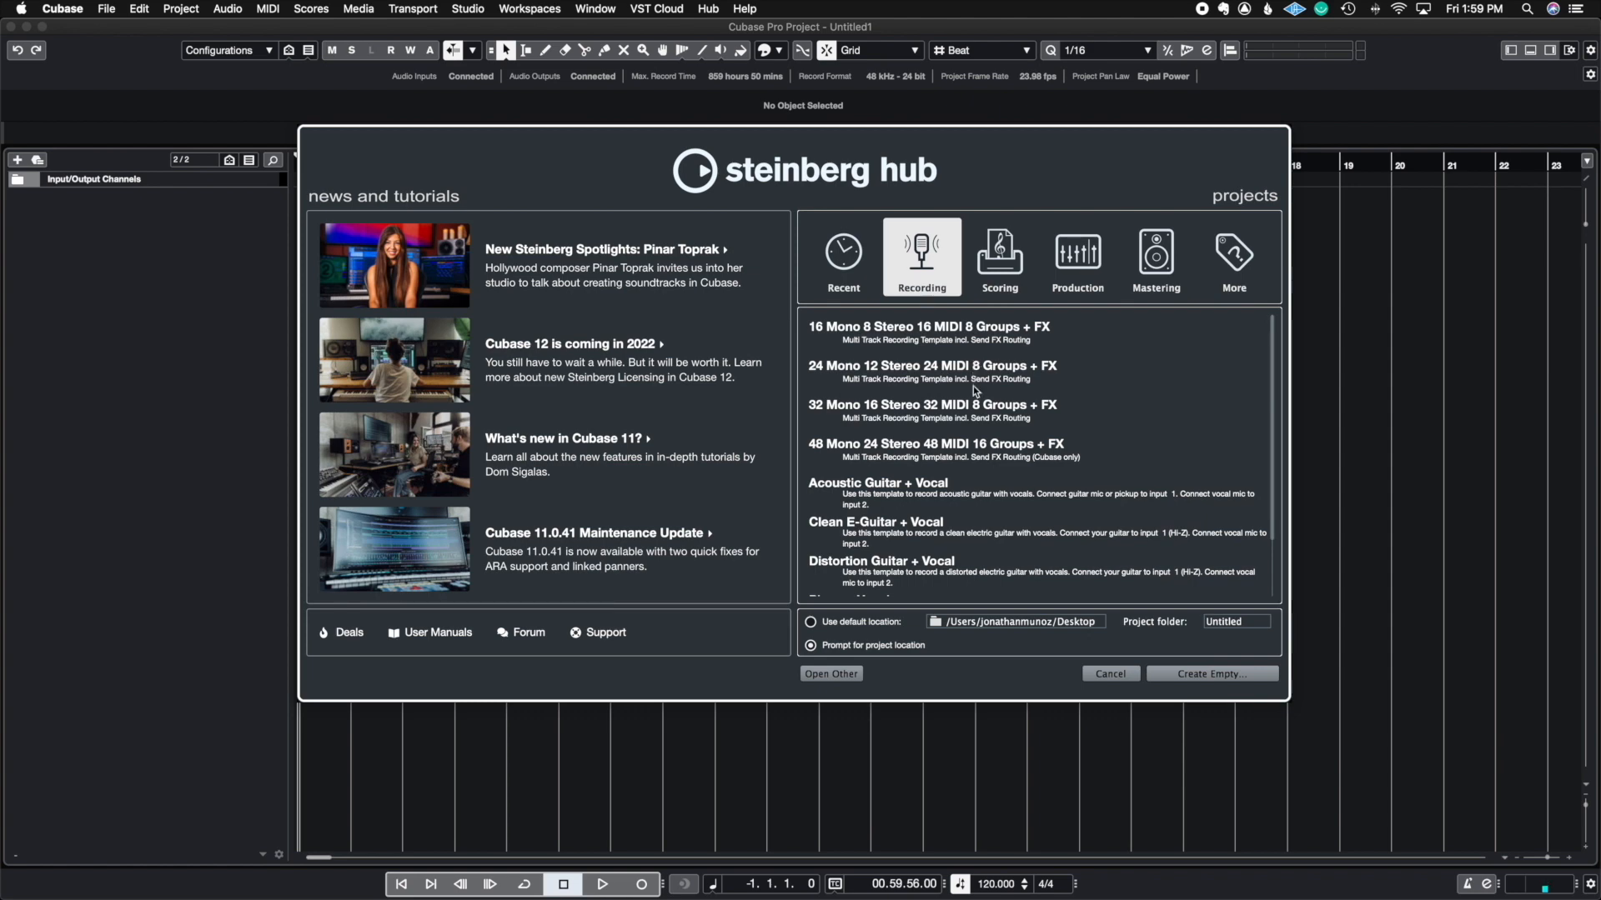
Step: Browse the Recording, Scoring, Production, Mastering and More project templates in the Steinberg Hub
scroll(982, 417, "down", 2)
scroll(982, 416, "up", 2)
left_click(992, 281)
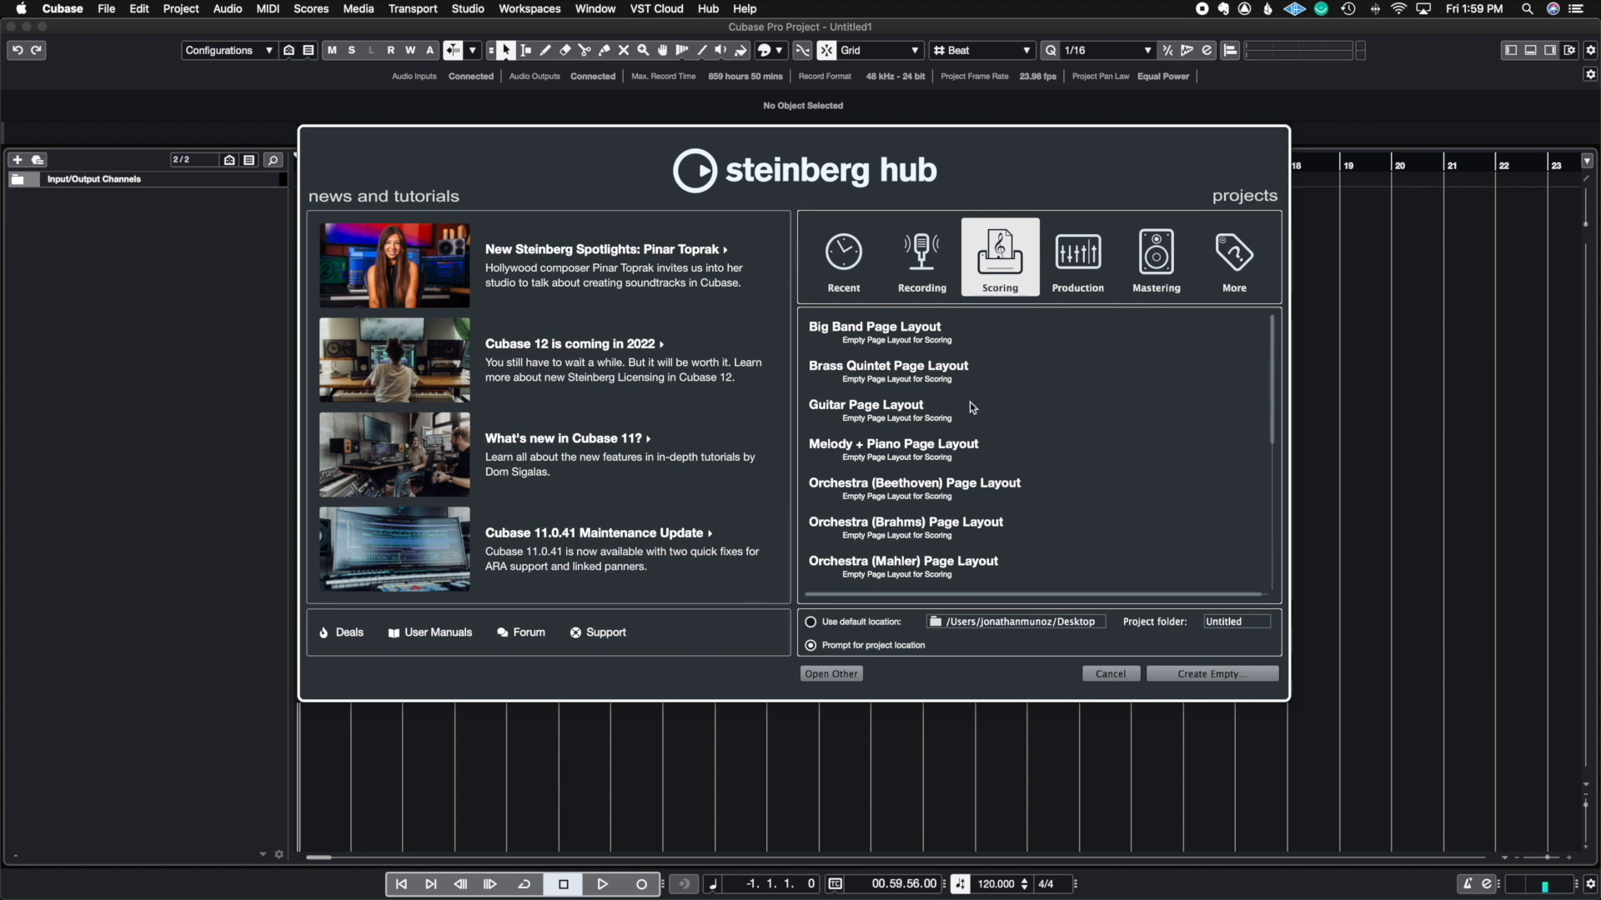
left_click(1082, 265)
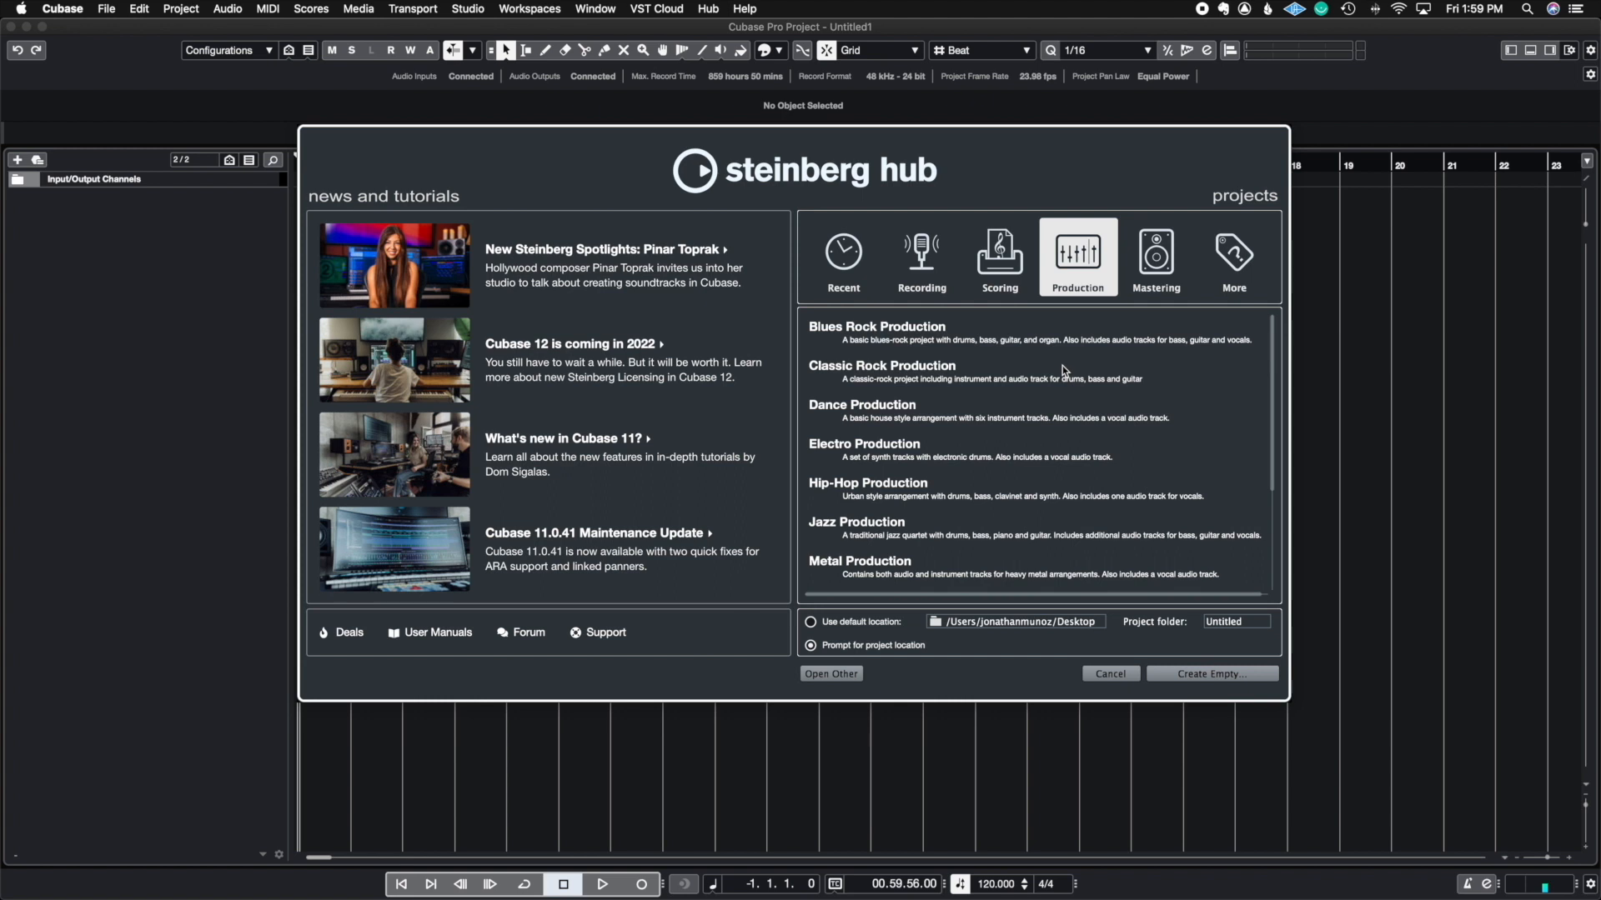
left_click(1165, 285)
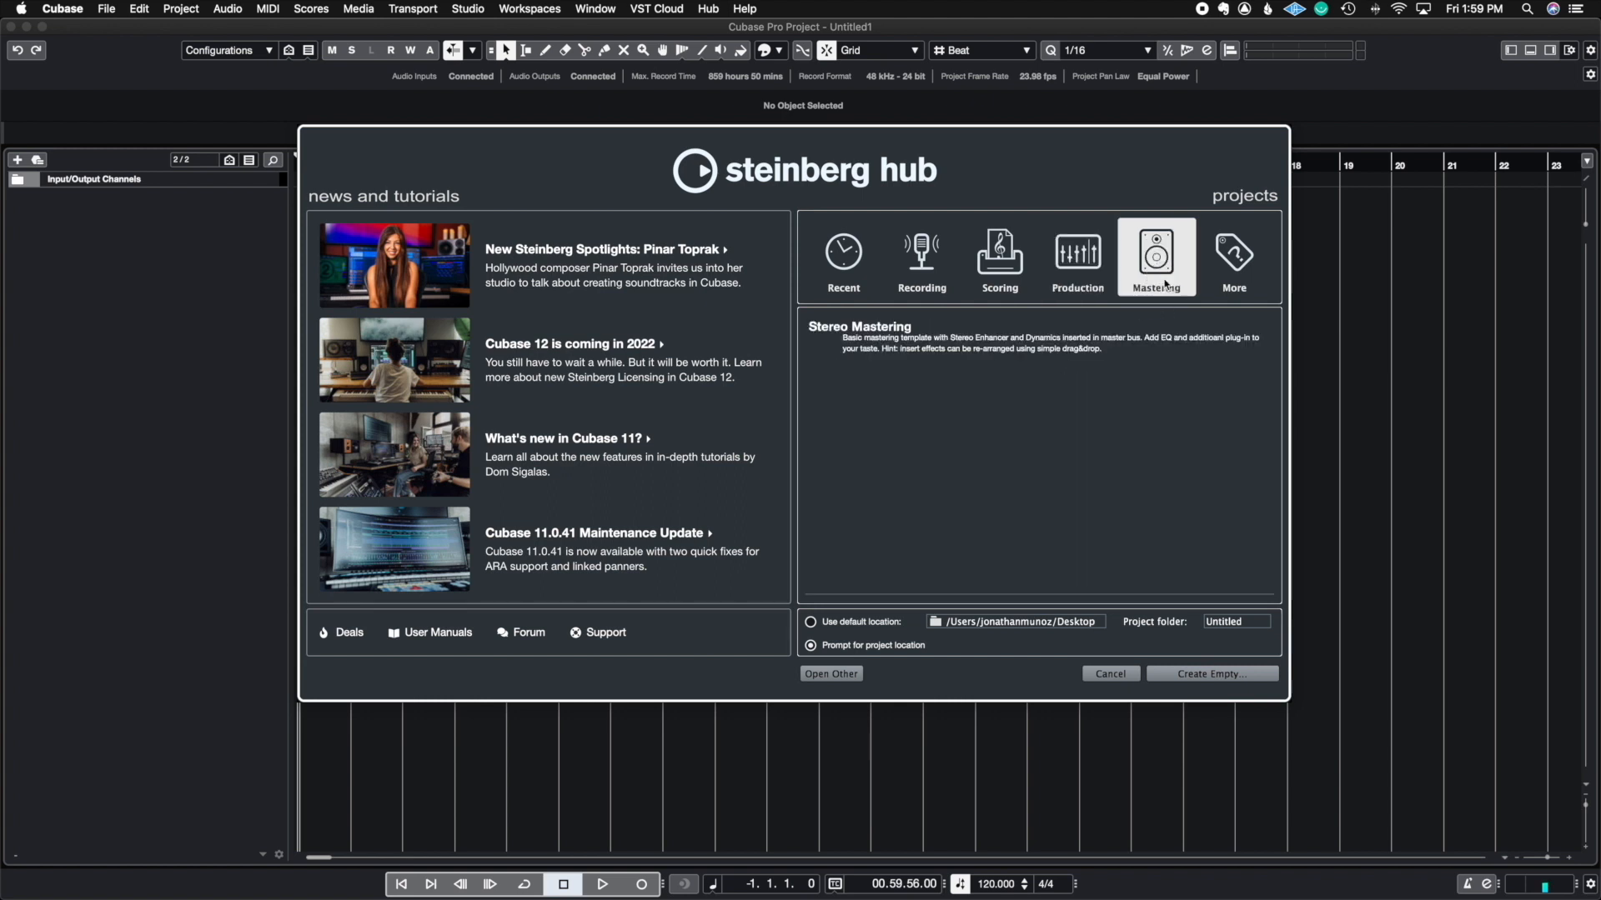
left_click(1246, 266)
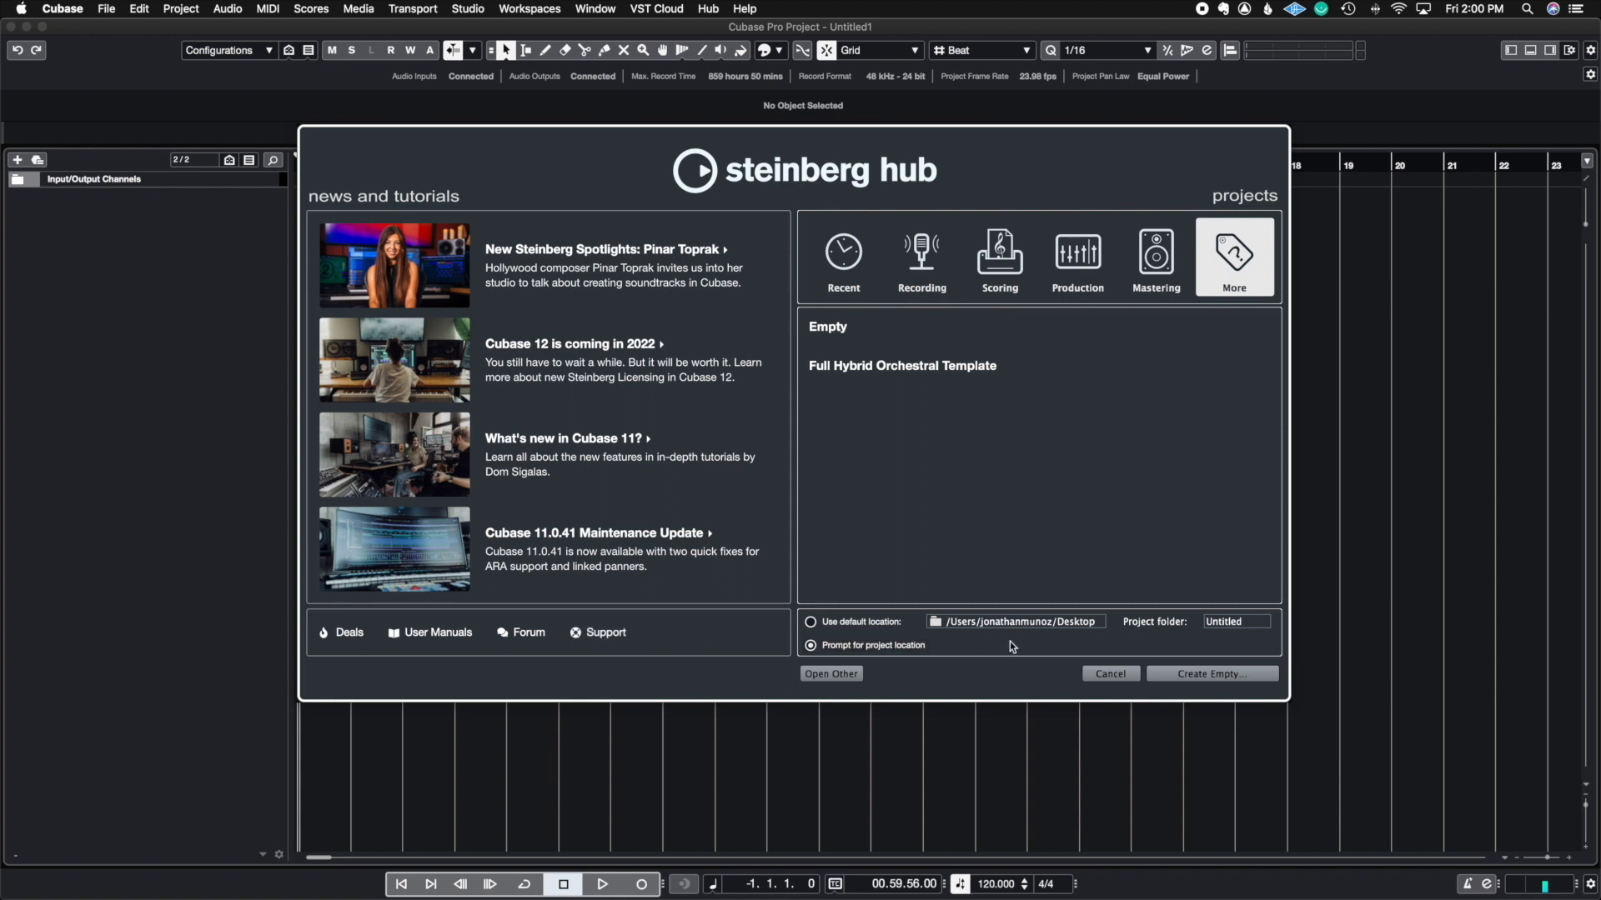
Step: Try the default project location, restore prompting for the location, and dismiss the Steinberg Hub without creating a project
left_click(863, 622)
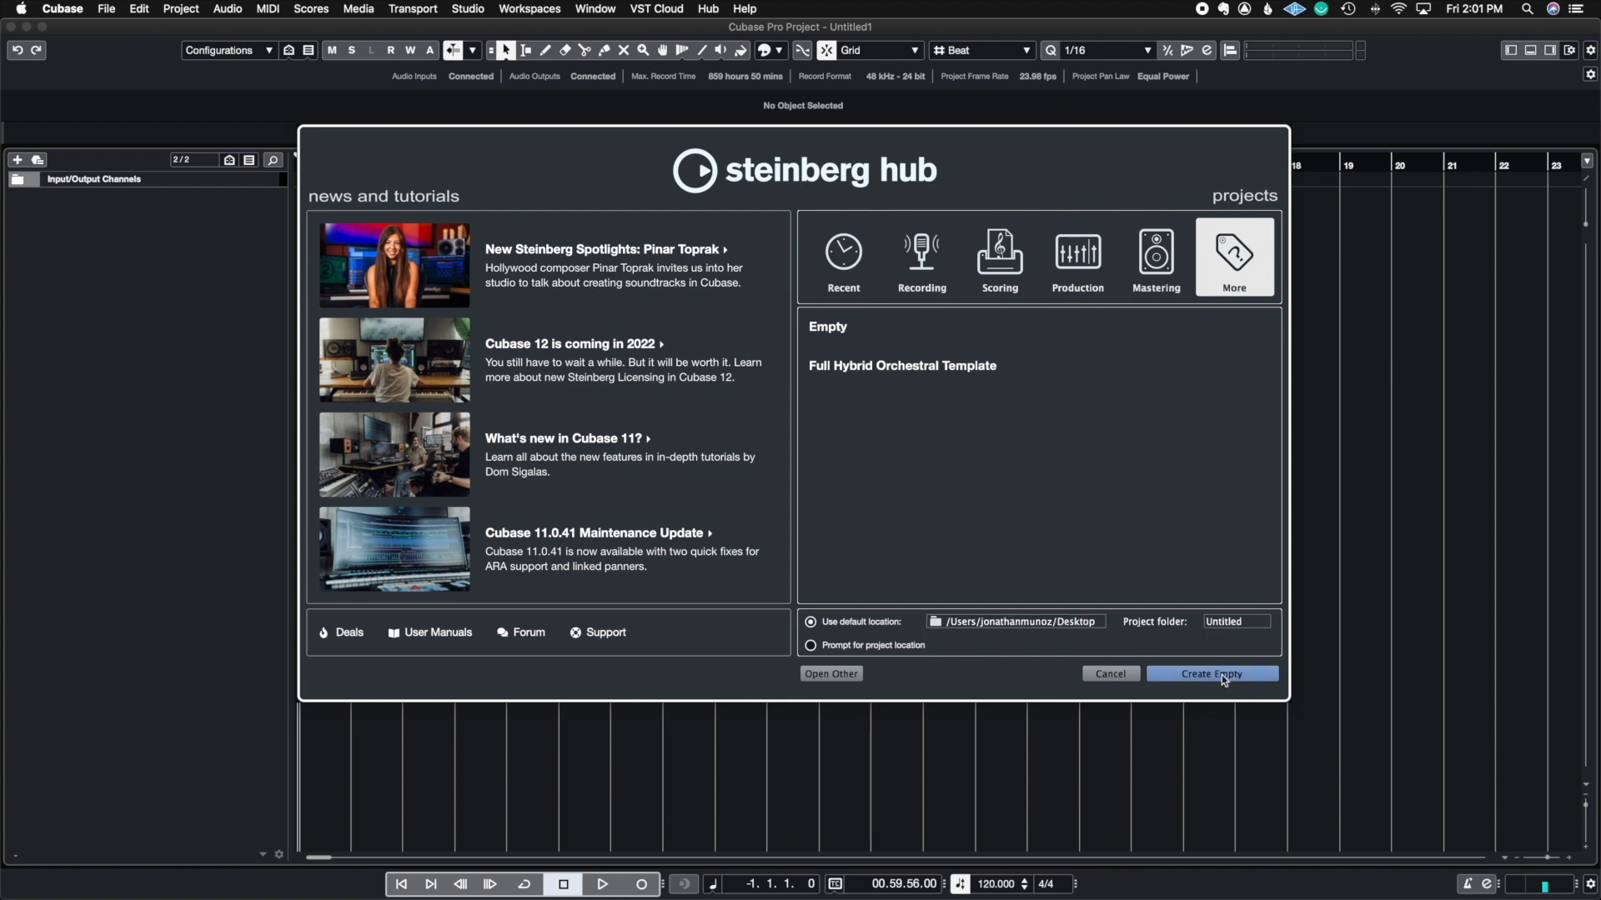
left_click(906, 646)
left_click(1099, 675)
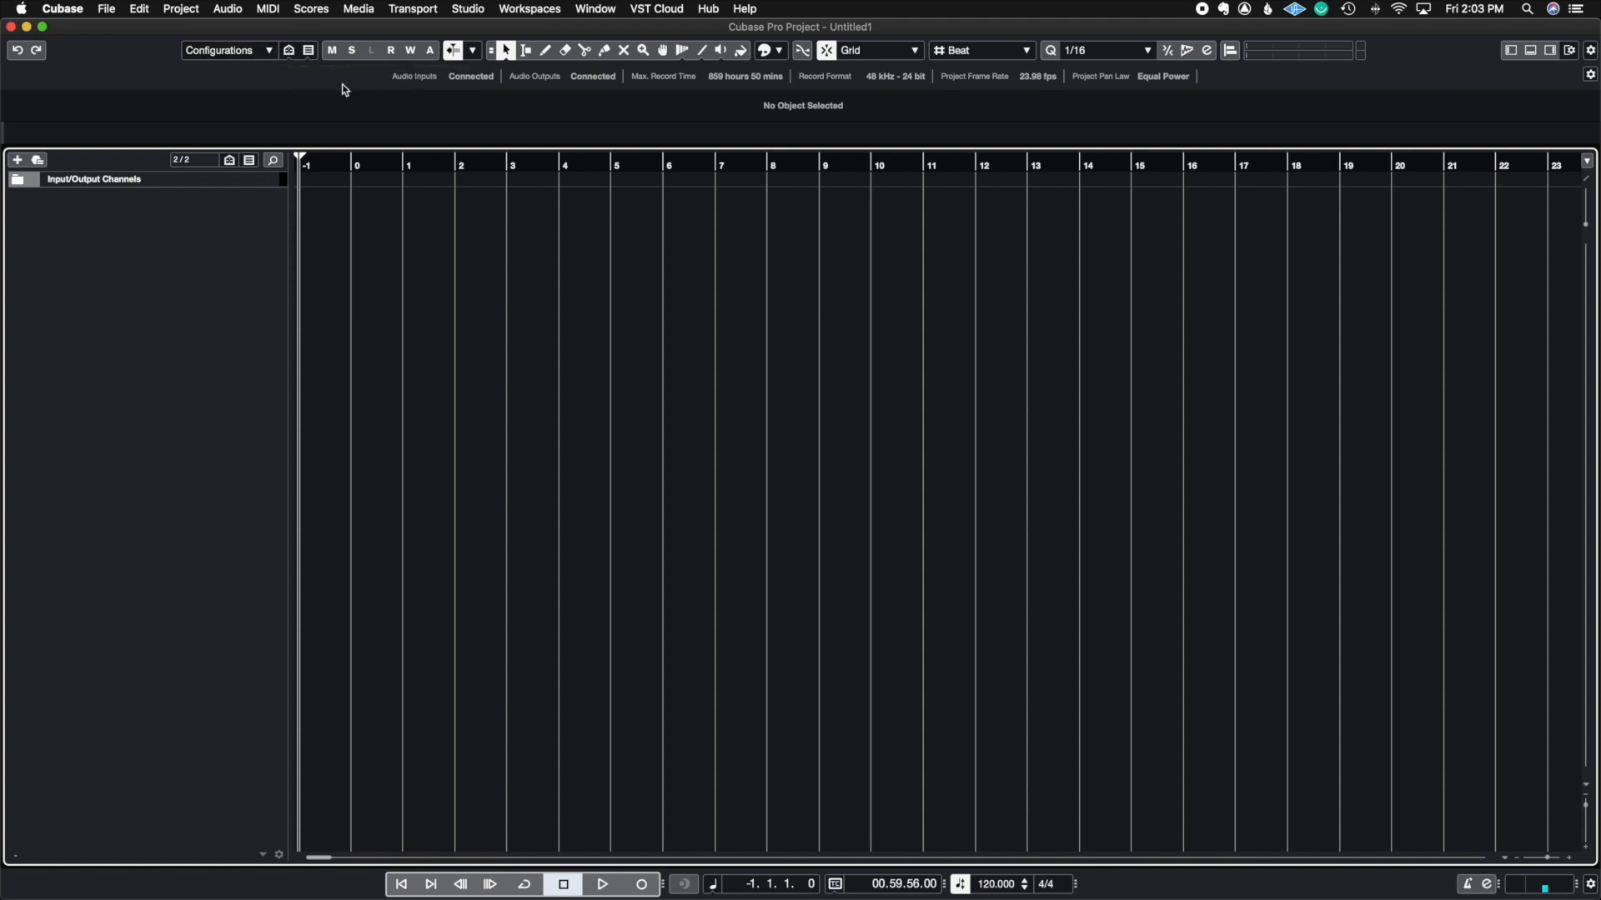
Step: Review the track visibility options, the track type filter and the auto-scroll control for the project
left_click(285, 51)
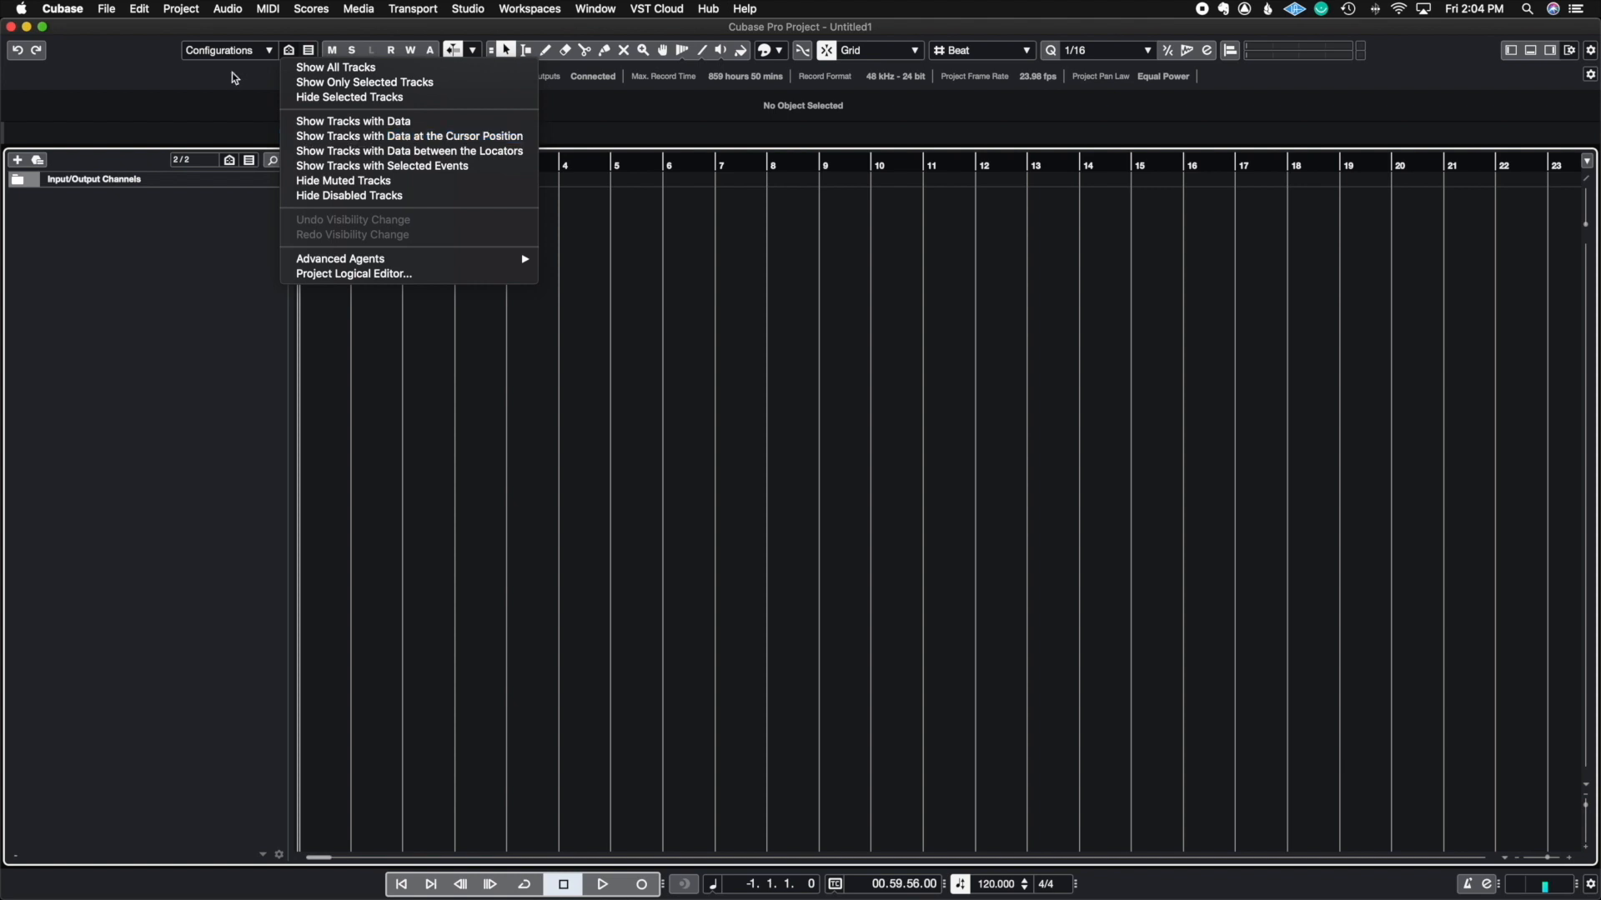
left_click(309, 51)
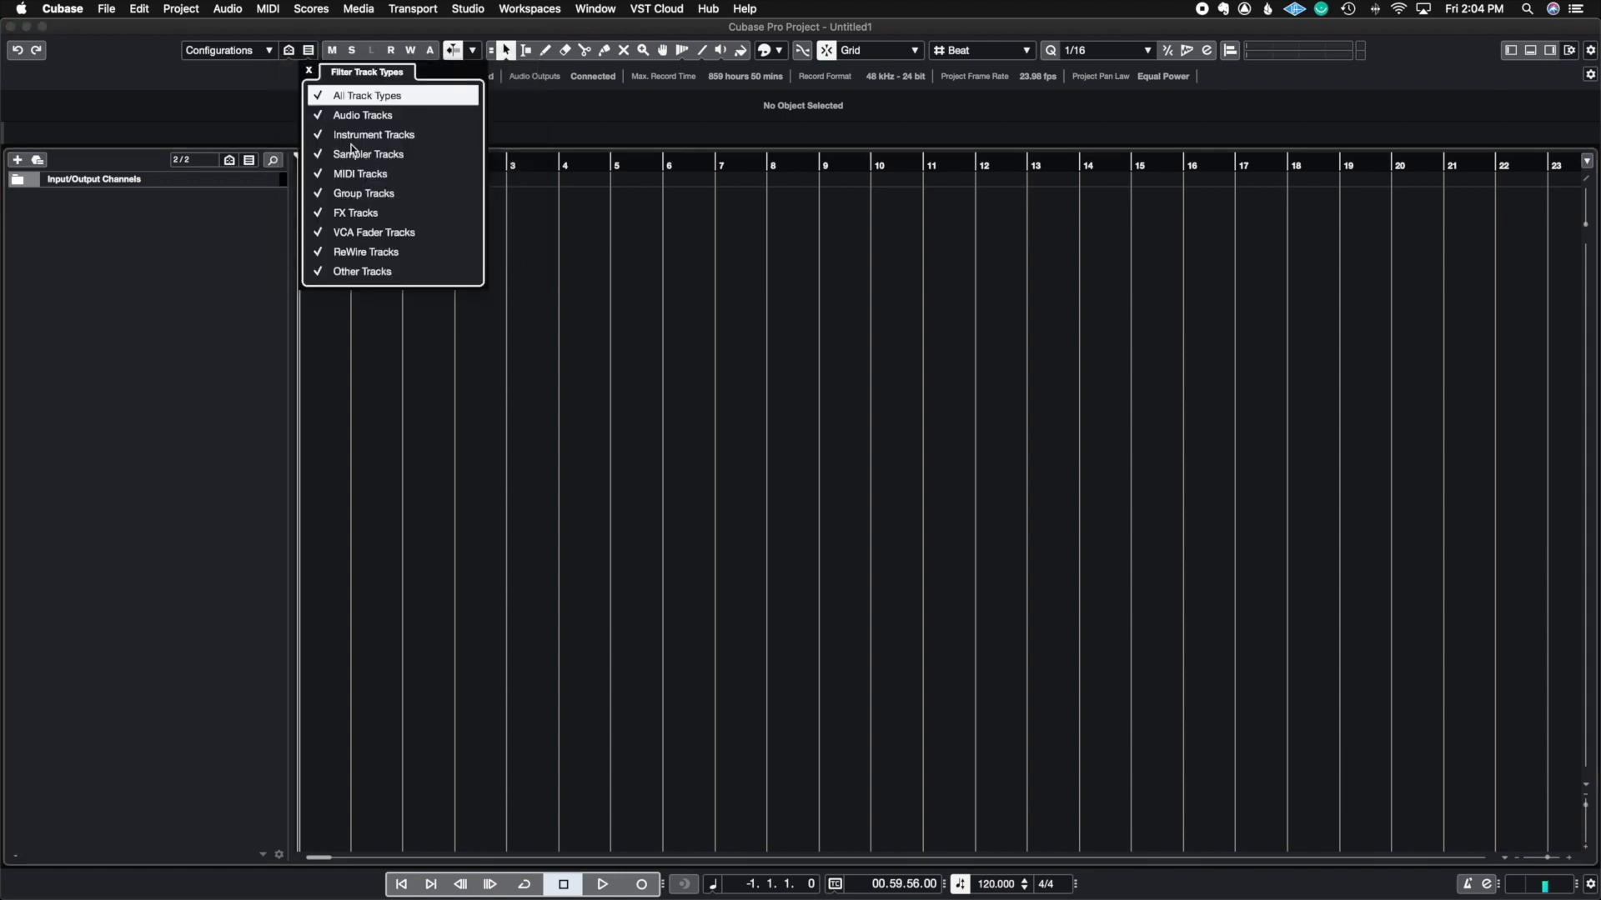
left_click(309, 72)
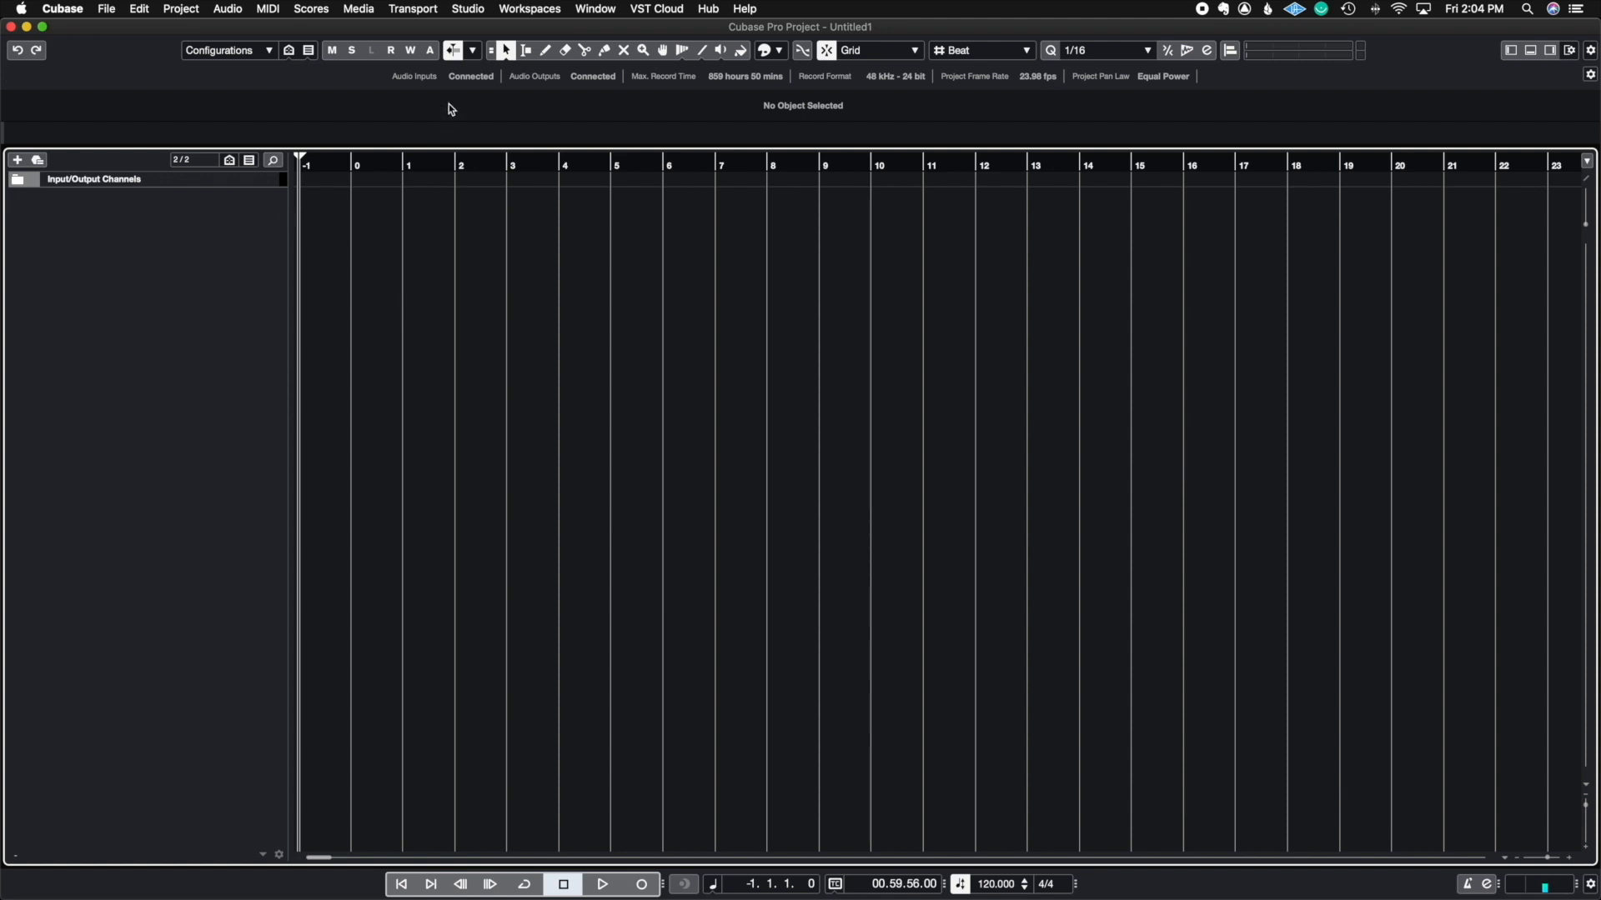
left_click(454, 51)
Step: Show and hide the right, lower and left zones of the project window to see what each contains
left_click(1548, 48)
left_click(1530, 50)
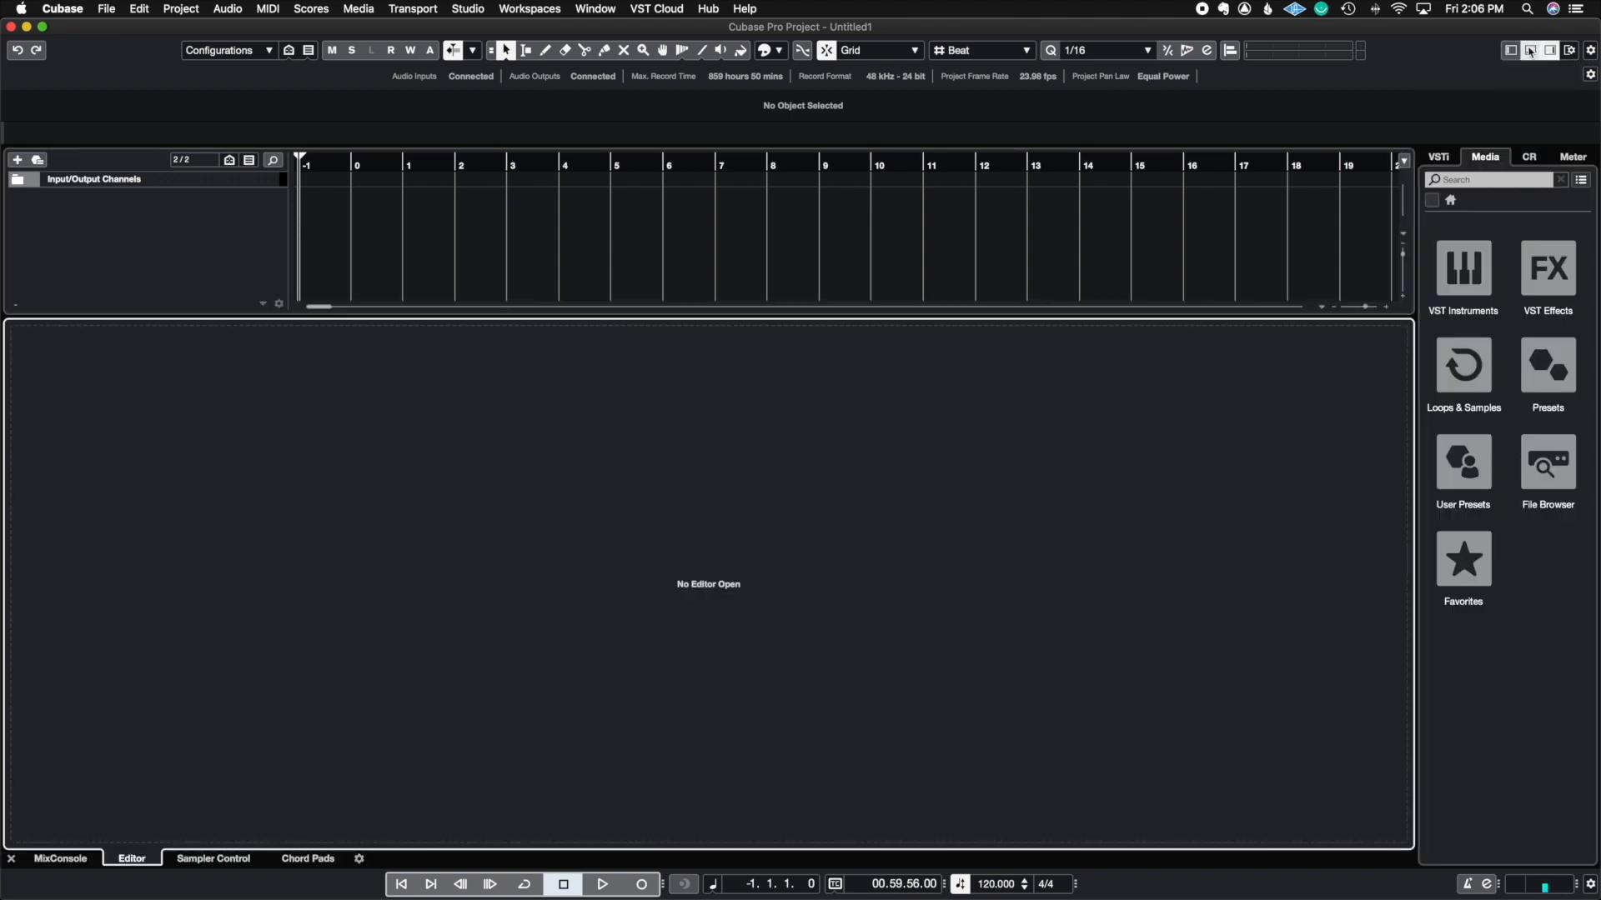
left_click(1518, 51)
left_click(1518, 51)
left_click(1530, 50)
left_click(1550, 50)
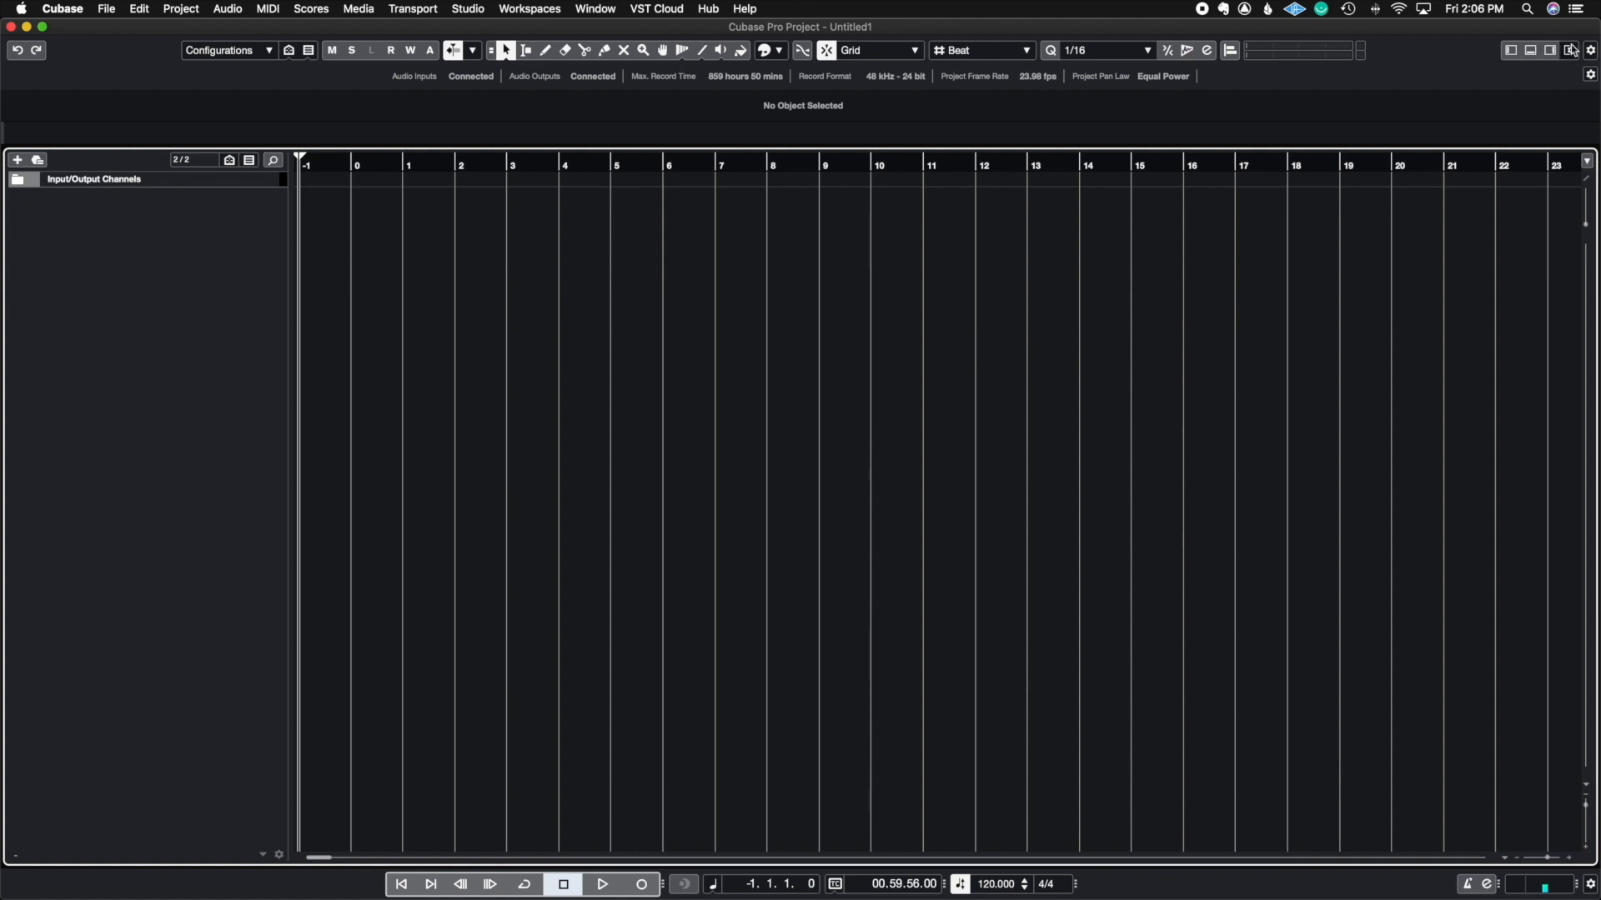
Step: Hide the Quantize controls in the project toolbar and show them again
right_click(1580, 52)
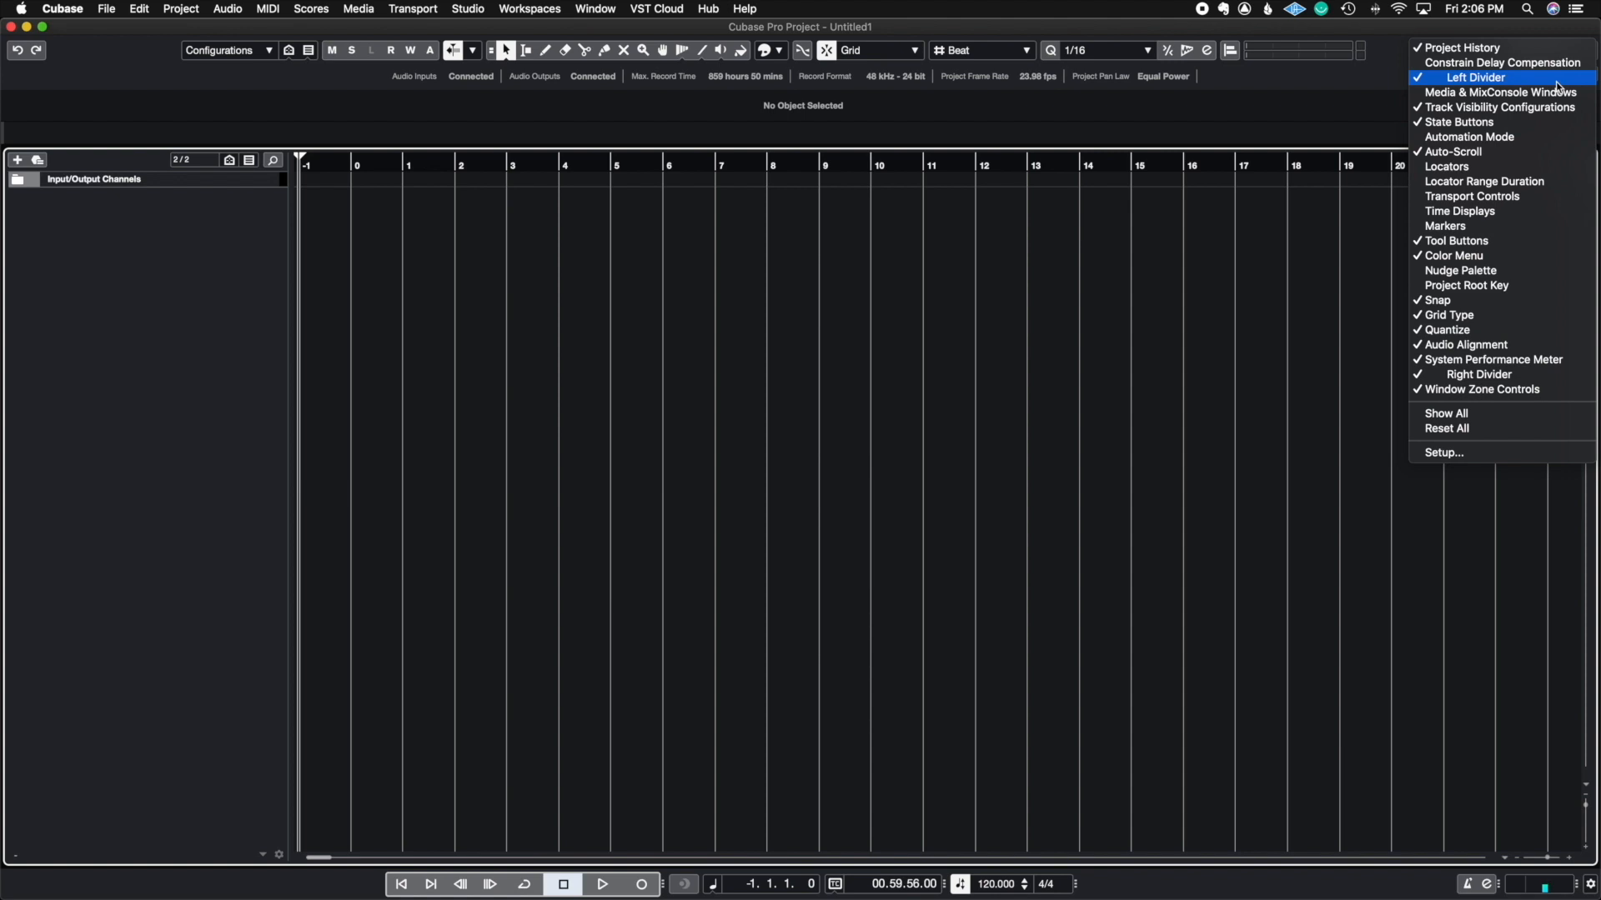
left_click(1481, 330)
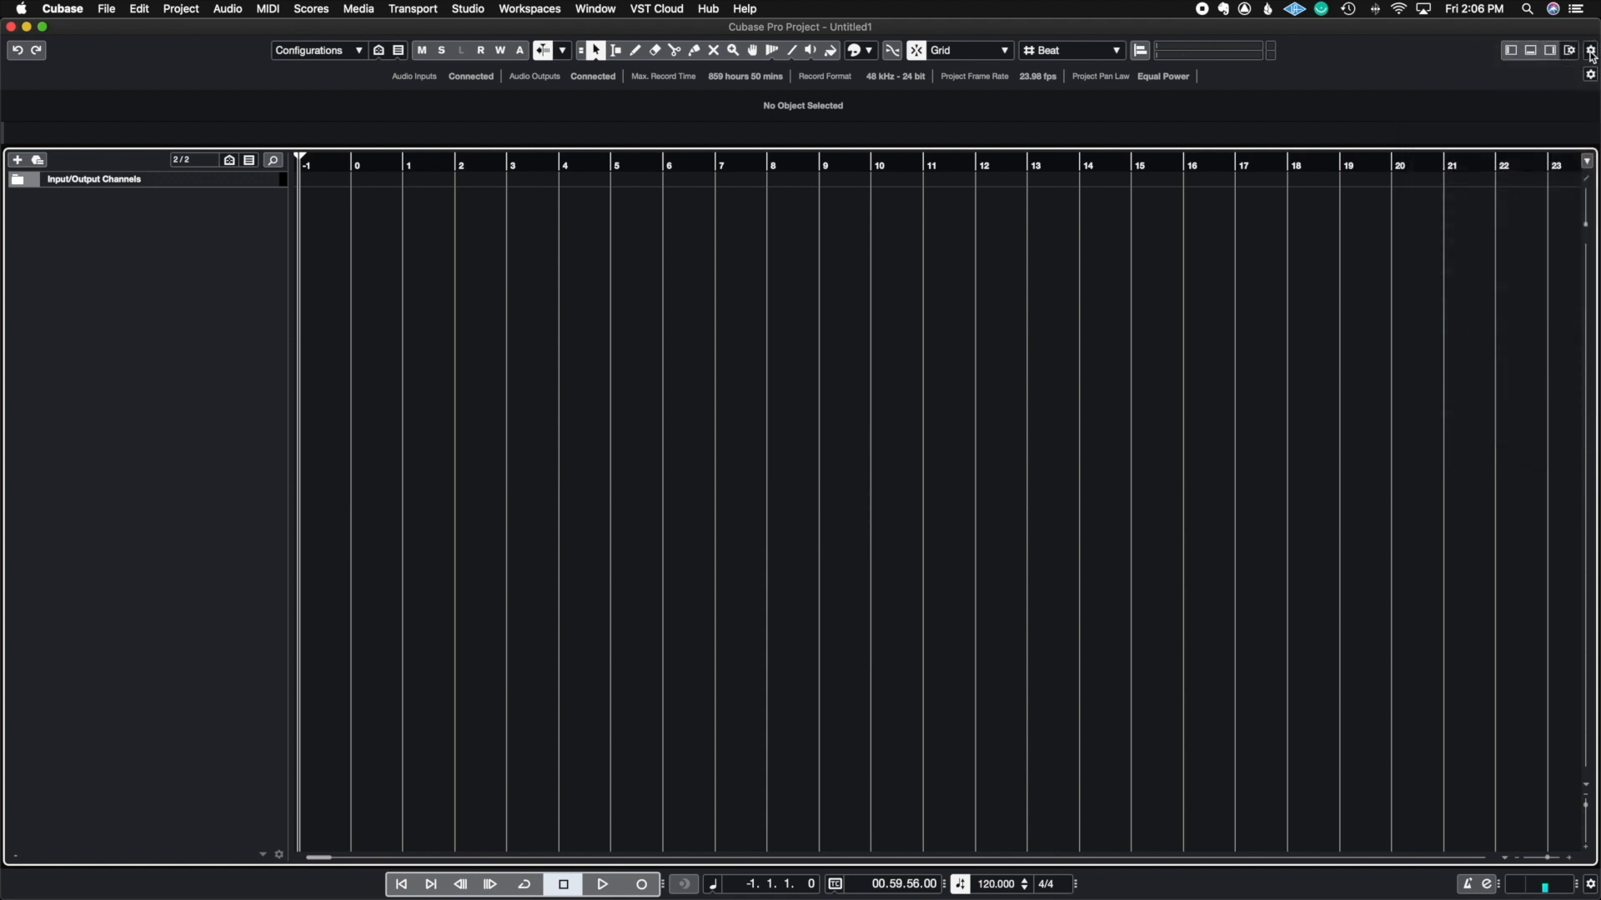
left_click(1590, 52)
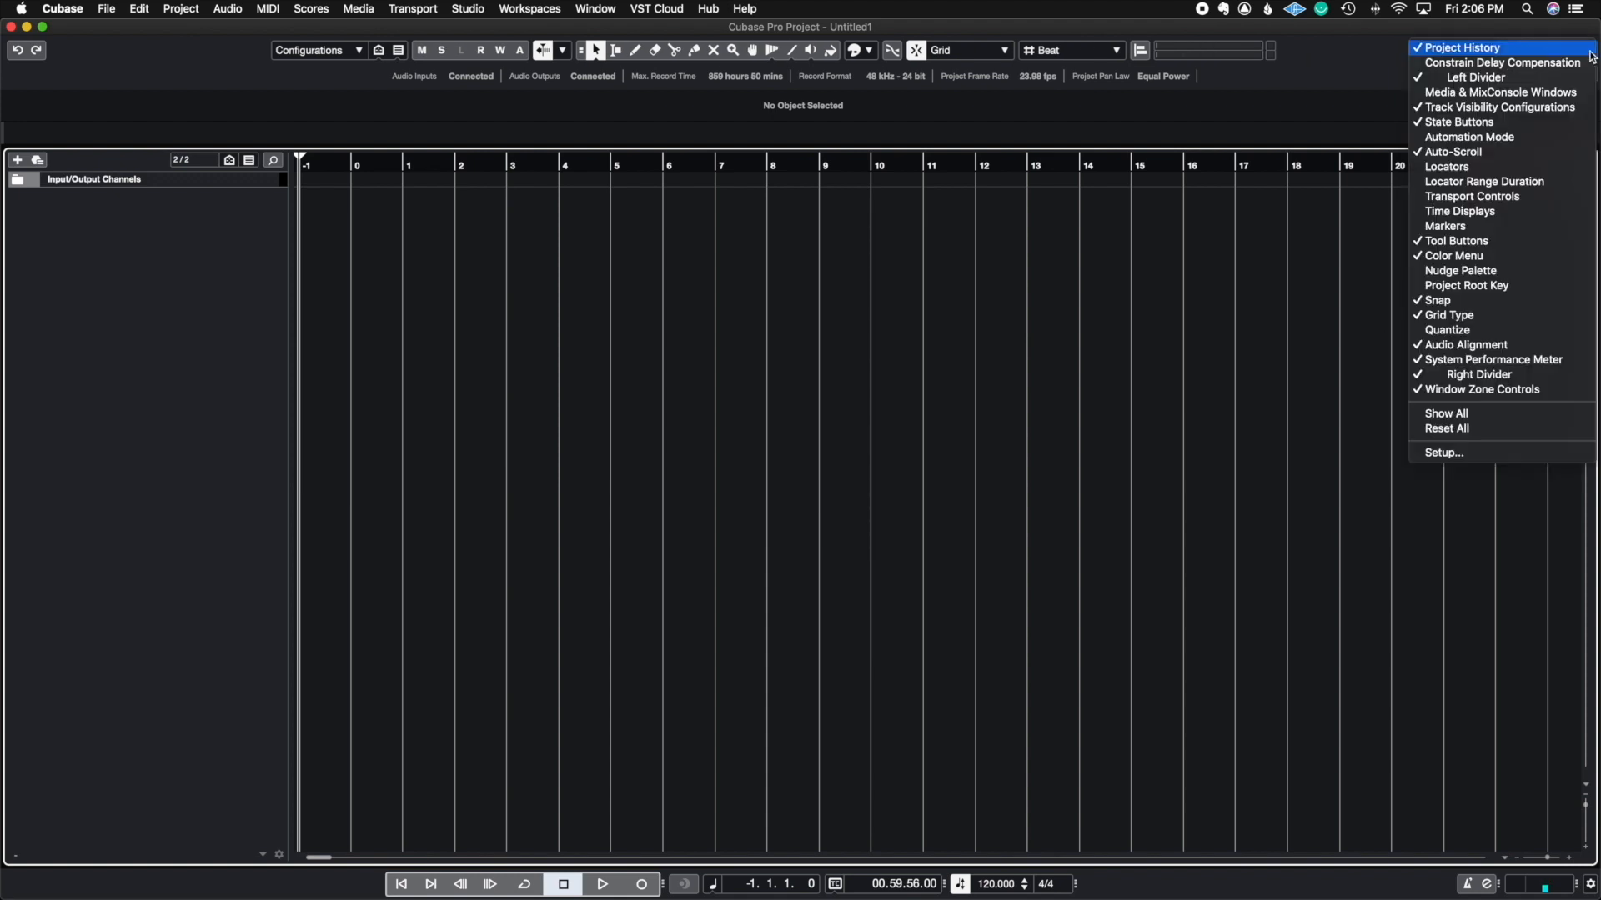
left_click(1469, 330)
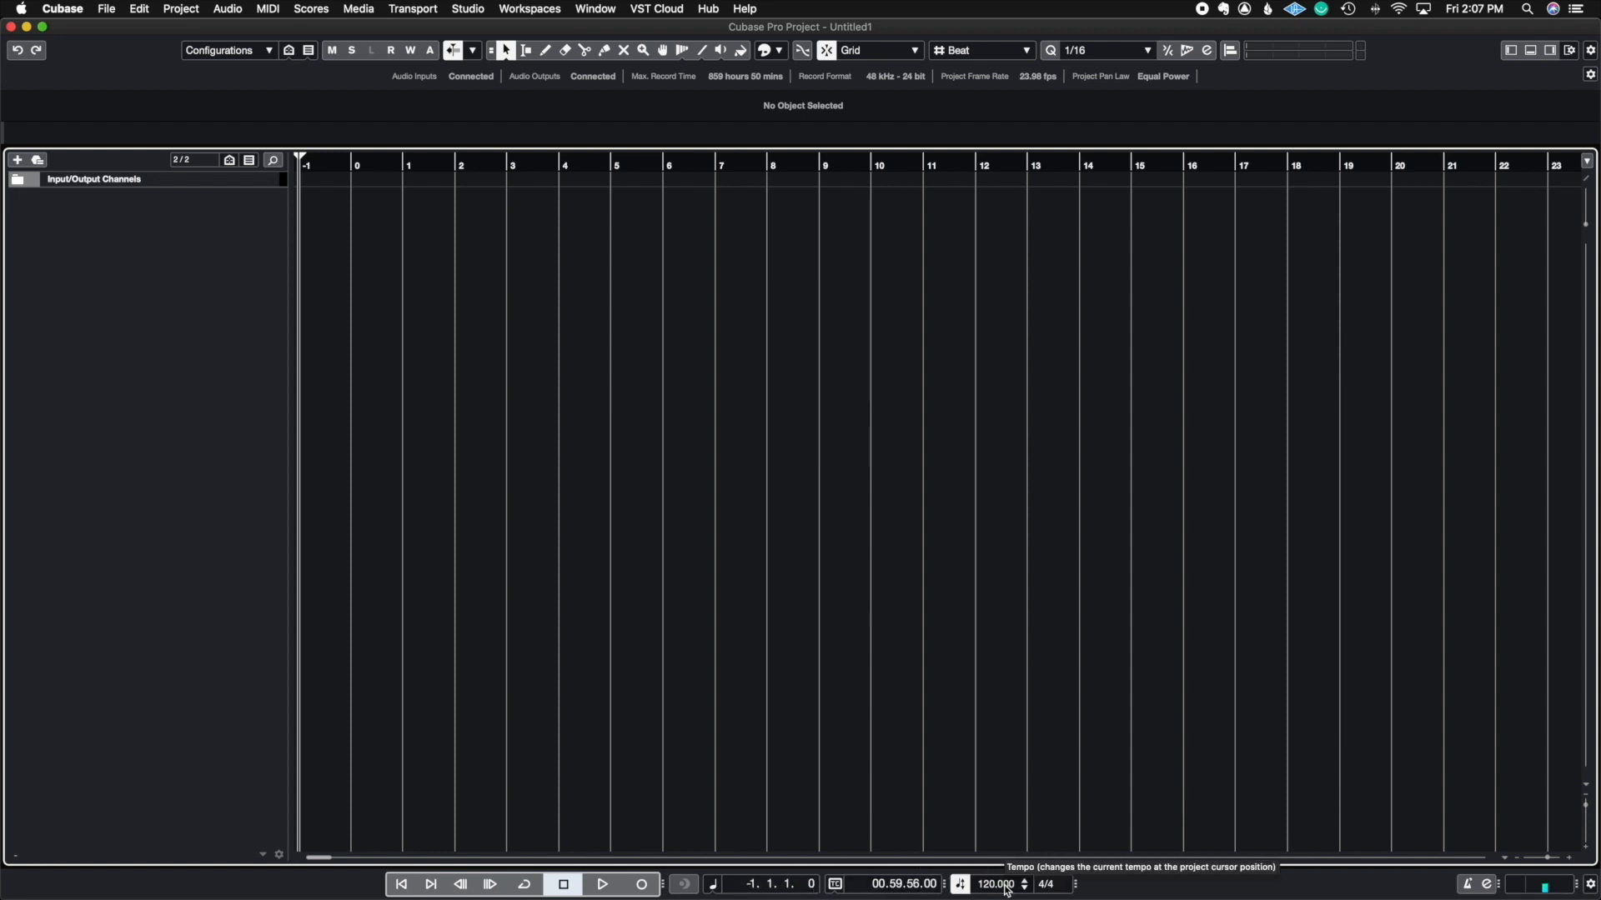
Step: Review which elements can be shown in the transport bar, including the System Performance Meter, and close the list
mouse_move(1470, 892)
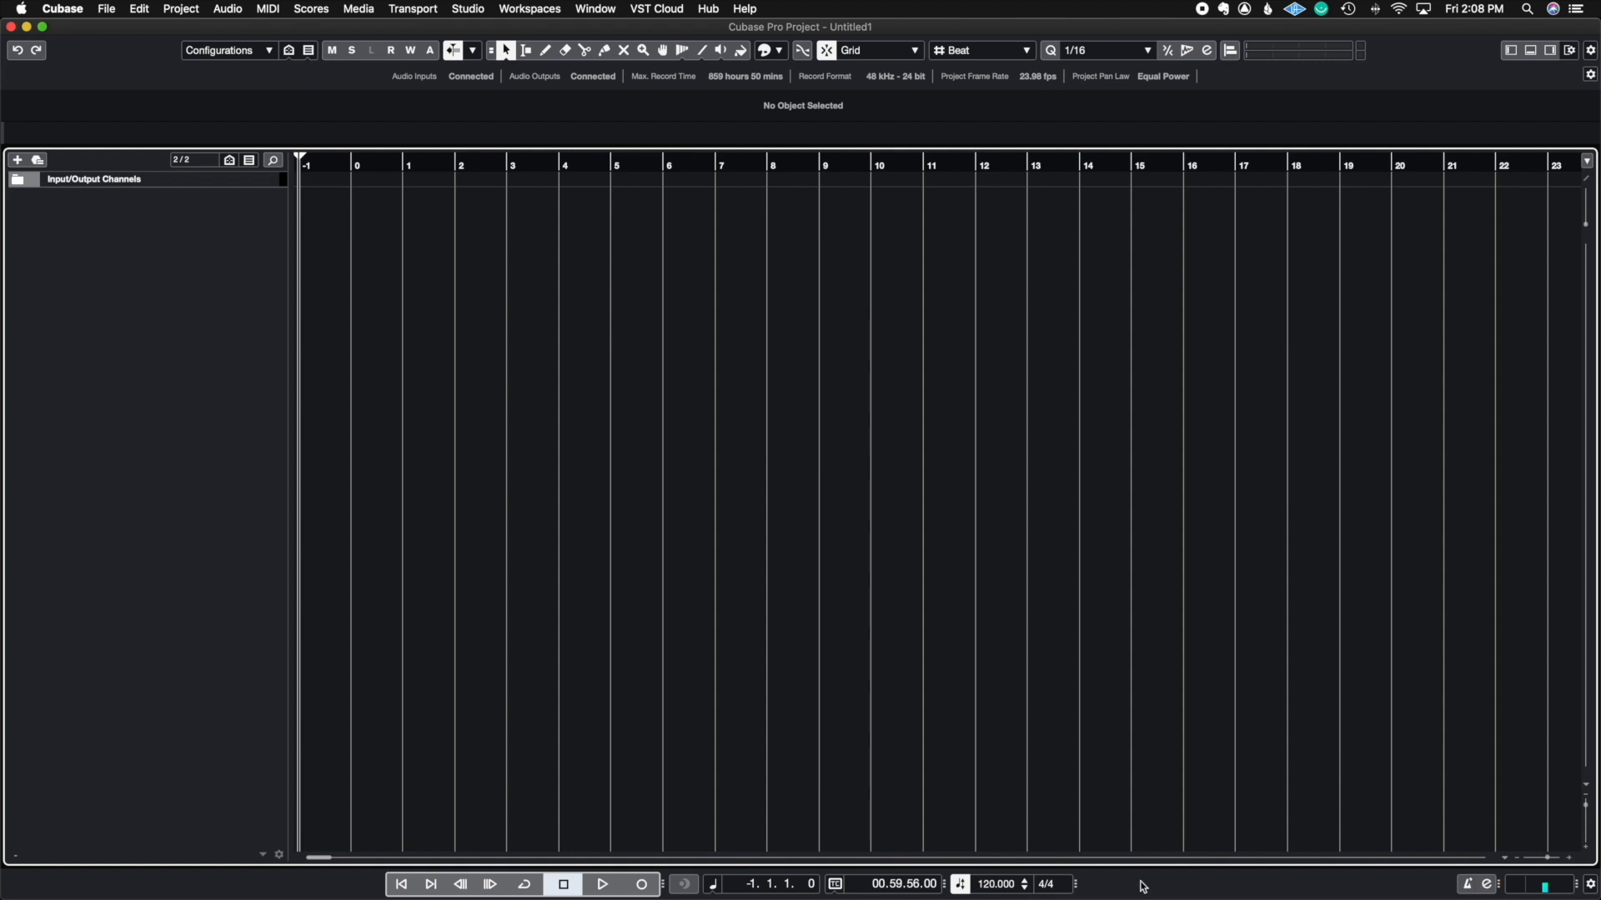
left_click(1590, 883)
left_click(1367, 686)
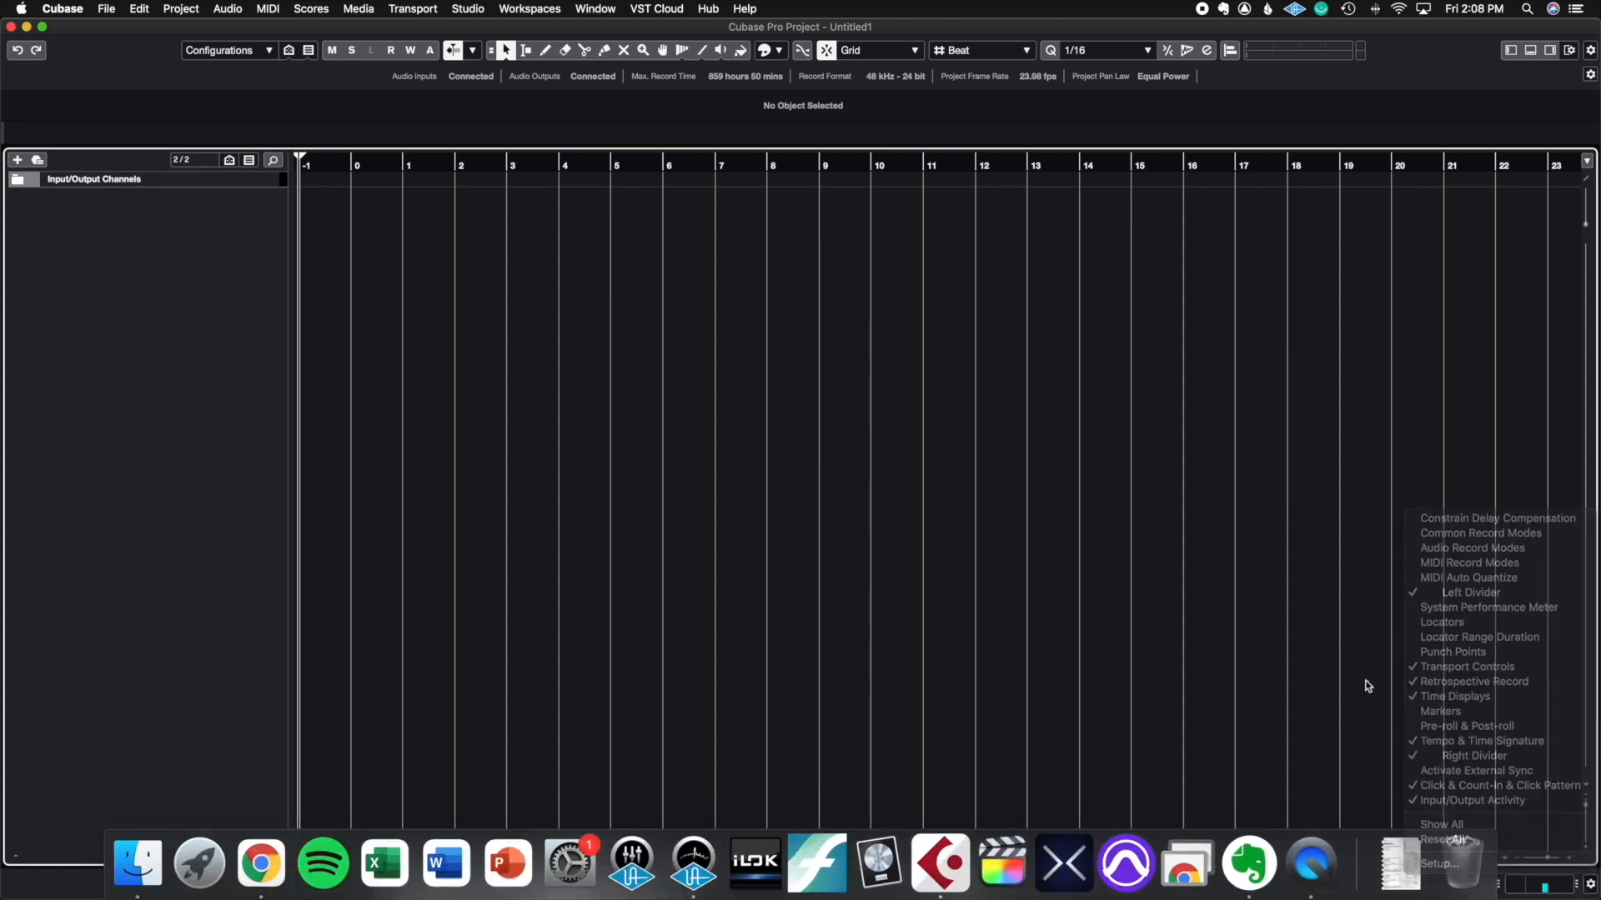
left_click(1590, 887)
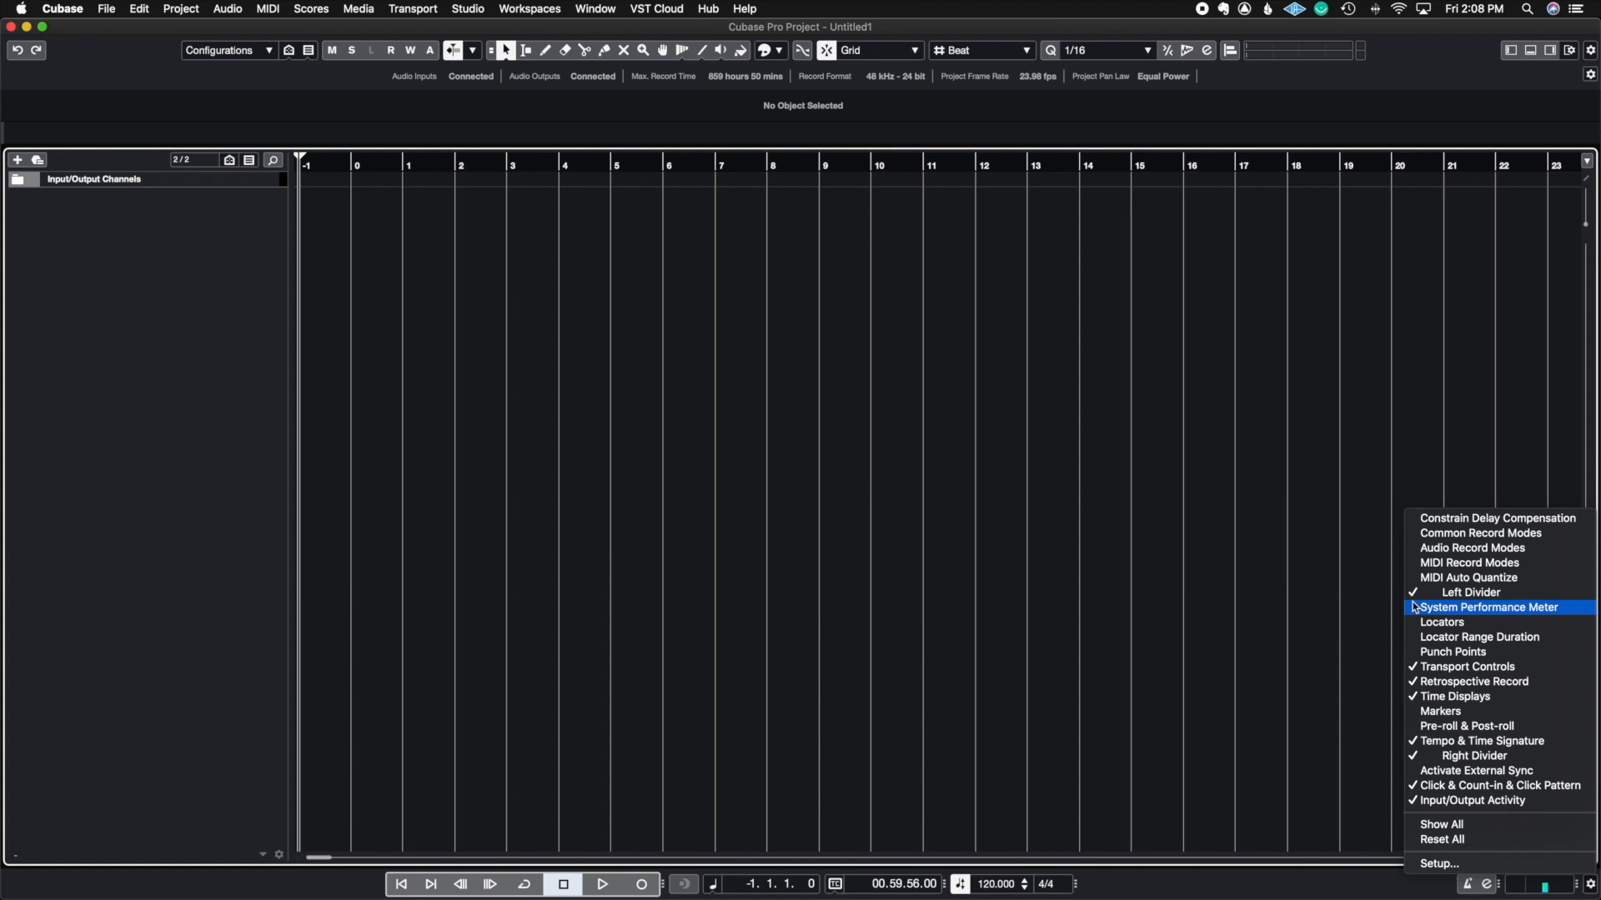
left_click(1413, 607)
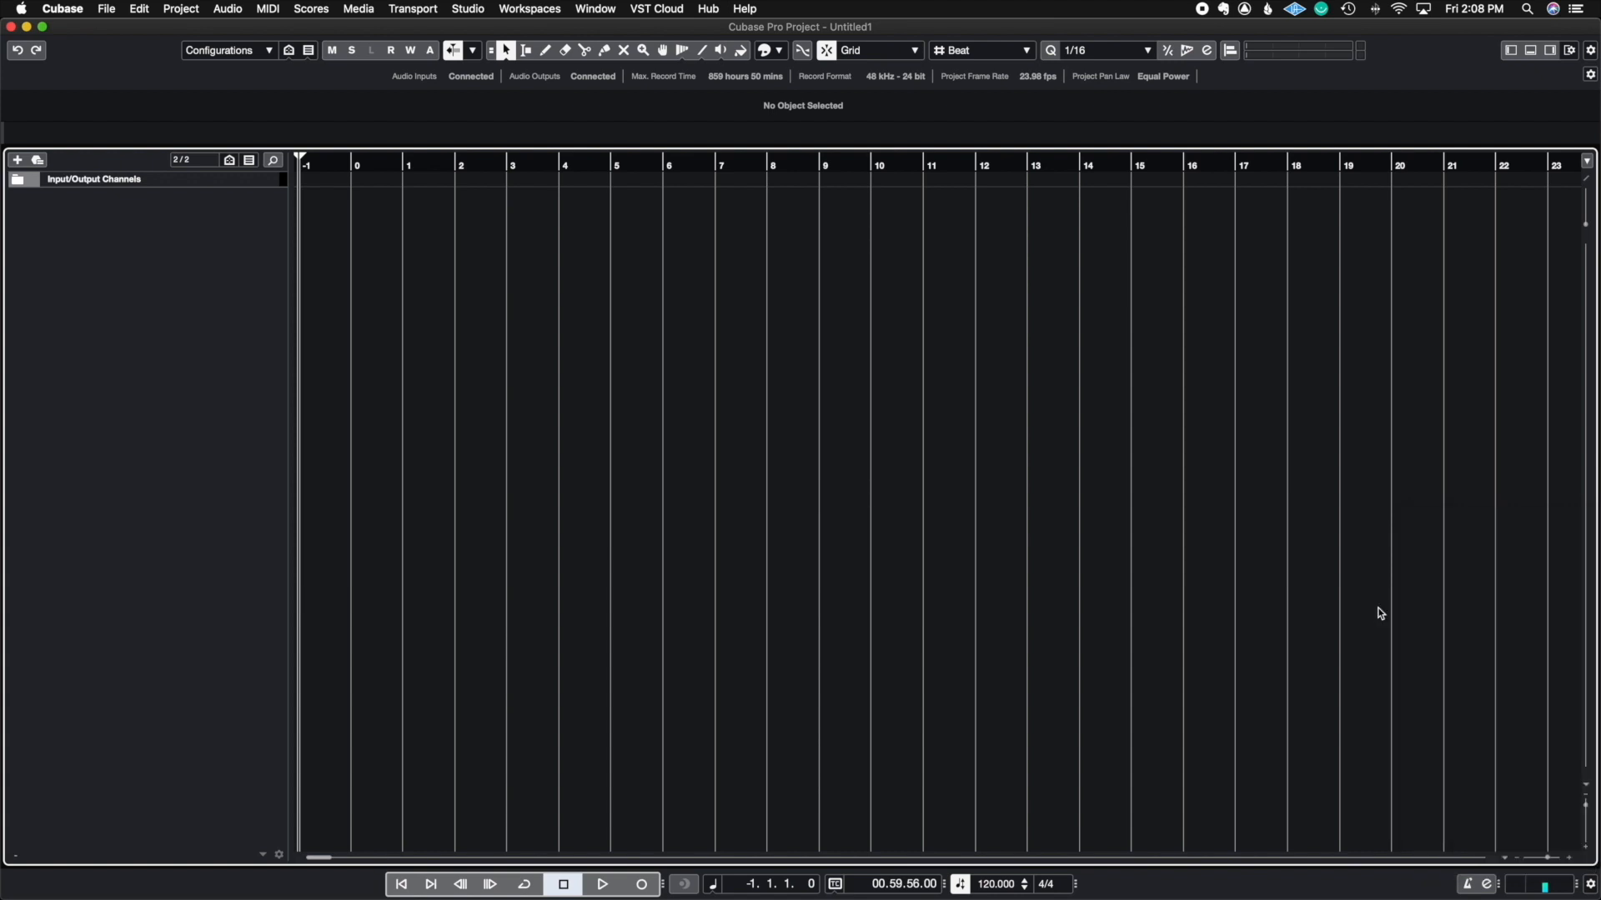
right_click(223, 204)
left_click(332, 226)
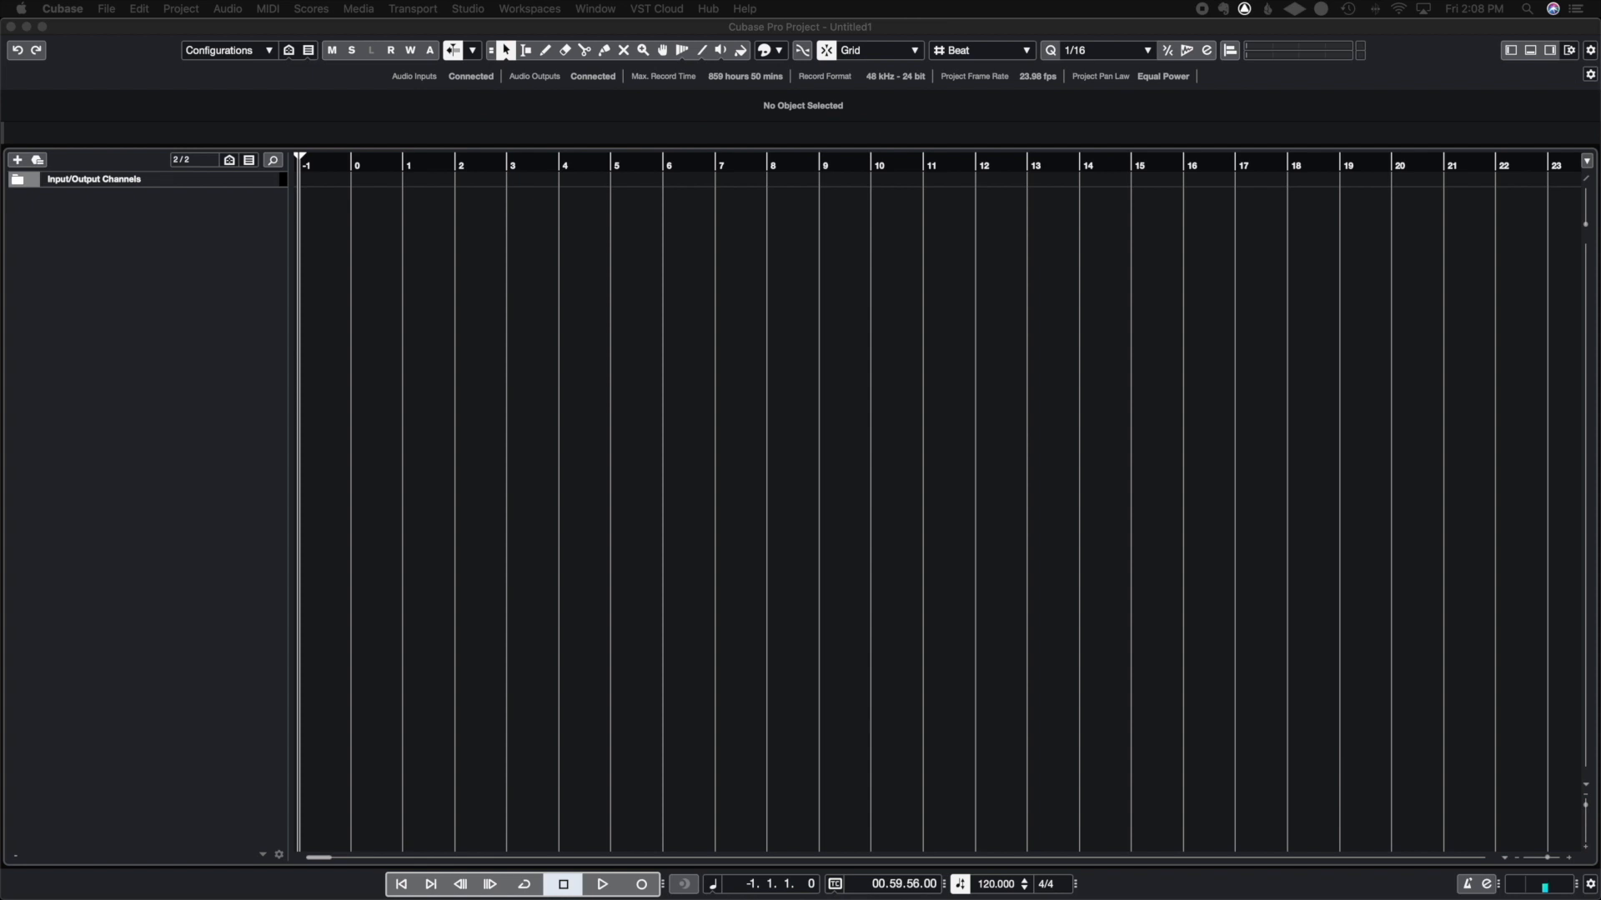
left_click(694, 481)
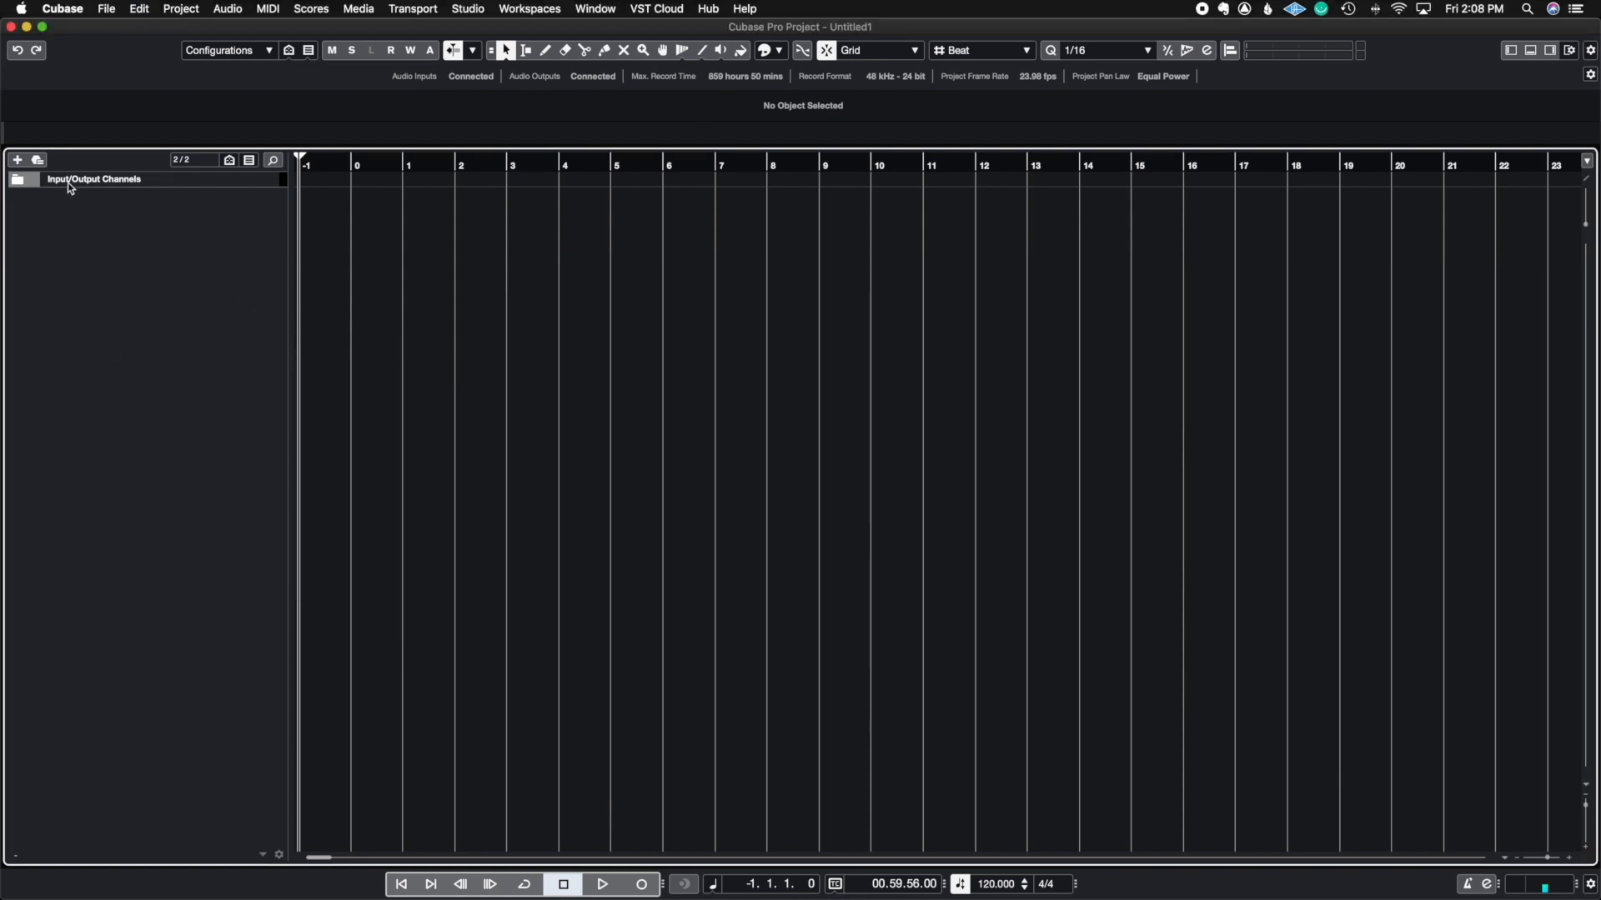
Step: Add one instrument track with Kontakt routed to Stereo Out, and close the Kontakt plug-in window
right_click(196, 287)
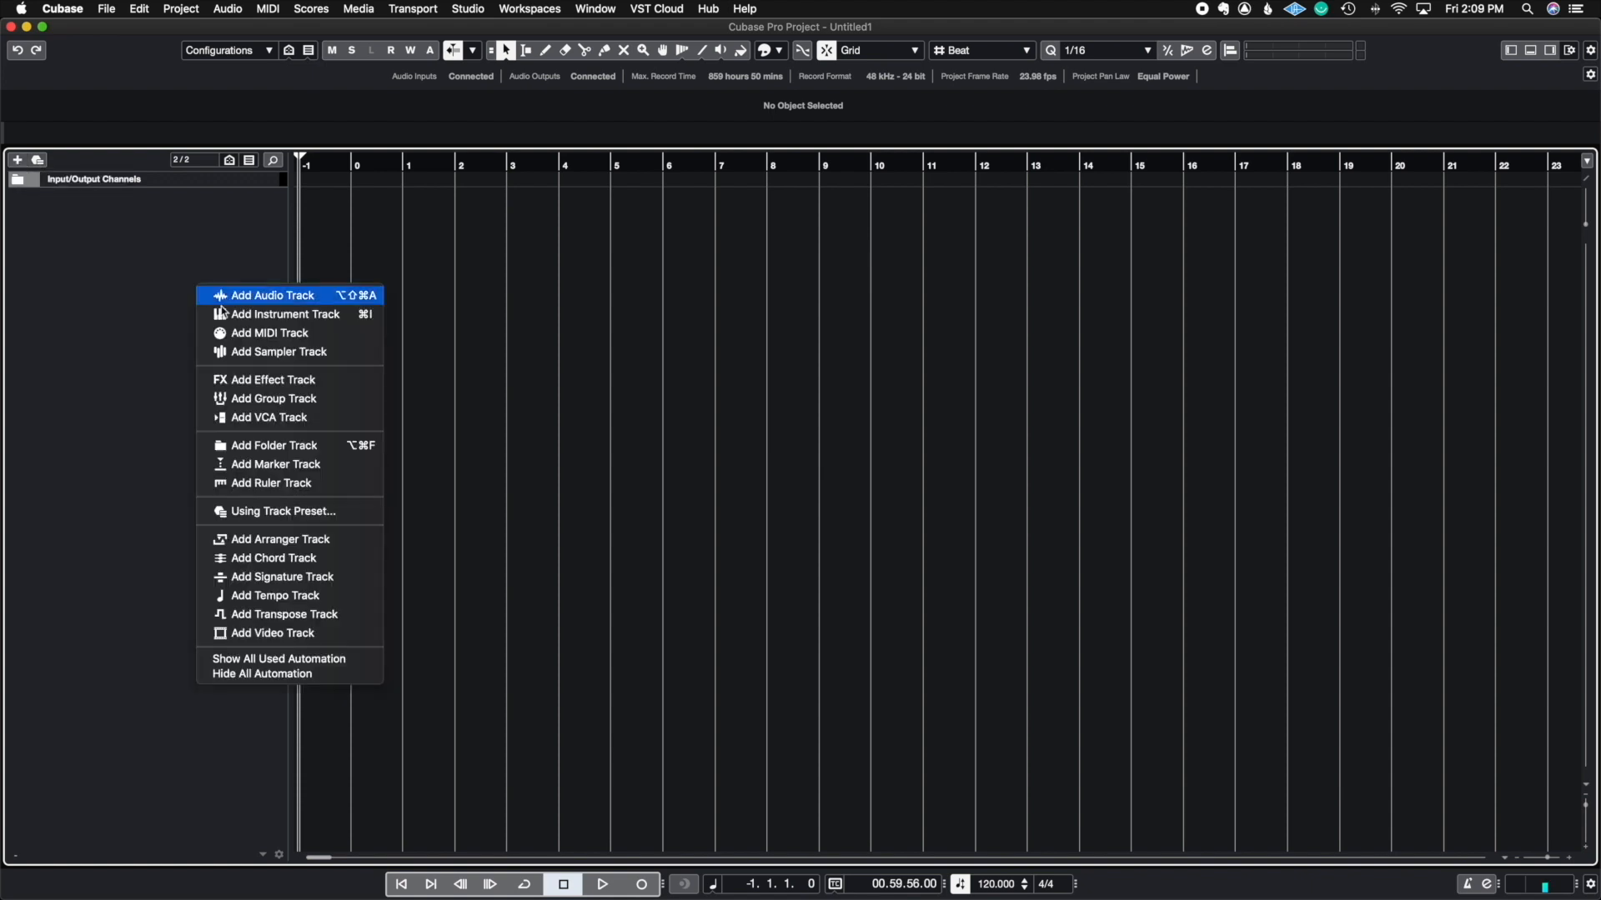
left_click(283, 315)
left_click_drag(732, 275, 876, 265)
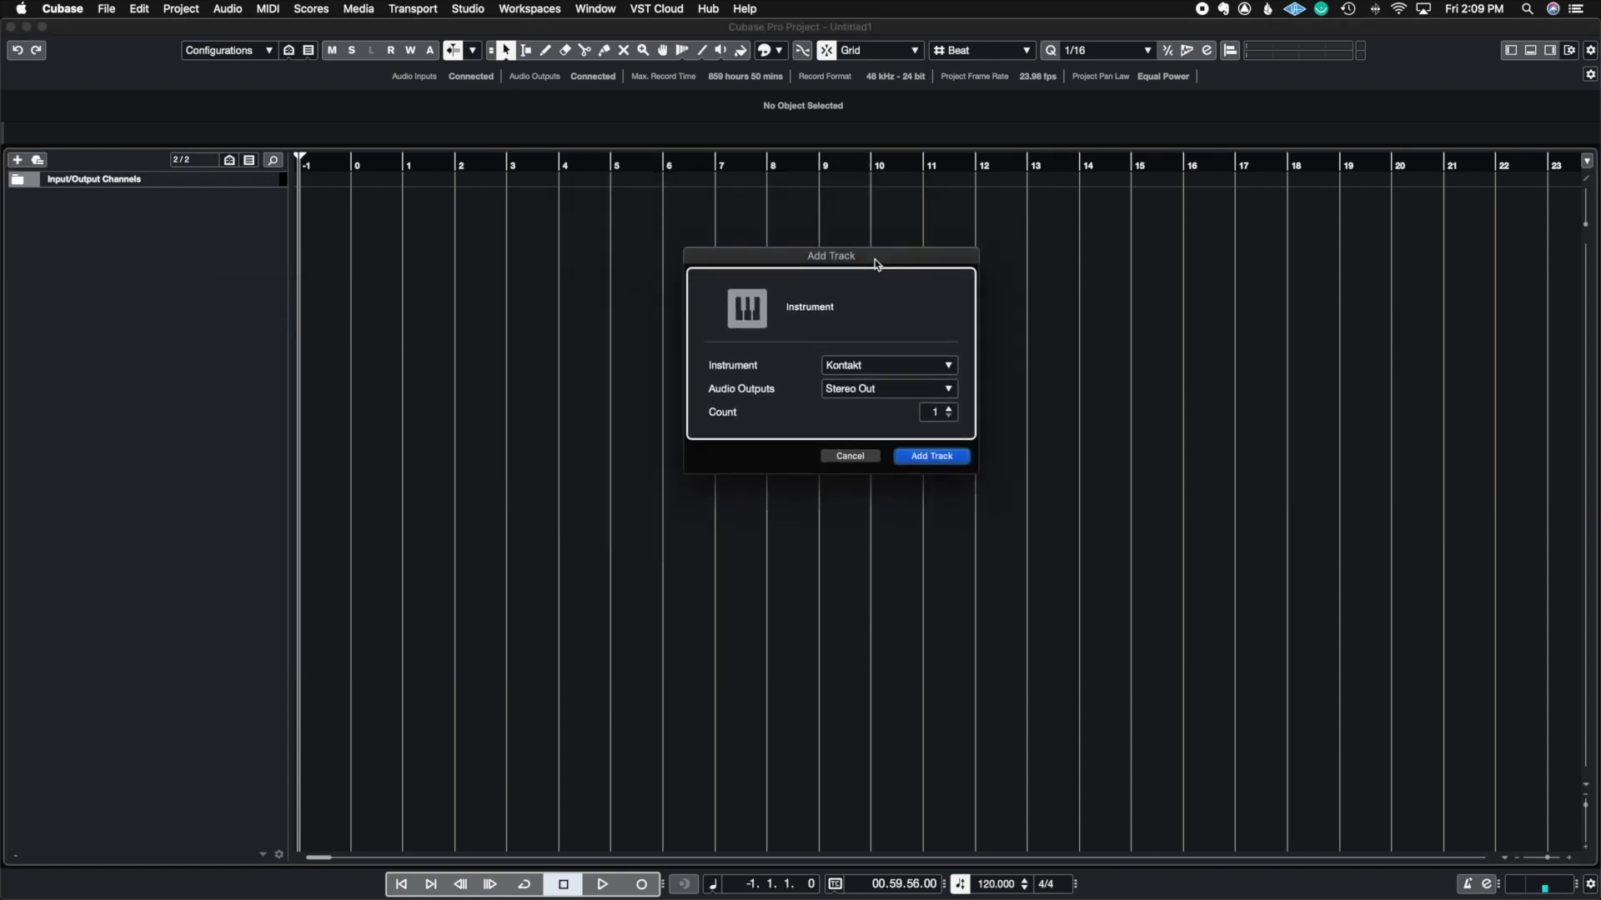
left_click(917, 374)
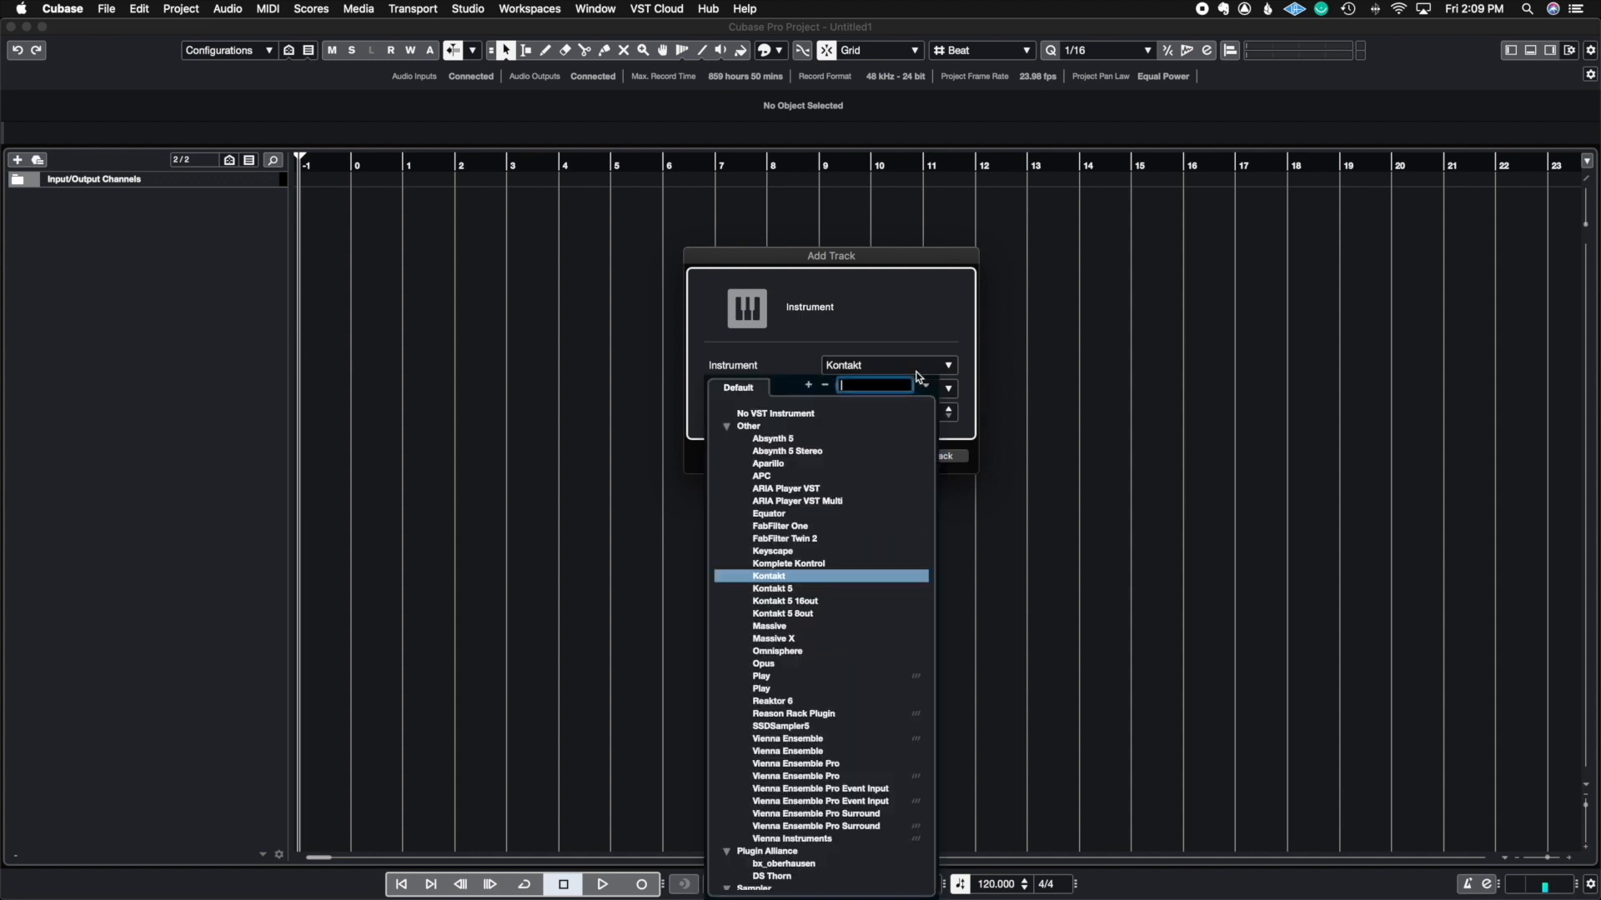
left_click(941, 346)
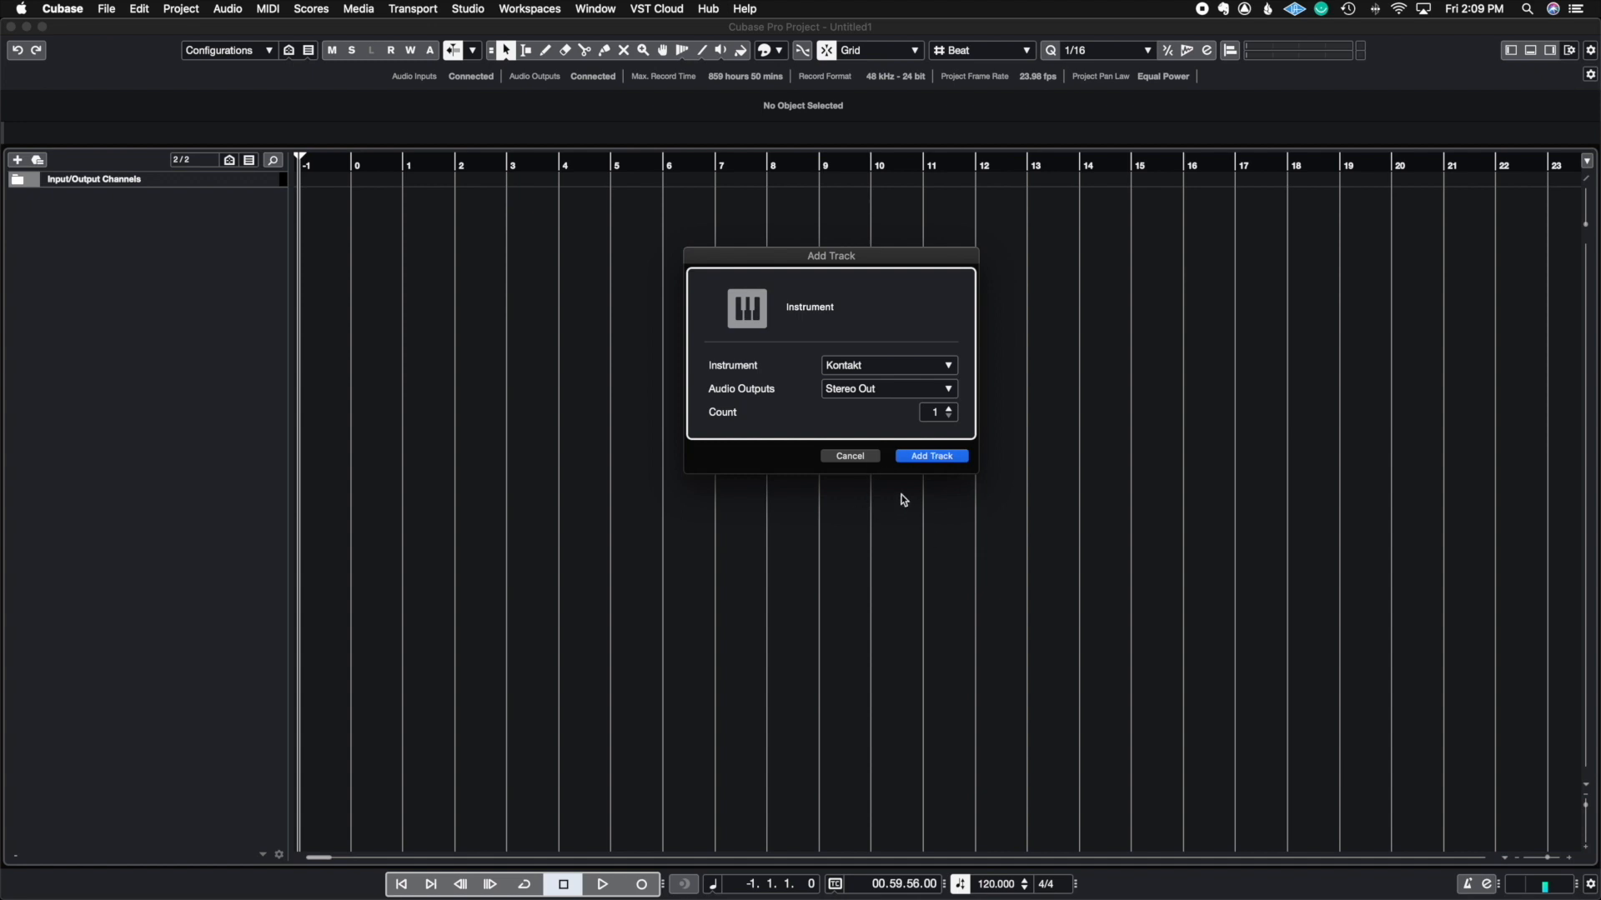
key("Return")
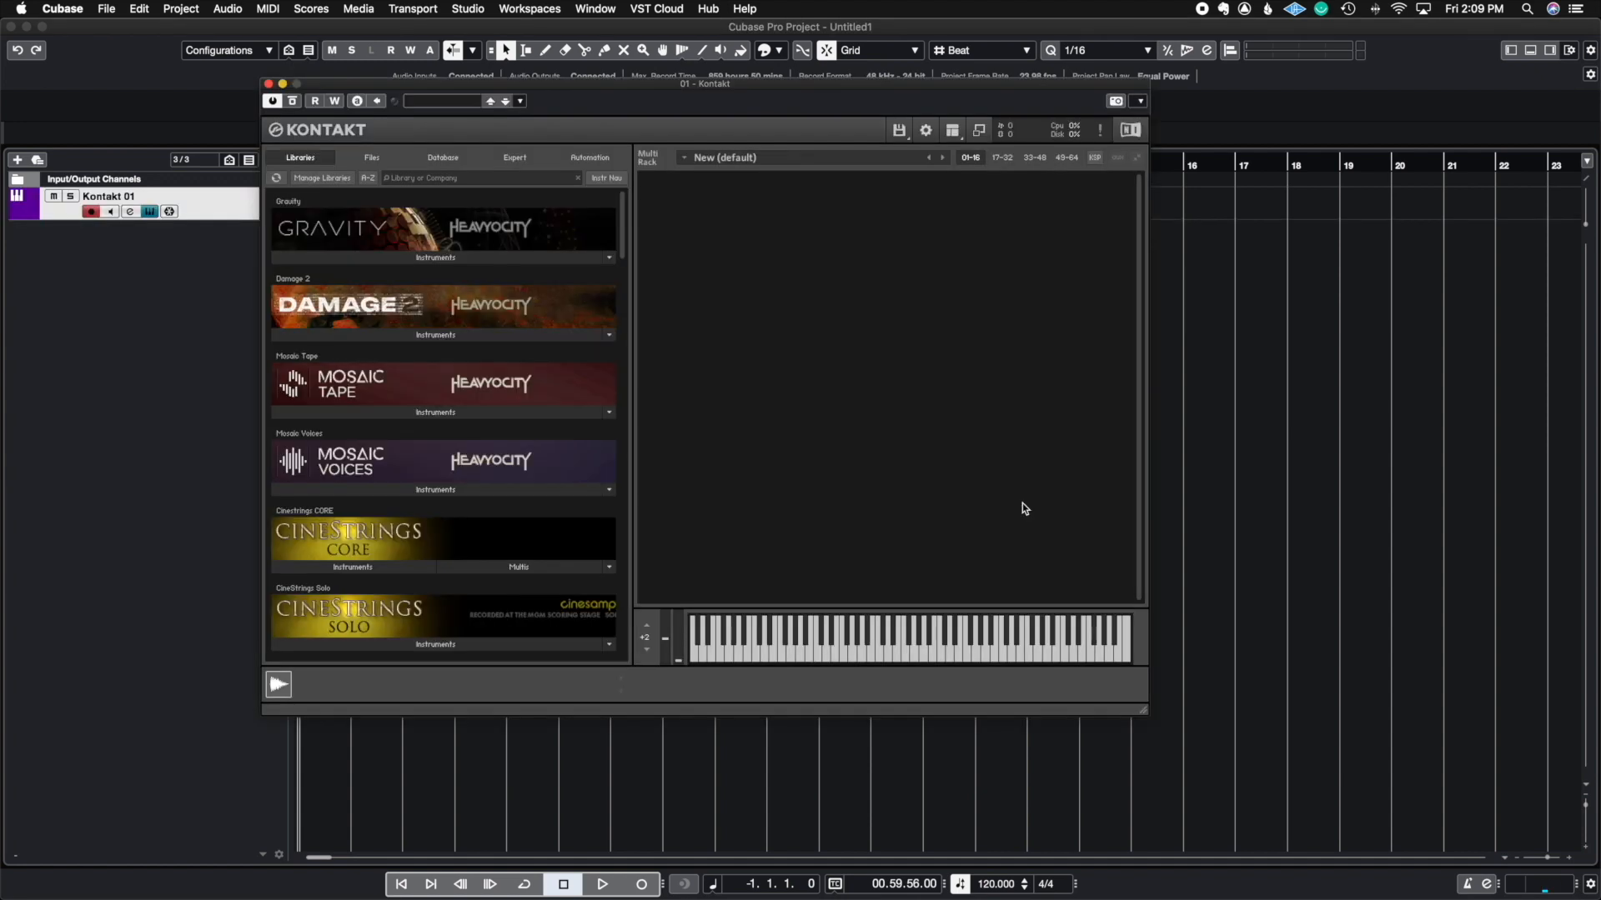
left_click(268, 84)
Step: Review the editing tools offered in the toolbox over the empty event display
right_click(426, 251)
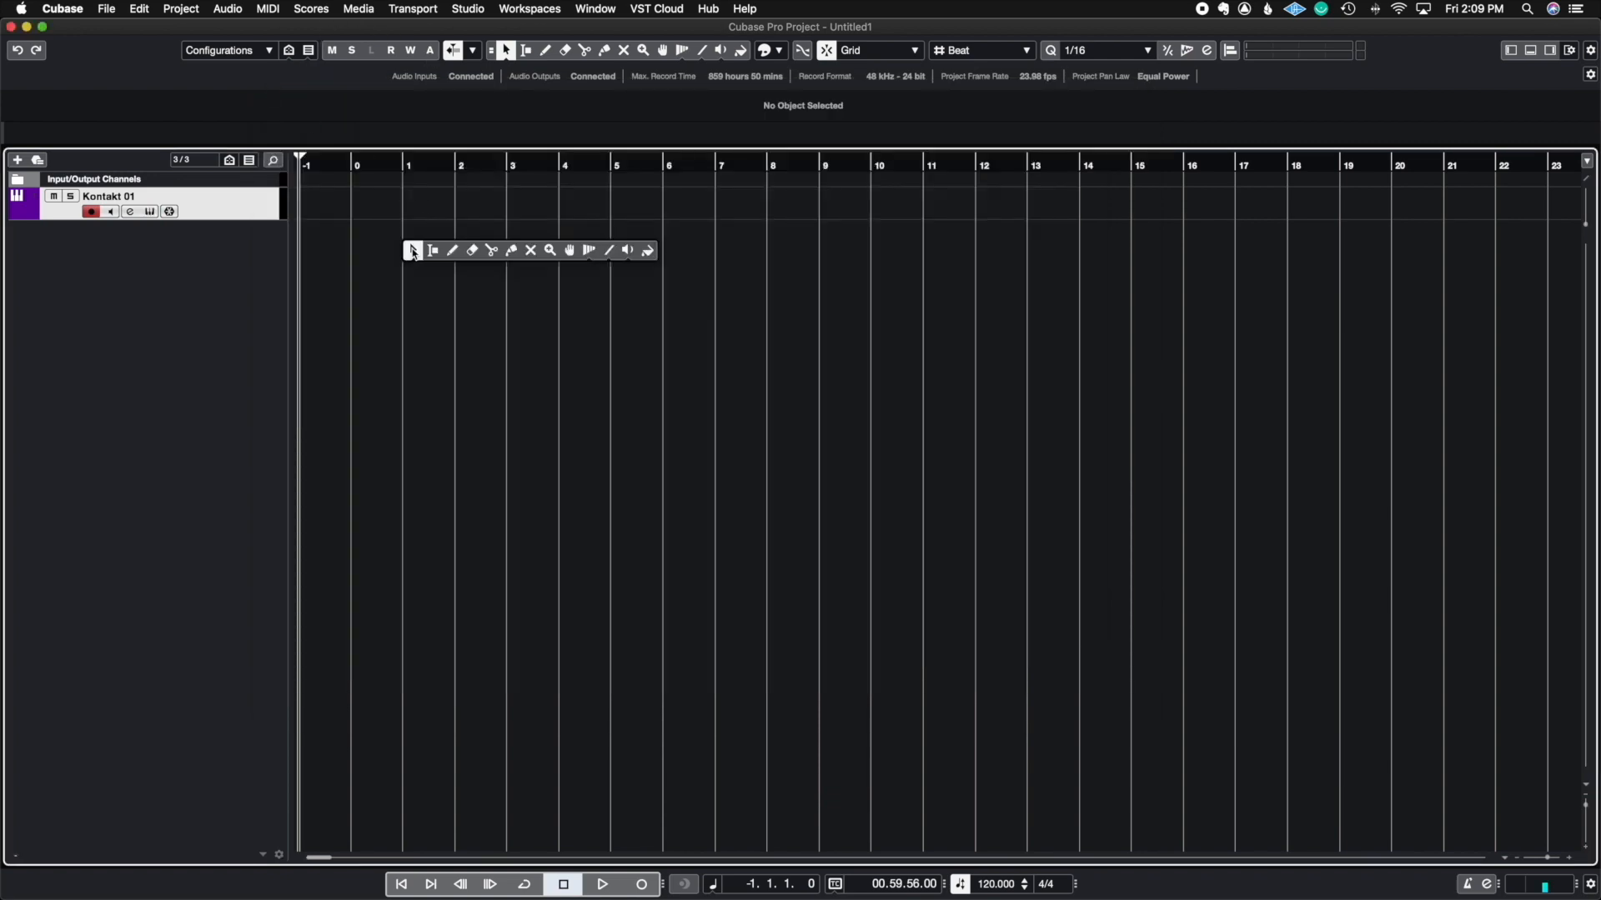
left_click(381, 302)
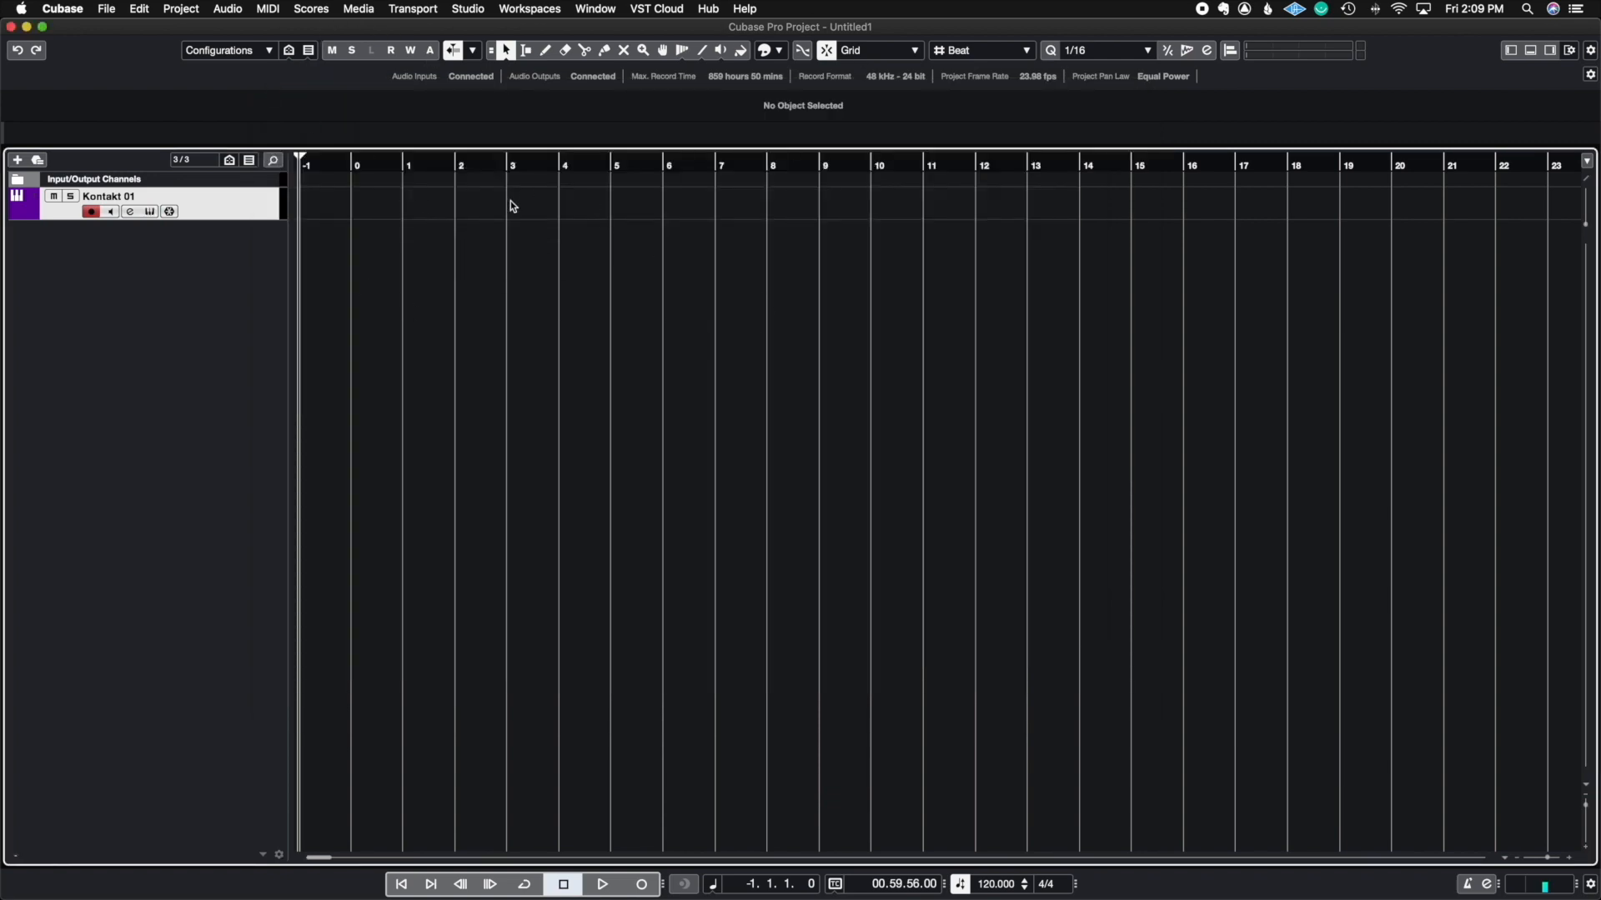
right_click(479, 303)
left_click(468, 218)
right_click(619, 371)
left_click(578, 345)
Step: Draw a part from bar 1 to bar 5 on the Kontakt 01 track, return to Object Selection and deselect the part
right_click(527, 314)
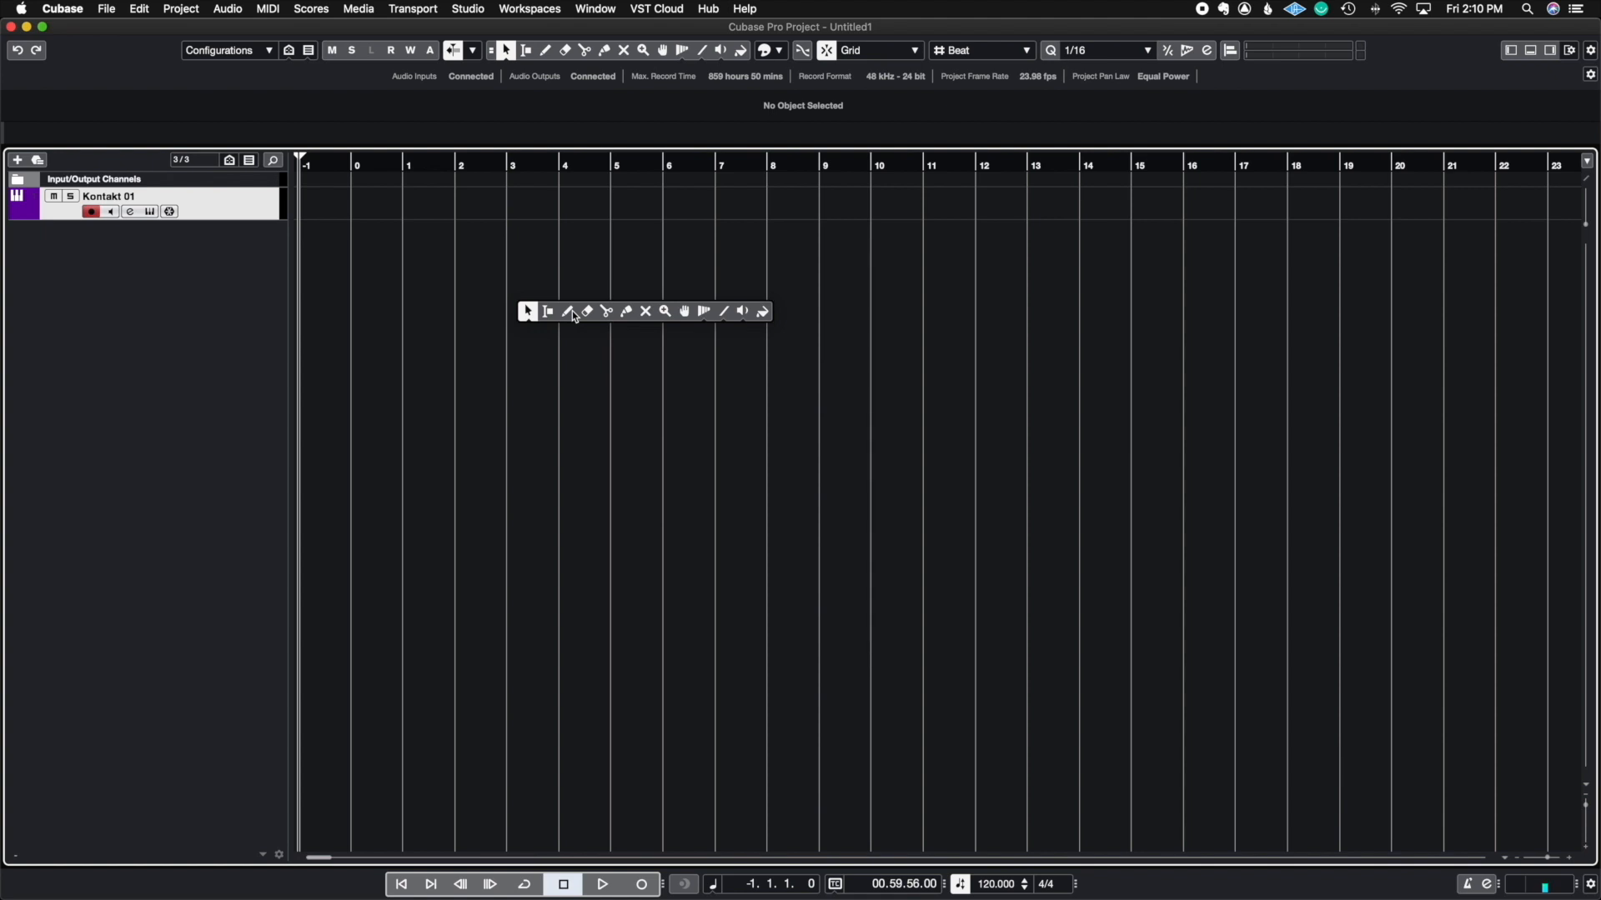
left_click(570, 312)
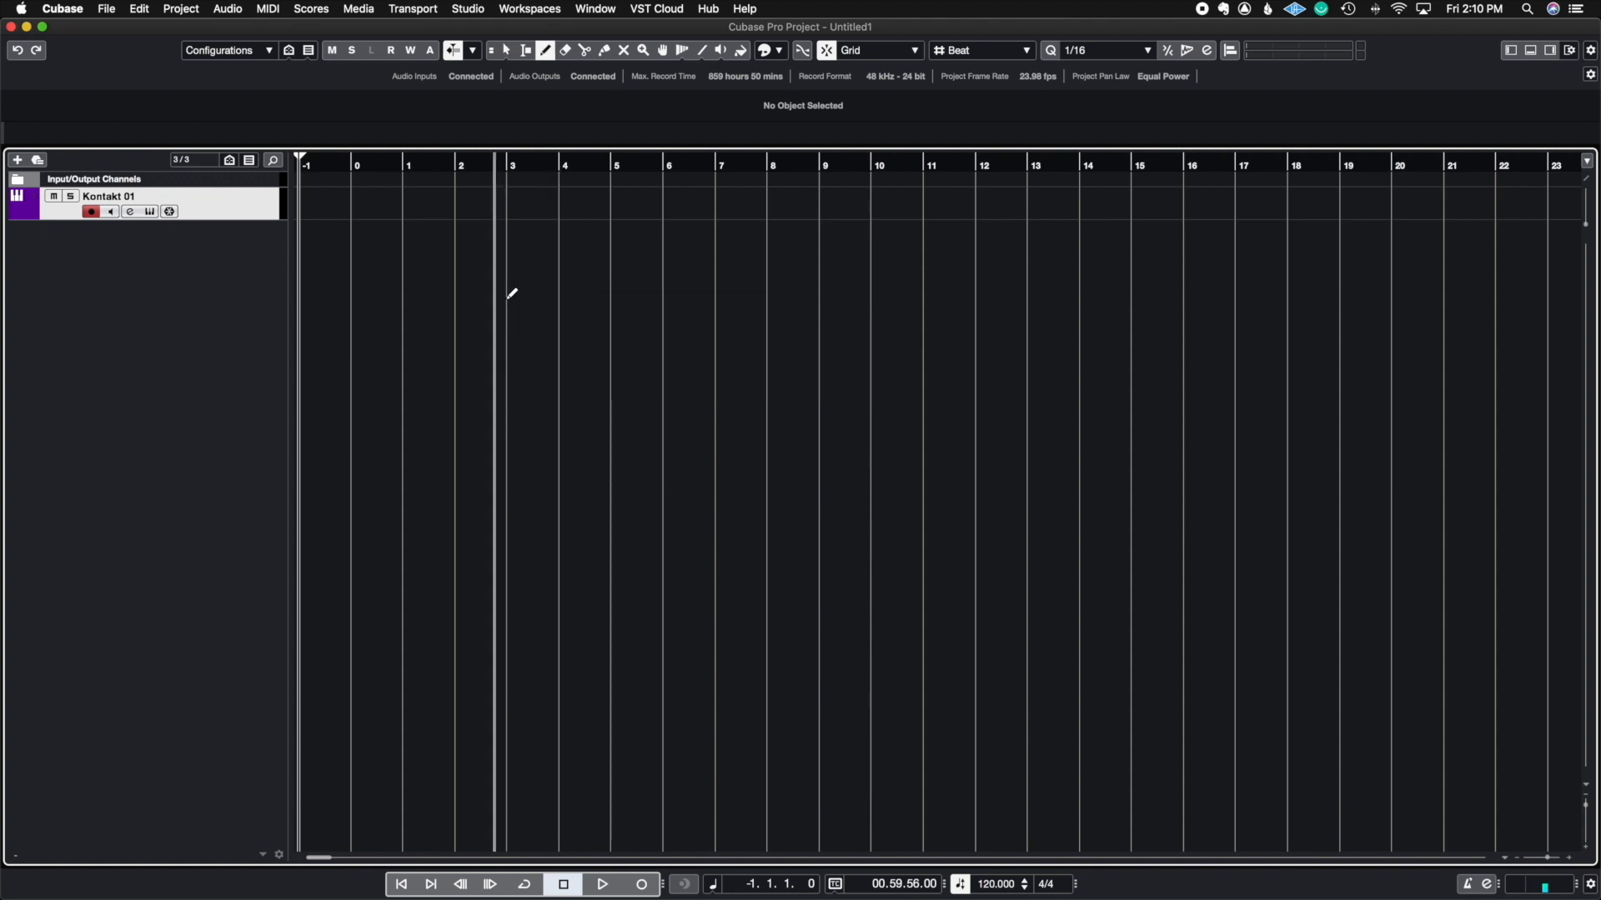
left_click_drag(408, 201, 615, 191)
key("1")
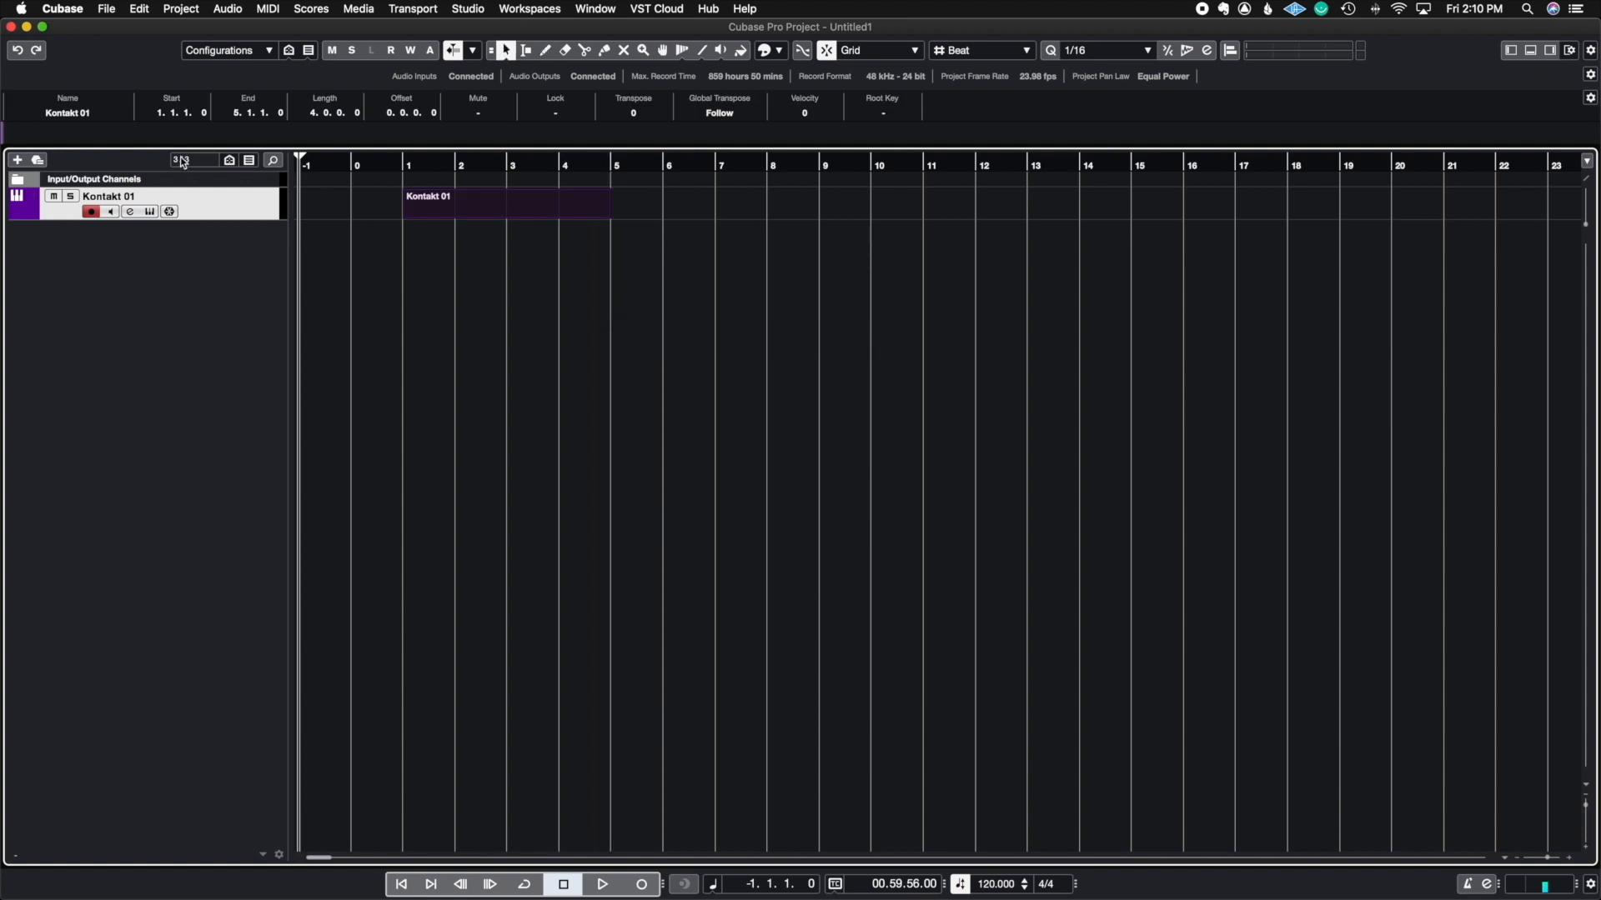
left_click(537, 330)
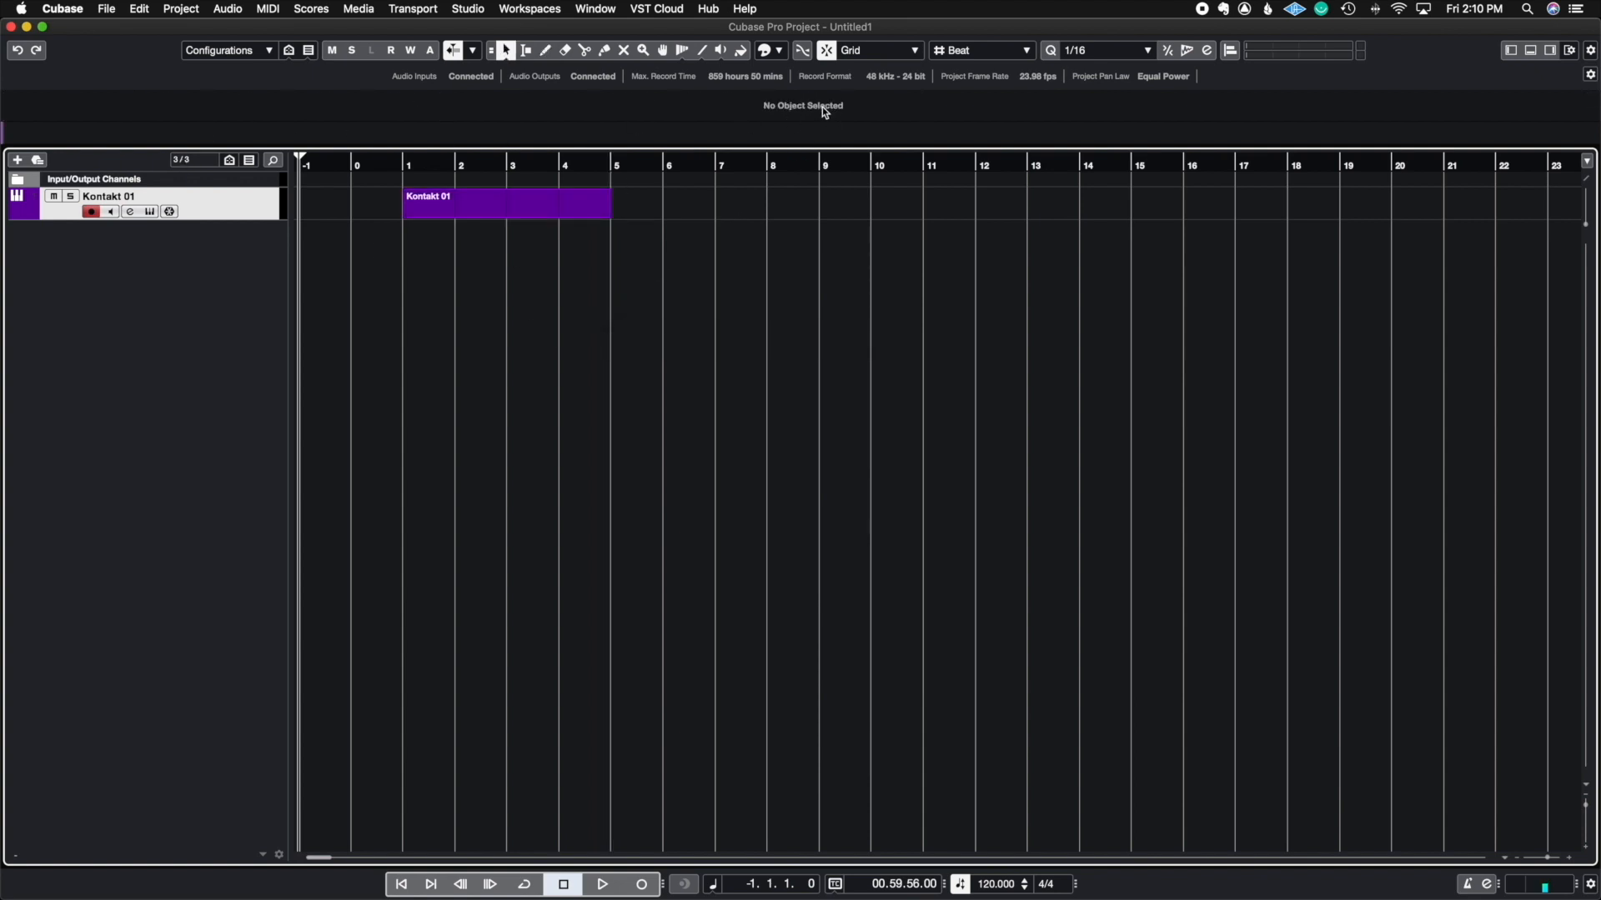
Step: Mute the Kontakt 01 part through its event information and unmute it again
left_click(507, 204)
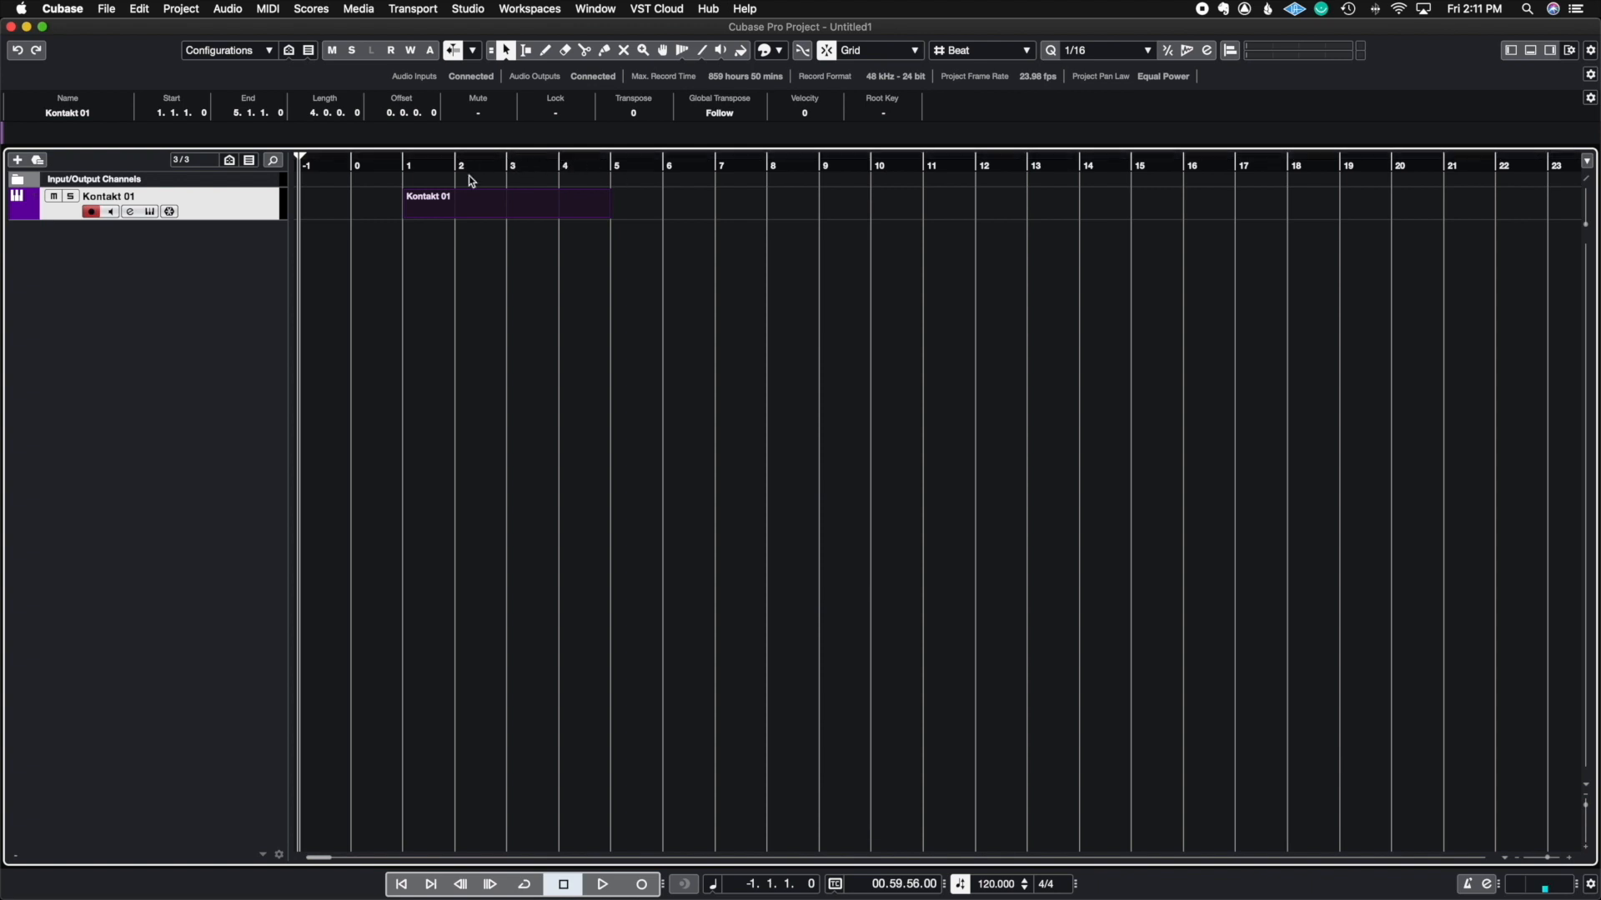
left_click(483, 115)
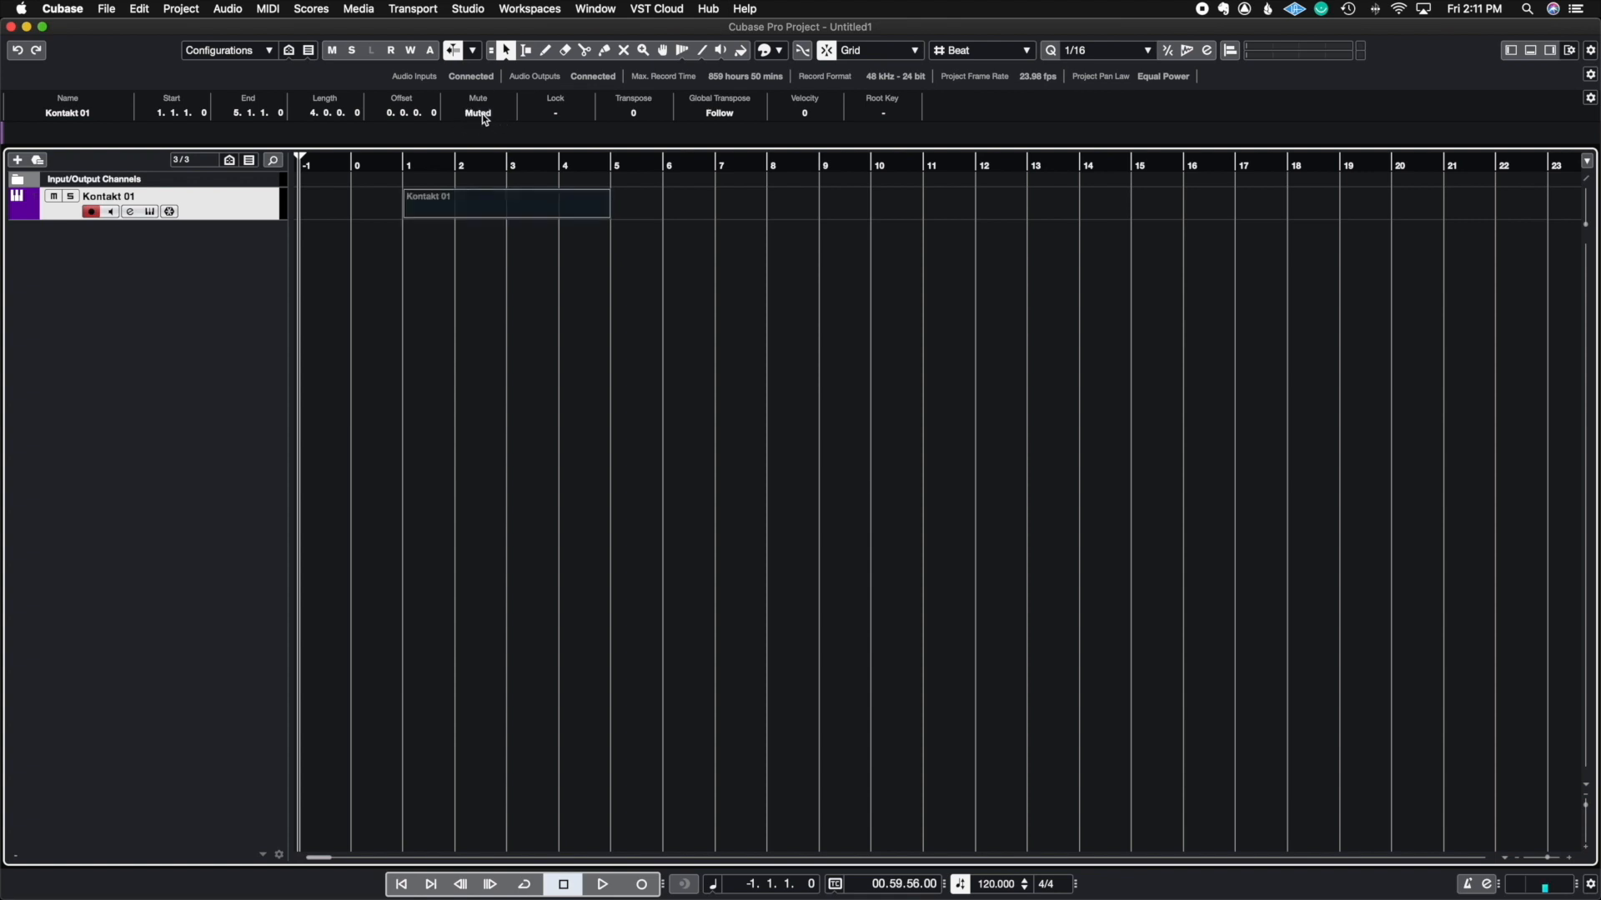
left_click(482, 113)
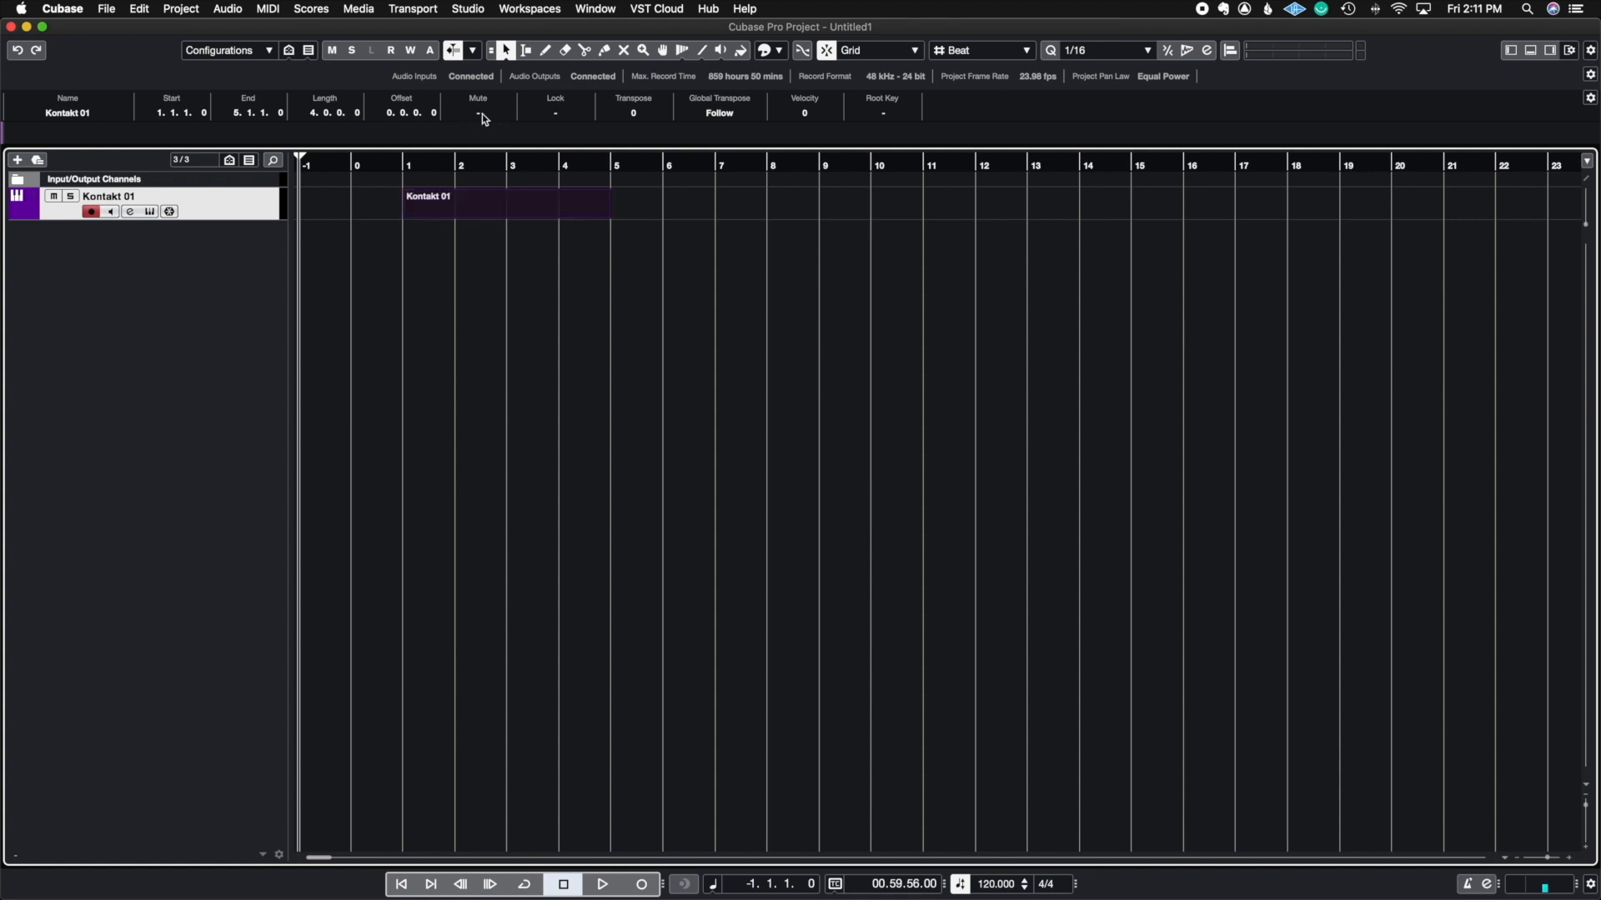
Step: Lock the Kontakt 01 part's position, try to move it along the timeline, and remove the lock
left_click(561, 115)
left_click(592, 132)
left_click_drag(529, 213, 922, 219)
left_click_drag(546, 208, 922, 193)
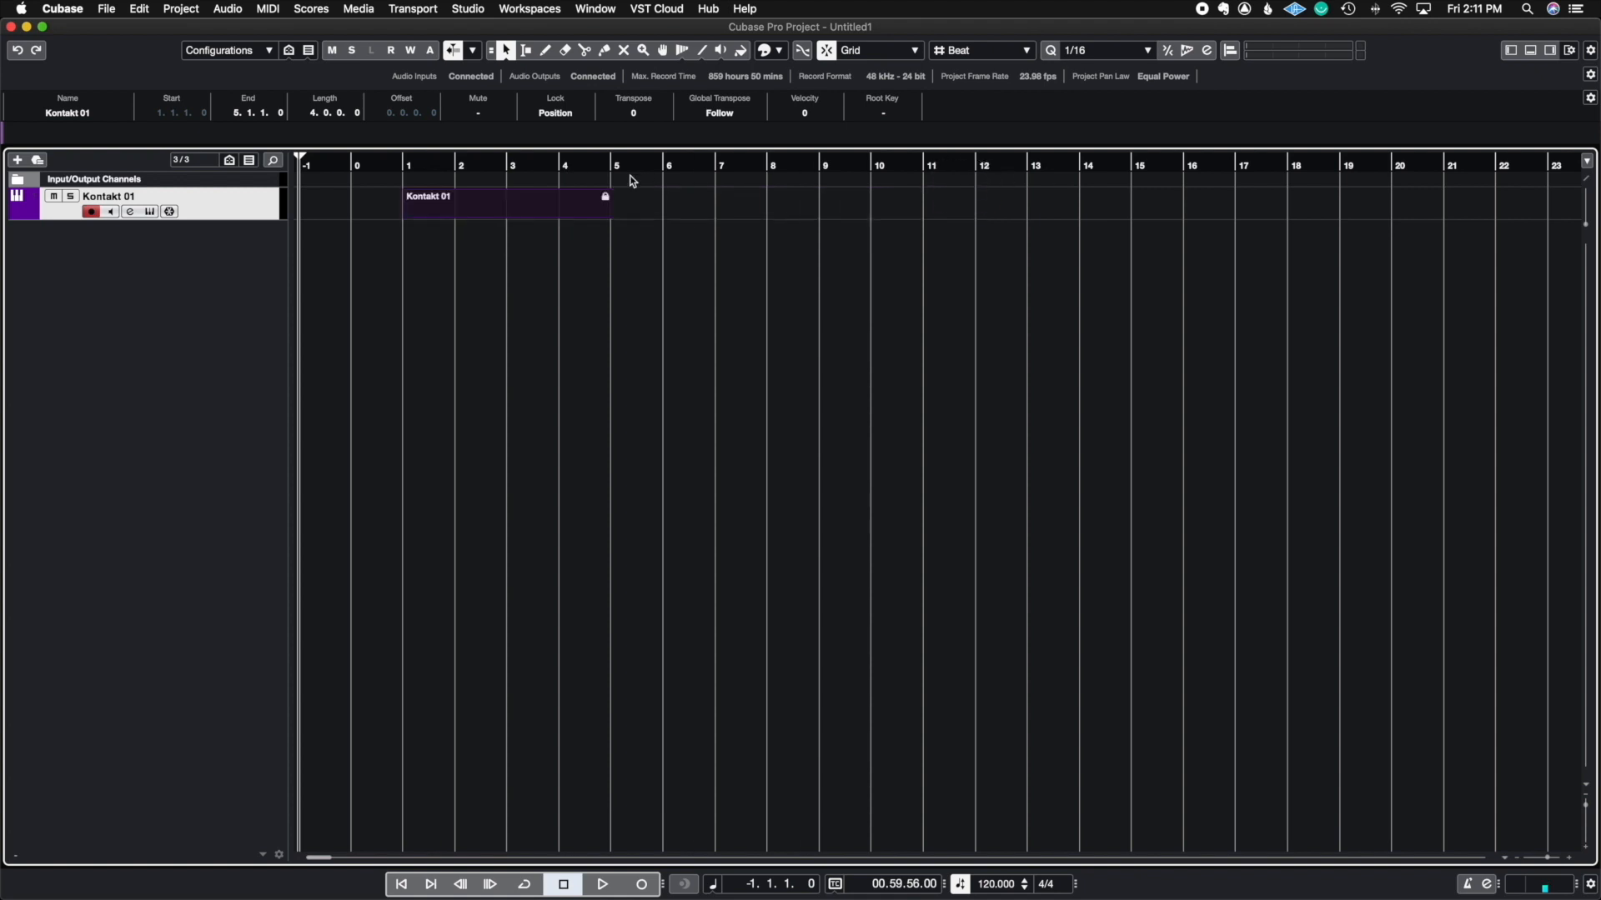
left_click(556, 115)
left_click(557, 101)
Step: Examine the transpose, velocity and root key settings in the Kontakt 01 part's event information
left_click_drag(639, 119, 640, 116)
left_click(634, 113)
left_click(635, 116)
left_click_drag(806, 113, 876, 115)
left_click(877, 115)
left_click(867, 158)
left_click(883, 113)
left_click(876, 73)
Step: Move the Kontakt 01 part one bar later so it starts at bar 2, and deselect it
left_click_drag(474, 198, 567, 218)
left_click_drag(526, 269, 663, 367)
left_click_drag(447, 276, 350, 692)
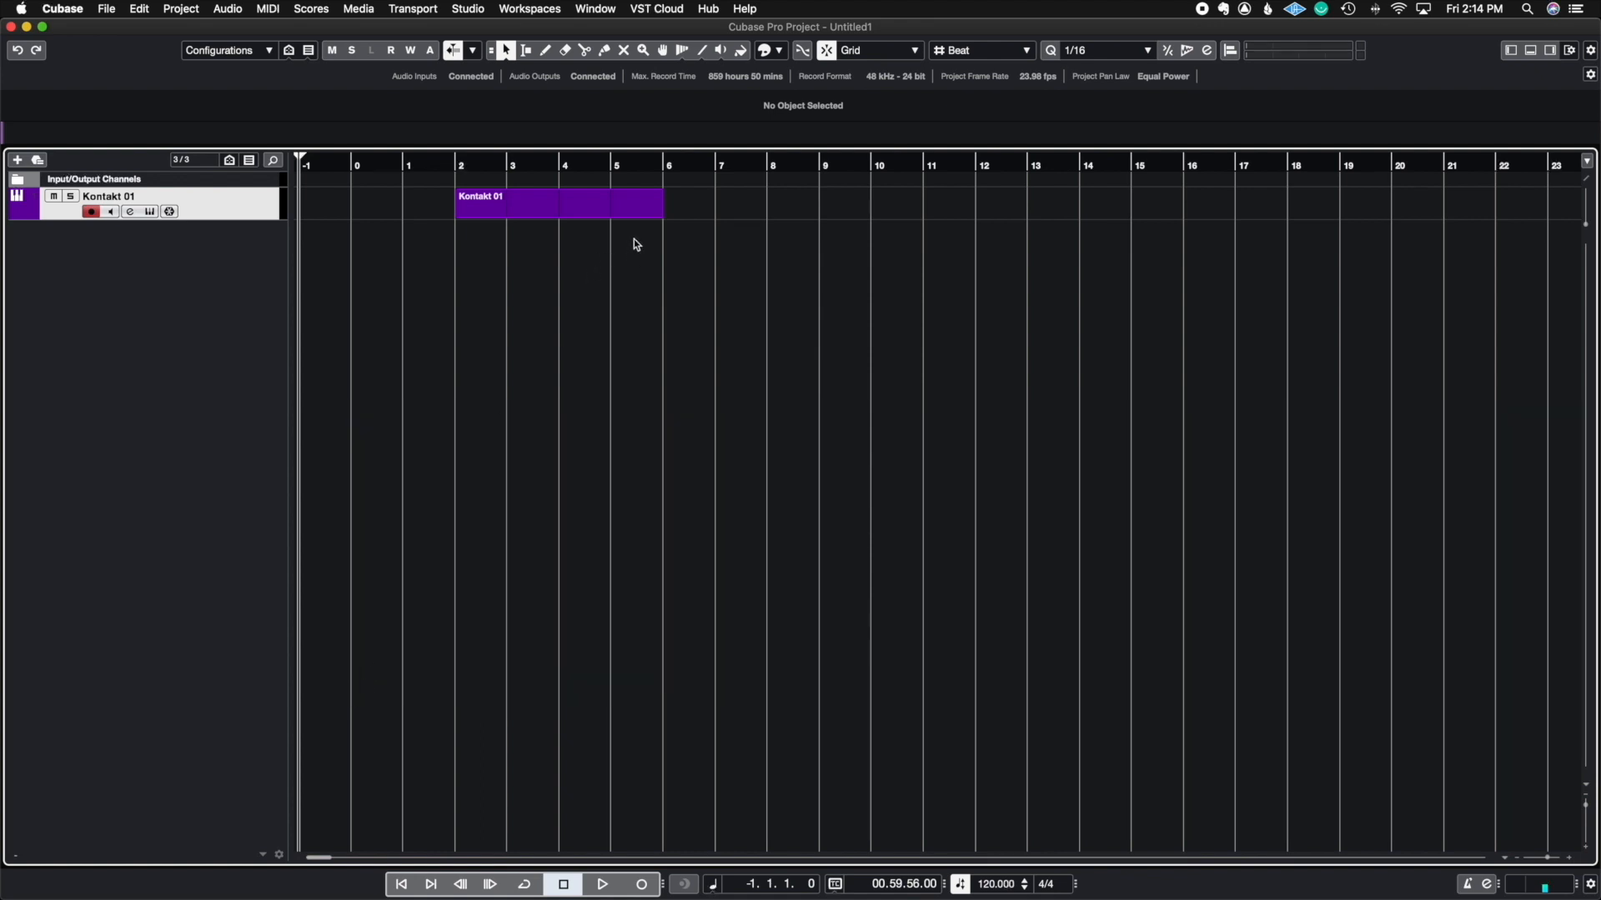
Step: Shorten the Kontakt 01 part to end at bar 5, try repeating it up to bar 17, and undo the copies
left_click_drag(663, 214, 1219, 235)
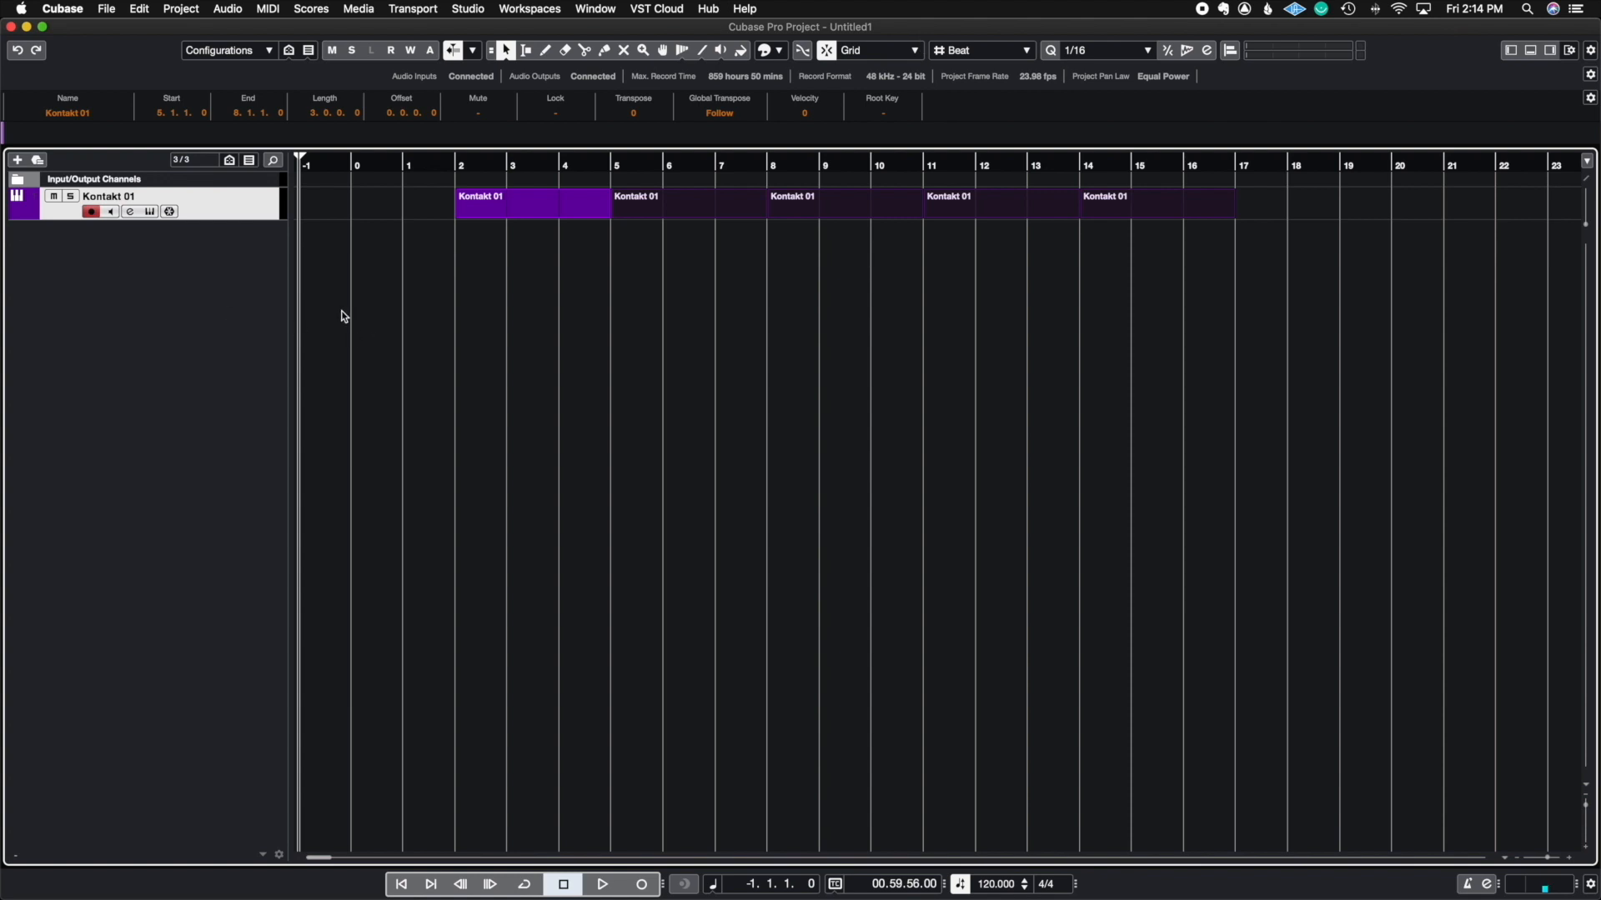
left_click(28, 55)
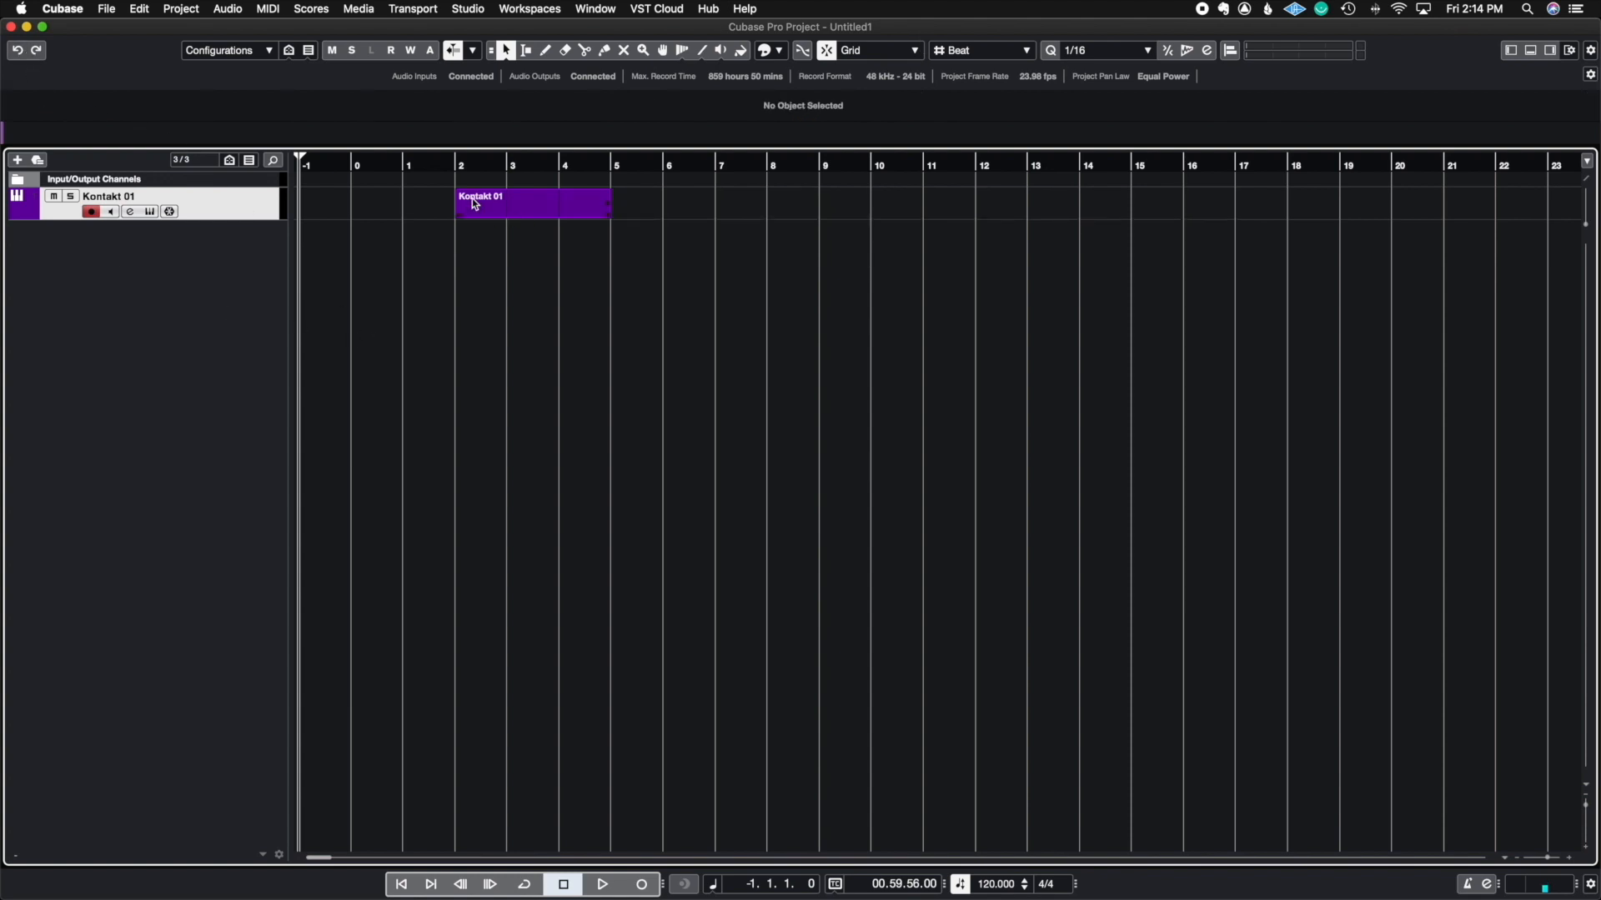
Step: Switch to the Range Selection tool, select the range over the Kontakt 01 part, and clear the selection
left_click(524, 50)
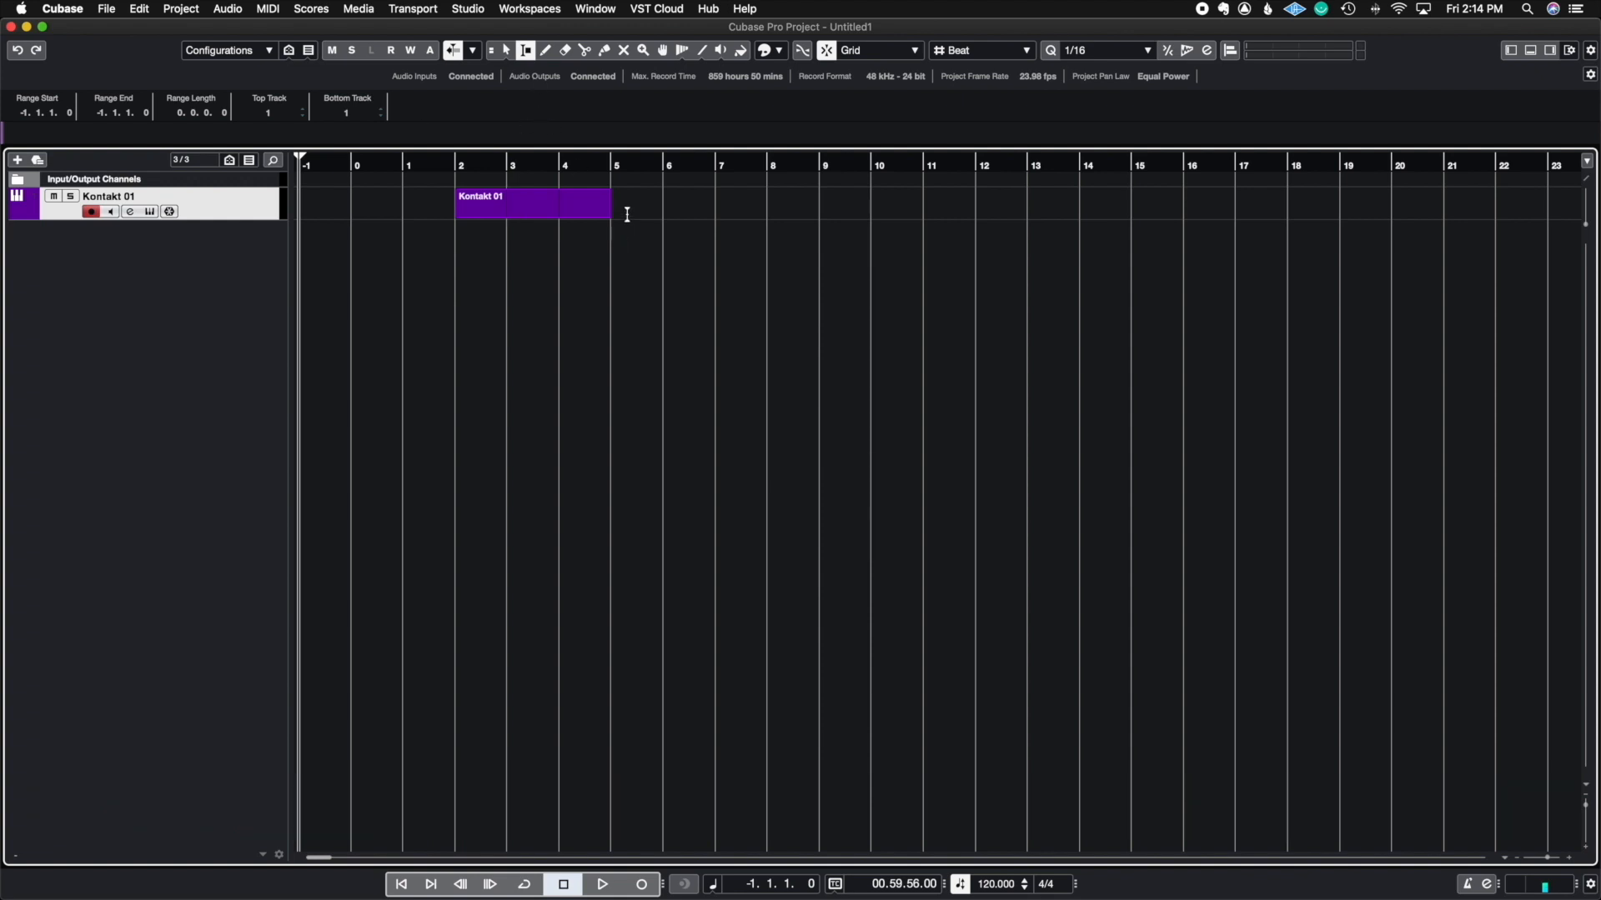
left_click_drag(610, 204, 455, 214)
left_click(484, 267)
Step: Zoom in on the timeline horizontally and enlarge the Kontakt 01 track vertically with the on-screen zoom controls
left_click(1570, 862)
left_click(1570, 860)
left_click(1570, 860)
left_click(1569, 860)
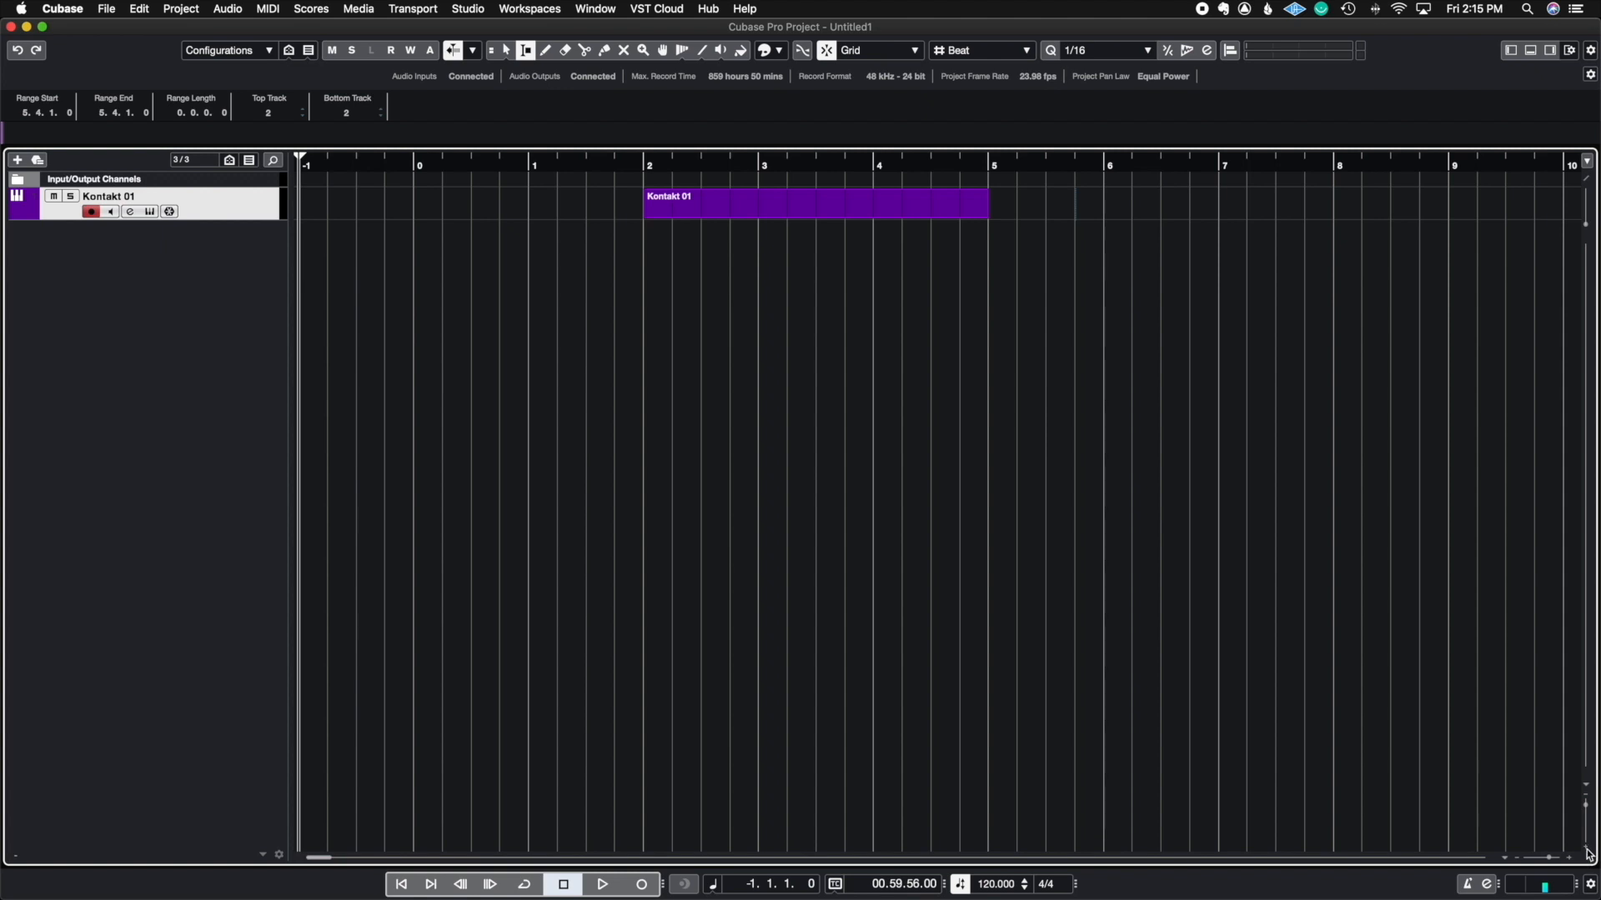
left_click(1587, 852)
left_click(1588, 852)
left_click(1587, 852)
left_click(1587, 852)
left_click(1587, 852)
left_click(1587, 852)
left_click(1588, 852)
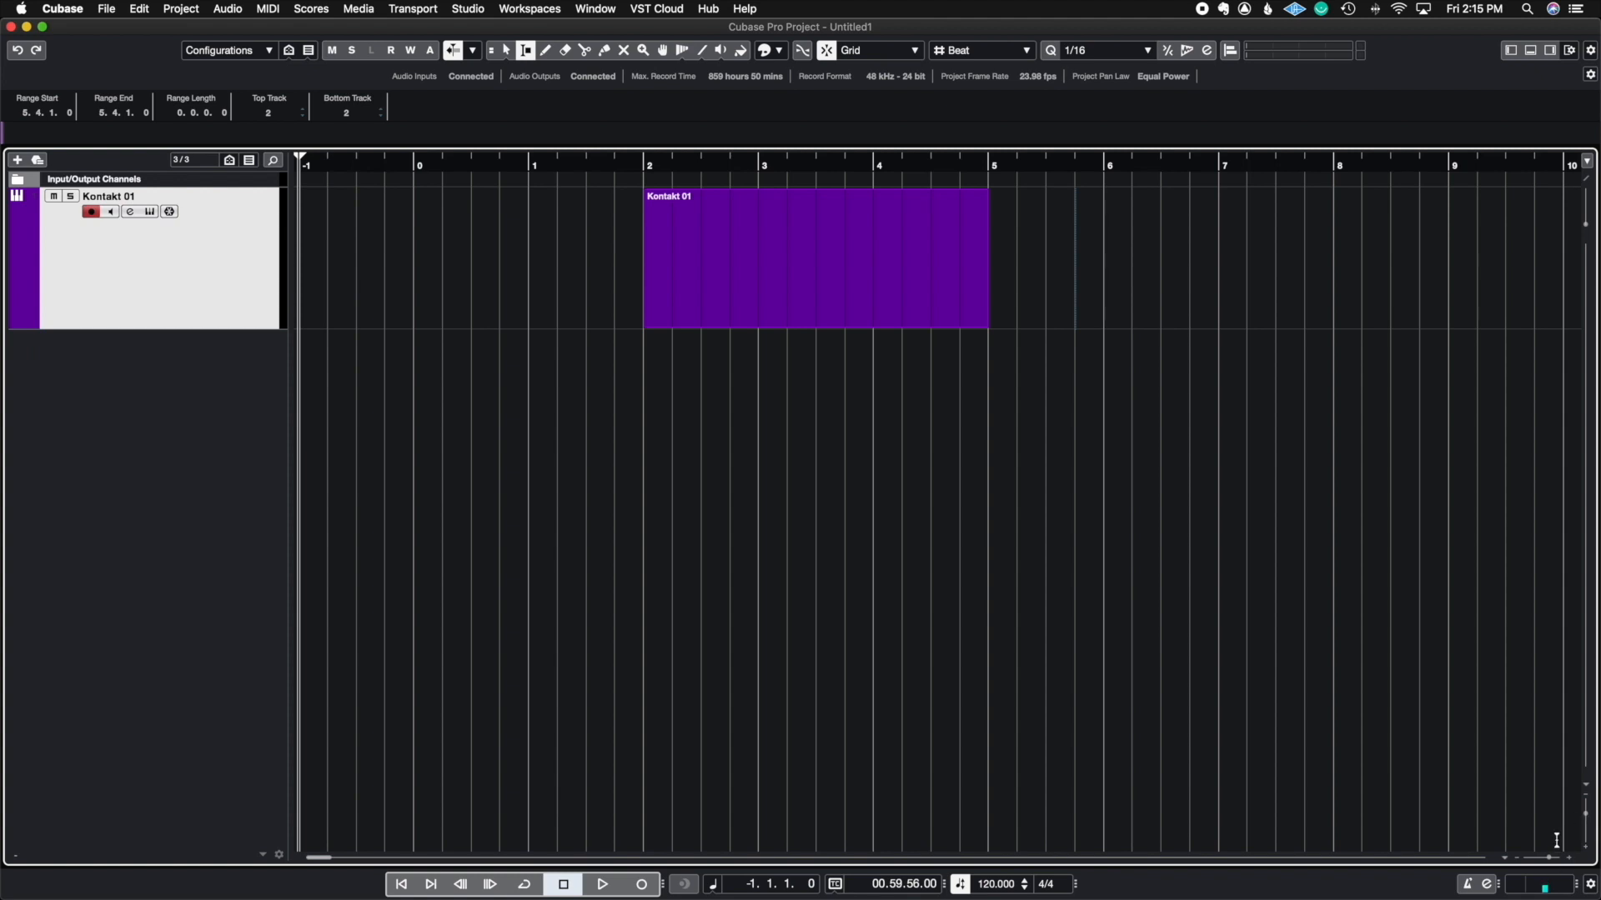
Step: Zoom the timeline in and out horizontally with the zoom commands until about twelve bars fit
key("h")
key("h")
key("g")
key("g")
key("h")
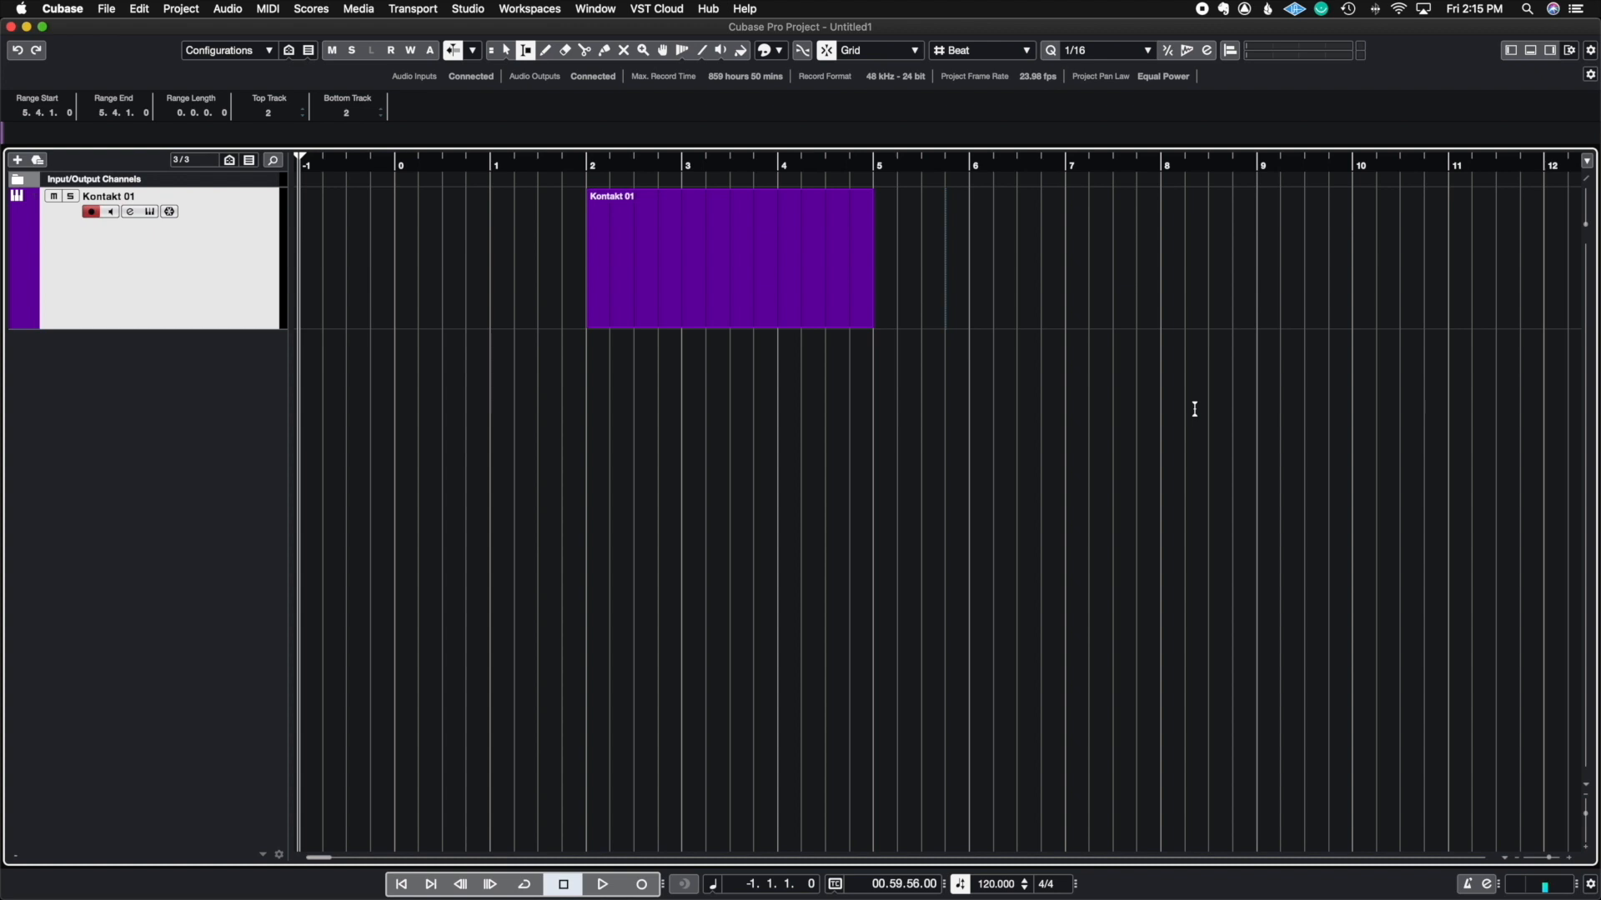
Step: Zoom the tracks in and out vertically, leaving the Kontakt 01 track taller than before
key("shift+h")
key("shift+h")
key("shift+h")
key("shift+h")
key("shift+h")
key("shift+h")
key("shift+g")
key("shift+g")
key("shift+g")
key("shift+g")
key("shift+g")
key("shift+h")
key("shift+h")
key("shift+h")
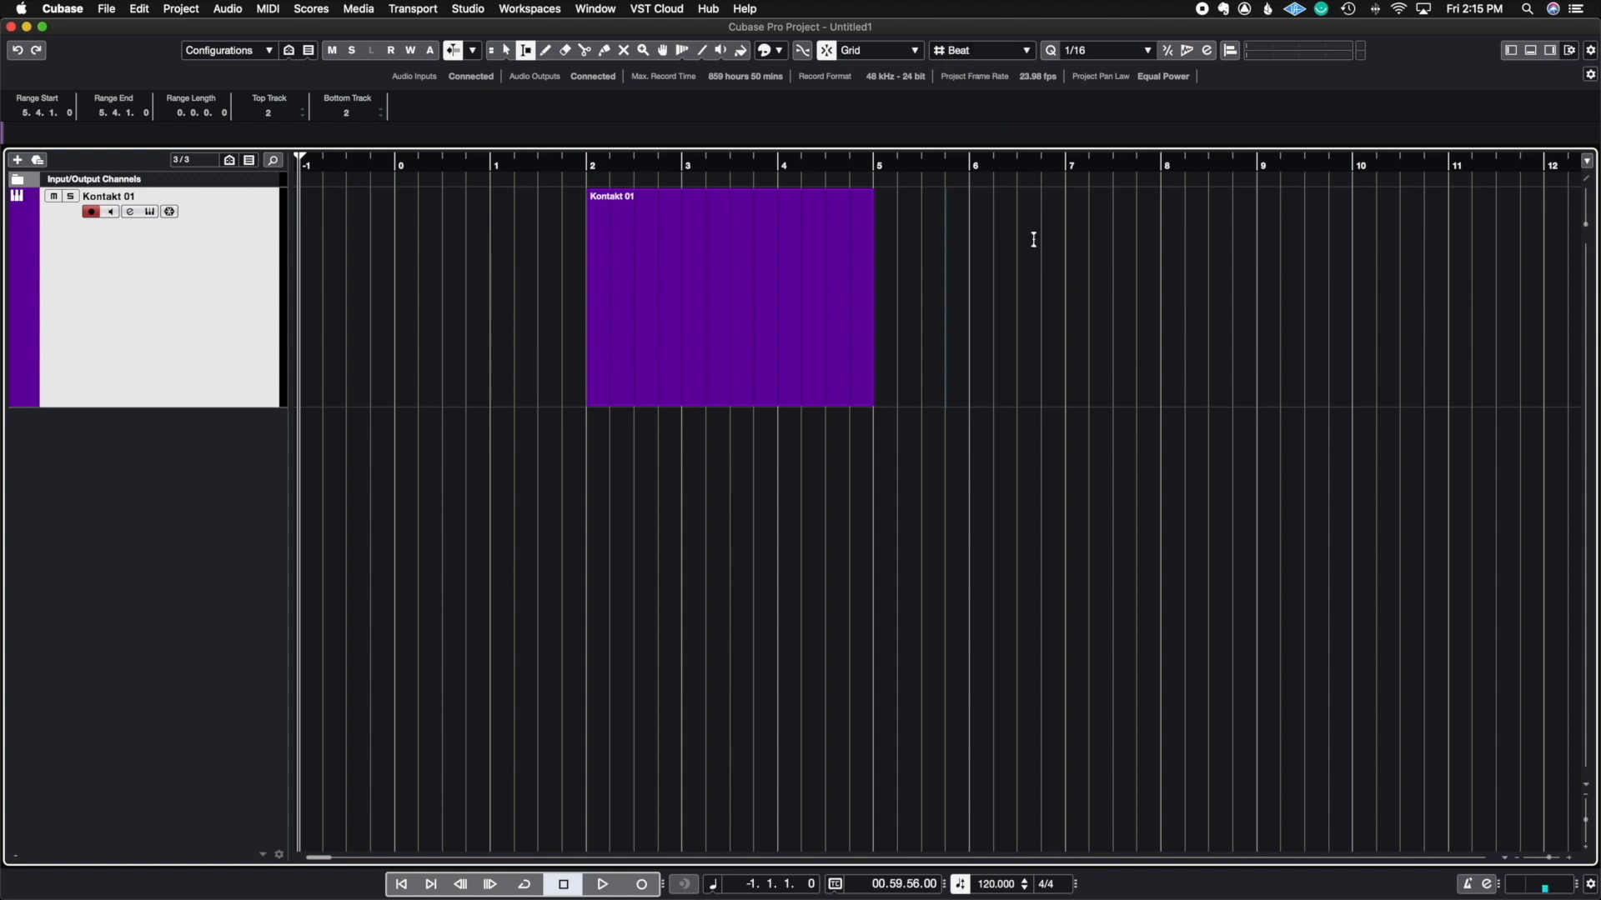
Step: Select the range from bar 6 to bar 7 on the Kontakt 01 track and set the grid type to Bar
left_click_drag(1065, 214, 972, 191)
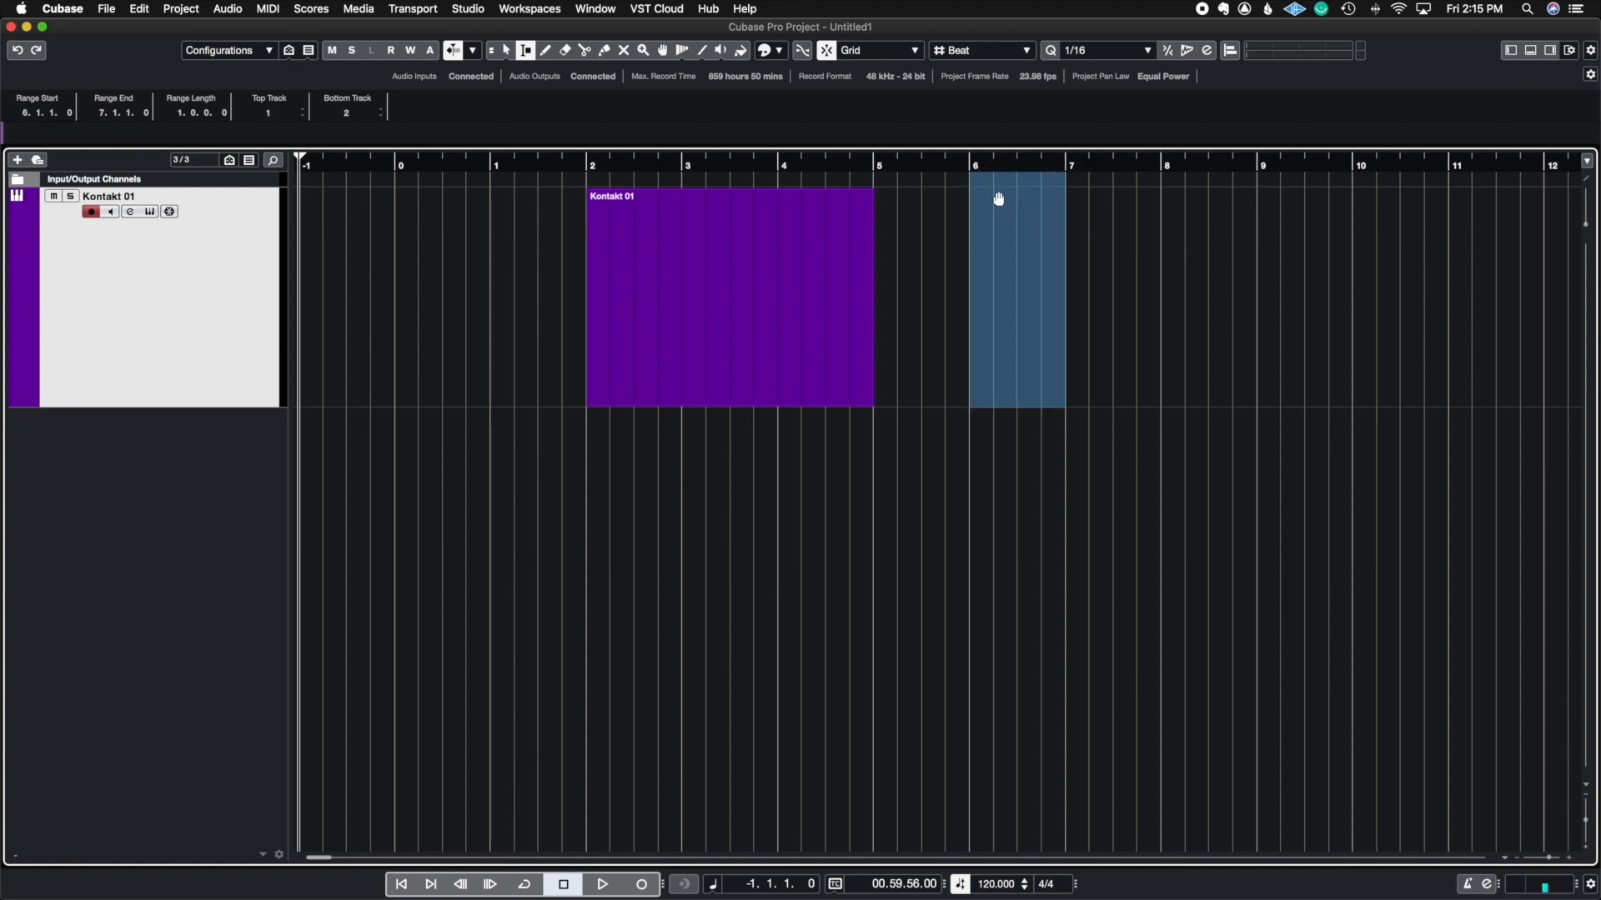
left_click(977, 51)
left_click(980, 53)
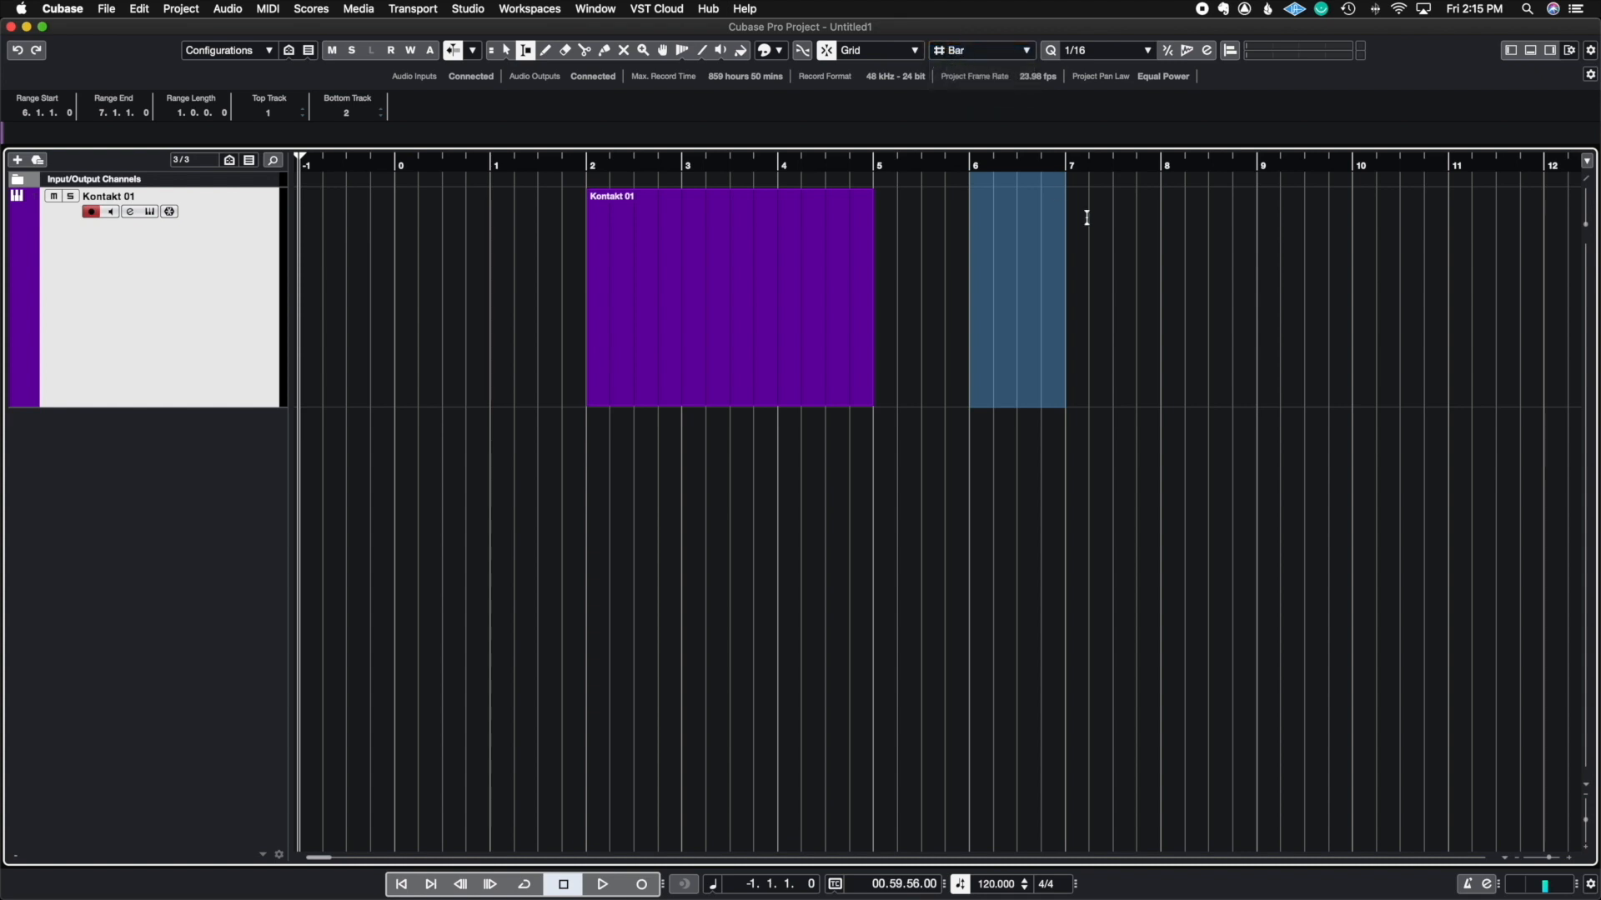
Step: Select the range from bar 8 back to bar 5 on the Kontakt 01 track, and clear the selection
left_click(1162, 219)
left_click_drag(1162, 219, 906, 236)
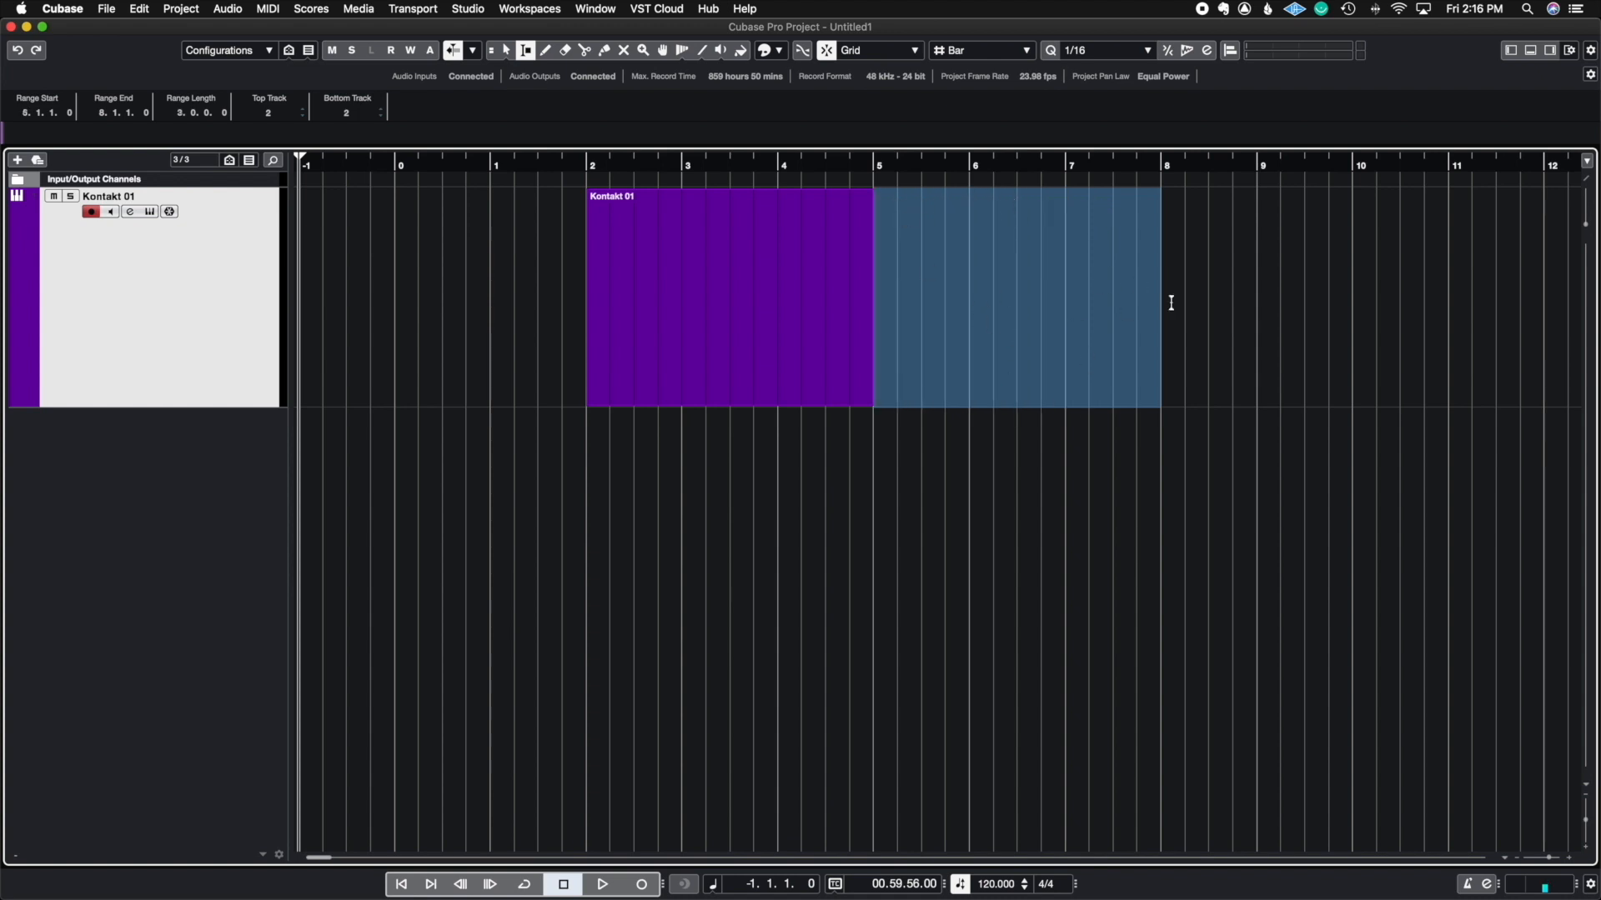
left_click(1101, 195)
Step: Set the grid type to Use Quantize, select a range of three sixteenth notes from bar 1, and clear it
left_click(1030, 58)
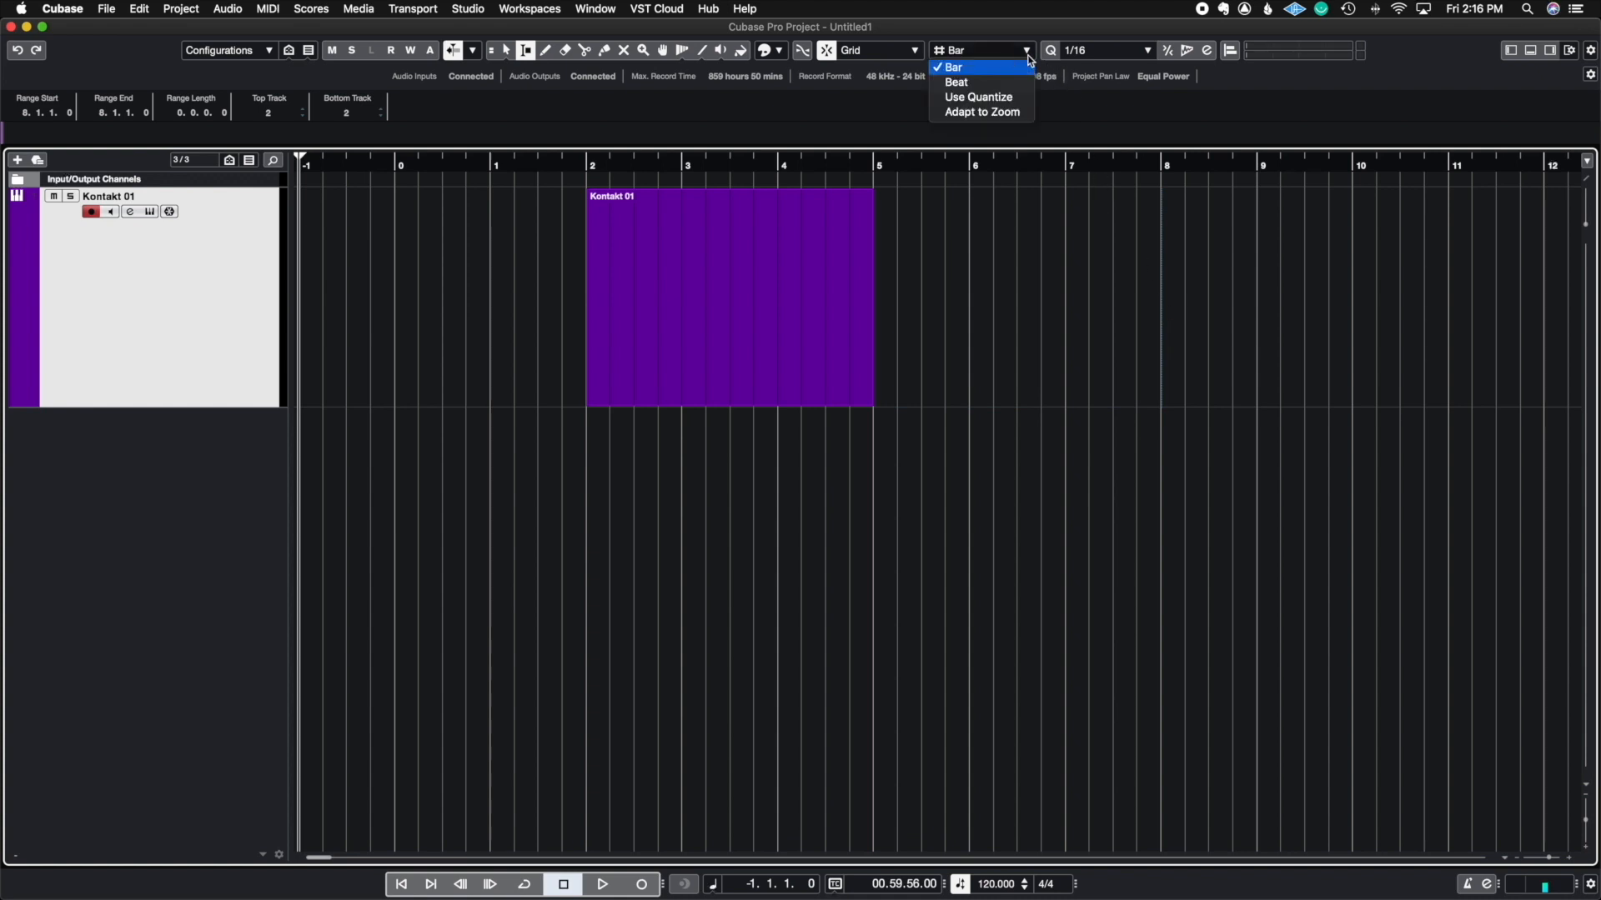
left_click(1009, 98)
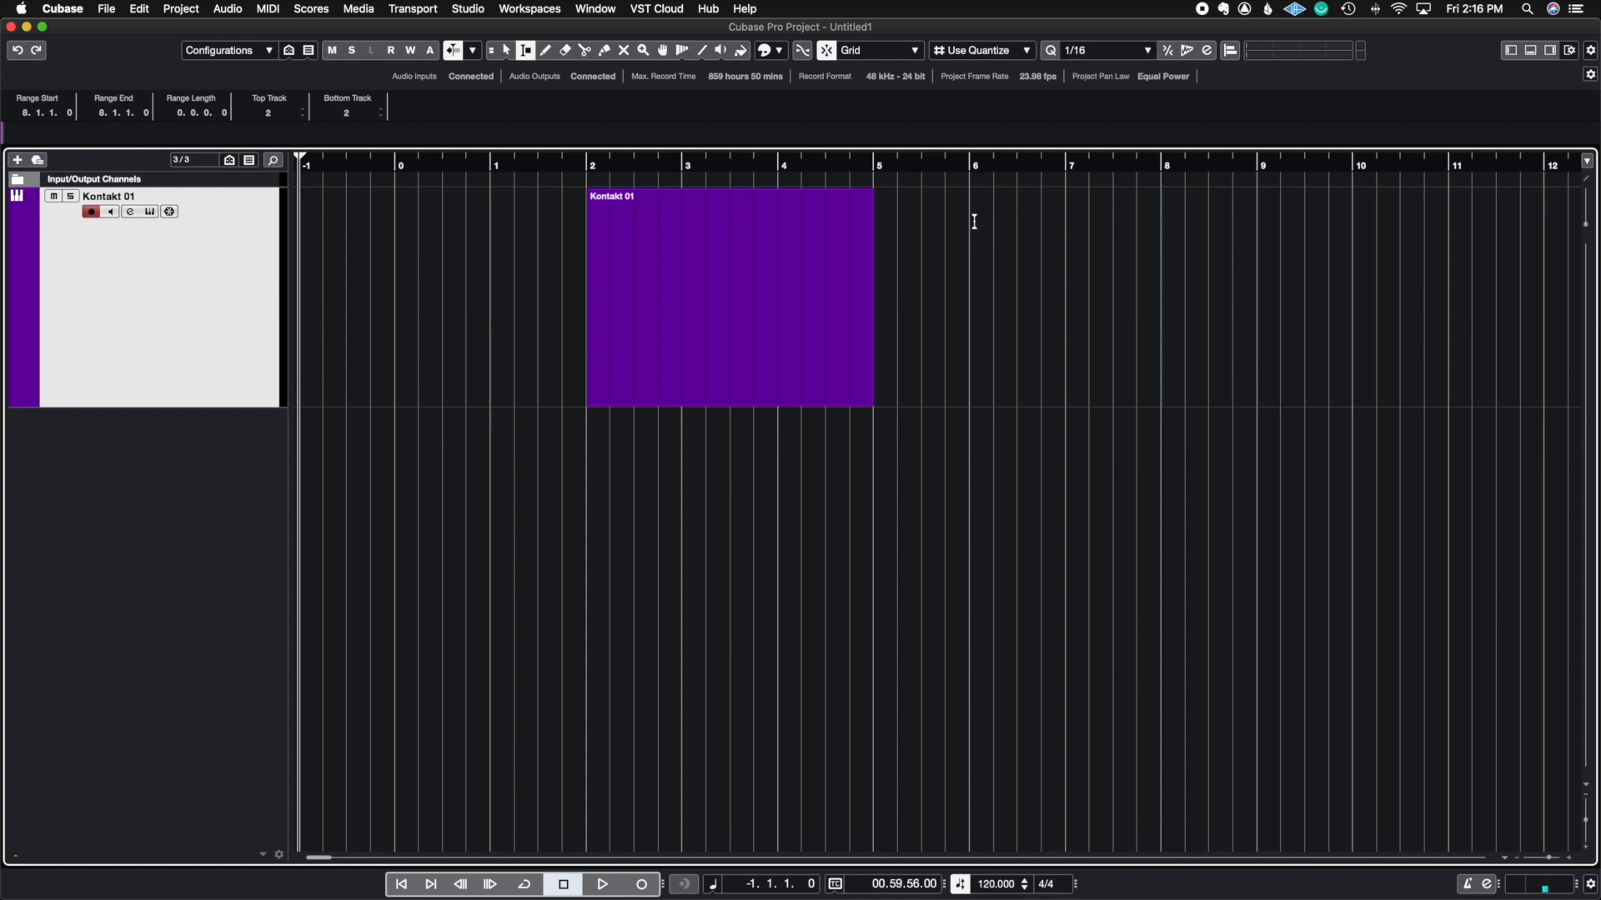
left_click(1570, 860)
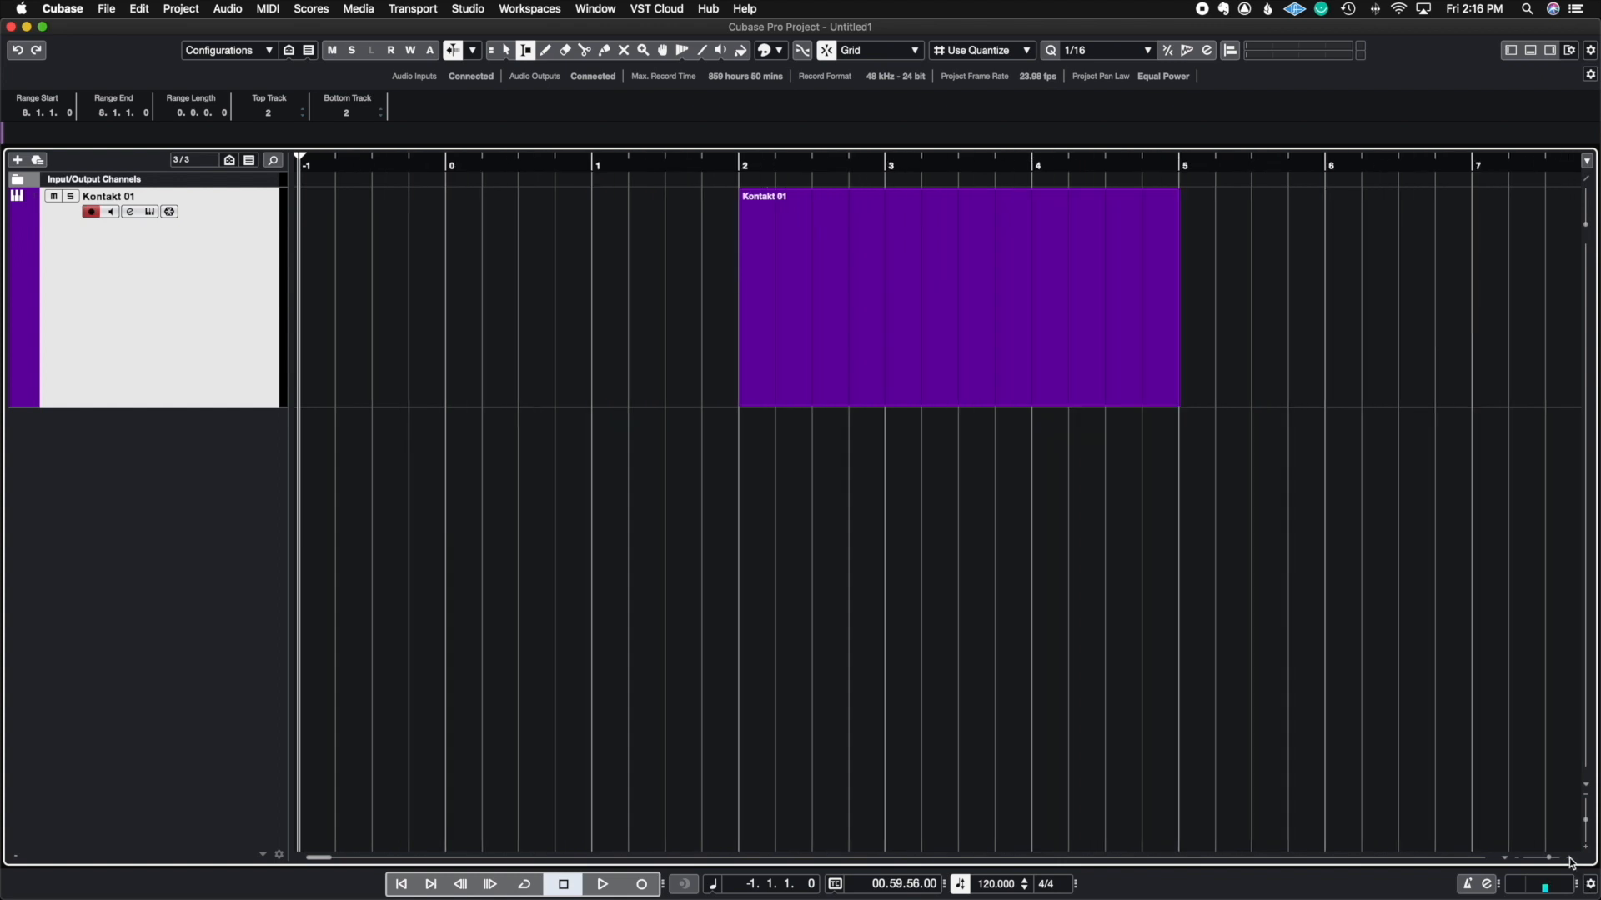
left_click(1571, 862)
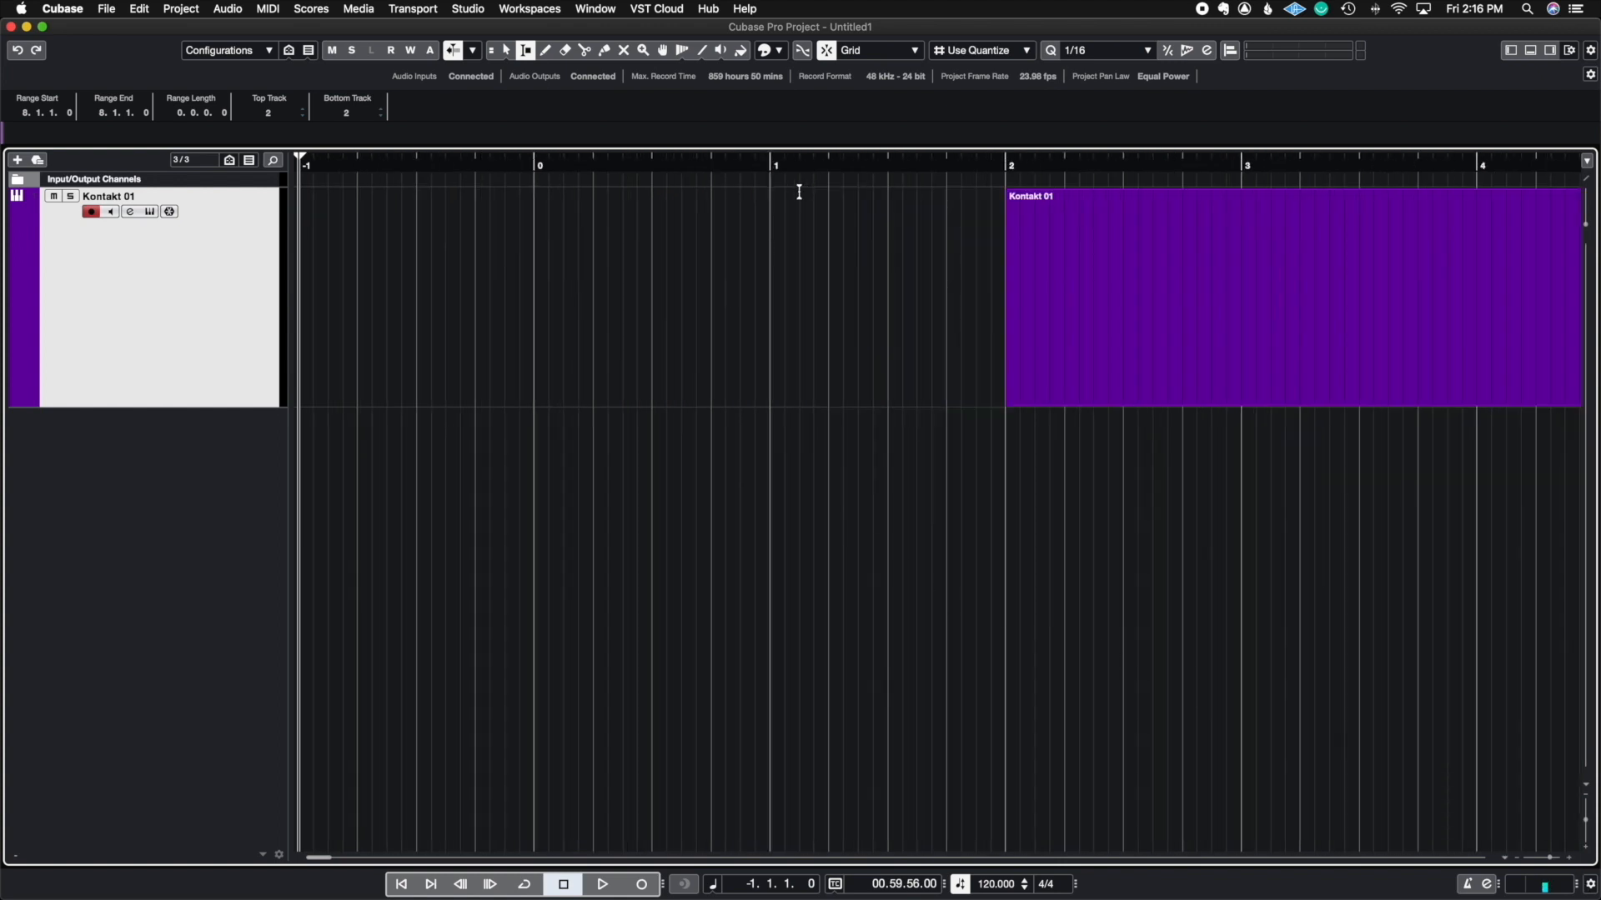
left_click_drag(777, 207, 817, 214)
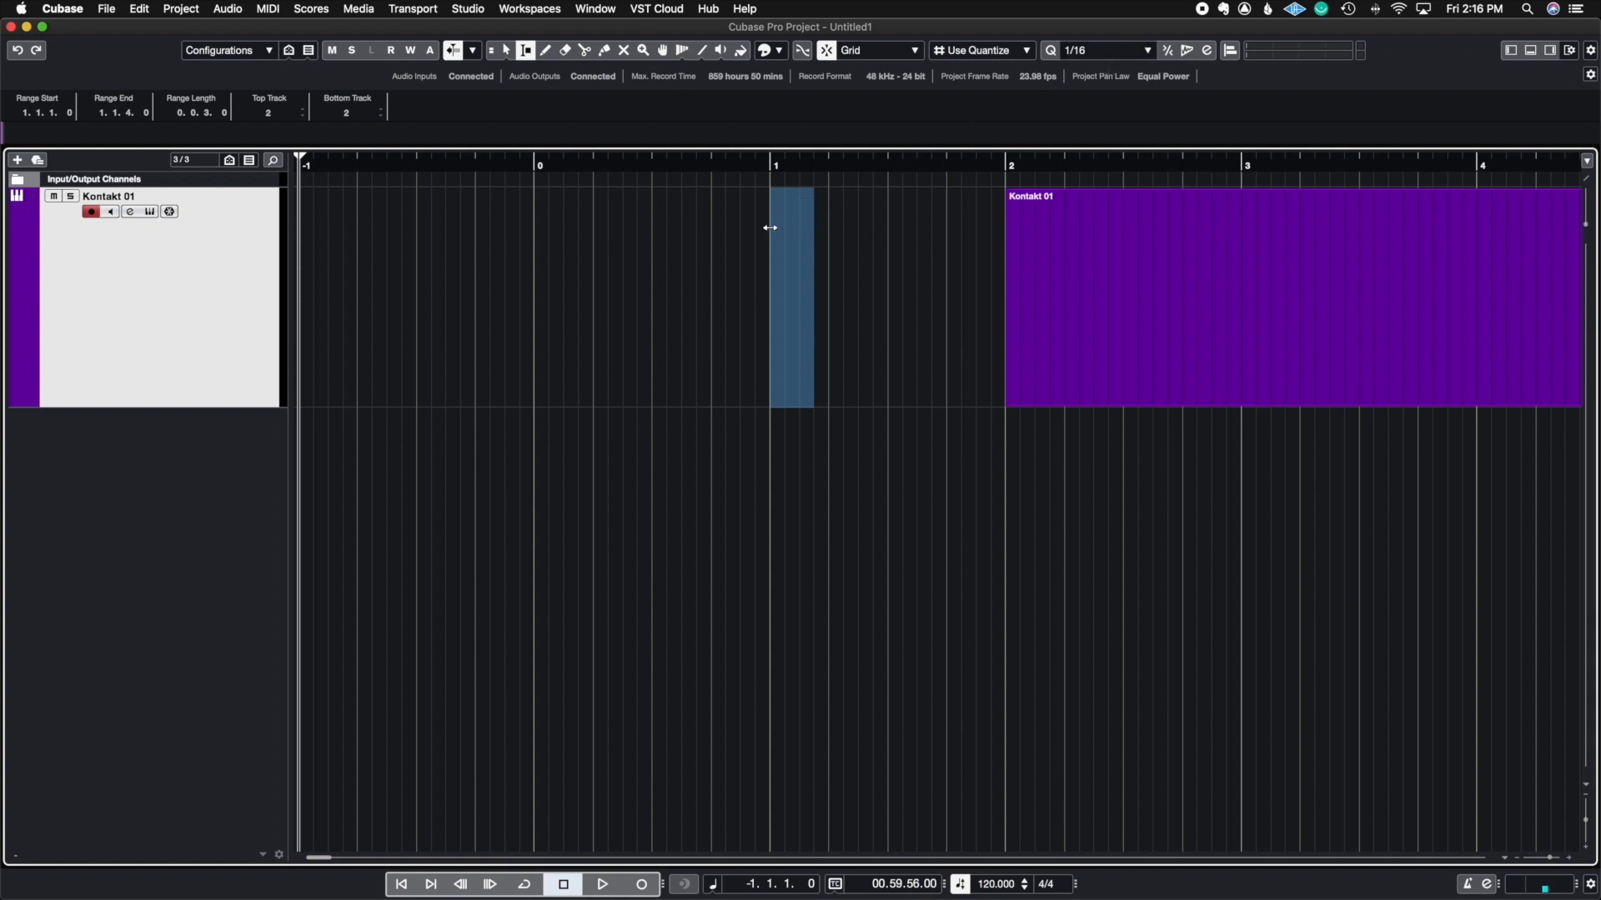
left_click(778, 225)
Step: Set the quantize preset to 1/8 and select the range from 1.1.1.0 to 1.4.3.0 on the Kontakt 01 track
left_click(1135, 55)
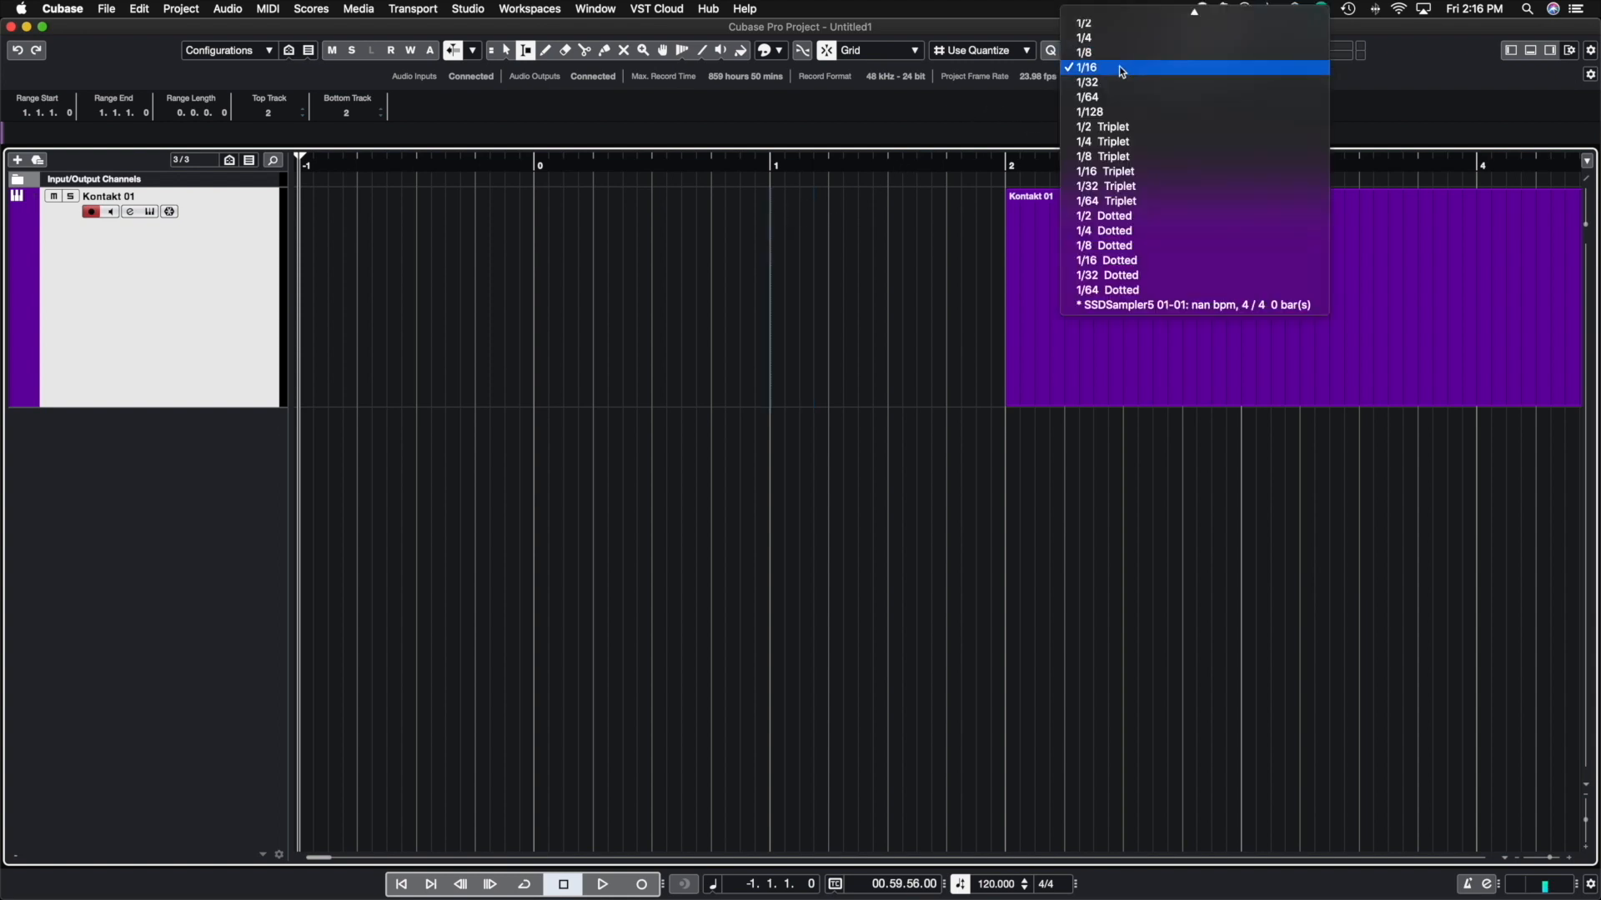
left_click(1118, 55)
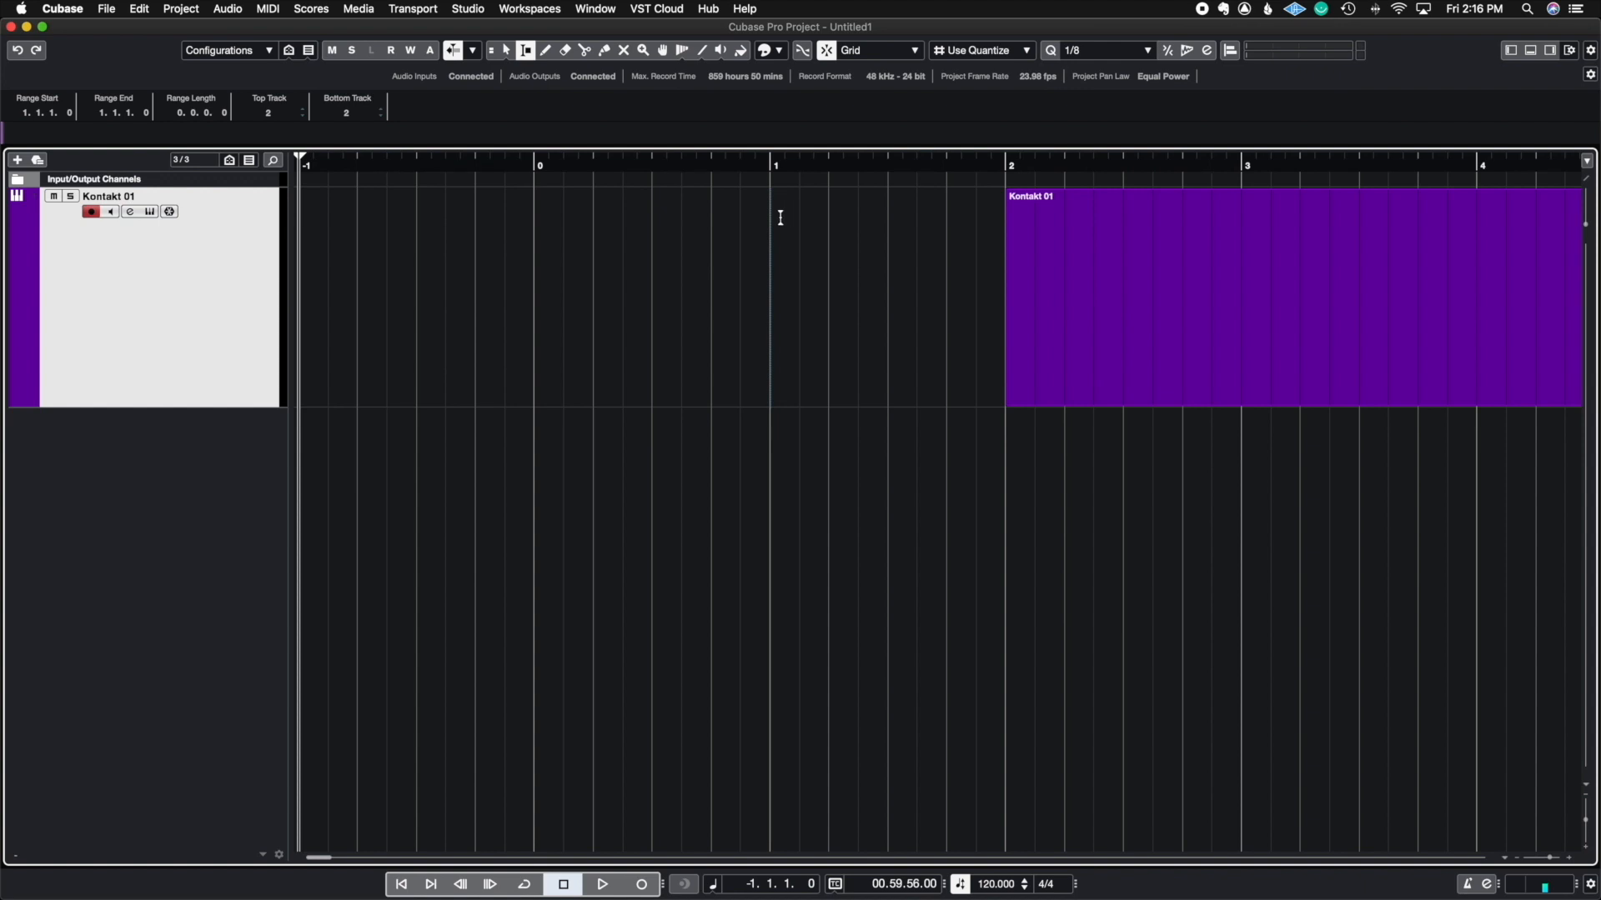
left_click_drag(774, 233, 969, 250)
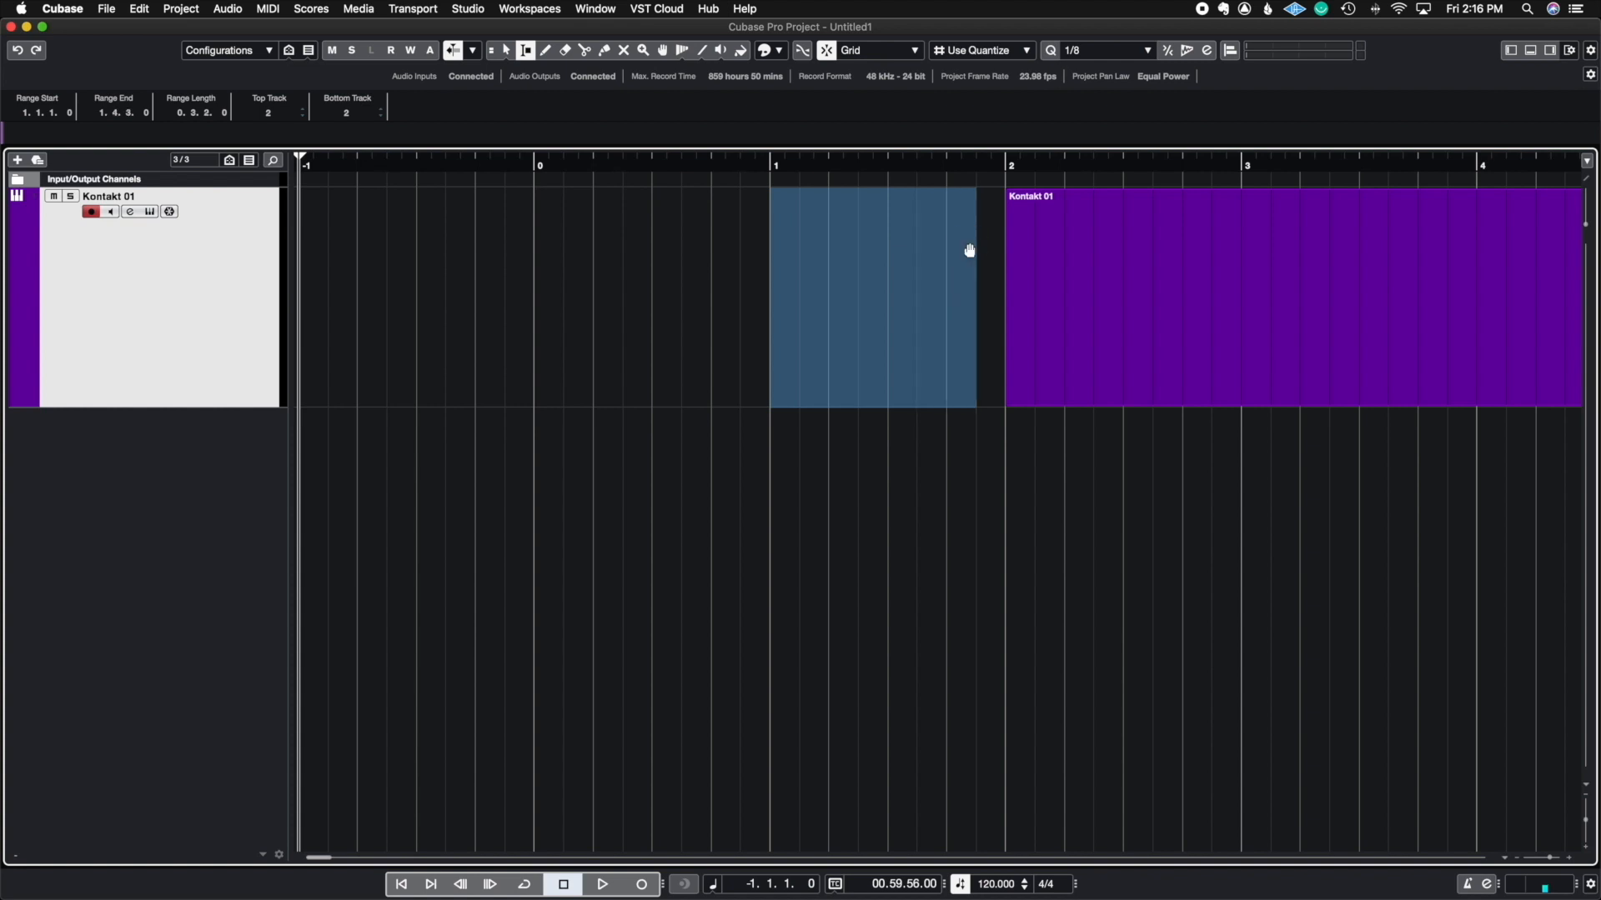
Step: Set the quantize preset to 1/4
left_click(1112, 54)
left_click(1104, 52)
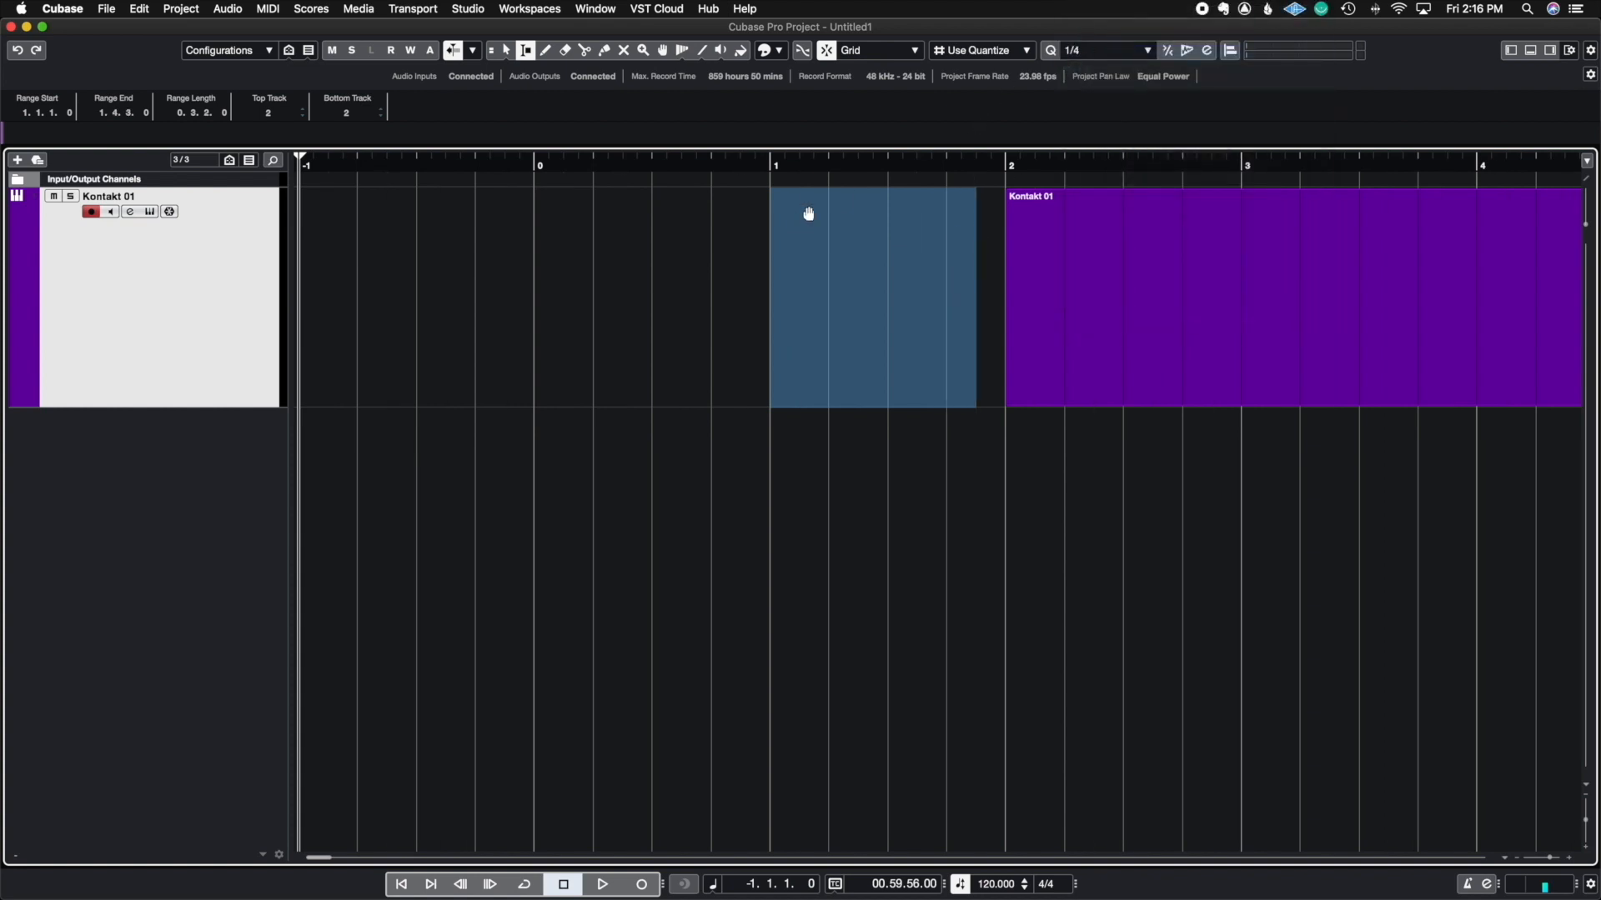
Step: Set the quantize preset to 1/32 and clear the range selection on the Kontakt 01 track
left_click(1008, 55)
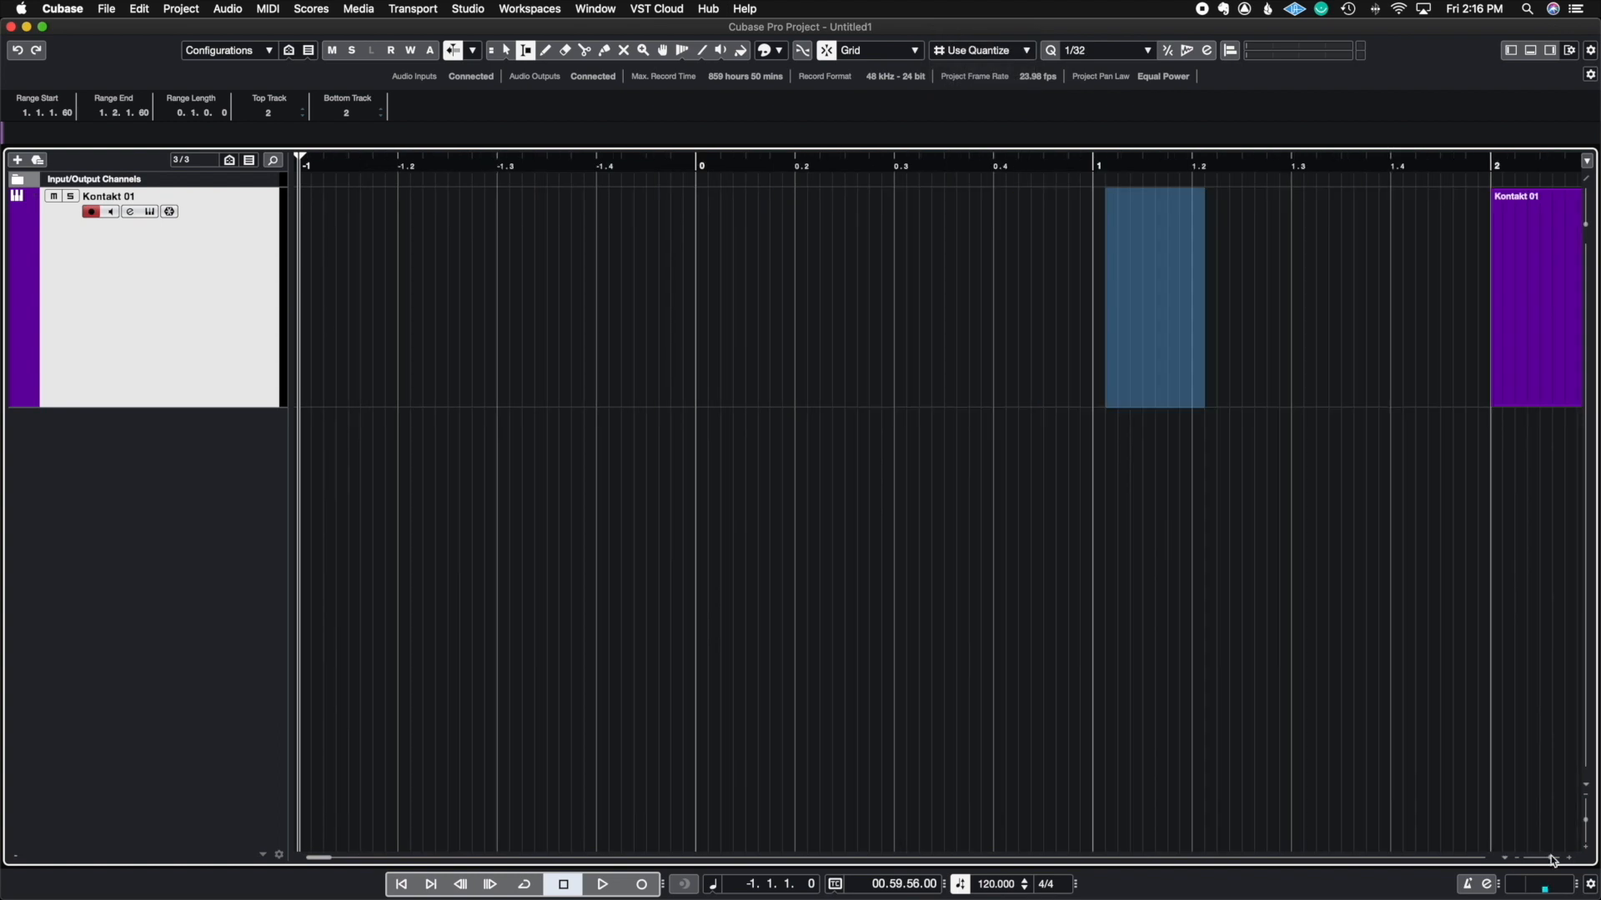
left_click_drag(1556, 858, 1544, 859)
left_click(986, 547)
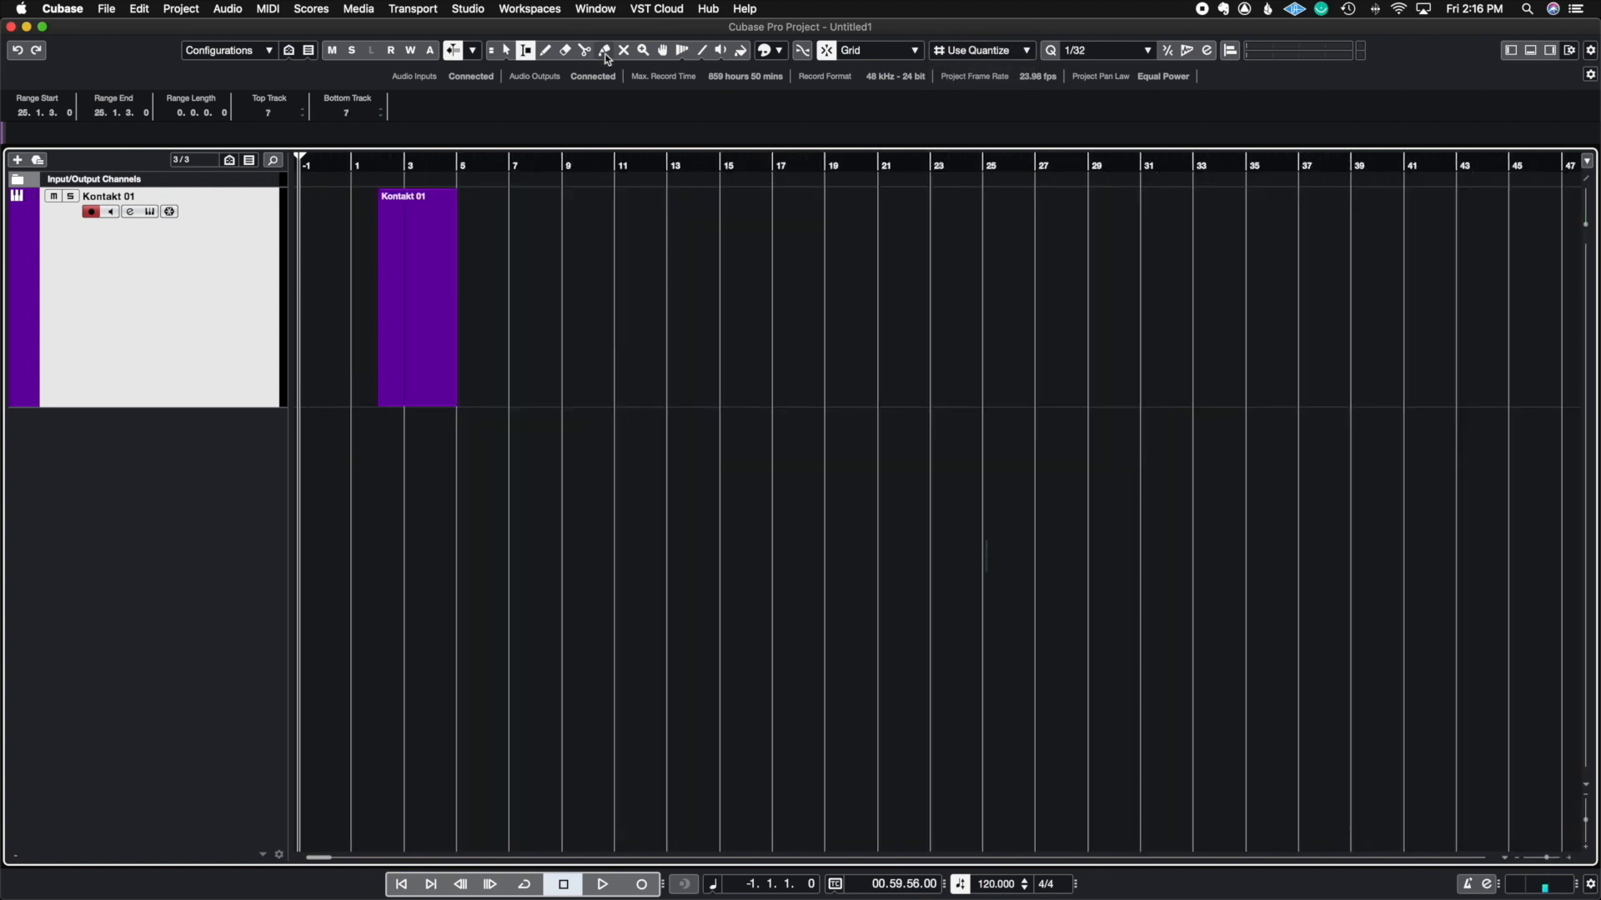
Step: Draw a part from about 6.4.3.60 to 27.3.2.0 on the Kontakt 01 track with the Draw tool and deselect it
left_click(562, 51)
left_click(546, 51)
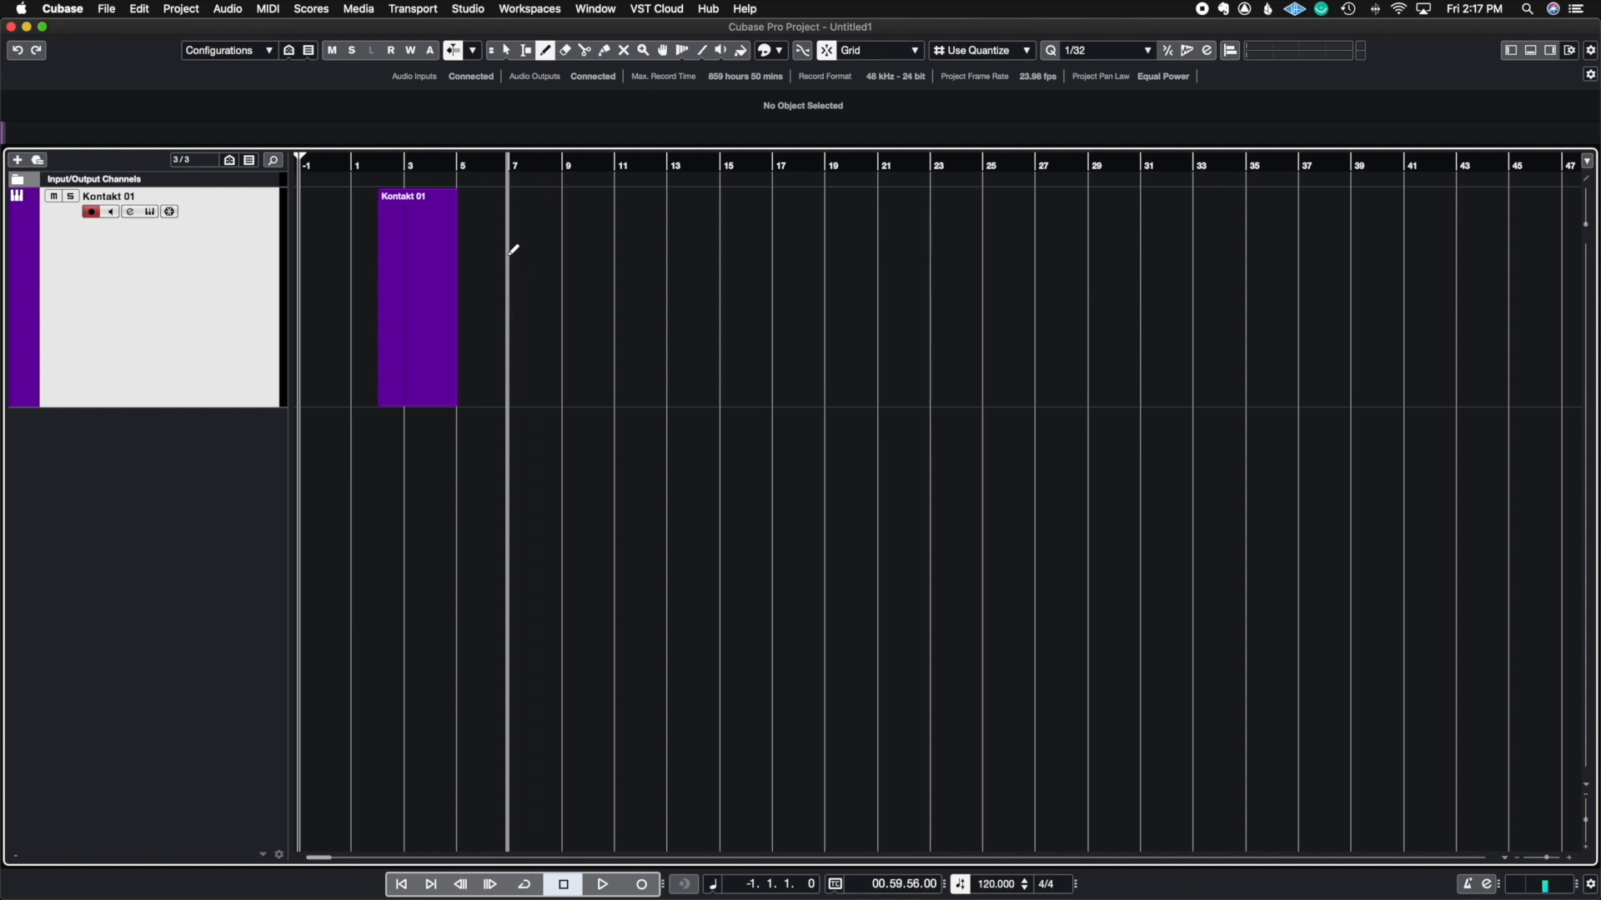
left_click_drag(512, 252, 1054, 327)
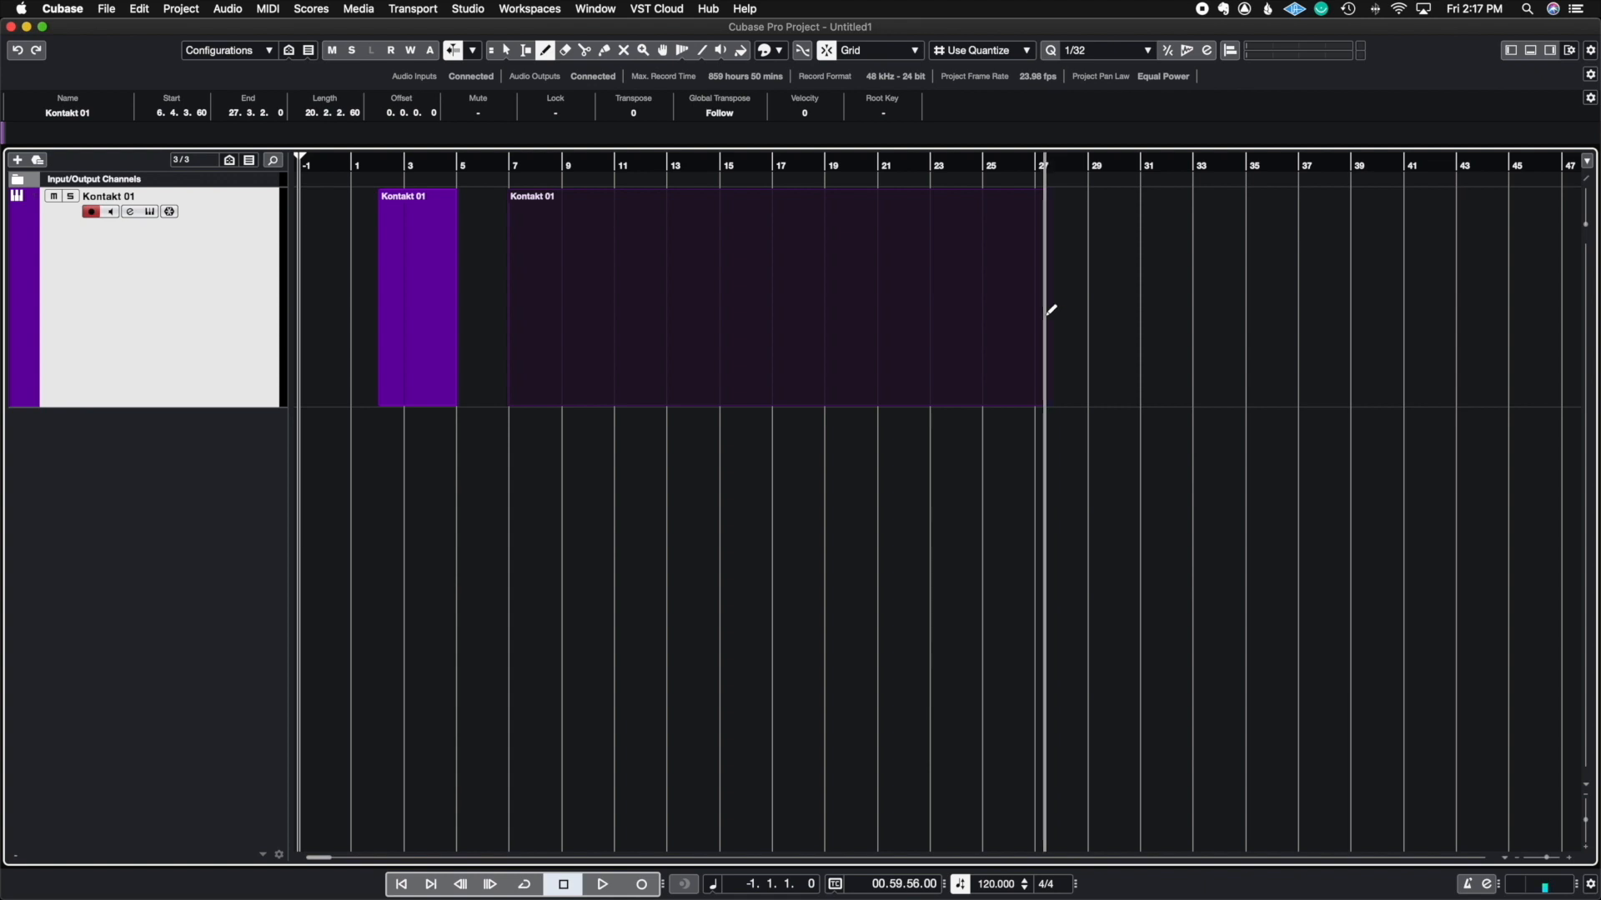
right_click(1003, 265)
left_click(998, 267)
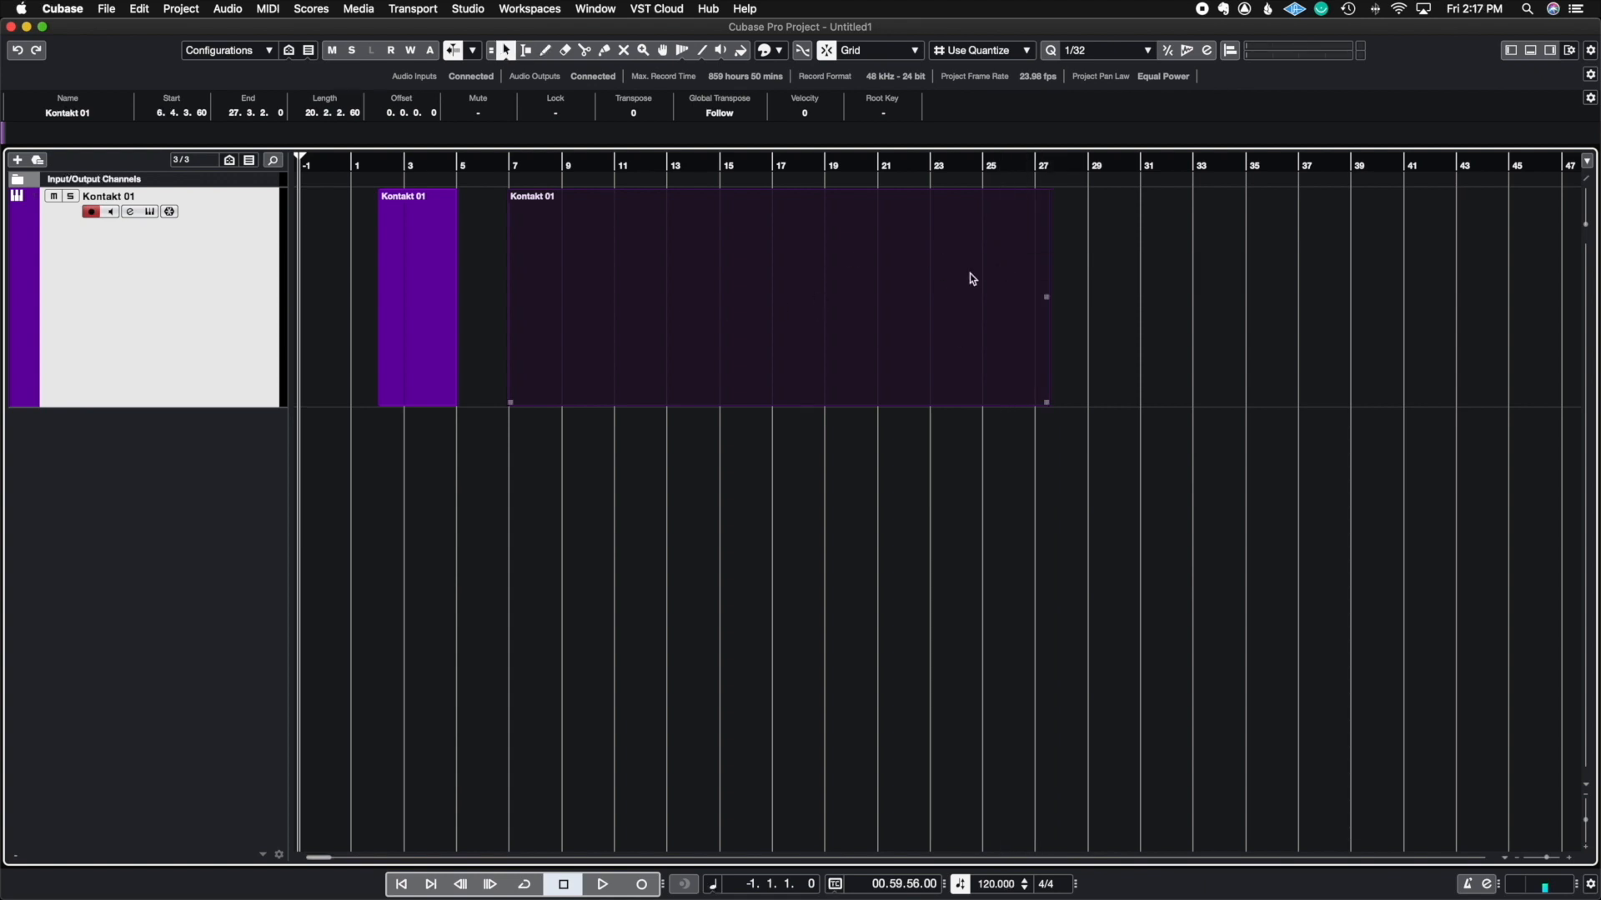
left_click(941, 519)
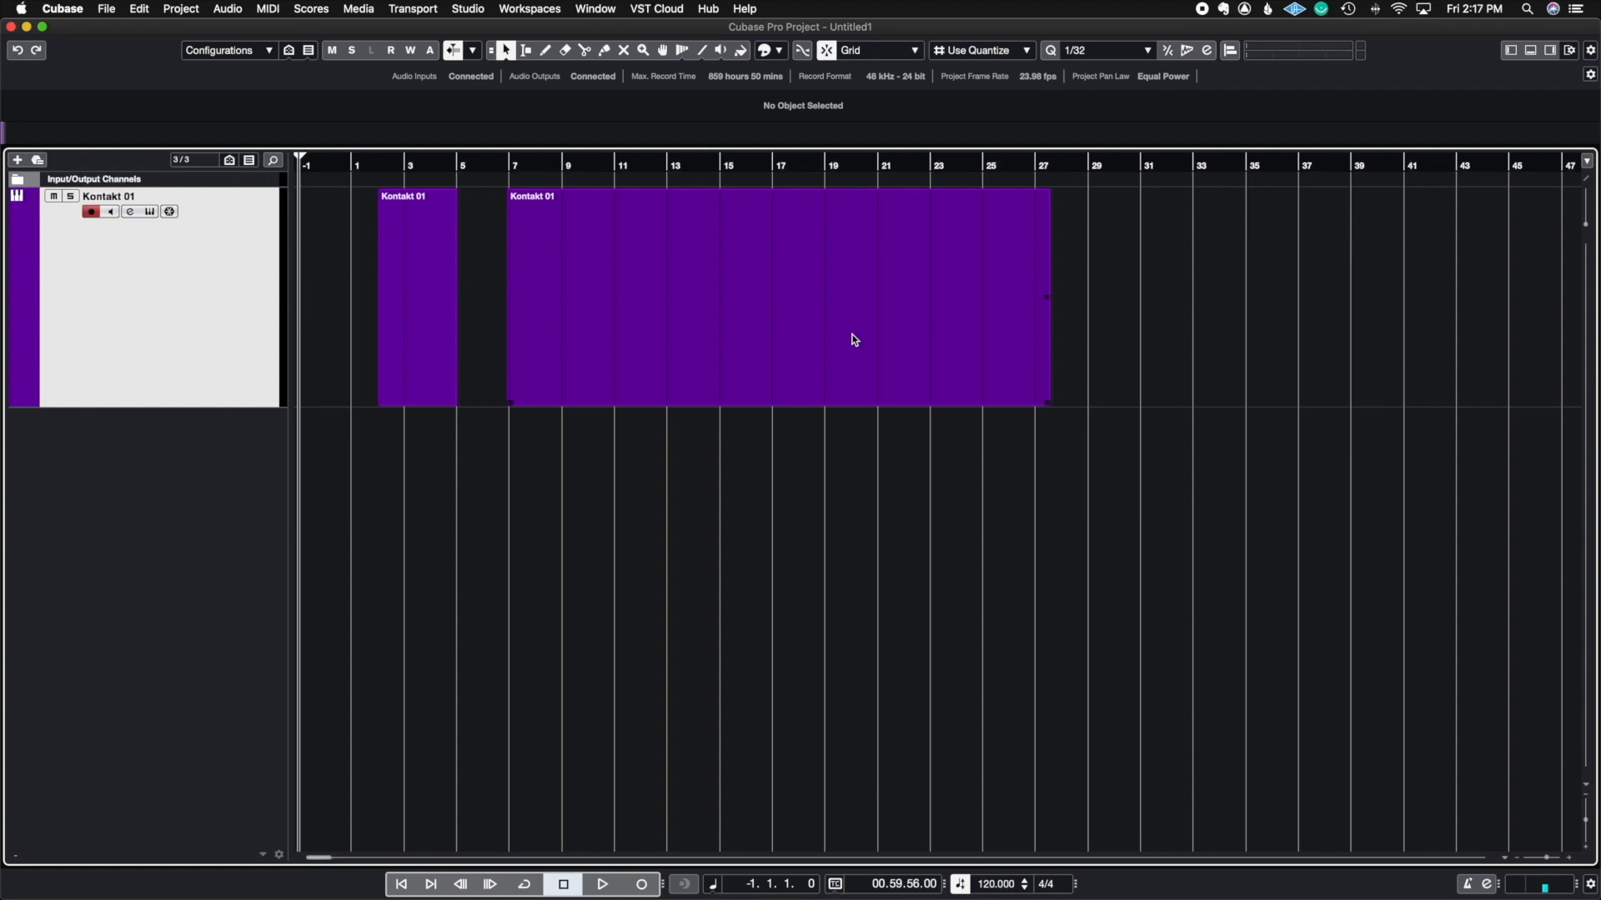
Step: Erase both parts on the Kontakt 01 track with the Erase tool
left_click(564, 51)
left_click(800, 274)
left_click(417, 275)
left_click(584, 51)
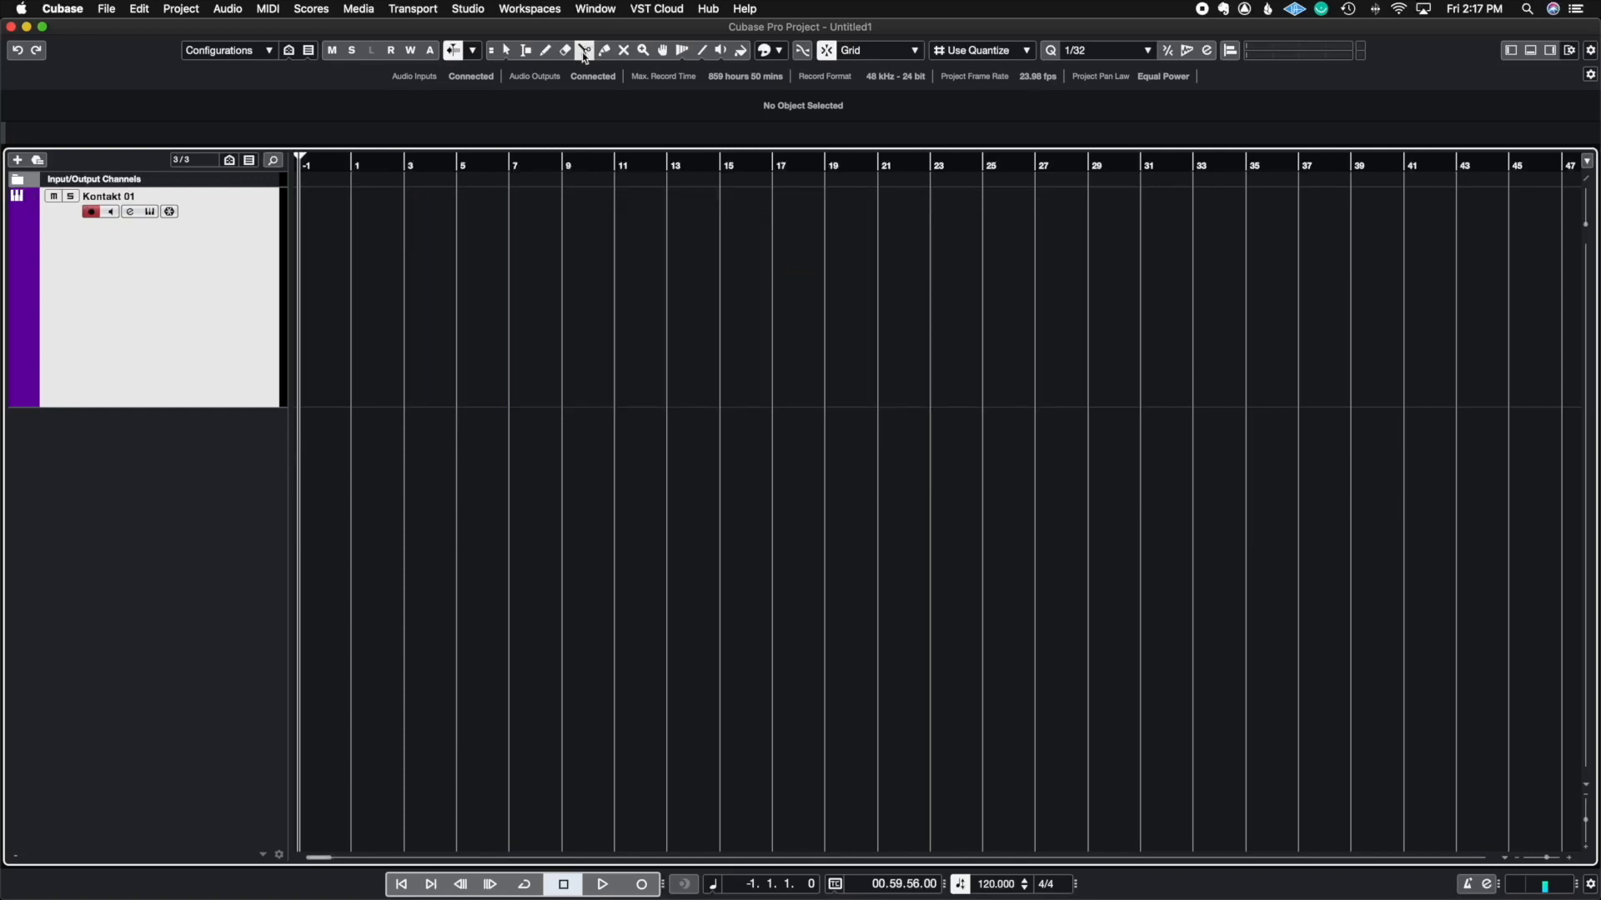
right_click(501, 229)
left_click(542, 228)
left_click_drag(521, 253, 889, 314)
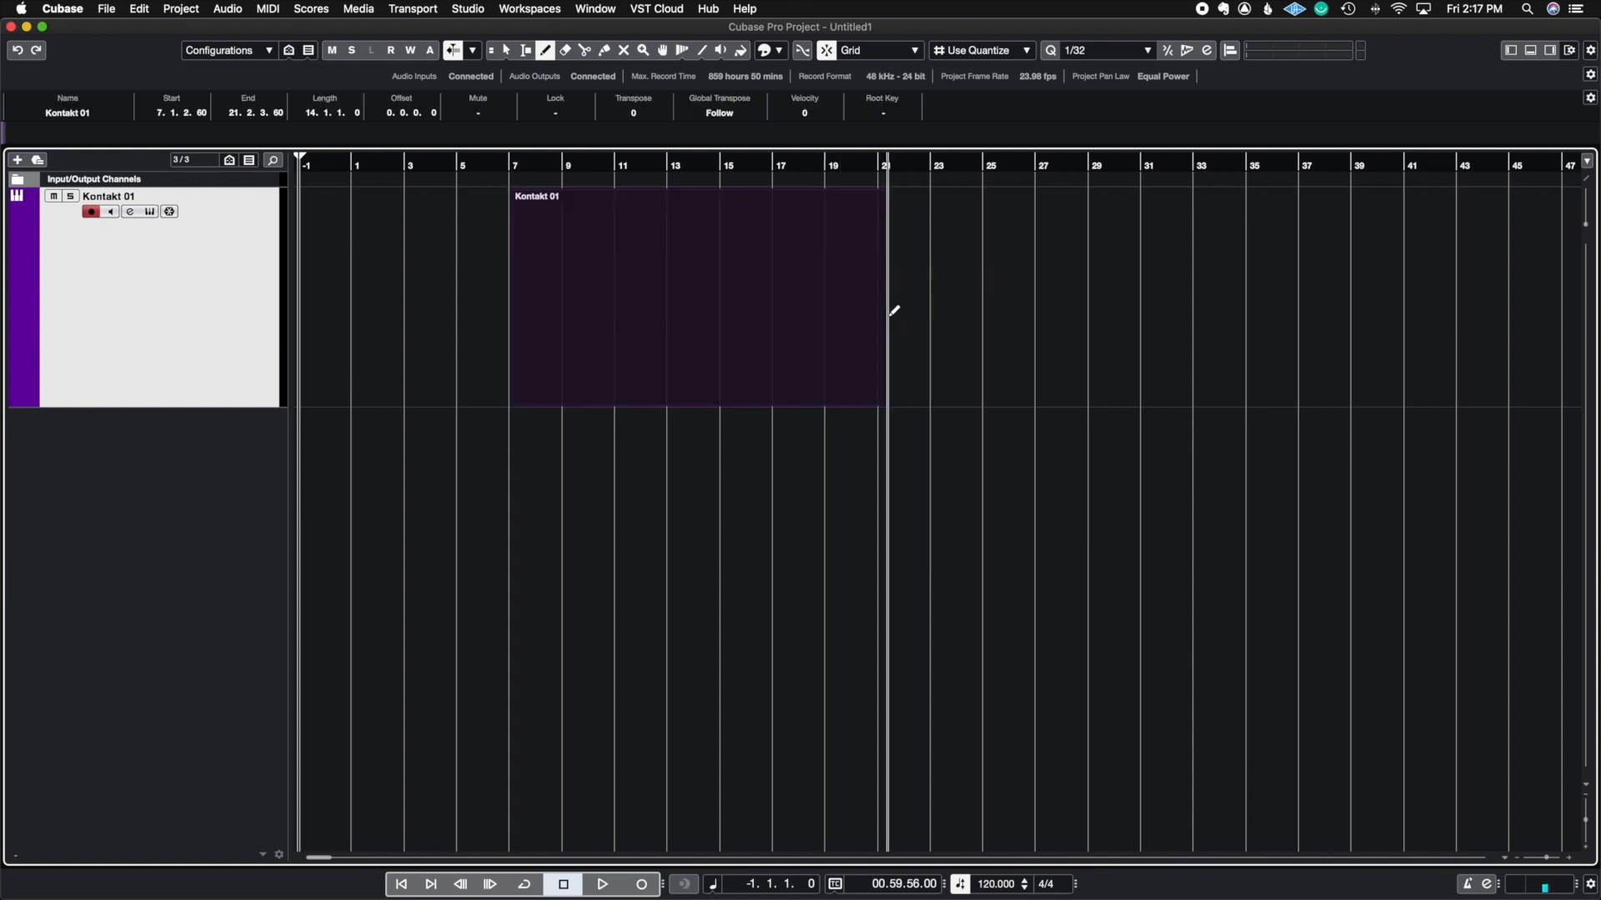
key("super+z")
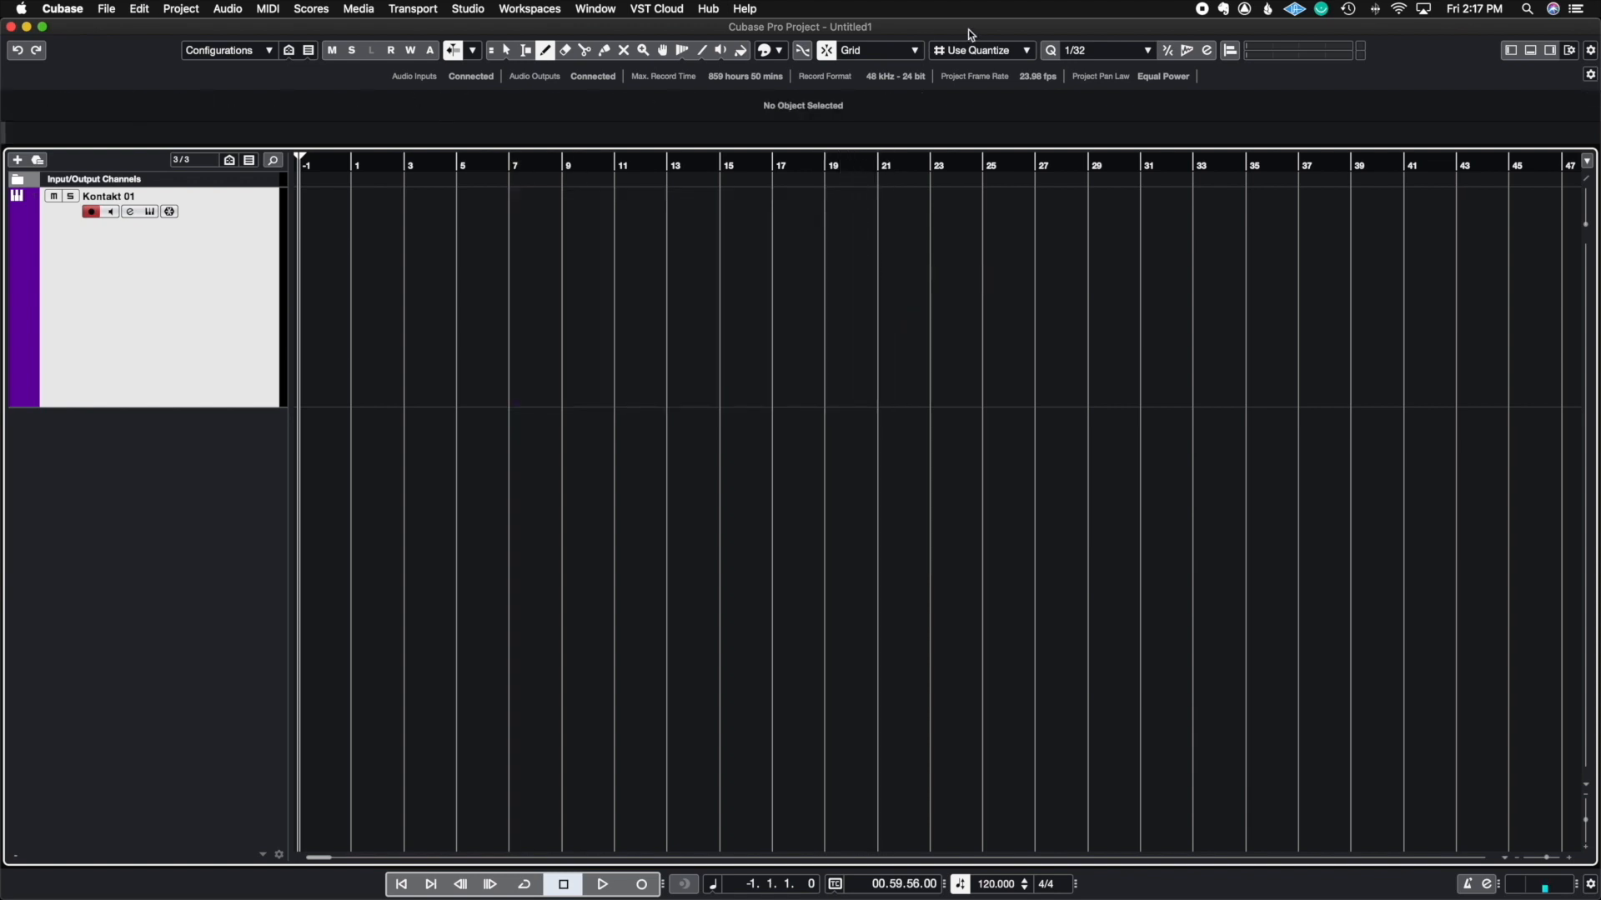
Step: Set the grid type to Bar and draw a part from bar 1 to bar 9 on the Kontakt 01 track
left_click(959, 50)
left_click(956, 40)
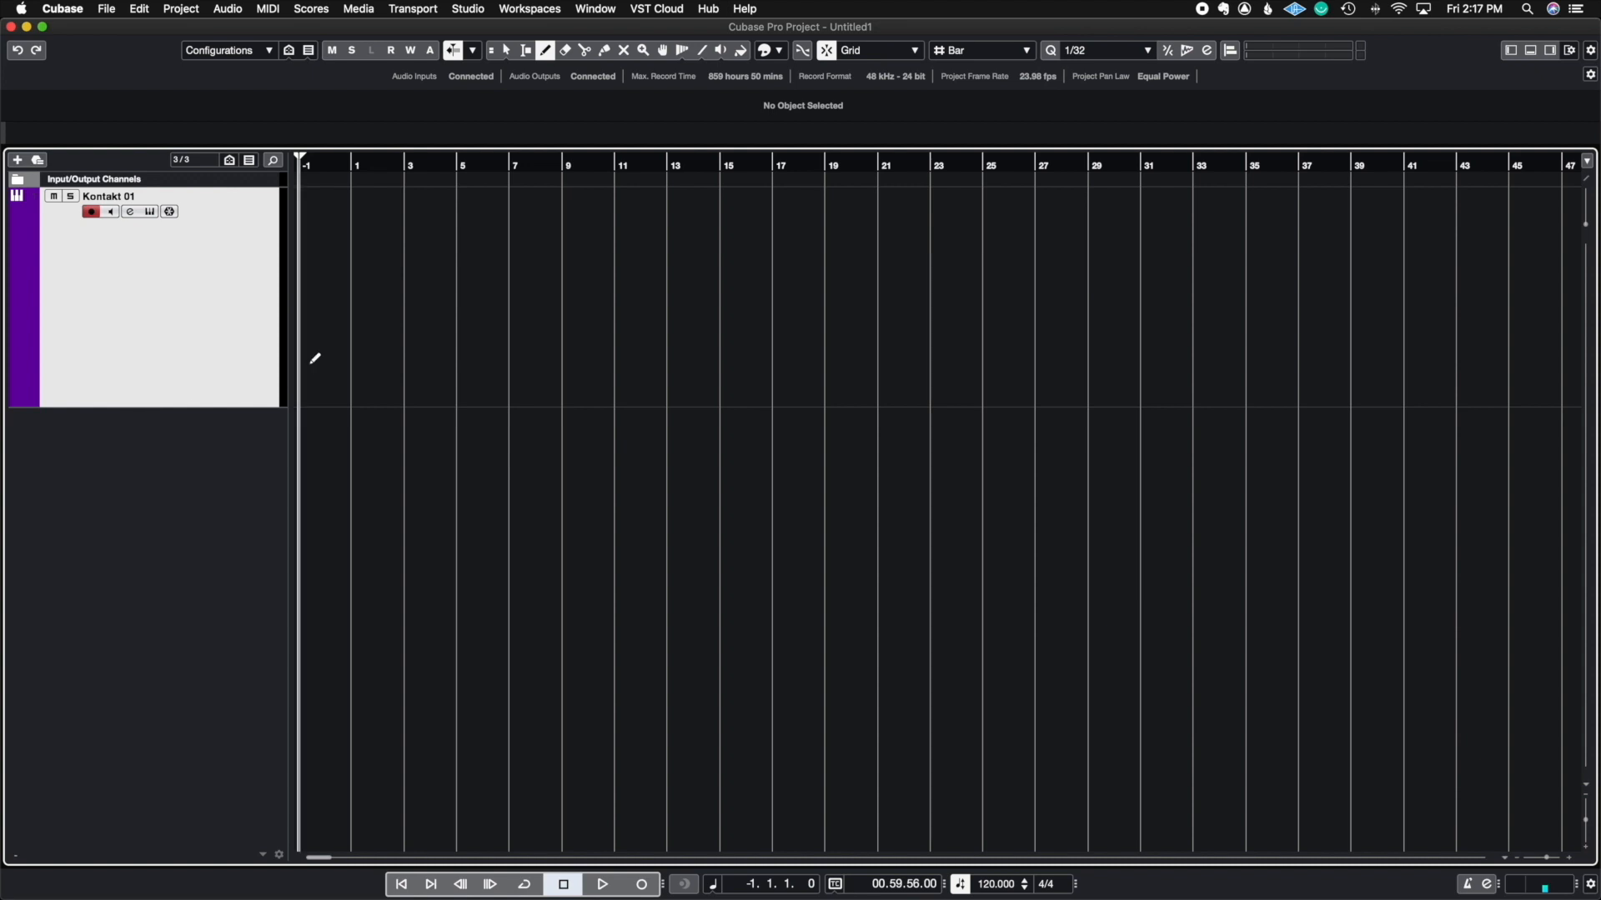
key("h")
key("h")
key("h")
key("g")
key("g")
key("g")
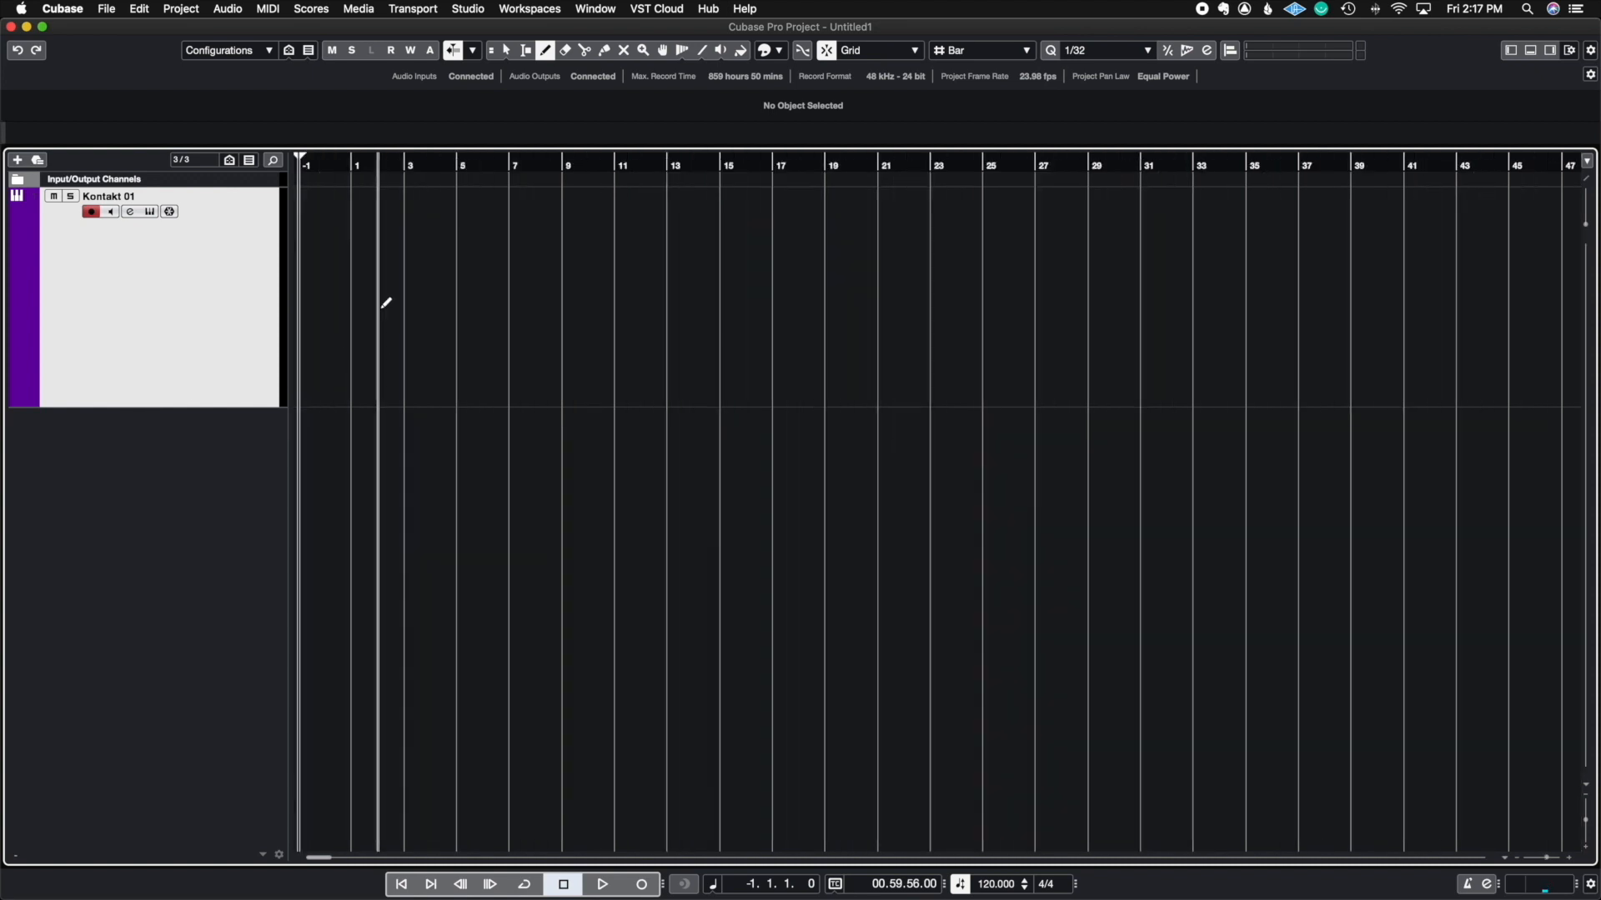
left_click_drag(360, 296, 565, 291)
key("1")
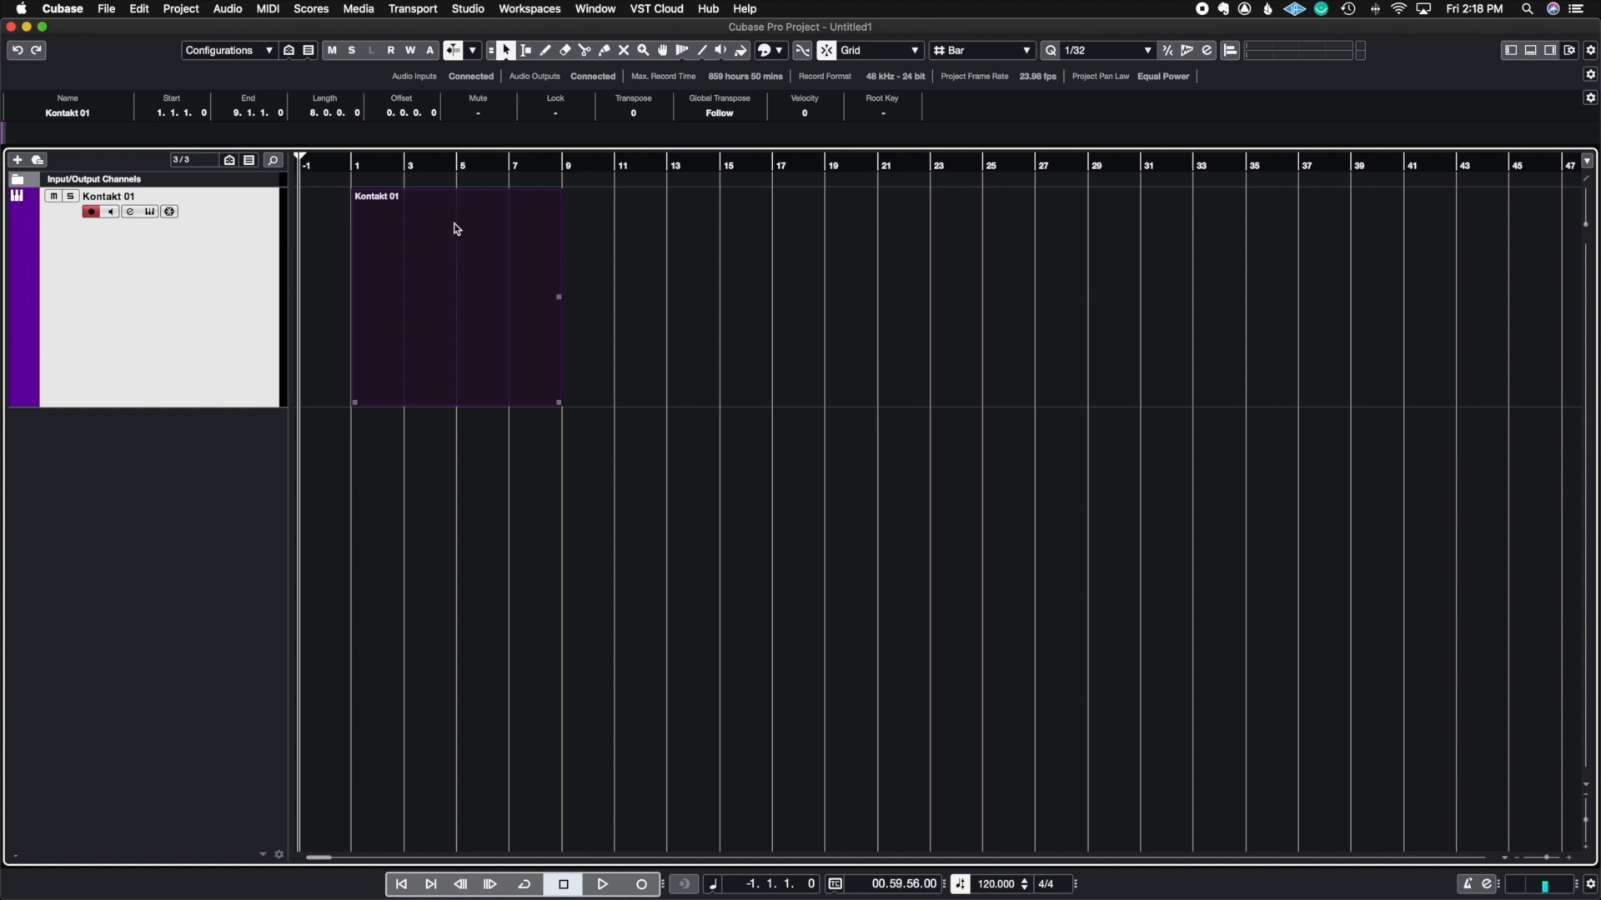
Step: Split the Kontakt 01 part at bar 5 with the Split tool and clear the selection
right_click(690, 309)
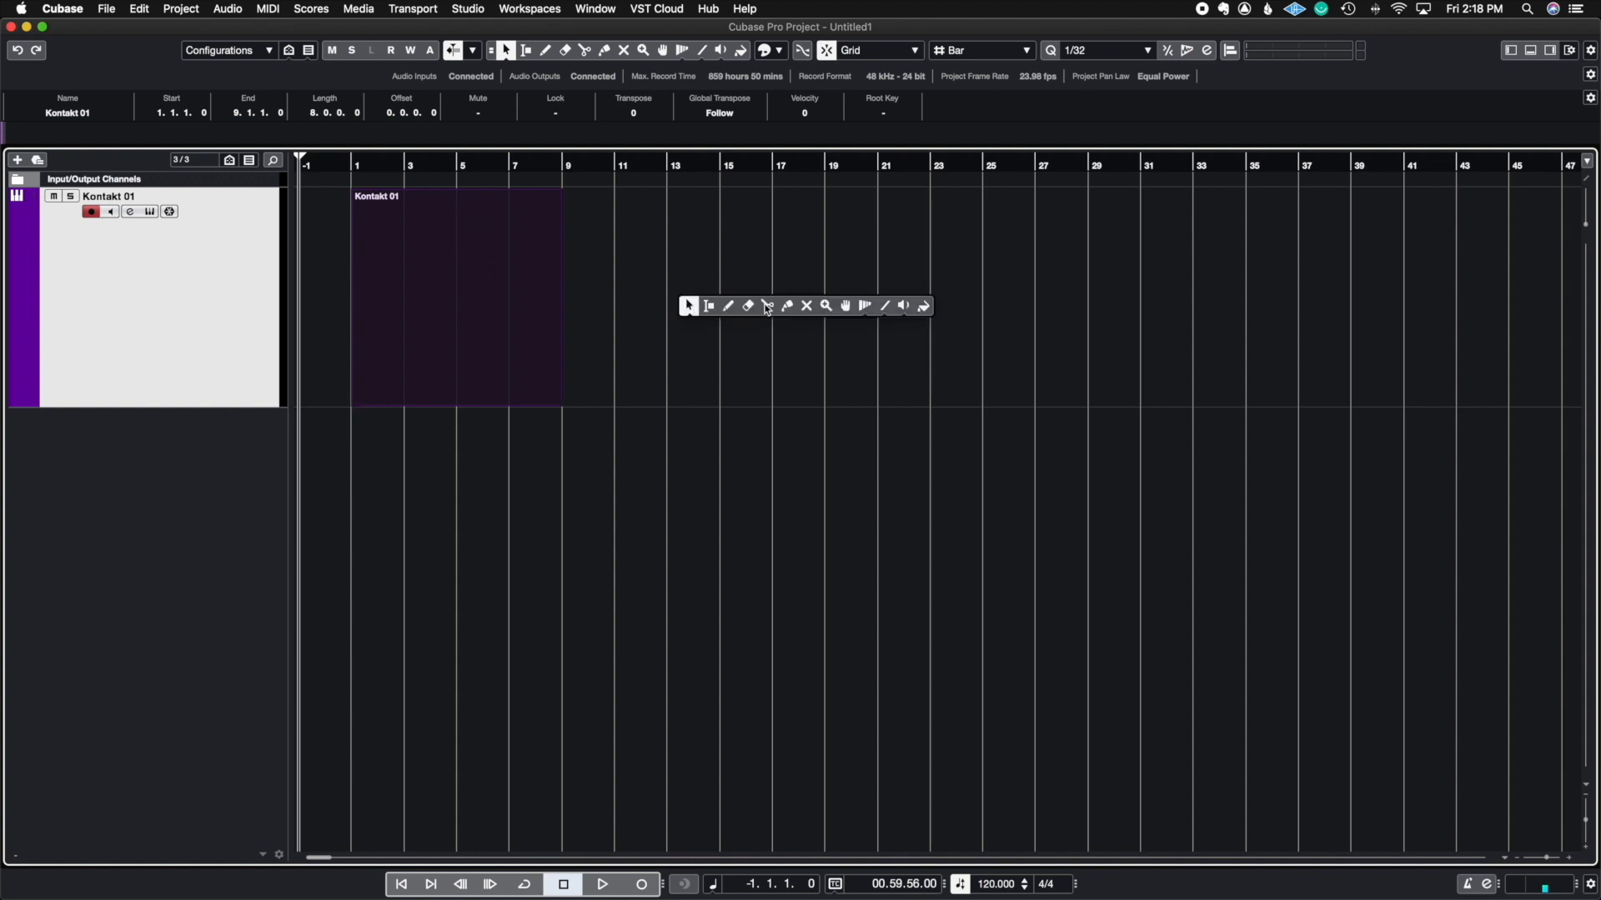
left_click(766, 308)
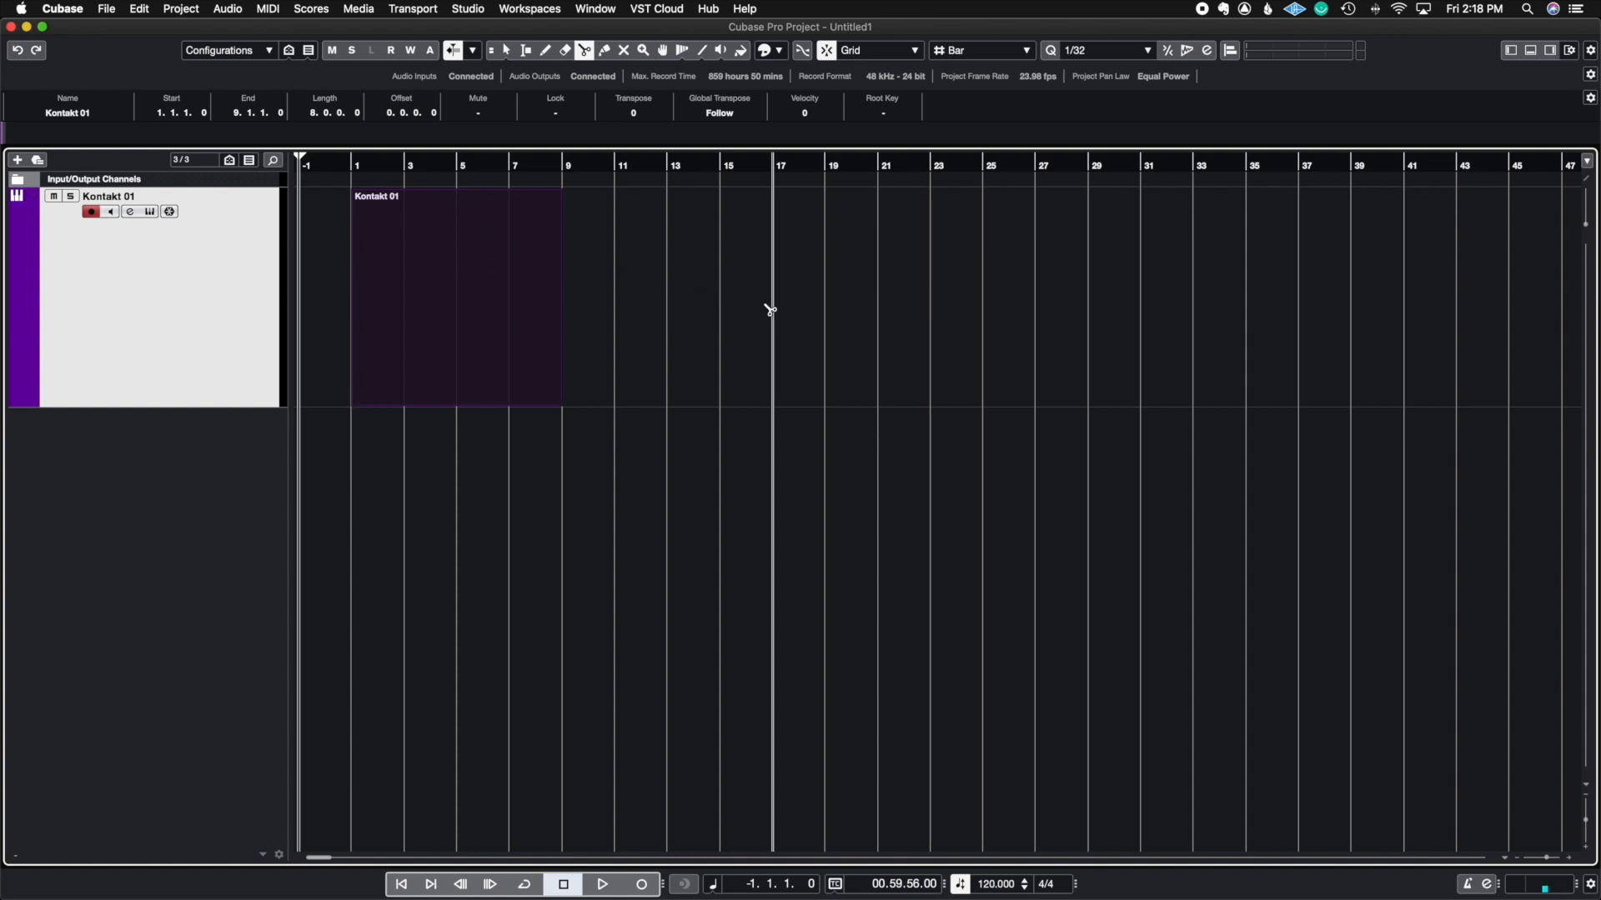
left_click(464, 250)
key("1")
left_click(707, 267)
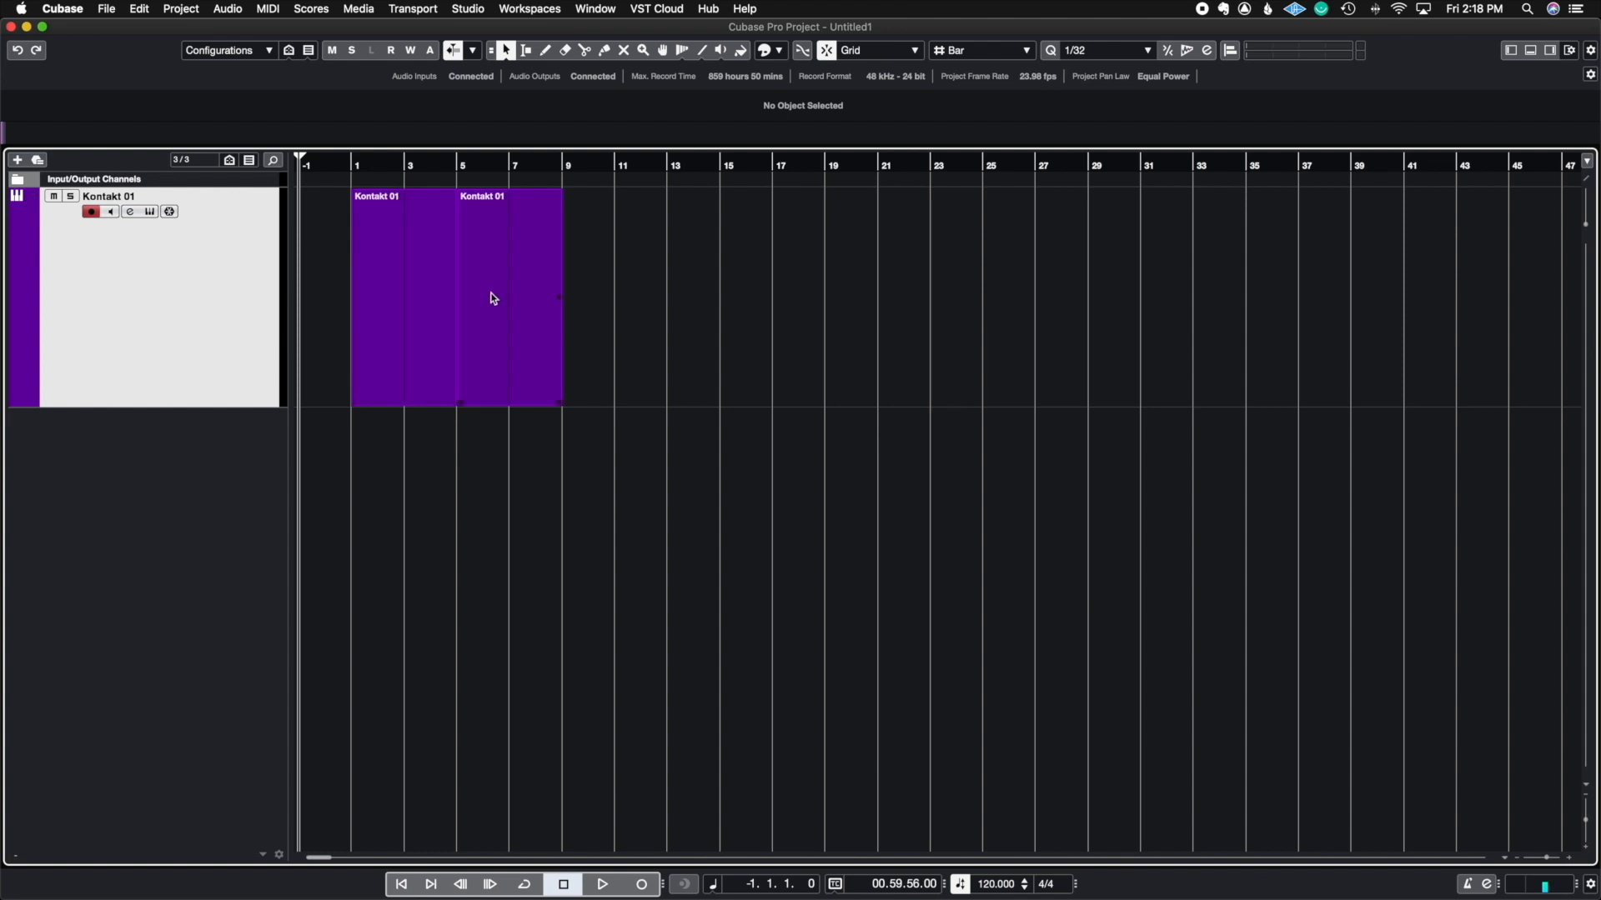
Step: Split the two Kontakt 01 parts at bars 7 and 3, then select all four parts and deselect them
right_click(647, 306)
left_click(727, 307)
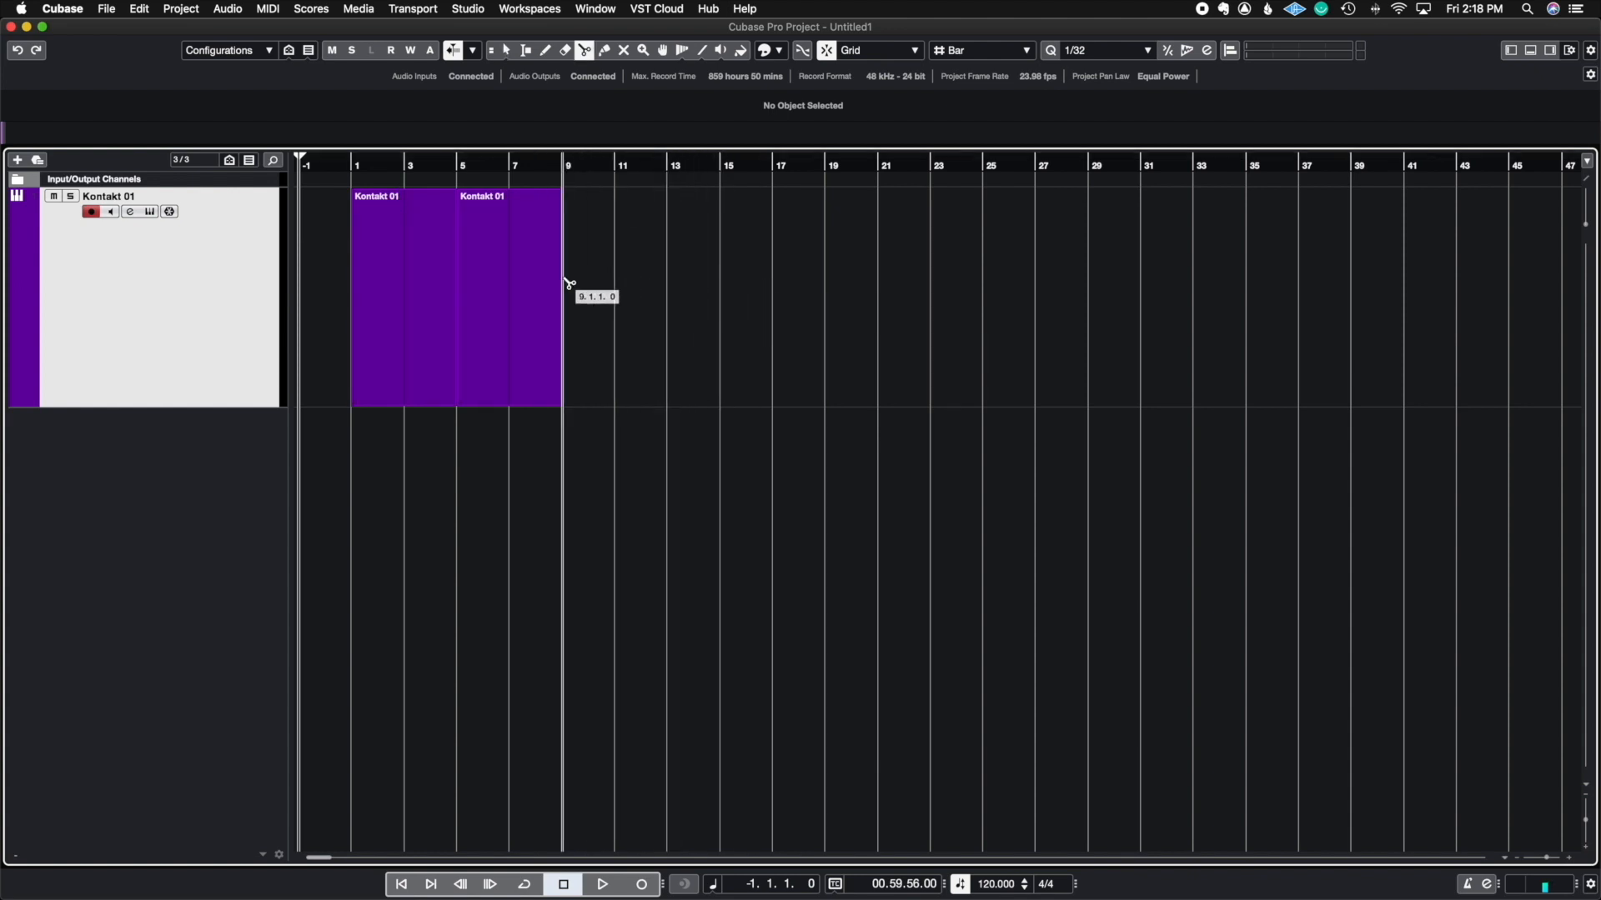
left_click(517, 278)
left_click(411, 279)
key("1")
left_click_drag(579, 298, 312, 338)
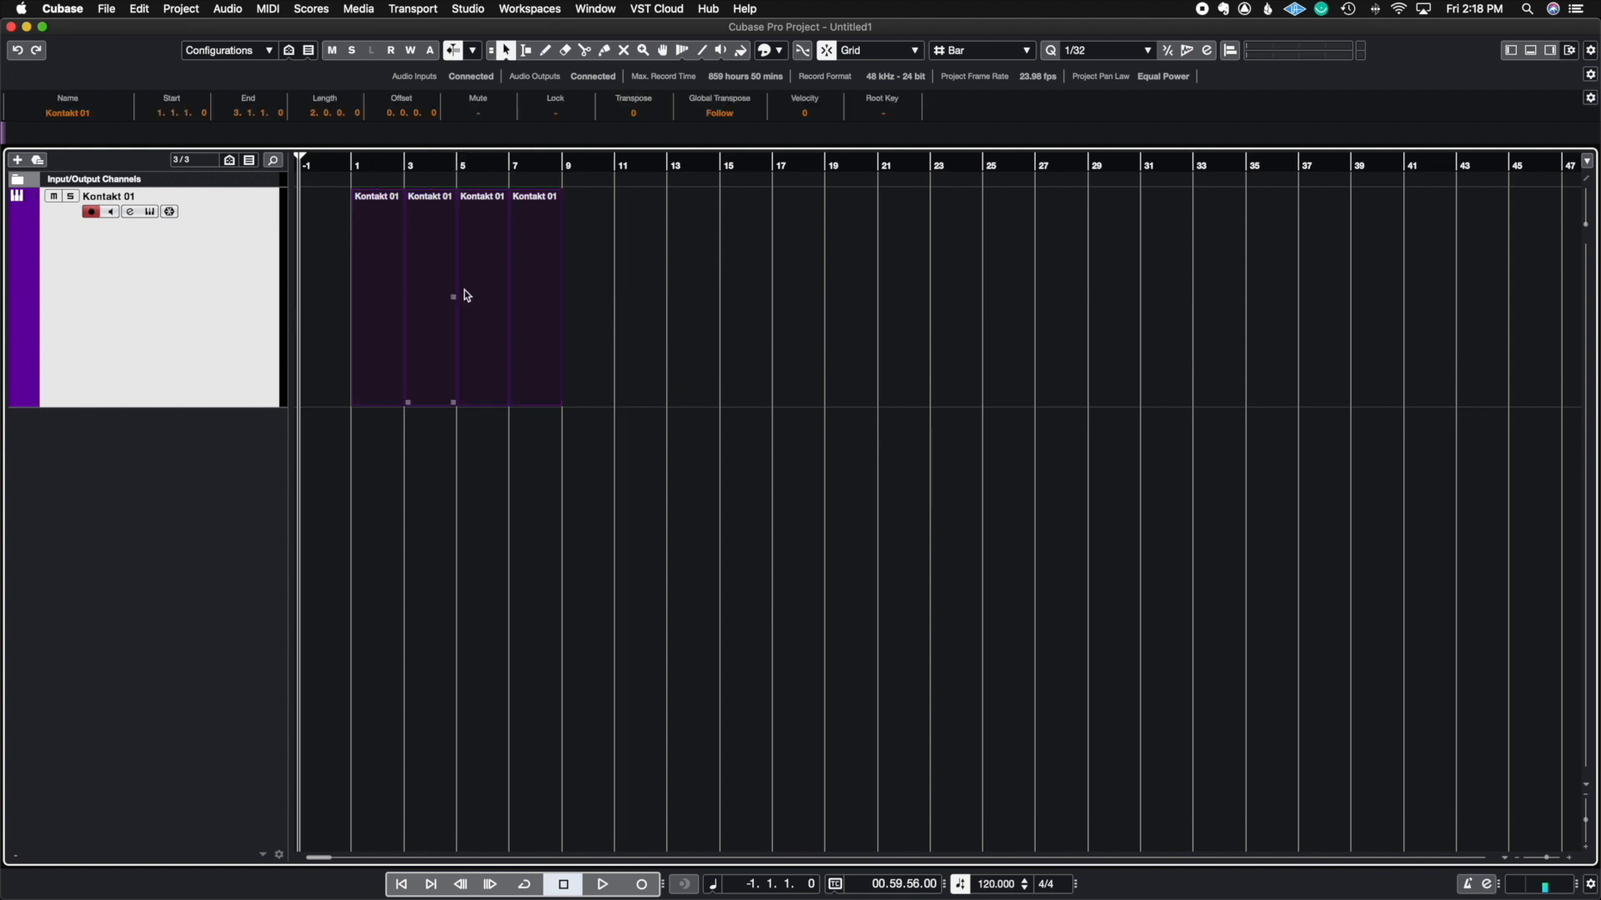
left_click(597, 324)
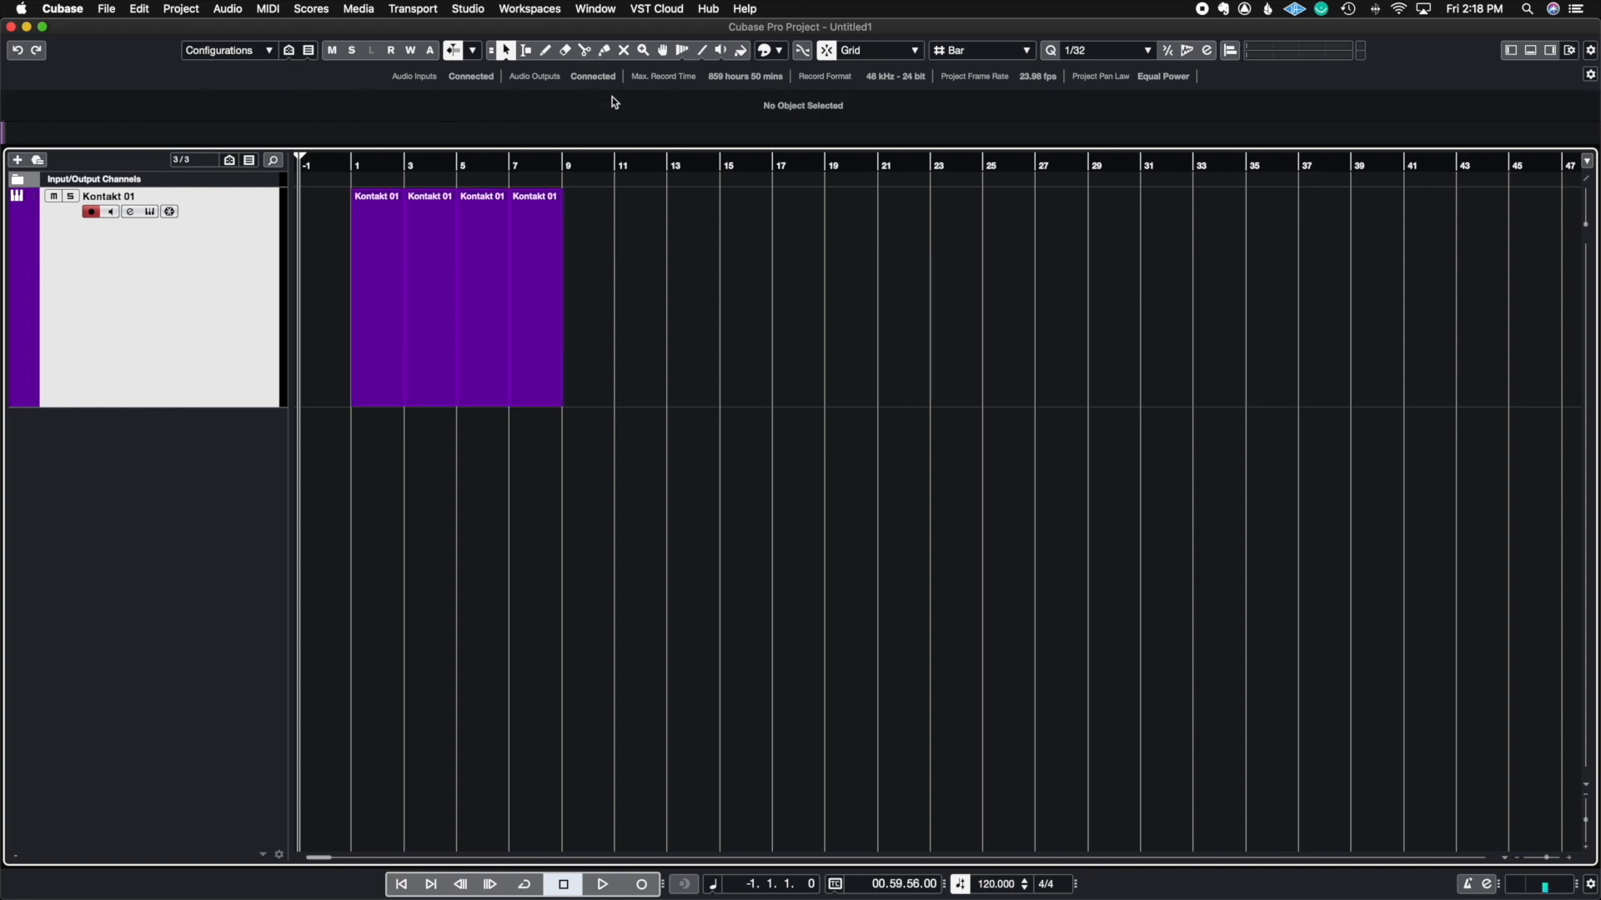
Step: Glue the four Kontakt 01 parts into a single part one join at a time with the Glue tool
left_click(603, 51)
left_click(477, 288)
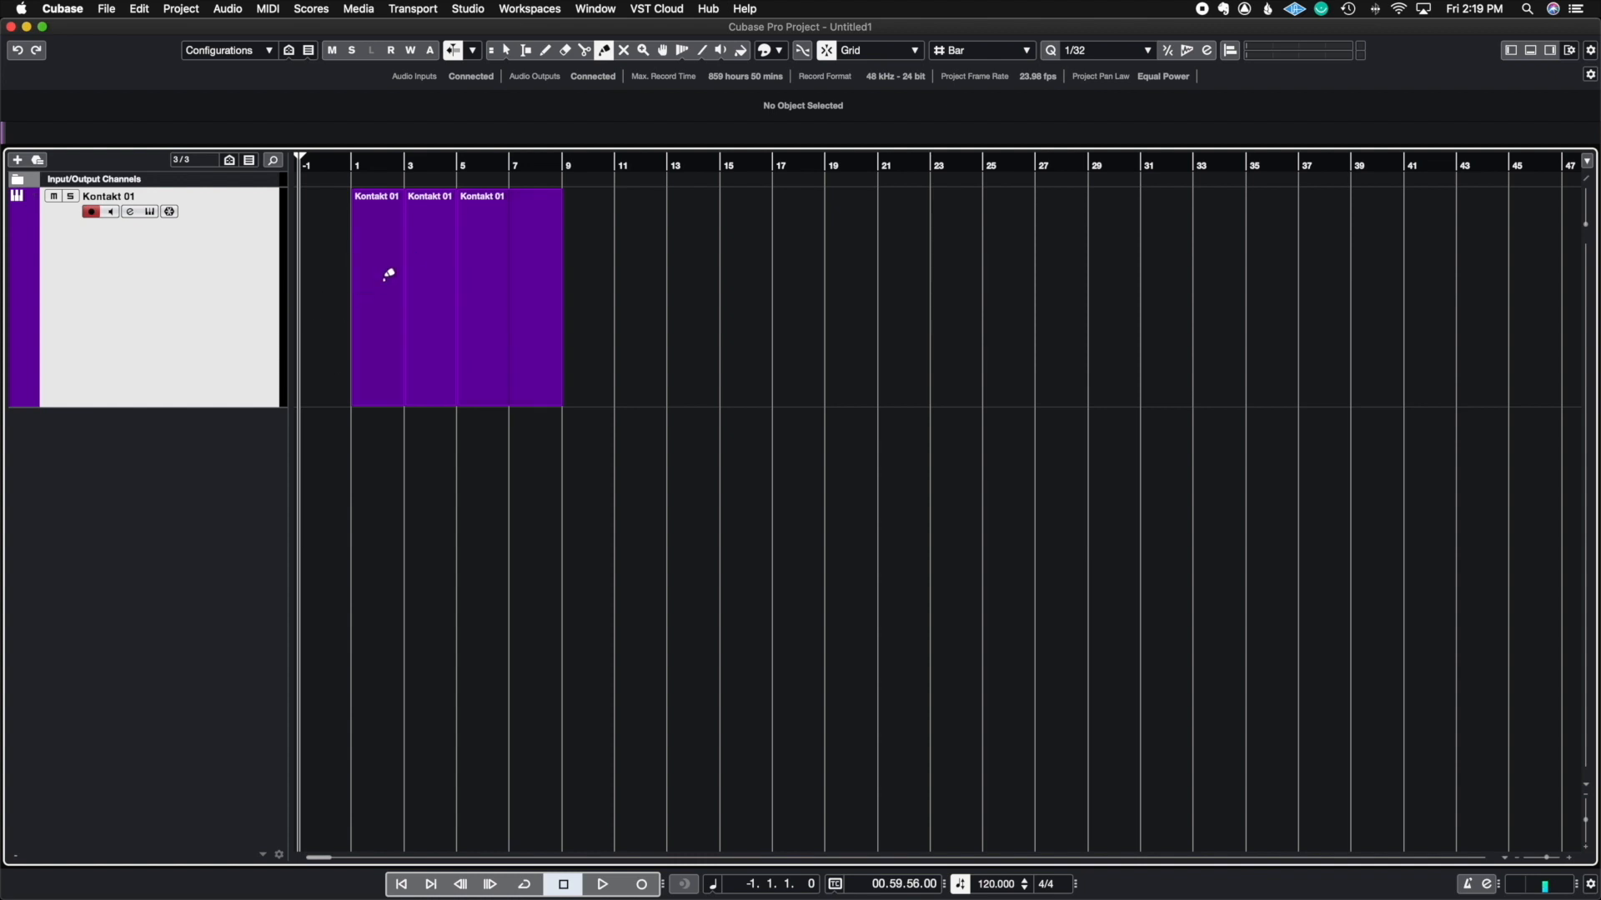
left_click(376, 227)
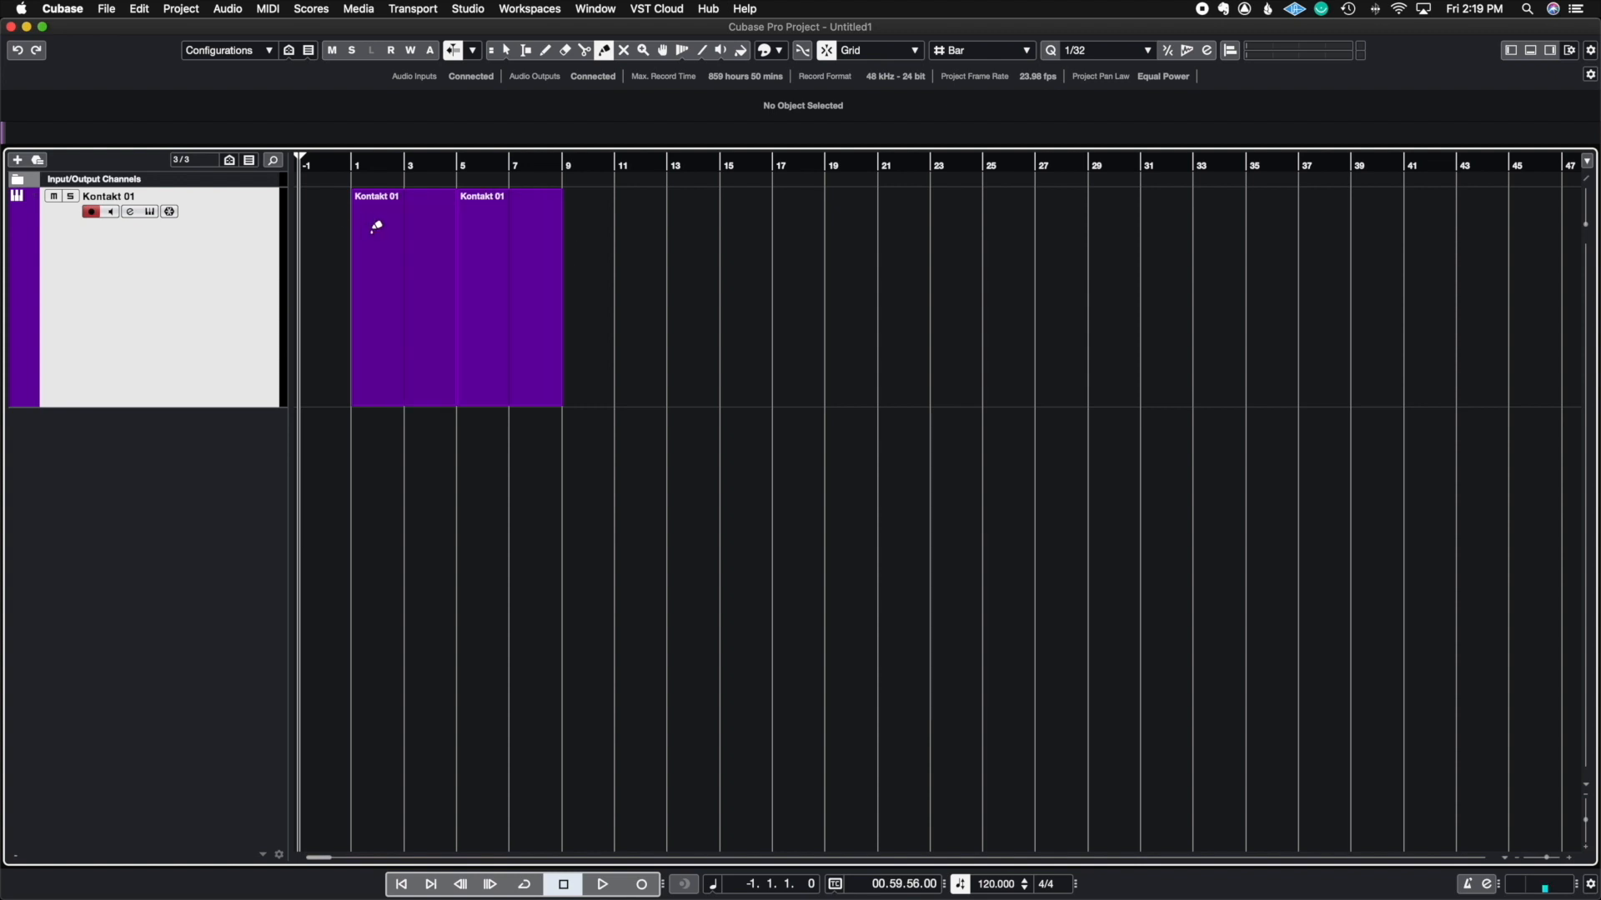
left_click(411, 257)
Step: Split the Kontakt 01 part again at bars 7, 5 and 3
right_click(636, 333)
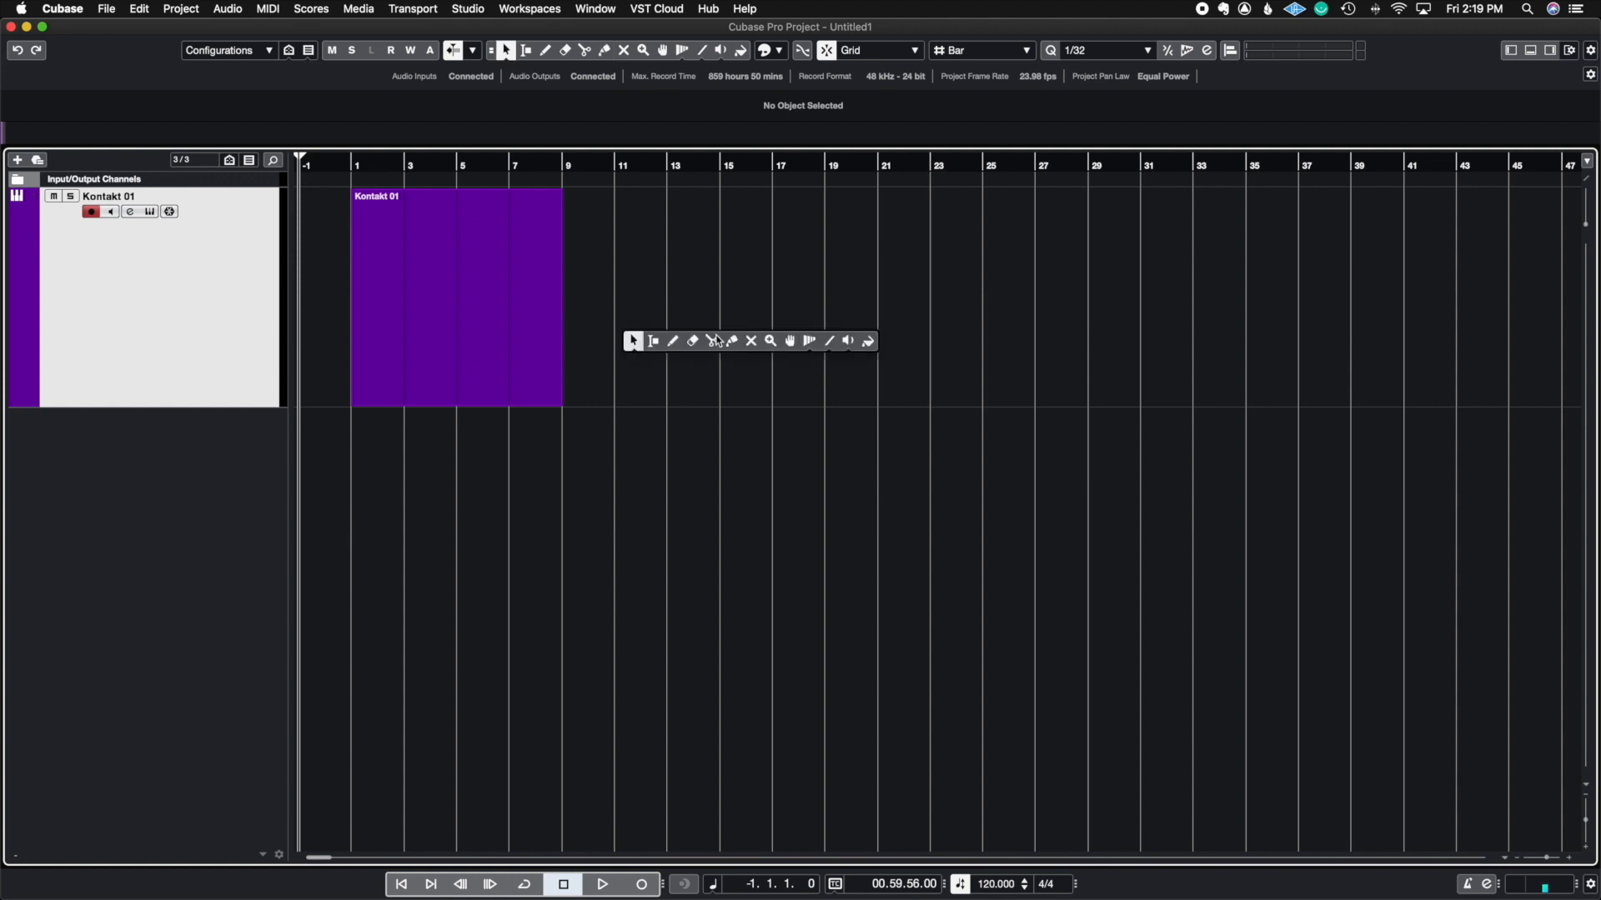
left_click(717, 338)
left_click(512, 288)
left_click(460, 288)
left_click(408, 288)
key("1")
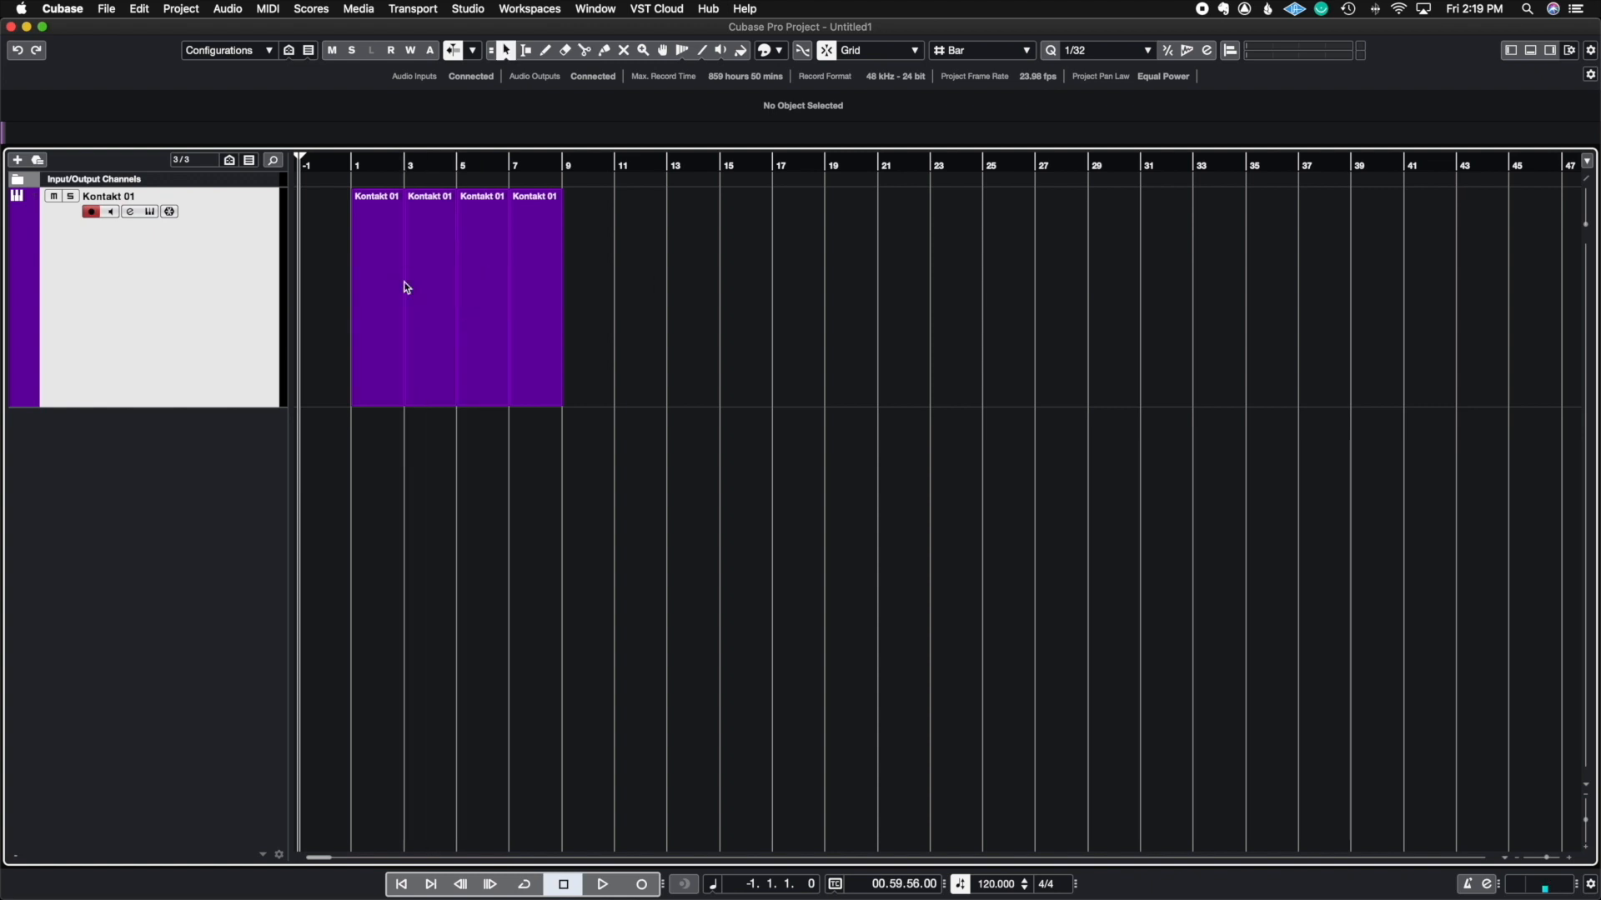
Step: Select all four Kontakt 01 parts and glue them together in a single operation
right_click(665, 292)
left_click(760, 289)
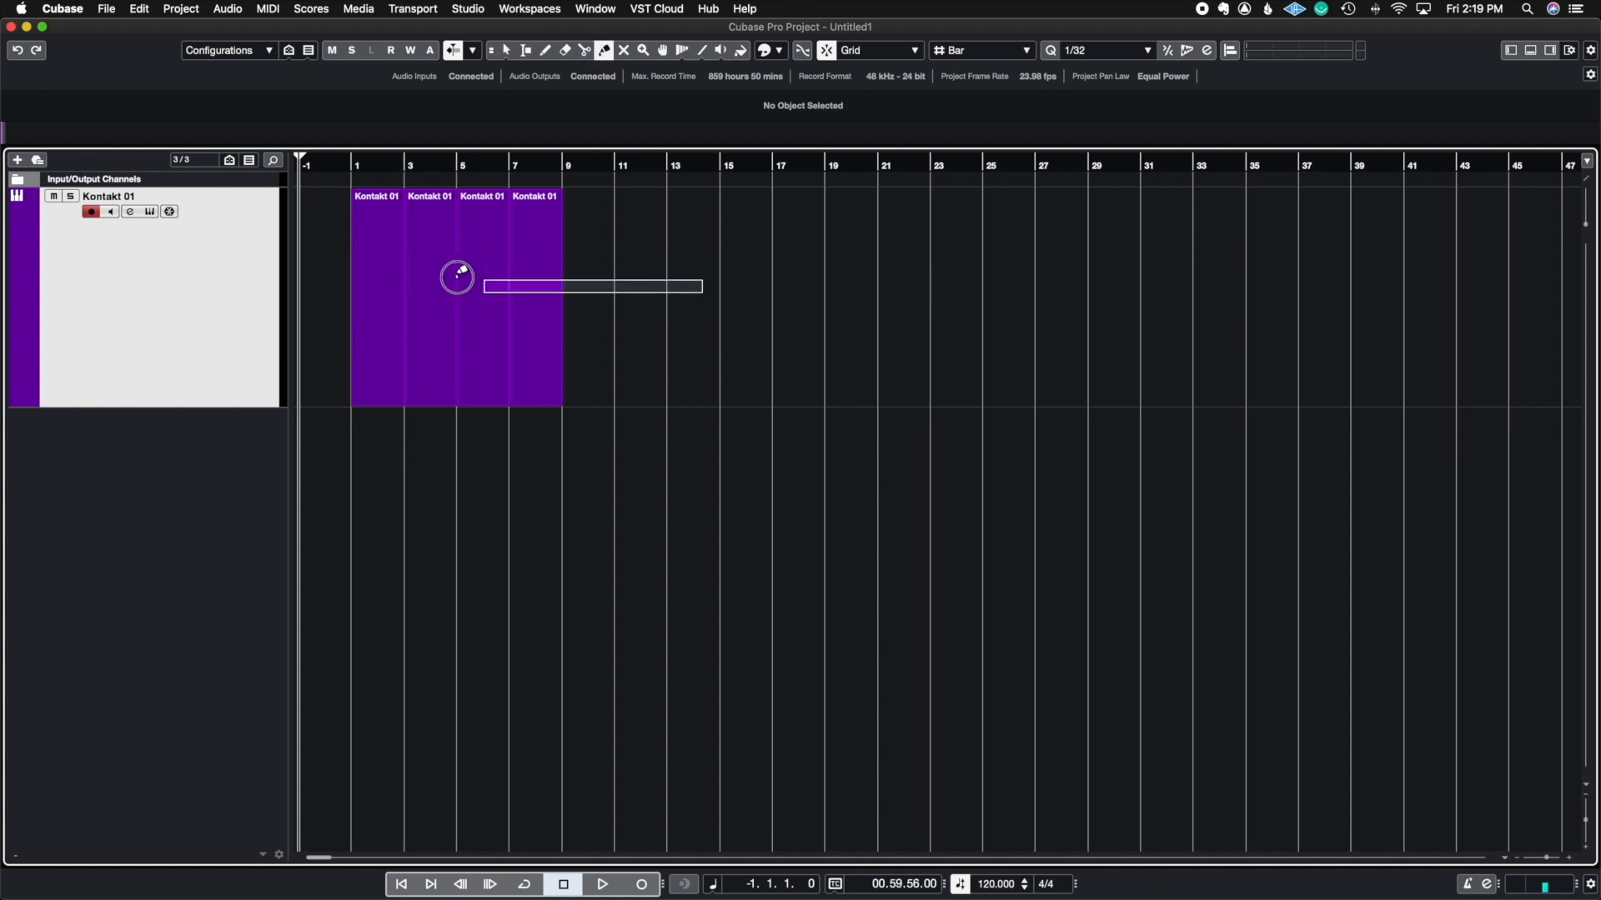
key("super+a")
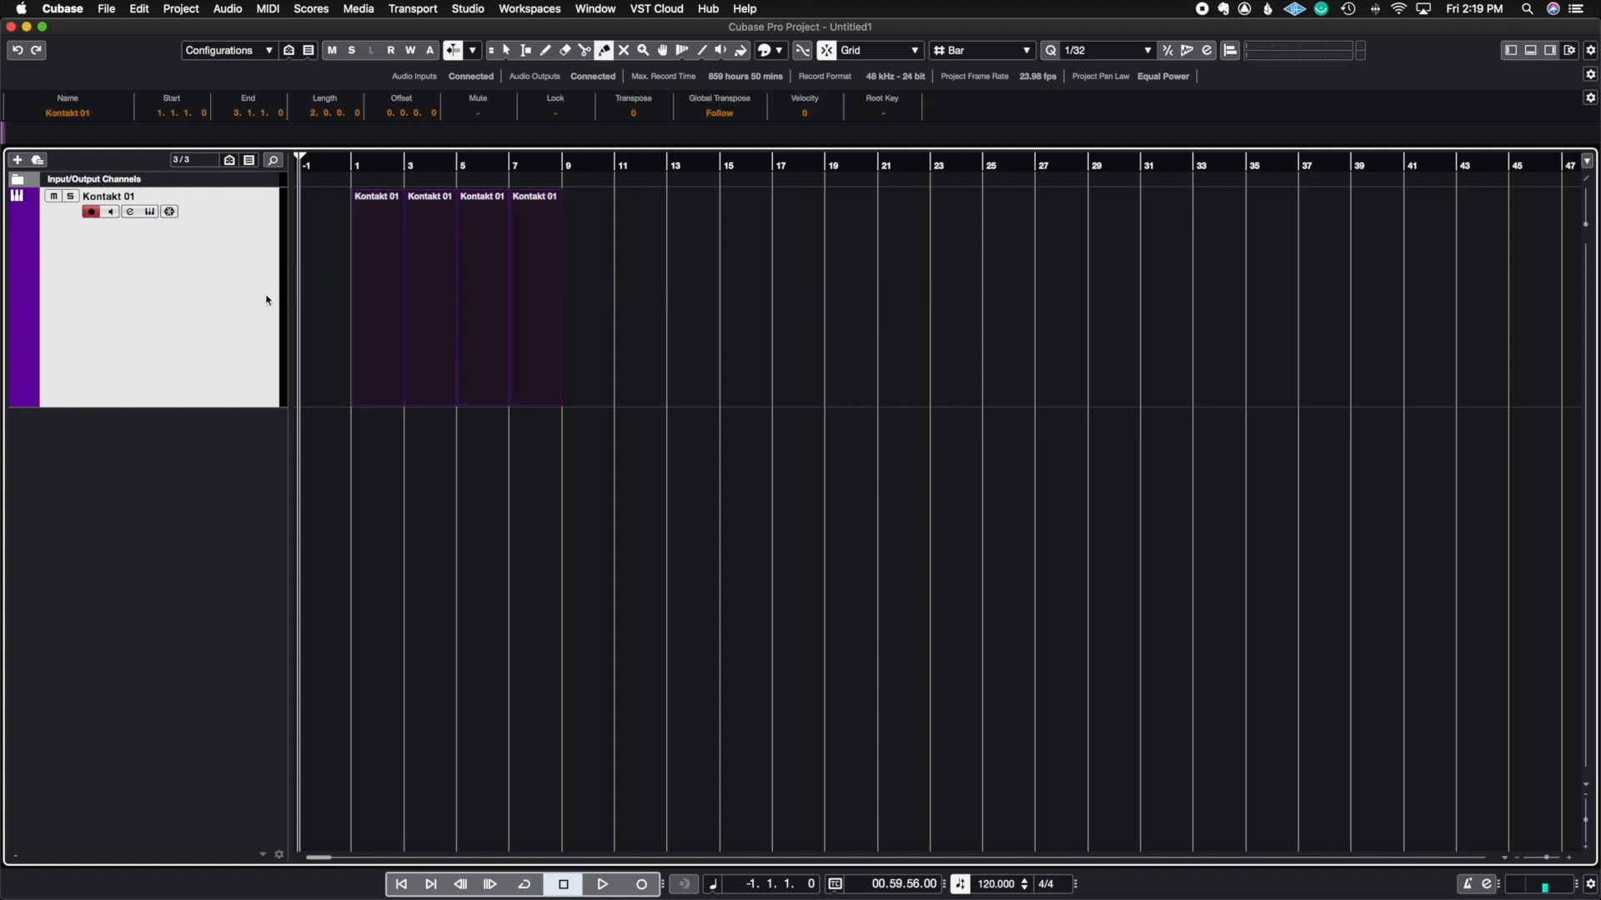
left_click(370, 259)
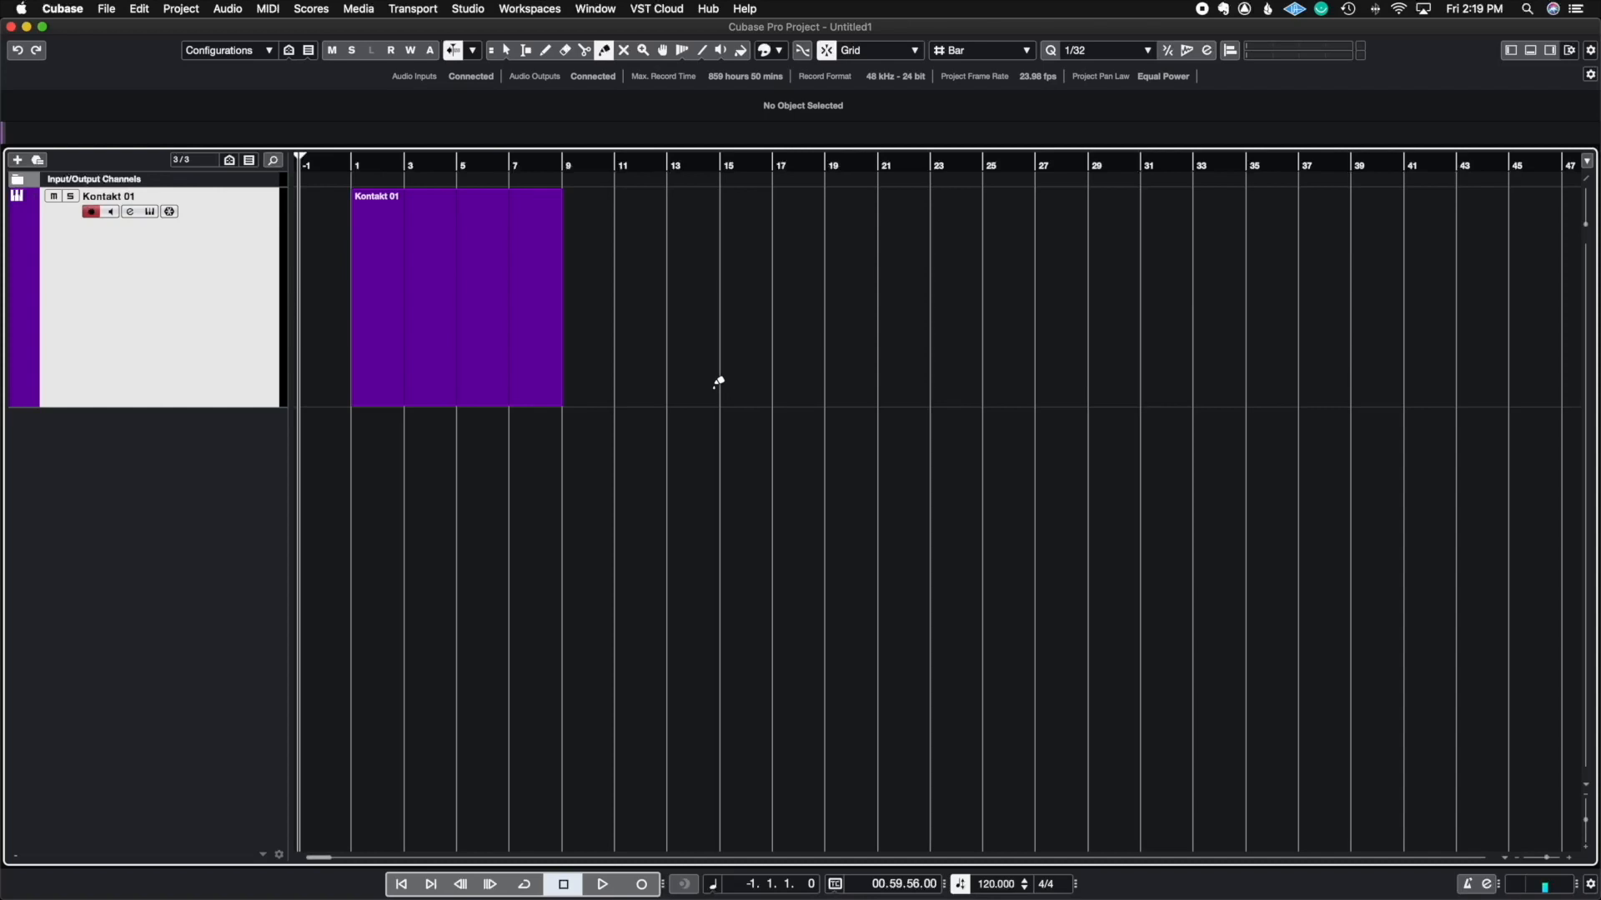
key("1")
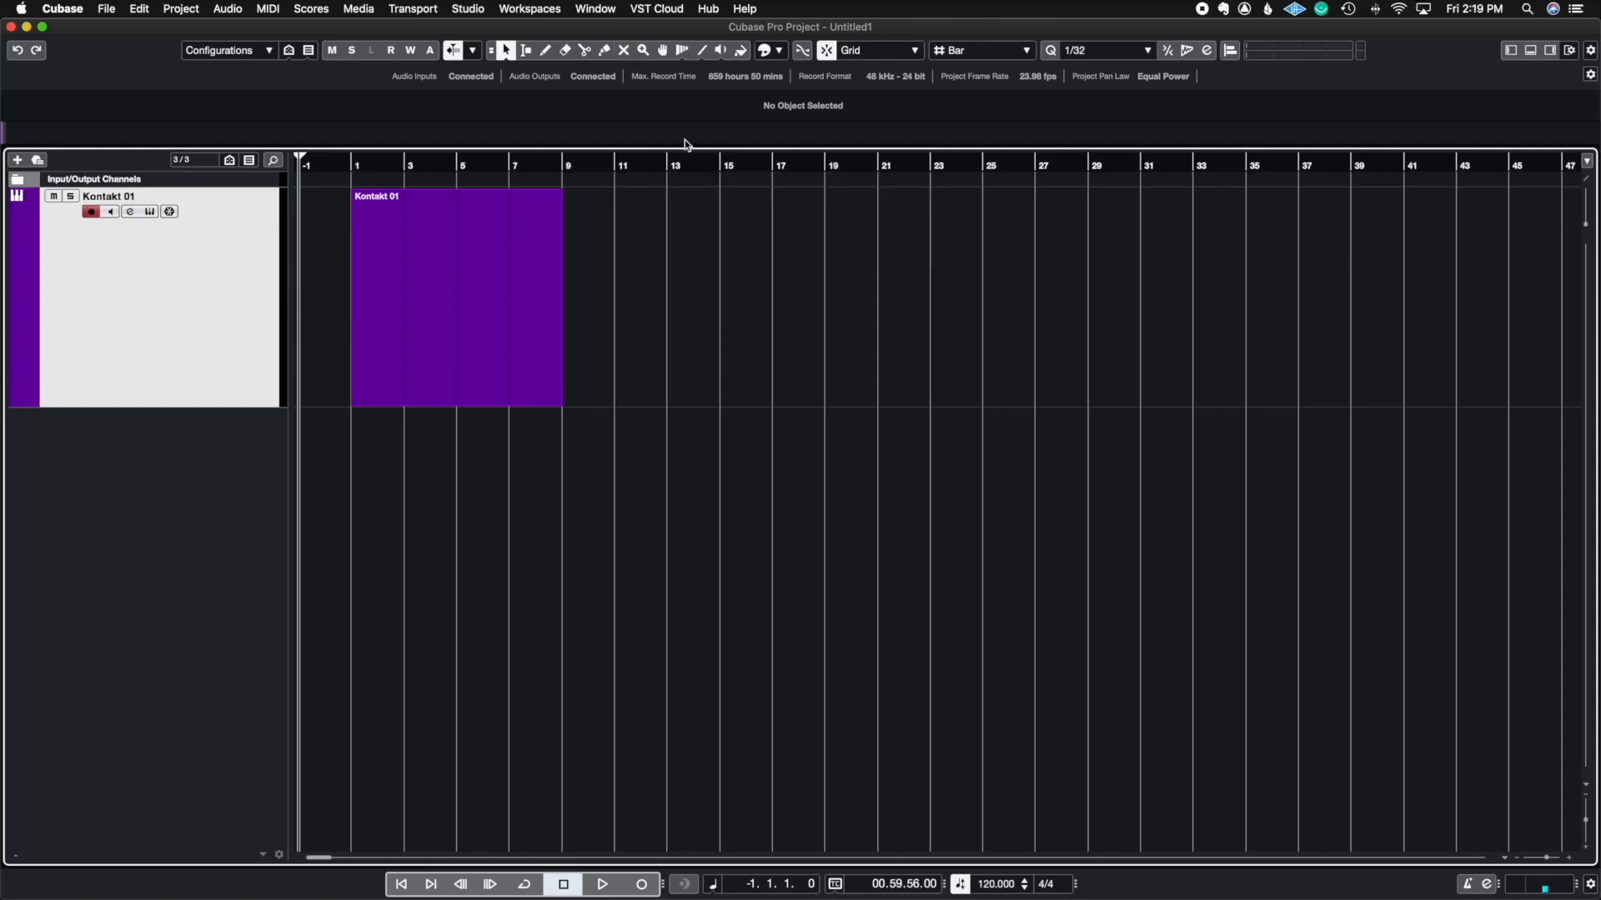
Step: Mute the Kontakt 01 part with the Mute tool, briefly play the project and deselect the part
left_click(628, 49)
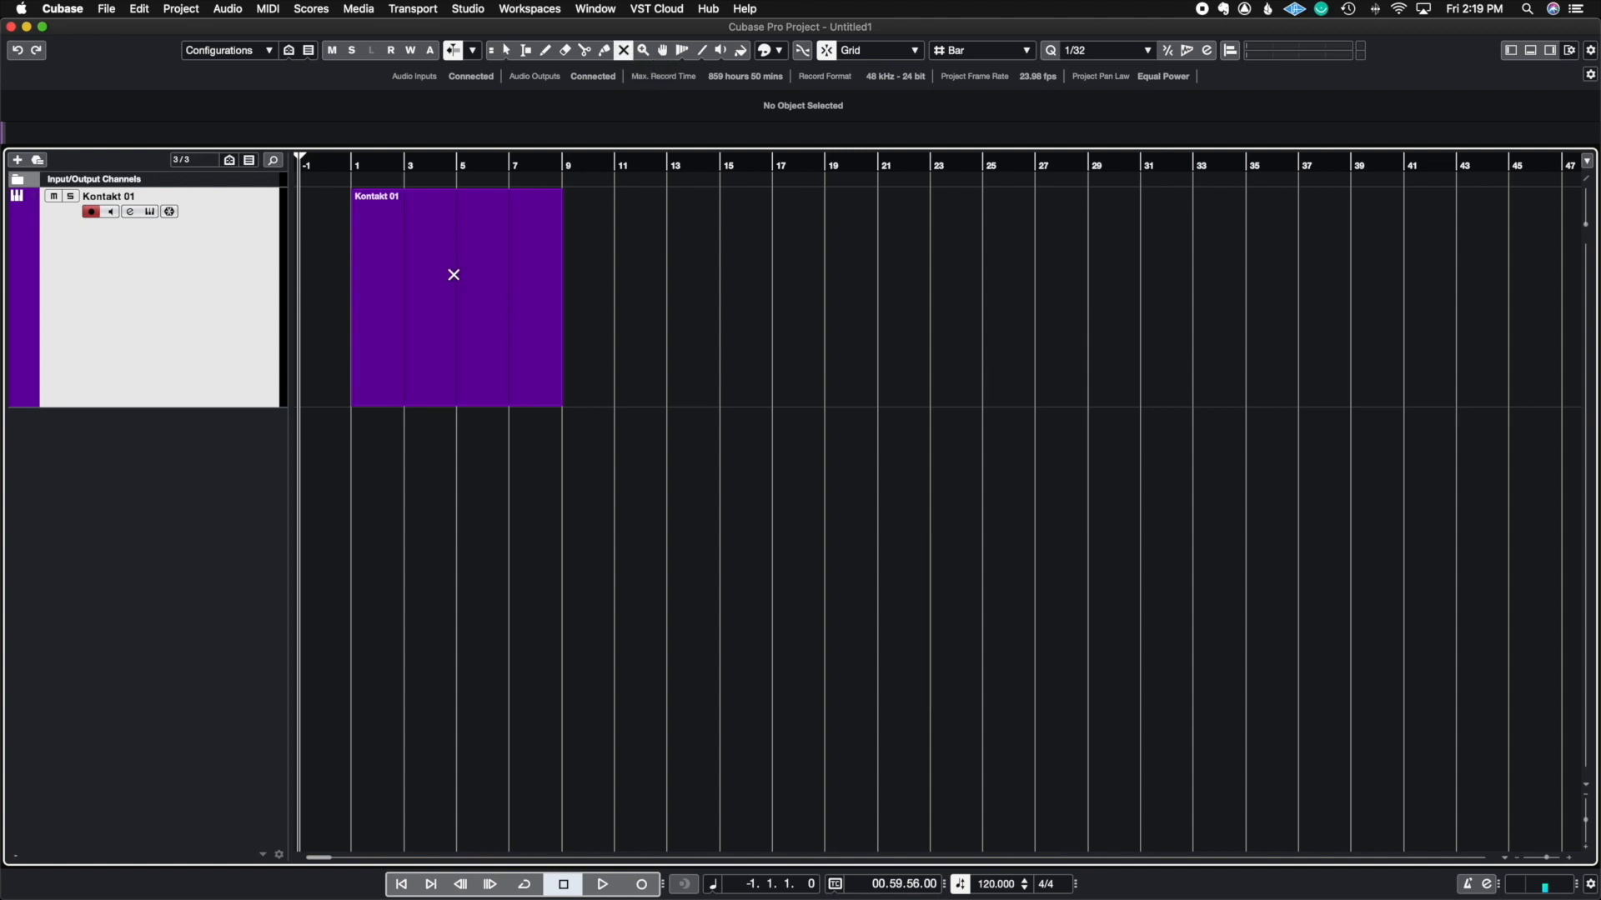
left_click(454, 274)
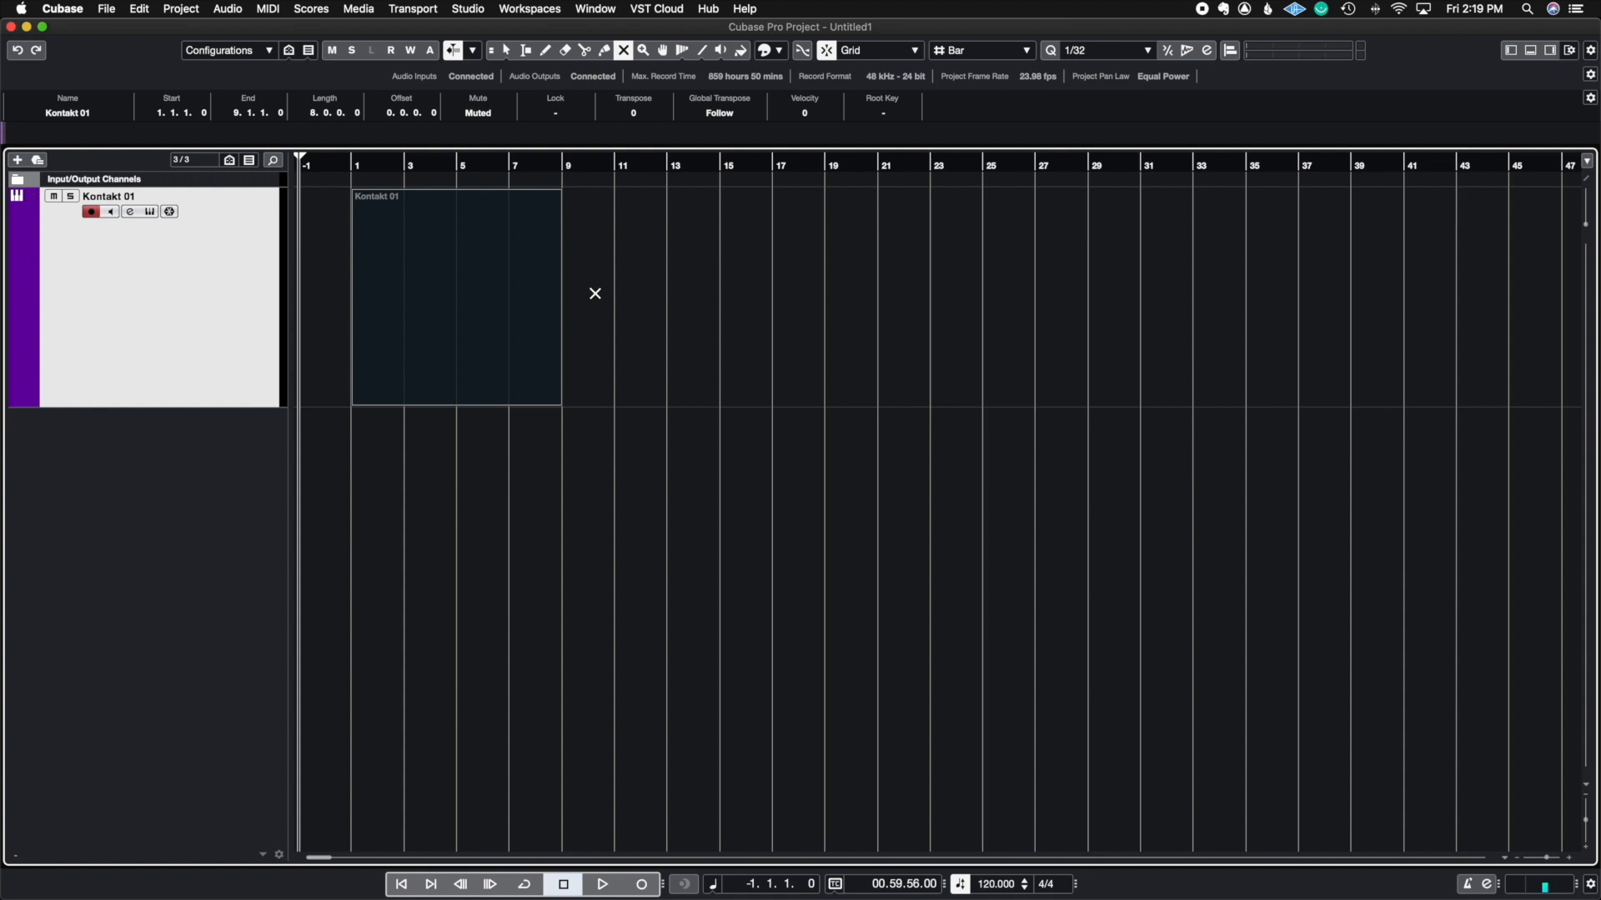
right_click(596, 293)
left_click(597, 286)
left_click(602, 885)
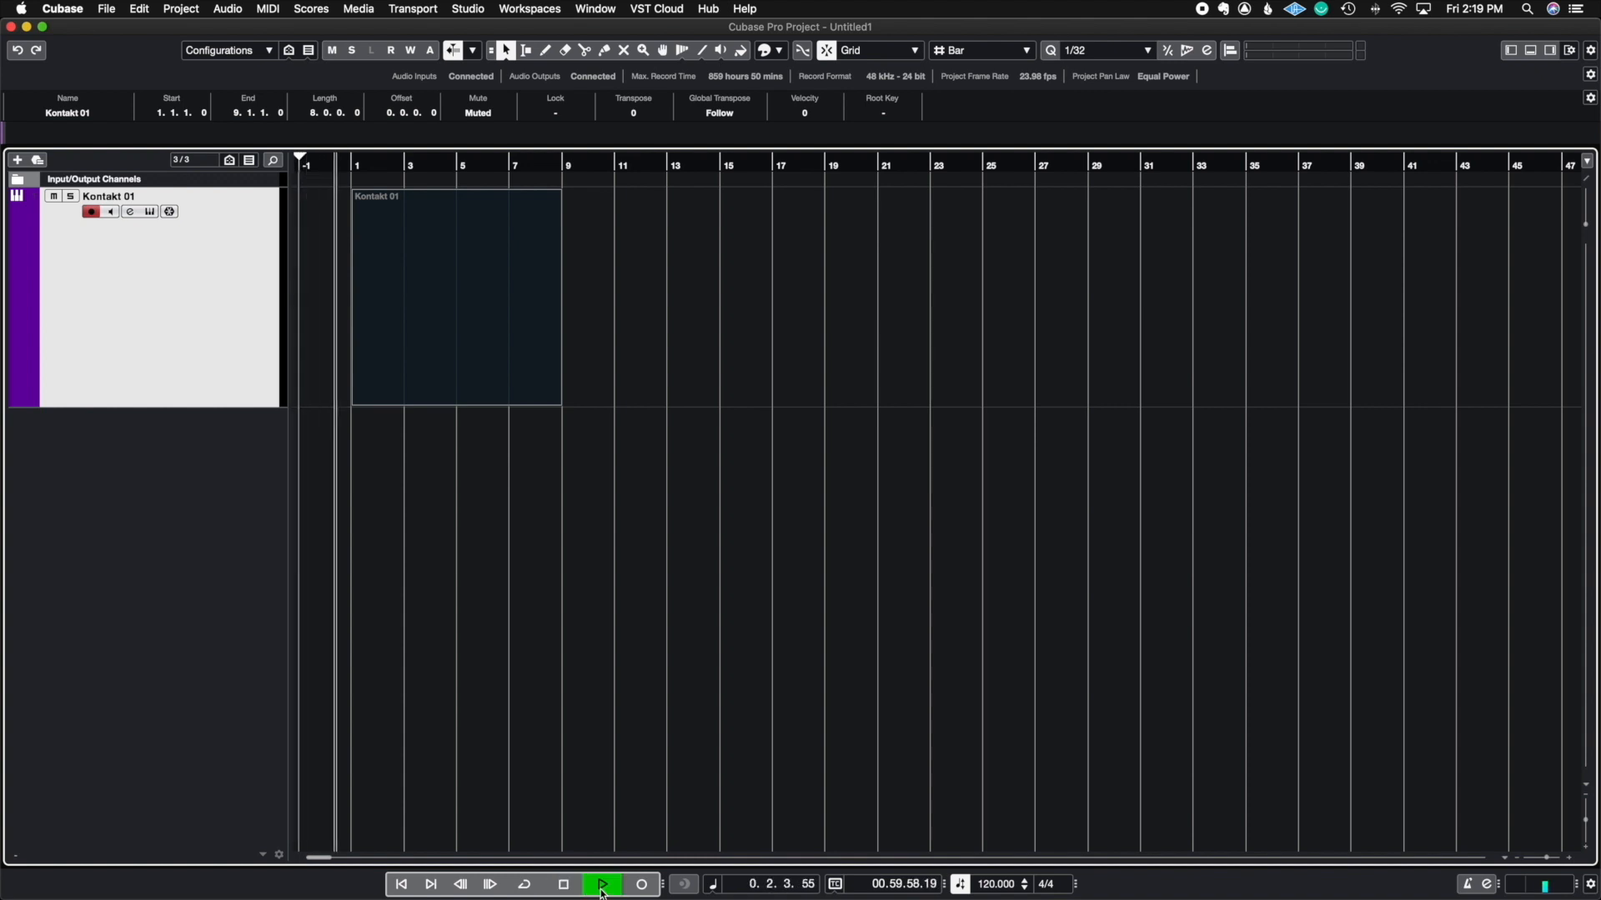
key("space")
left_click(634, 653)
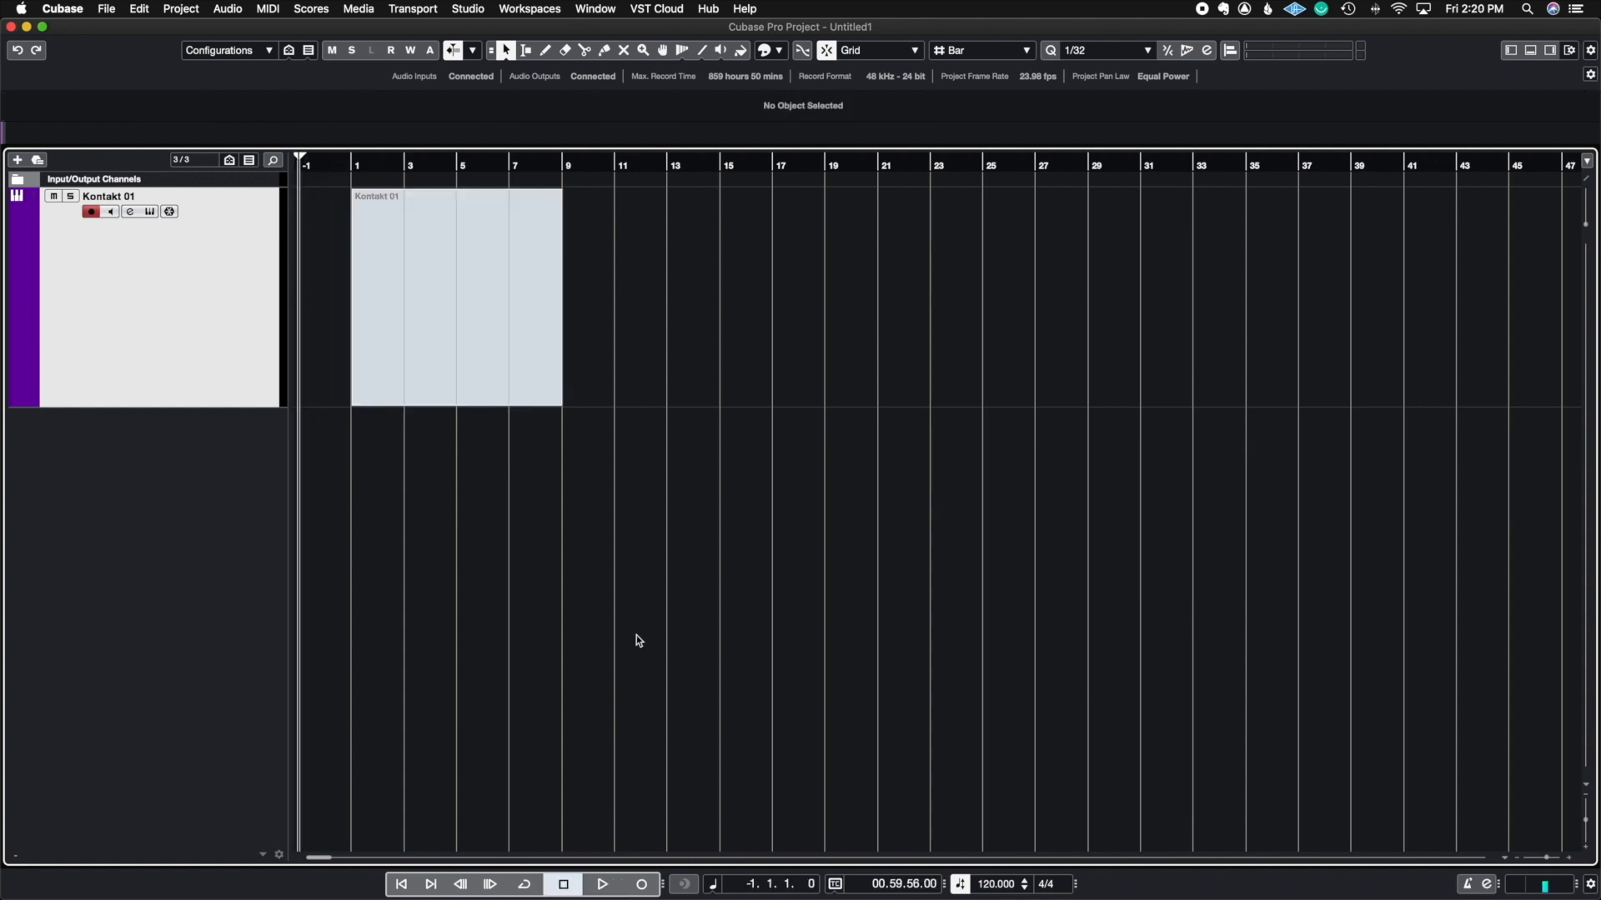
Step: Unmute the Kontakt 01 part between bars 1 and 9 with the Mute tool and deselect it
right_click(607, 267)
left_click(723, 265)
left_click(415, 303)
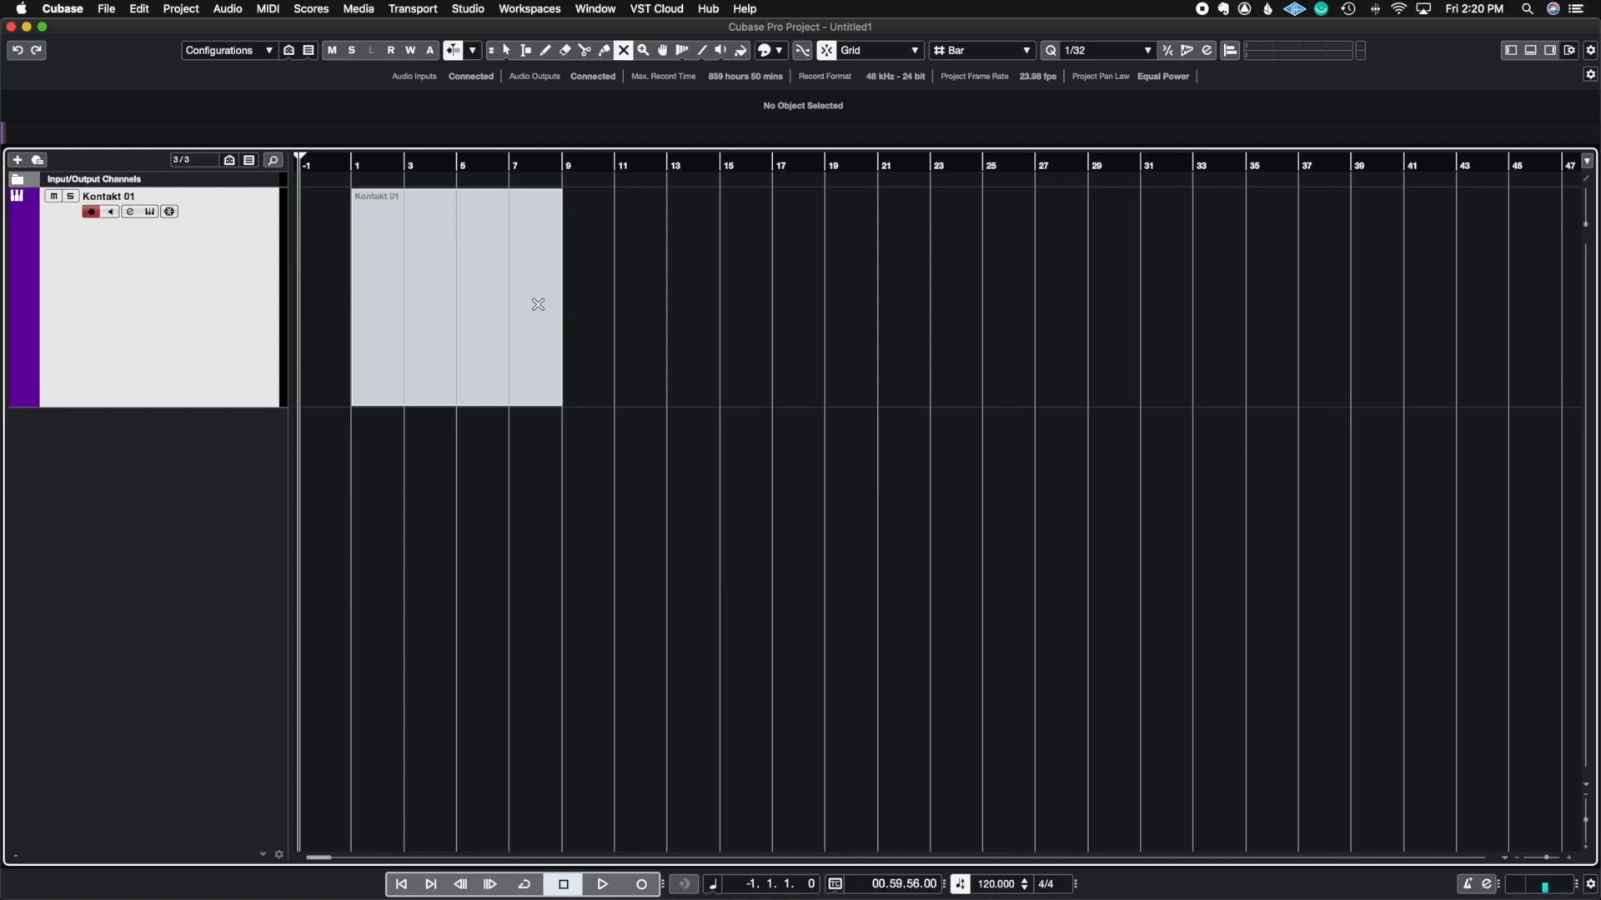
left_click(537, 304)
key("1")
left_click(609, 322)
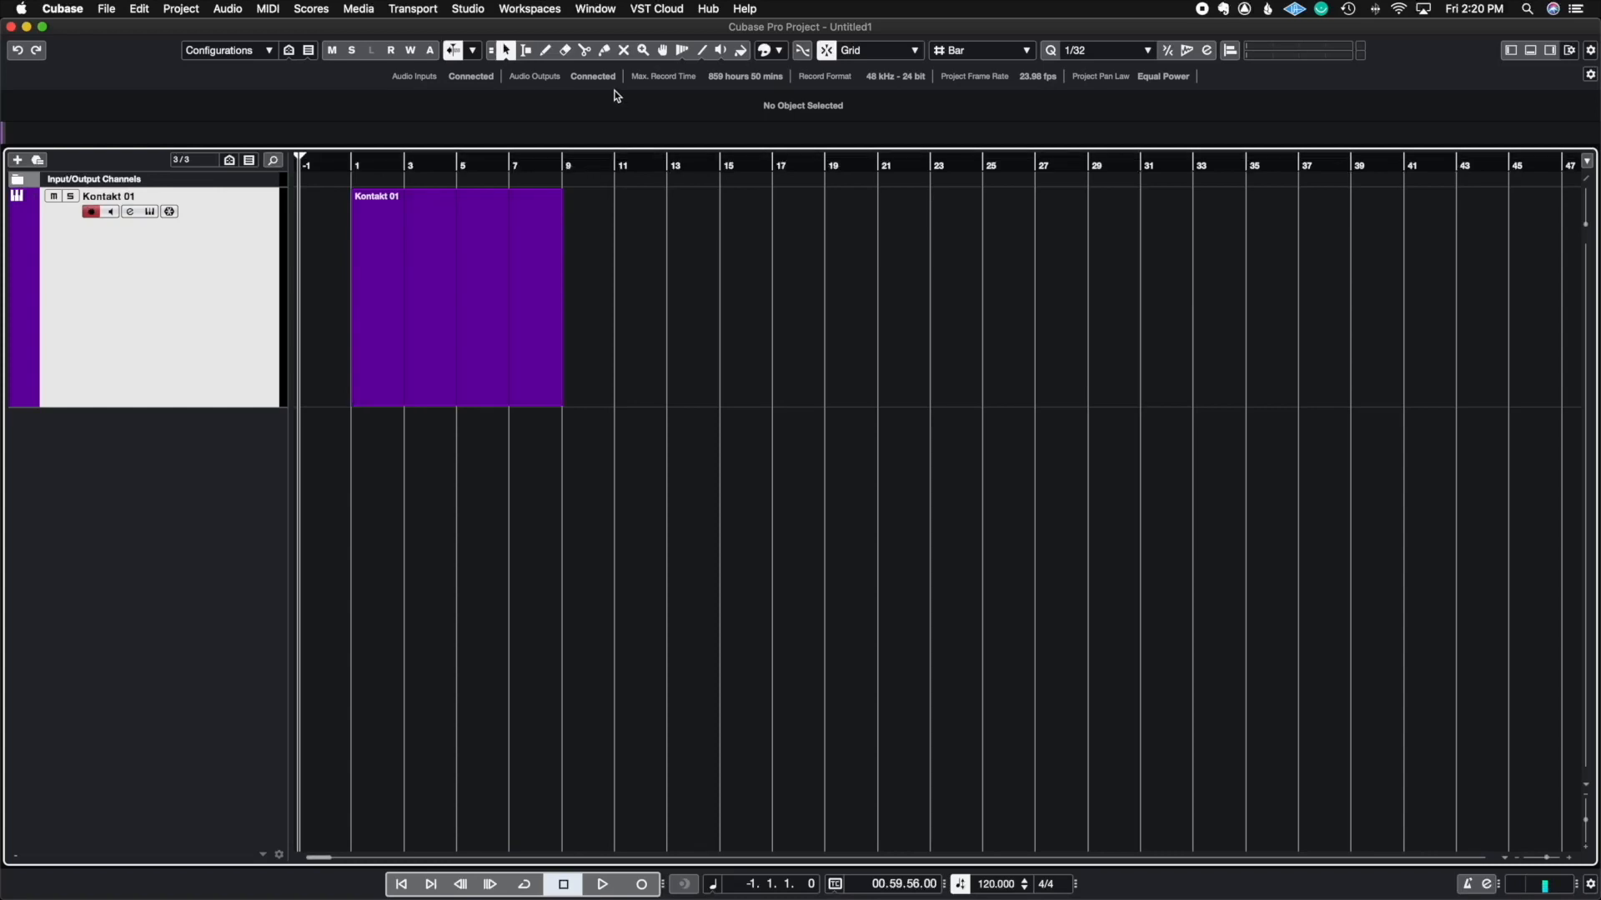
Step: Zoom in on the end of the Kontakt 01 part around bars 8 to 9 with the Zoom tool and zoom back out
left_click(643, 52)
left_click(460, 299)
left_click_drag(459, 299, 800, 496)
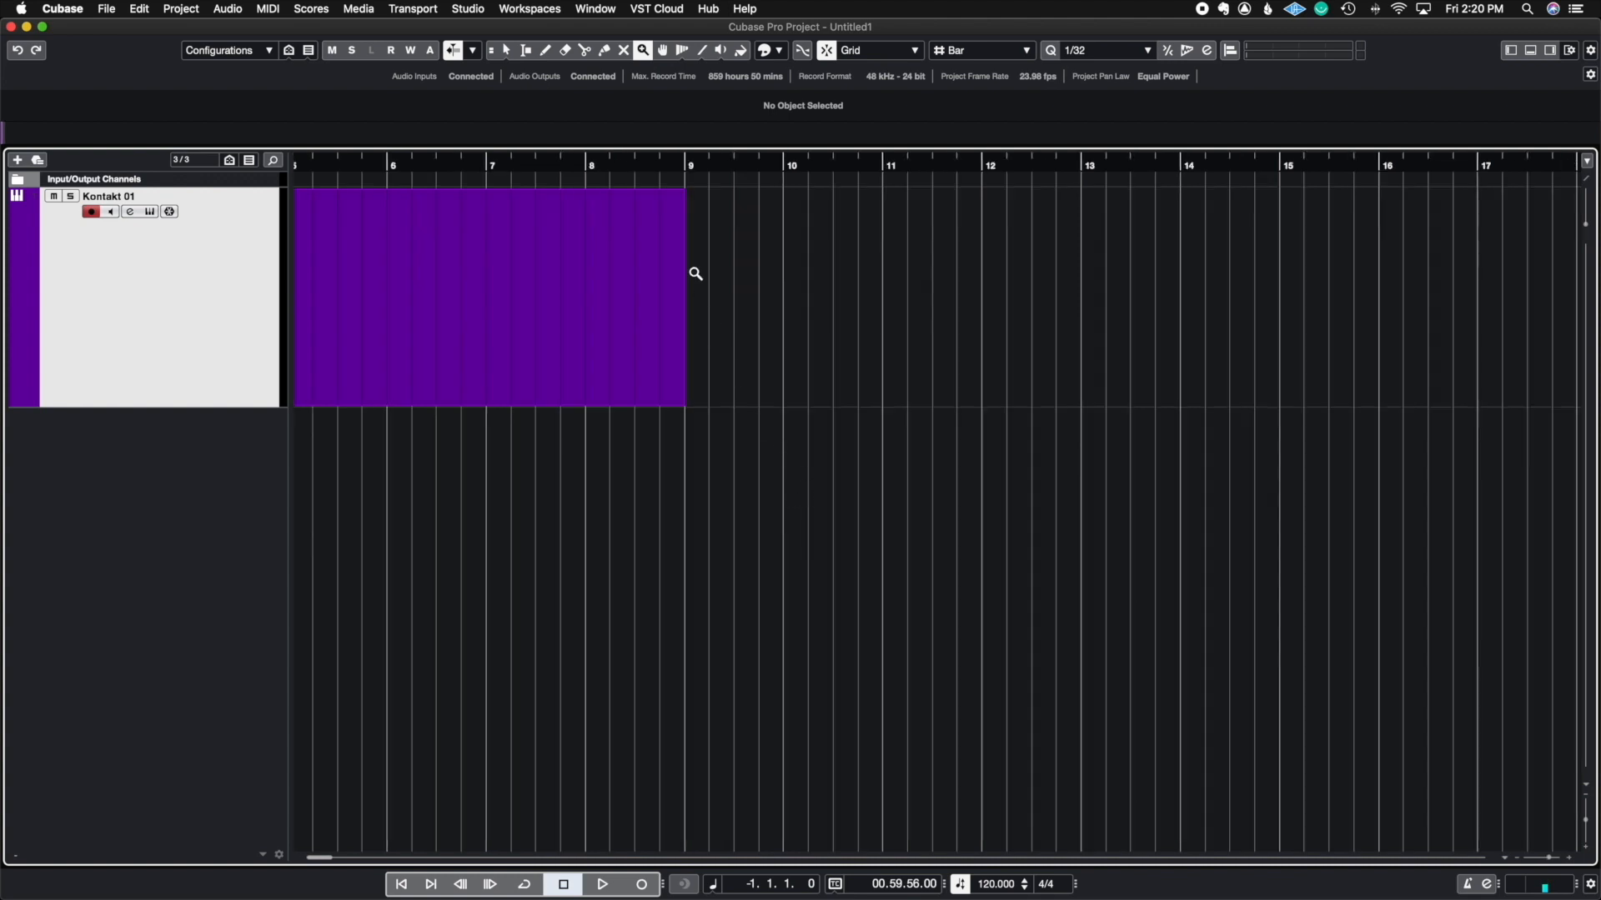
left_click_drag(689, 268, 584, 331)
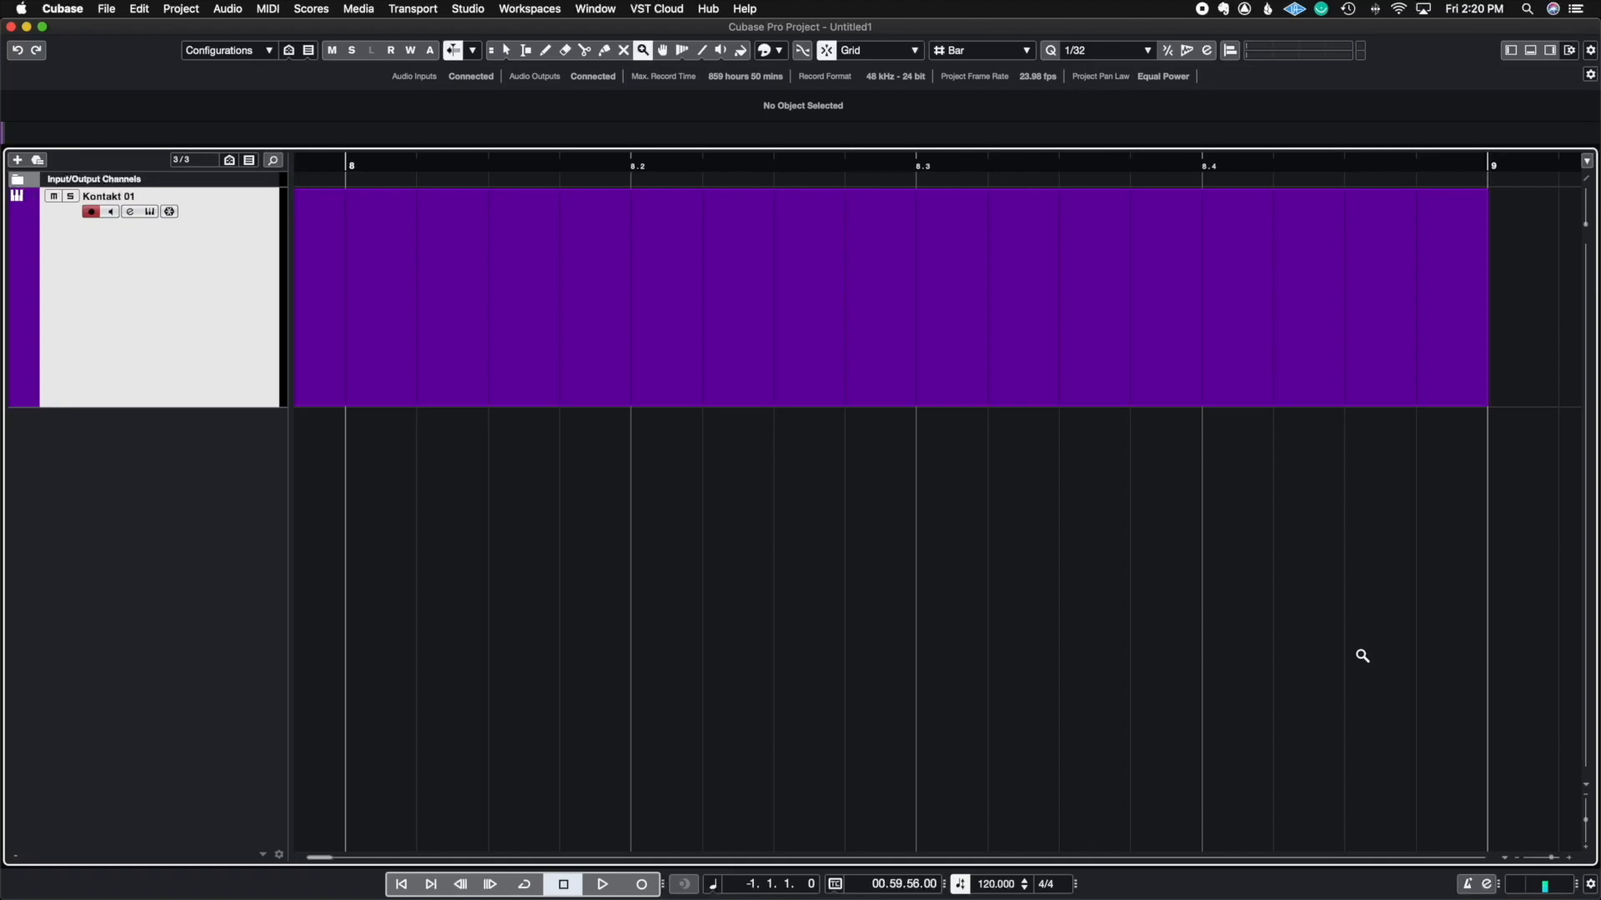
key("g")
key("g")
key("g")
key("g")
key("g")
key("g")
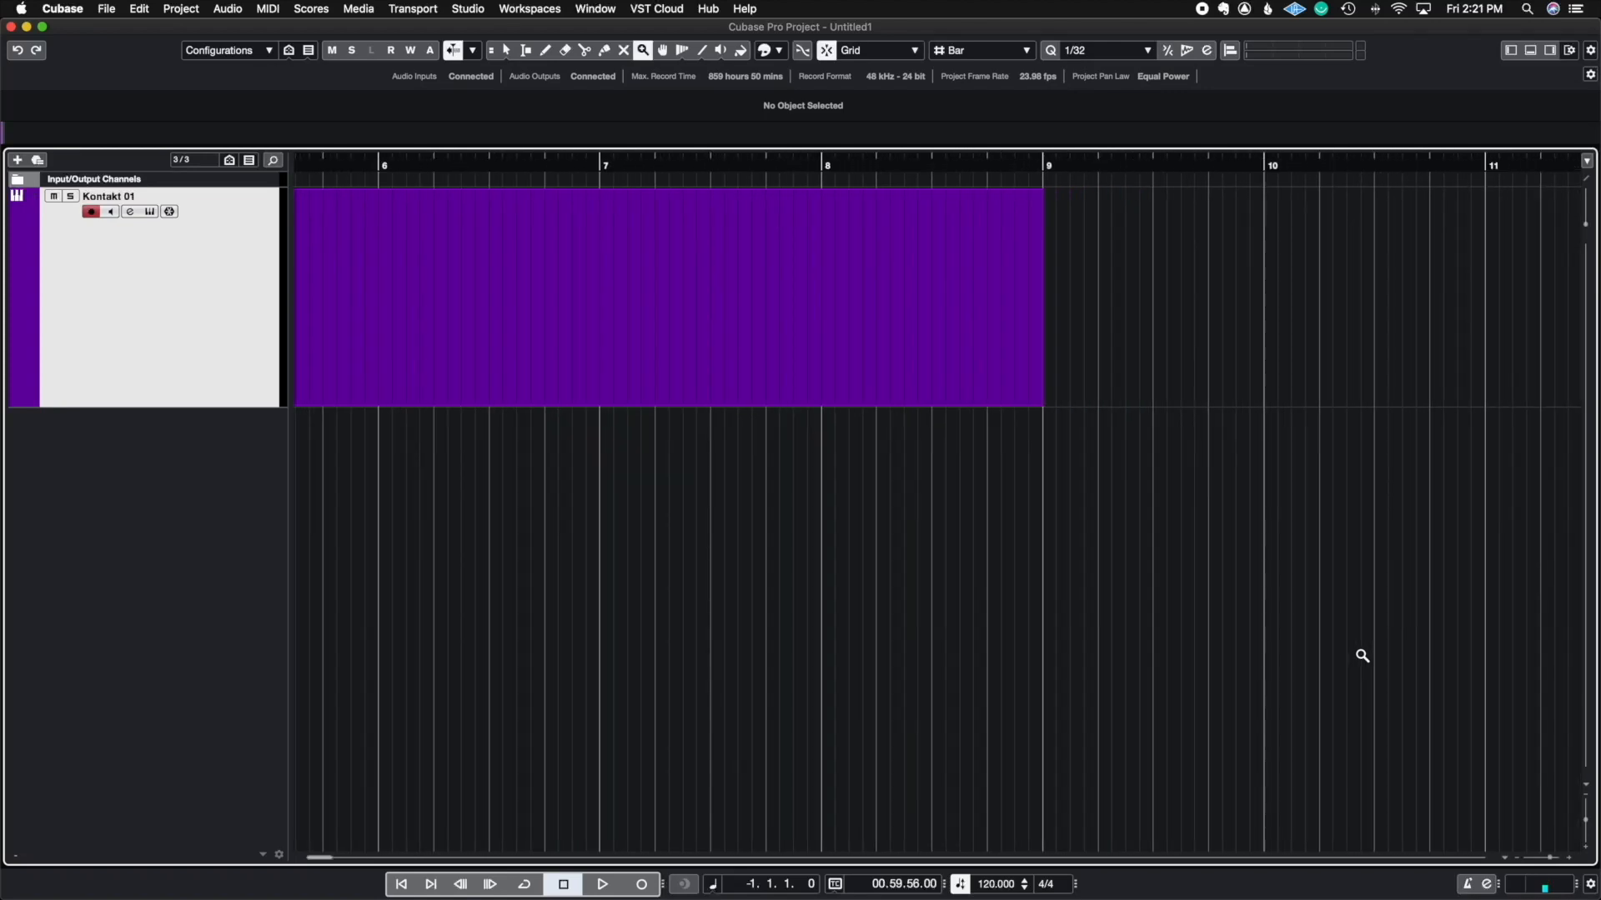
Step: Extend the Kontakt 01 part to end at bar 22 and select it with the Comp tool
key("g")
key("g")
key("g")
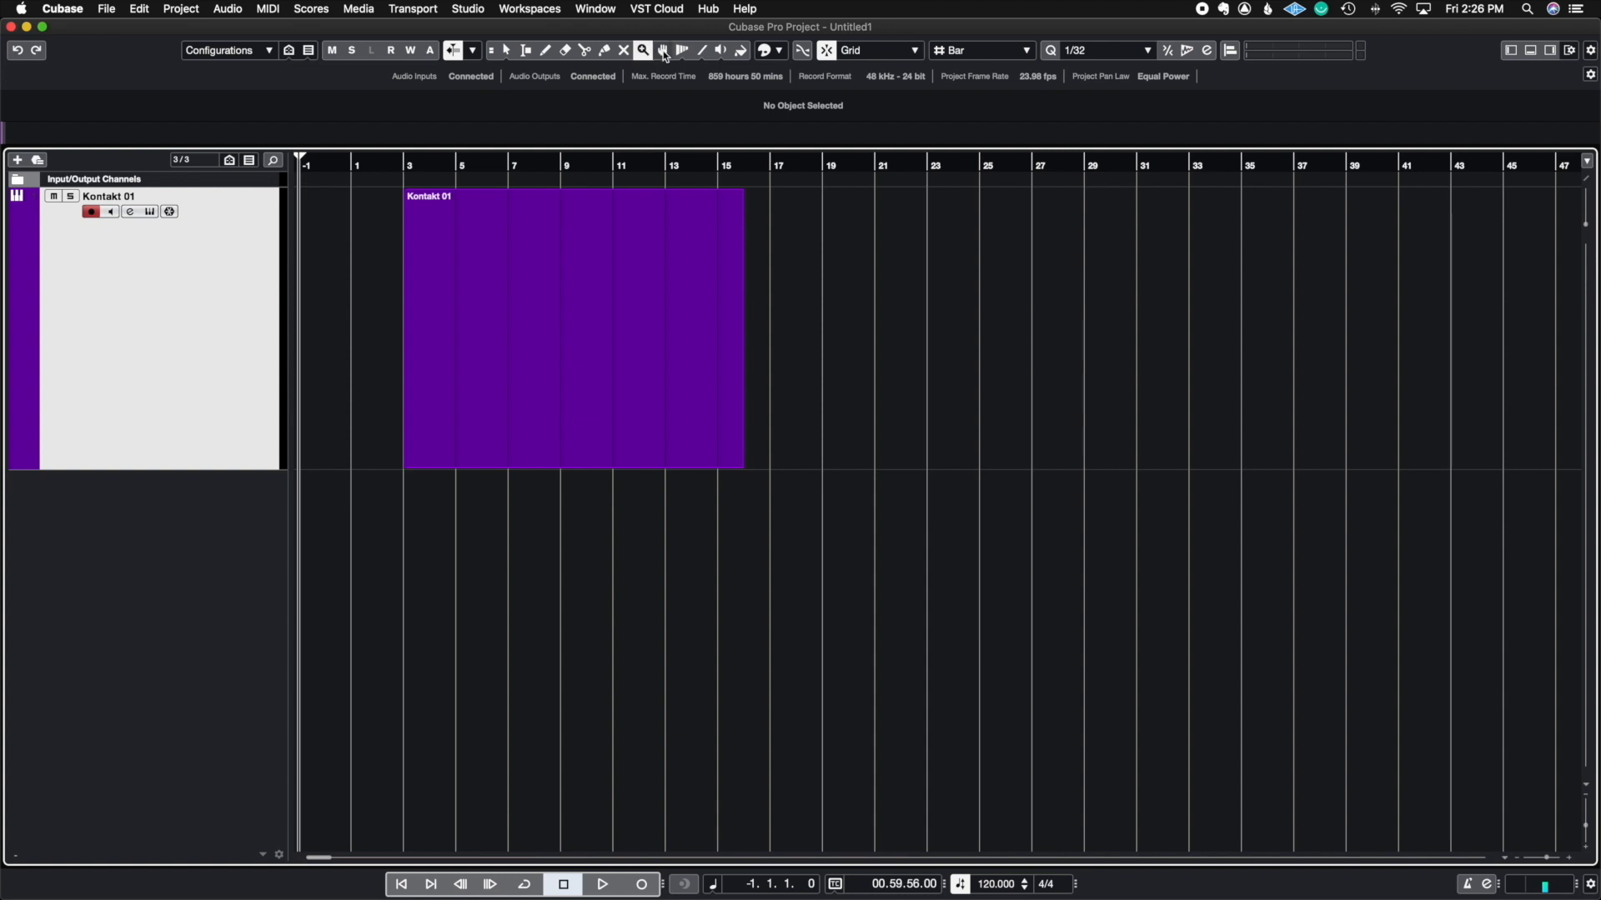
left_click(664, 54)
left_click_drag(742, 468, 901, 408)
mouse_move(686, 378)
left_mouse_down()
mouse_move(933, 378)
mouse_move(689, 360)
left_mouse_up()
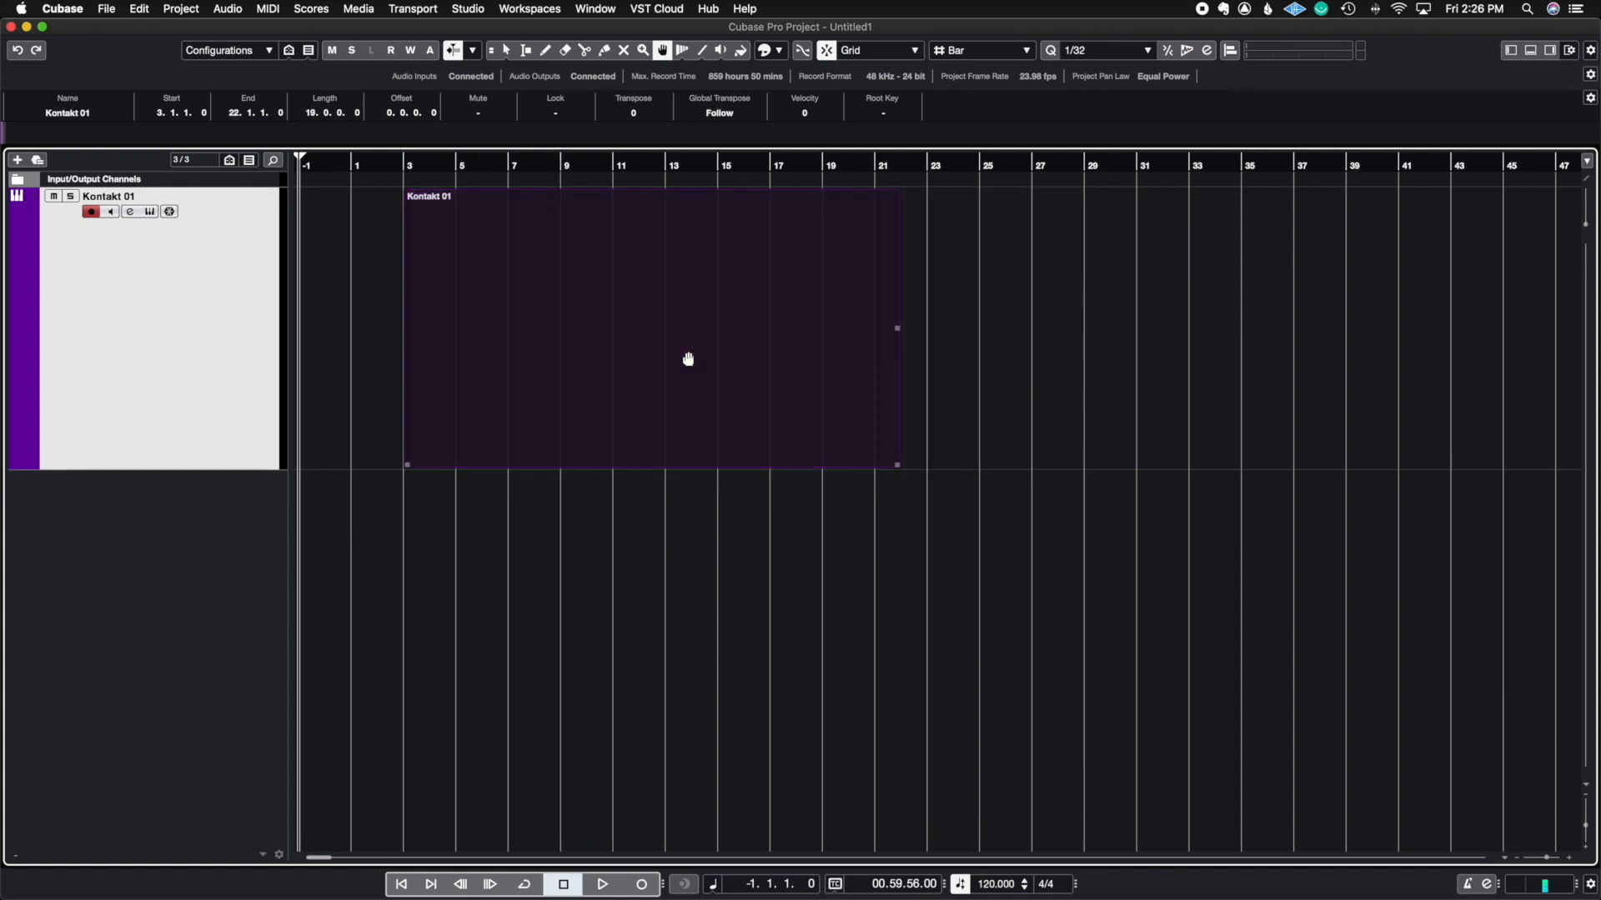
Step: Draw a second Kontakt 01 part from bar 28 to bar 39 with the Draw tool
right_click(1045, 364)
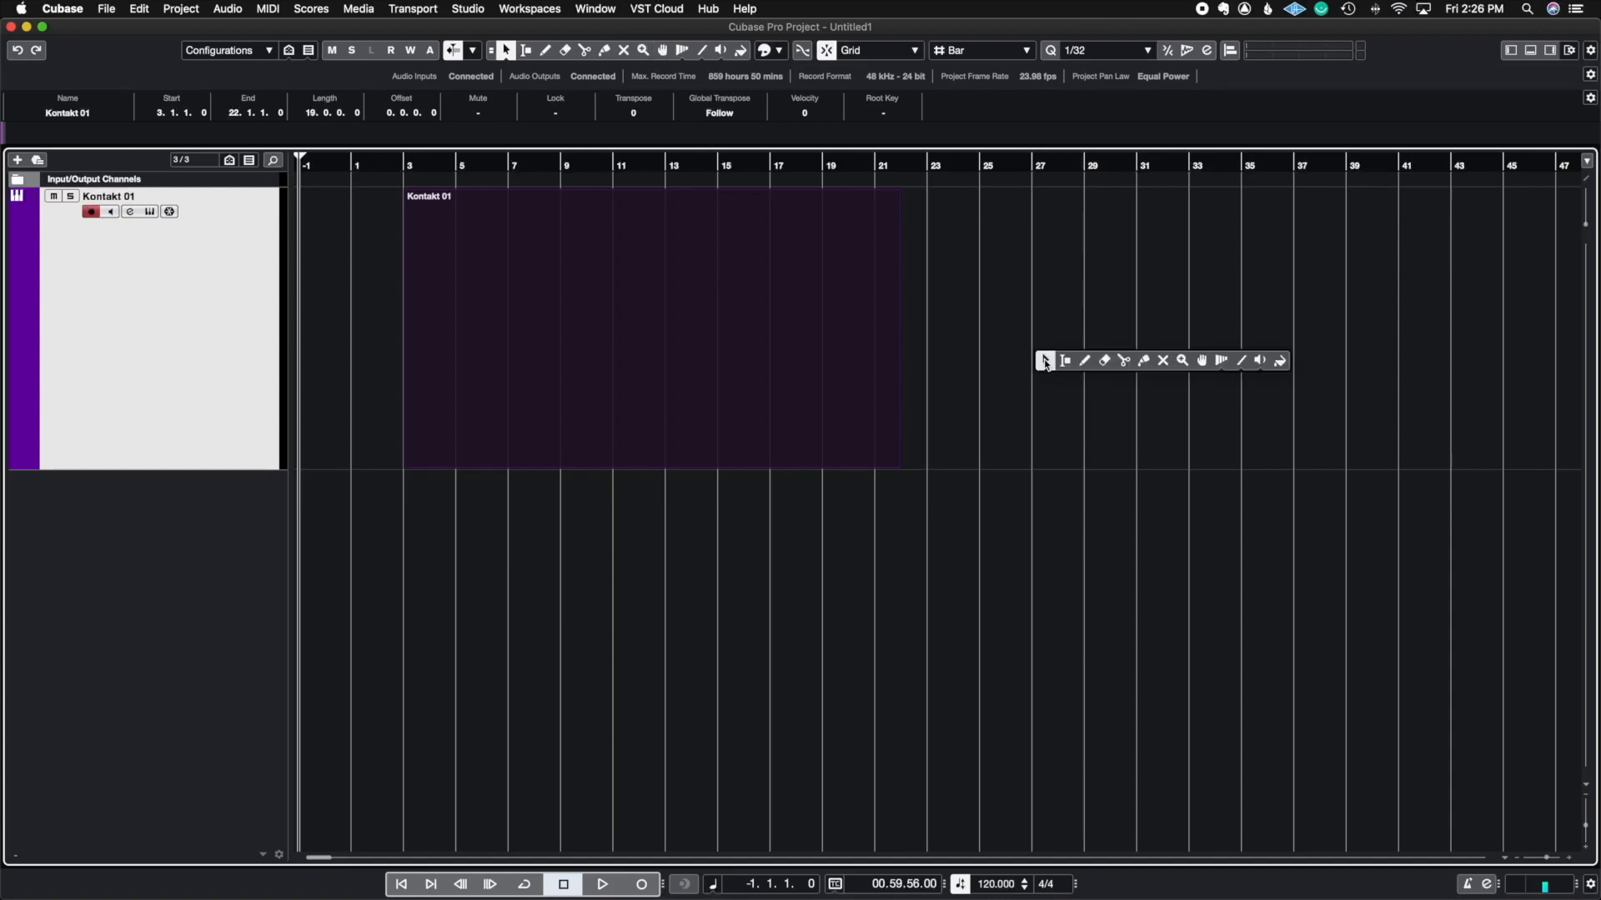
left_click(1082, 361)
left_click_drag(1068, 354, 1363, 319)
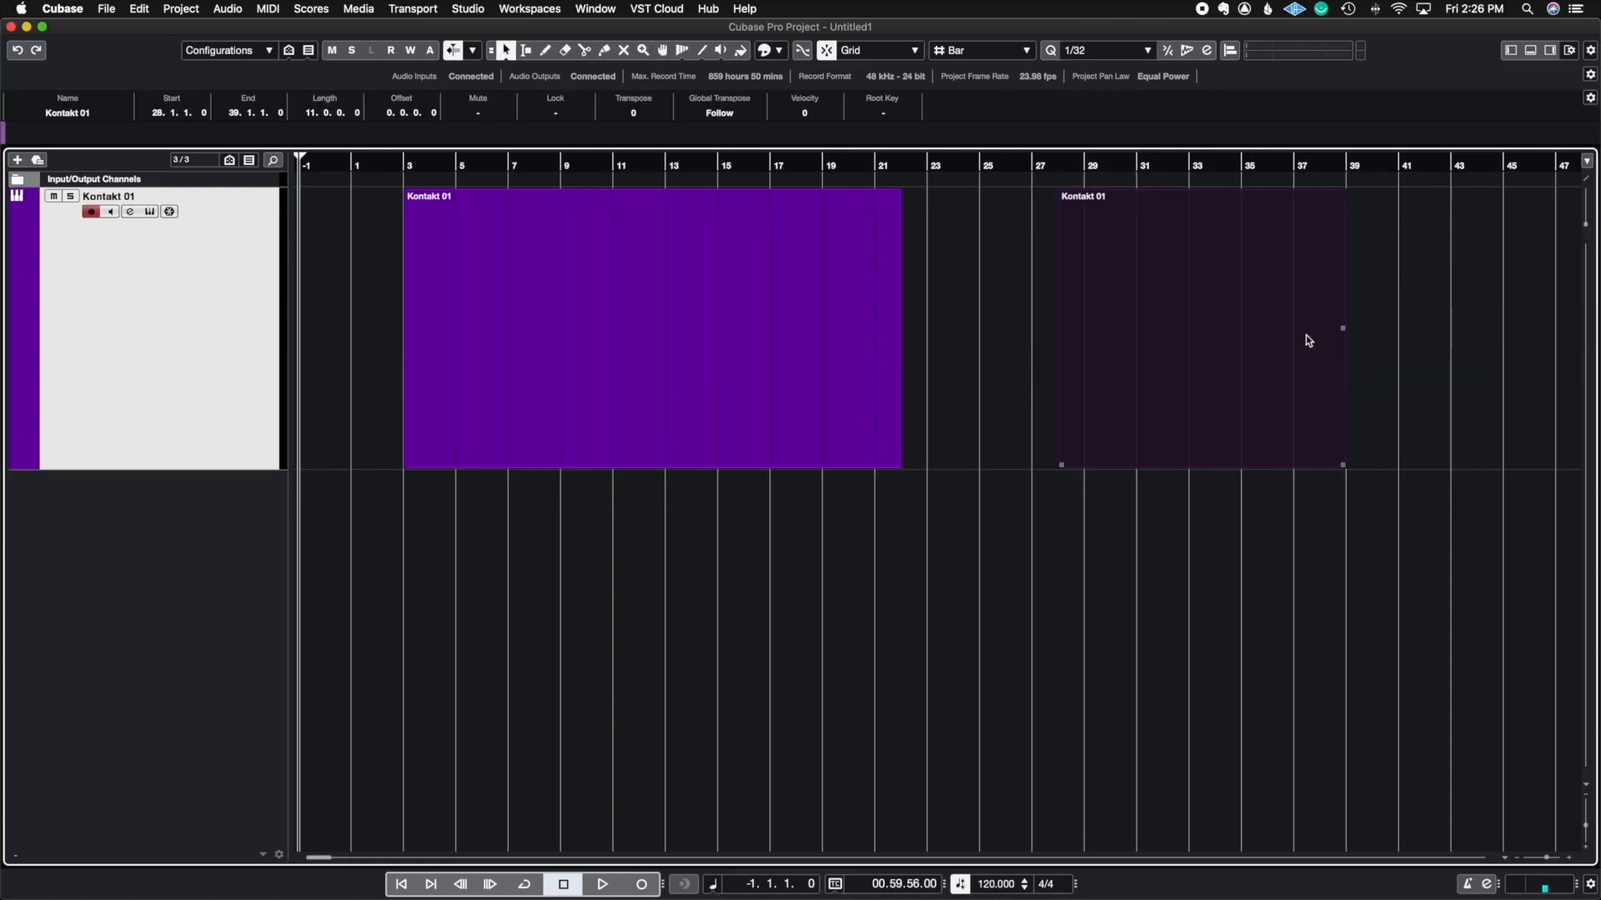
Step: With the Comp tool active, move the second part onto the first at bar 3 and stretch its end to bar 35
right_click(1418, 339)
left_click(1418, 338)
left_click(1513, 333)
left_click_drag(1254, 393, 593, 443)
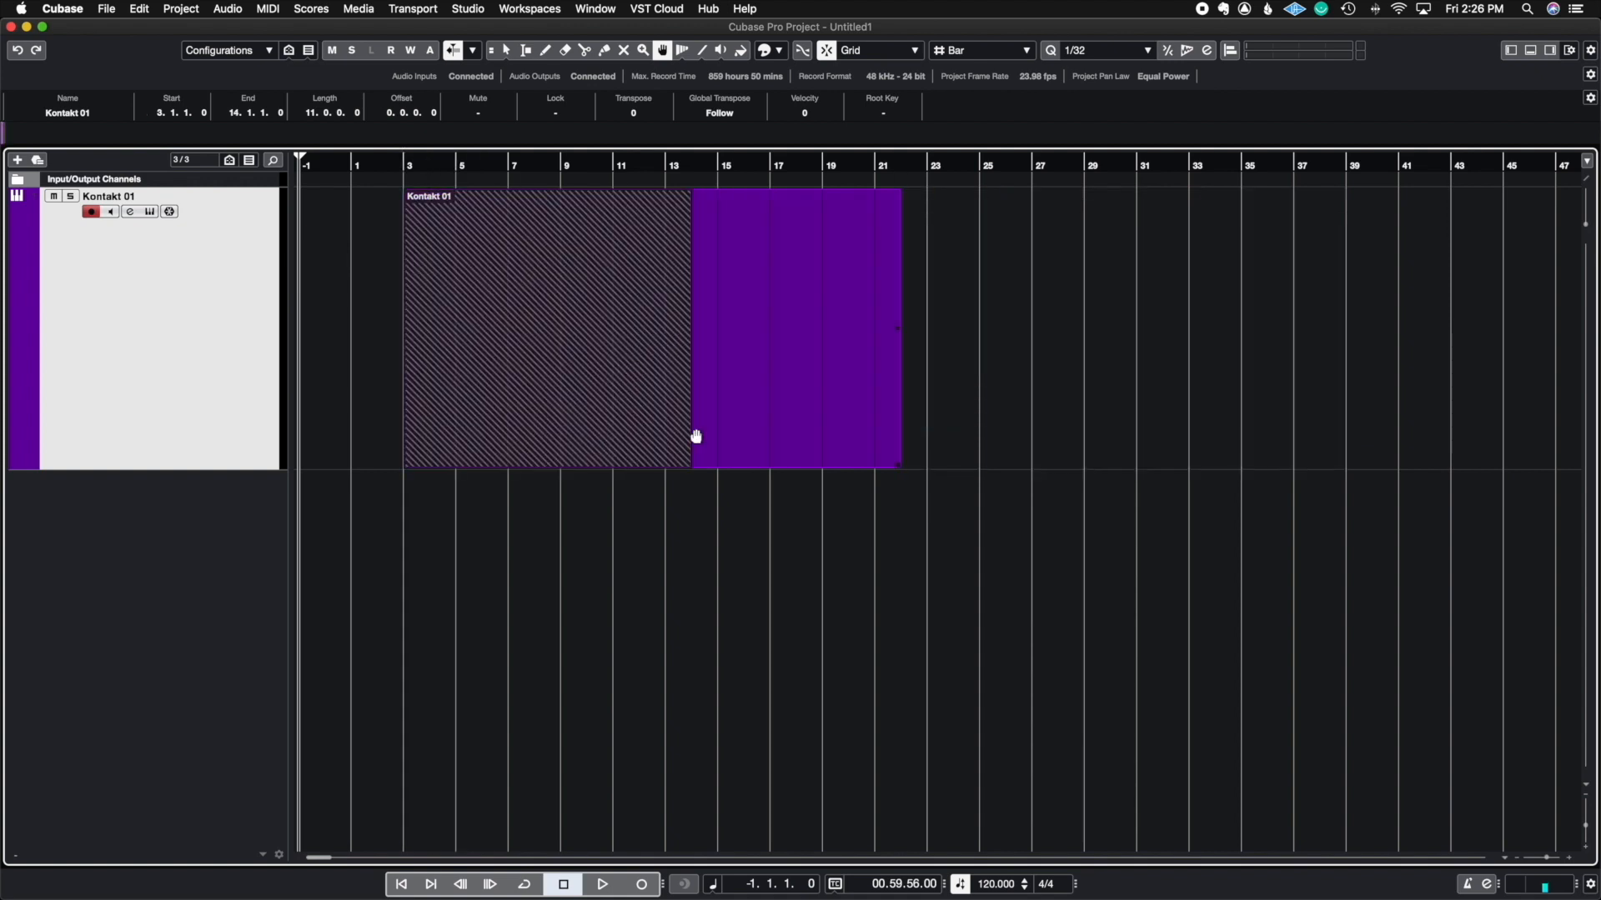
left_click_drag(691, 465, 1243, 466)
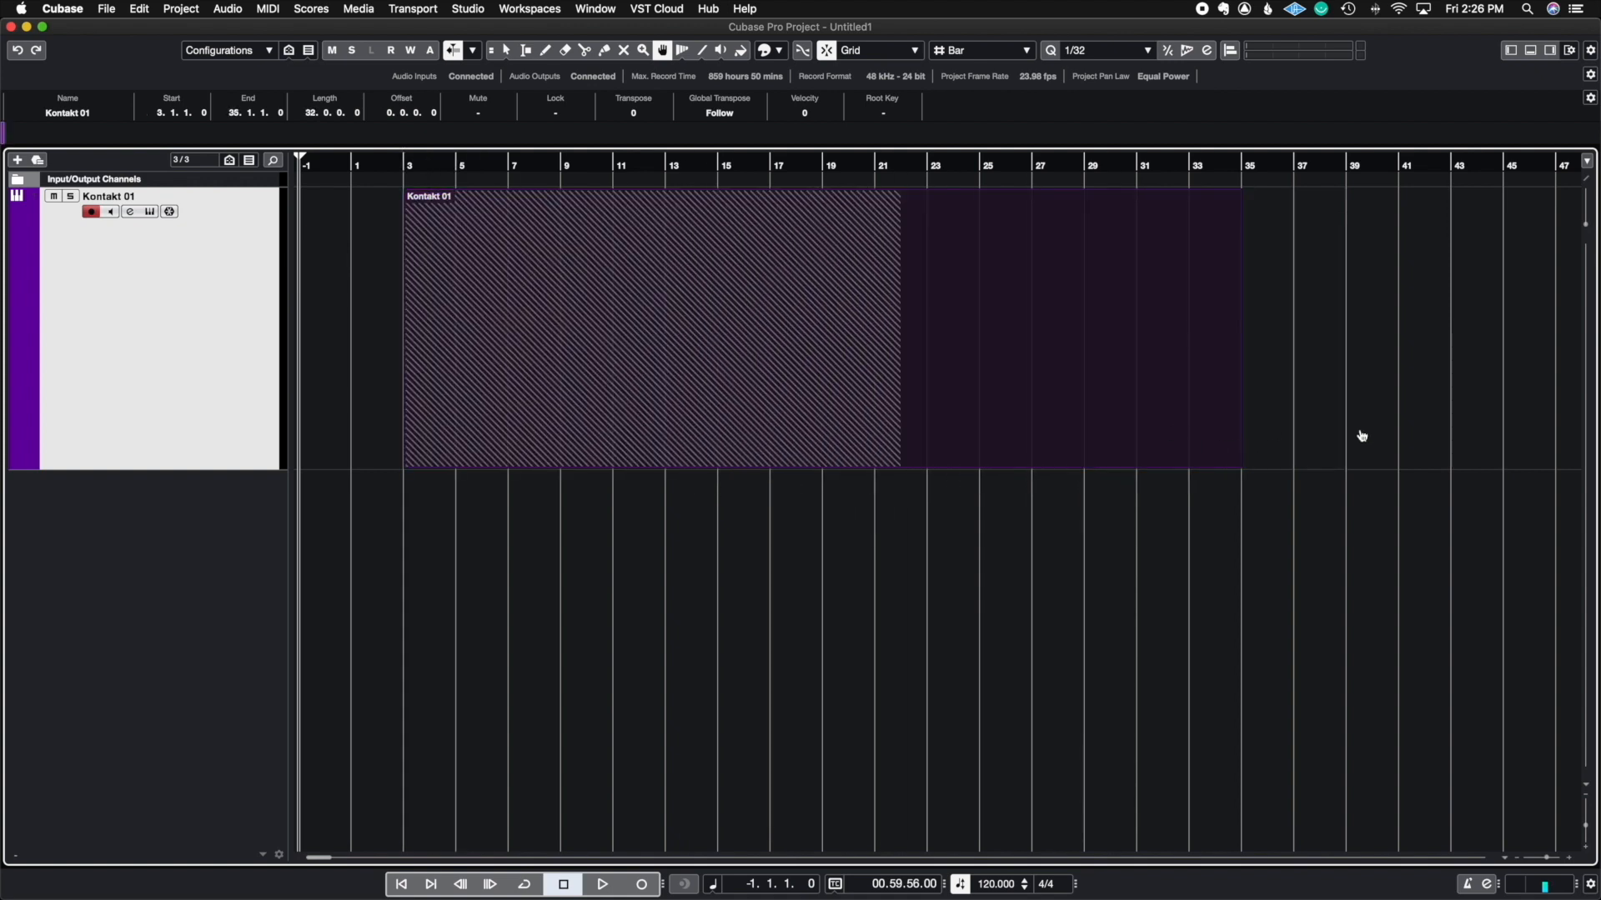
left_click(1378, 430)
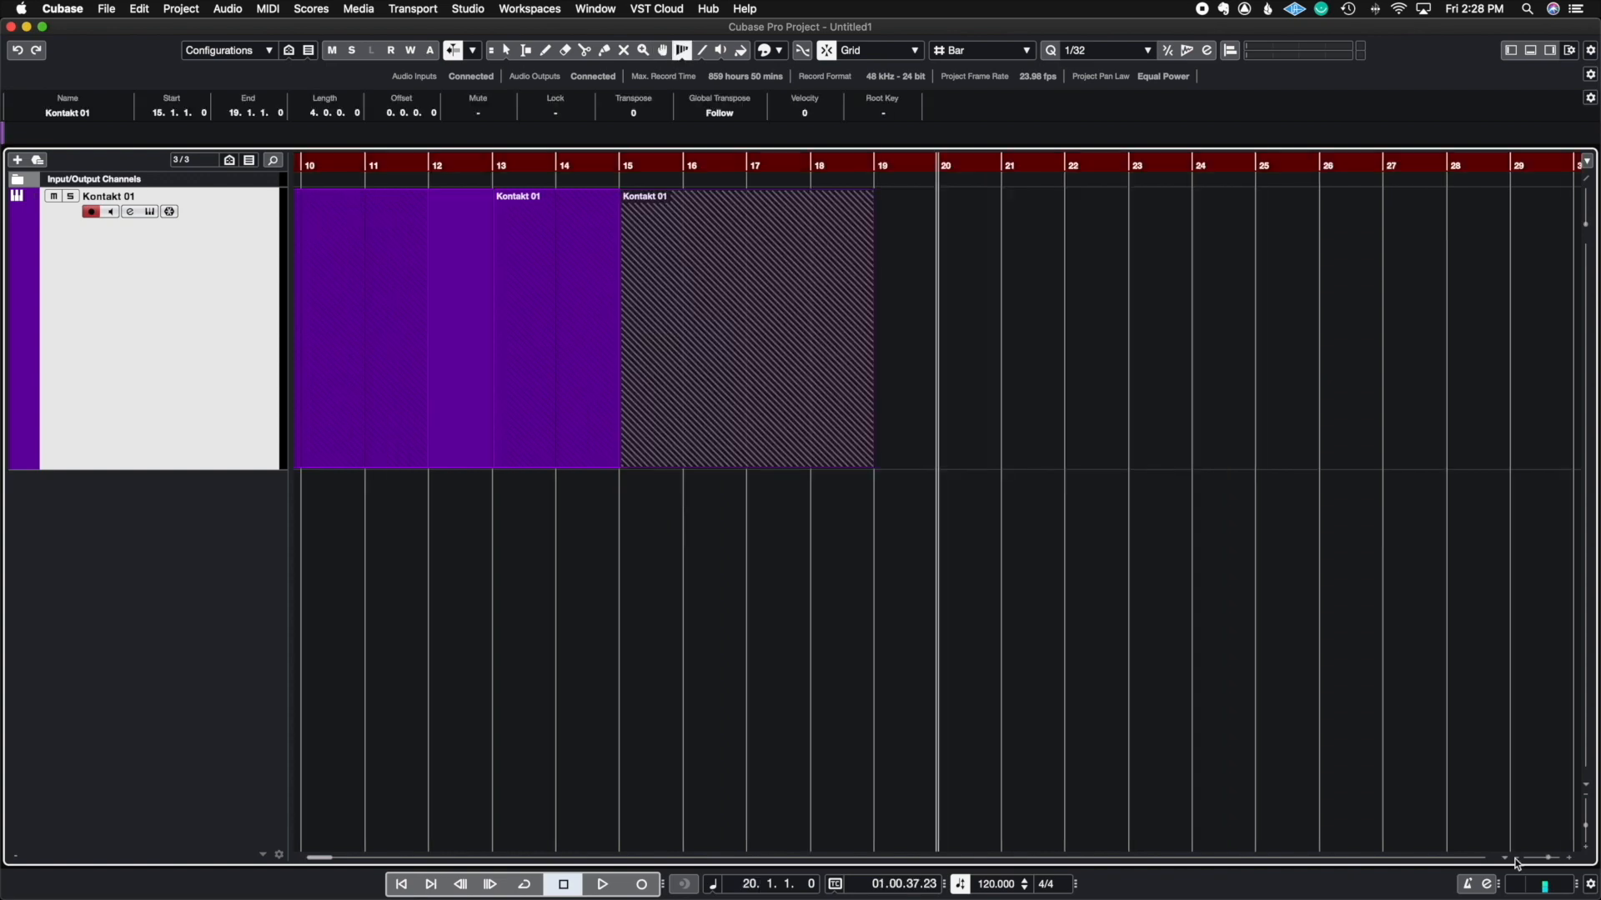
Step: With the Time Warp tool active, place the project cursor at beat 2 of bar 20
left_click(1569, 858)
left_click(1569, 858)
left_click(1569, 858)
left_click(1569, 858)
left_click(1569, 858)
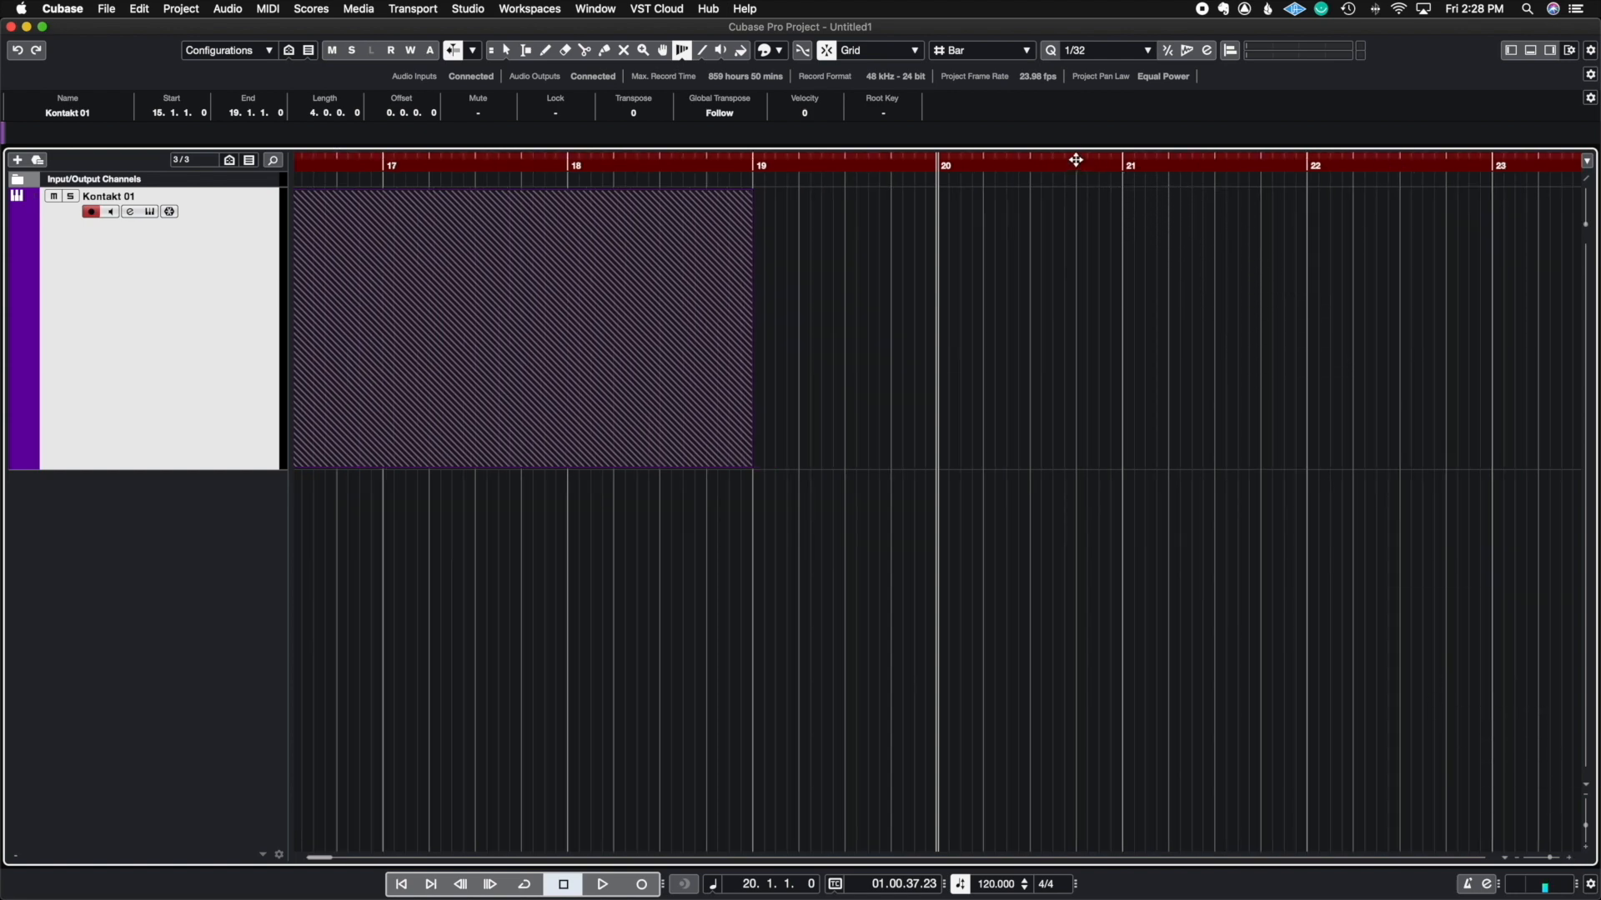
left_click(986, 193)
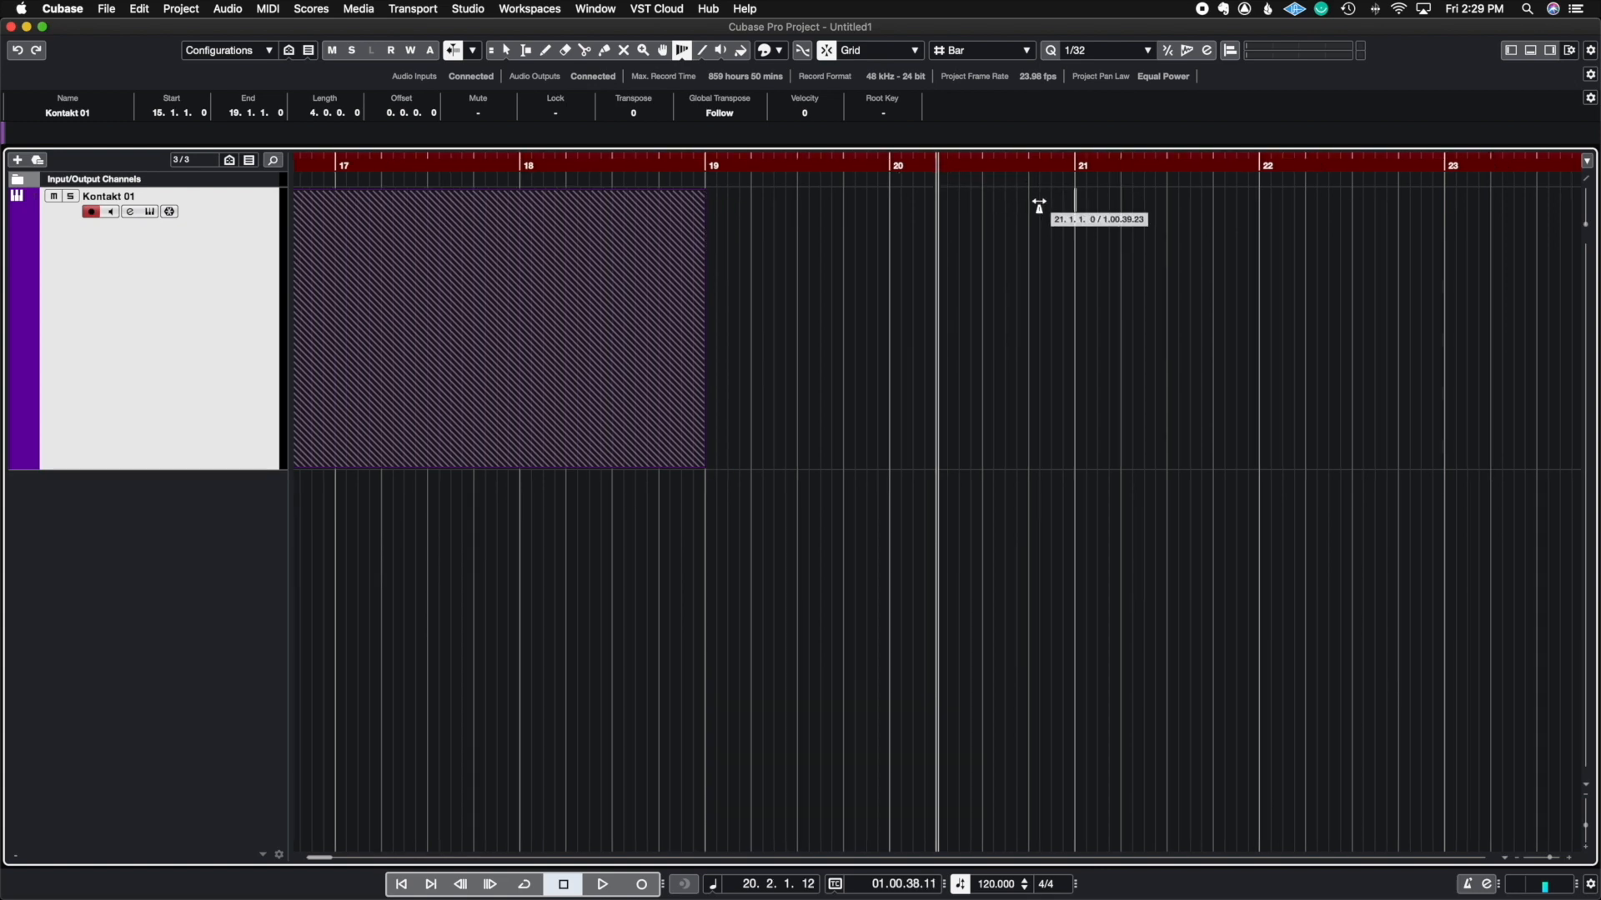
Step: Add a Tempo track and move it above the Kontakt 01 track
right_click(207, 492)
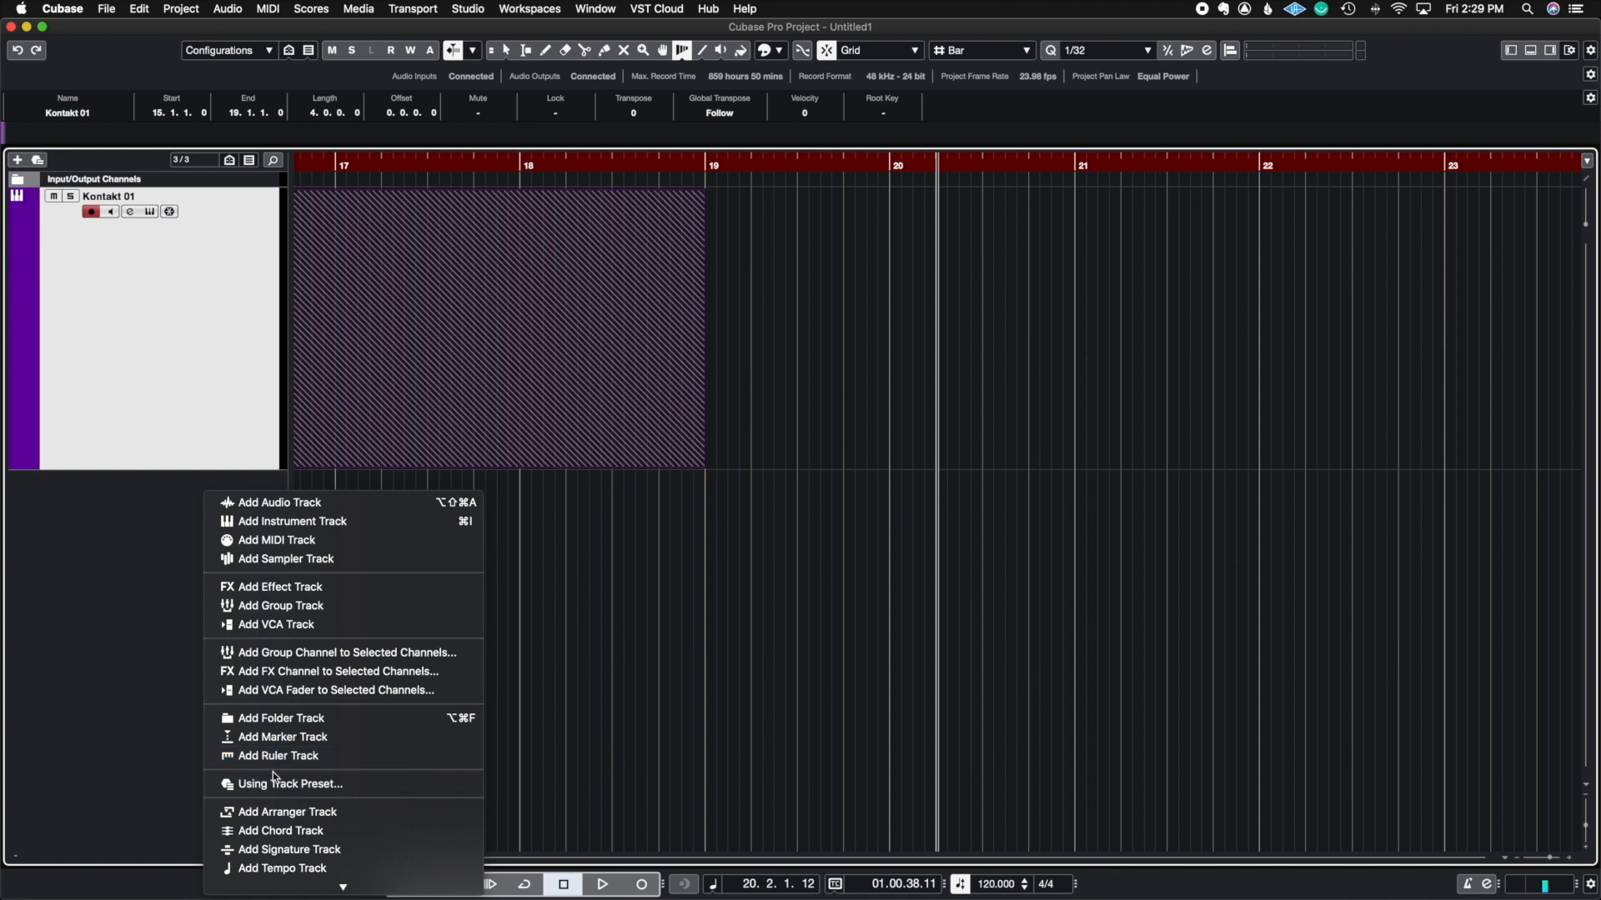
left_click(294, 871)
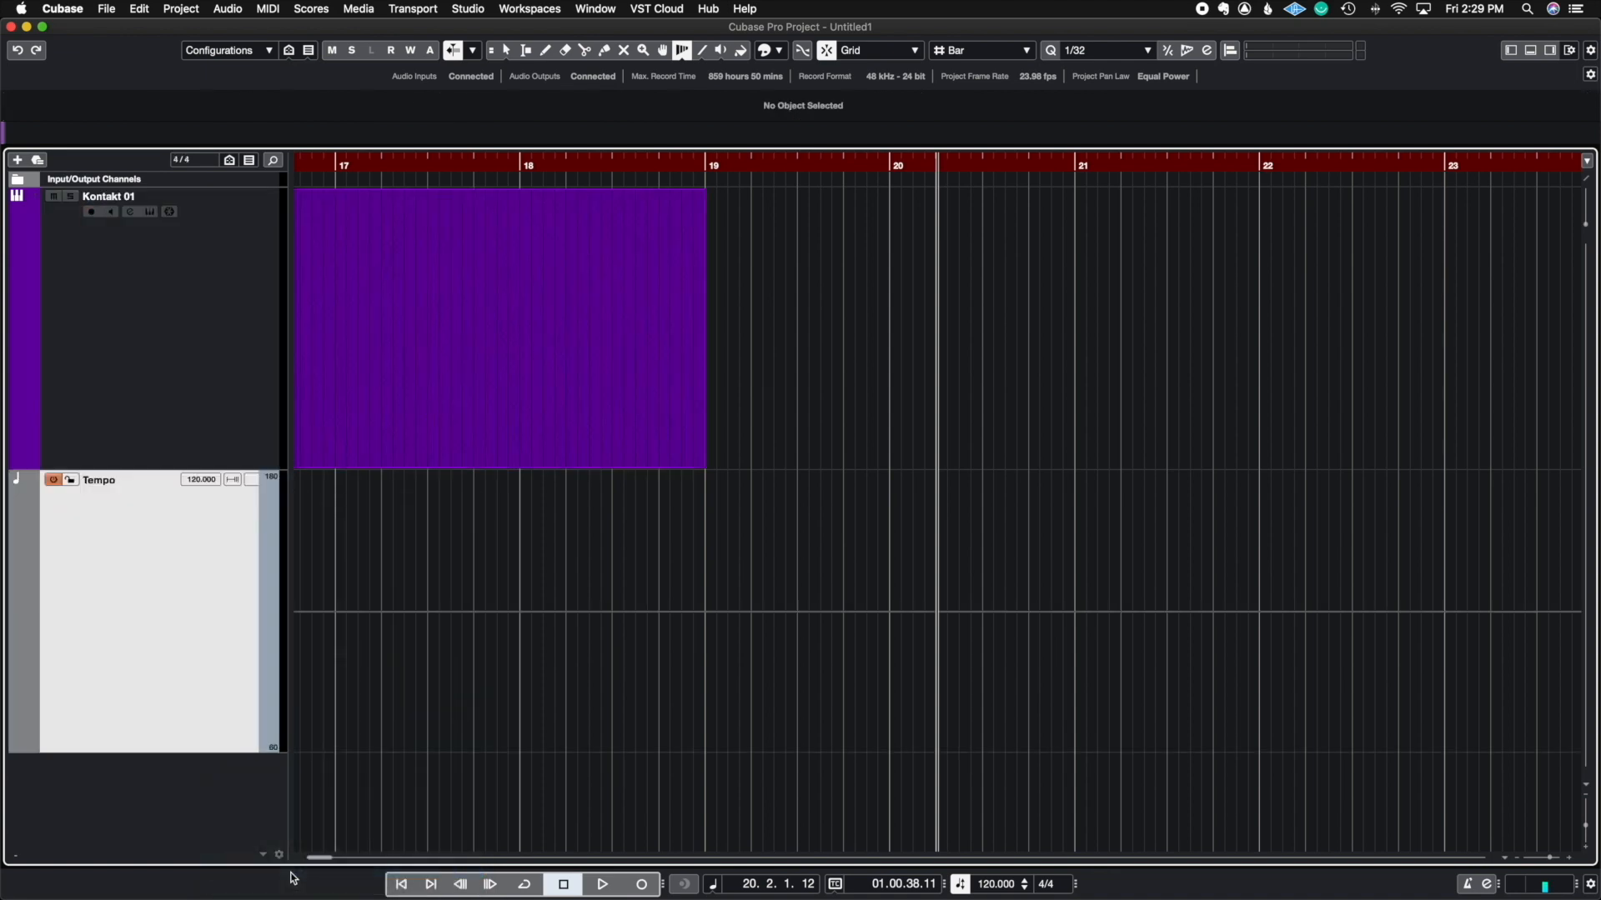
left_click_drag(103, 618, 115, 375)
Step: Add a tempo point of 120 BPM at bar 20 on the Tempo track with the Draw tool and select it
right_click(998, 331)
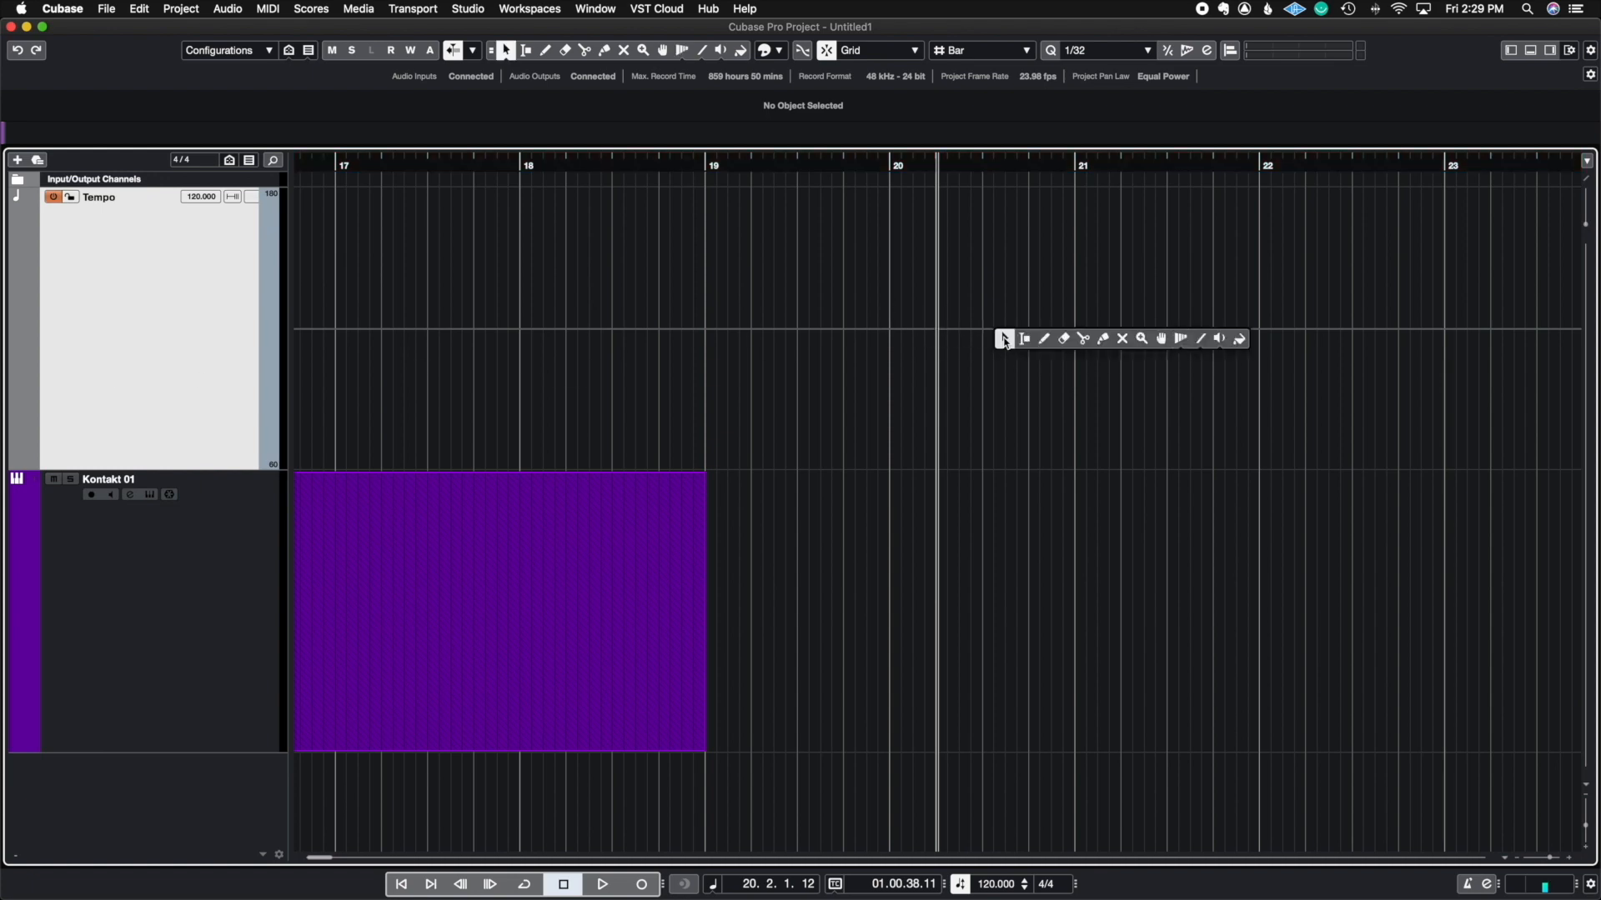
left_click(1033, 342)
right_click(1030, 331)
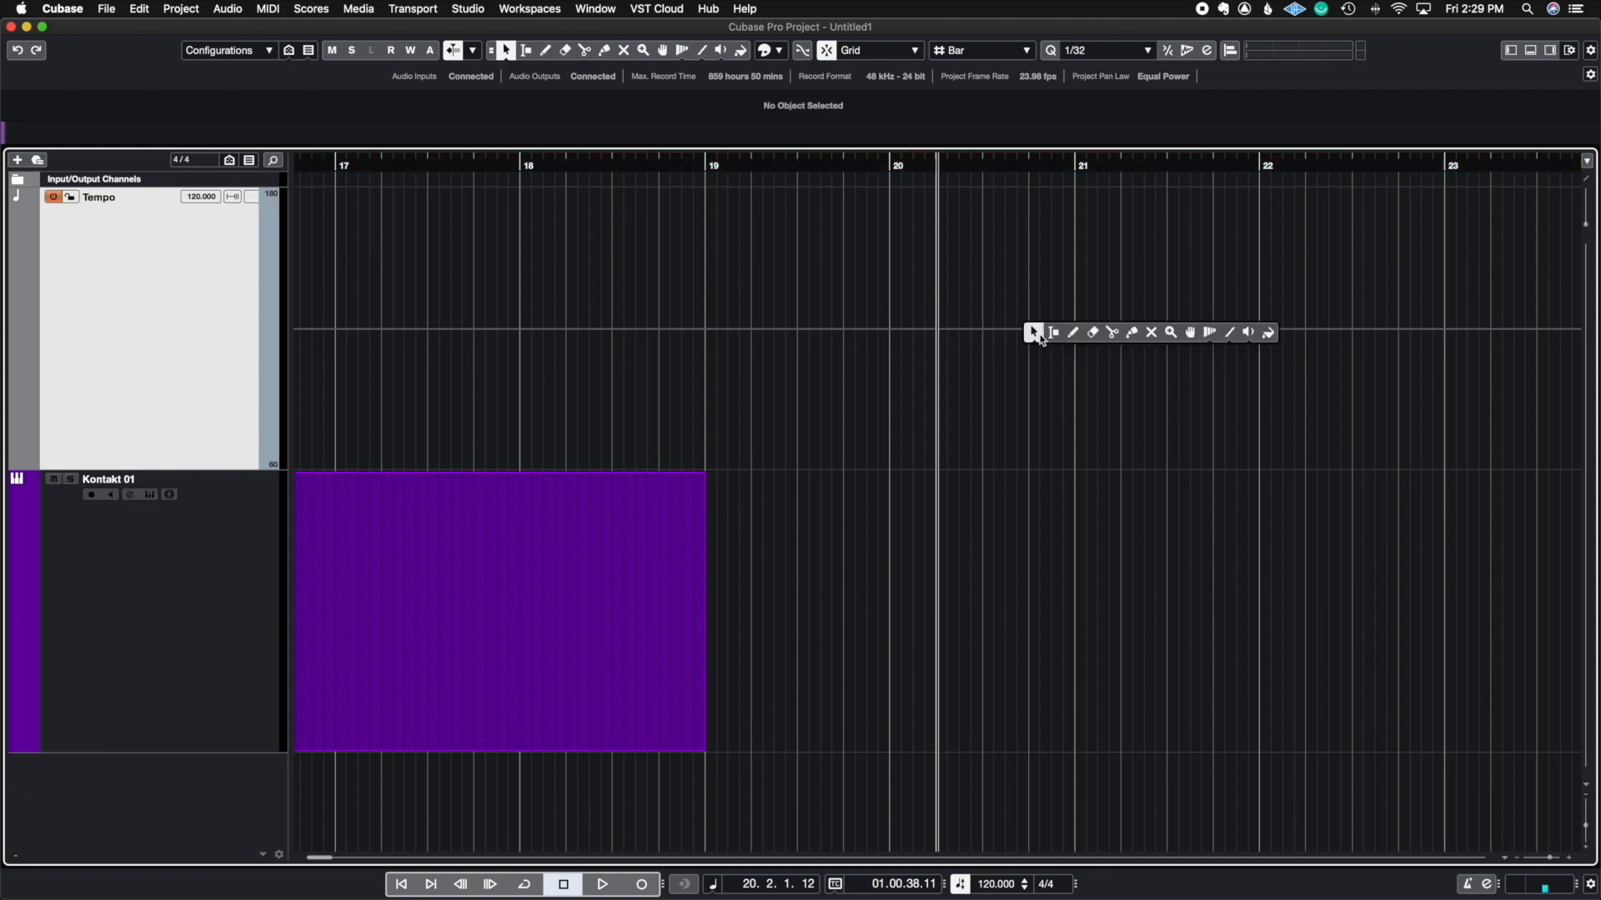
left_click(1073, 337)
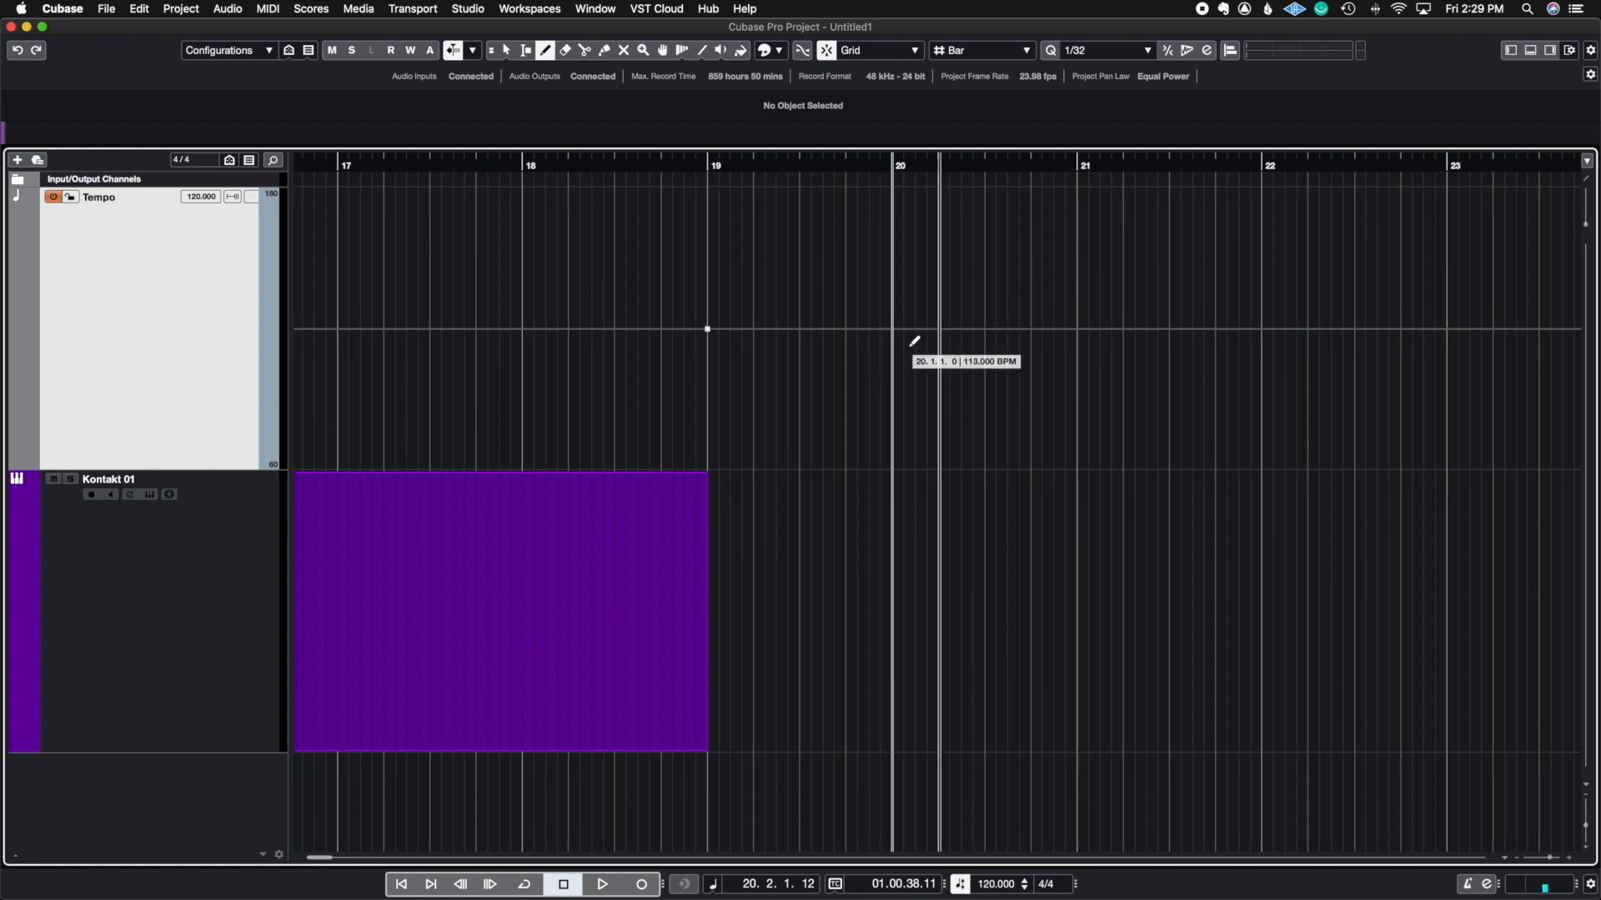
left_click(900, 324)
right_click(901, 325)
left_click(892, 327)
left_click_drag(892, 327, 892, 330)
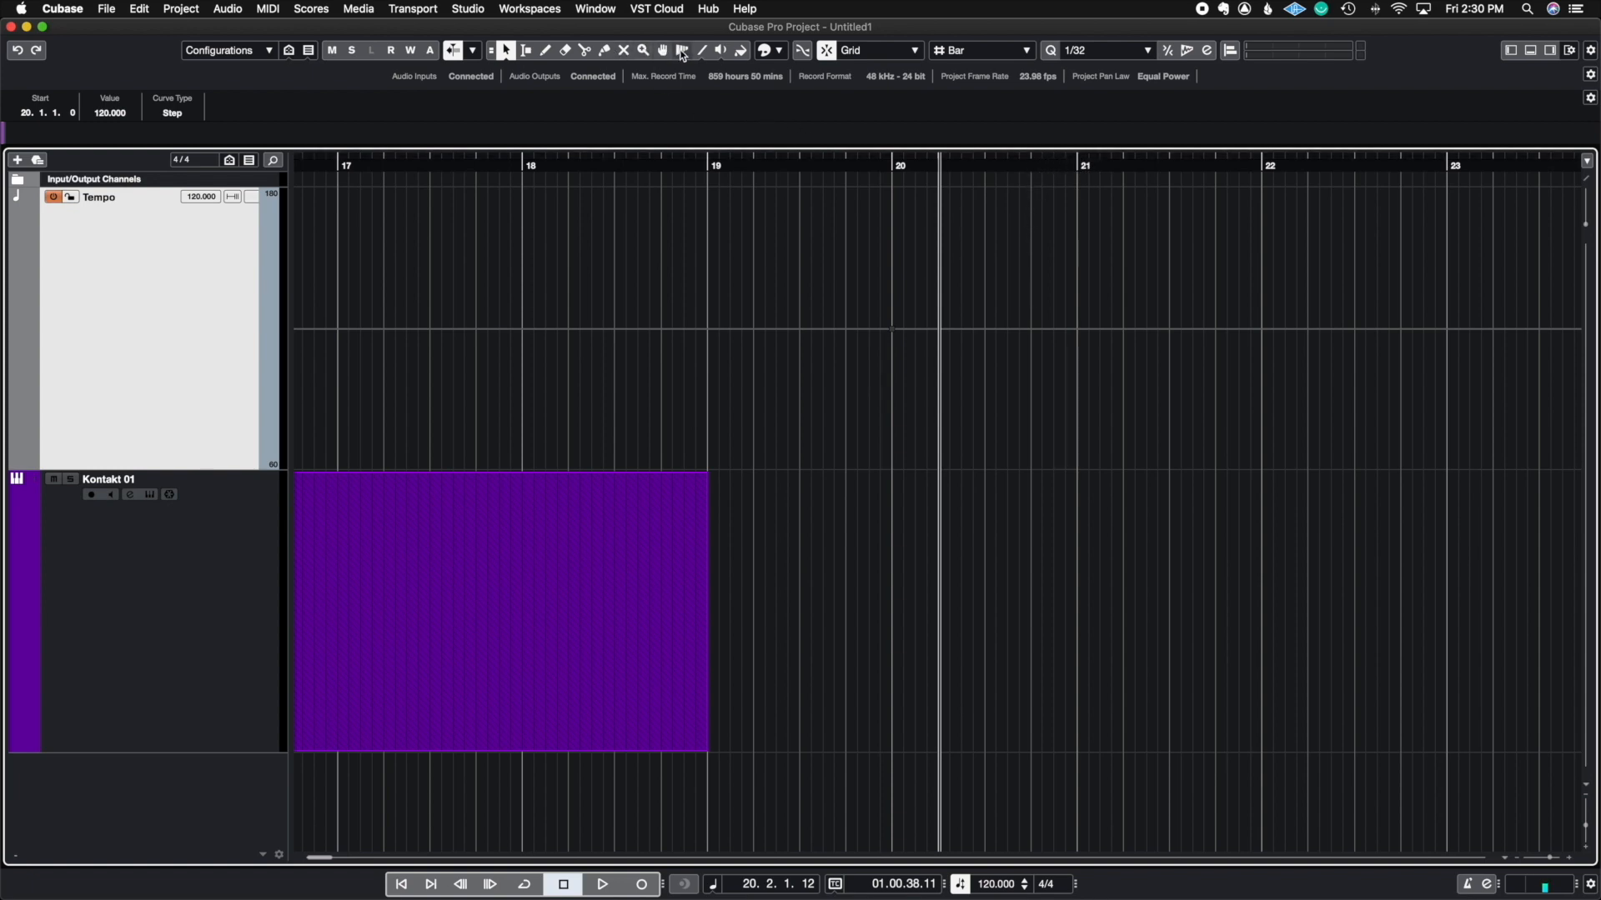
Step: Pull bar 21 earlier with the Time Warp tool, raising the tempo at bar 20 to 150.406 BPM
left_click(682, 51)
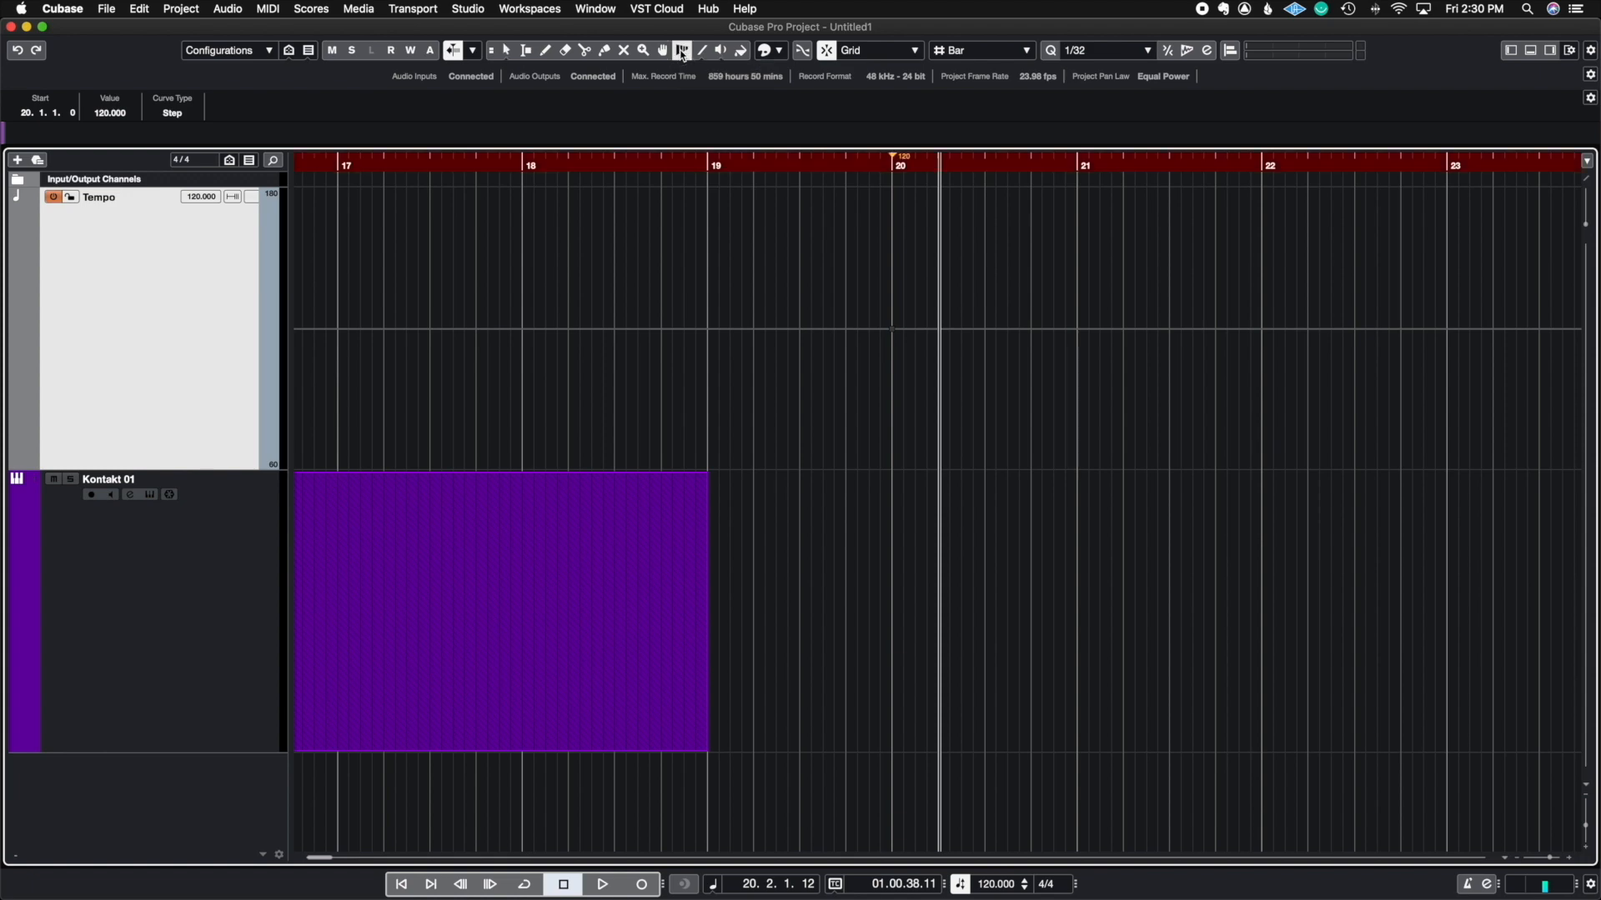
left_click(1078, 238)
left_click_drag(1078, 237, 1040, 237)
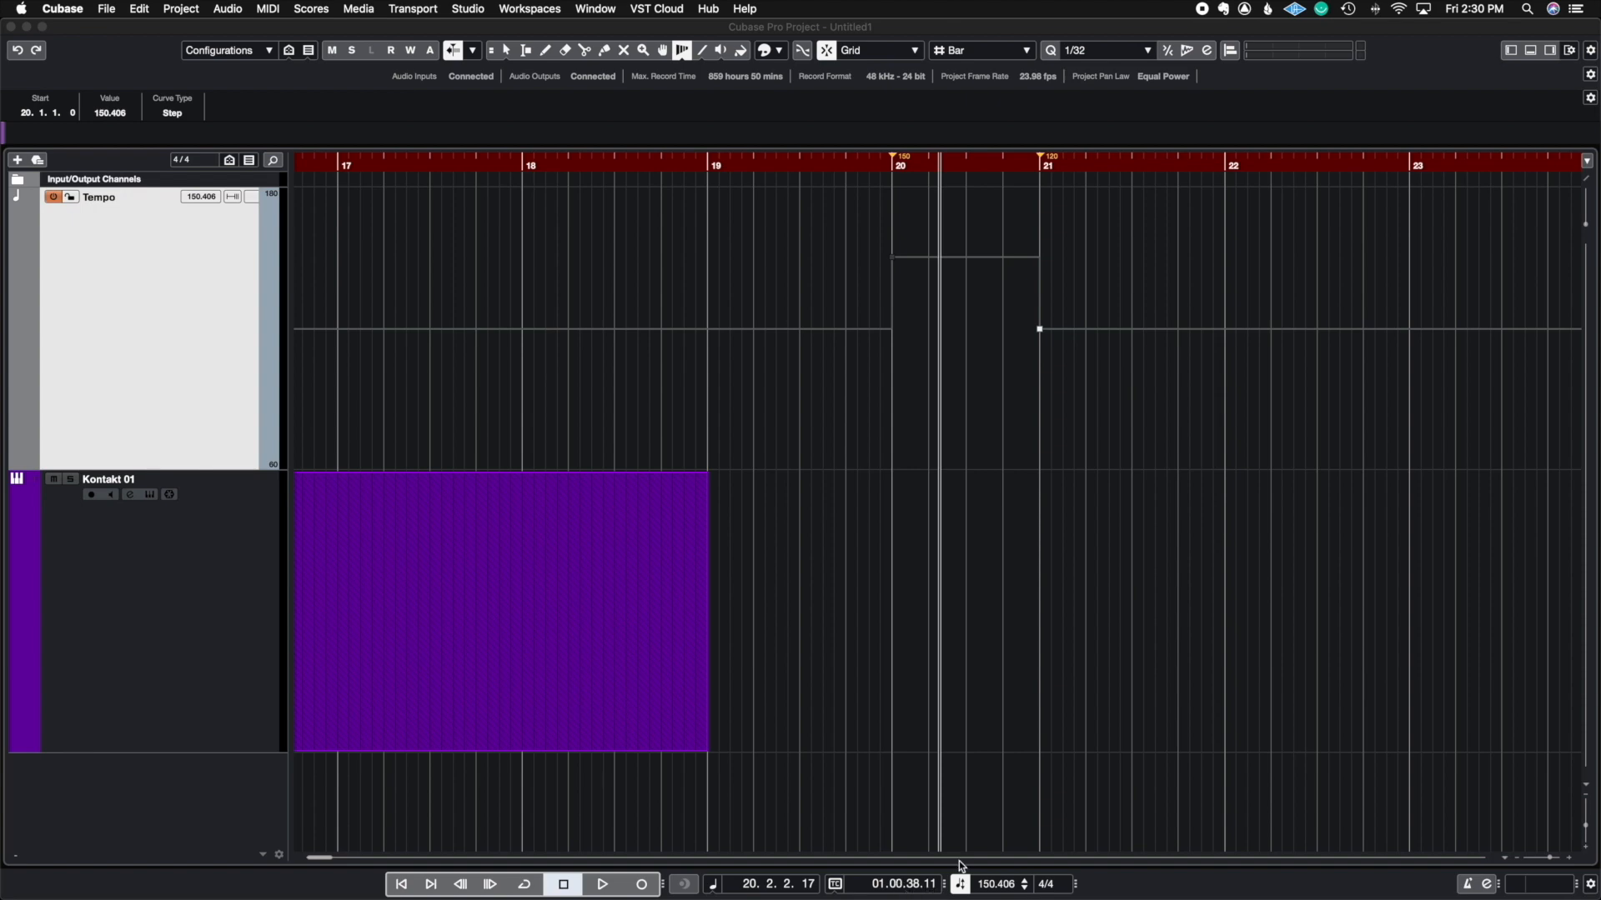
Step: Undo the time warp, the tempo point edits and the addition of the Tempo track
left_click(26, 51)
left_click(26, 51)
left_click(26, 52)
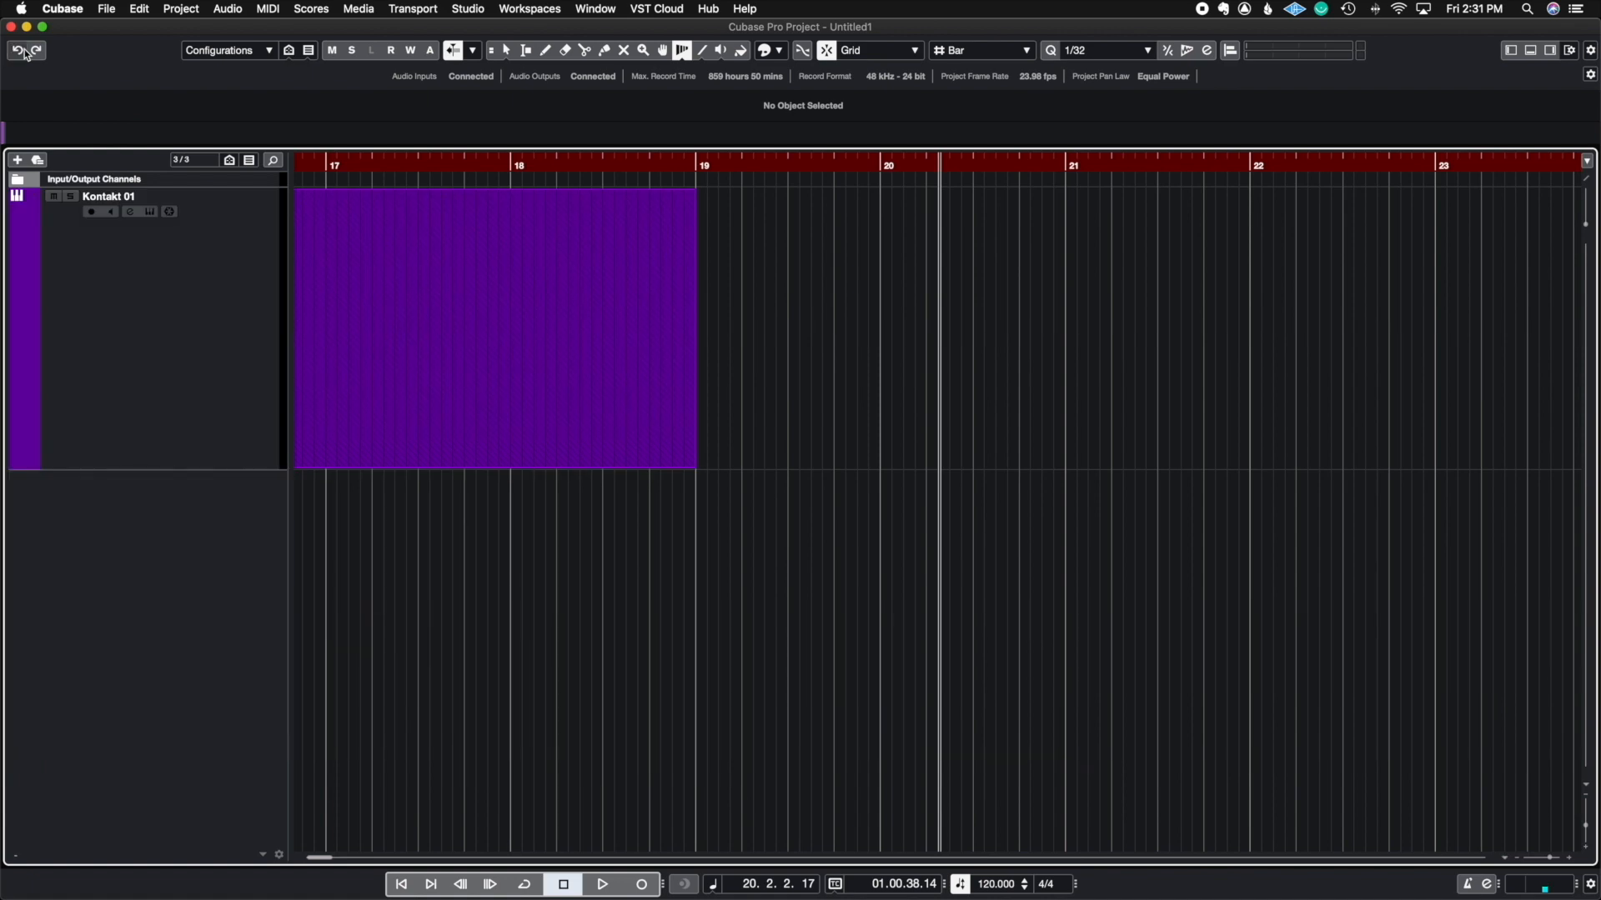
Step: Delete the Kontakt 01 part at bar 39 and the two parts overlapping the one that spans bars 3 to 19
key("g")
key("g")
key("g")
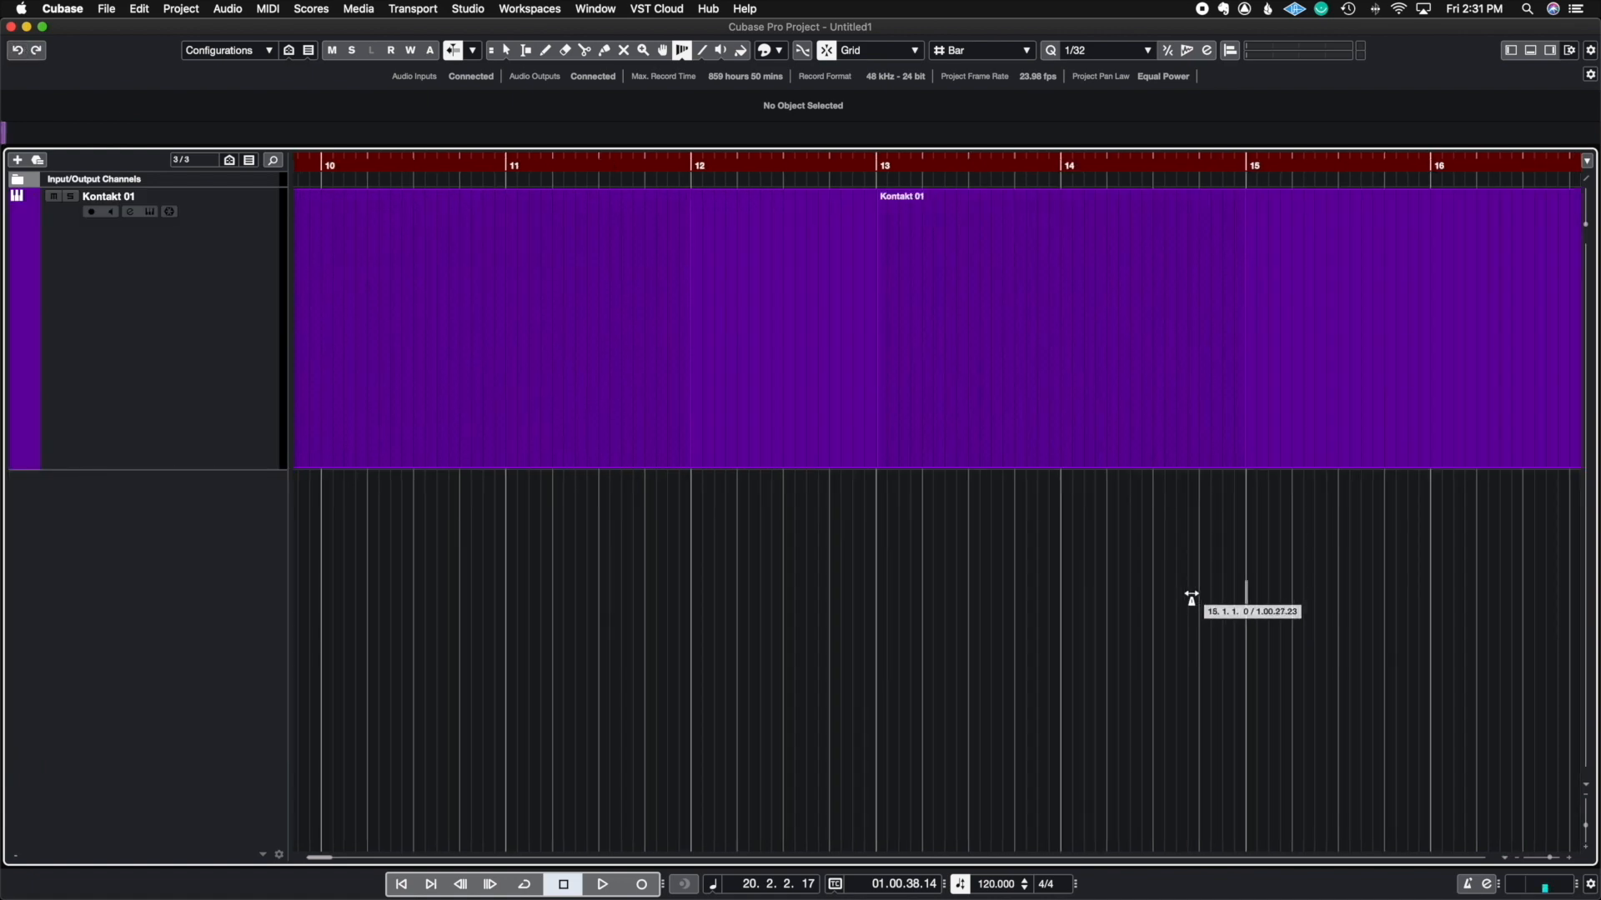
key("1")
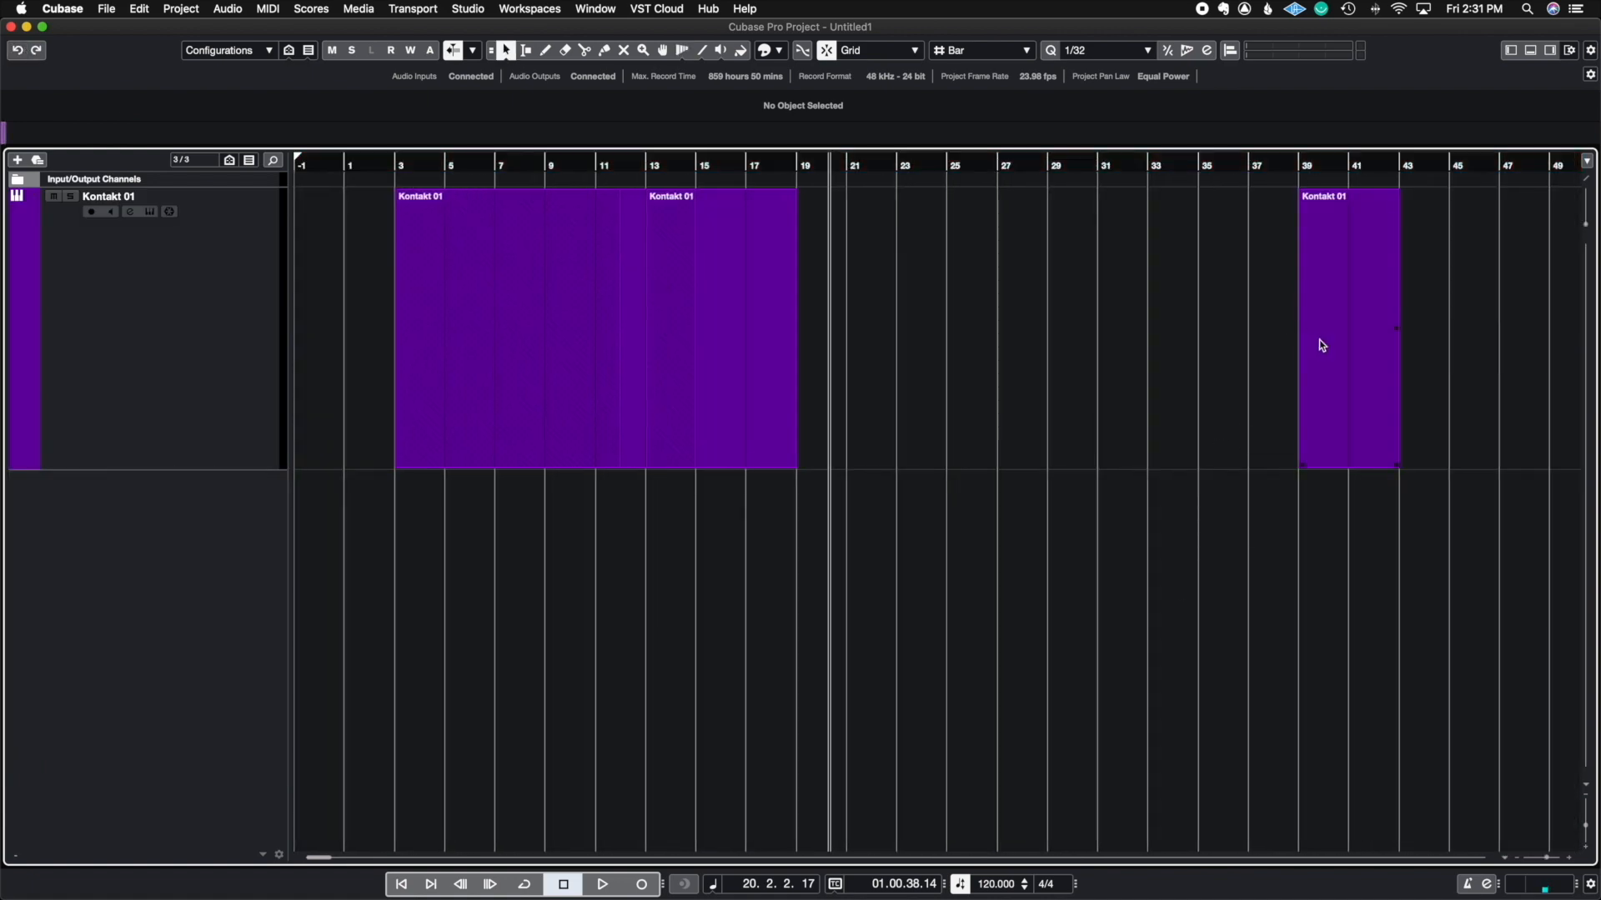
left_click(1324, 342)
key("Delete")
left_click(659, 283)
key("Delete")
left_click(615, 284)
key("Delete")
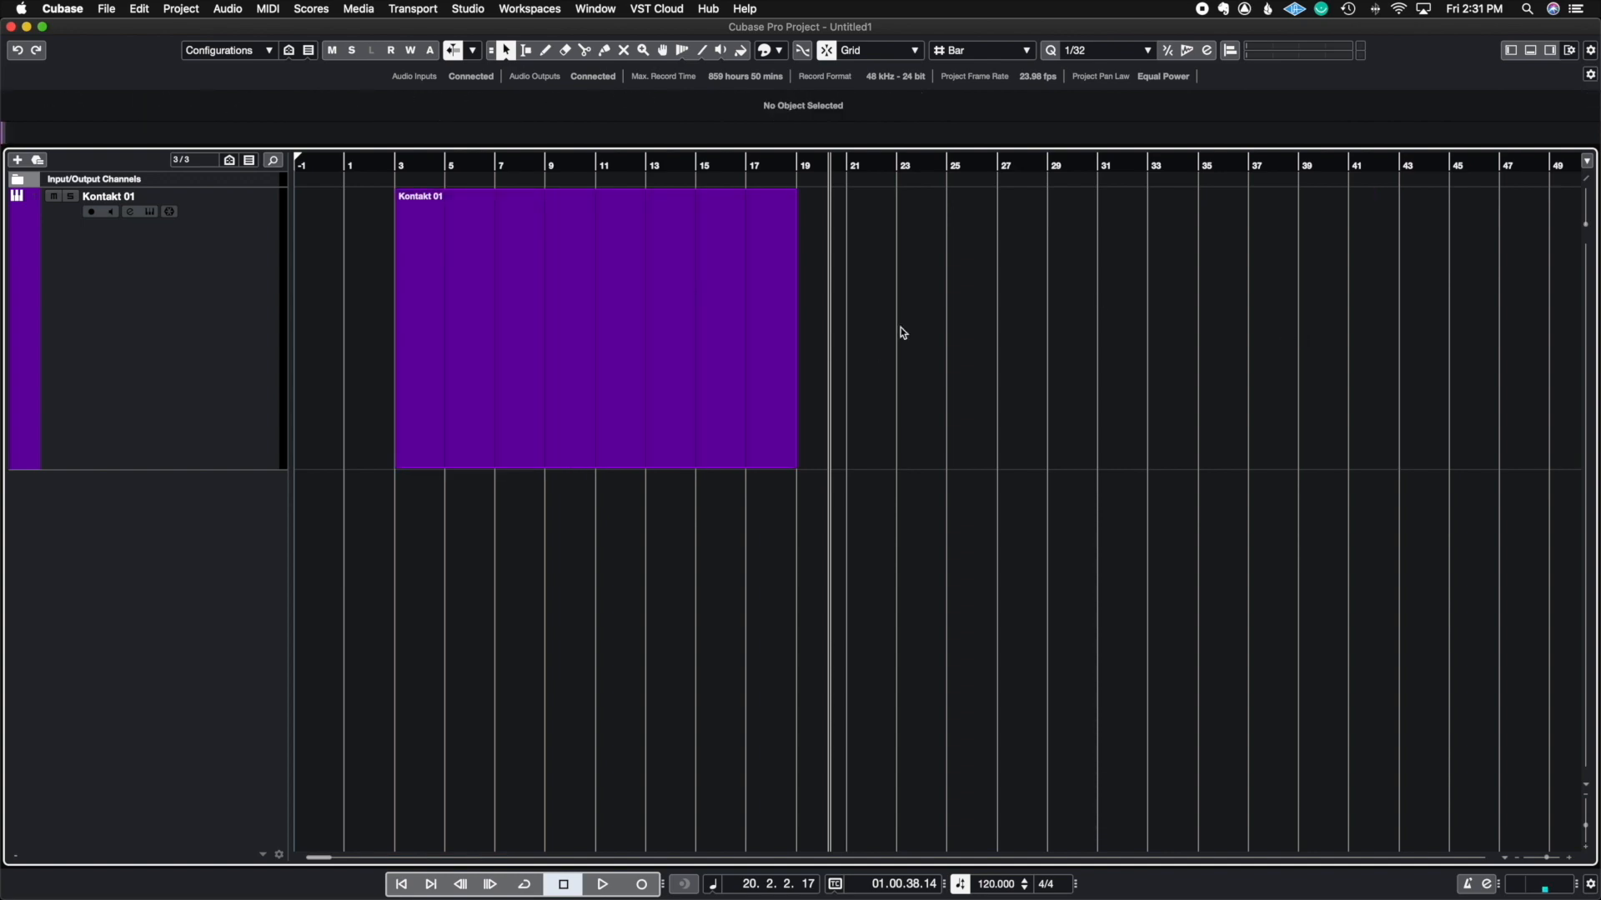
Step: Open the remaining Kontakt 01 part in the Key Editor and enlarge the editor area
left_click(702, 50)
key("1")
double_click(679, 217)
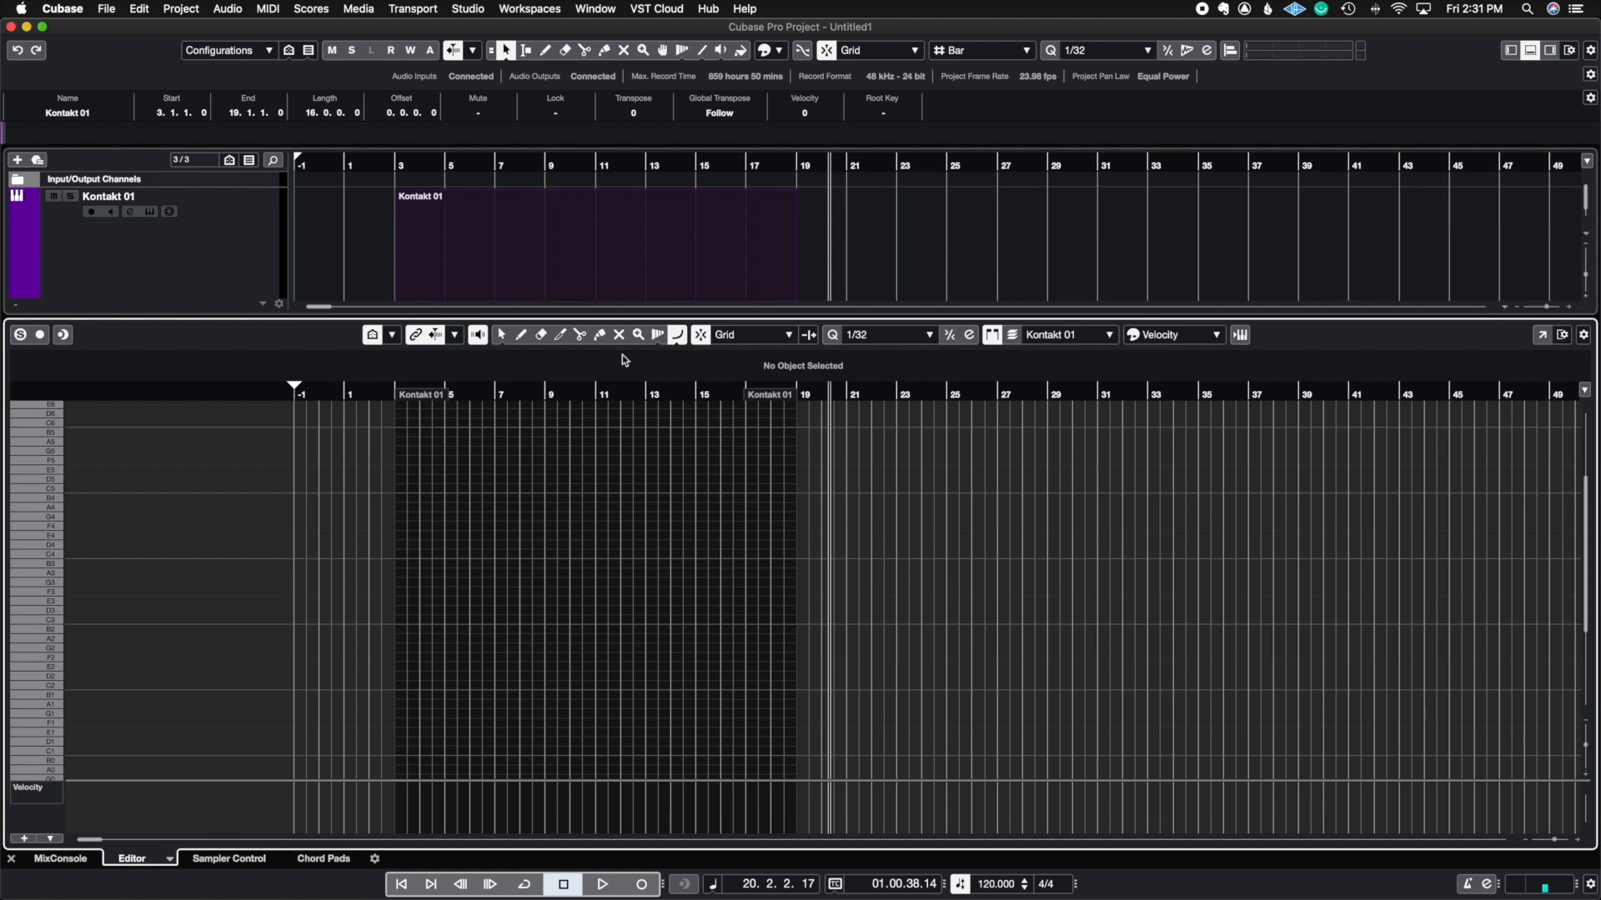
left_click_drag(651, 319, 651, 288)
left_click(1576, 840)
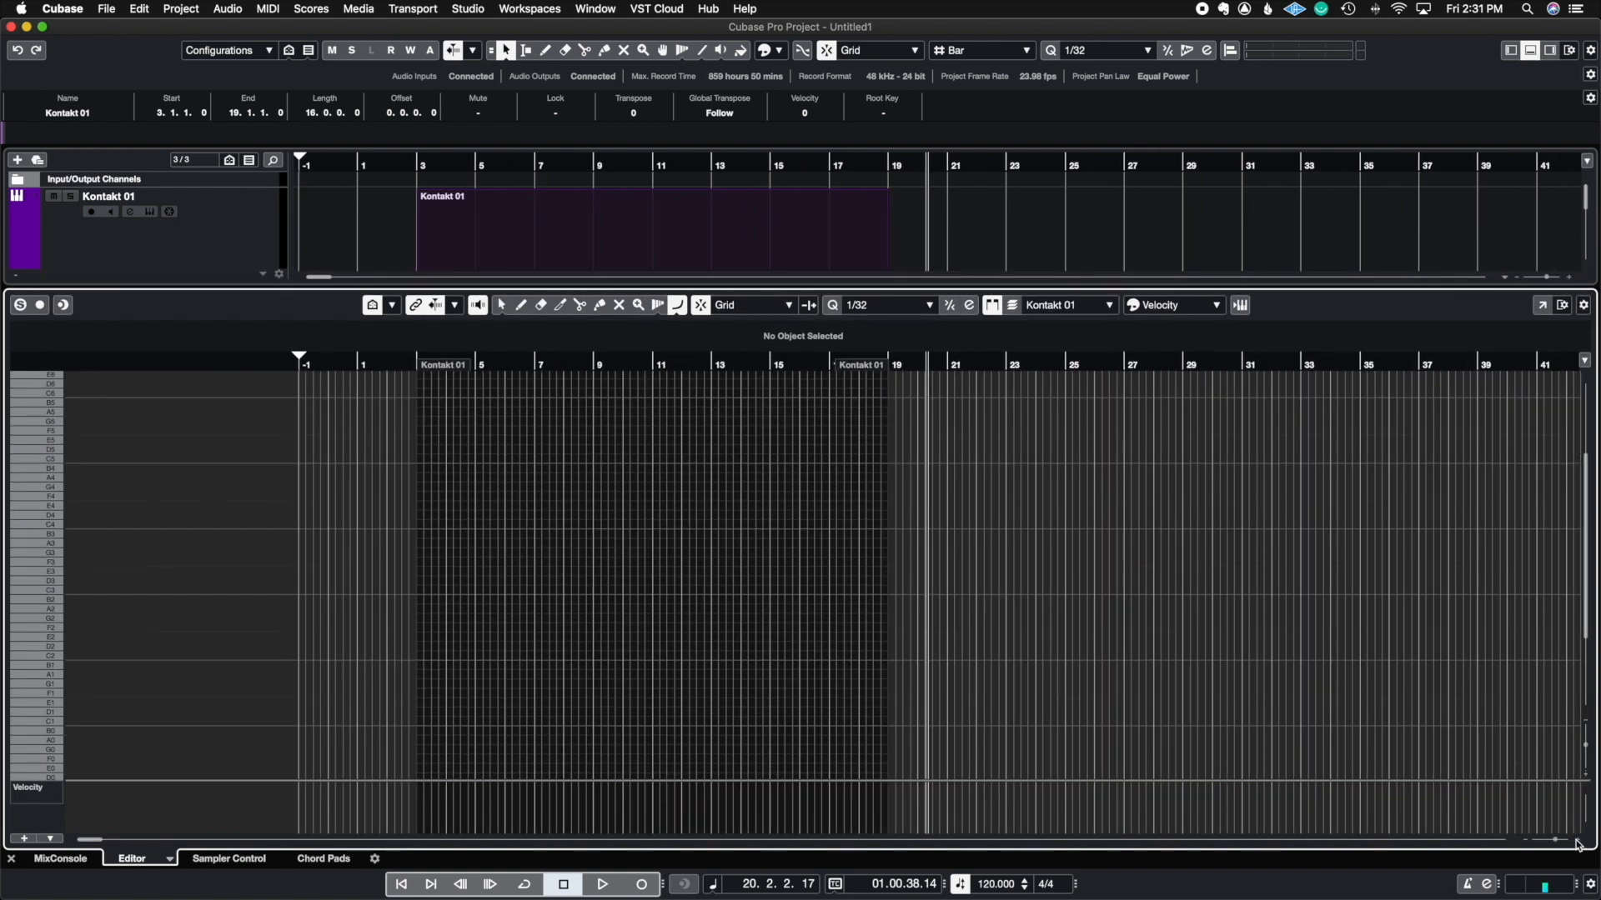
left_click(1575, 840)
left_click(1576, 841)
left_click(1576, 841)
left_click(1576, 841)
left_click(1576, 840)
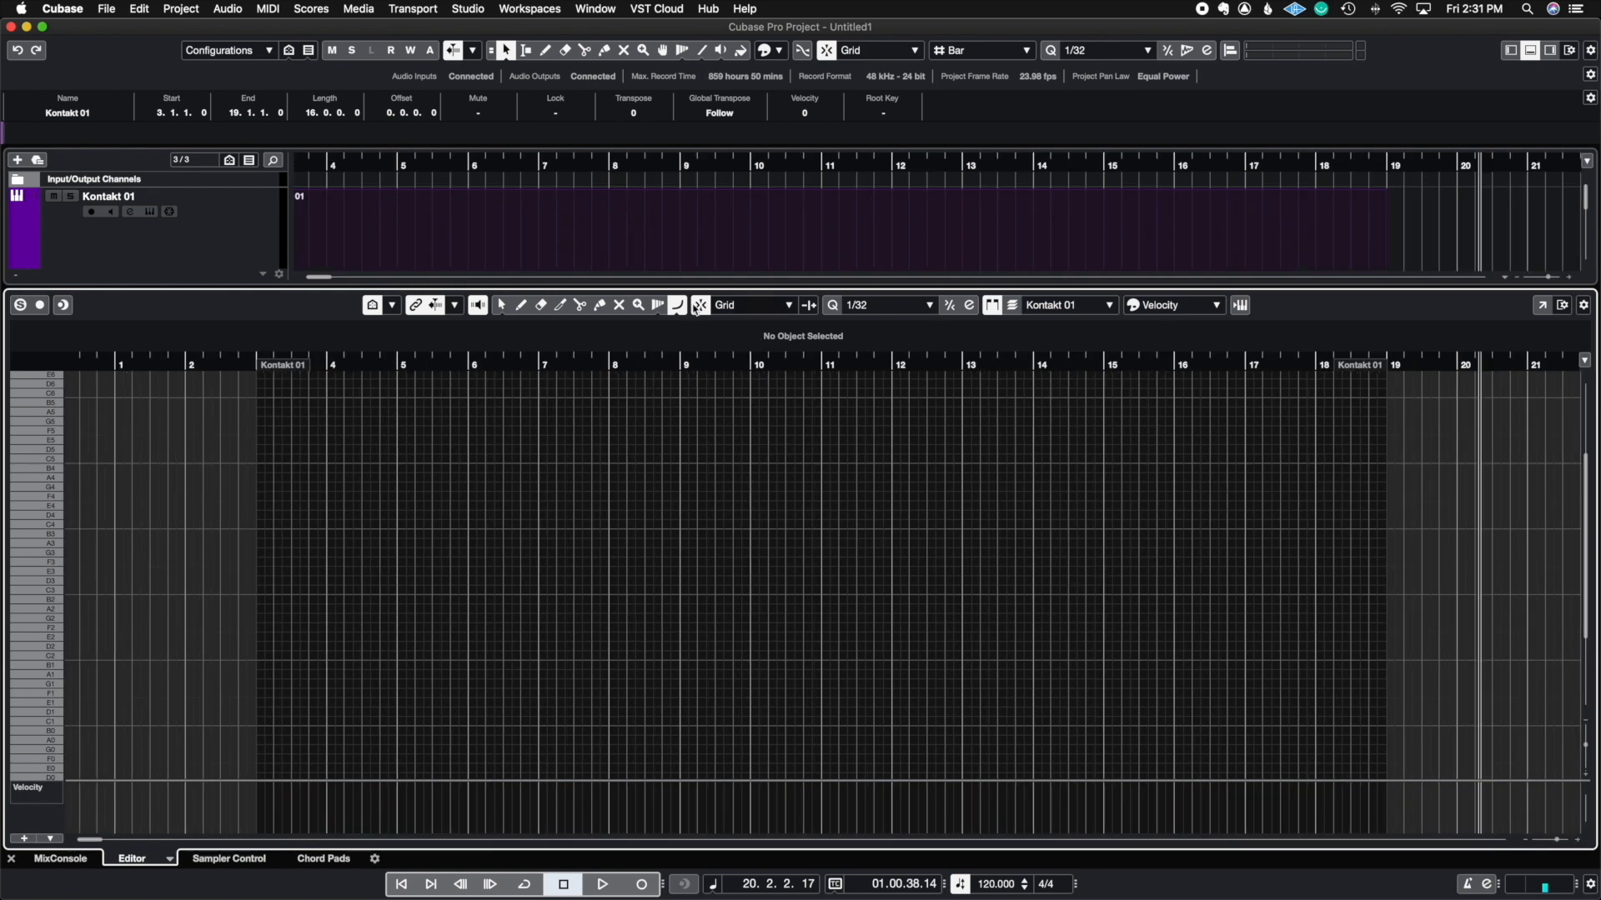
Step: Set the Key Editor's Line tool to the Line shape and view its other shape options
left_click(680, 308)
left_click(691, 322)
left_click(680, 305)
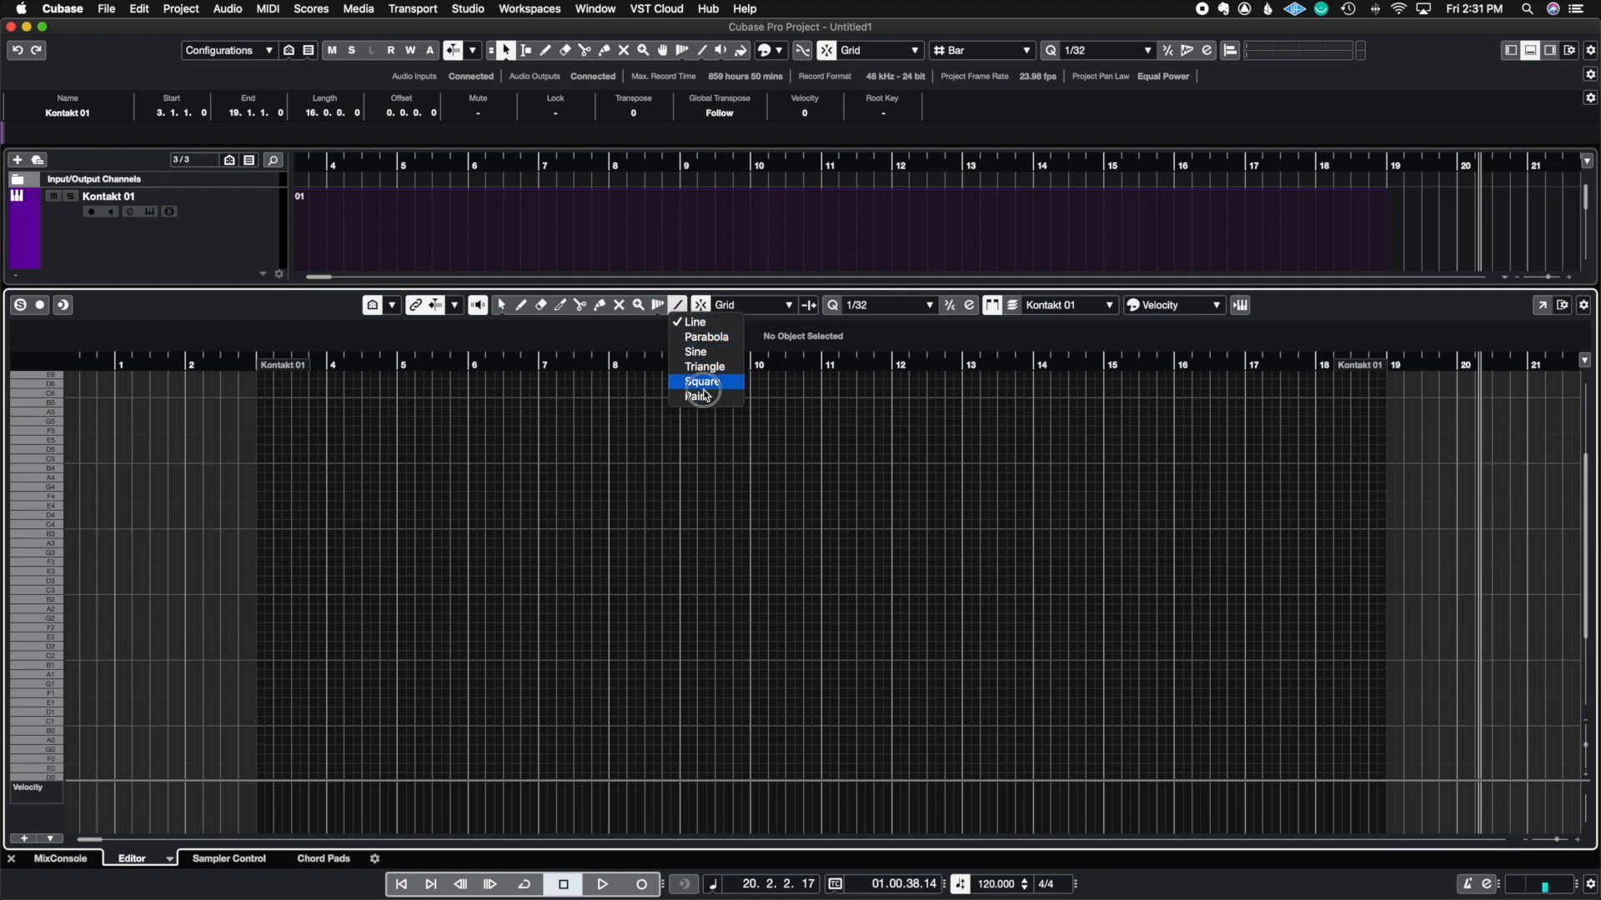
left_click(771, 340)
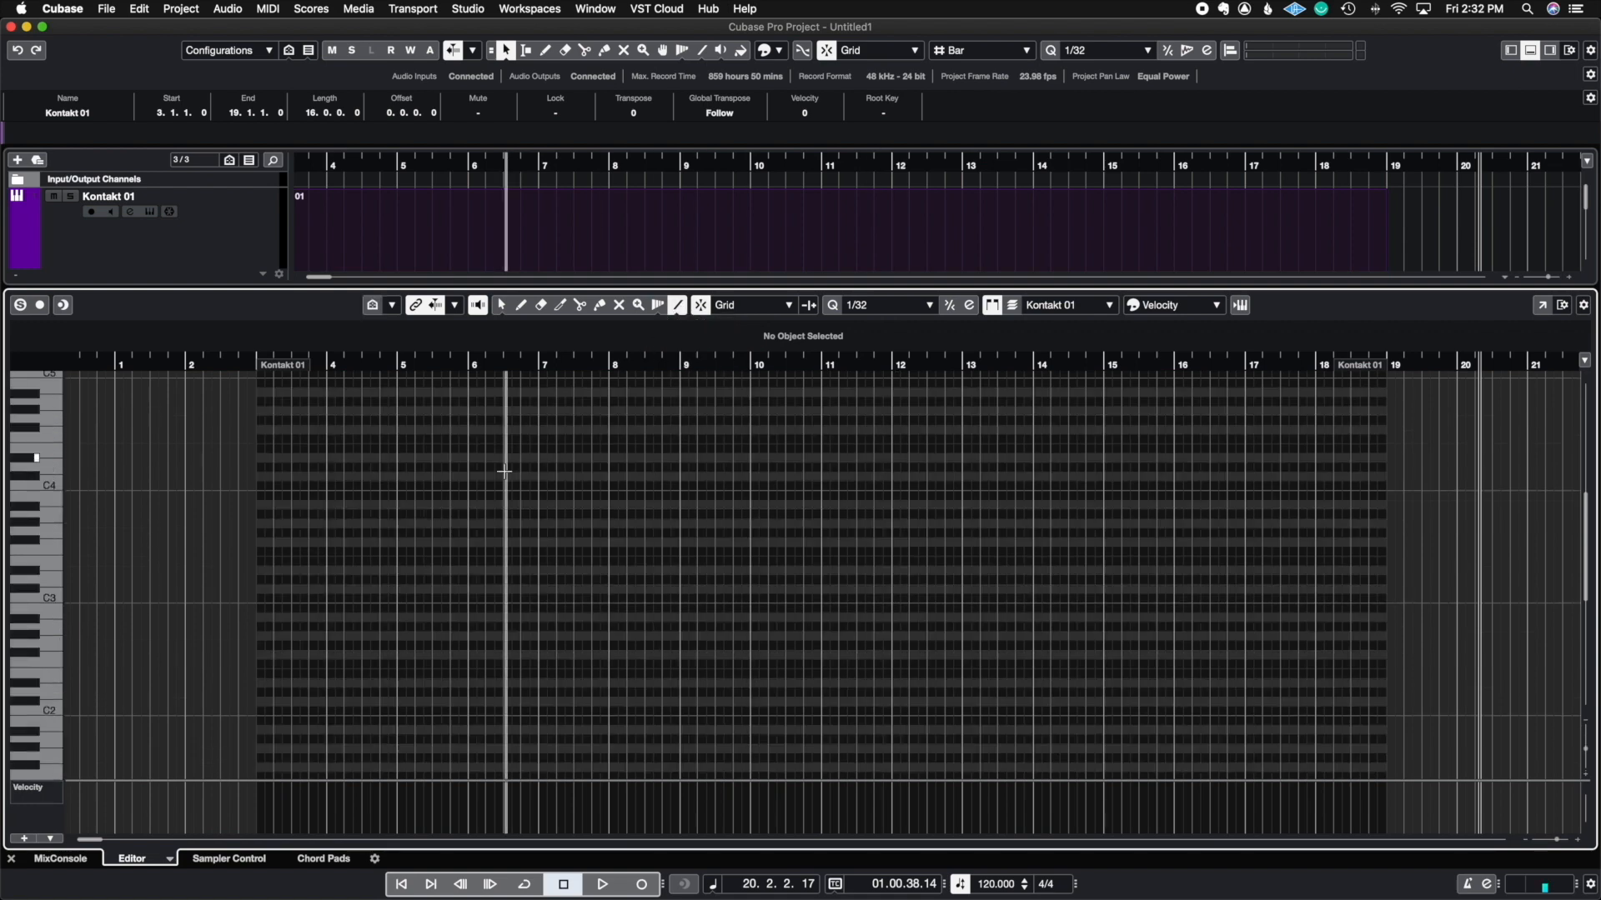
Step: Draw a rising line of 1/32 notes from C3 at bar 3 to C4 at bar 4 with the Line tool
left_click(1579, 840)
left_click(1579, 840)
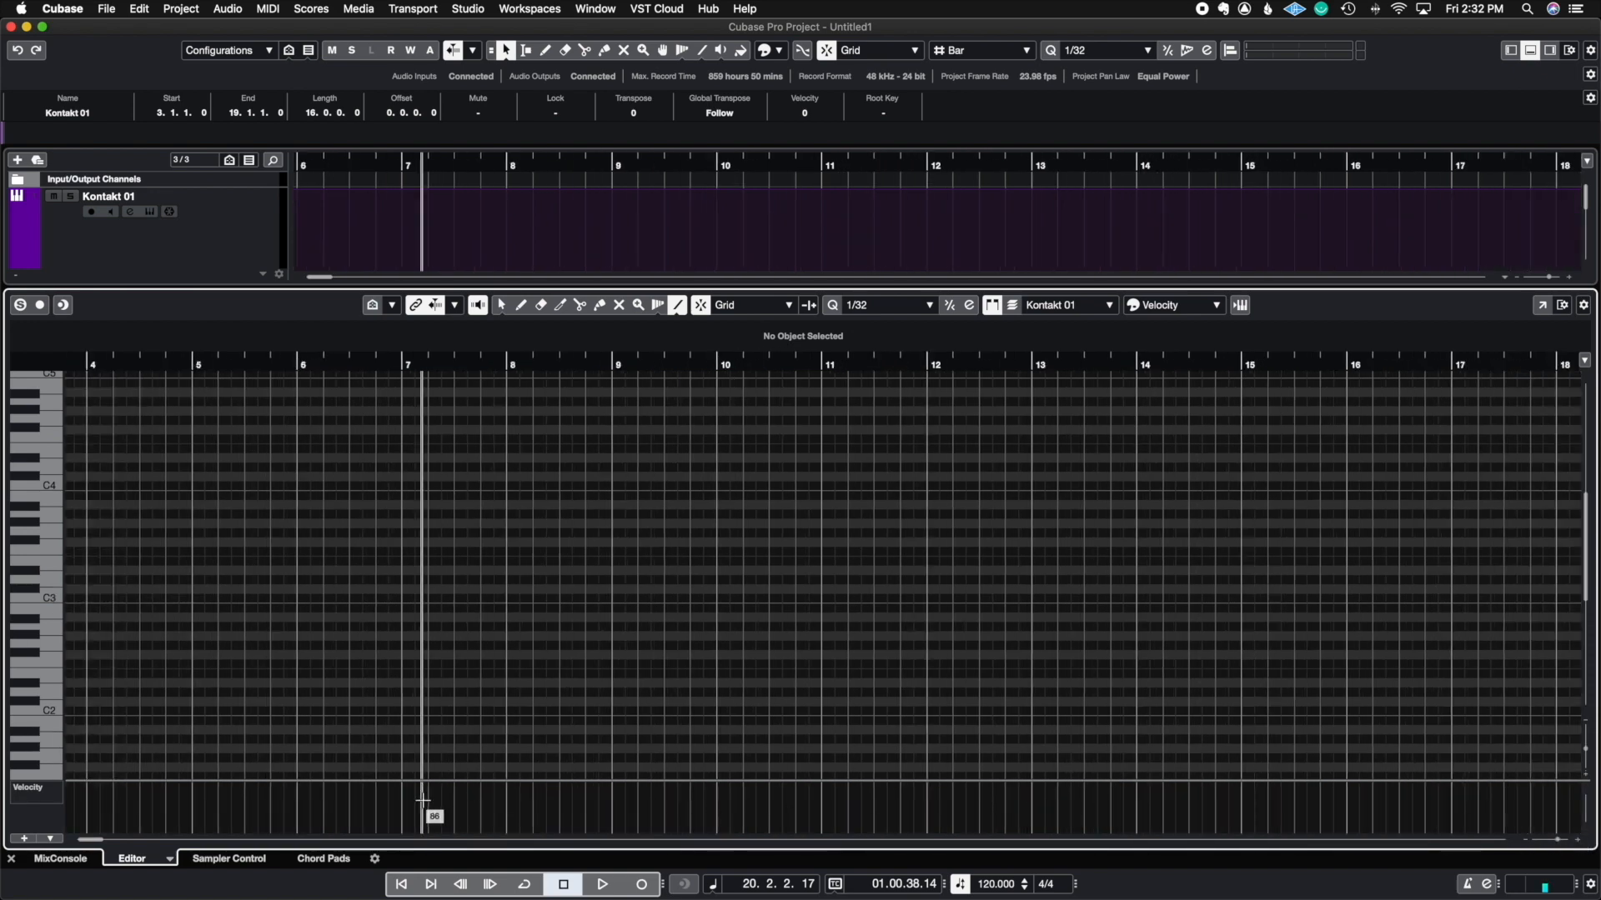
left_click_drag(93, 840, 84, 839)
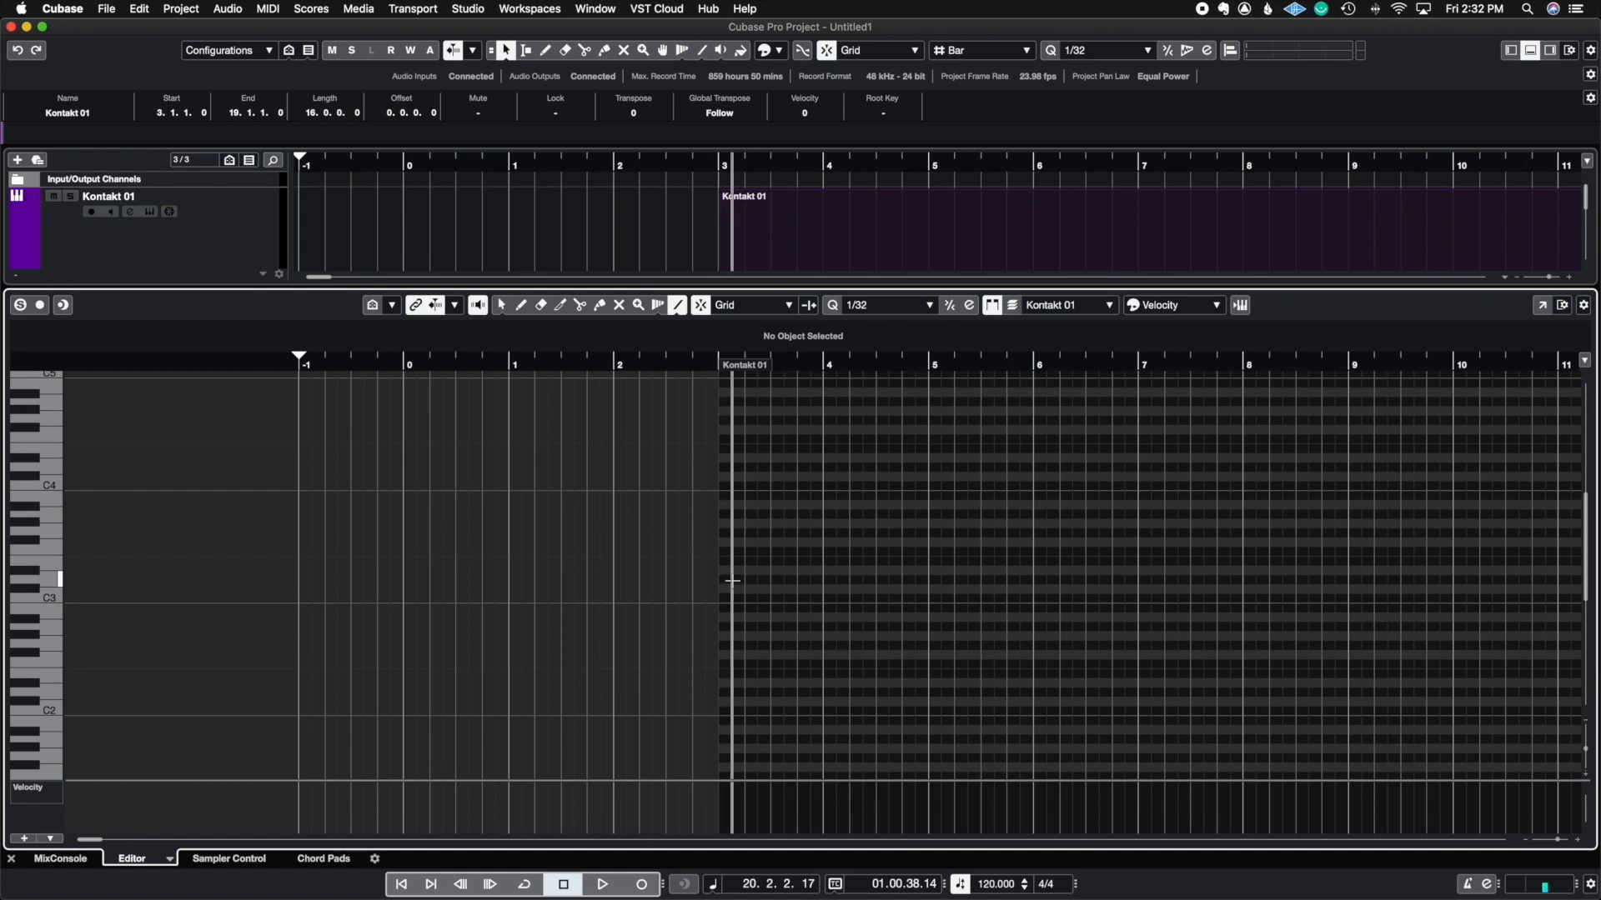
left_click_drag(724, 599, 827, 487)
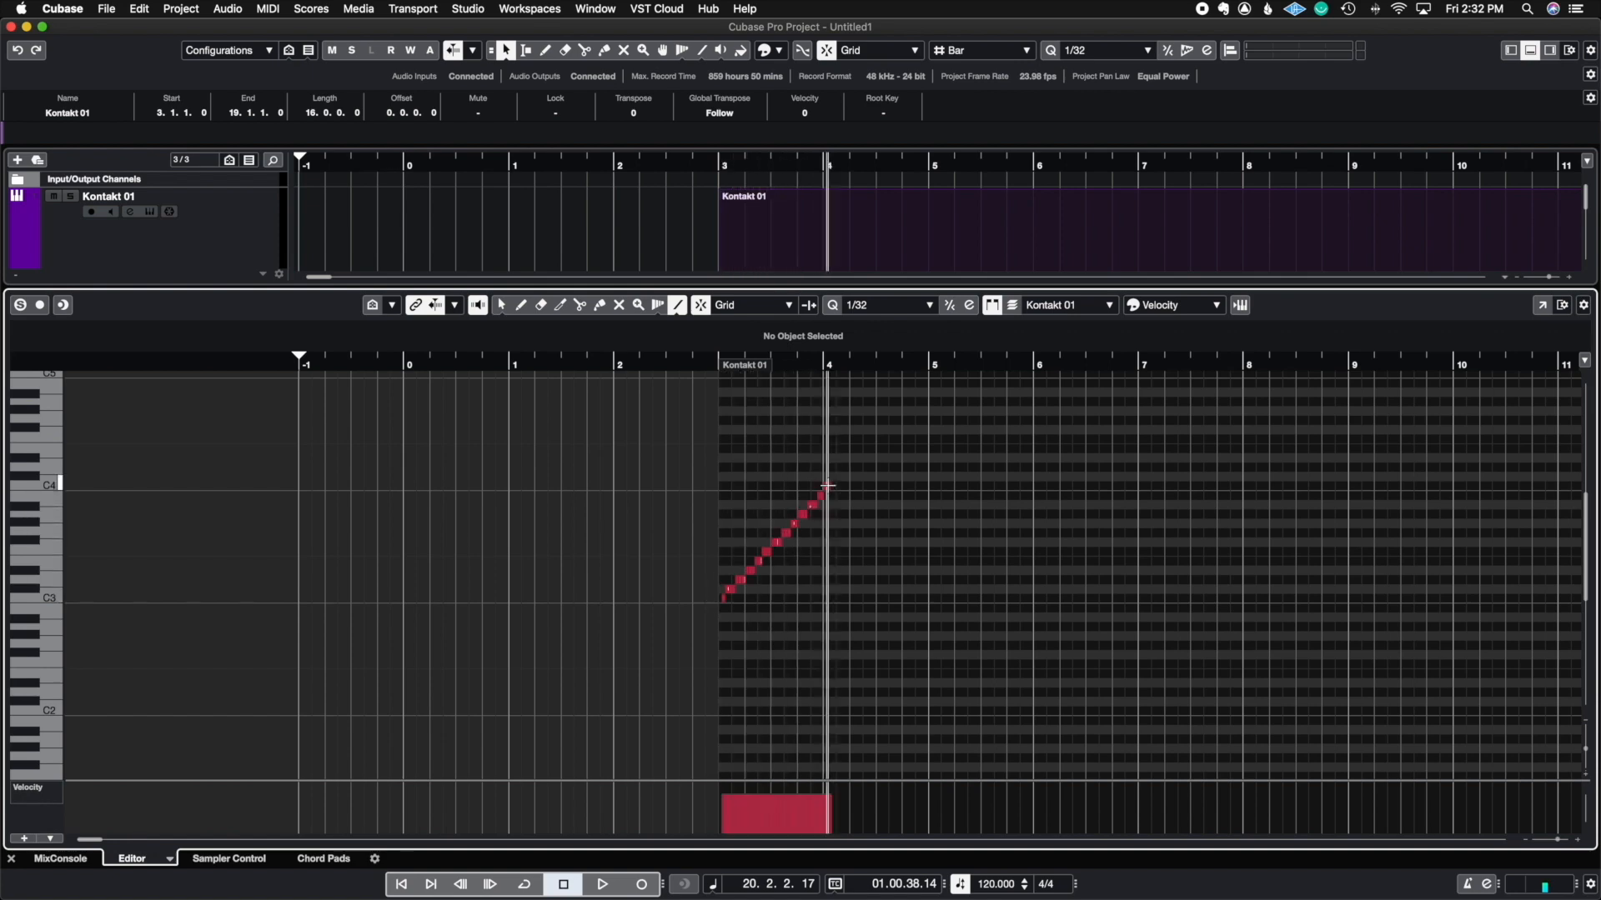
Step: Place the project cursor just before bar 3 and examine the drawn notes between bars 3 and 4 up close
left_click(1583, 847)
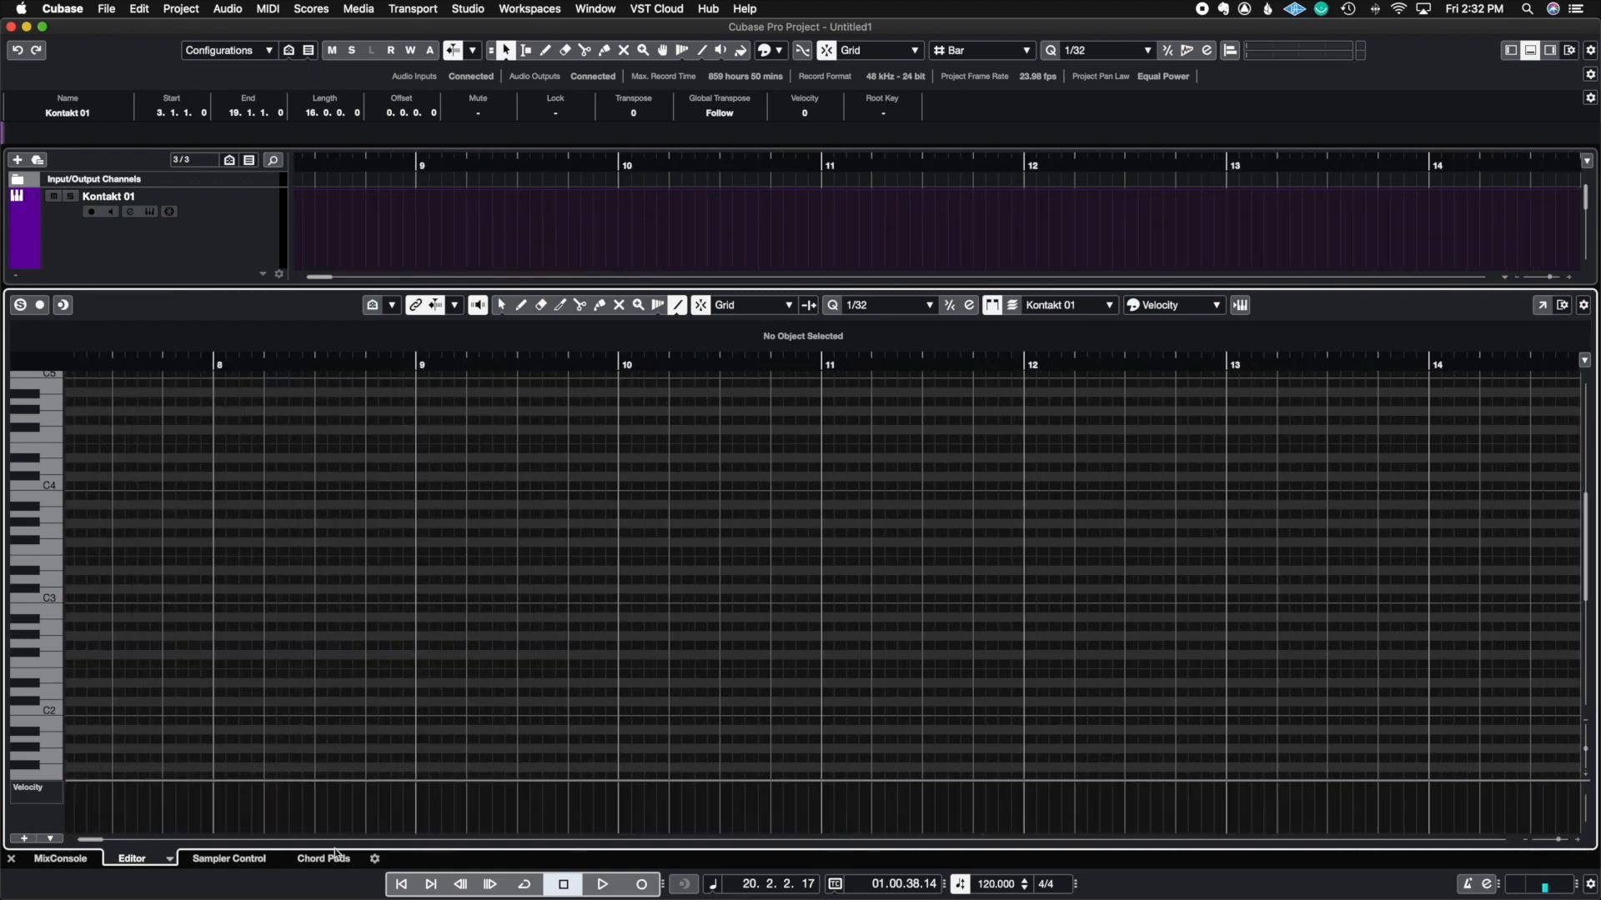
left_click_drag(90, 842, 79, 841)
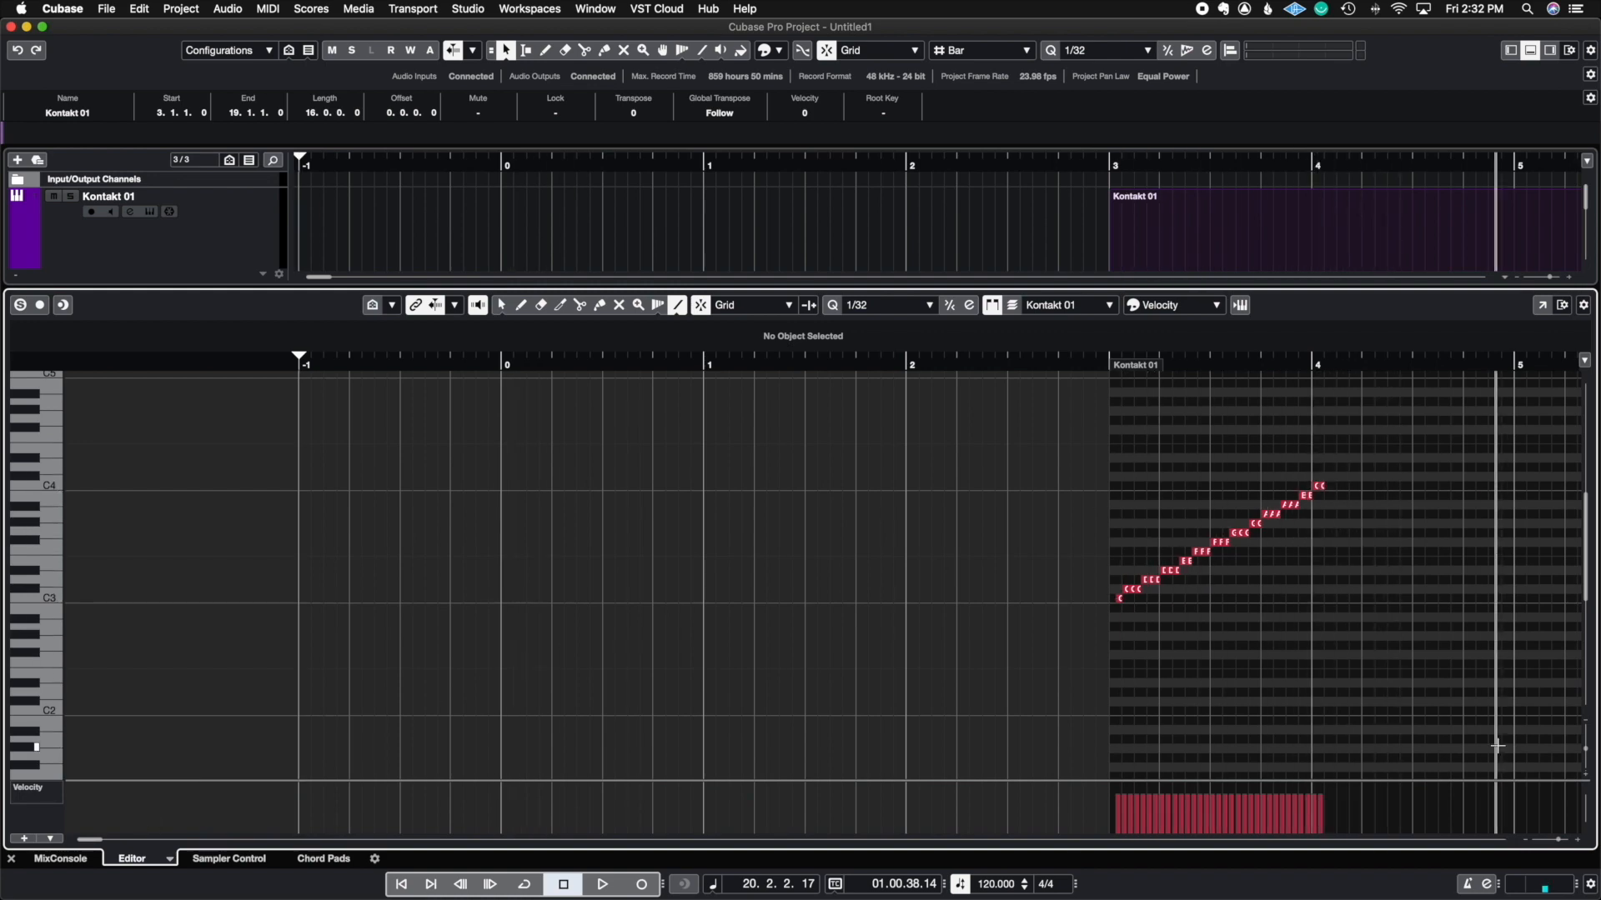
left_click(1578, 840)
left_click(1578, 840)
left_click(1578, 840)
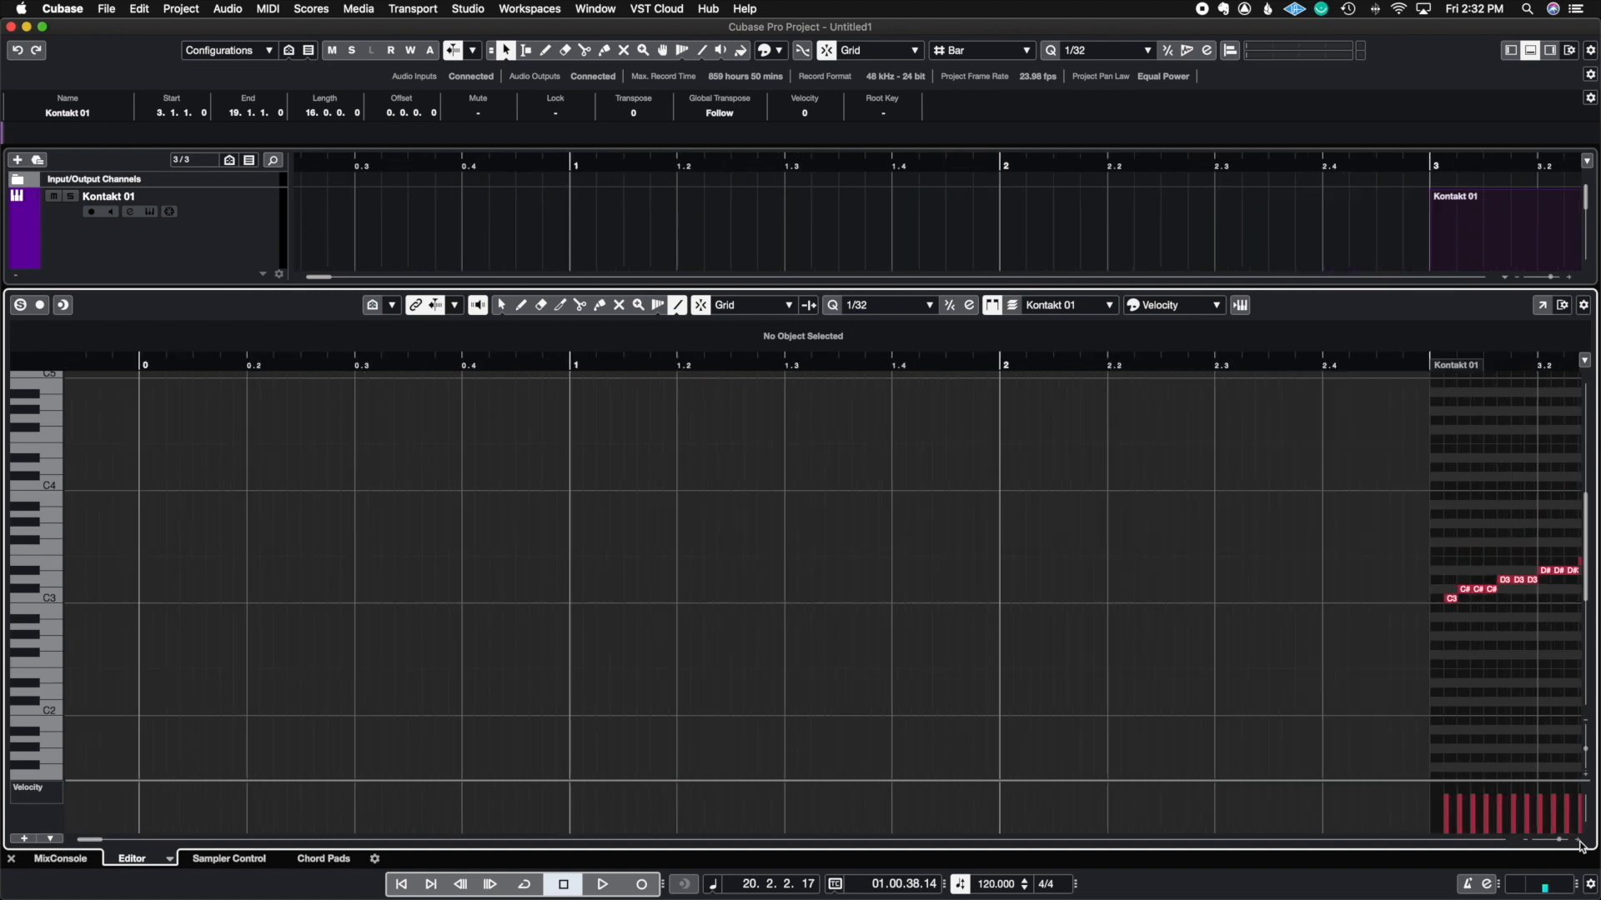
left_click_drag(98, 843, 92, 842)
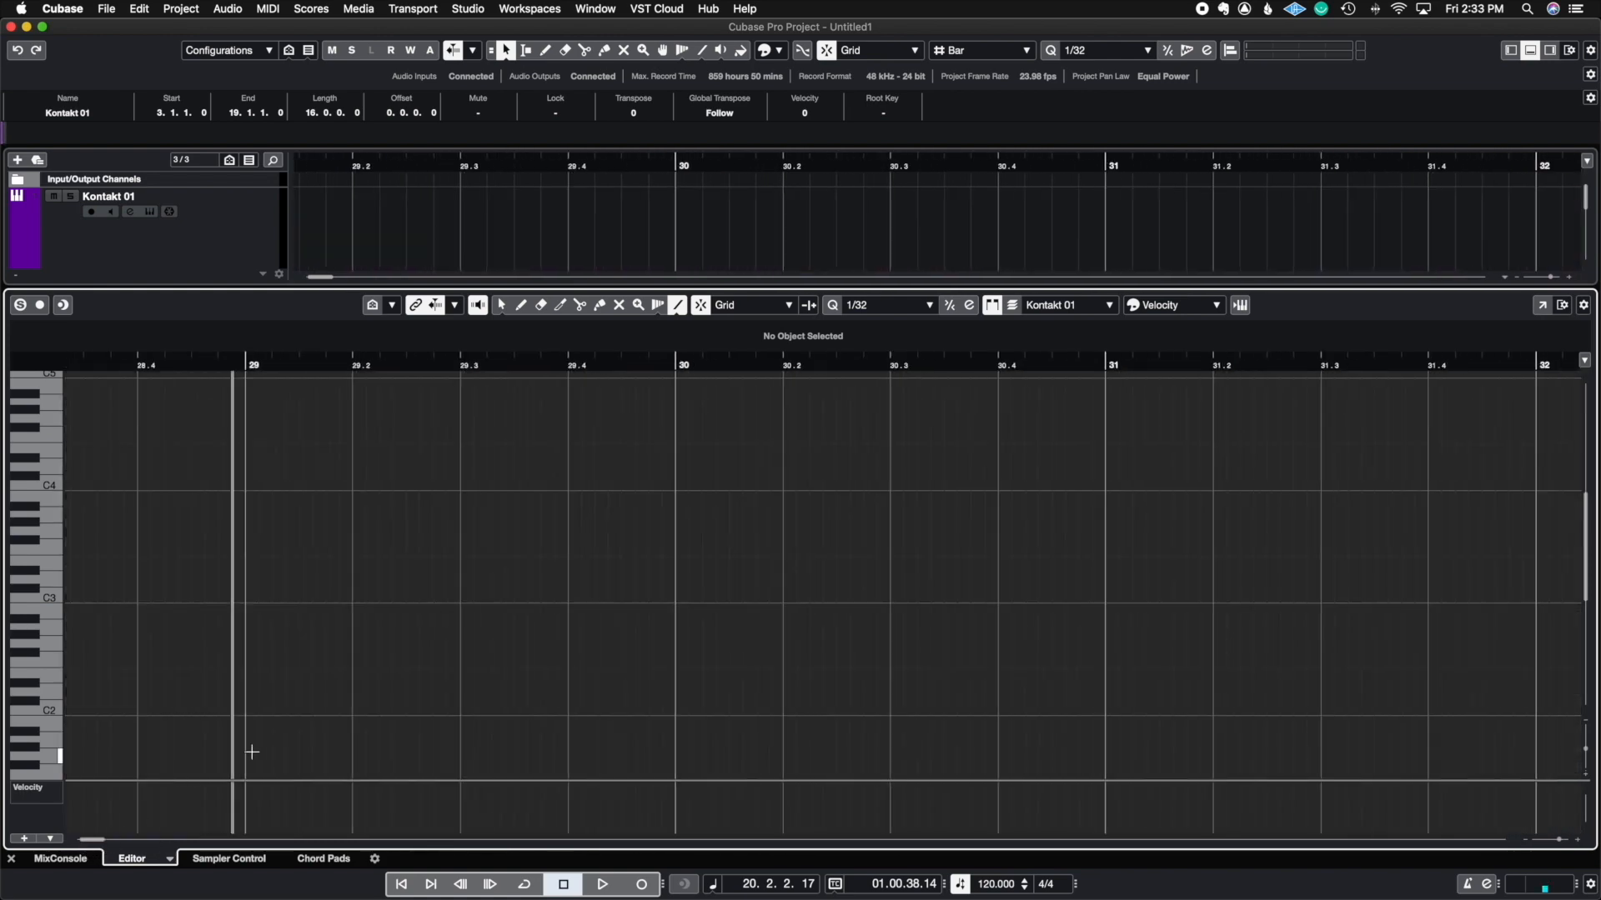
scroll(427, 732, "down", 4)
scroll(427, 731, "left", 10)
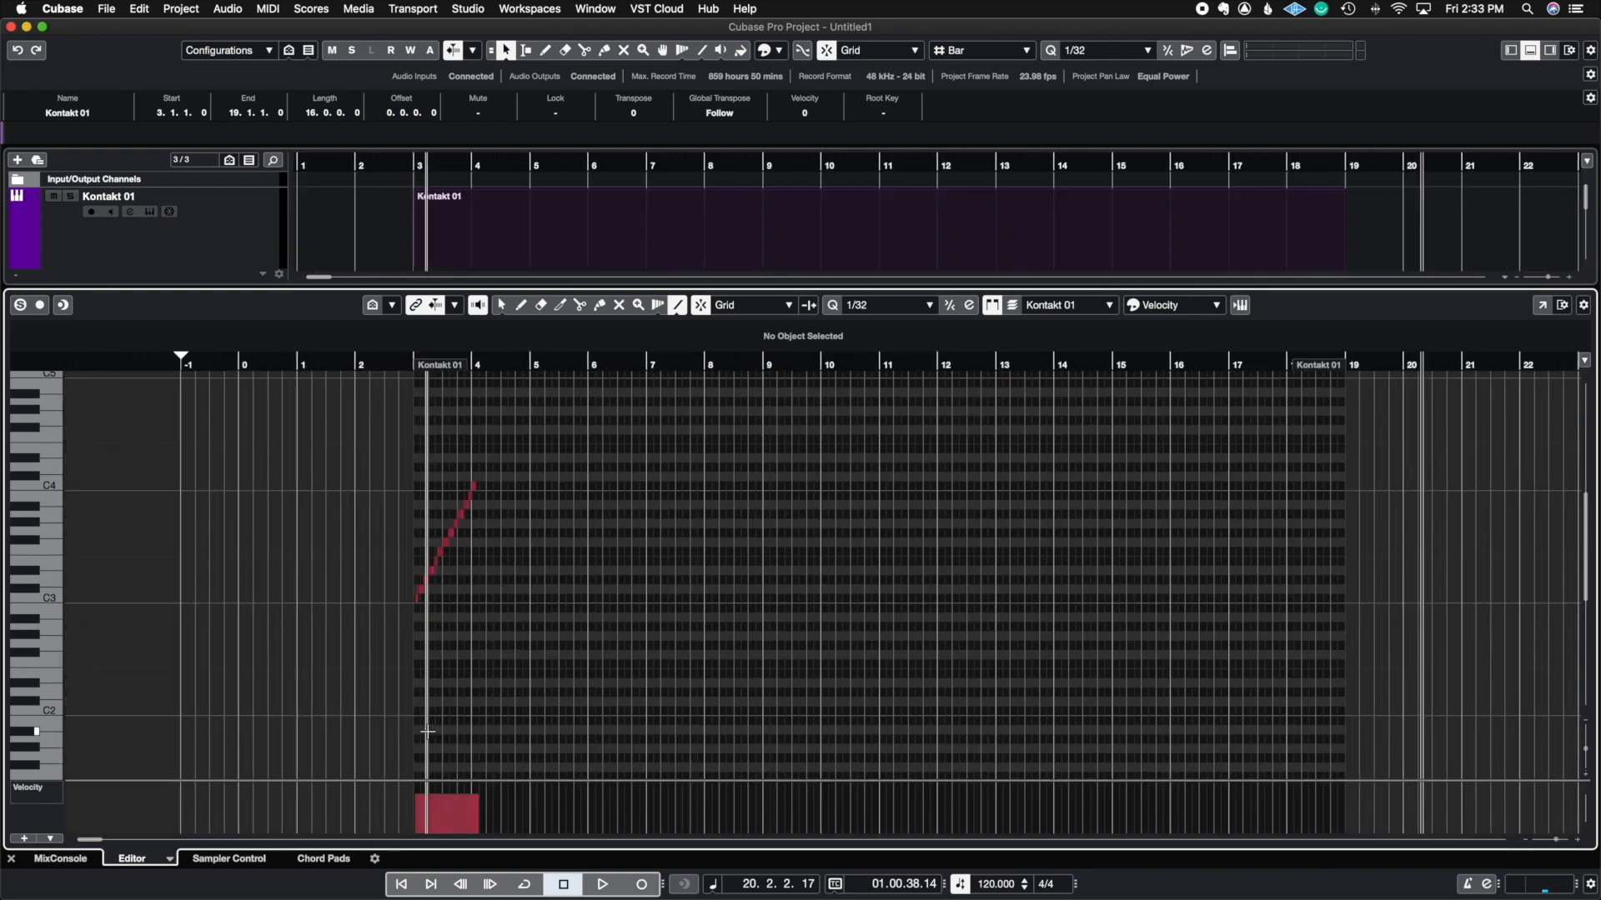
left_click(411, 363)
scroll(421, 387, "up", 5)
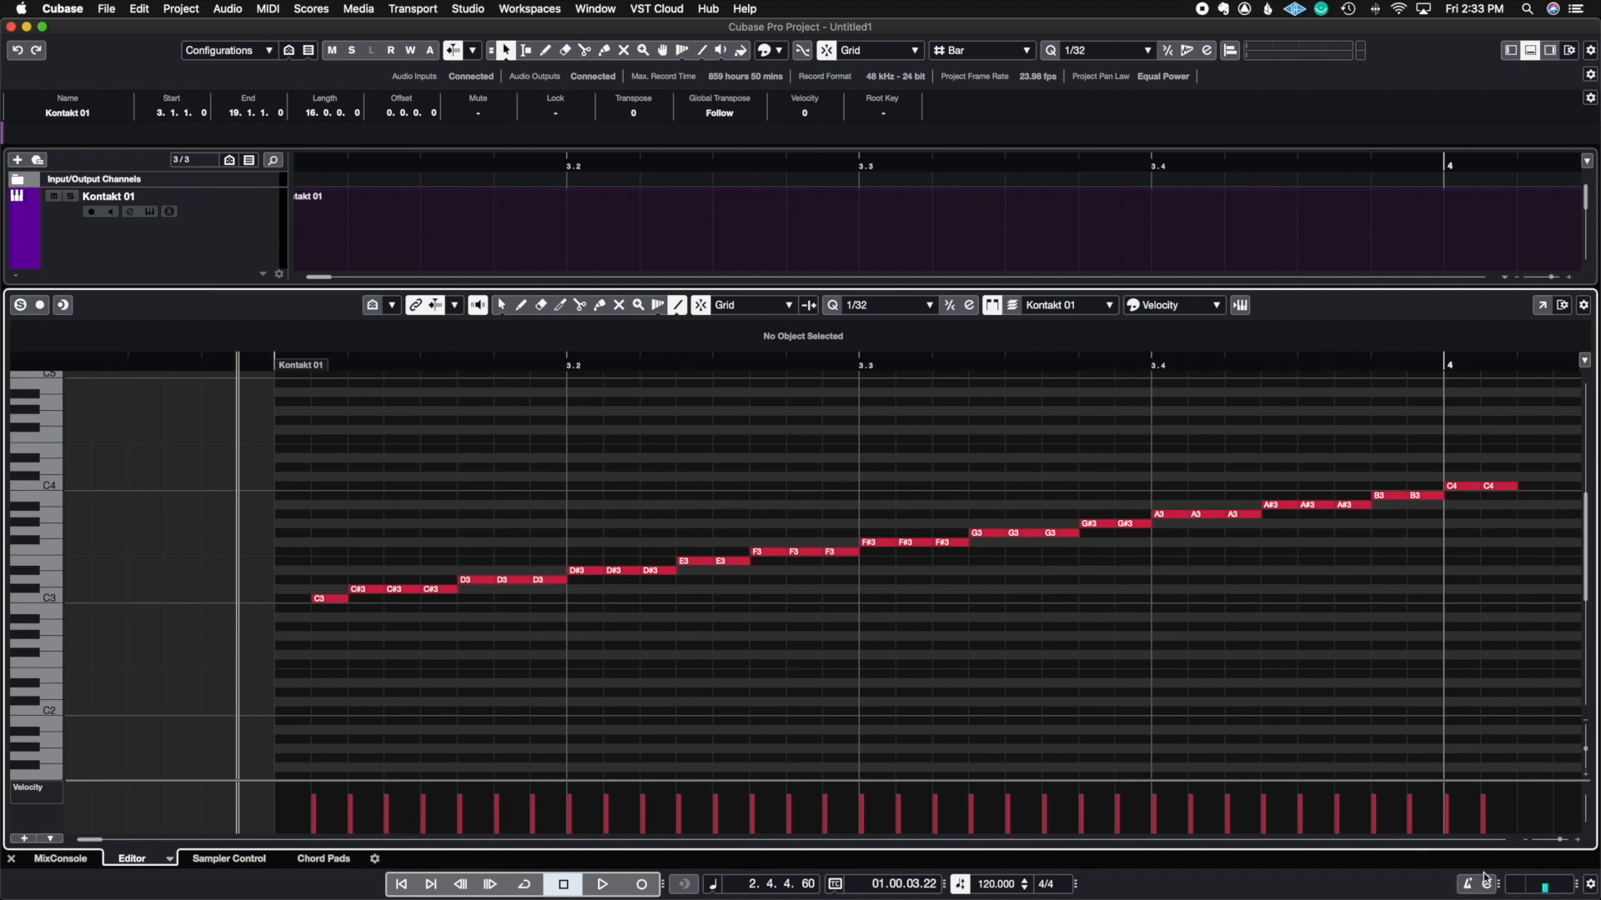
Step: Draw a second rising line of 1/32 notes from C3 at bar 4 to F4 at bar 5
left_click(1525, 841)
left_click(1526, 840)
left_click(1526, 841)
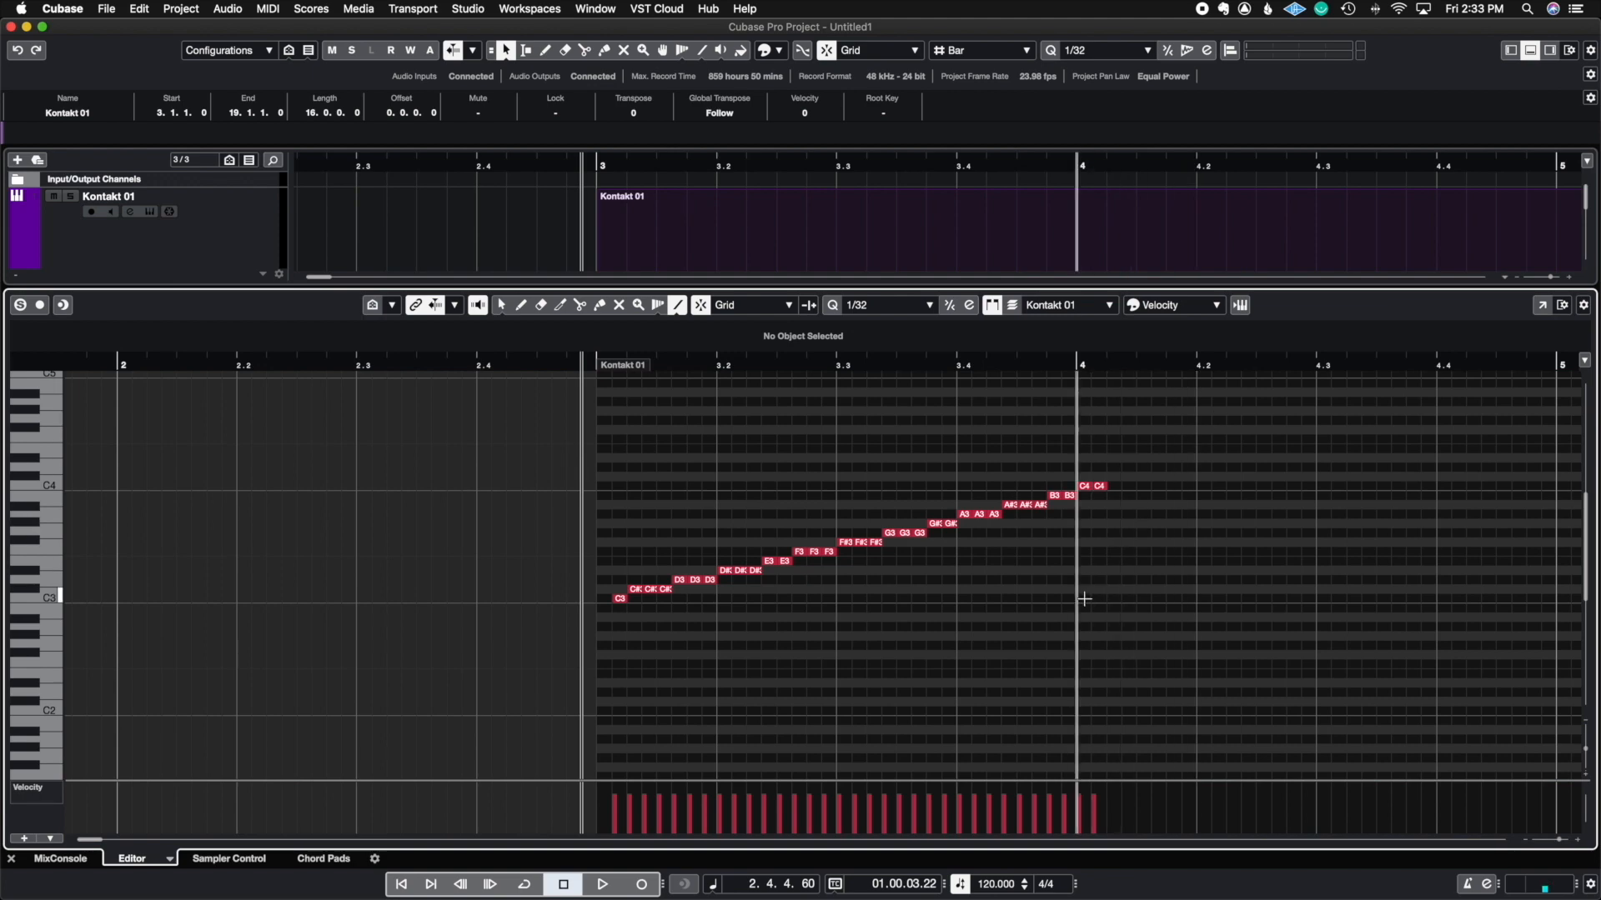
left_click_drag(1083, 600, 1561, 438)
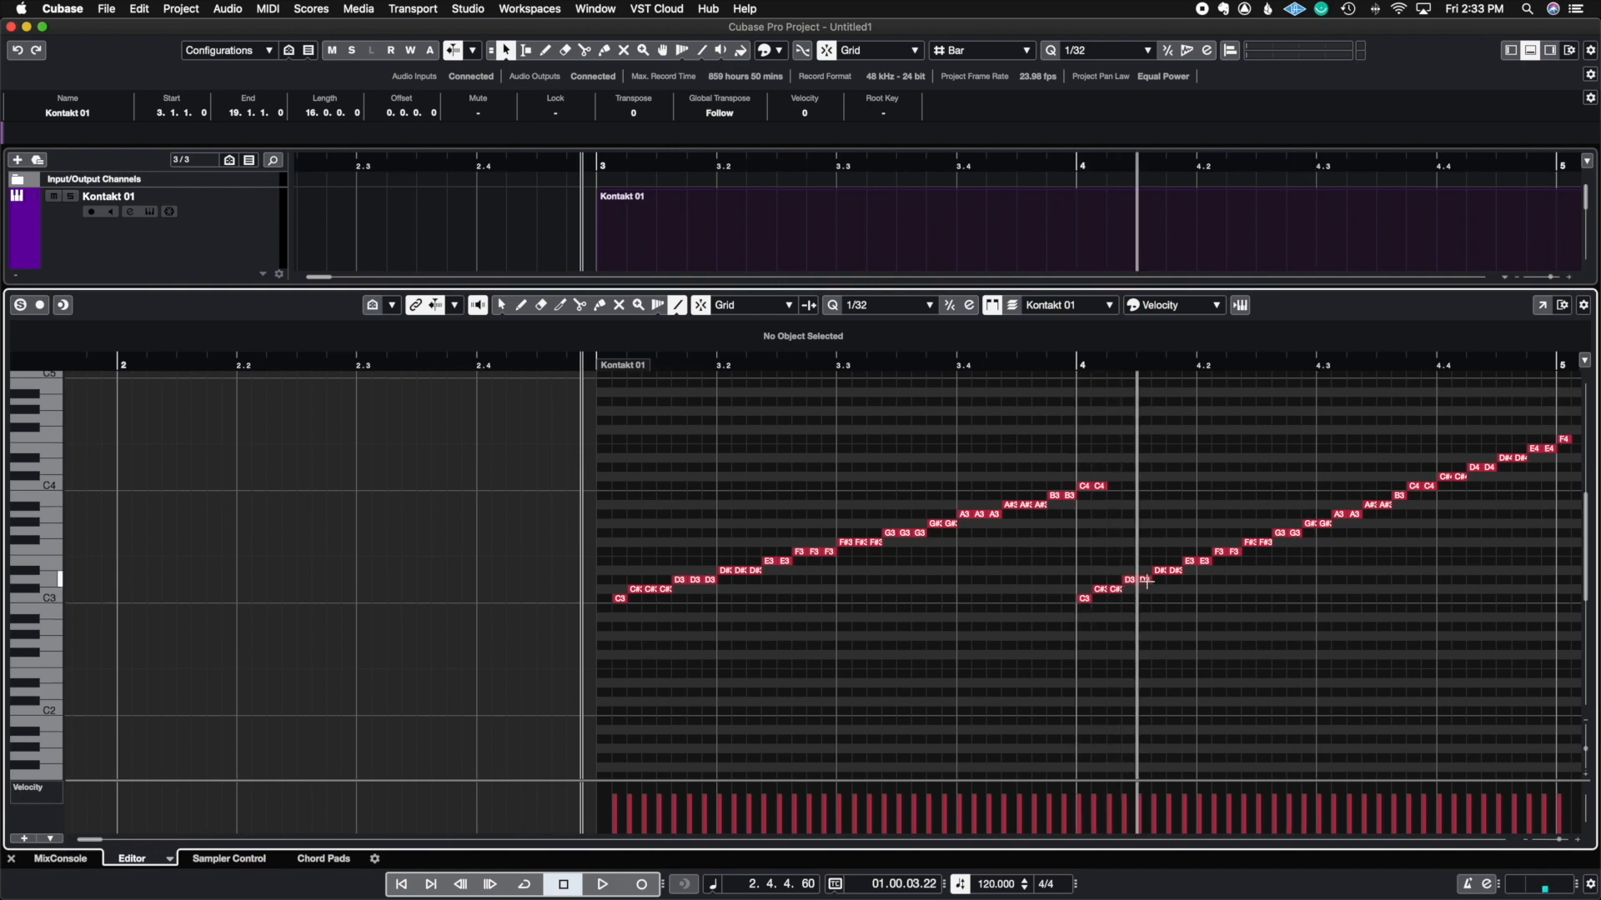
Step: Undo both note lines and draw a Parabola curve of 1/32 notes rising from C3 at bar 3 to B3 at bar 4
key("super+z")
key("super+z")
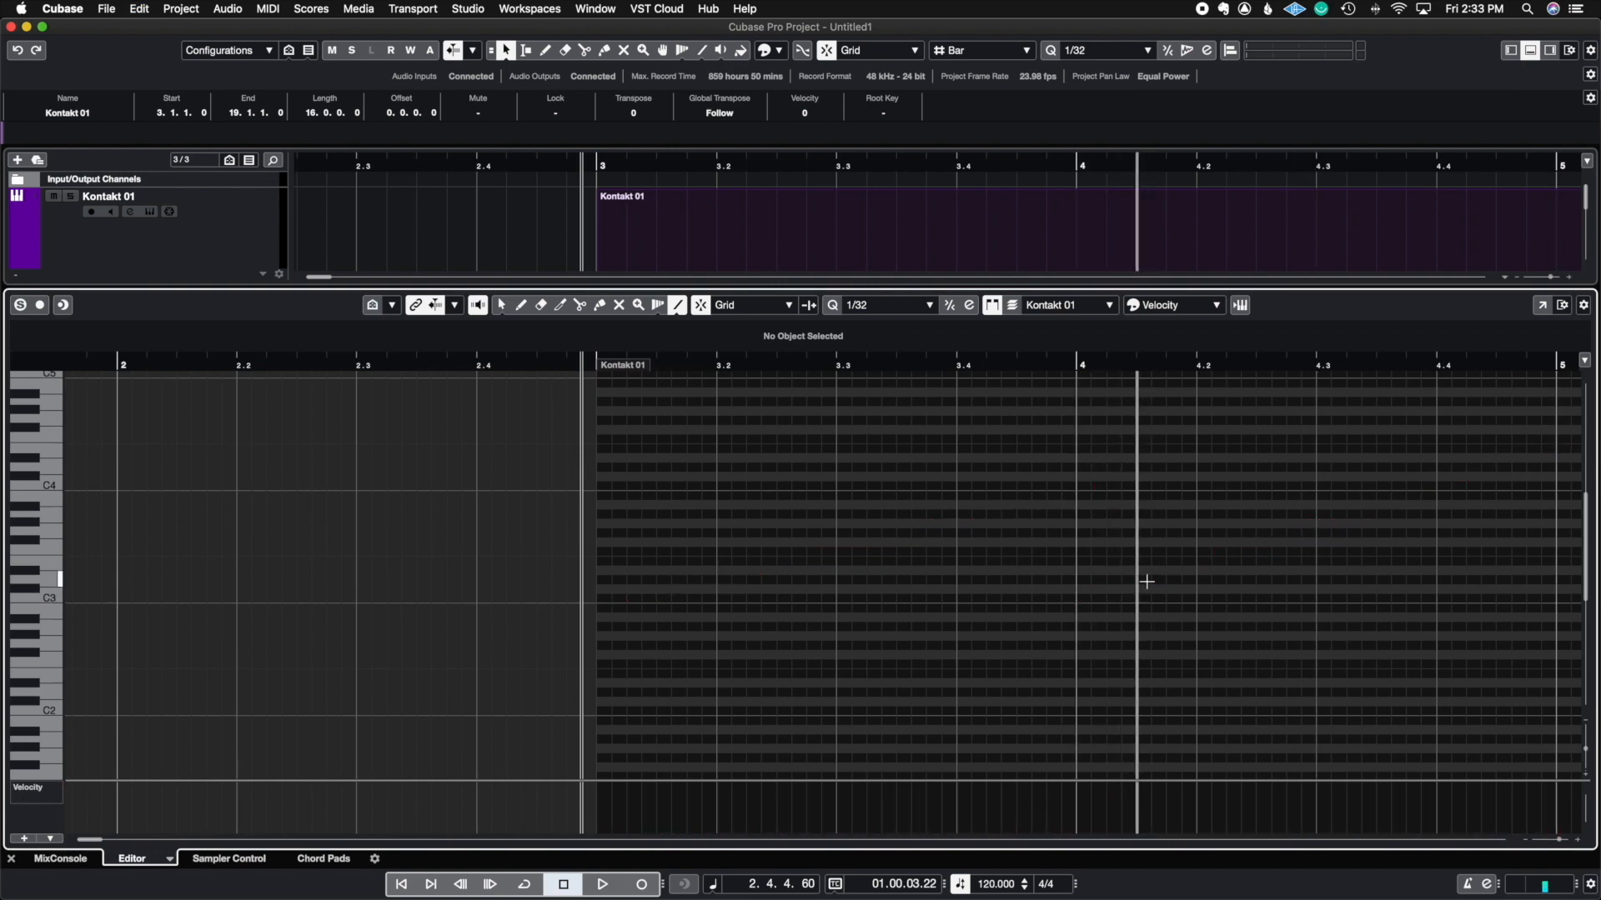
left_click(677, 305)
left_click(697, 343)
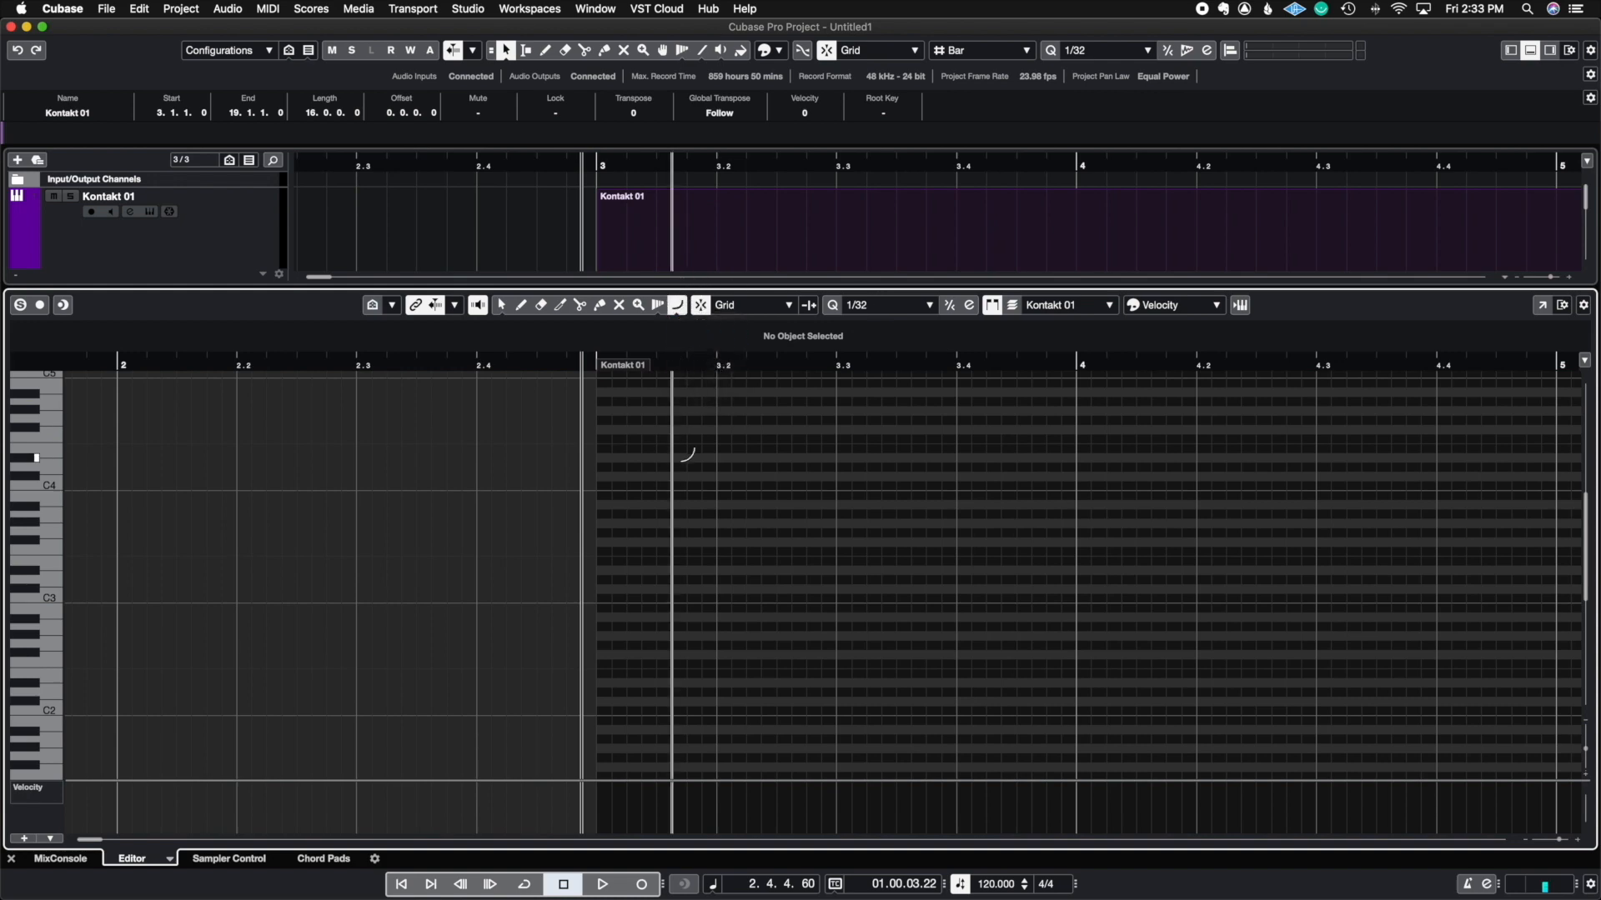
left_click_drag(597, 597, 1084, 490)
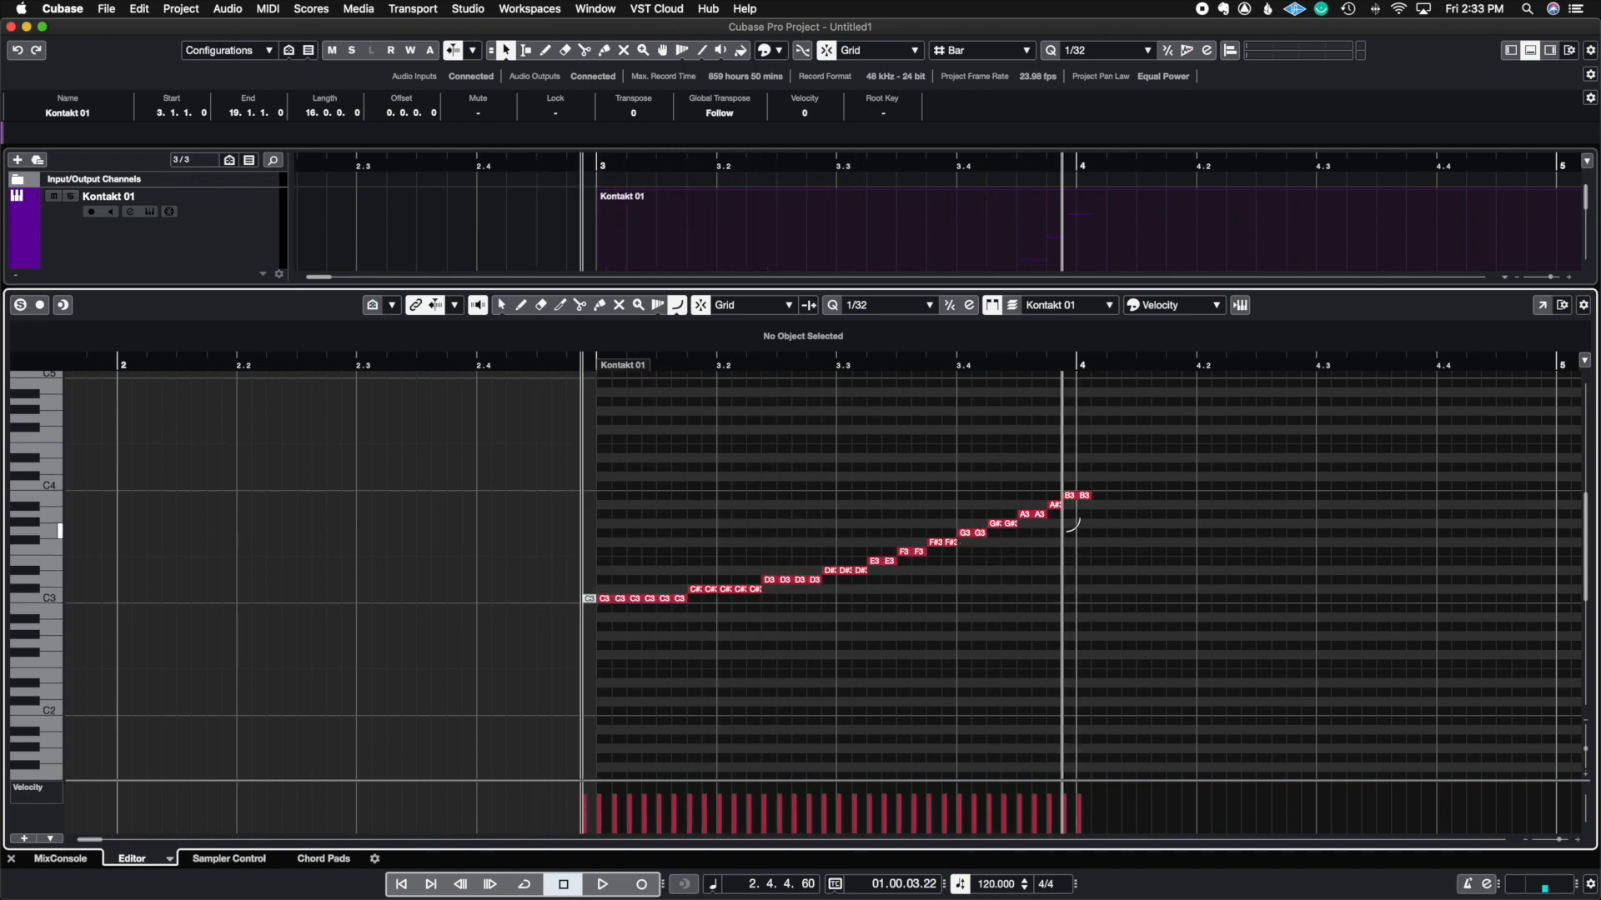
Step: View the Line tool's other shape options, then switch to Object Selection and select the notes of the parabola
left_click(677, 305)
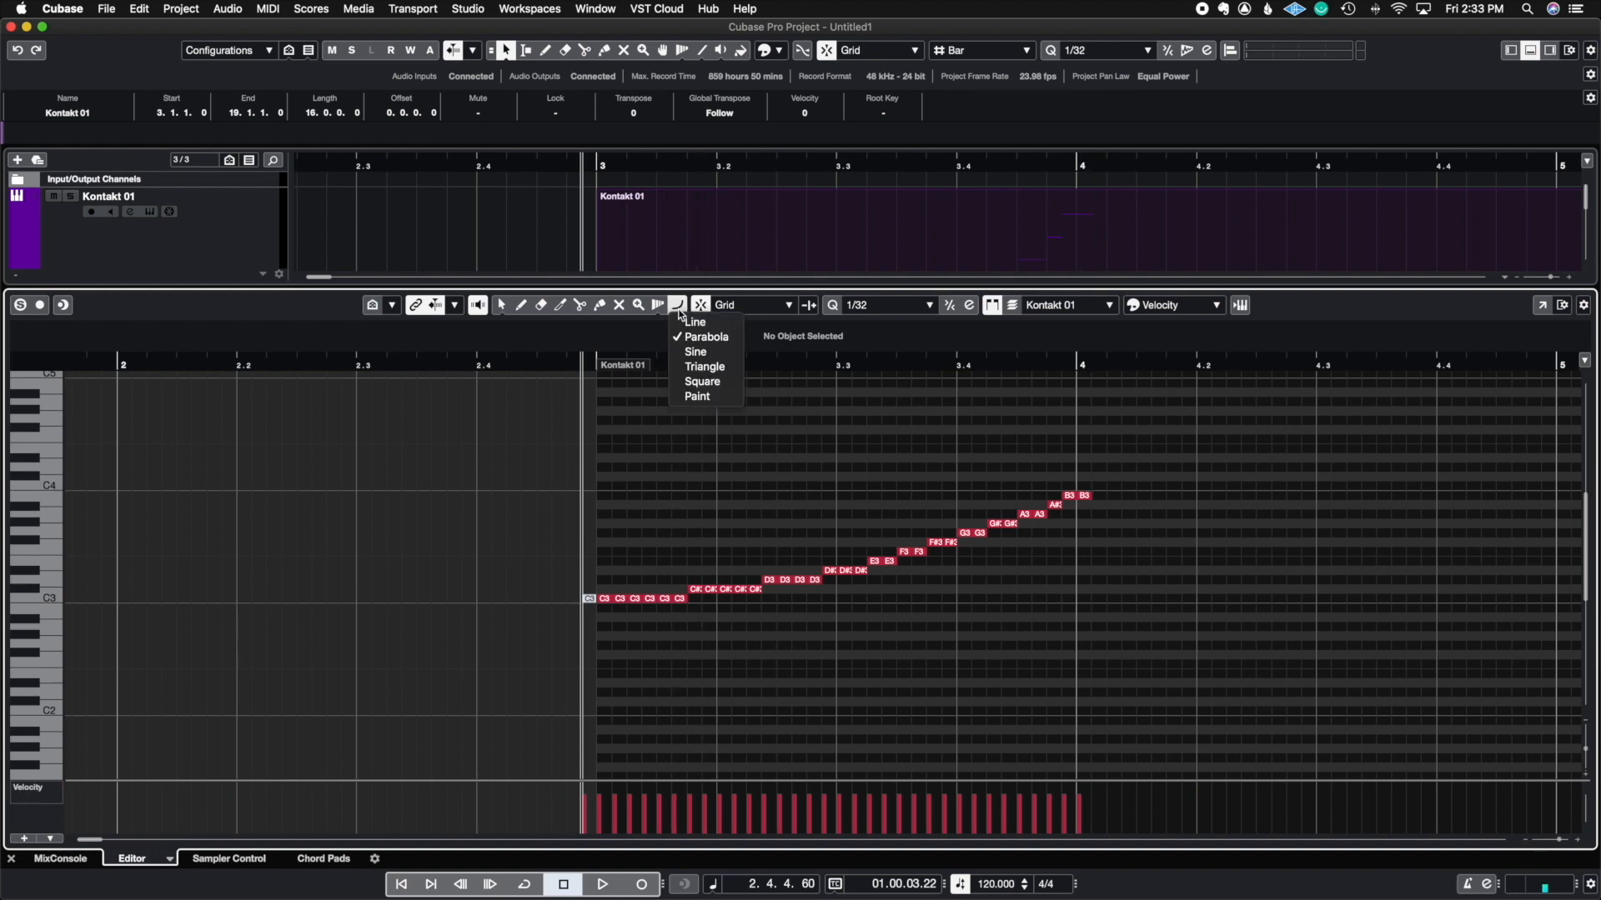
left_click(768, 330)
key("1")
left_click_drag(1109, 450, 496, 684)
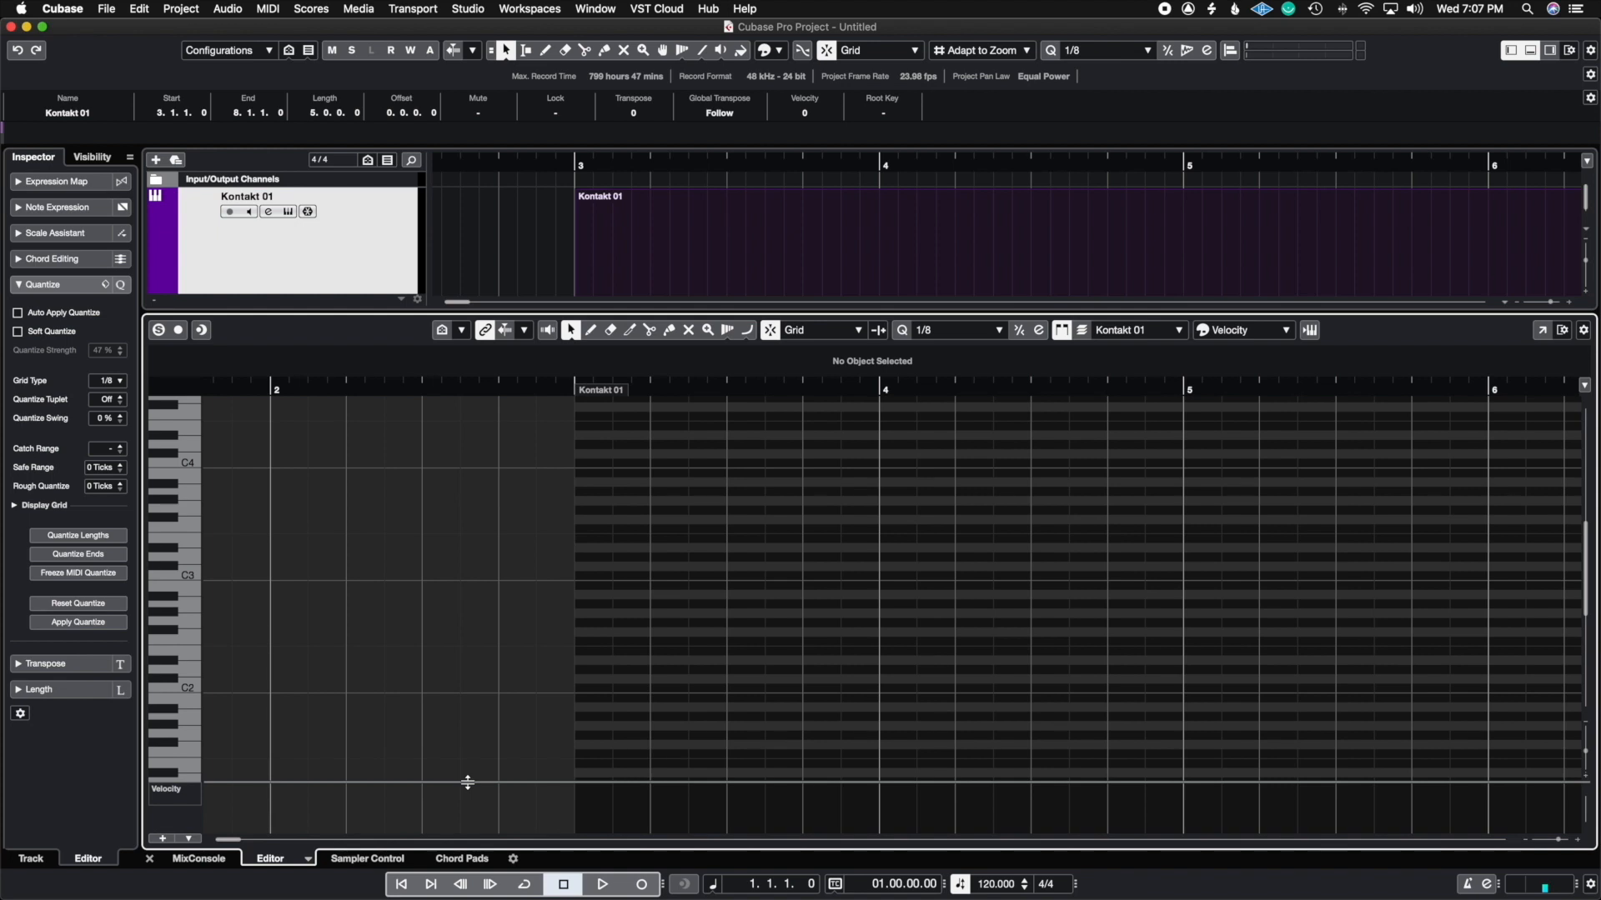
Step: Enlarge the Velocity lane, activate the Parabola tool in the Key Editor and view the available controller types
left_click_drag(468, 783, 493, 586)
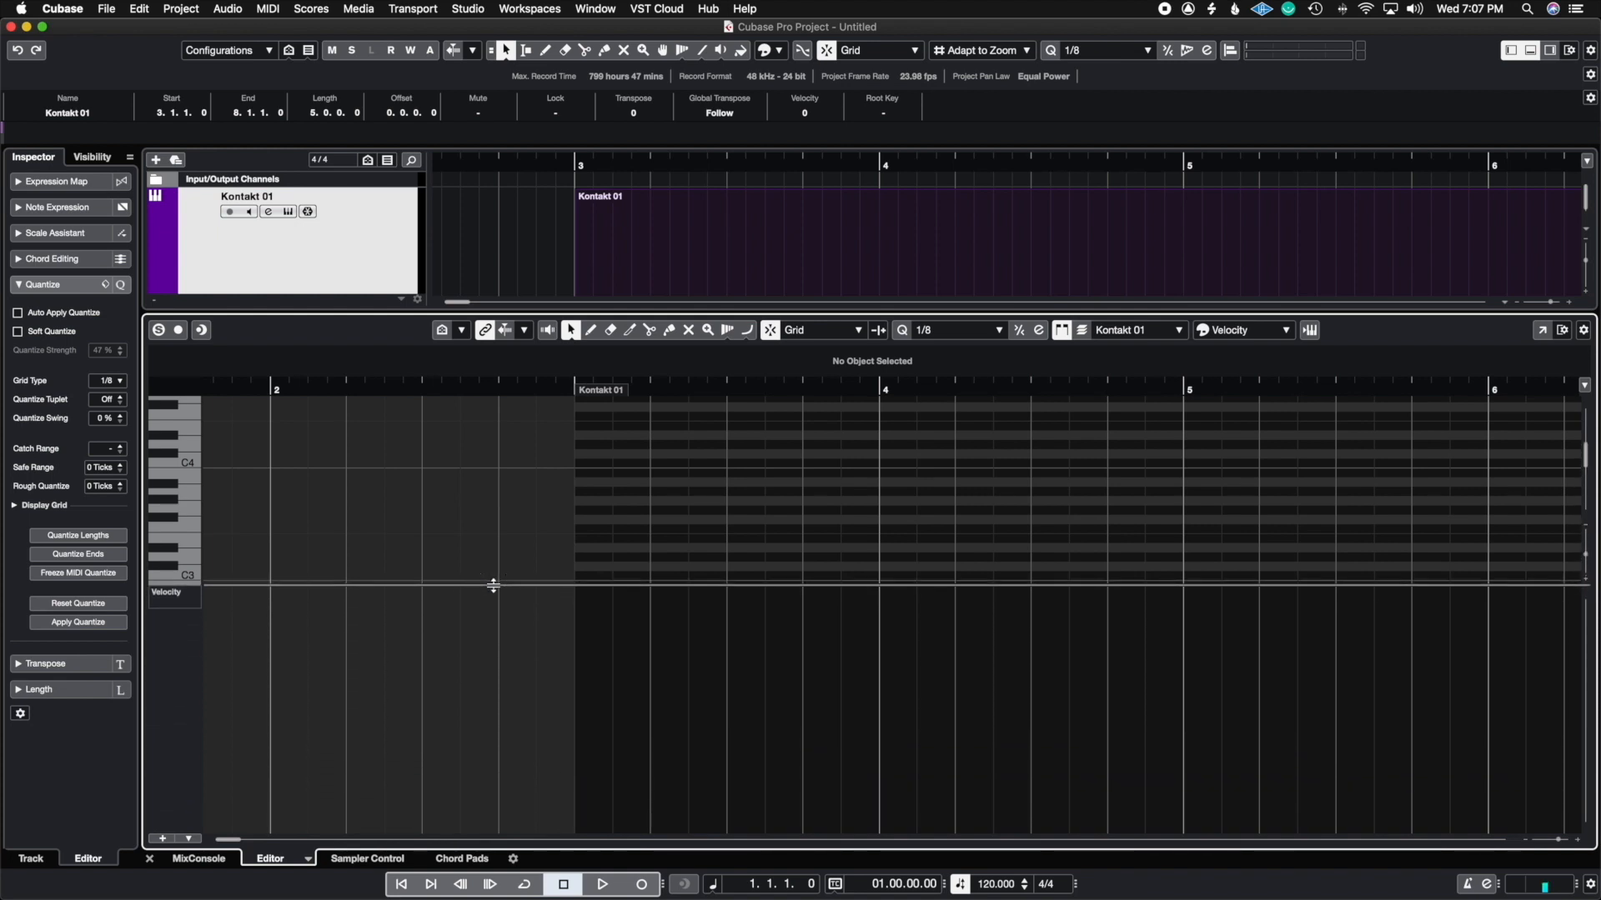
left_click(747, 330)
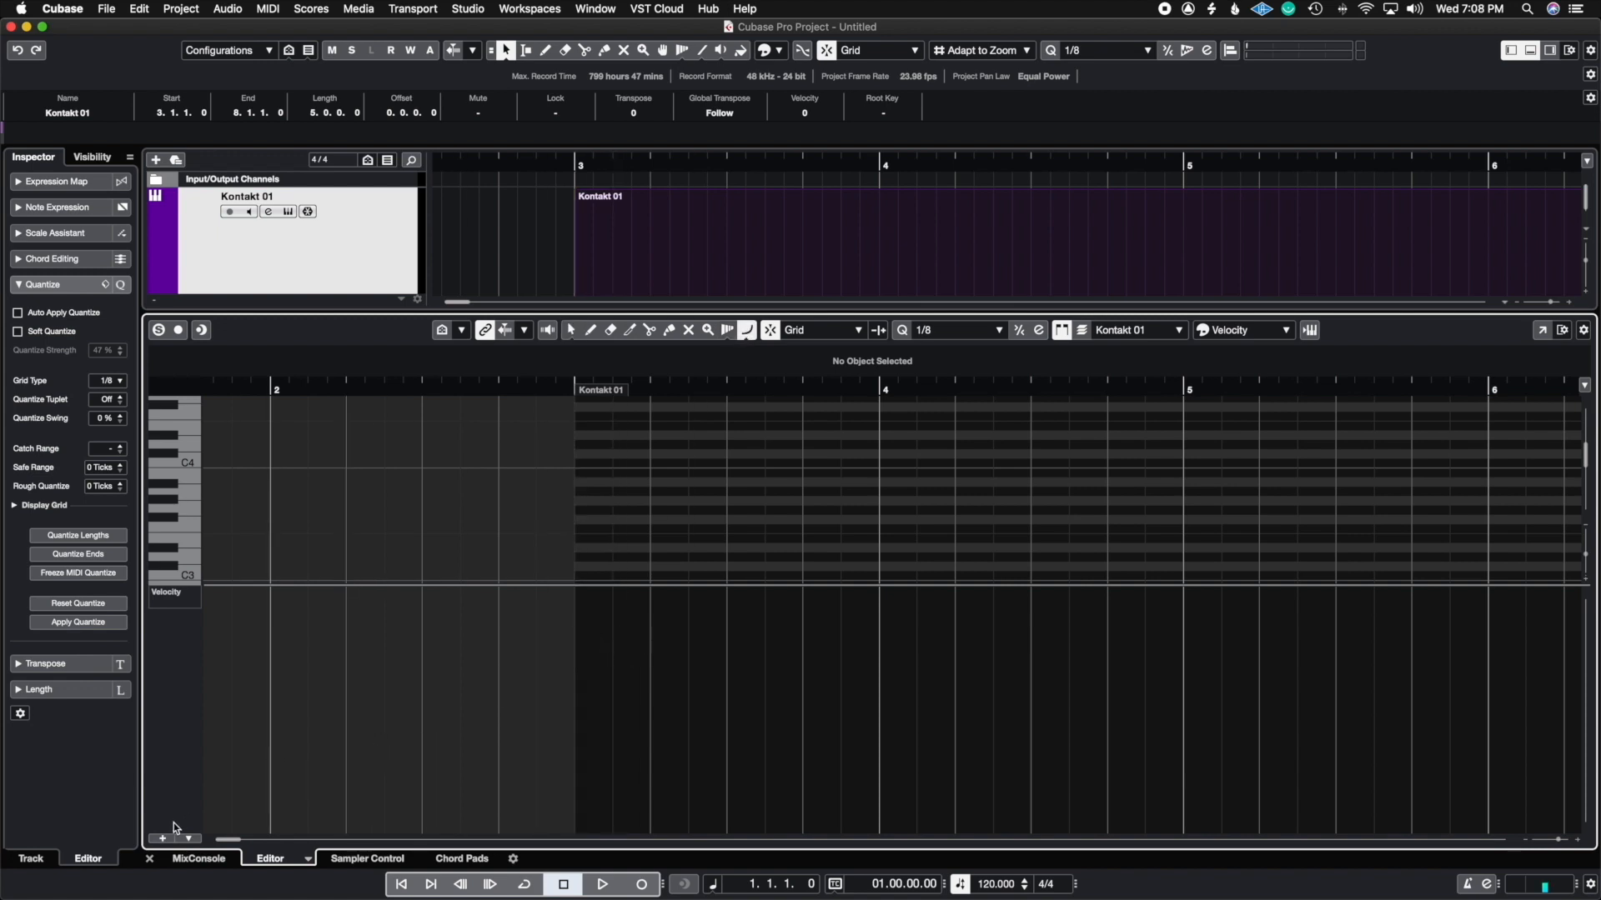
left_click(170, 837)
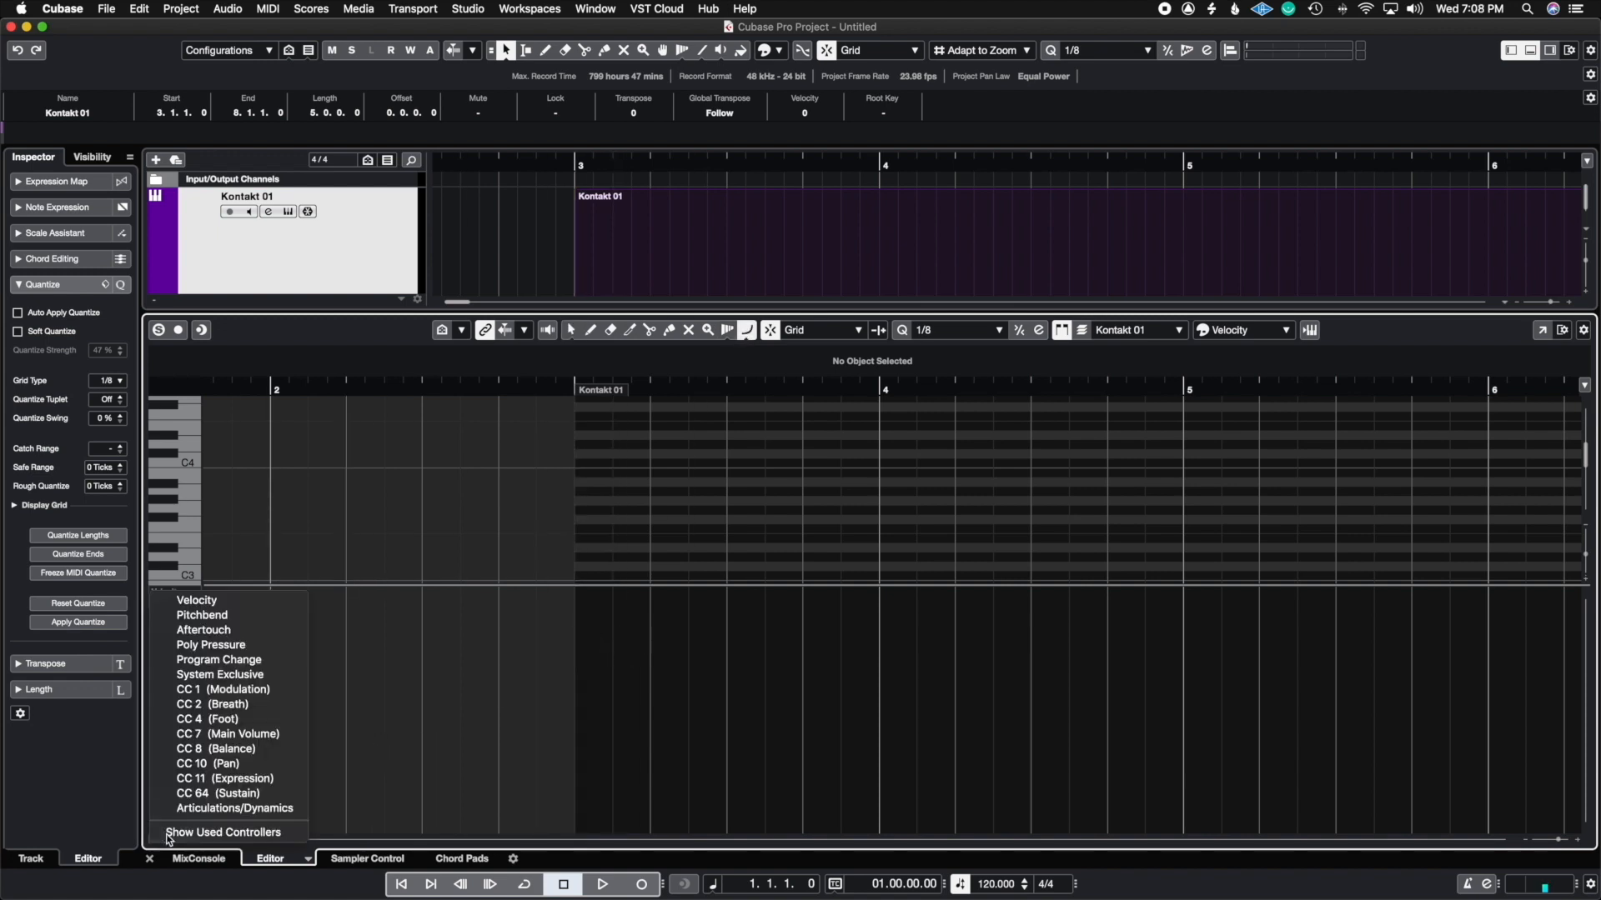
left_click(347, 777)
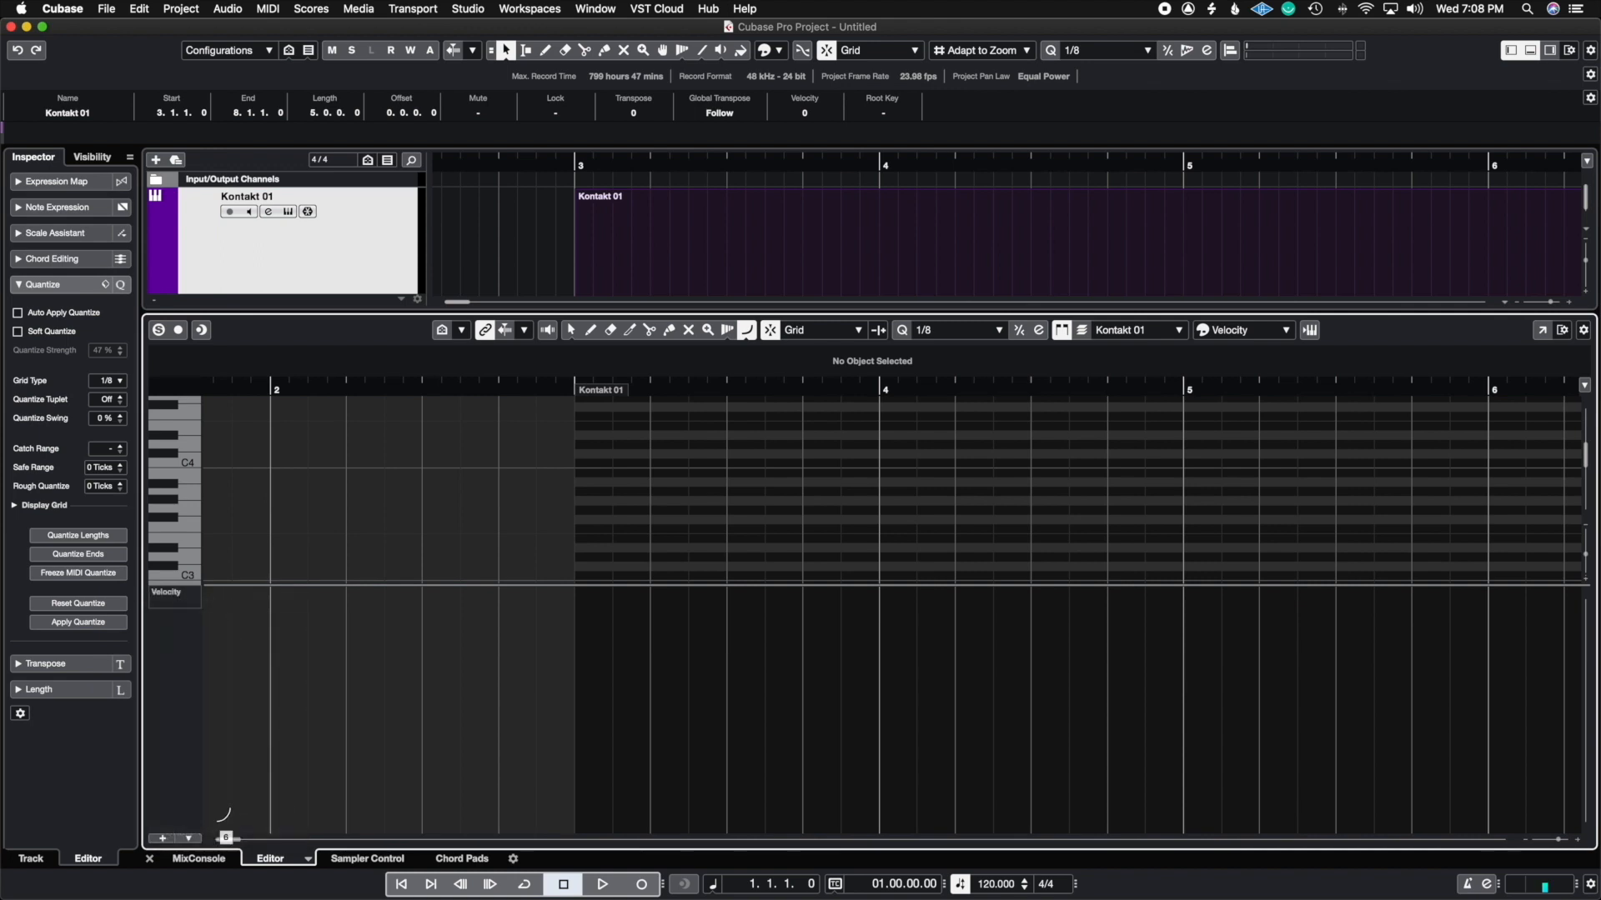
Step: Remove the Velocity controller lane from the Key Editor
left_click(187, 839)
left_click(176, 599)
right_click(176, 600)
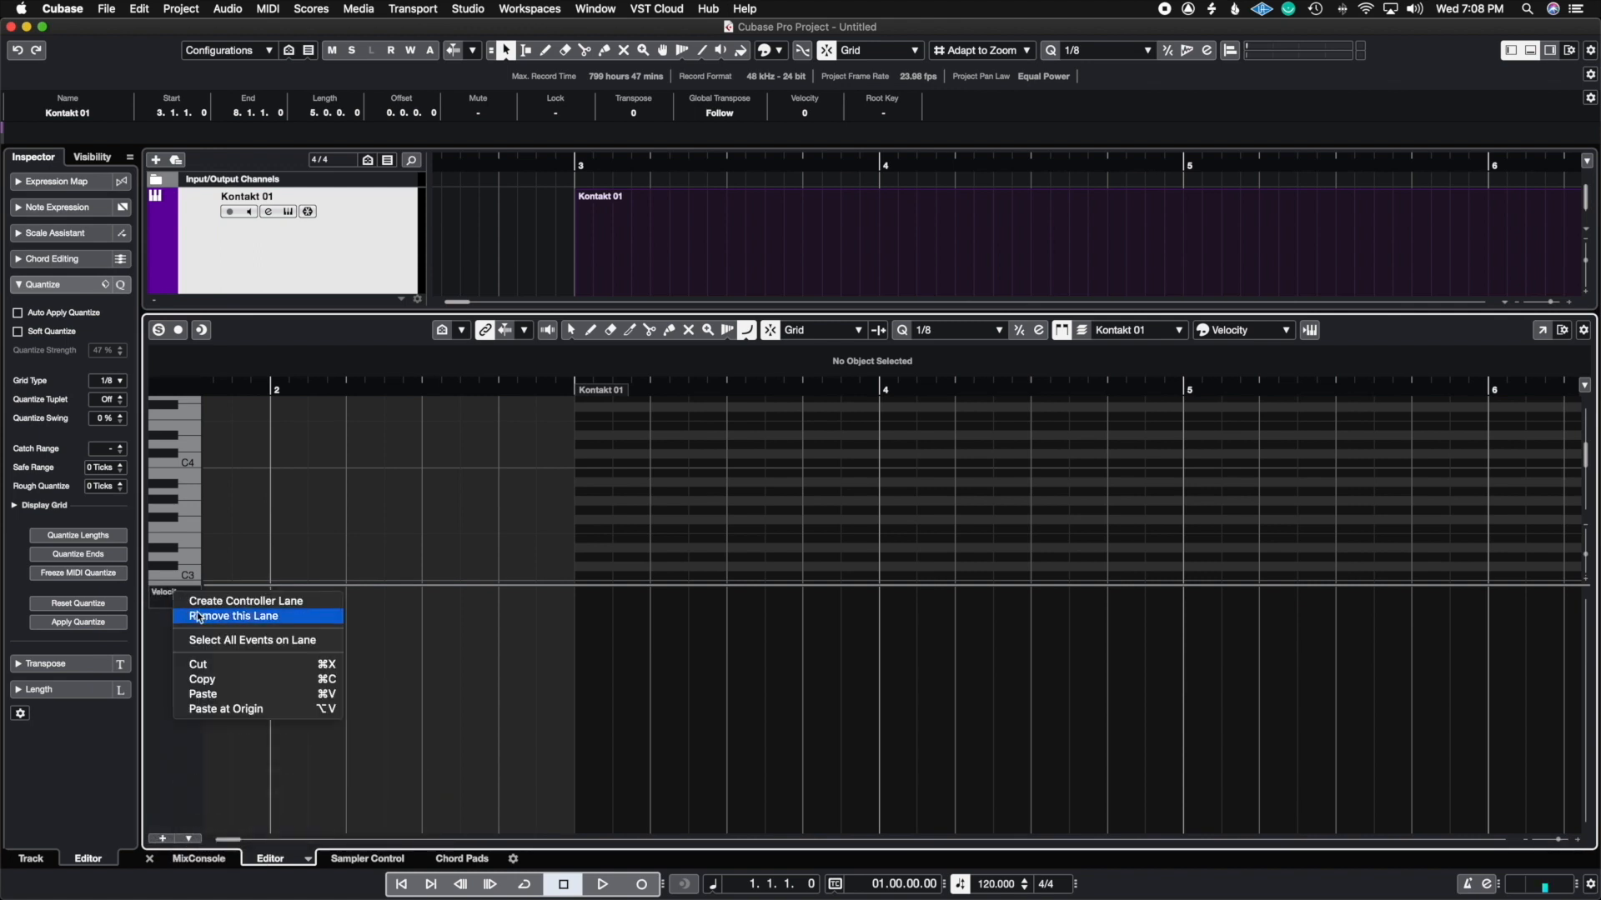
left_click(201, 615)
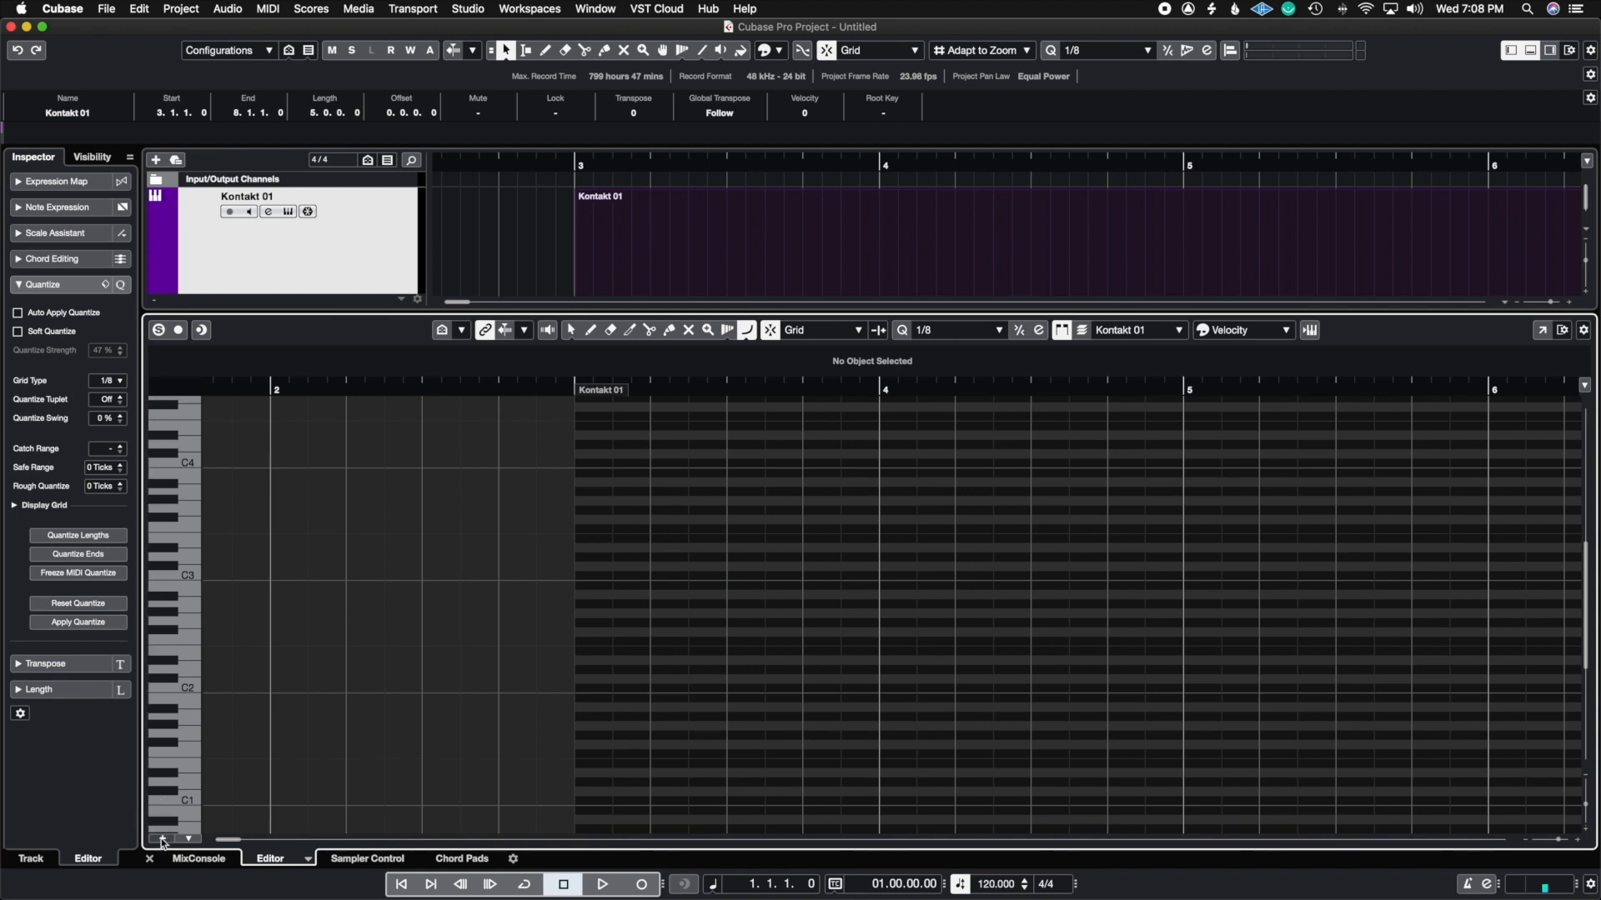
Step: Create a CC 1 (Modulation) controller lane and enlarge it to fill most of the Key Editor
left_click(162, 839)
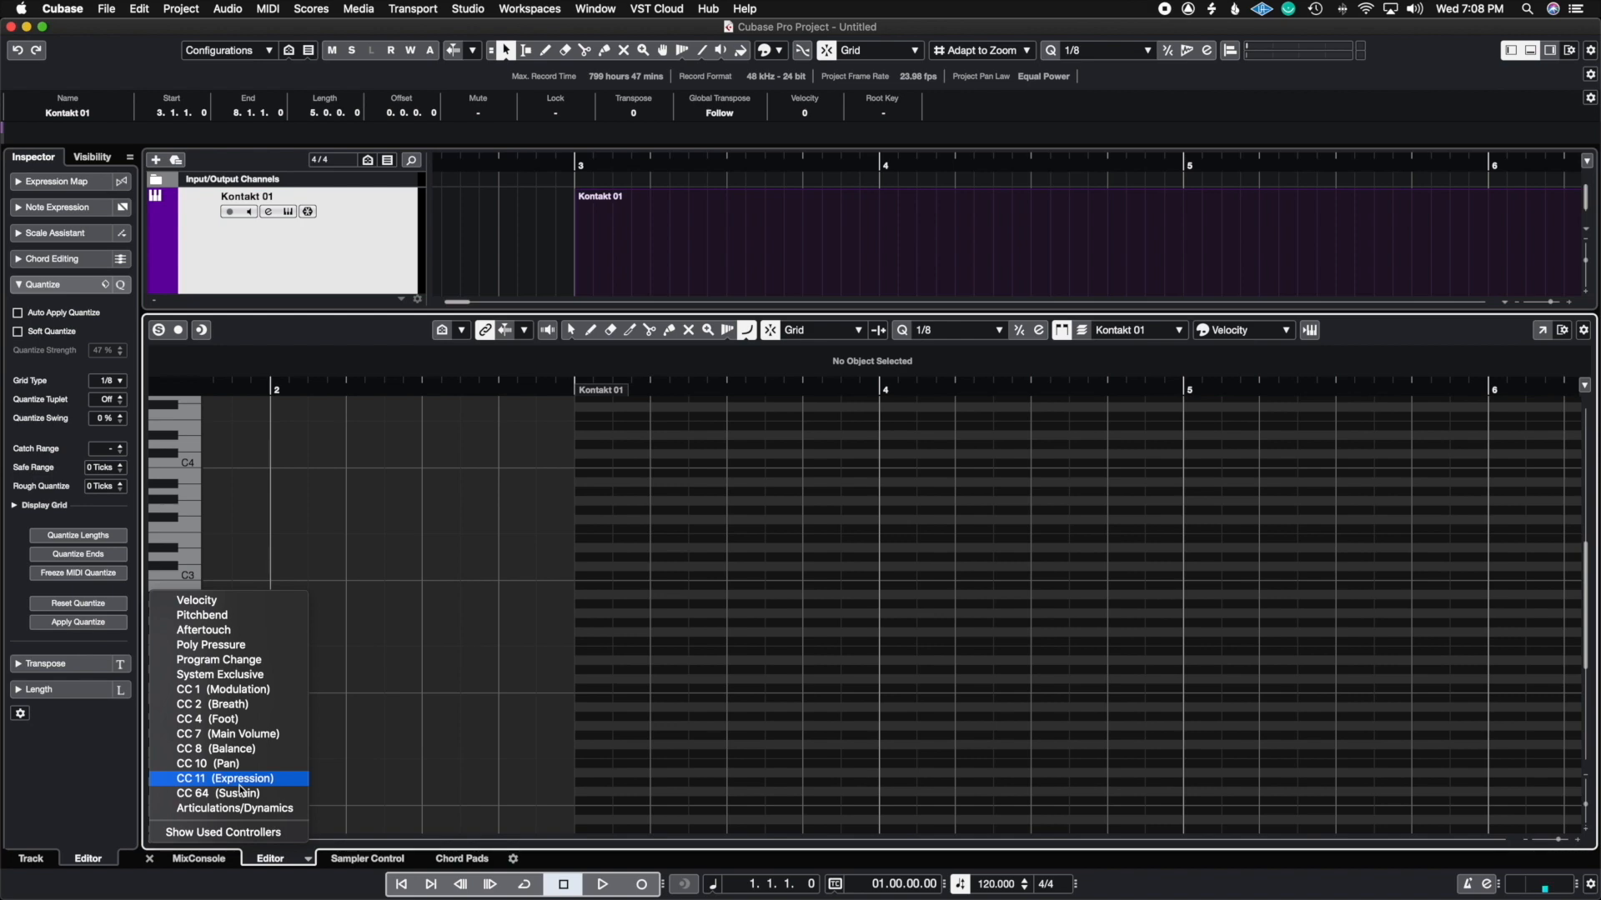
left_click(223, 690)
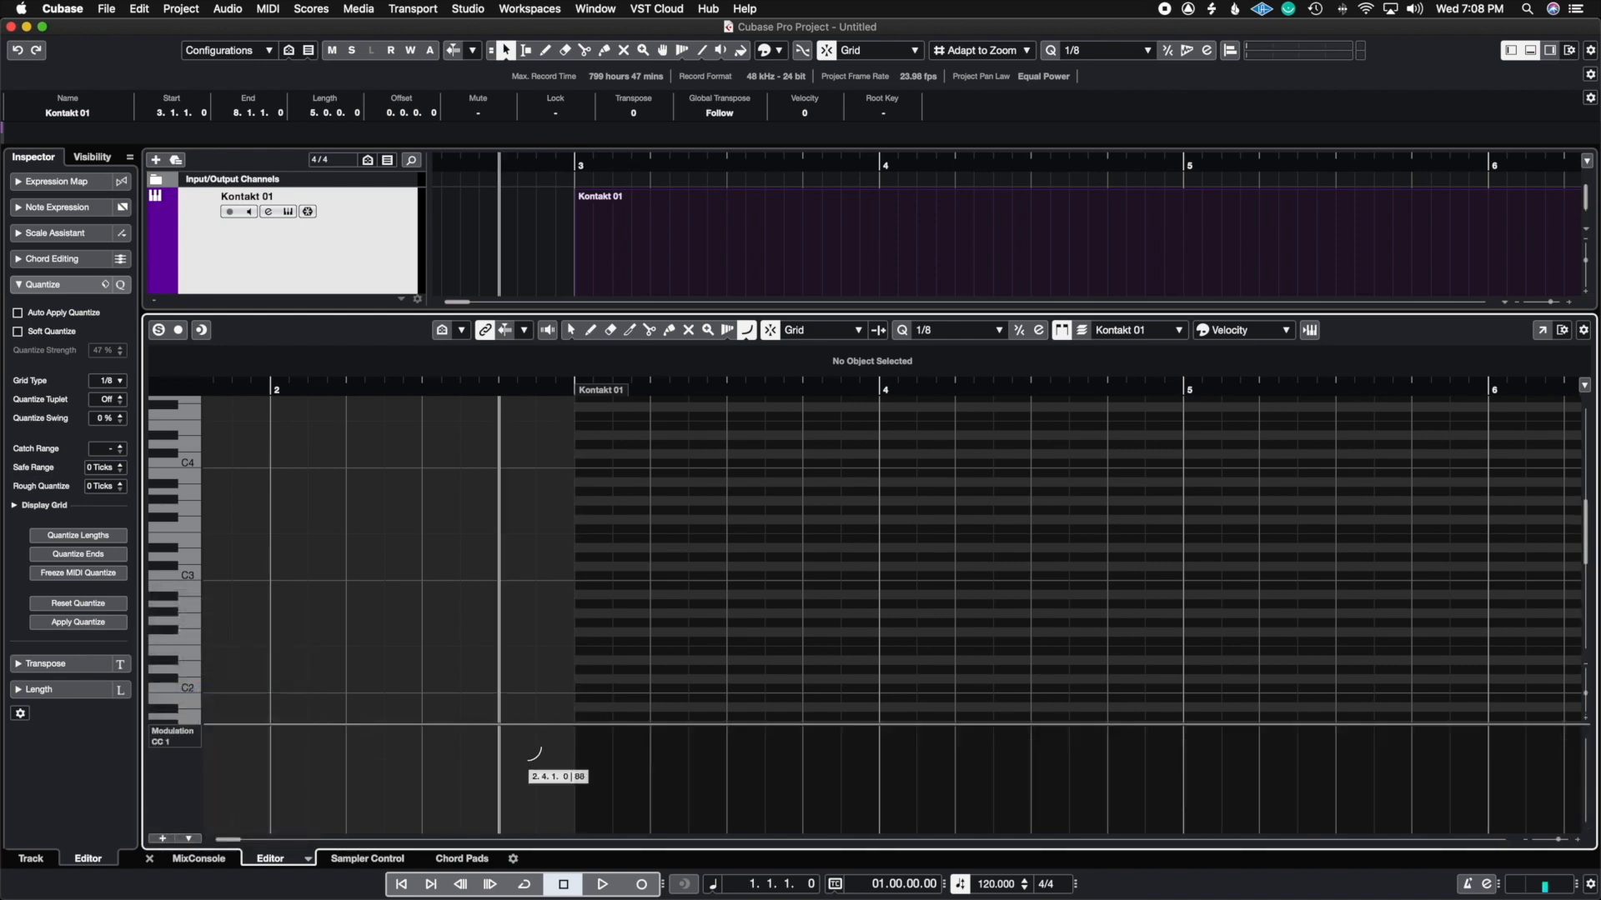
left_click_drag(525, 723, 526, 520)
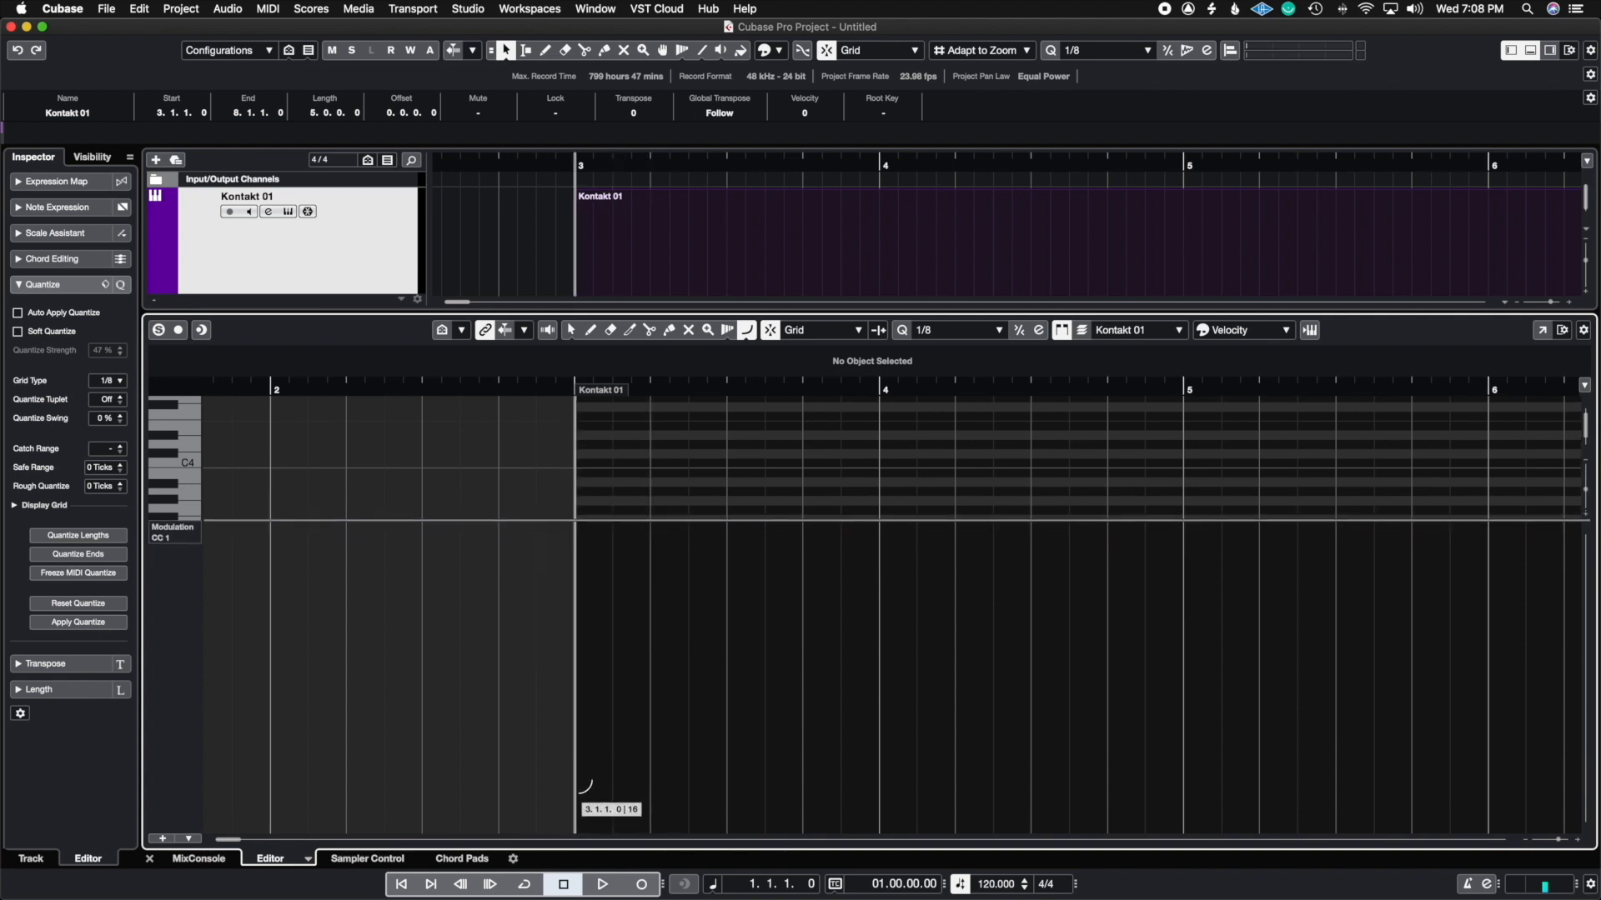
Step: Draw a Parabola modulation curve rising from near the lane's bottom at bar 3 to its top at bar 5, and undo it
left_click_drag(576, 802, 1183, 518)
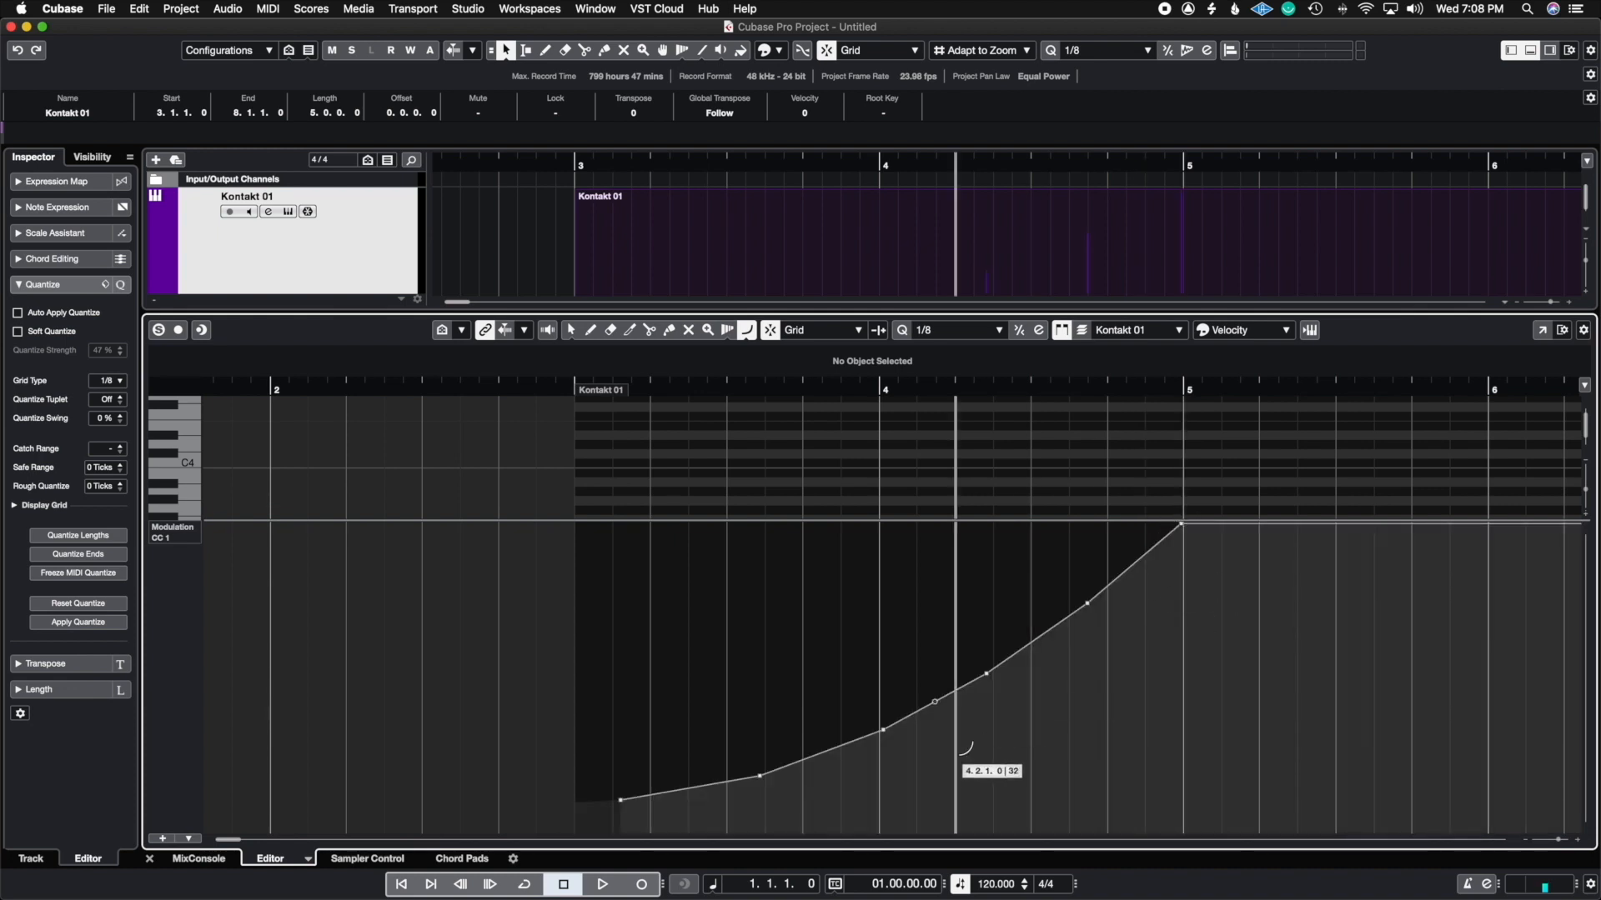
key("super+z")
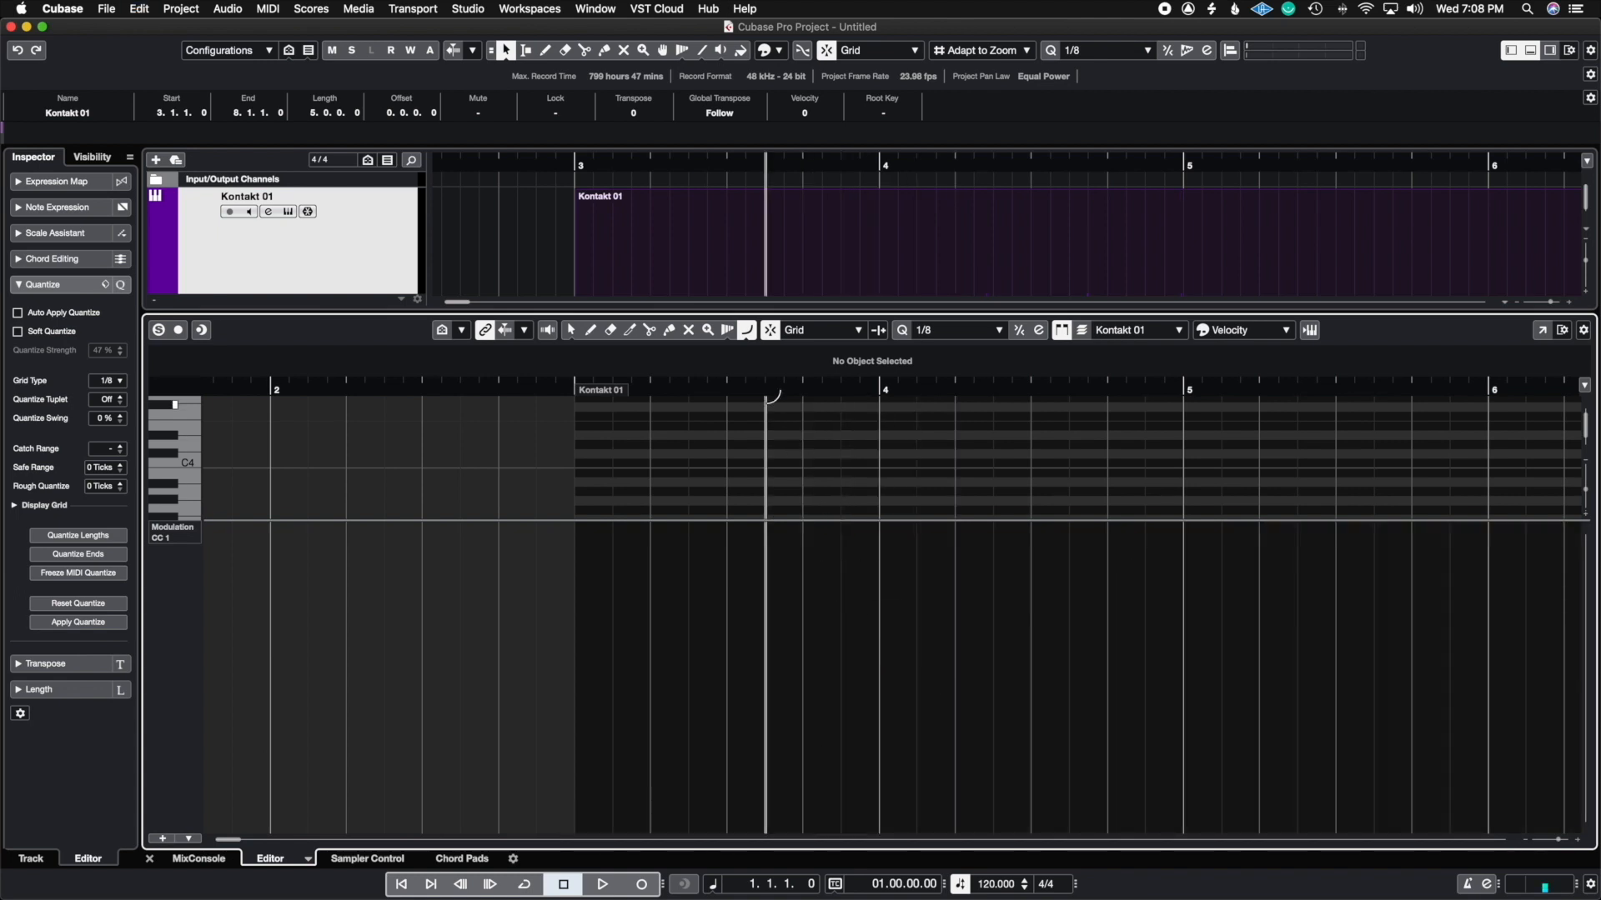
Step: Switch to the Line shape and draw a straight modulation ramp from the lane's bottom at bar 3 to its top at bar 5
left_click(747, 330)
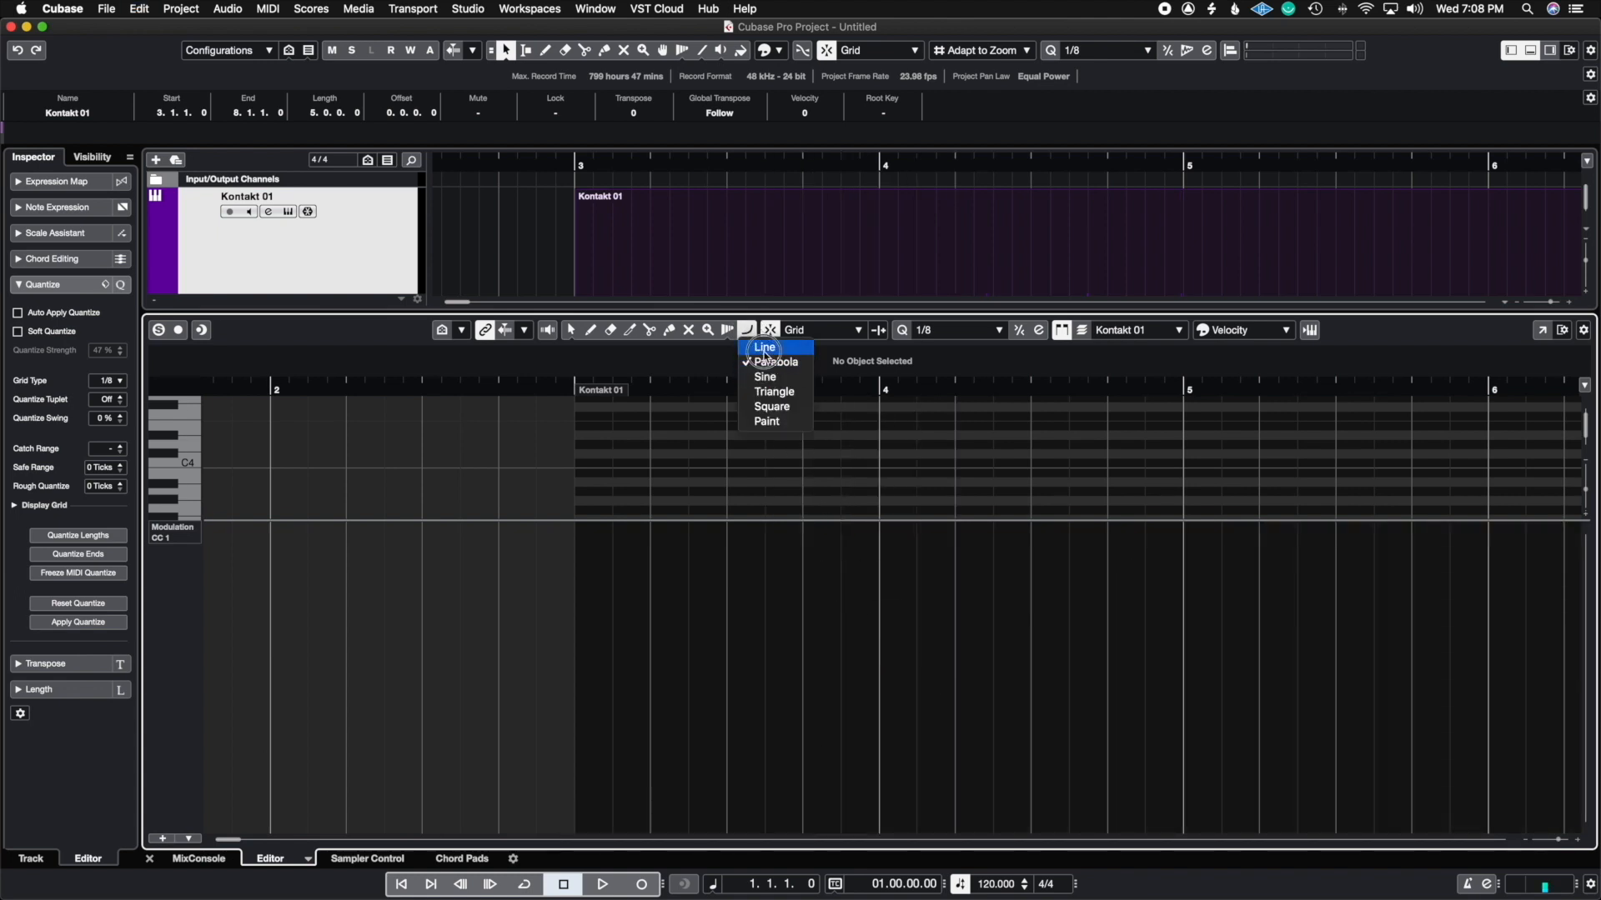
left_click(763, 347)
left_click_drag(577, 830, 1176, 523)
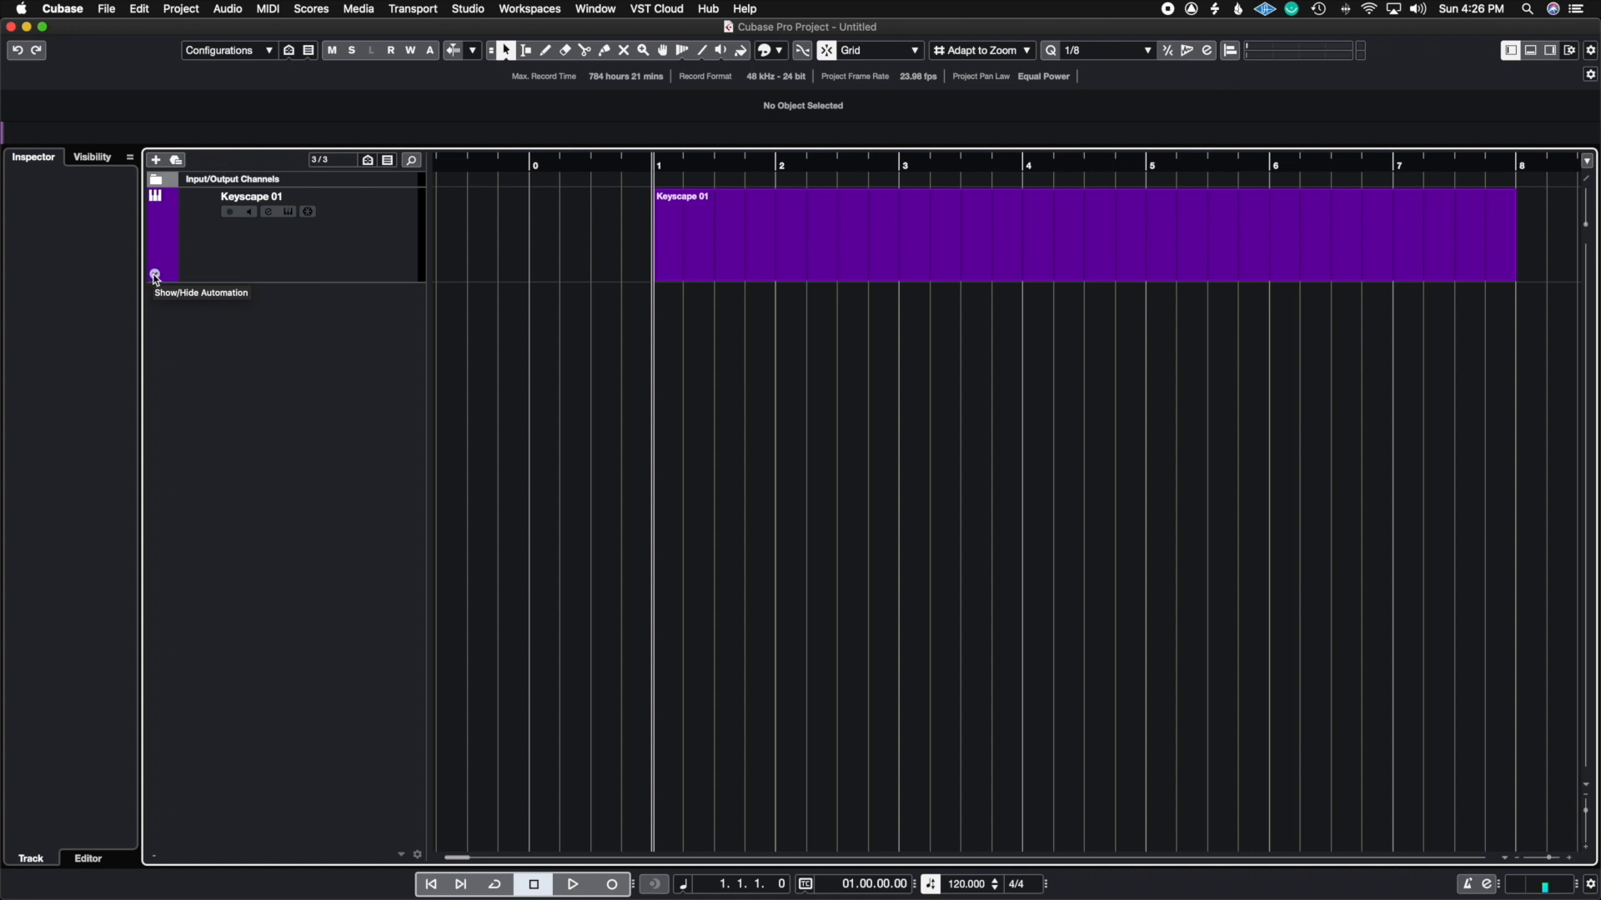
Step: Show the Volume automation track of Keyscape 01 and view the other parameters that can be automated
left_click(154, 275)
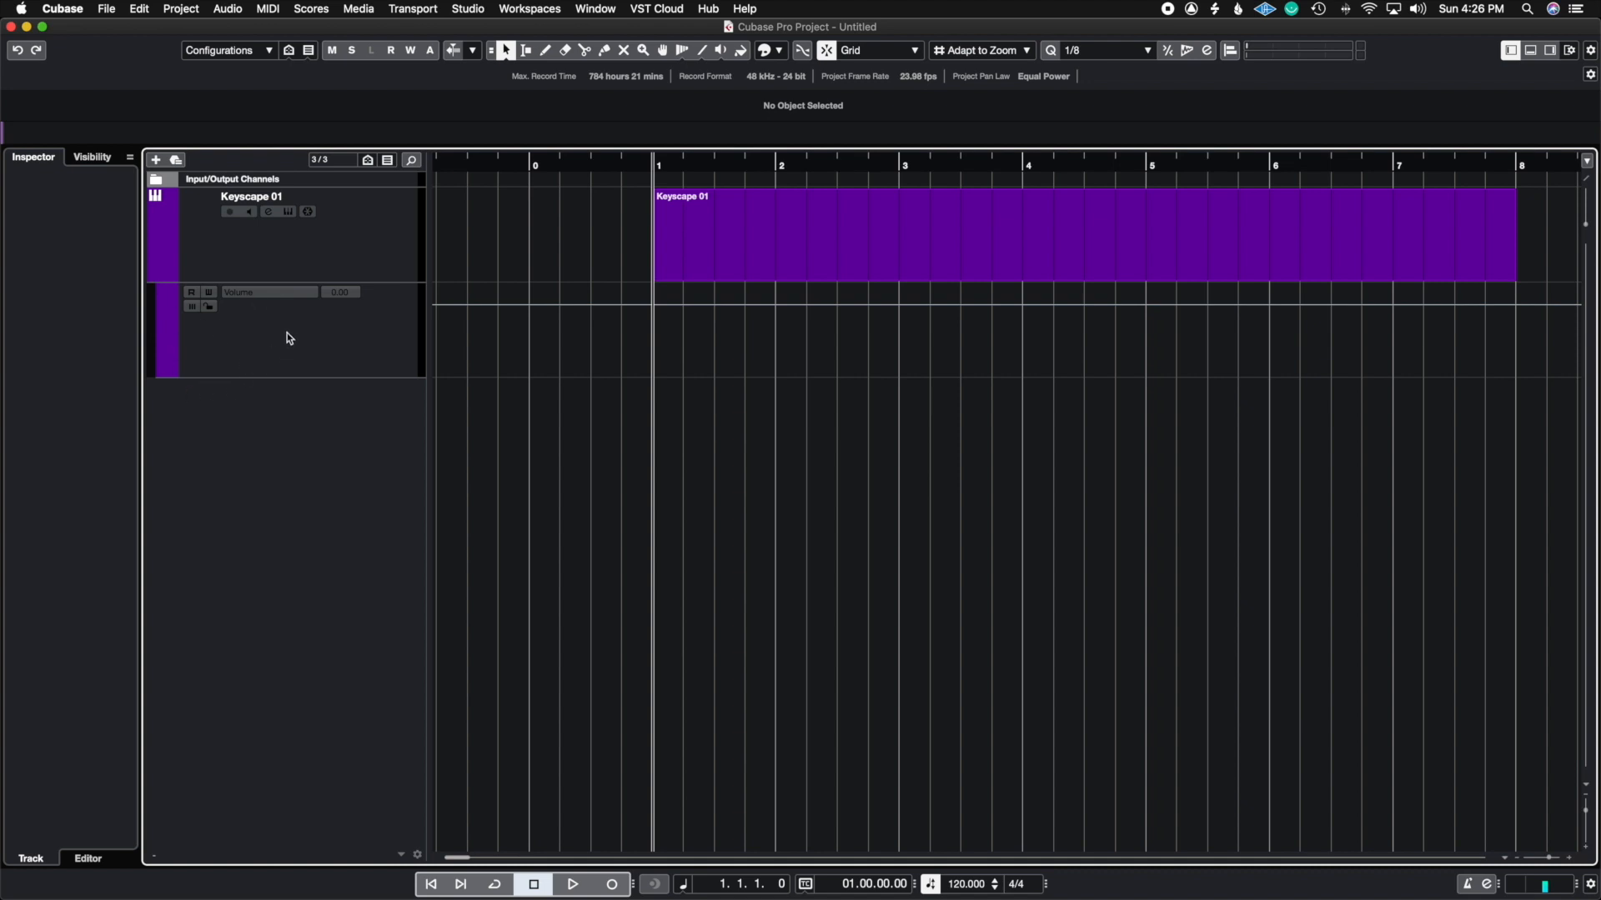
left_click(262, 294)
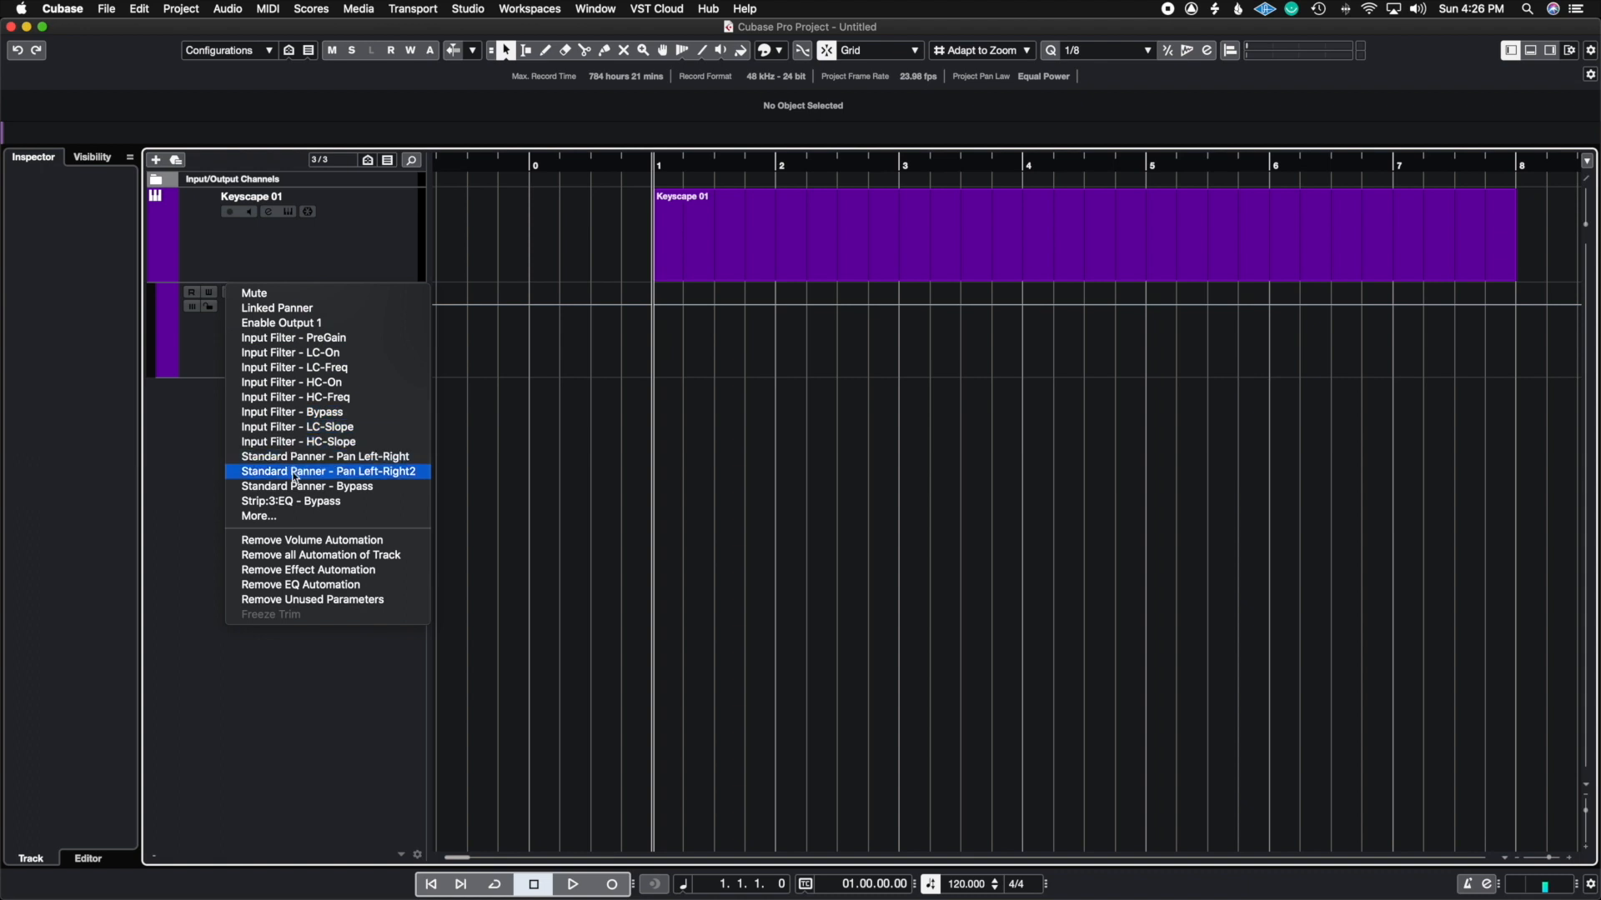
left_click(192, 360)
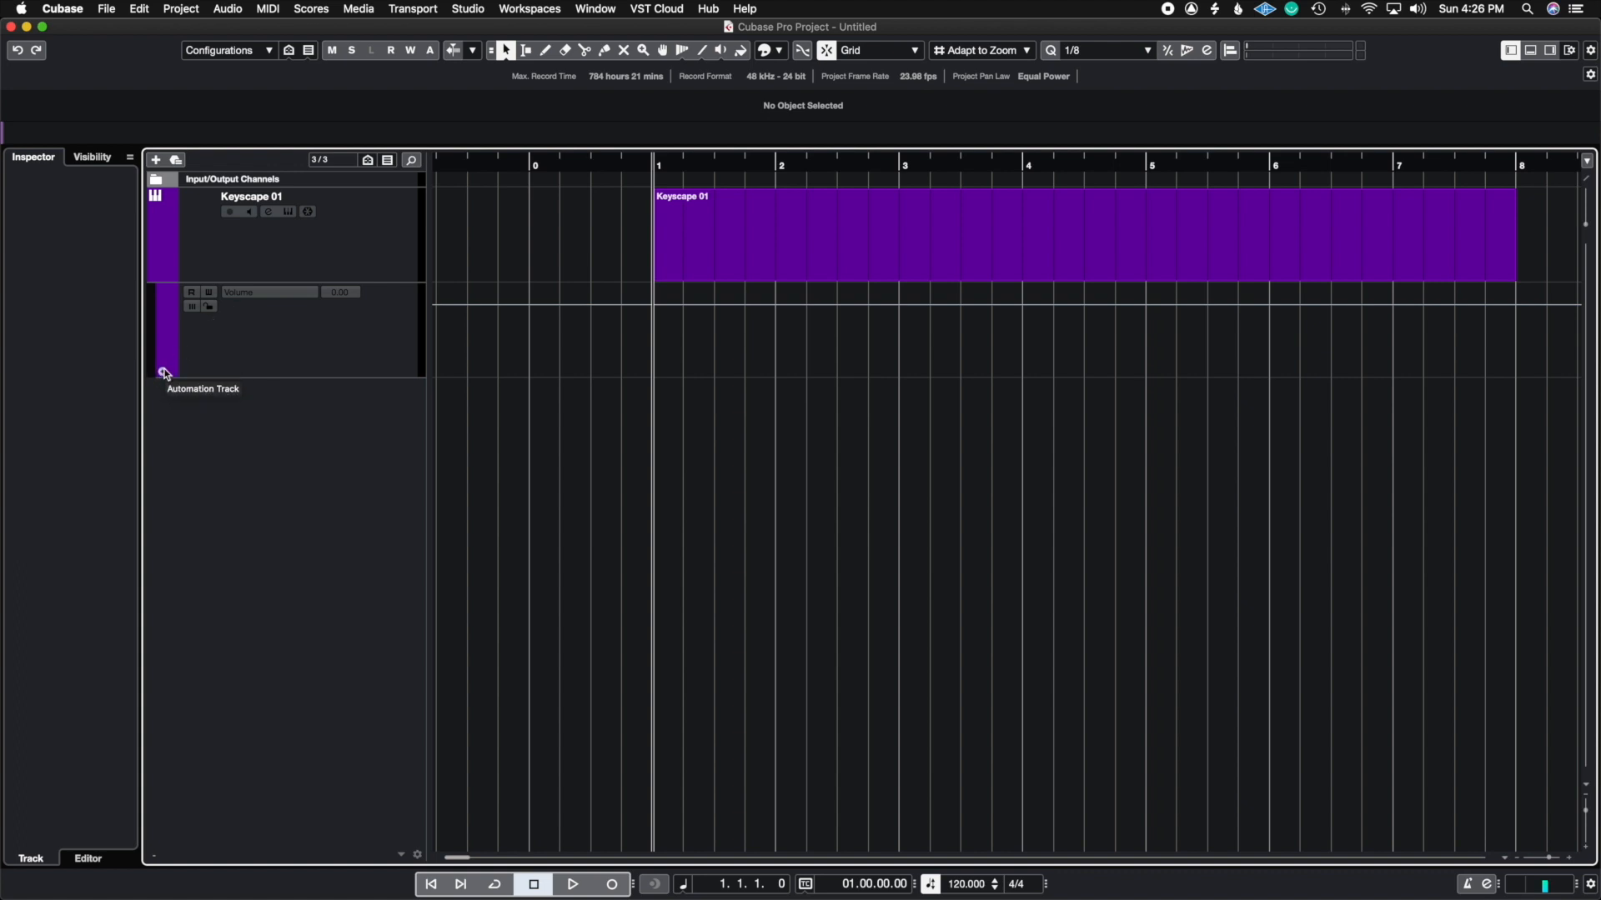
Step: Add automation tracks for Mute, Linked Panner and Enable Output 1 under the Volume track
left_click(163, 372)
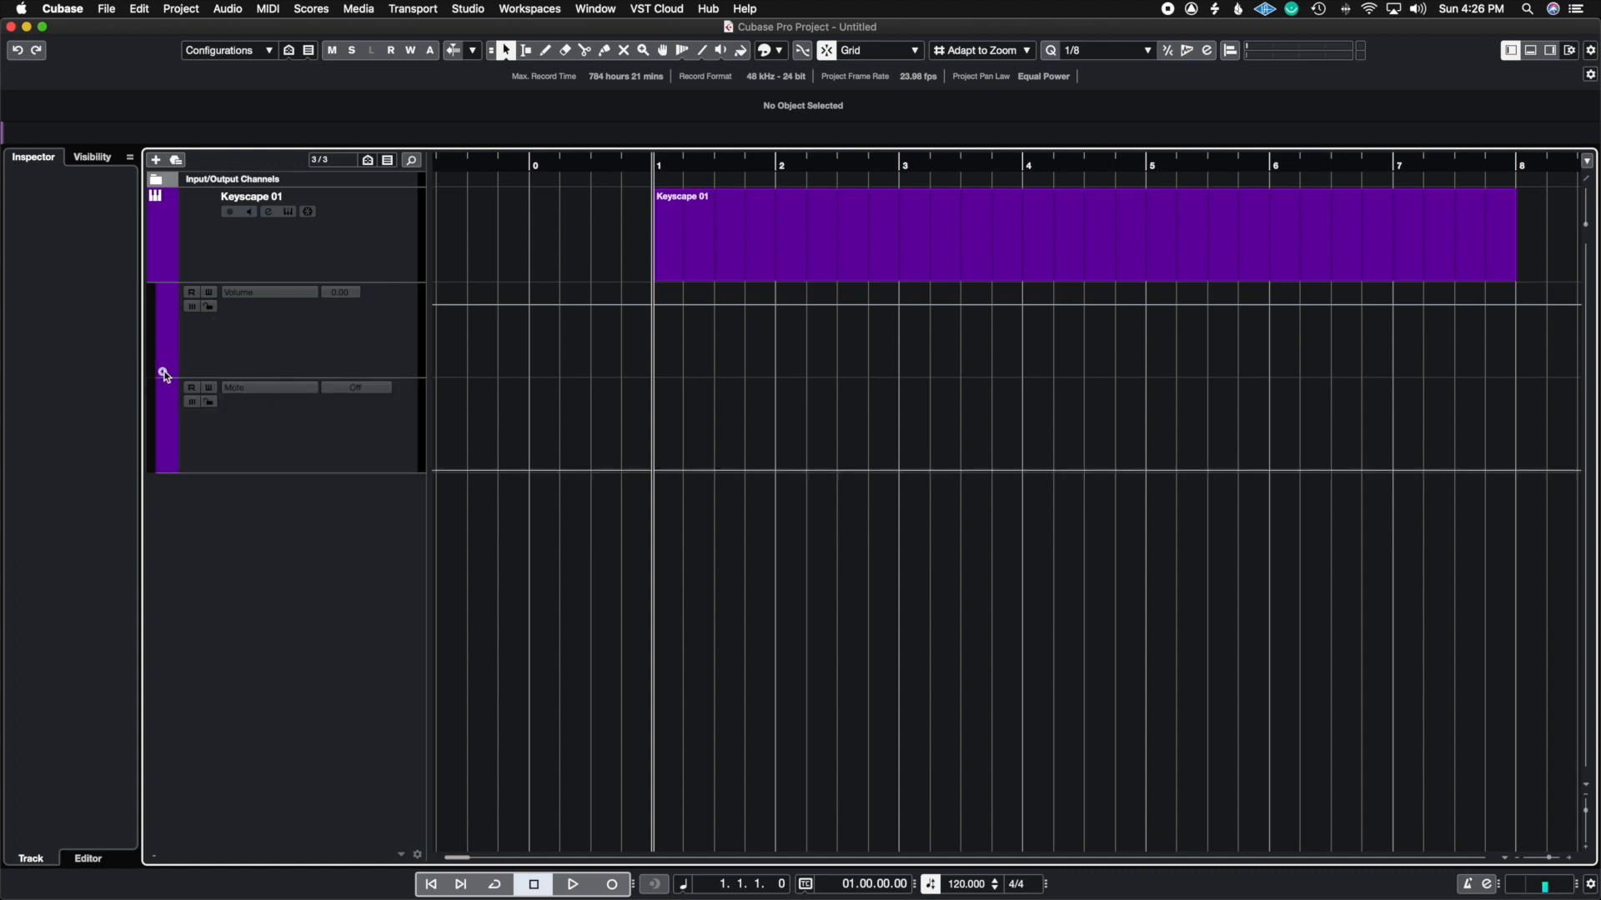
left_click(164, 467)
left_click(163, 563)
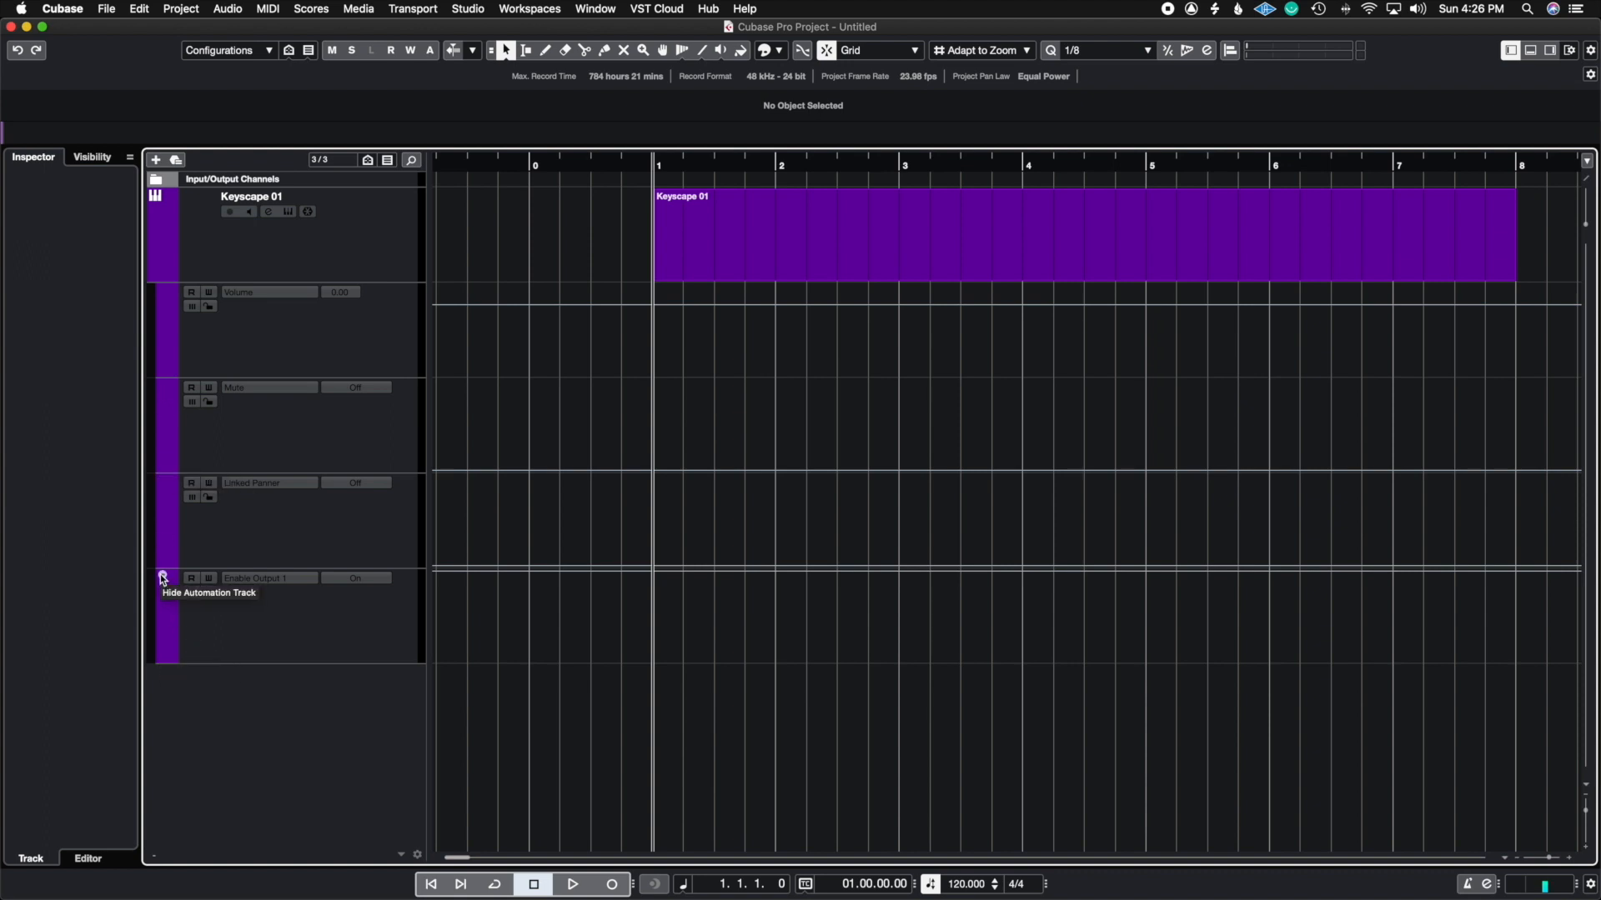
Step: Hide the Enable Output 1, Linked Panner and Mute automation tracks, leaving only Volume shown
left_click(162, 577)
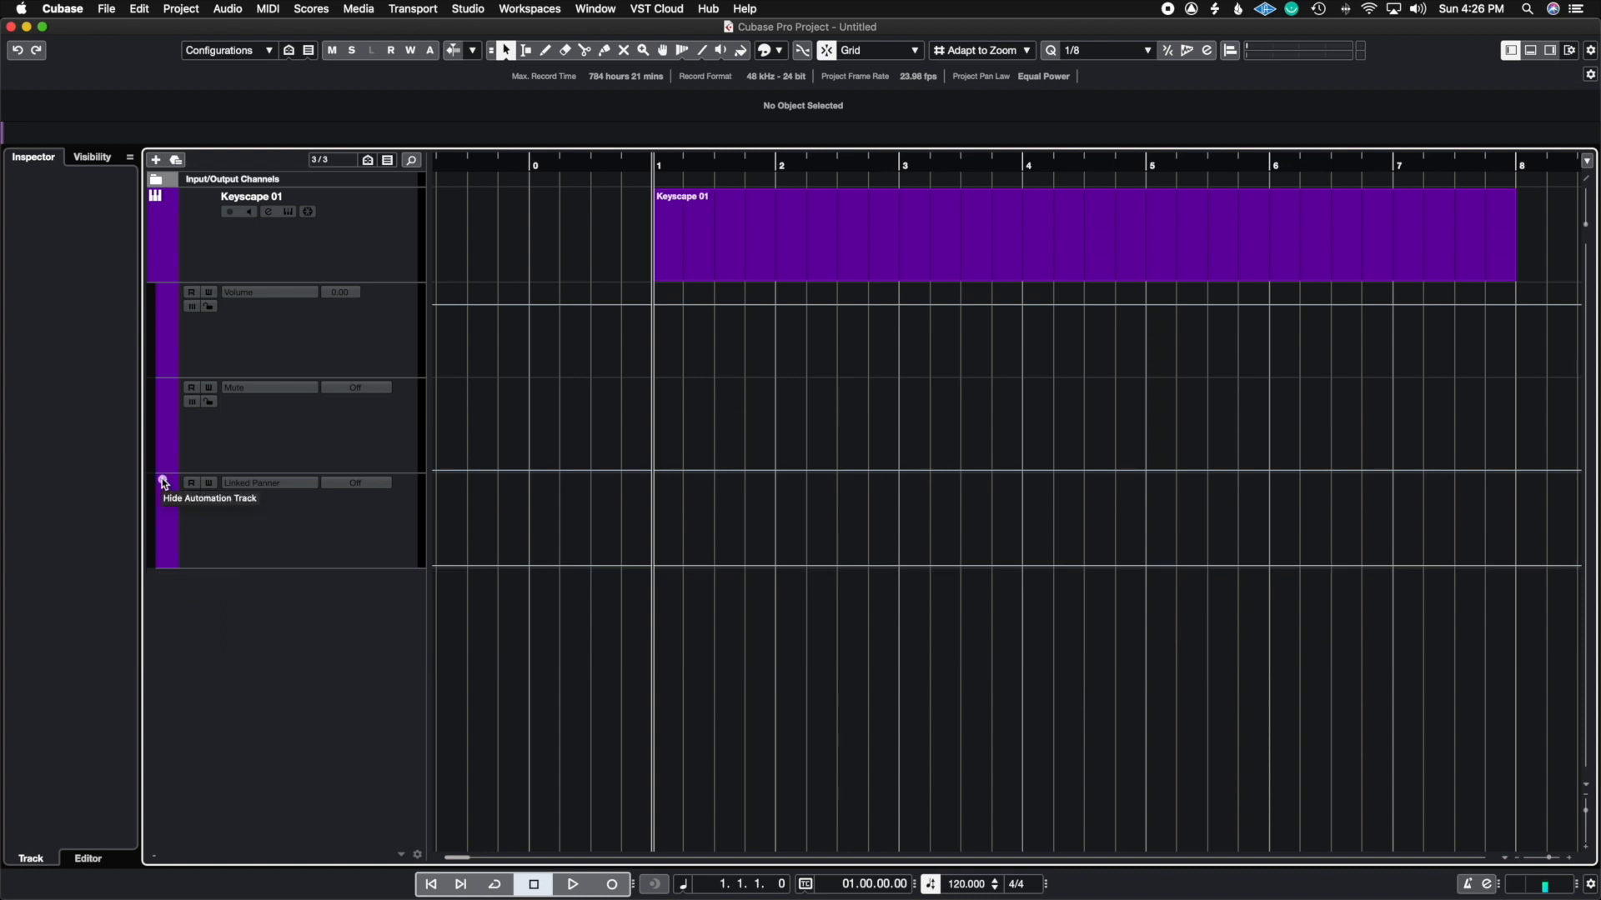
left_click(164, 496)
left_click(167, 387)
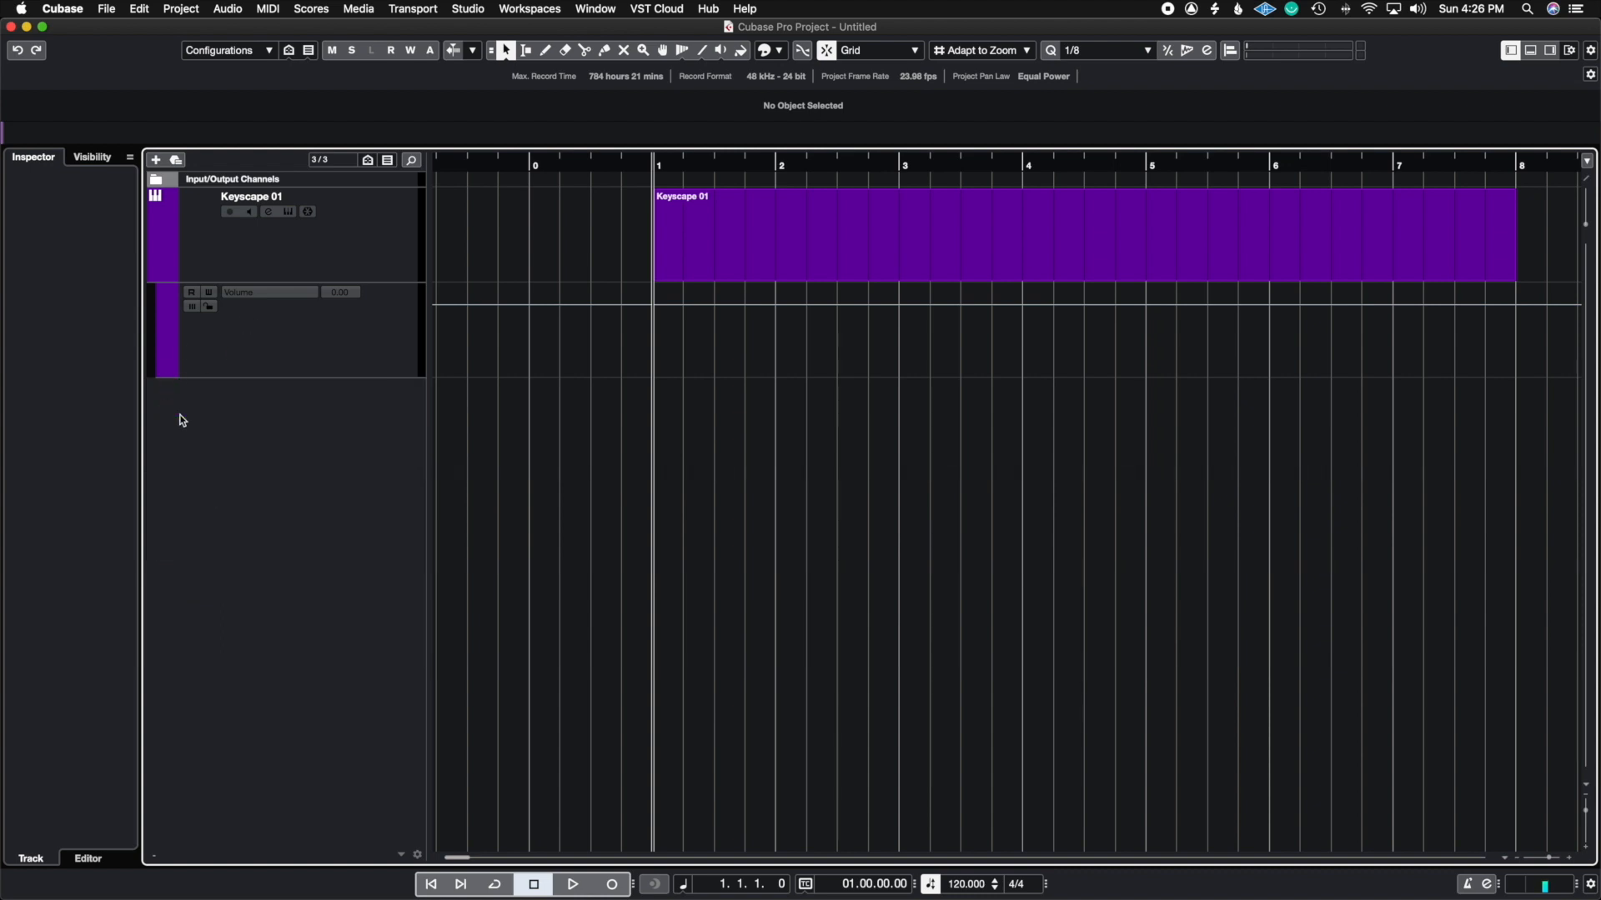
Step: Enlarge the Volume automation track and draw a rising volume line from its bottom at bar 1 to bar 4 with the Line tool
left_click_drag(222, 377, 218, 549)
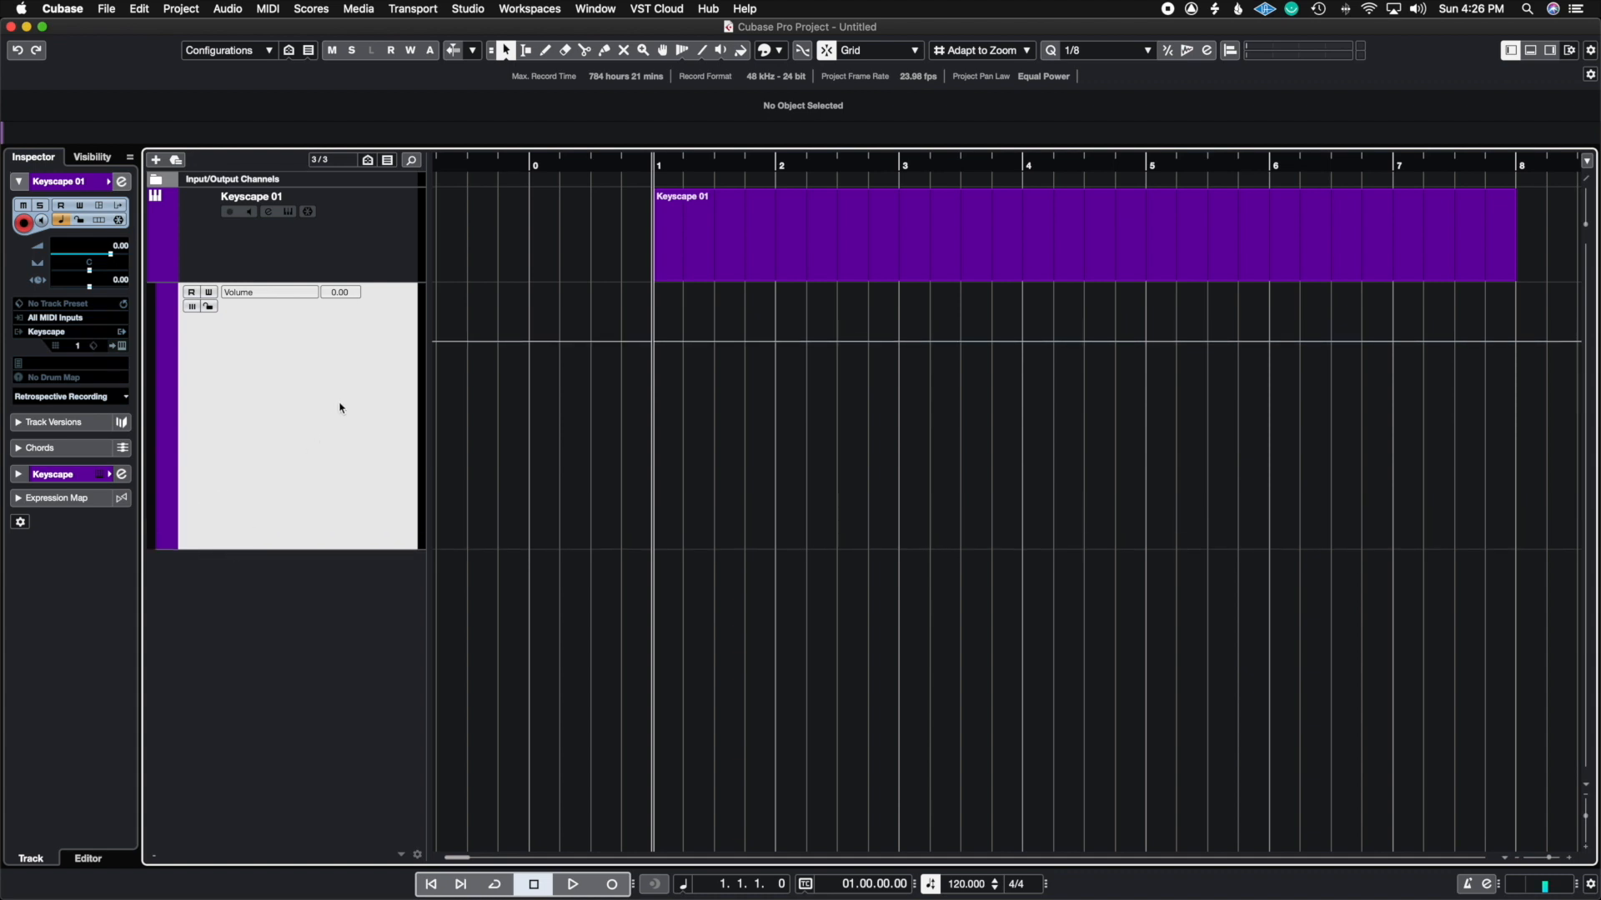
left_click(704, 51)
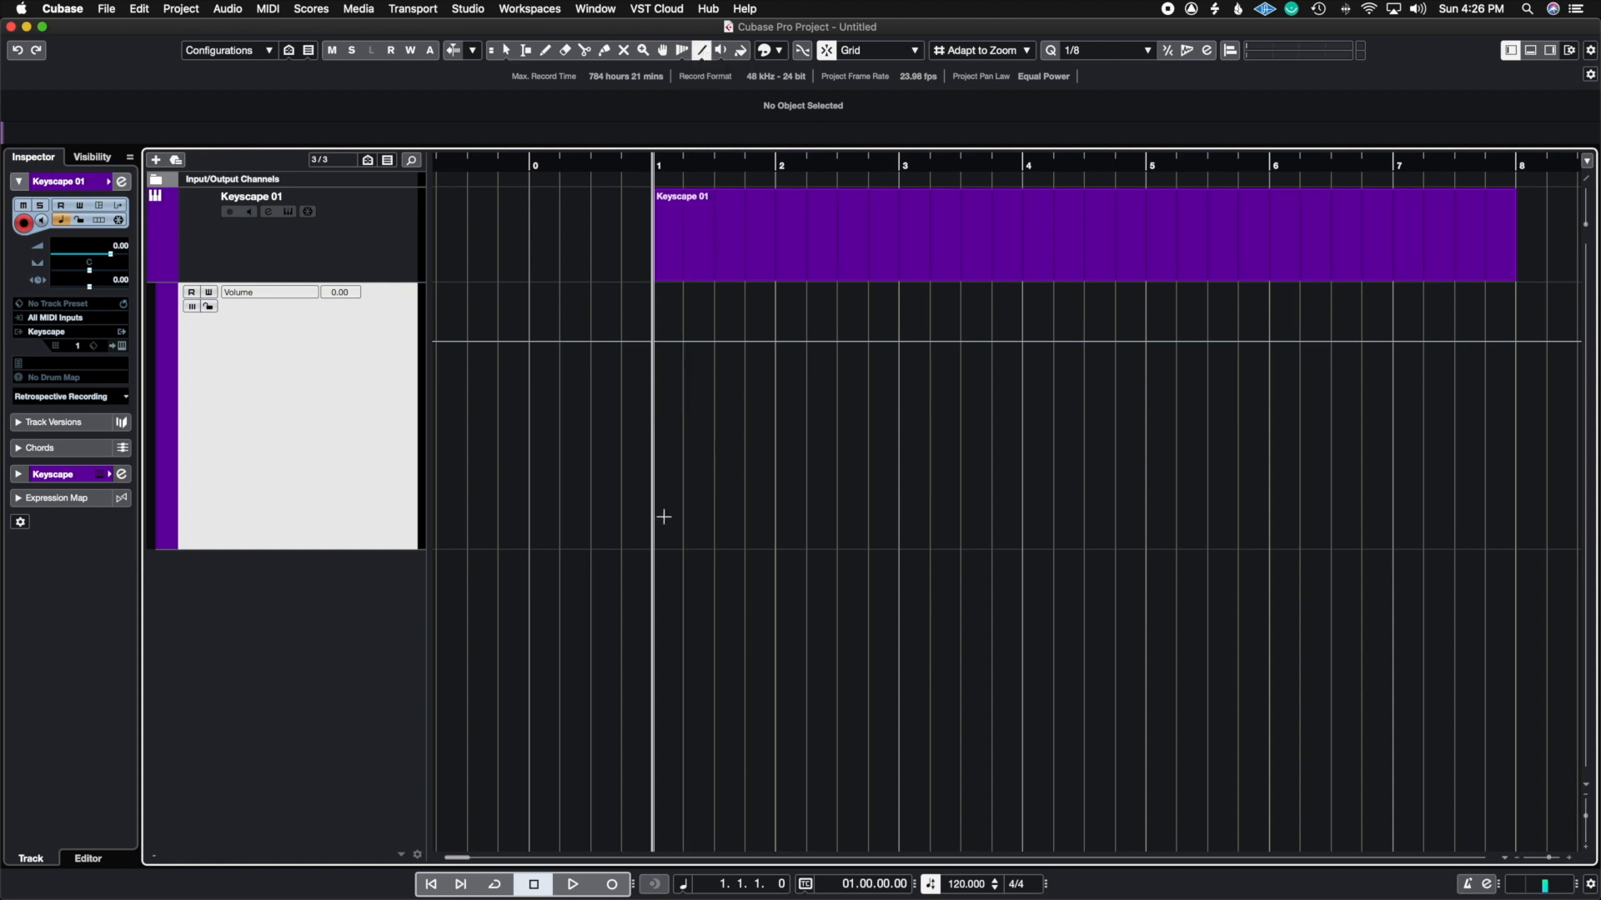
mouse_move(654, 546)
left_mouse_down()
mouse_move(836, 461)
mouse_move(1023, 337)
left_mouse_up()
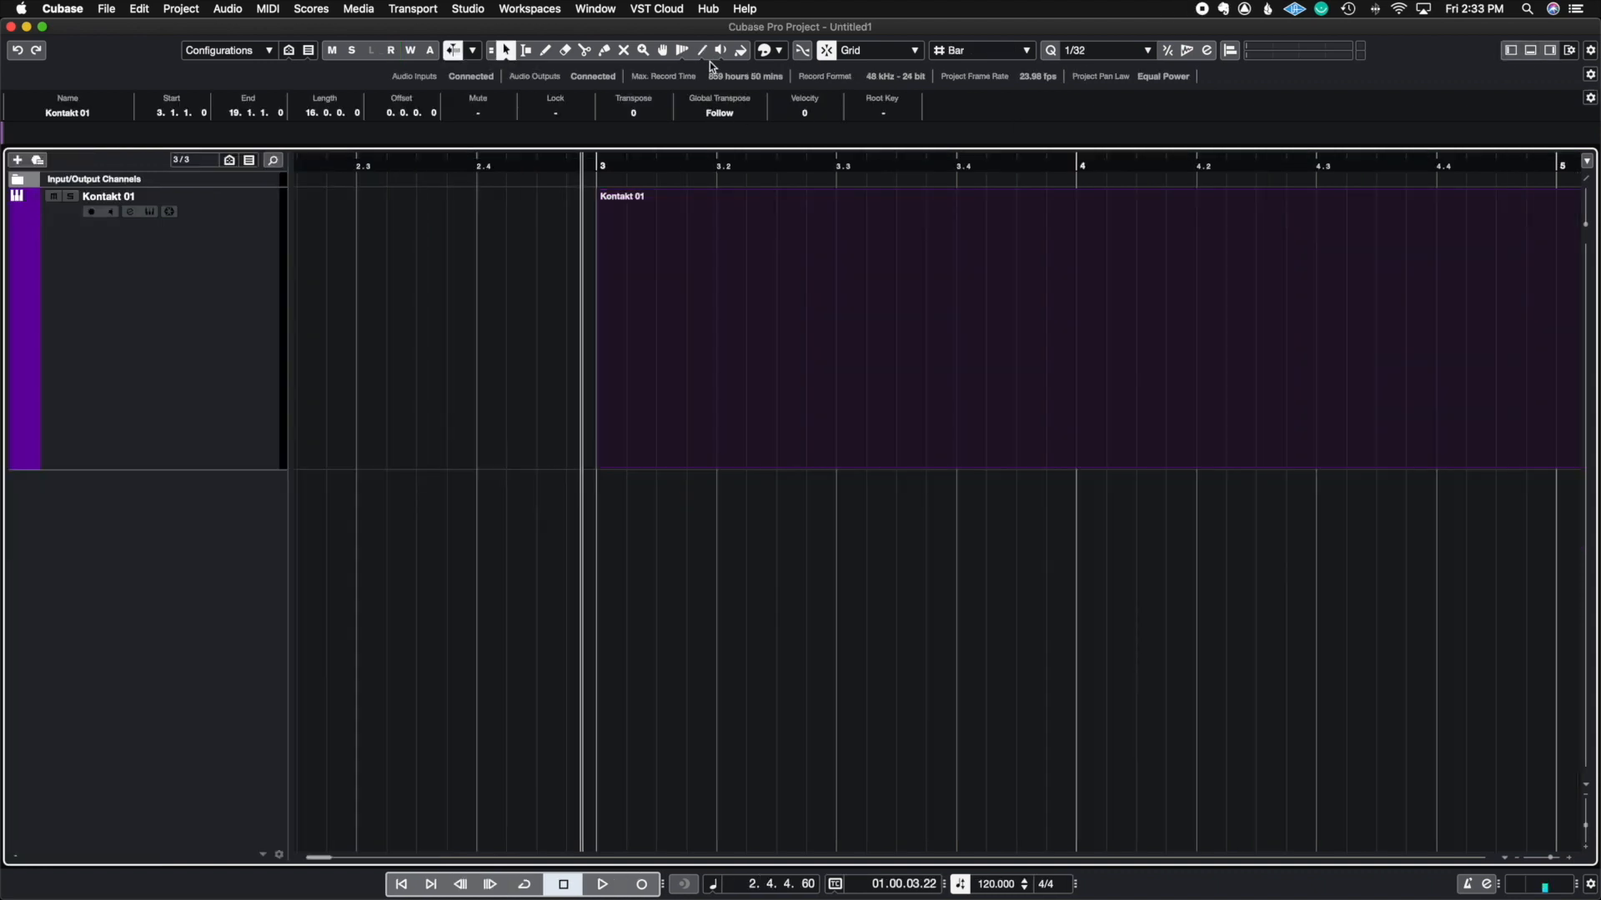
Step: Activate the Play tool and show the Kontakt 01 part from bar 3 to about bar 12 in the project window
left_click(719, 52)
left_click(1519, 864)
left_click(1519, 864)
left_click_drag(329, 863, 321, 865)
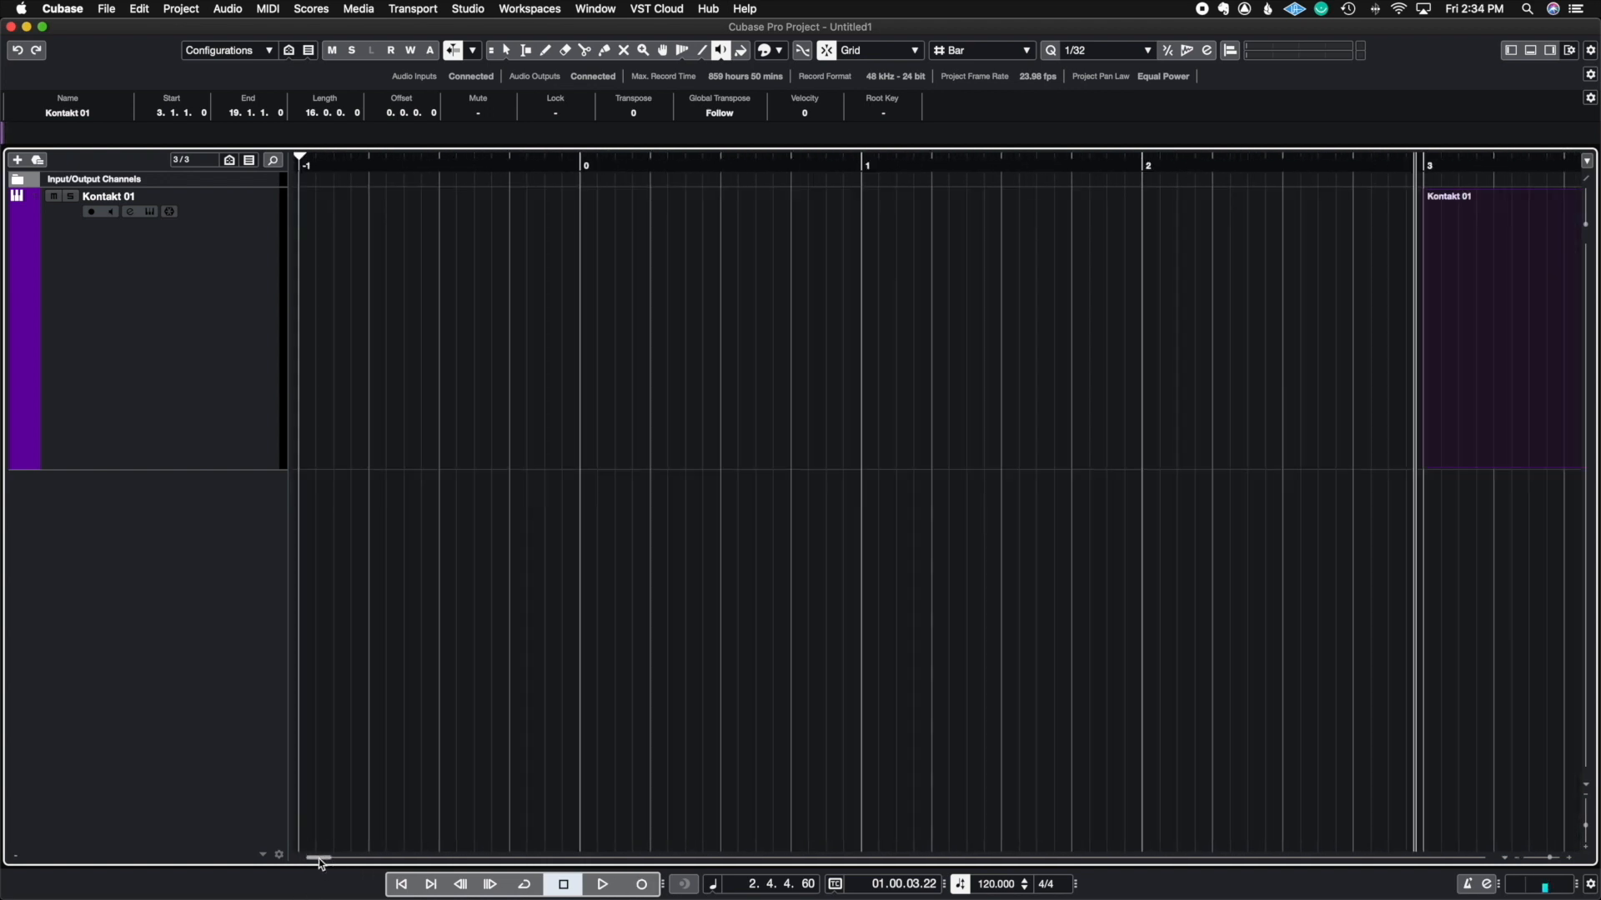
left_click(1516, 863)
left_click(1516, 863)
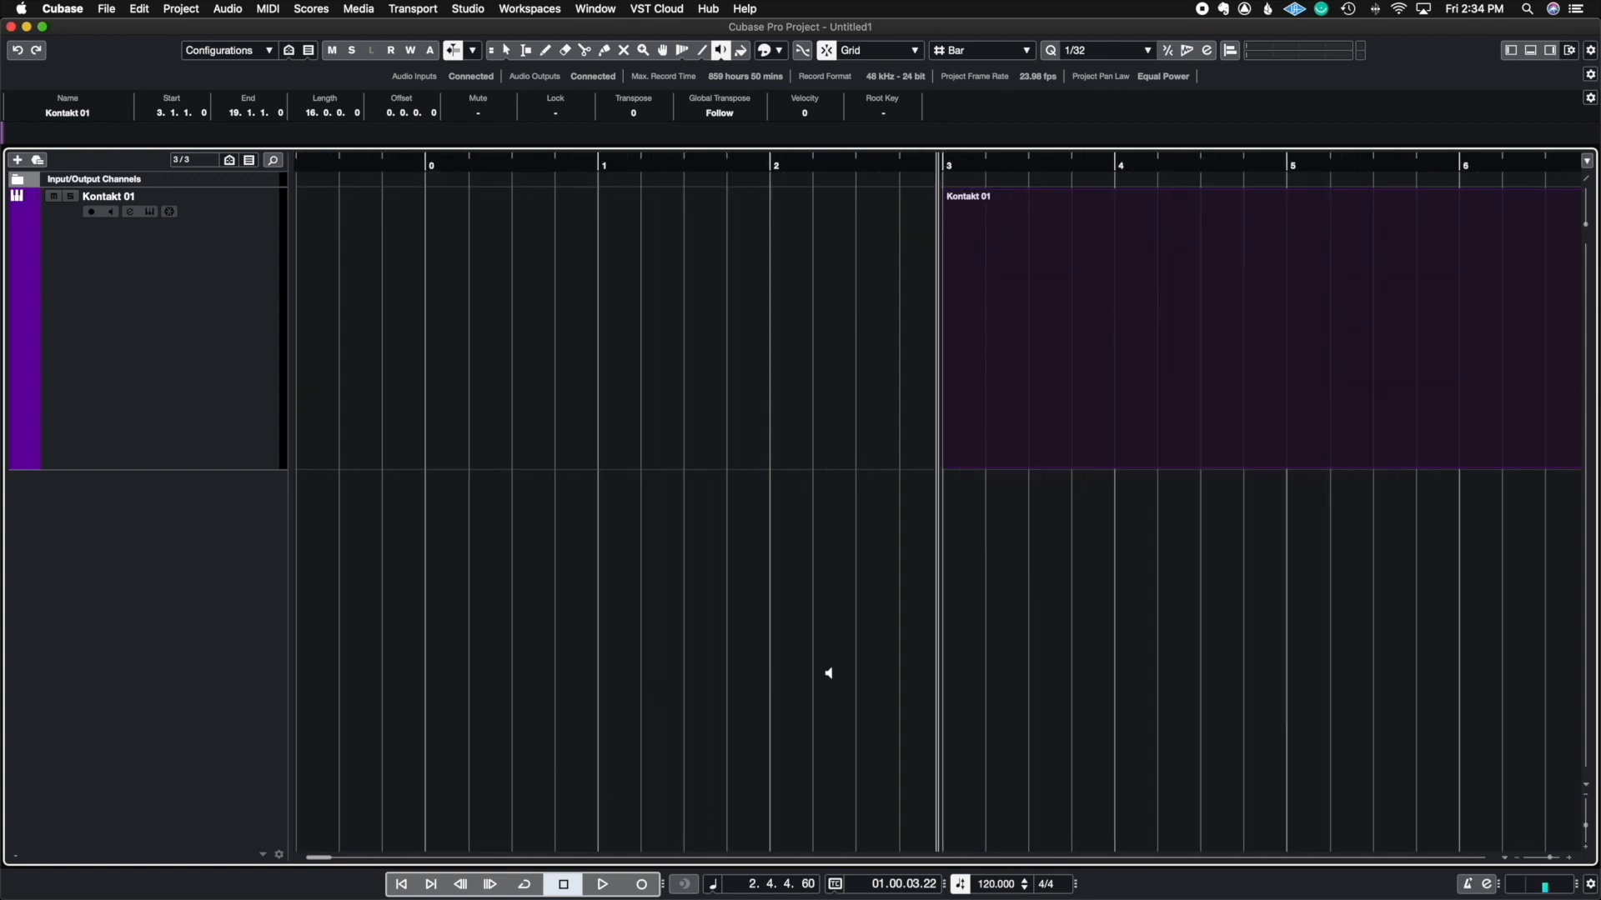
scroll(827, 673, "right", 5)
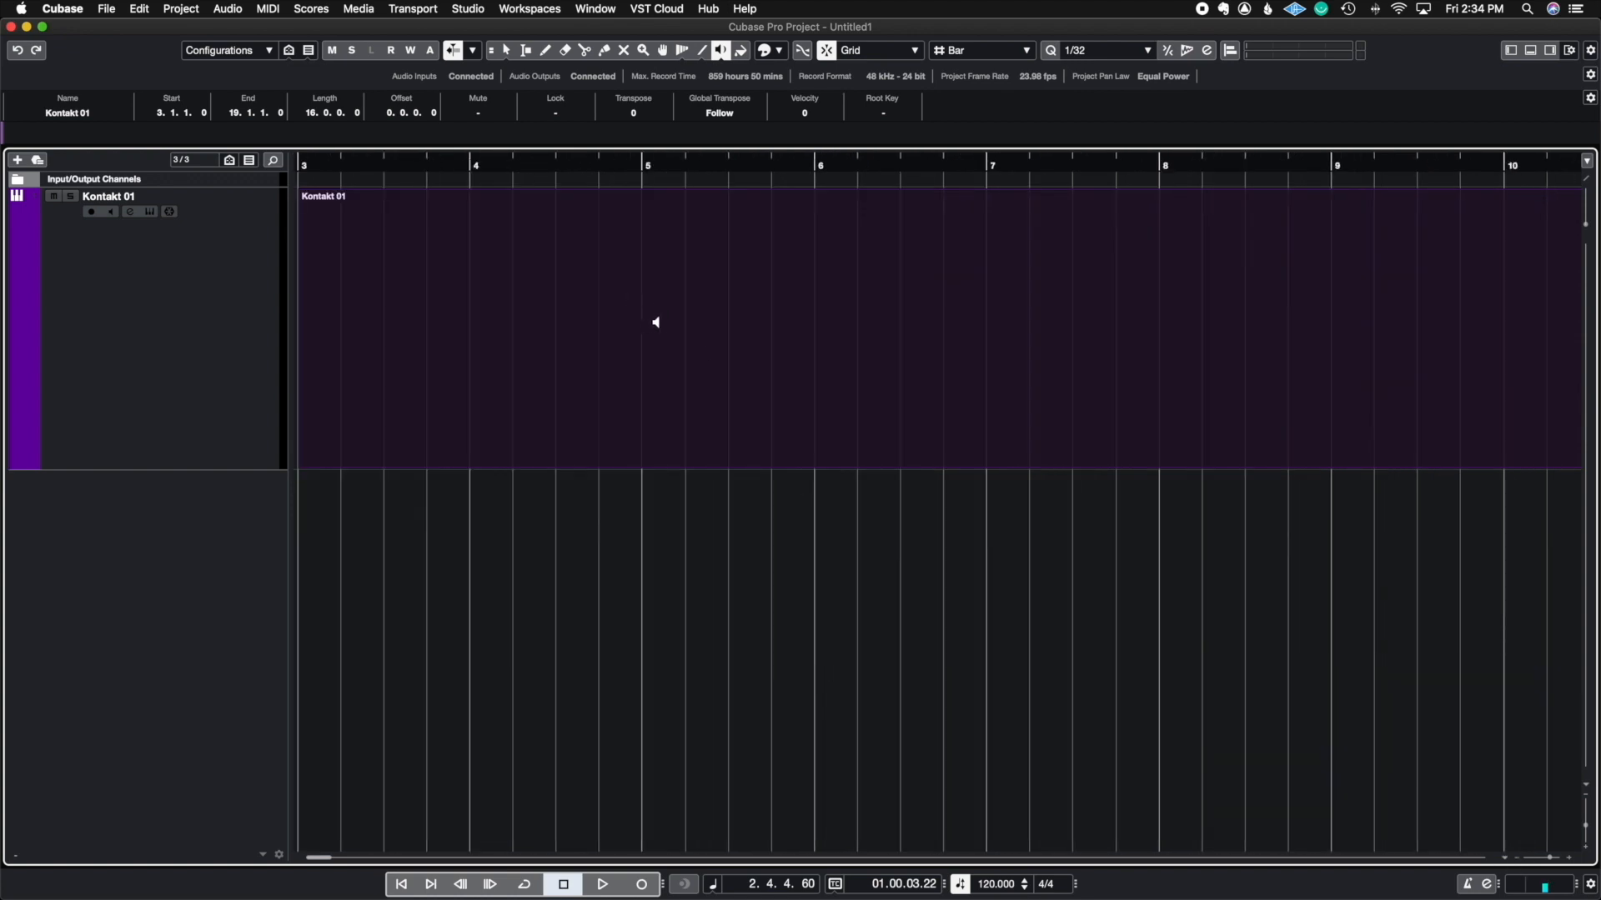
scroll(656, 322, "left", 5)
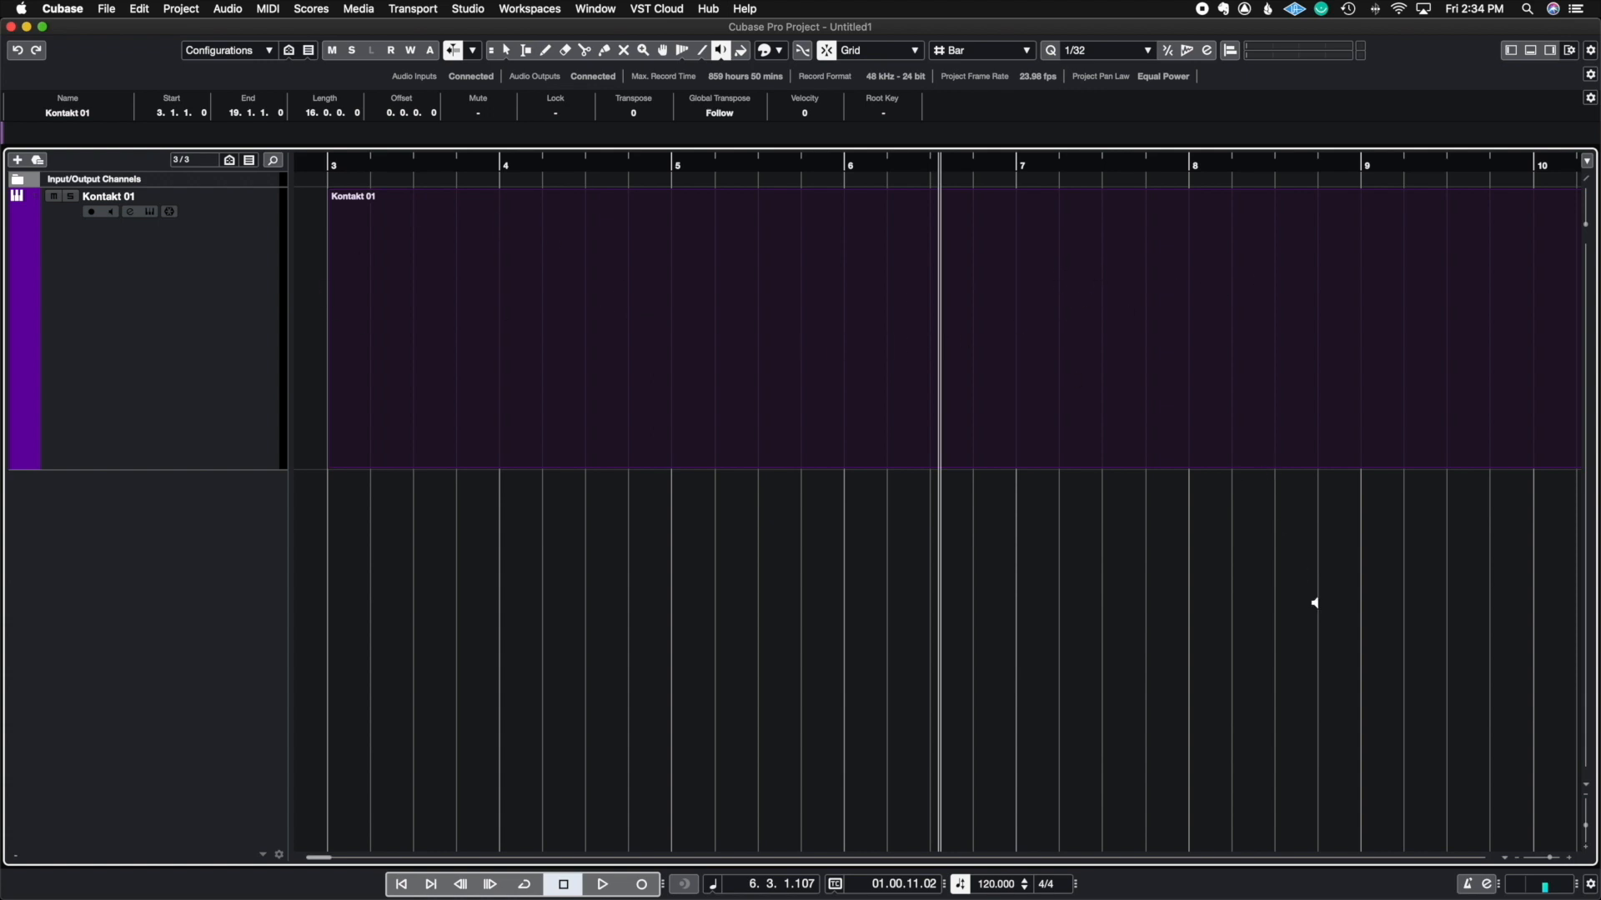
left_click(1516, 859)
left_click(1515, 859)
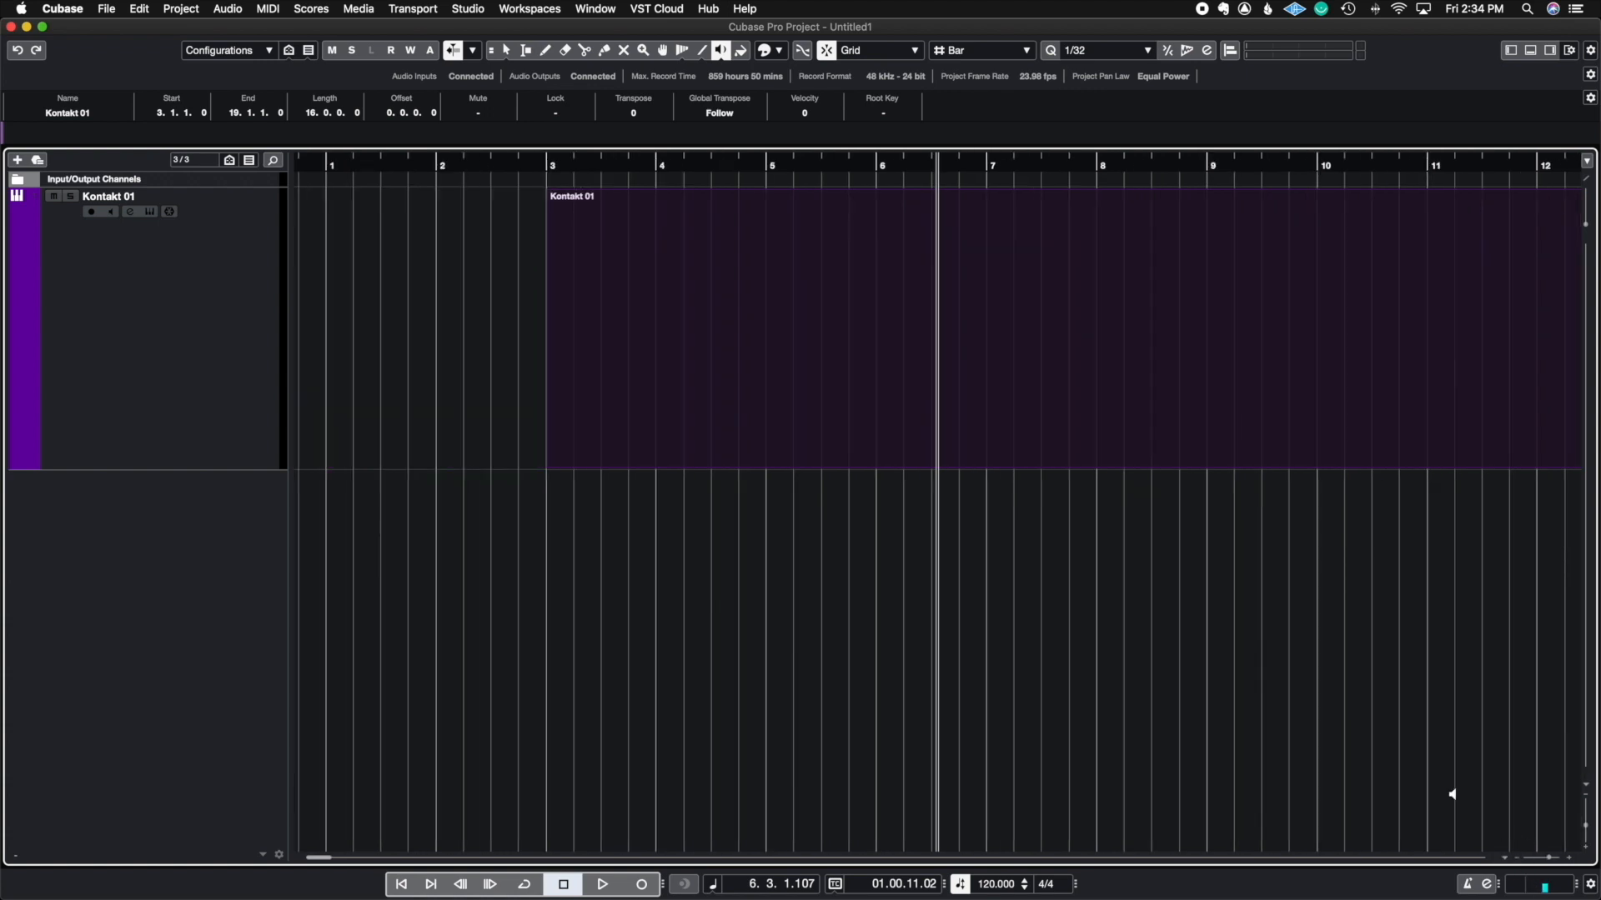
Step: Audition the Kontakt 01 part from several positions along its length, including its start at bar 3, with the Play tool
left_click_drag(1103, 304, 1101, 304)
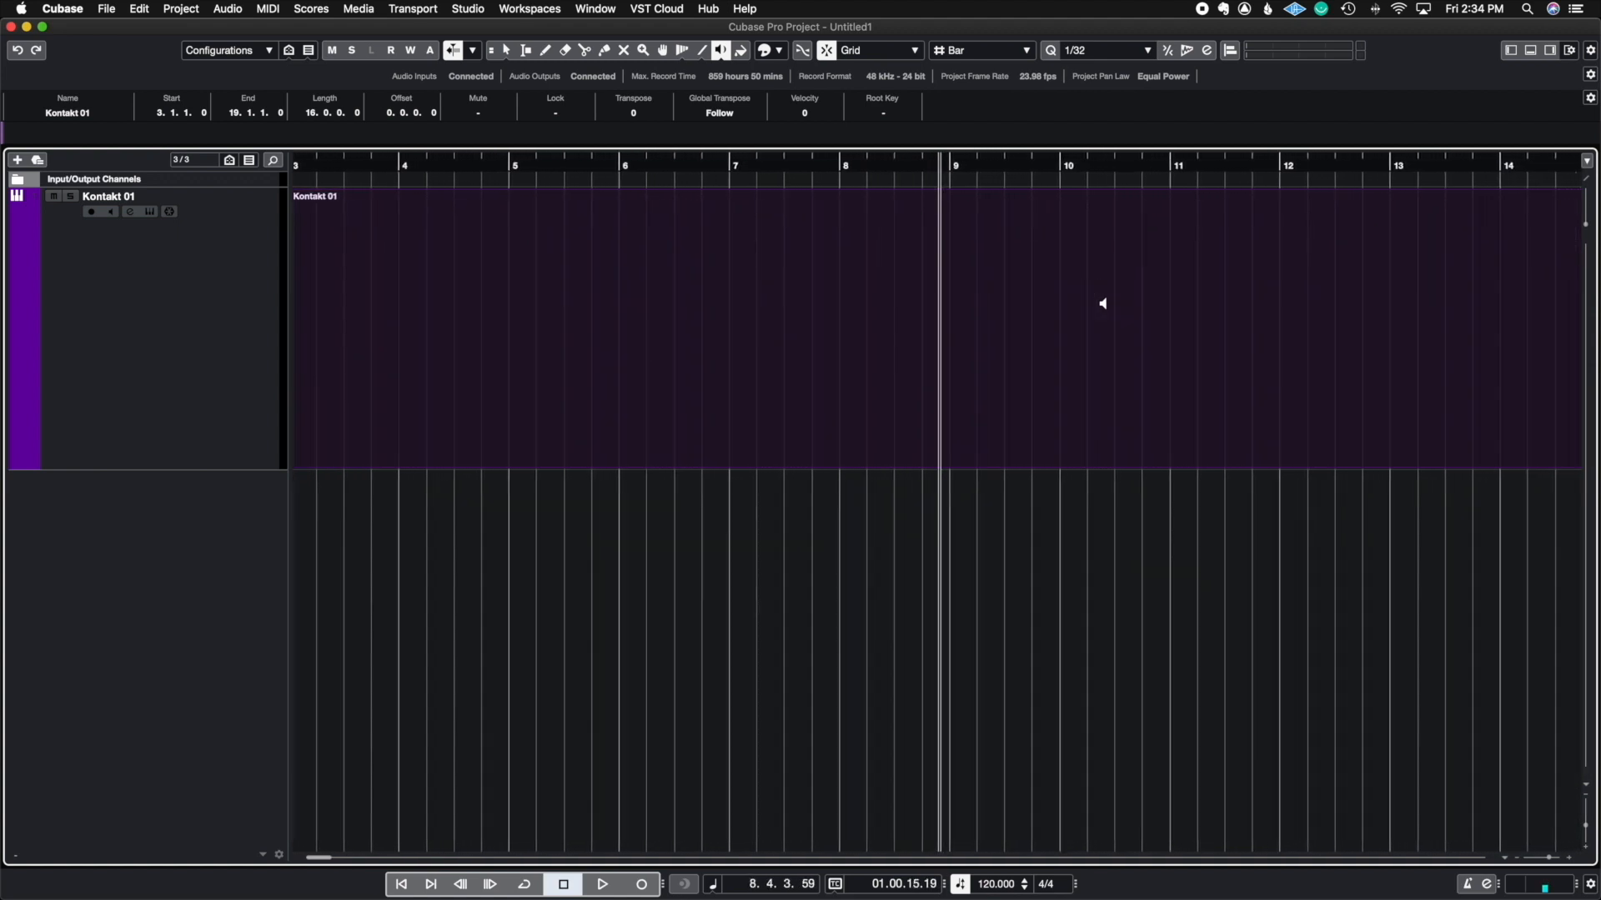
left_click_drag(419, 298, 418, 298)
left_click_drag(757, 318, 754, 320)
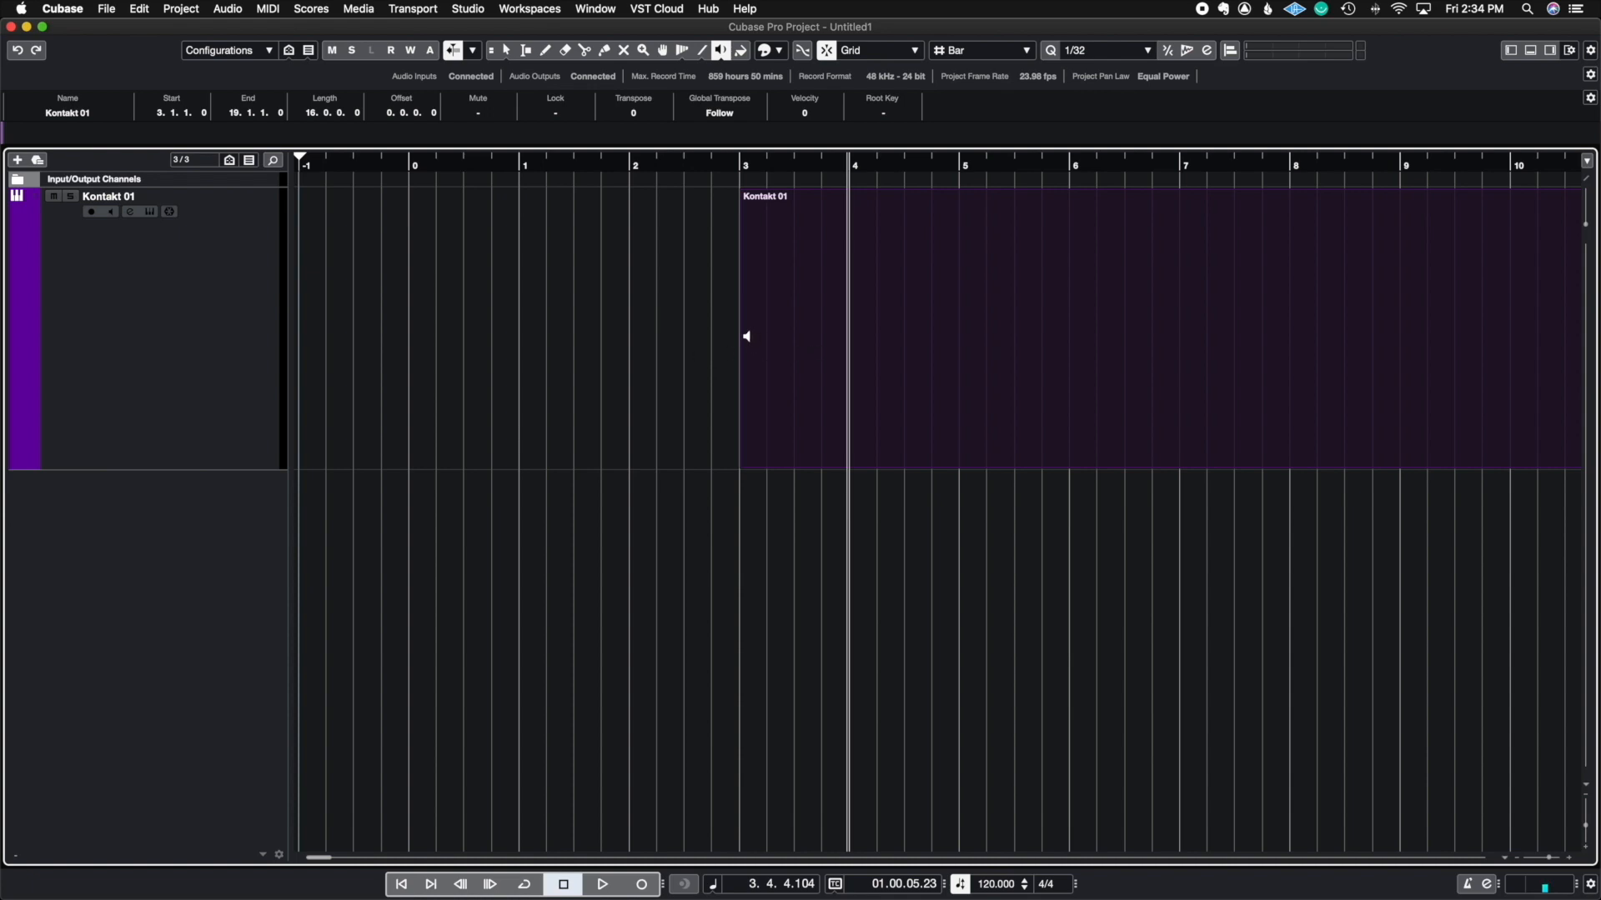
left_click_drag(746, 336, 746, 336)
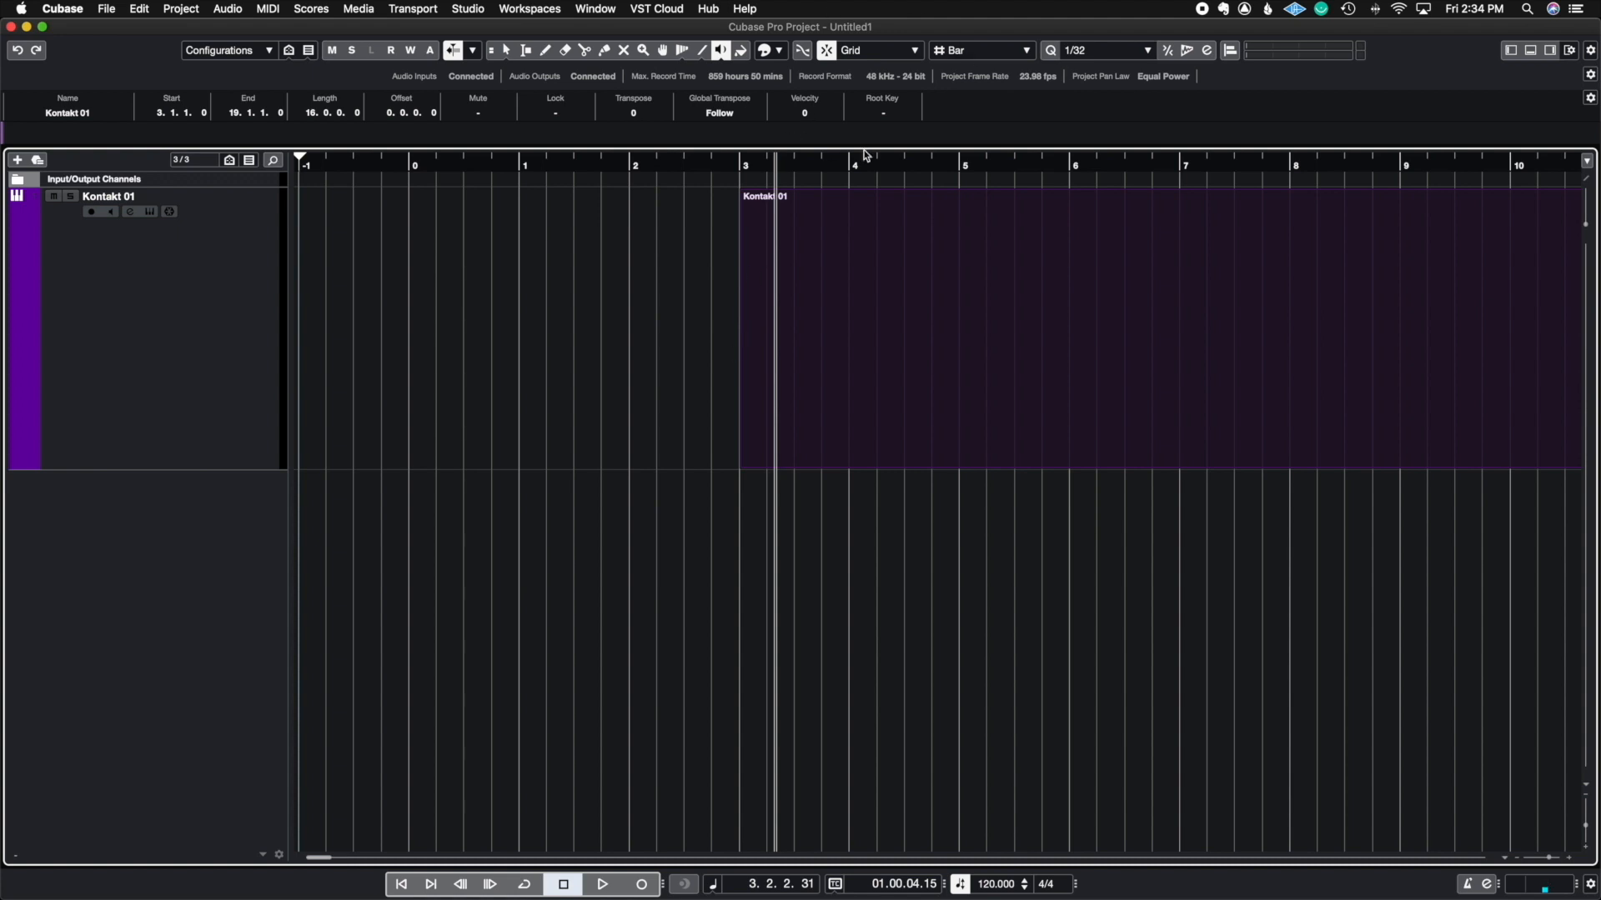
Step: Activate the Color tool and add one more Kontakt instrument track routed to Stereo Out
left_click(745, 55)
right_click(265, 510)
left_click(325, 537)
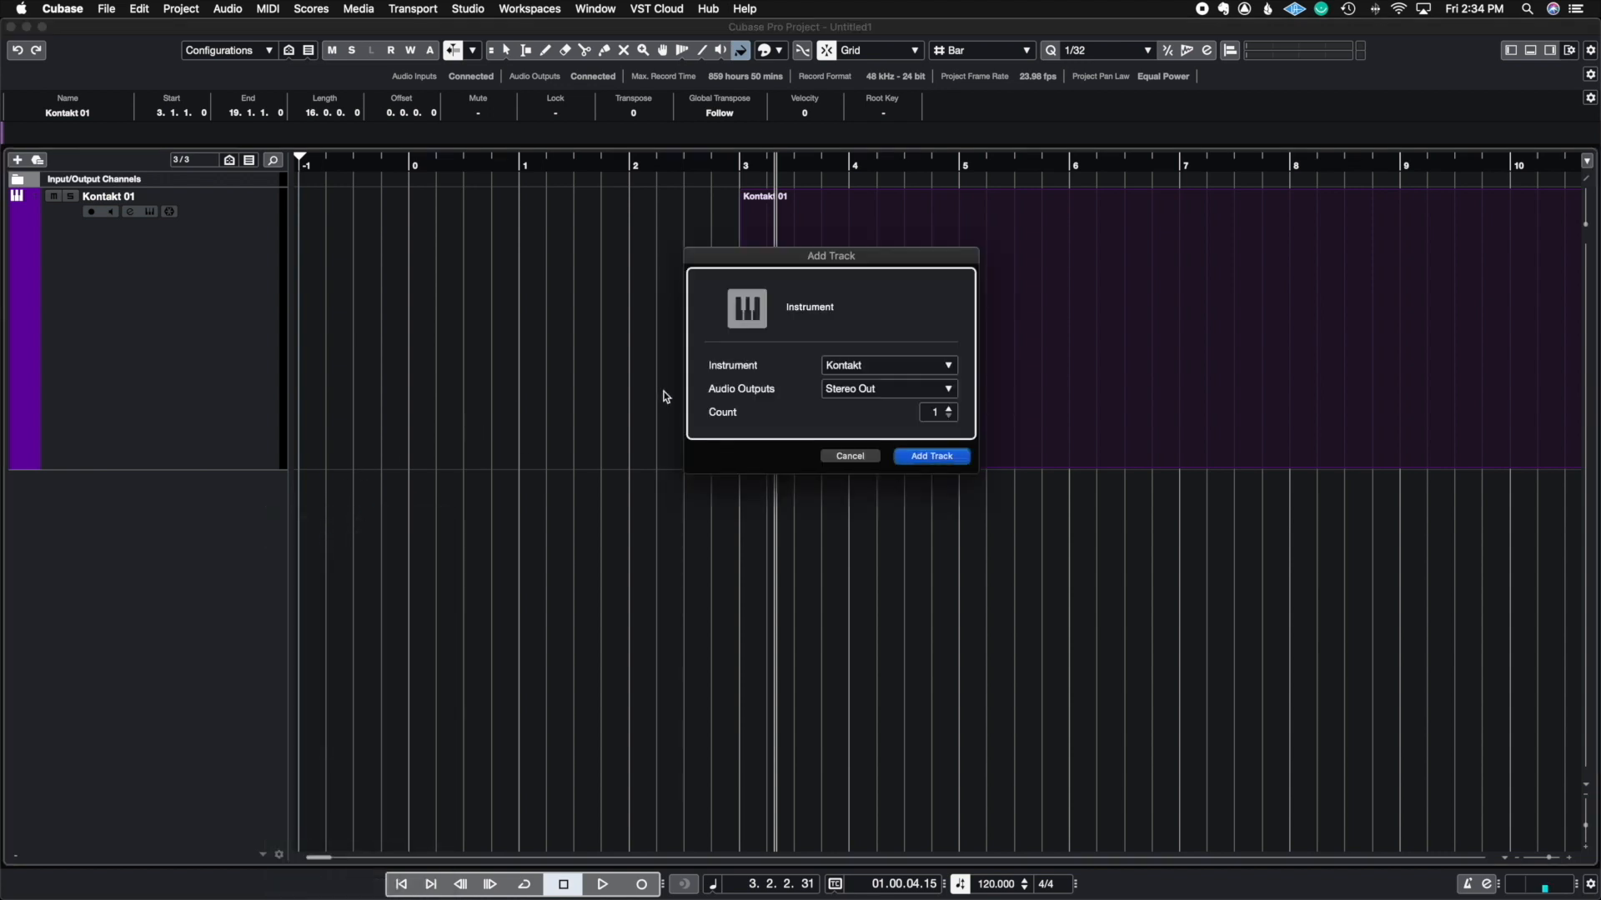
left_click(947, 461)
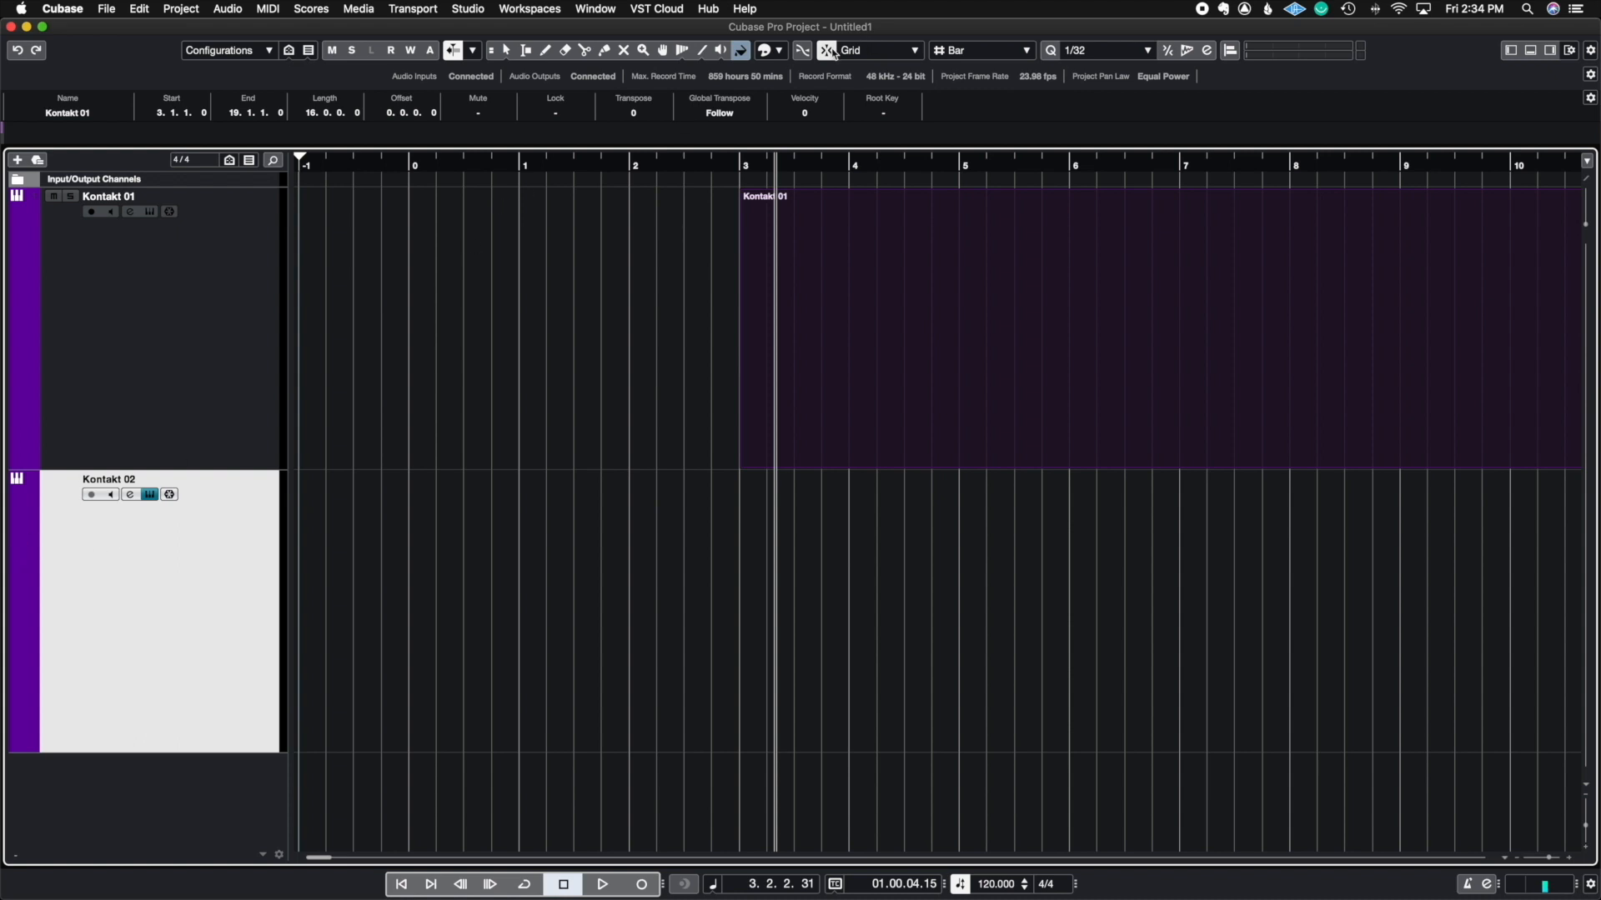
Step: Apply the yellow Brass Instruments colour to the selected Kontakt 01 part and deselect it
left_click(779, 51)
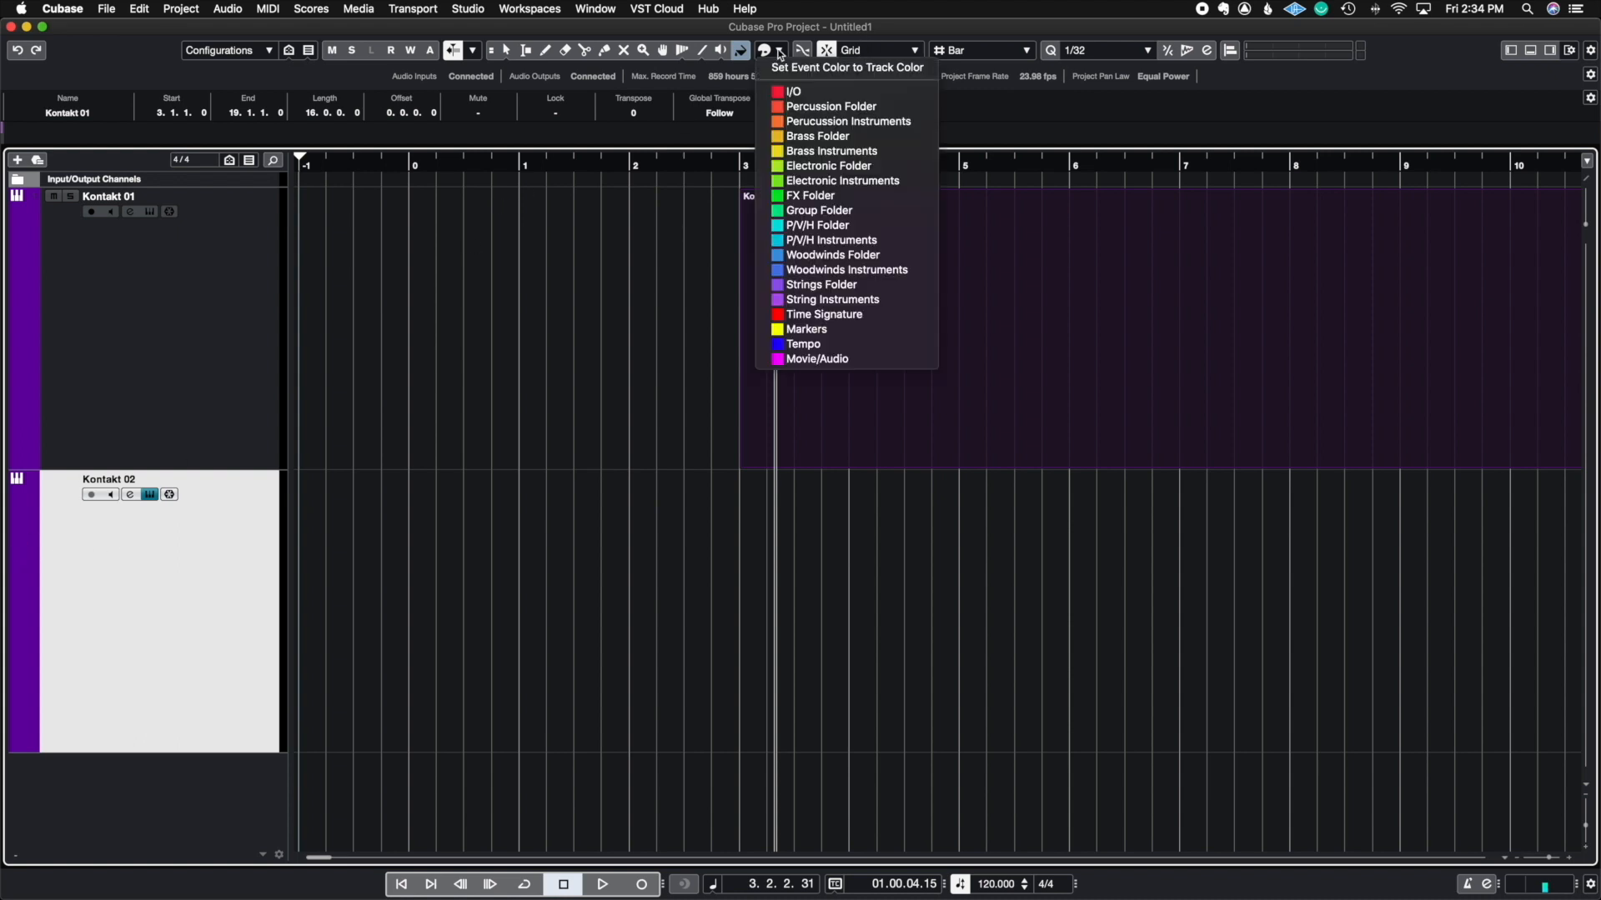
left_click(847, 151)
left_click(625, 532)
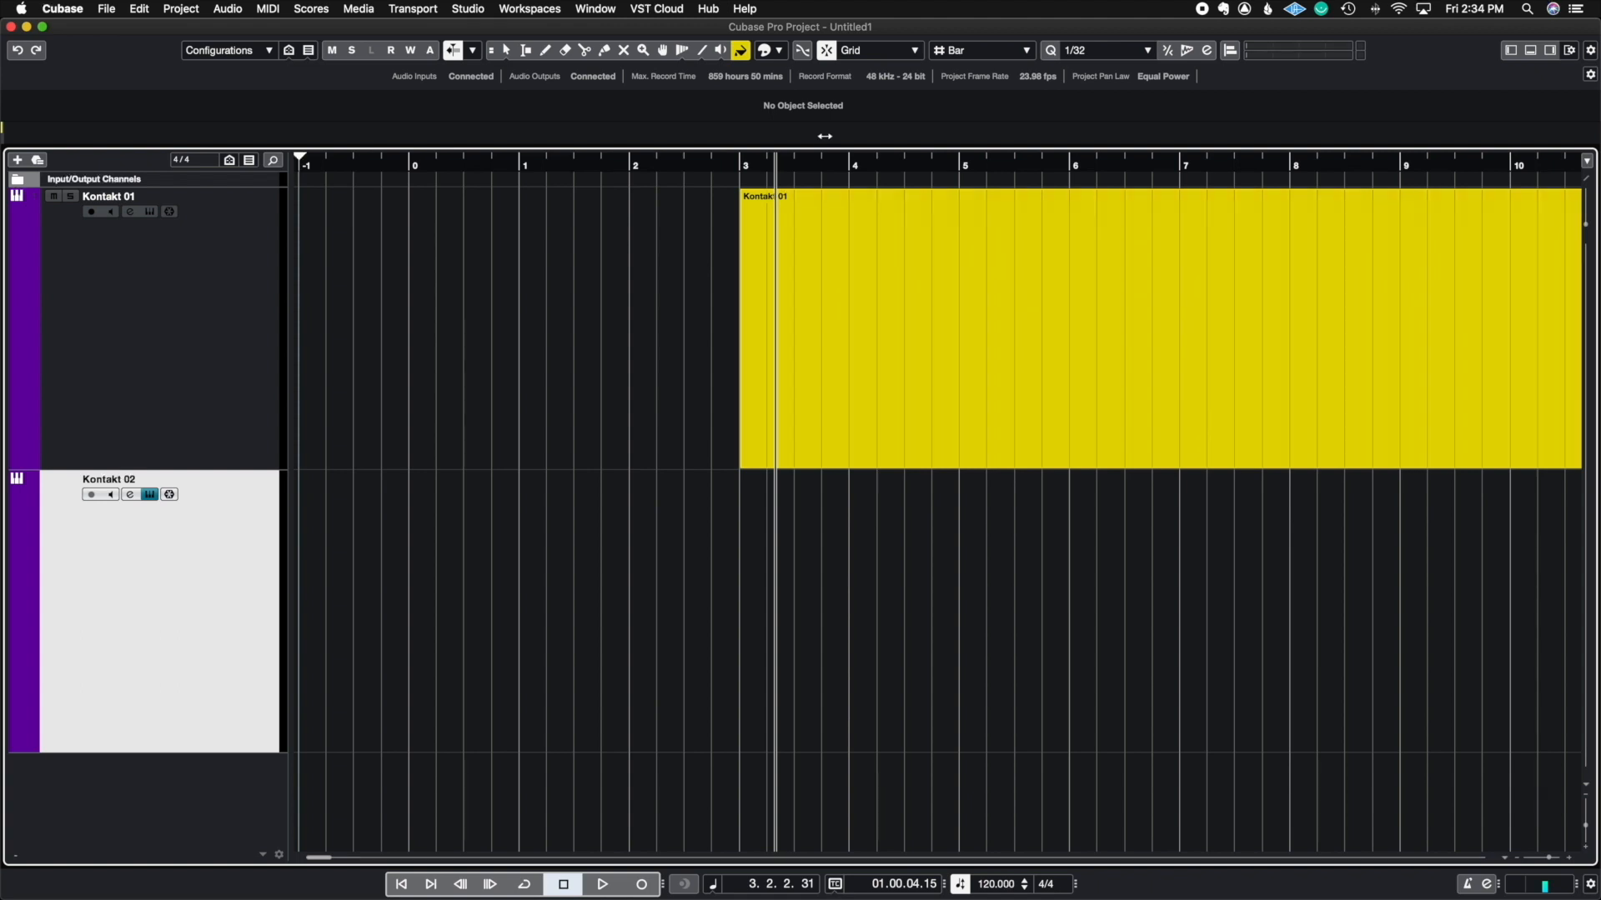
Step: Draw a part on the Kontakt 02 track from bar 0 to bar 5 and return to the Object Selection tool
right_click(415, 500)
left_click(451, 504)
mouse_move(440, 526)
left_mouse_down()
mouse_move(620, 588)
mouse_move(954, 618)
left_mouse_up()
key("1")
left_click(1036, 604)
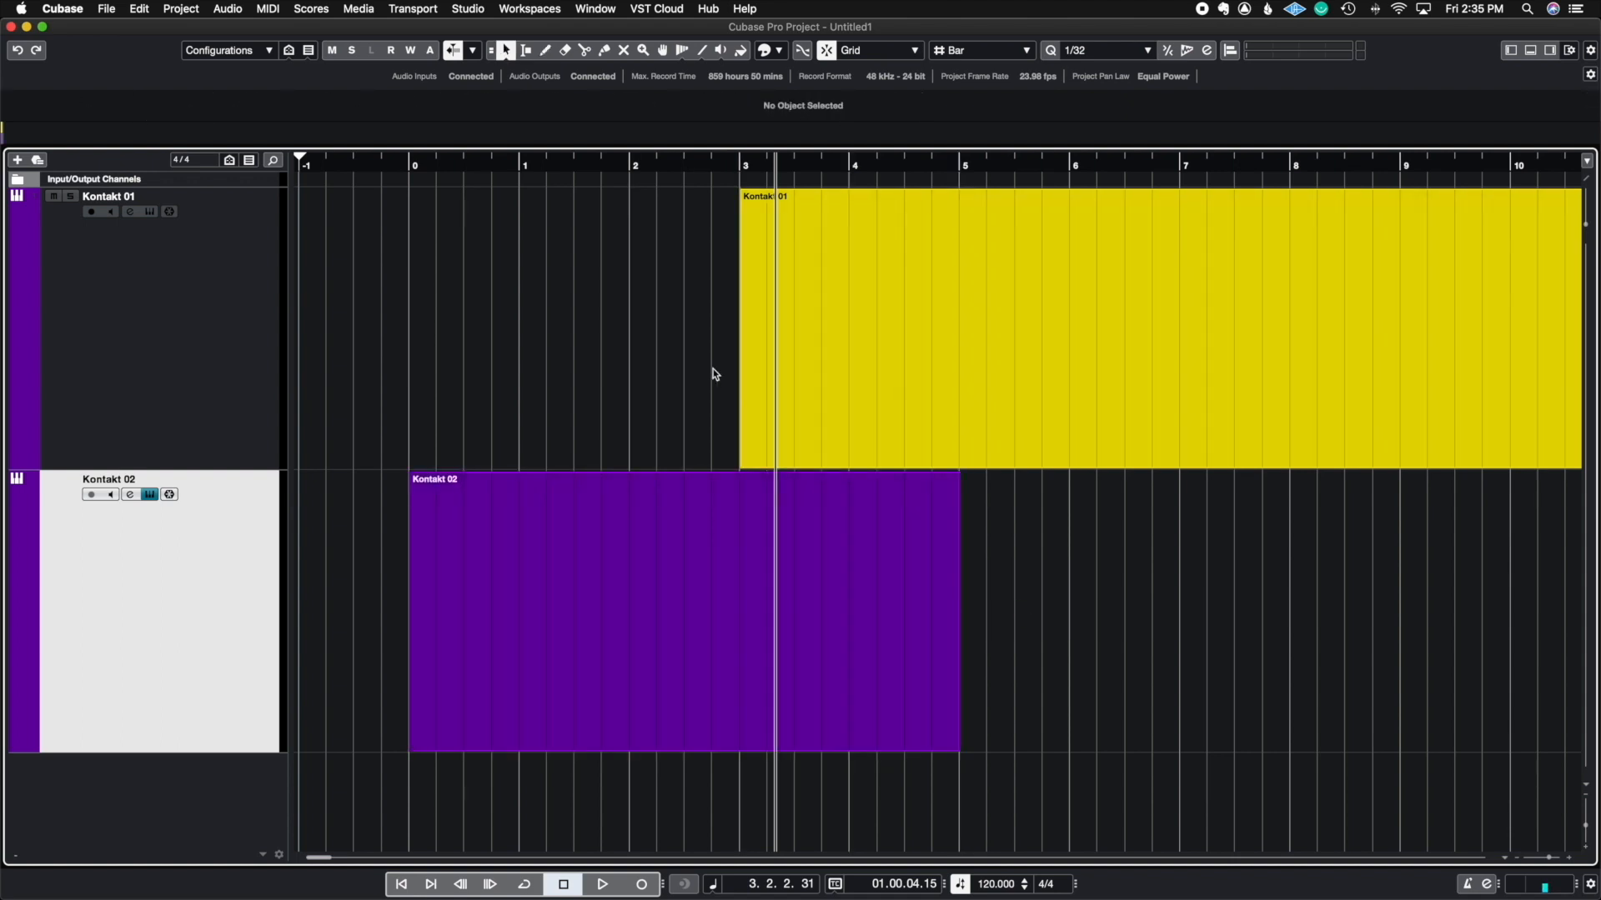
Step: Paint the Kontakt 02 part yellow with the Color tool and recolour it green from the colour palette
left_click(741, 50)
left_click(506, 576)
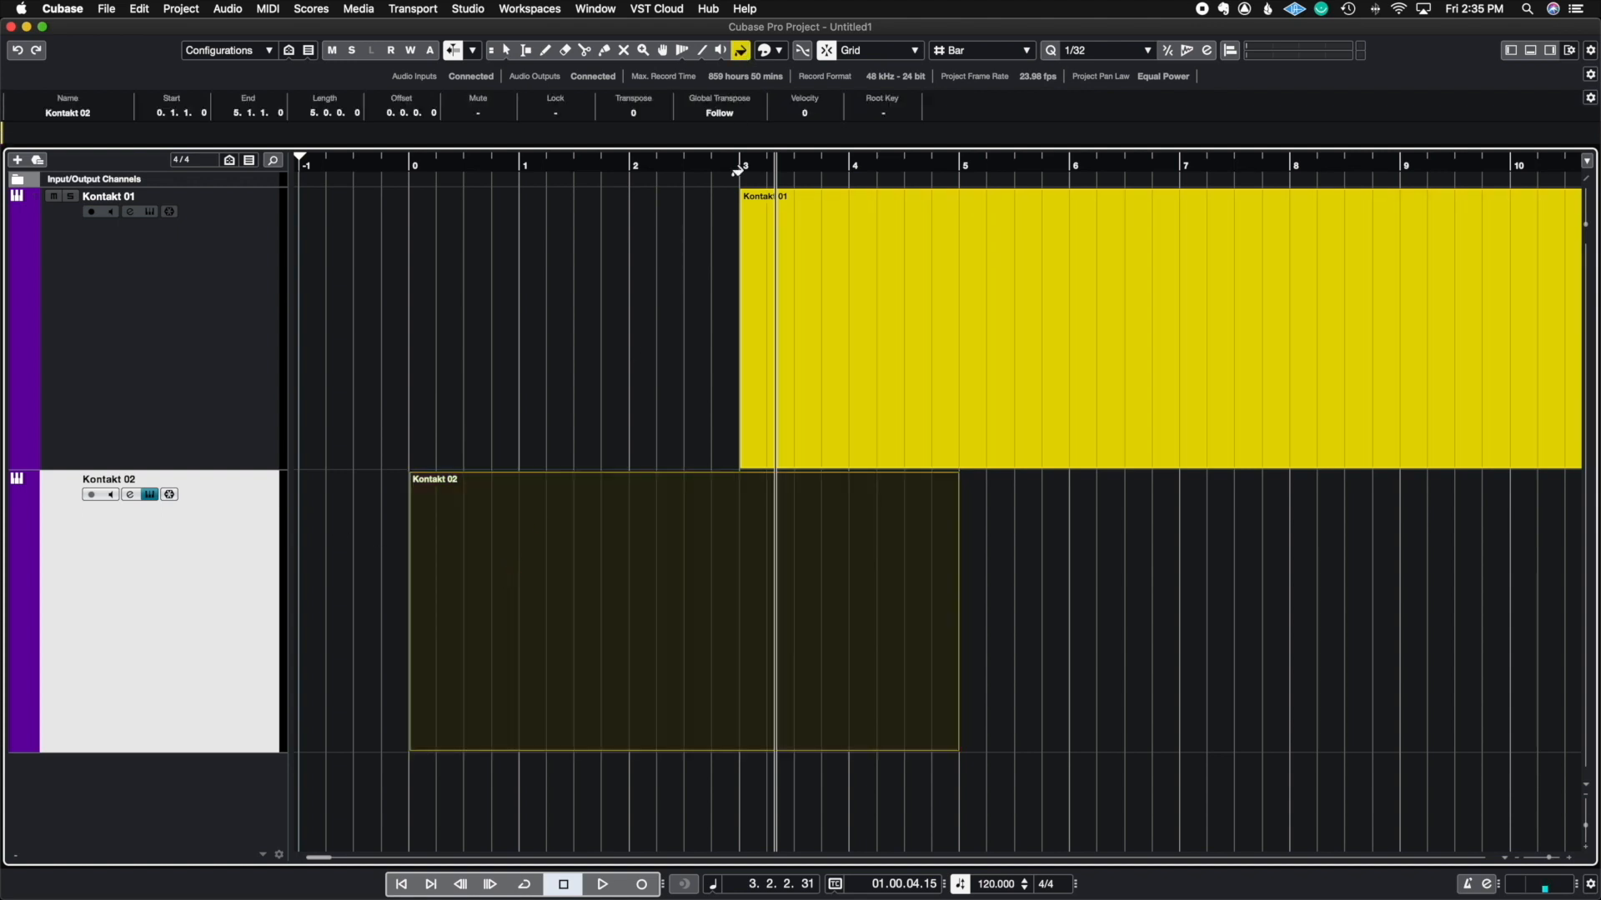
left_click(778, 52)
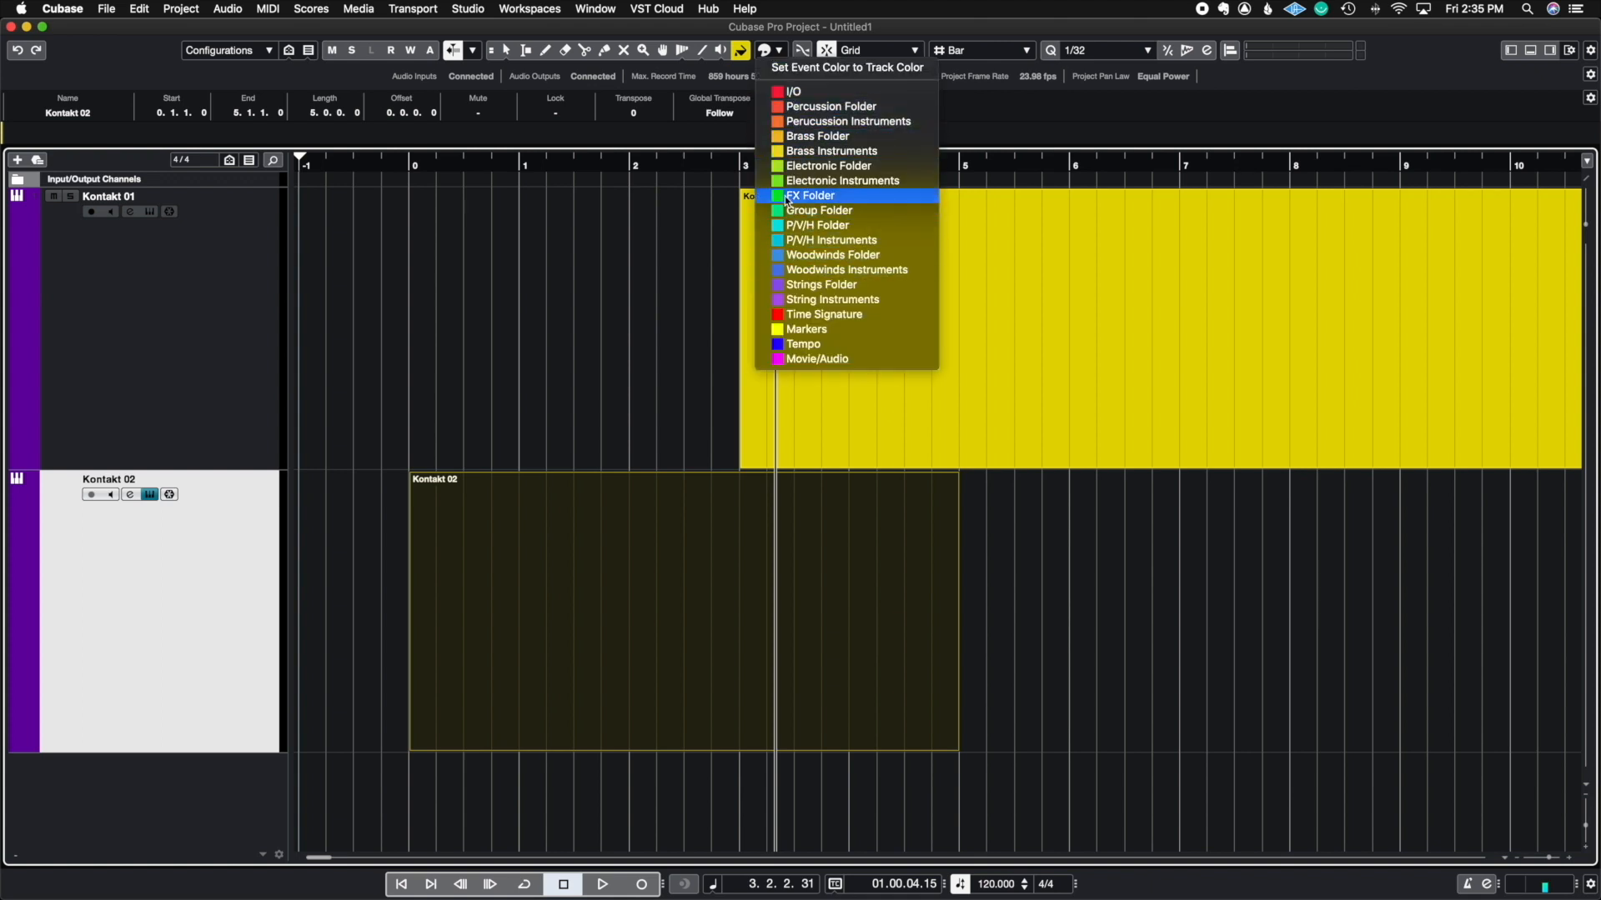
left_click(848, 188)
left_click(471, 393)
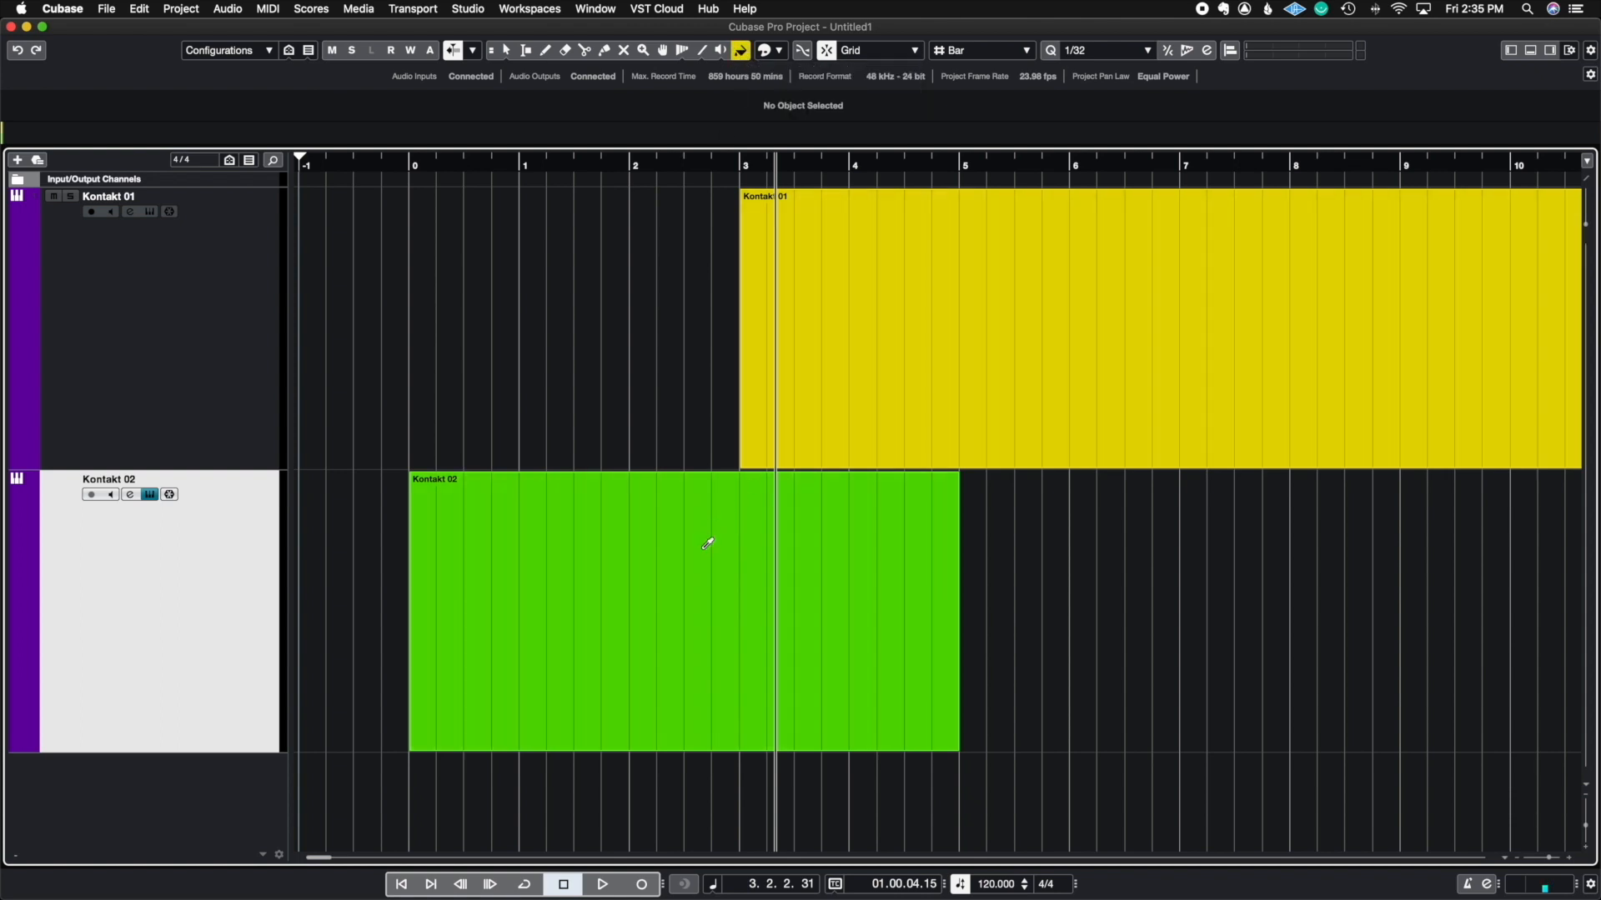
Step: Paint the Kontakt 01 part with the green of the Kontakt 02 part and undo that colour change
left_click(741, 52)
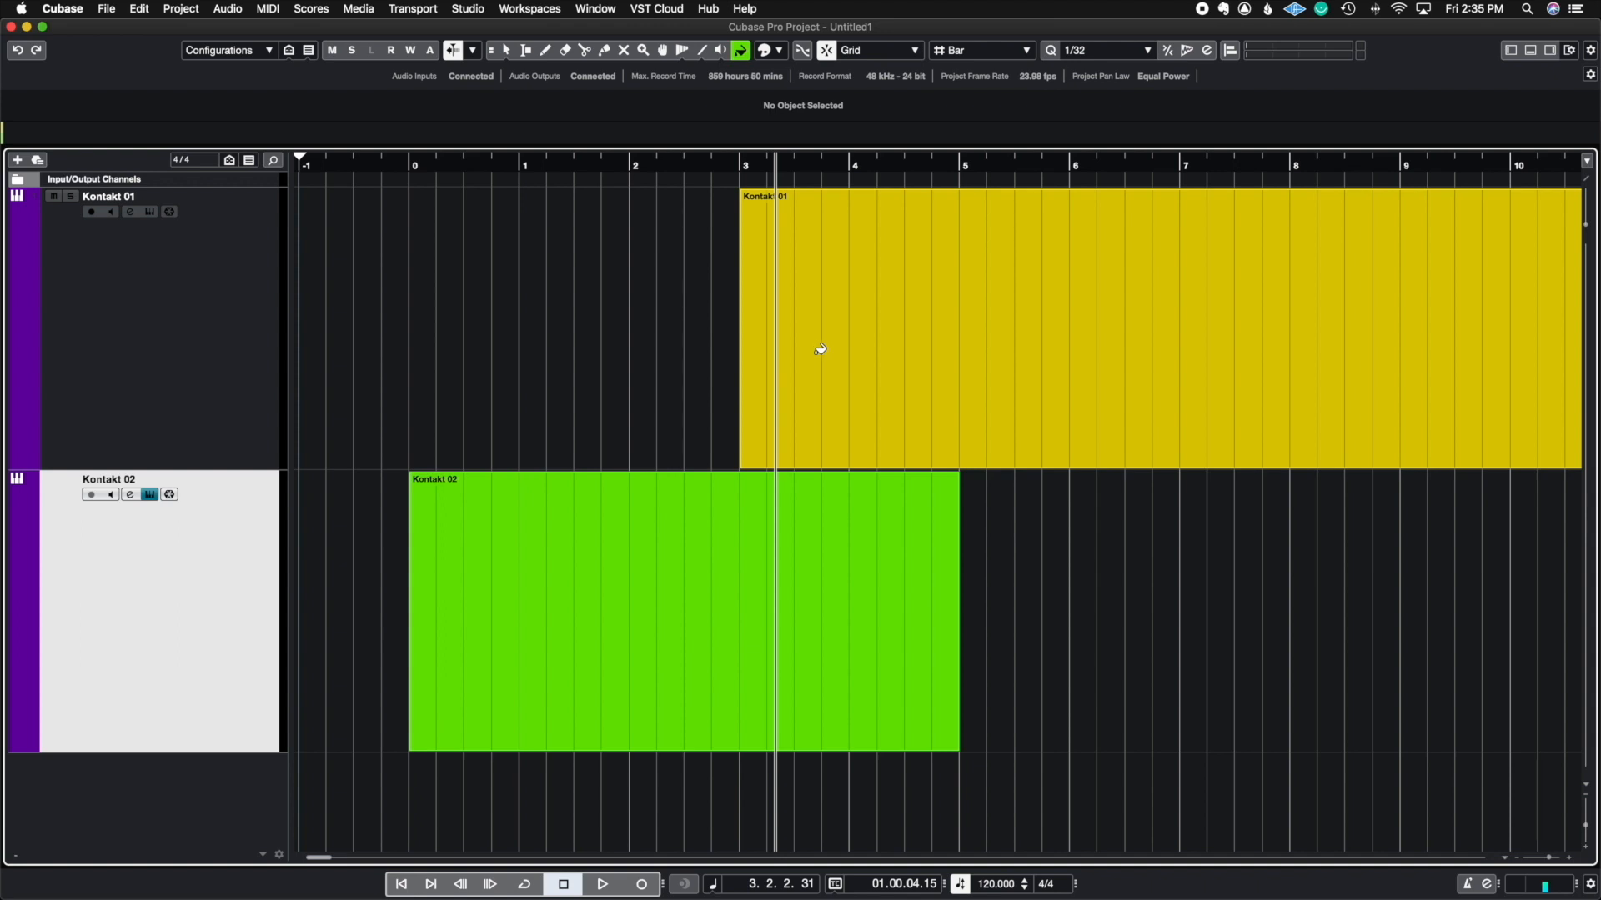
left_click(752, 338)
left_click(657, 256)
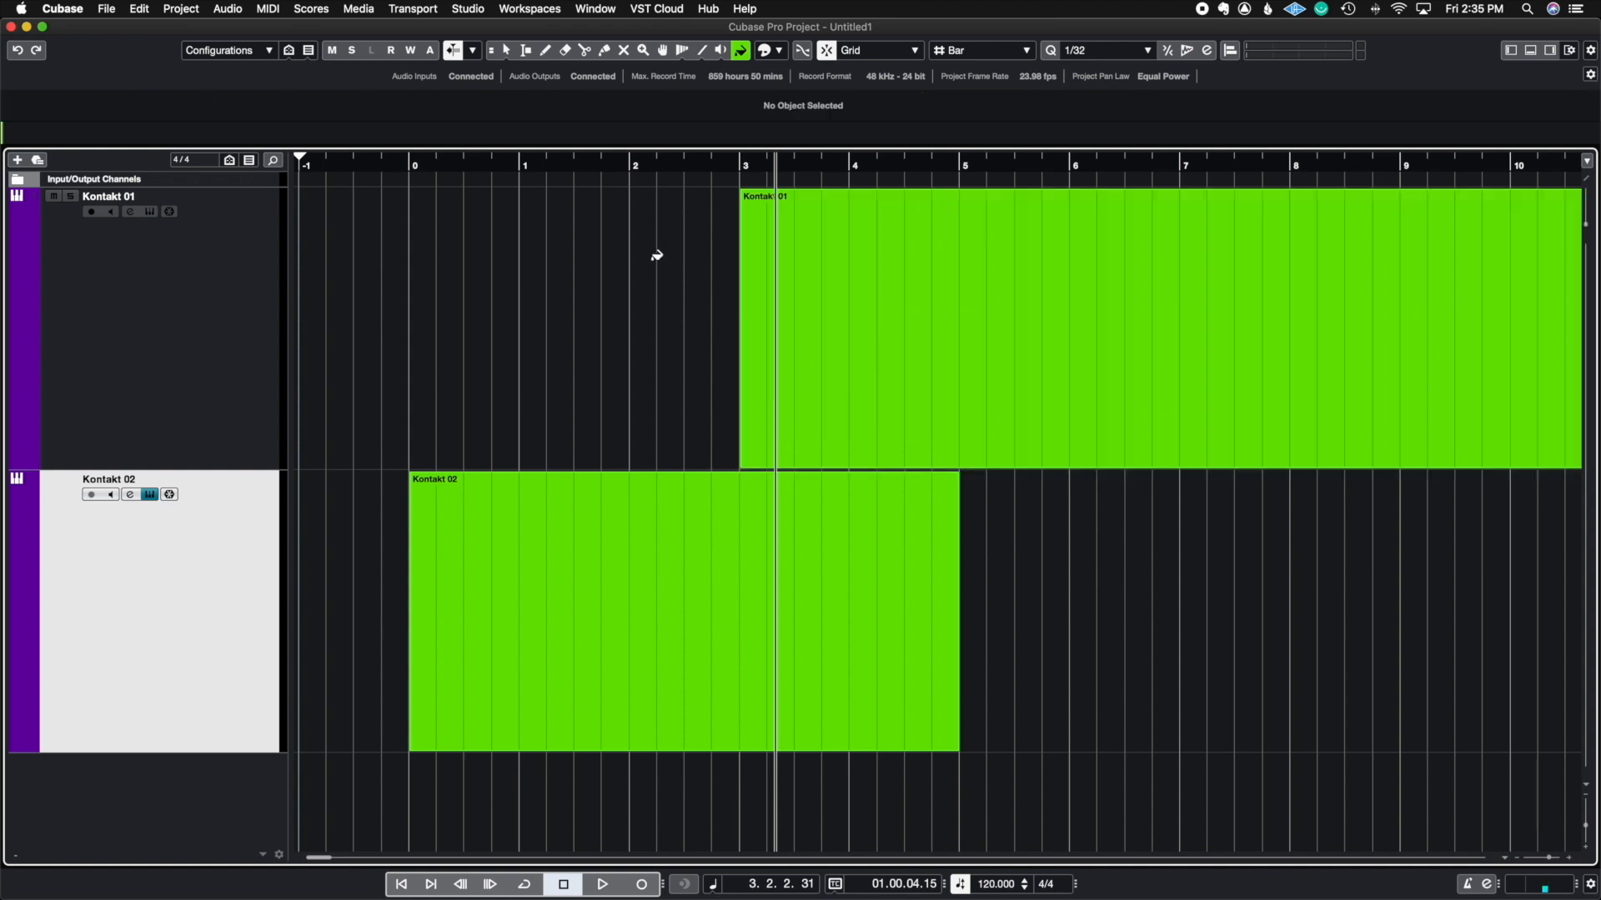
key("super+z")
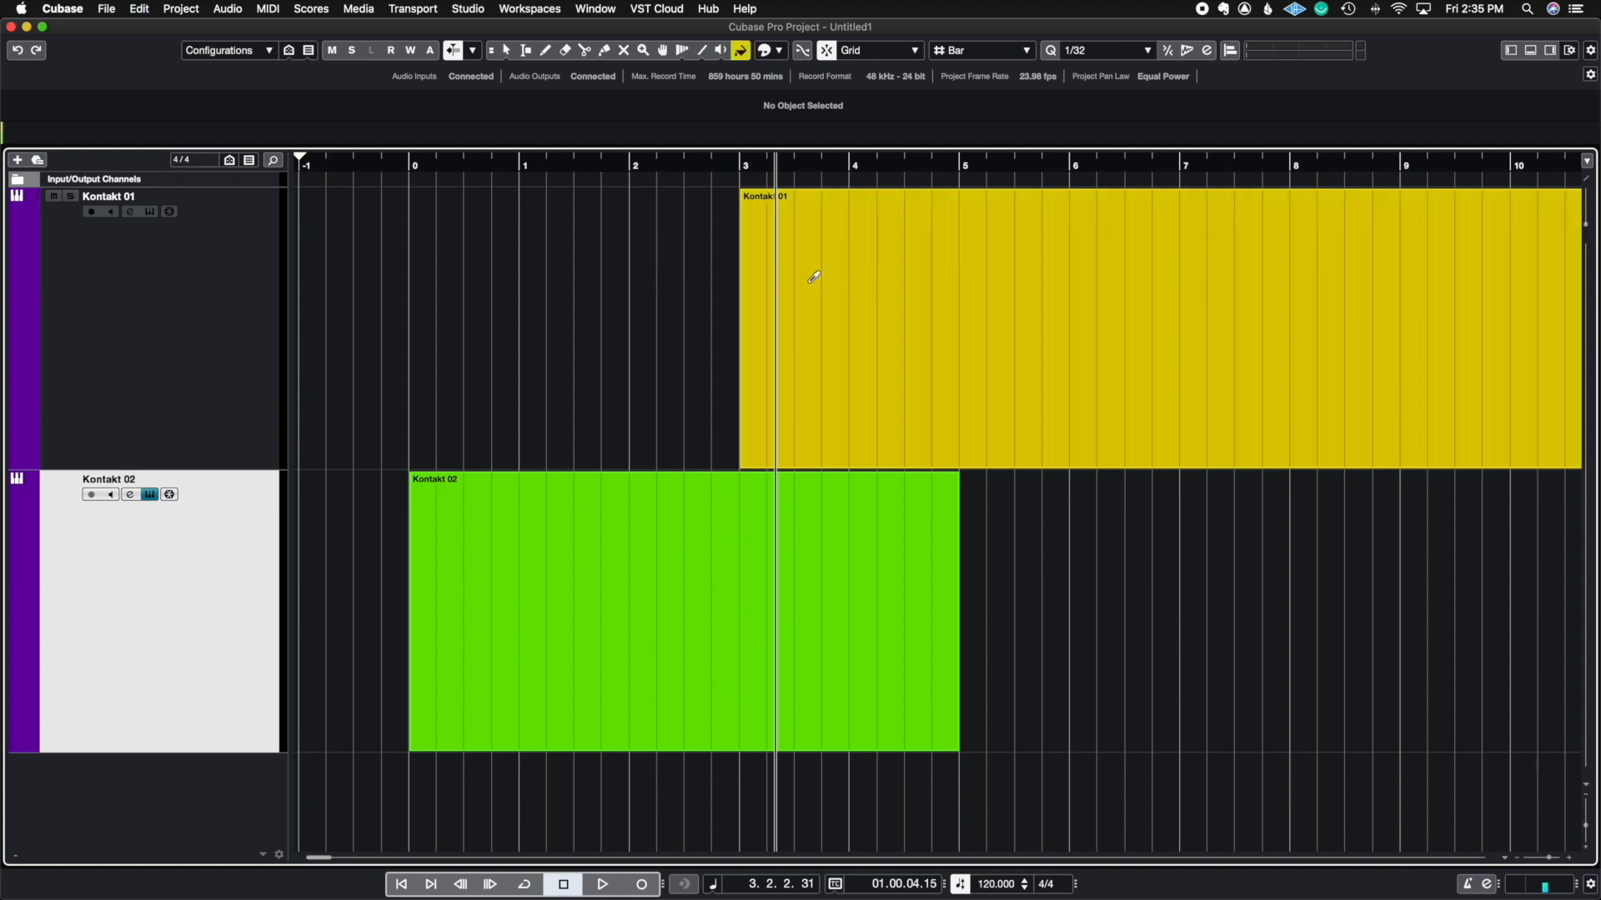
Step: Paint the Kontakt 02 part in the yellow of Kontakt 01, and open the colour palette for the selected Kontakt 01 part
left_click(740, 525)
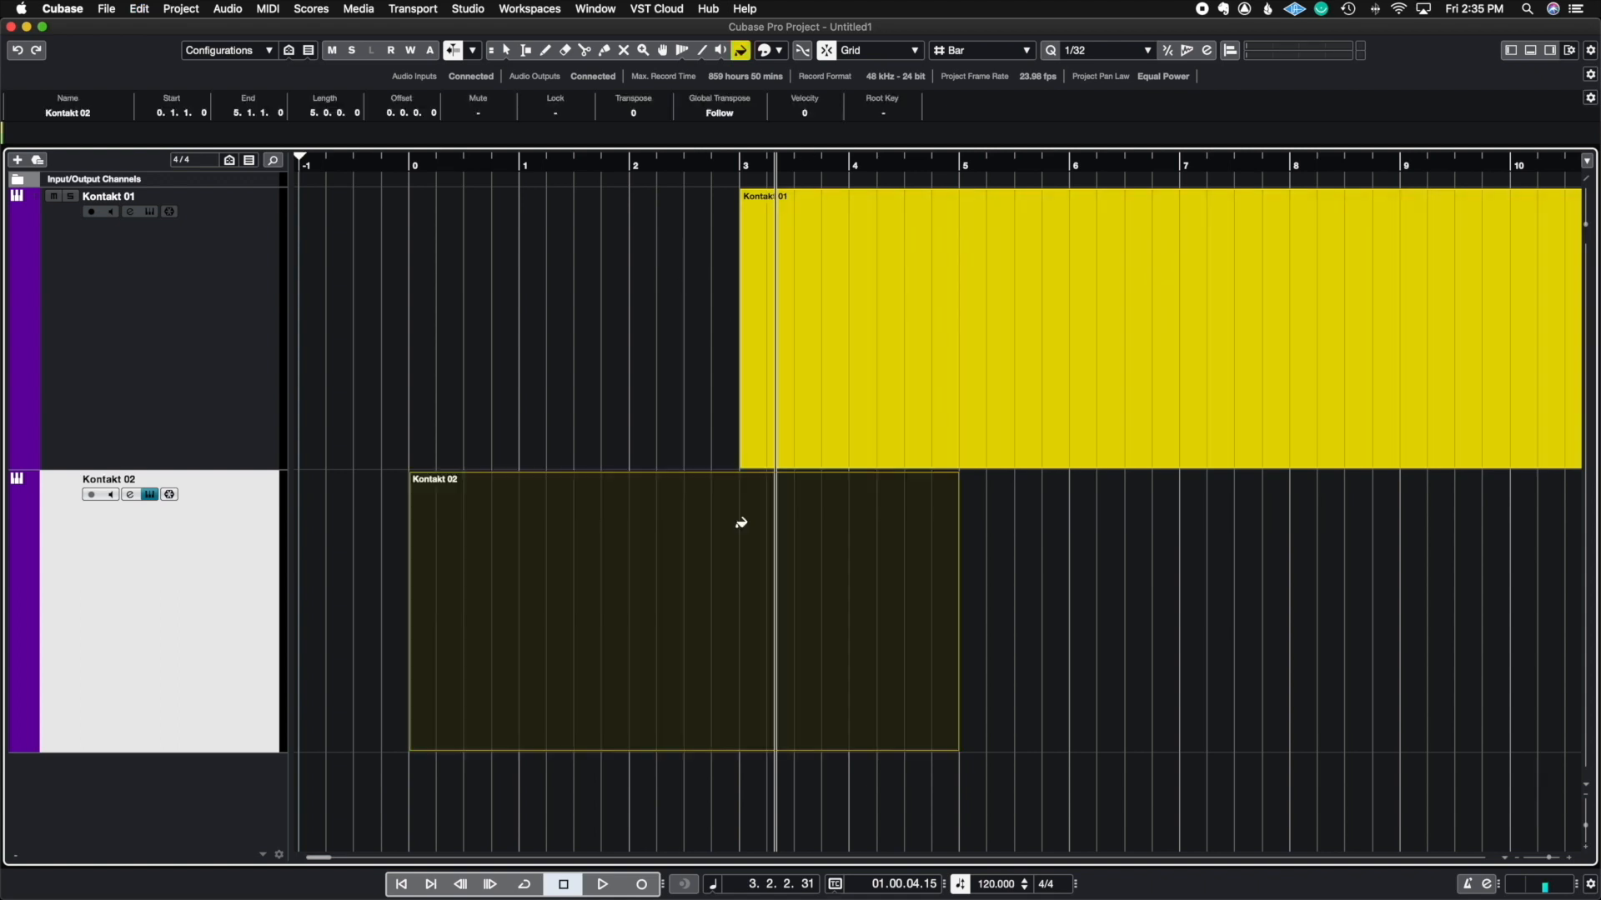
right_click(652, 373)
left_click(653, 372)
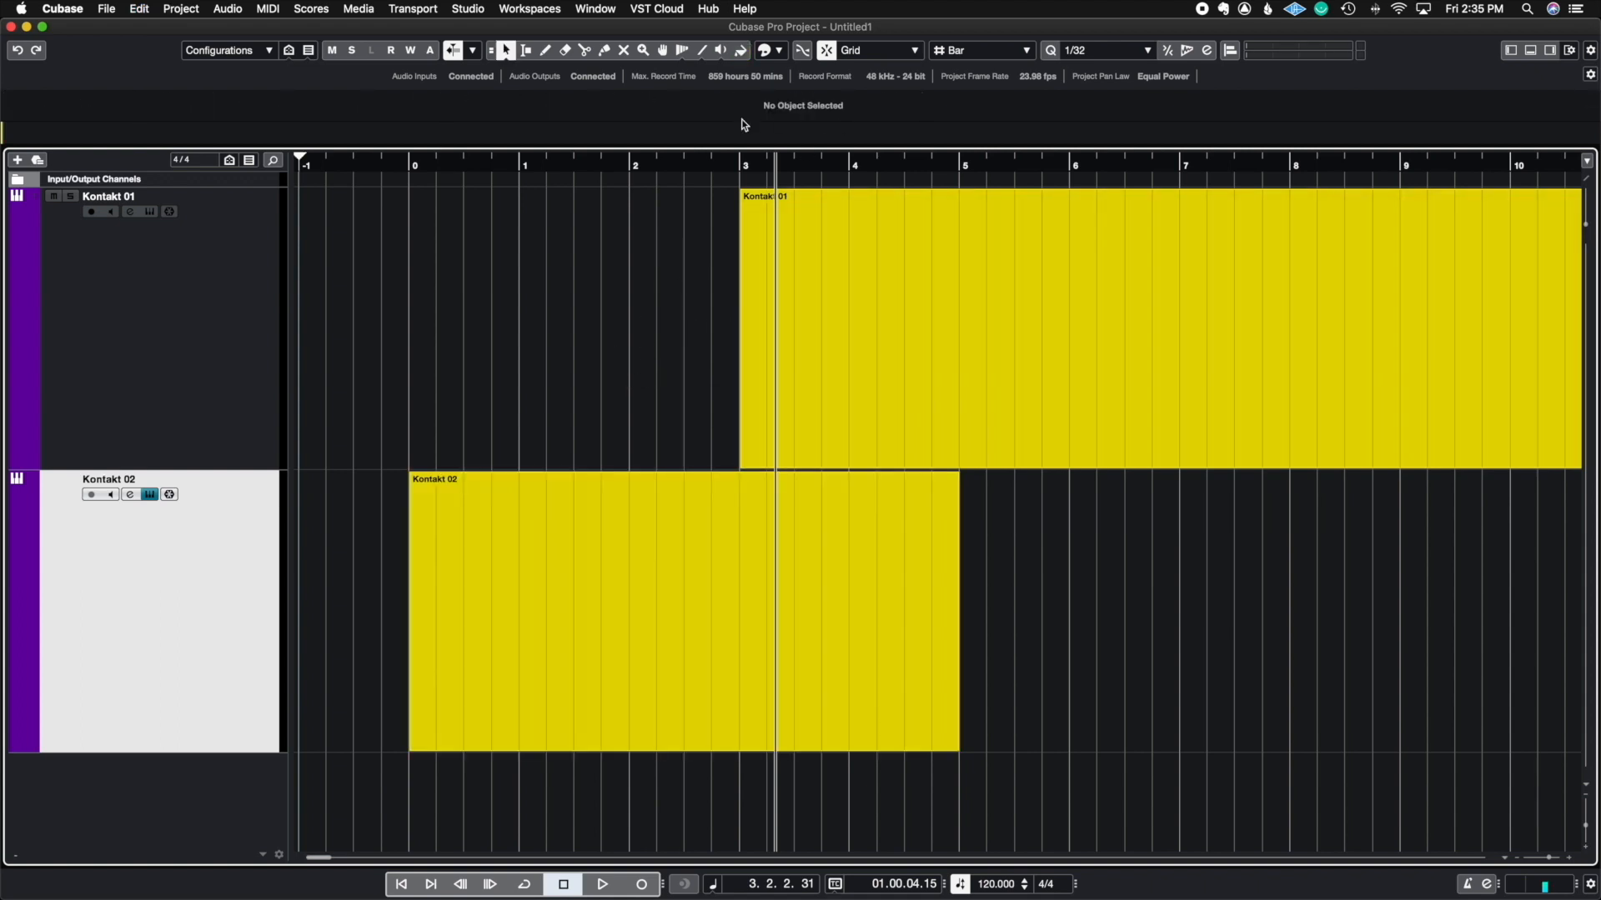
left_click(937, 403)
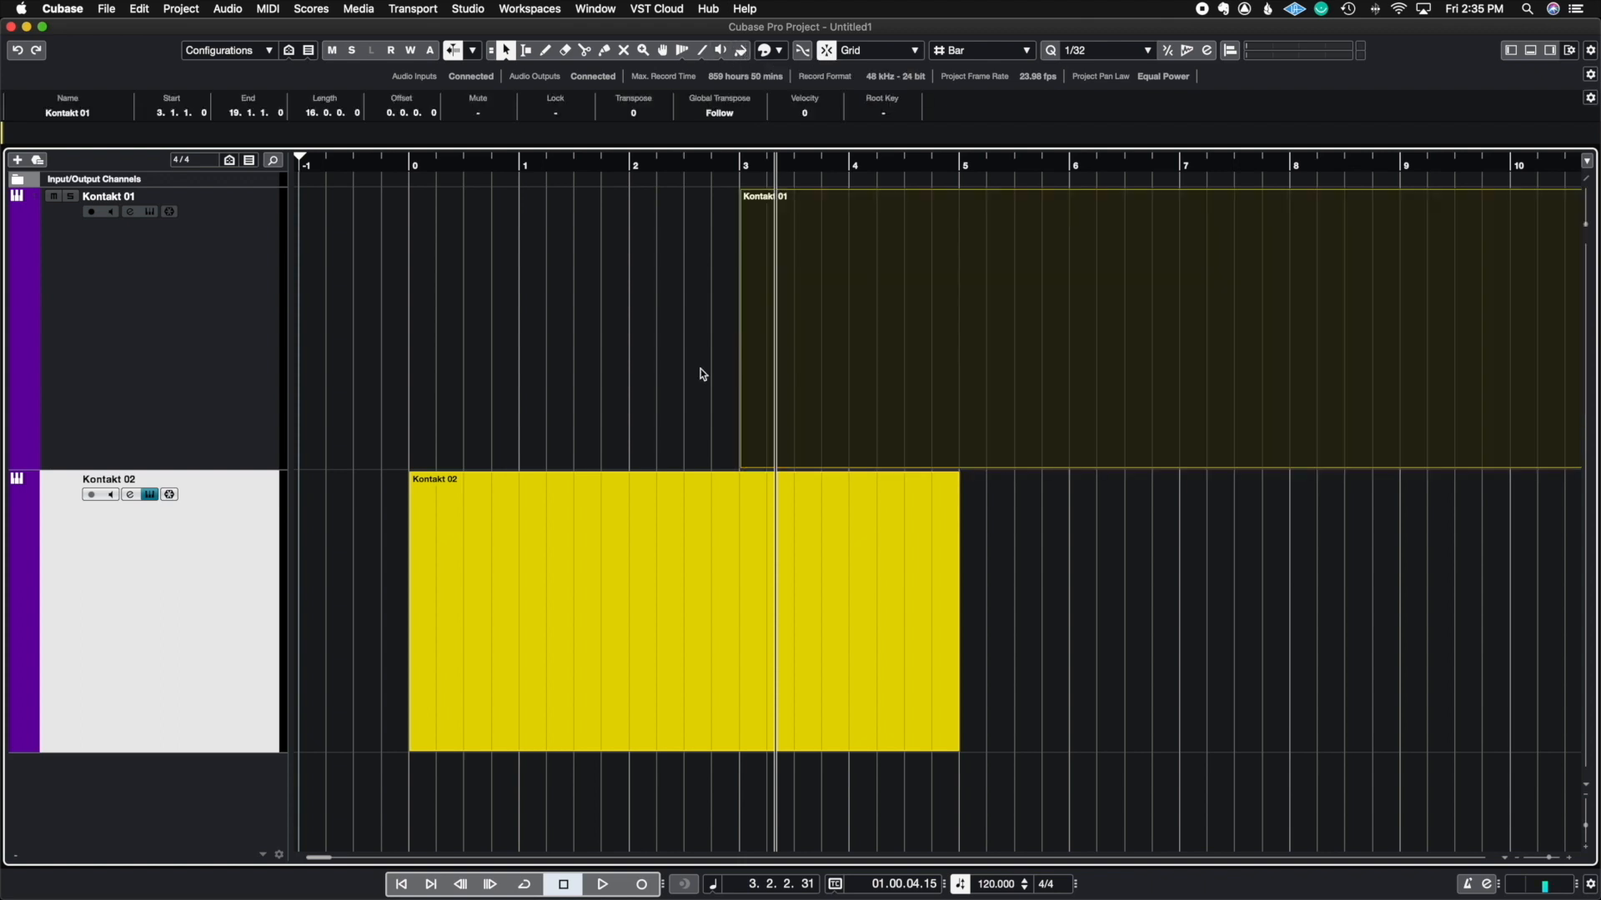
left_click(779, 50)
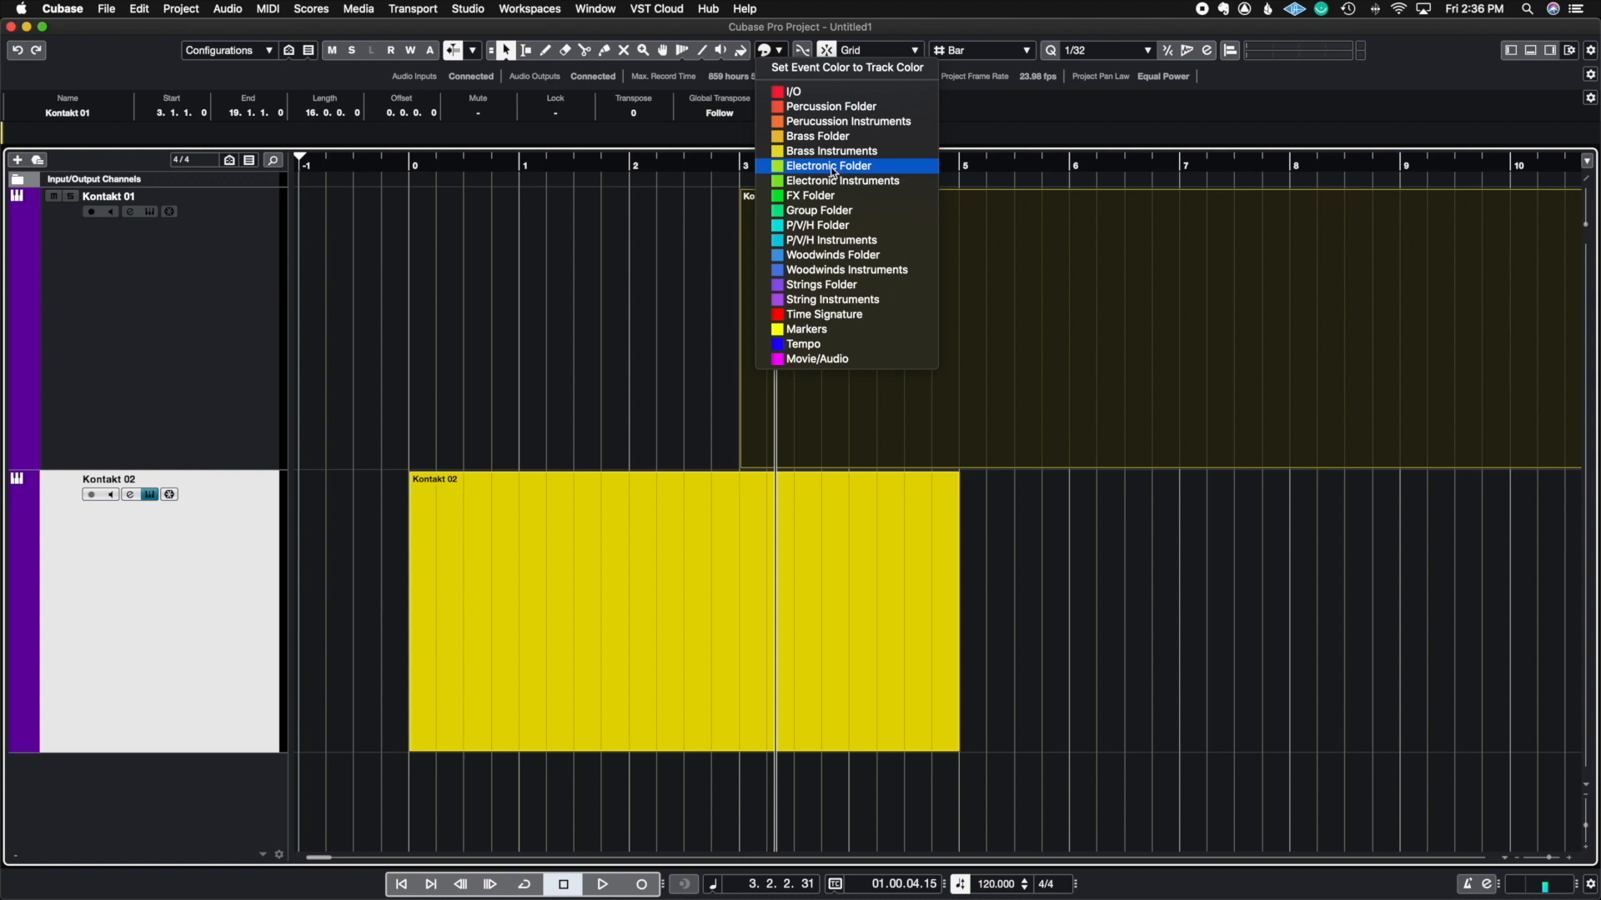
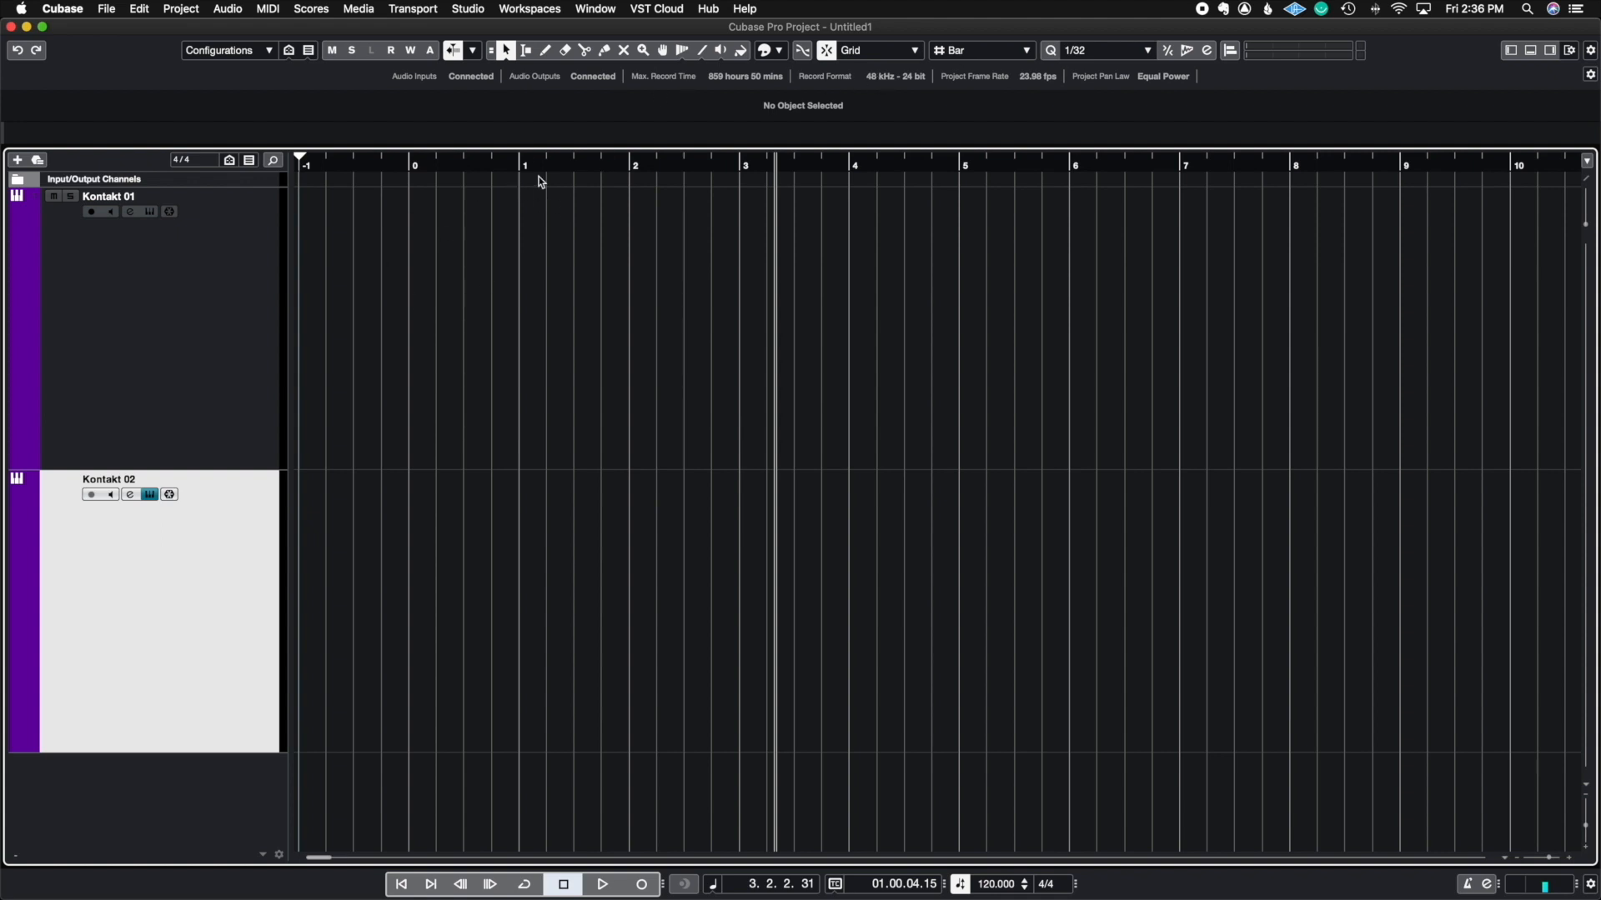
Step: Mark bar 2 to bar 3 on the Kontakt 01 track with the Range Selection tool and return to Object Selection
left_click(526, 50)
mouse_move(642, 250)
left_mouse_down()
mouse_move(846, 289)
mouse_move(646, 225)
left_mouse_up()
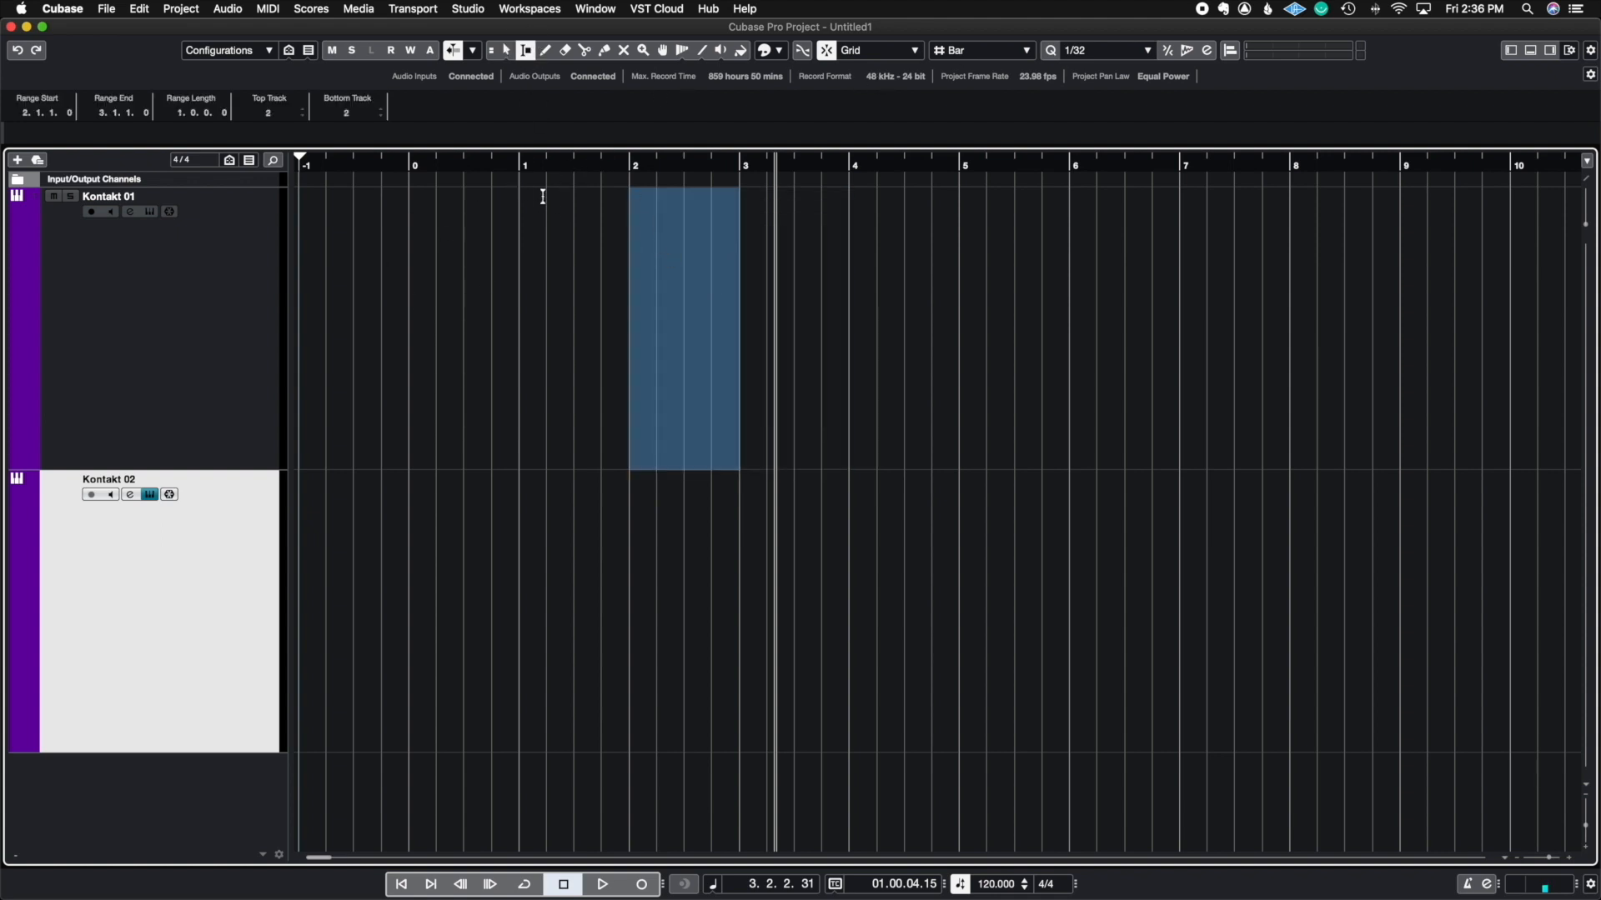
left_click(506, 50)
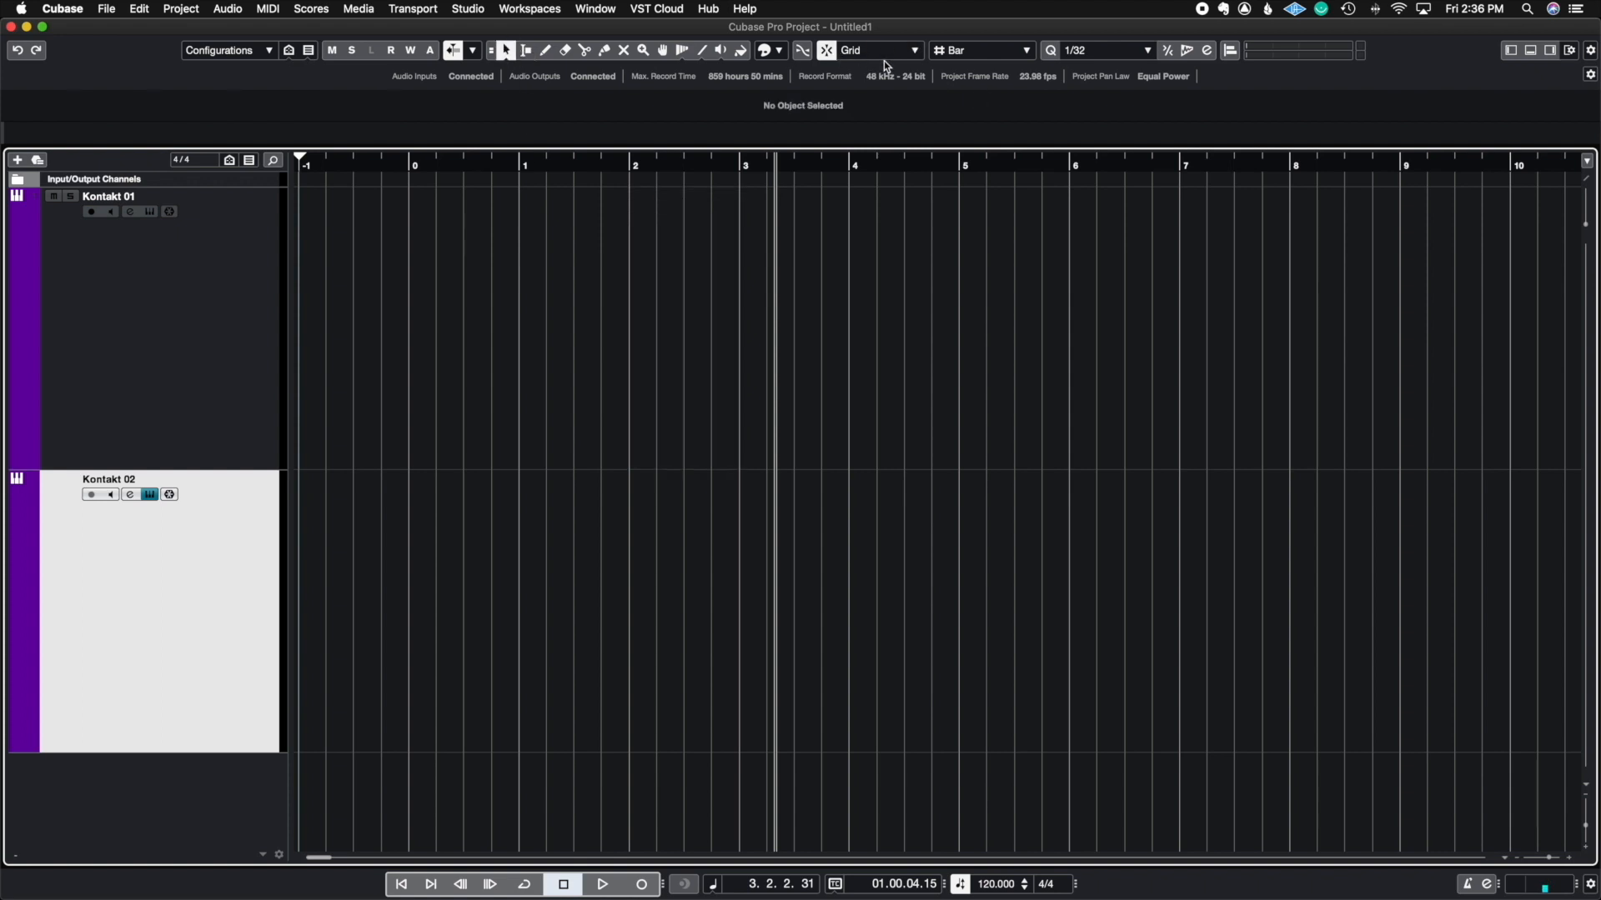
Step: Review the available snap types and draw a Kontakt 01 part from bar 1 to bar 3
left_click(916, 53)
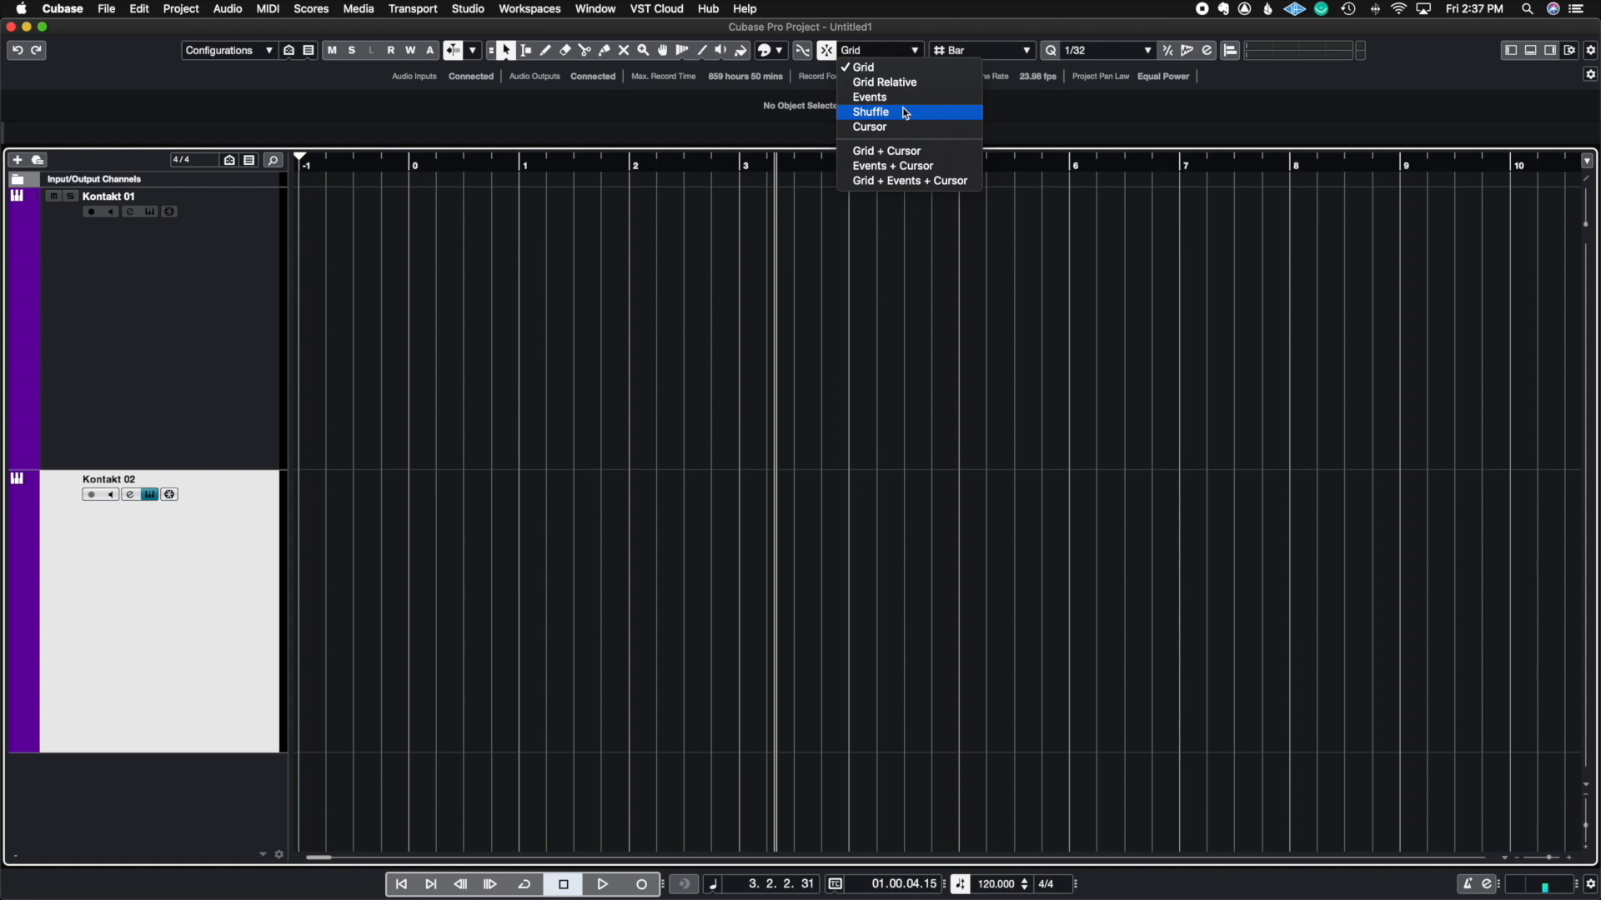
left_click(593, 175)
right_click(592, 171)
right_click(534, 263)
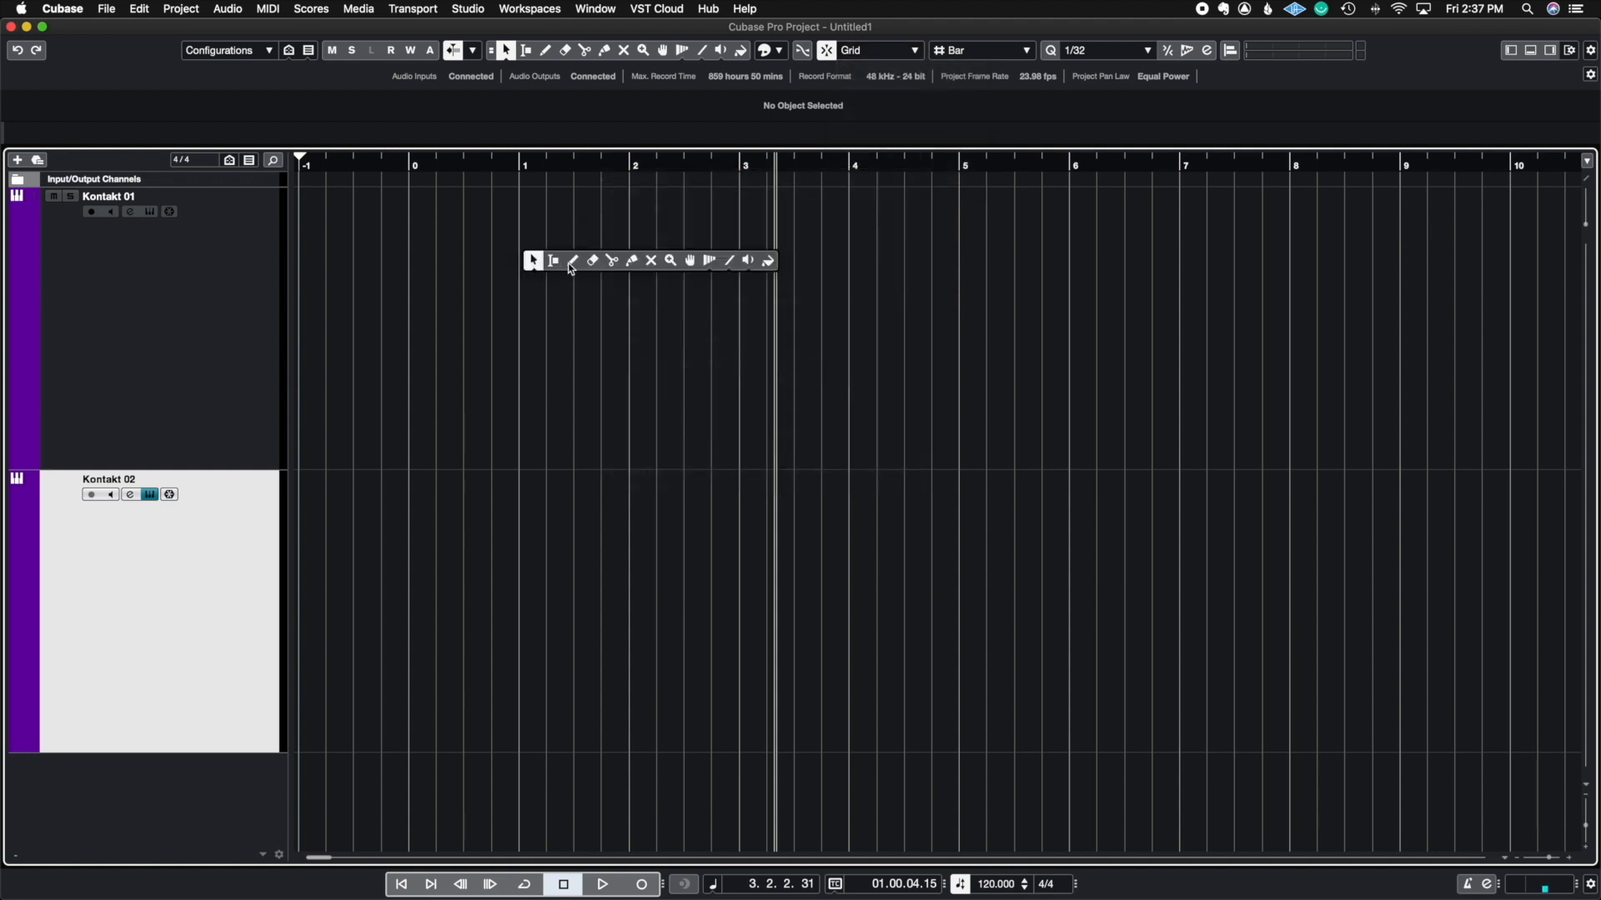
left_click(573, 260)
left_click_drag(572, 257, 734, 250)
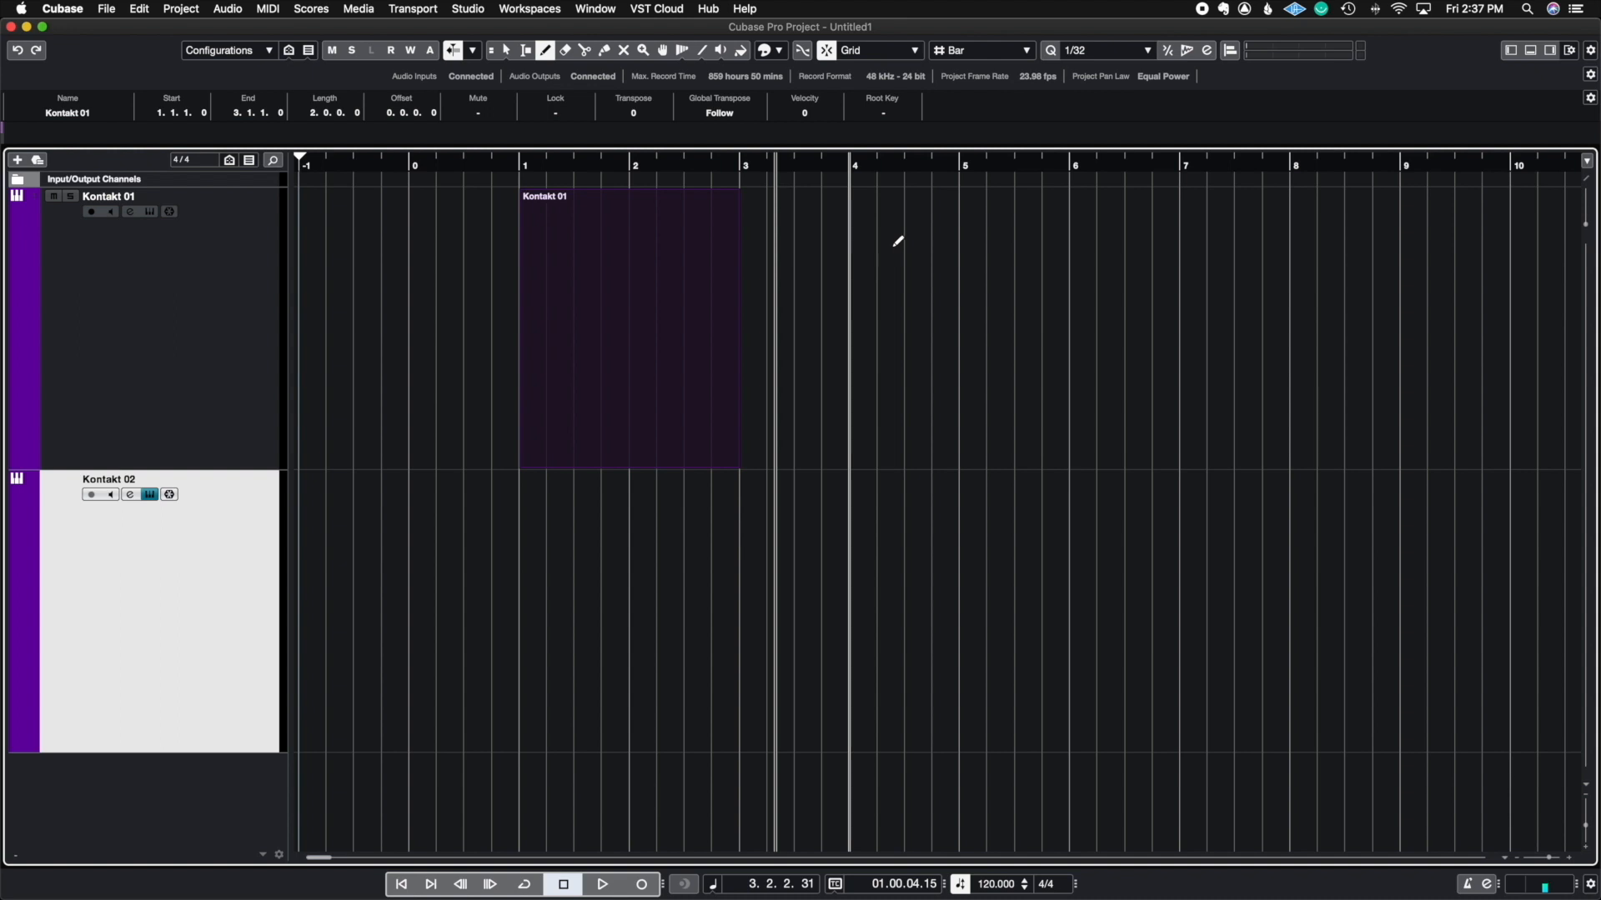
Step: Draw a second Kontakt 01 part from bar 4 to bar 7 and delete it
left_click_drag(878, 258, 1166, 279)
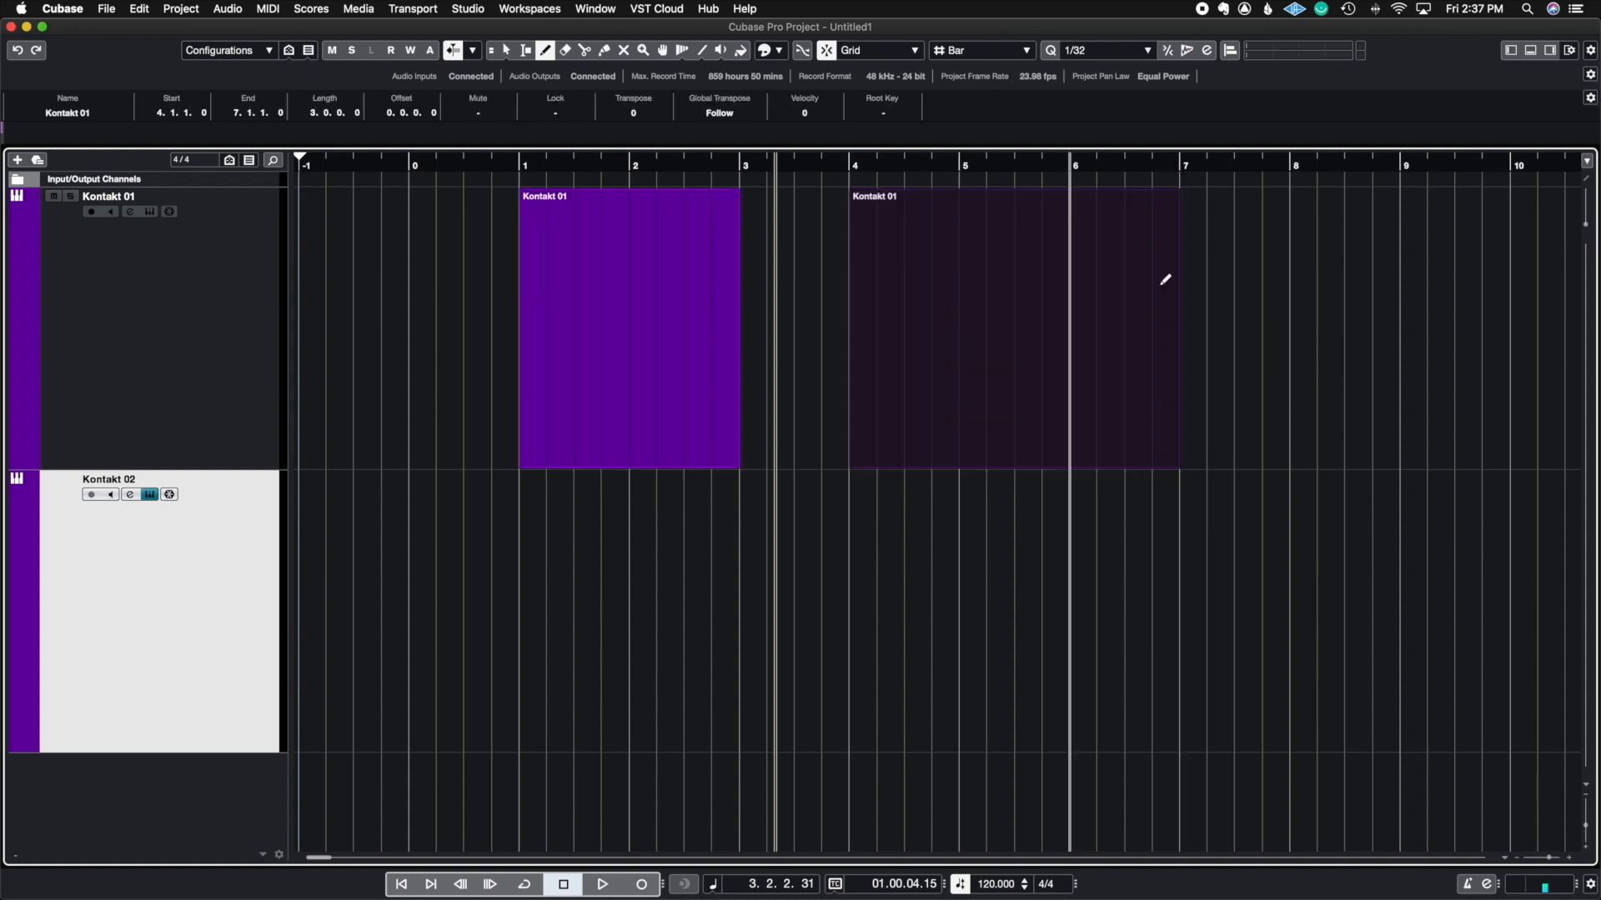
key("1")
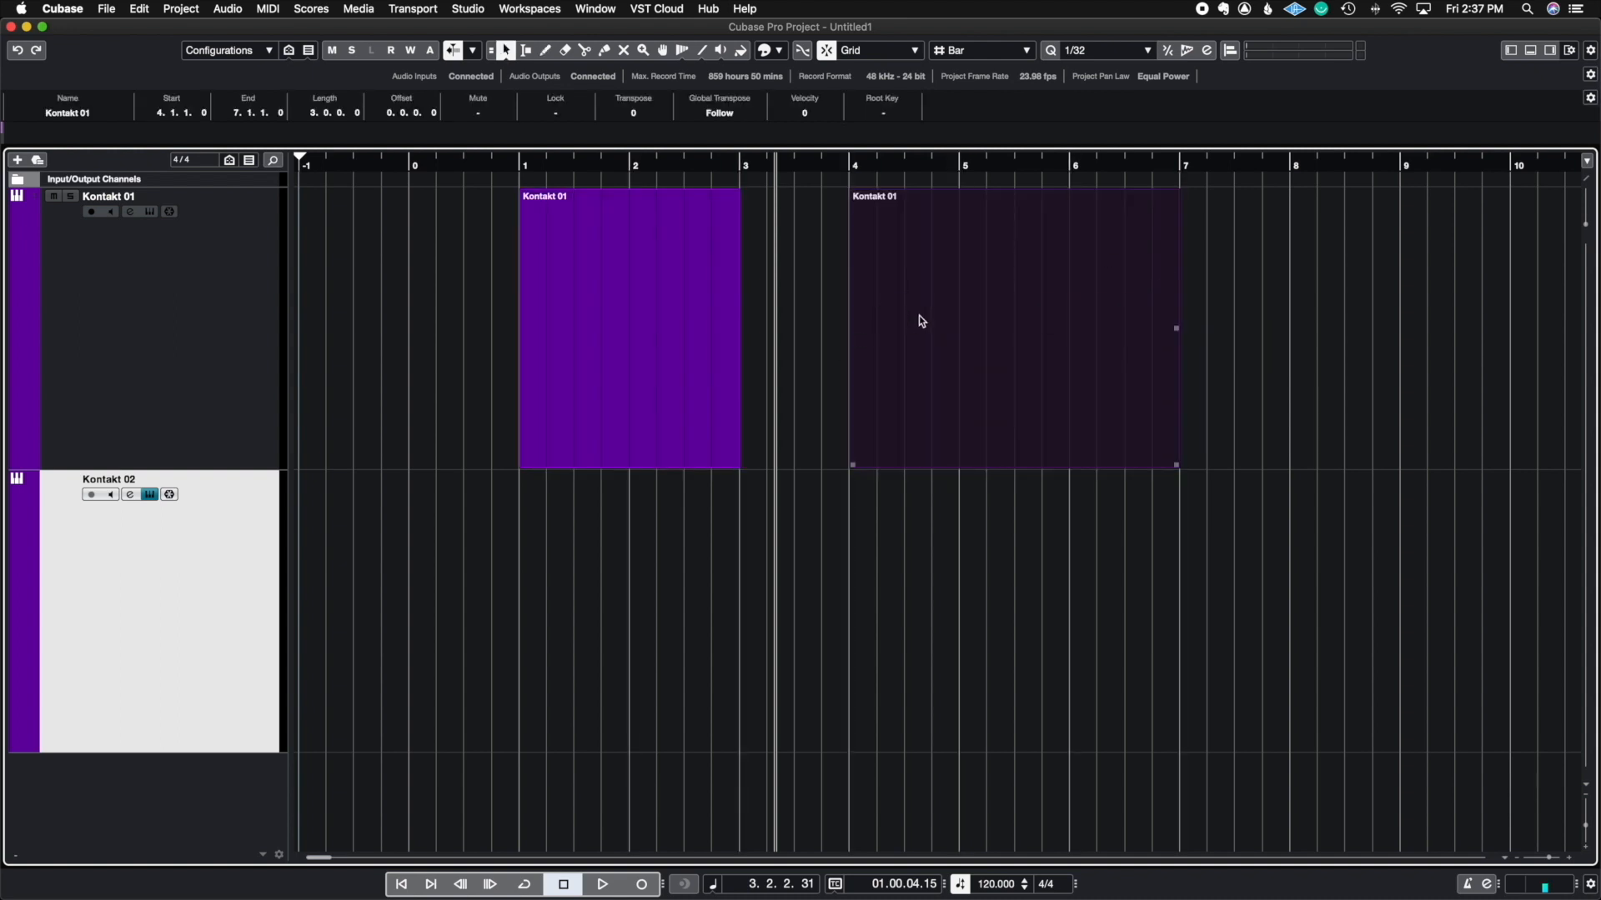
key("Delete")
Step: Set the snap type to Shuffle and draw two more Kontakt 01 parts, about 4.5 and 1.7 bars long, after the first
left_click(875, 50)
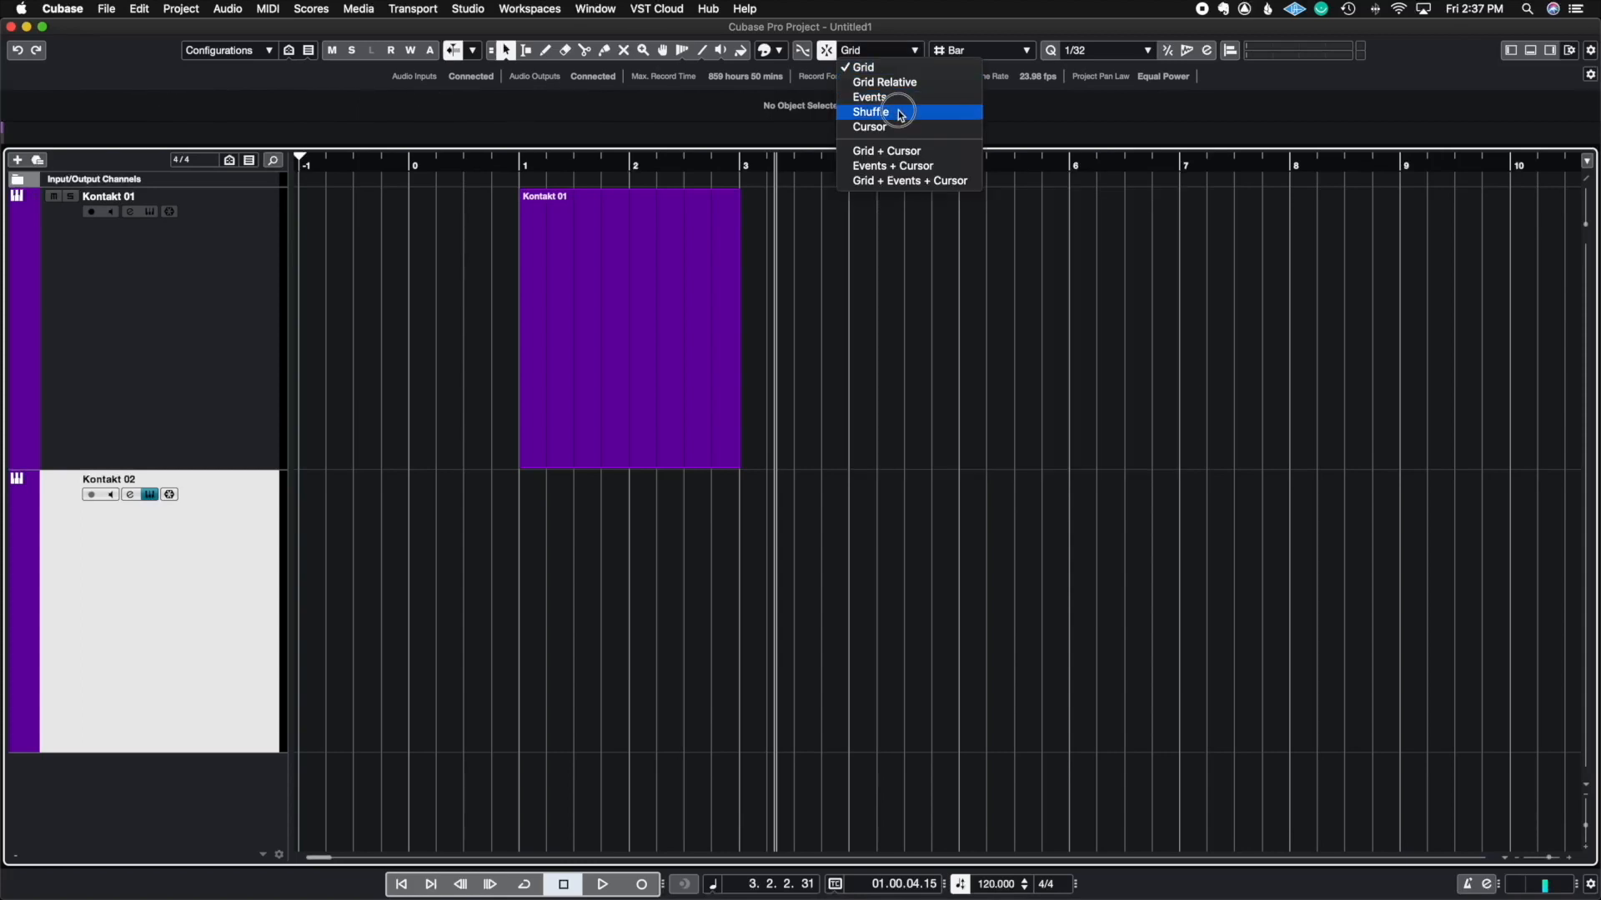
left_click(901, 113)
right_click(861, 257)
left_click(906, 255)
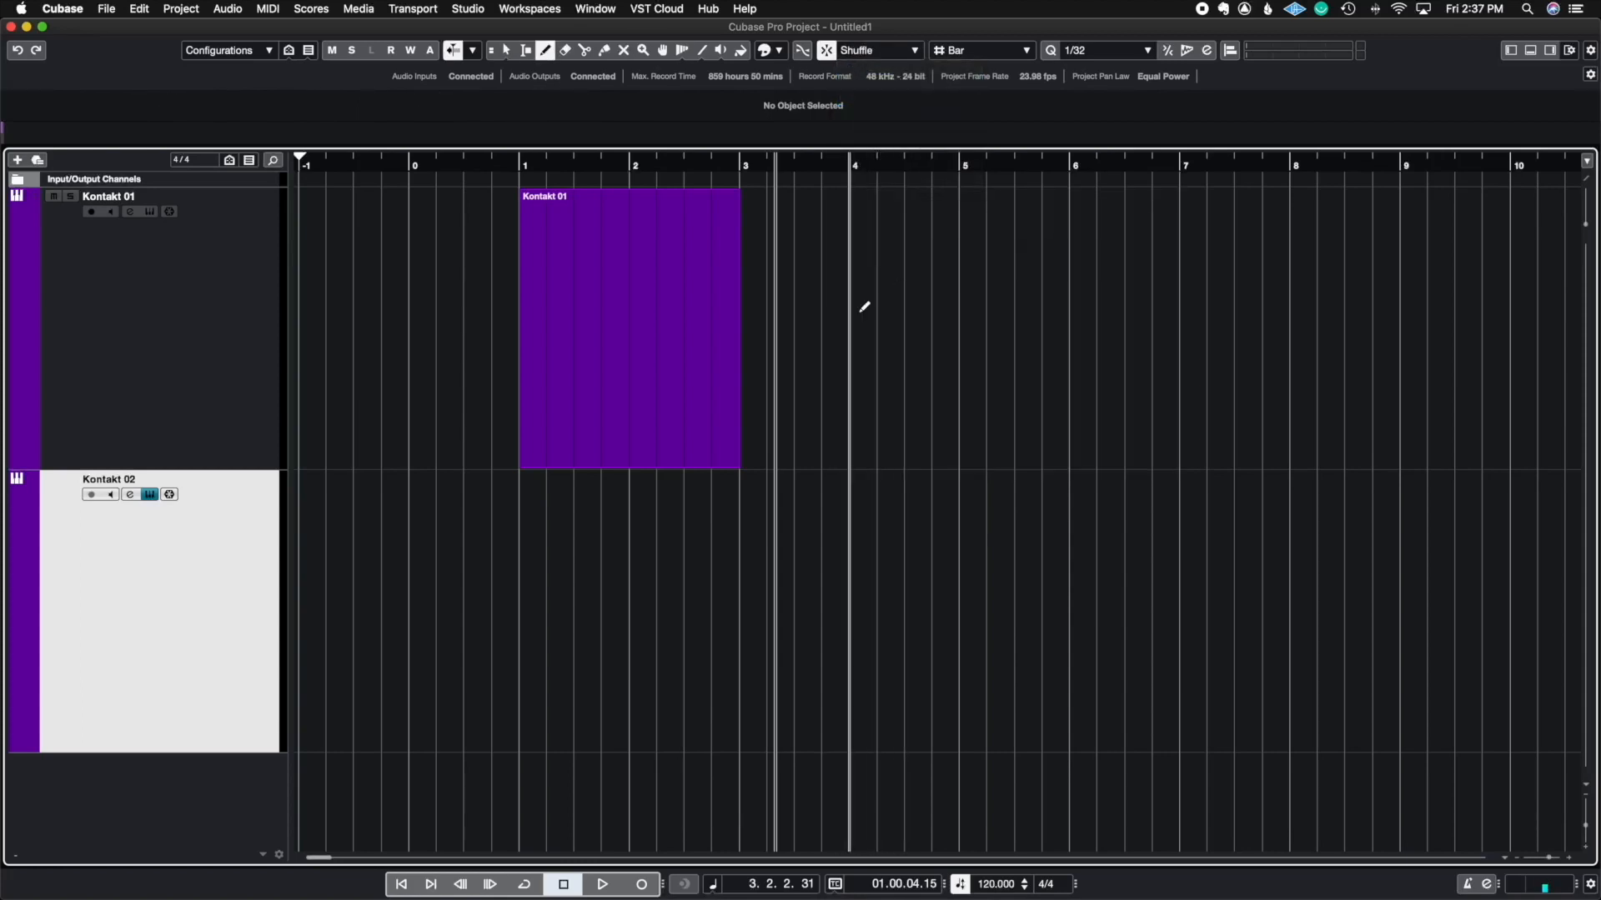
left_click_drag(854, 311, 1535, 369)
Step: Return to the Object Selection tool and delete the middle Kontakt 01 part that starts at bar 3
right_click(1384, 375)
right_click(1310, 401)
left_click(1311, 400)
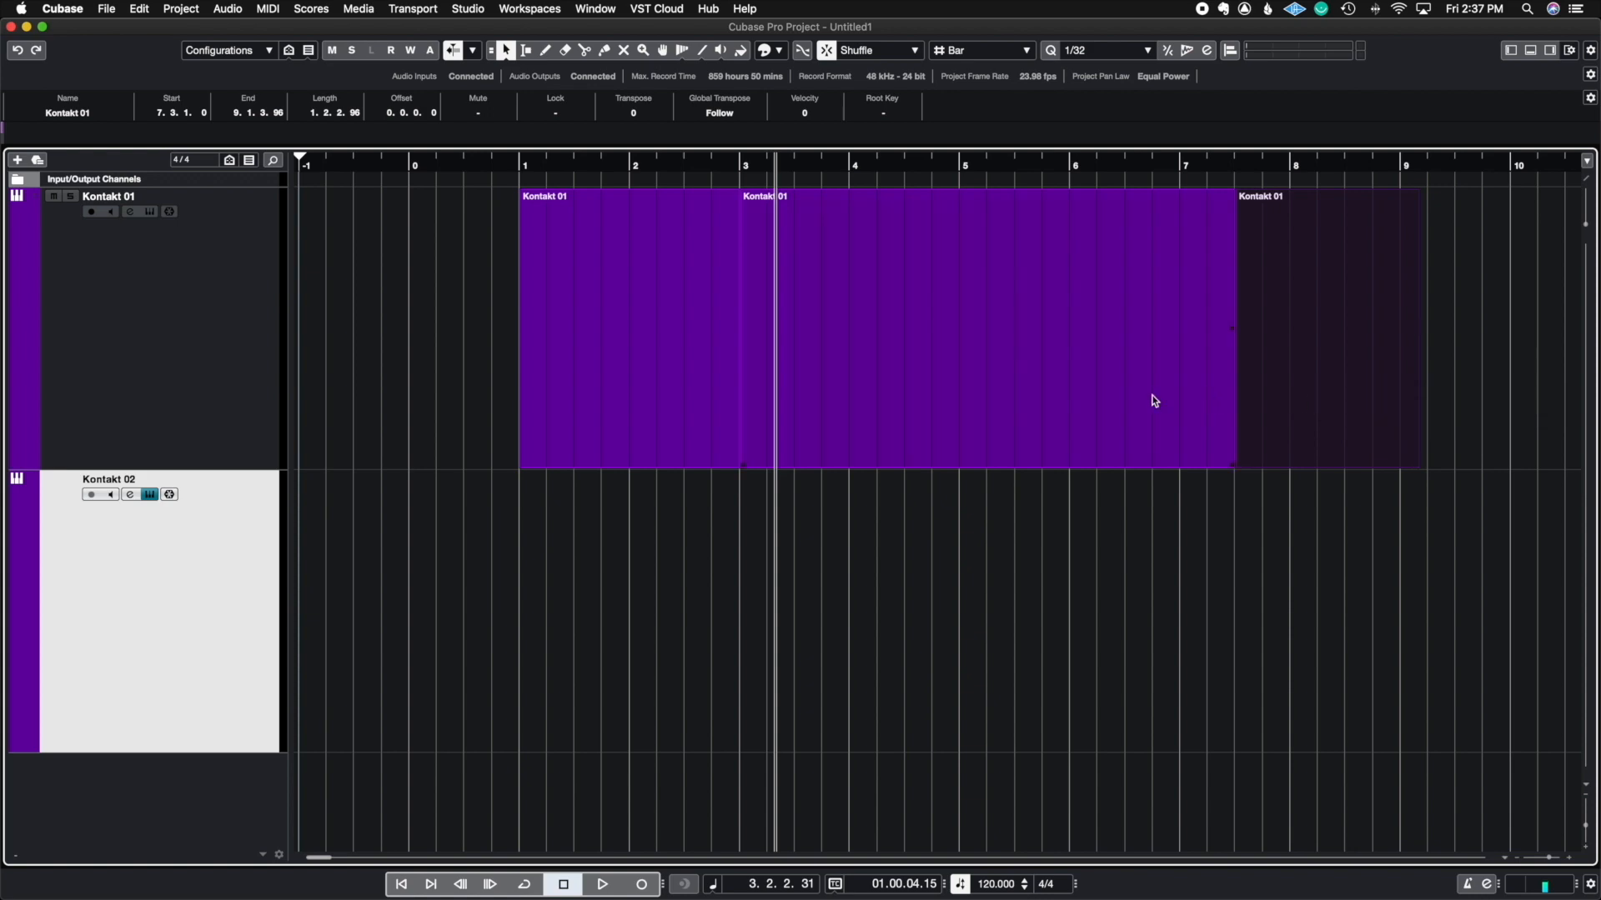
left_click(1154, 401)
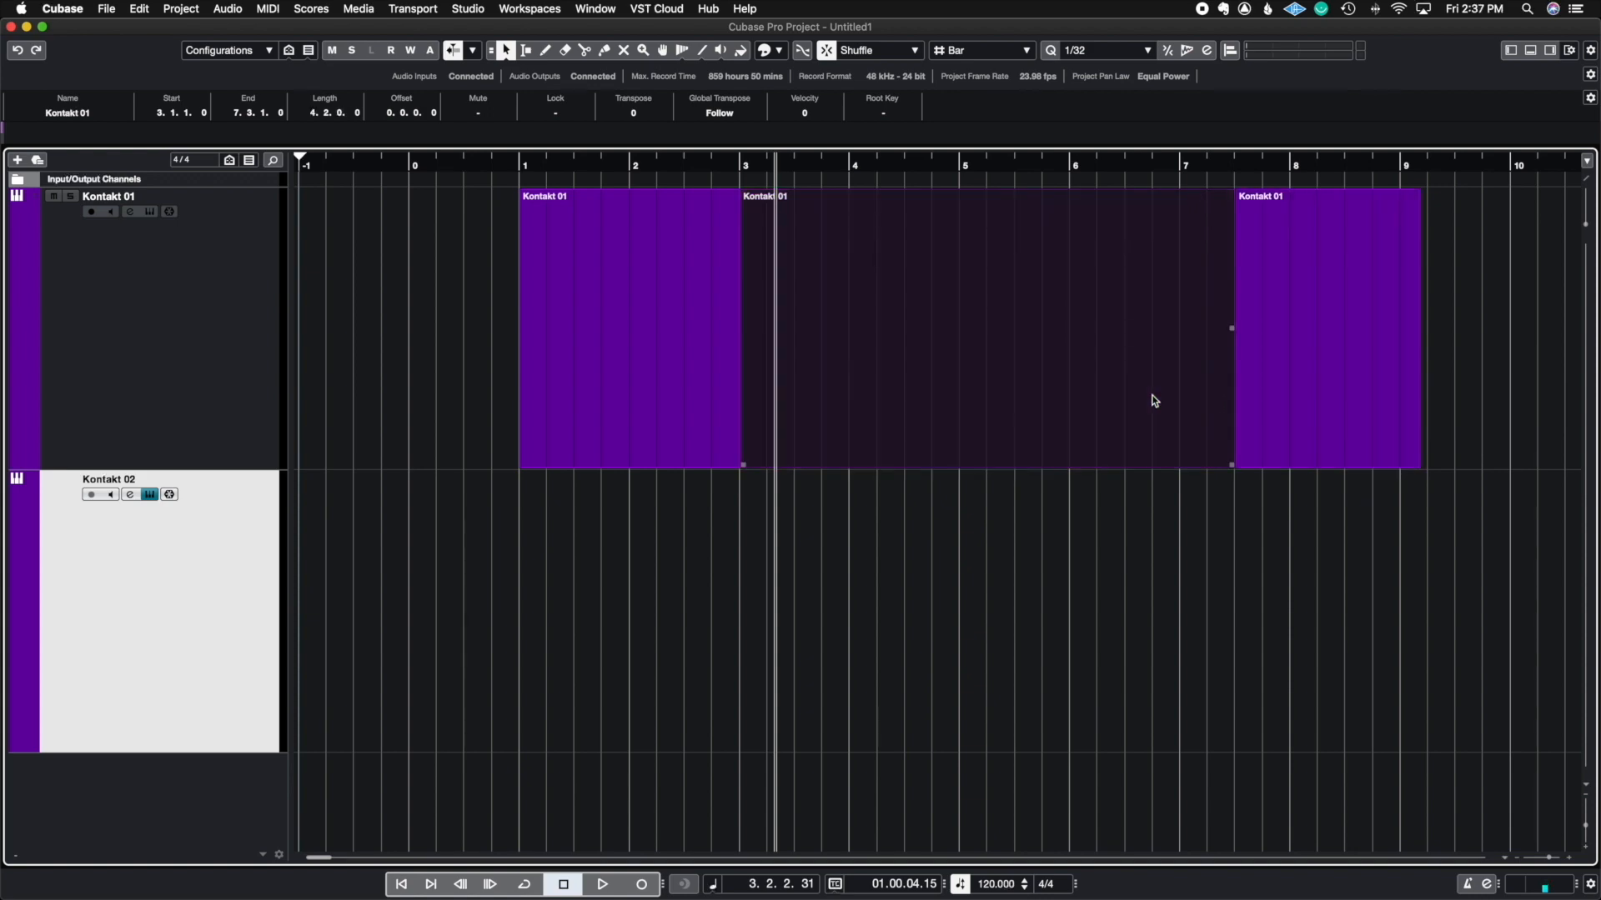
key("super+z")
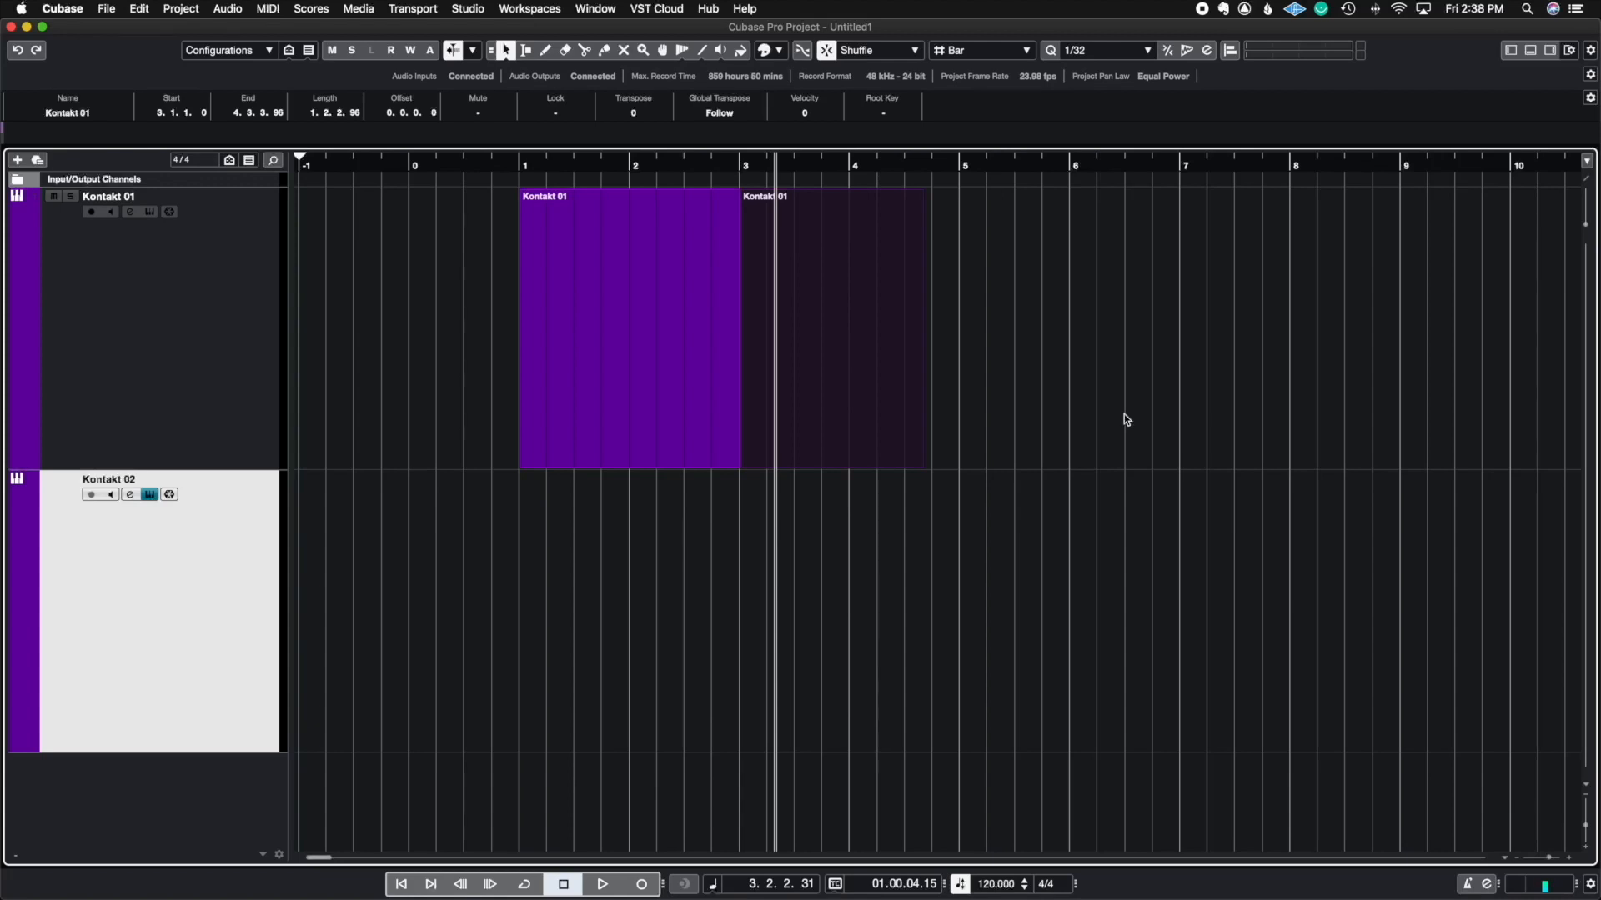
Step: Split the first Kontakt 01 part at about bar 2 and delete its second half
right_click(732, 371)
left_click(820, 370)
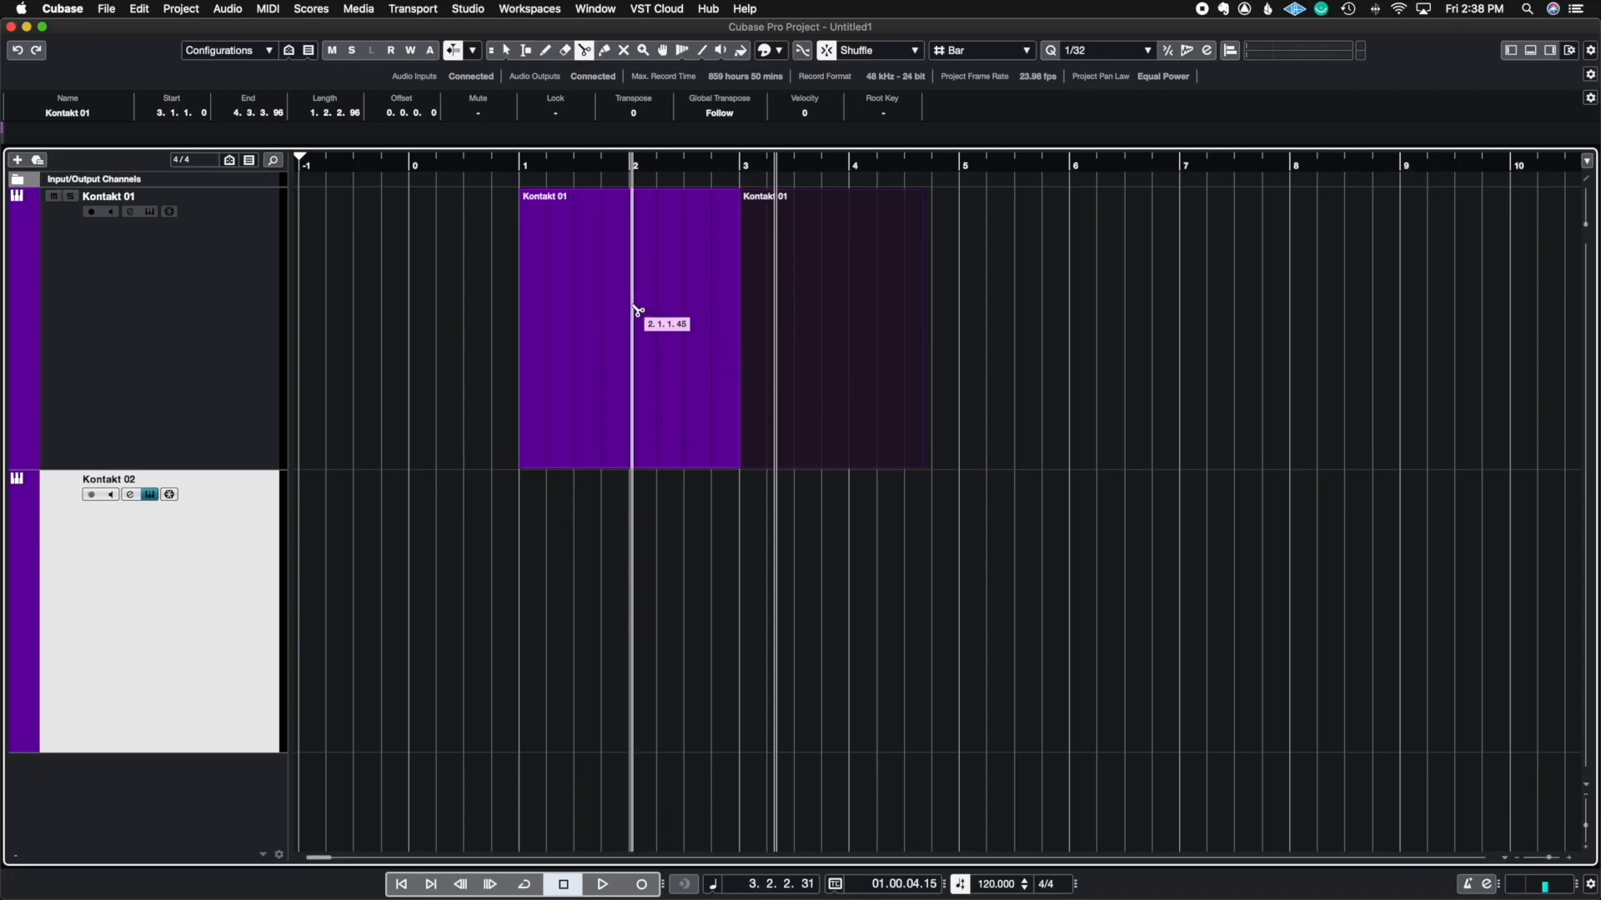
left_click(631, 308)
key("1")
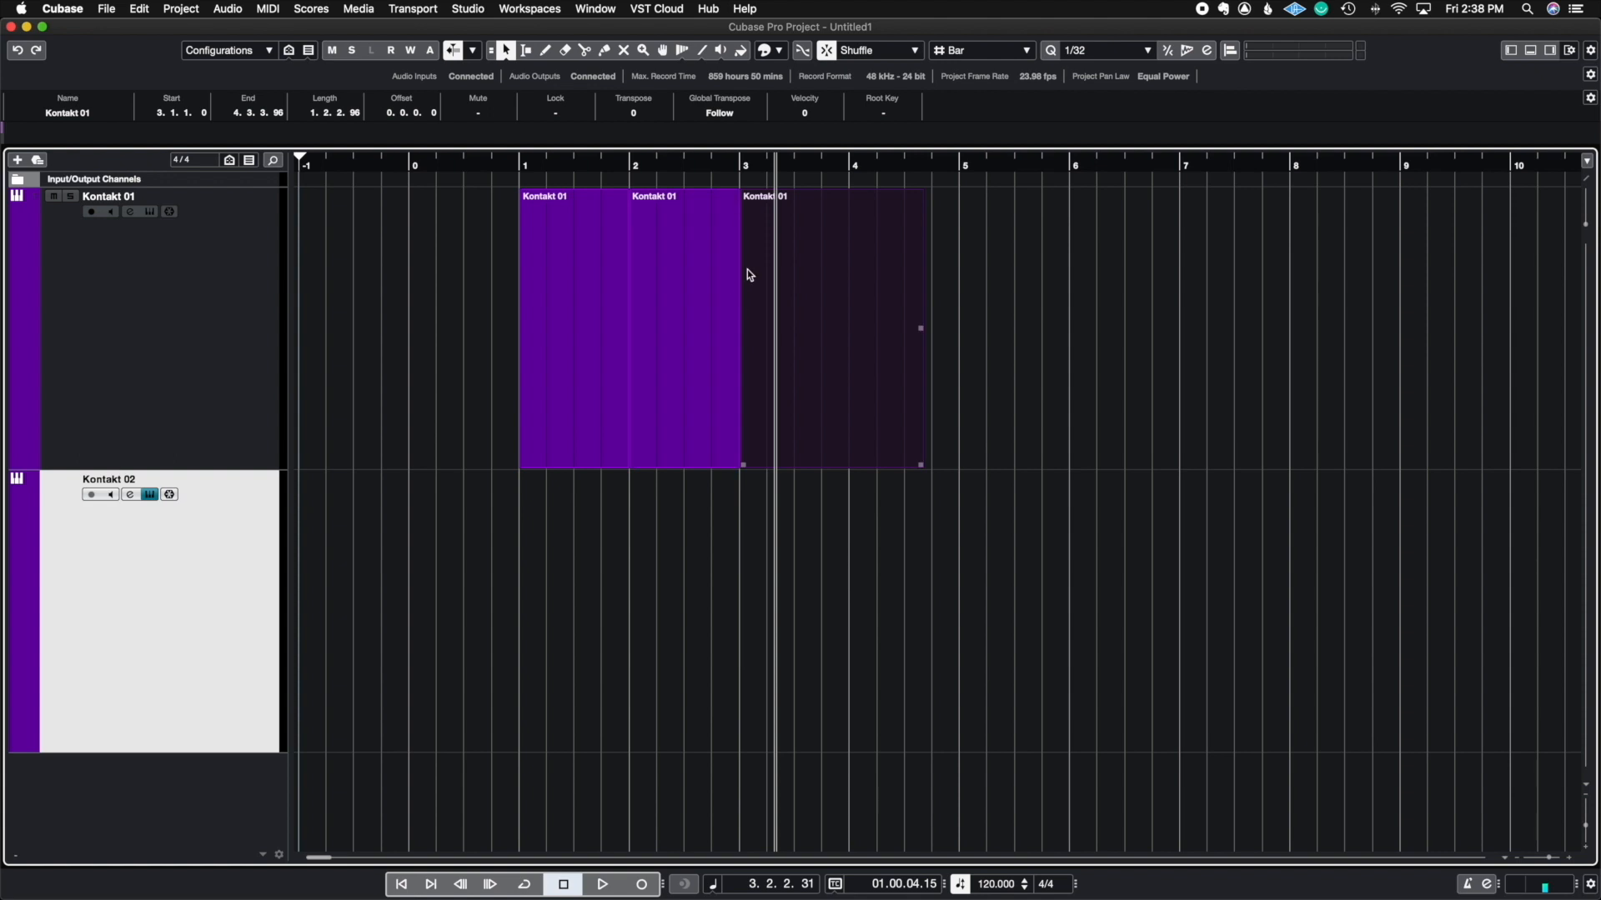
left_click(690, 292)
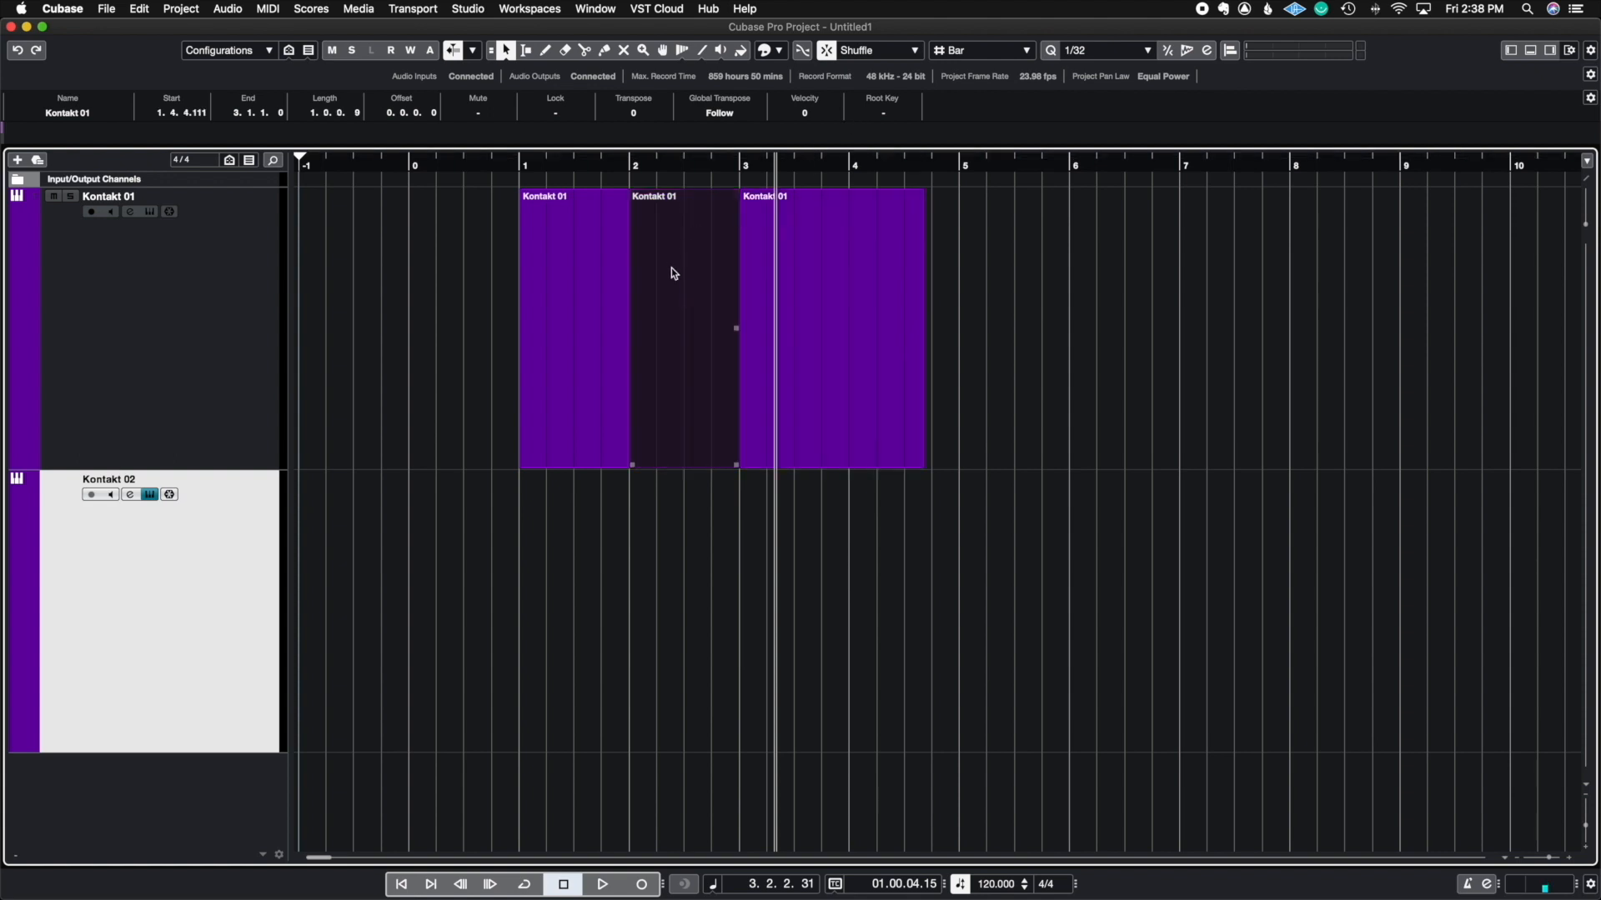
key("Delete")
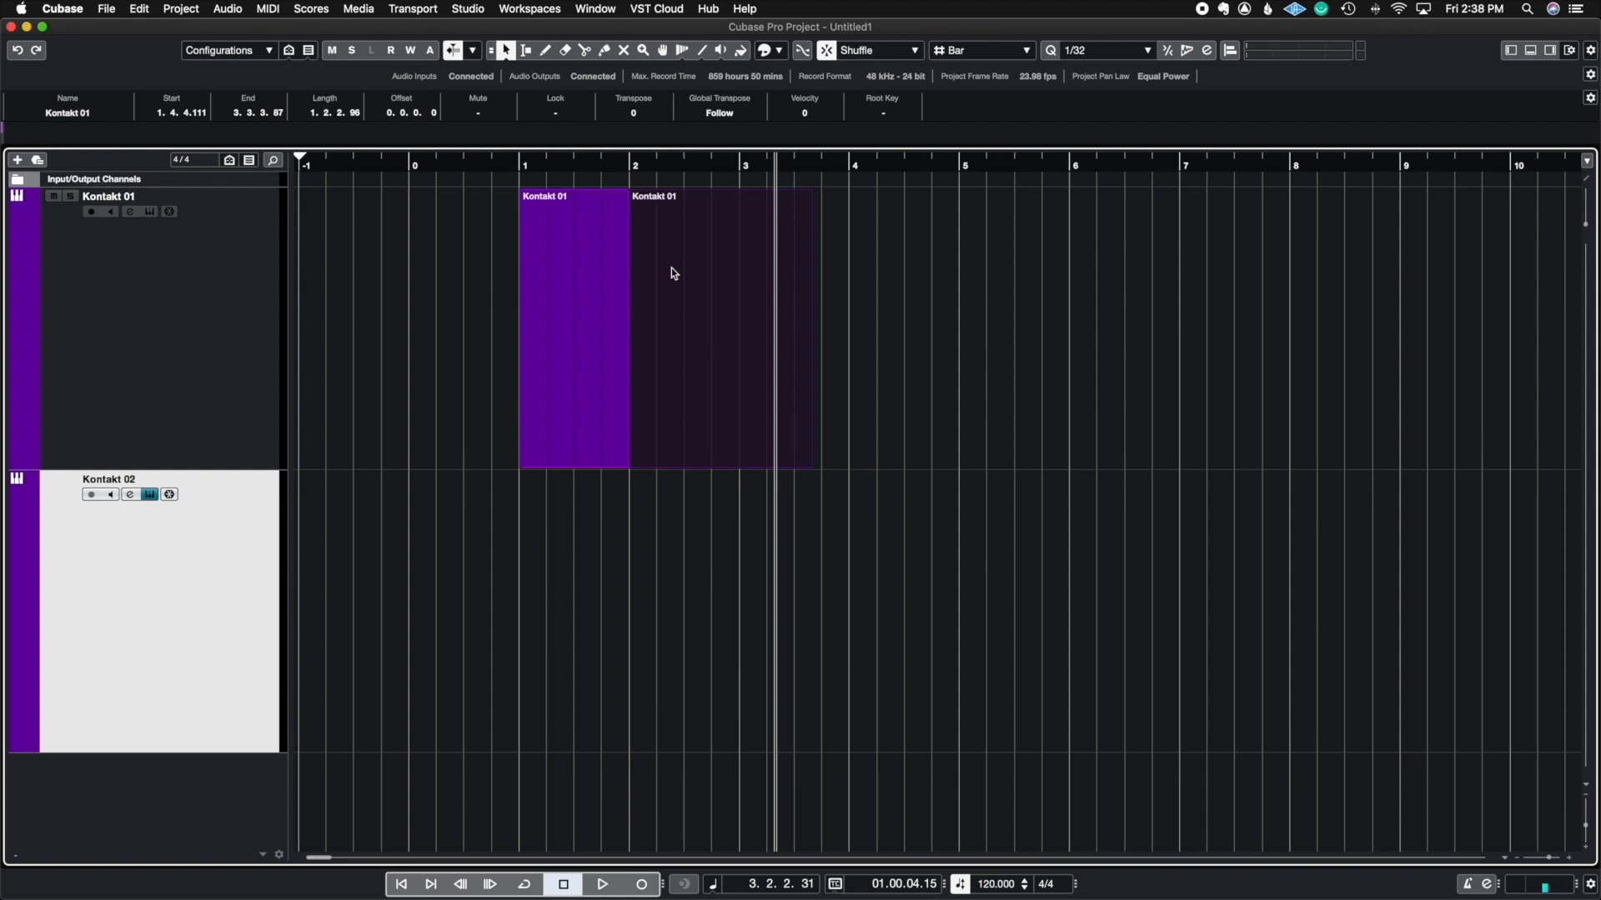
Step: Set the snap type to Grid and place the project cursor on successive bars along the ruler, starting at bar 4
left_click(877, 51)
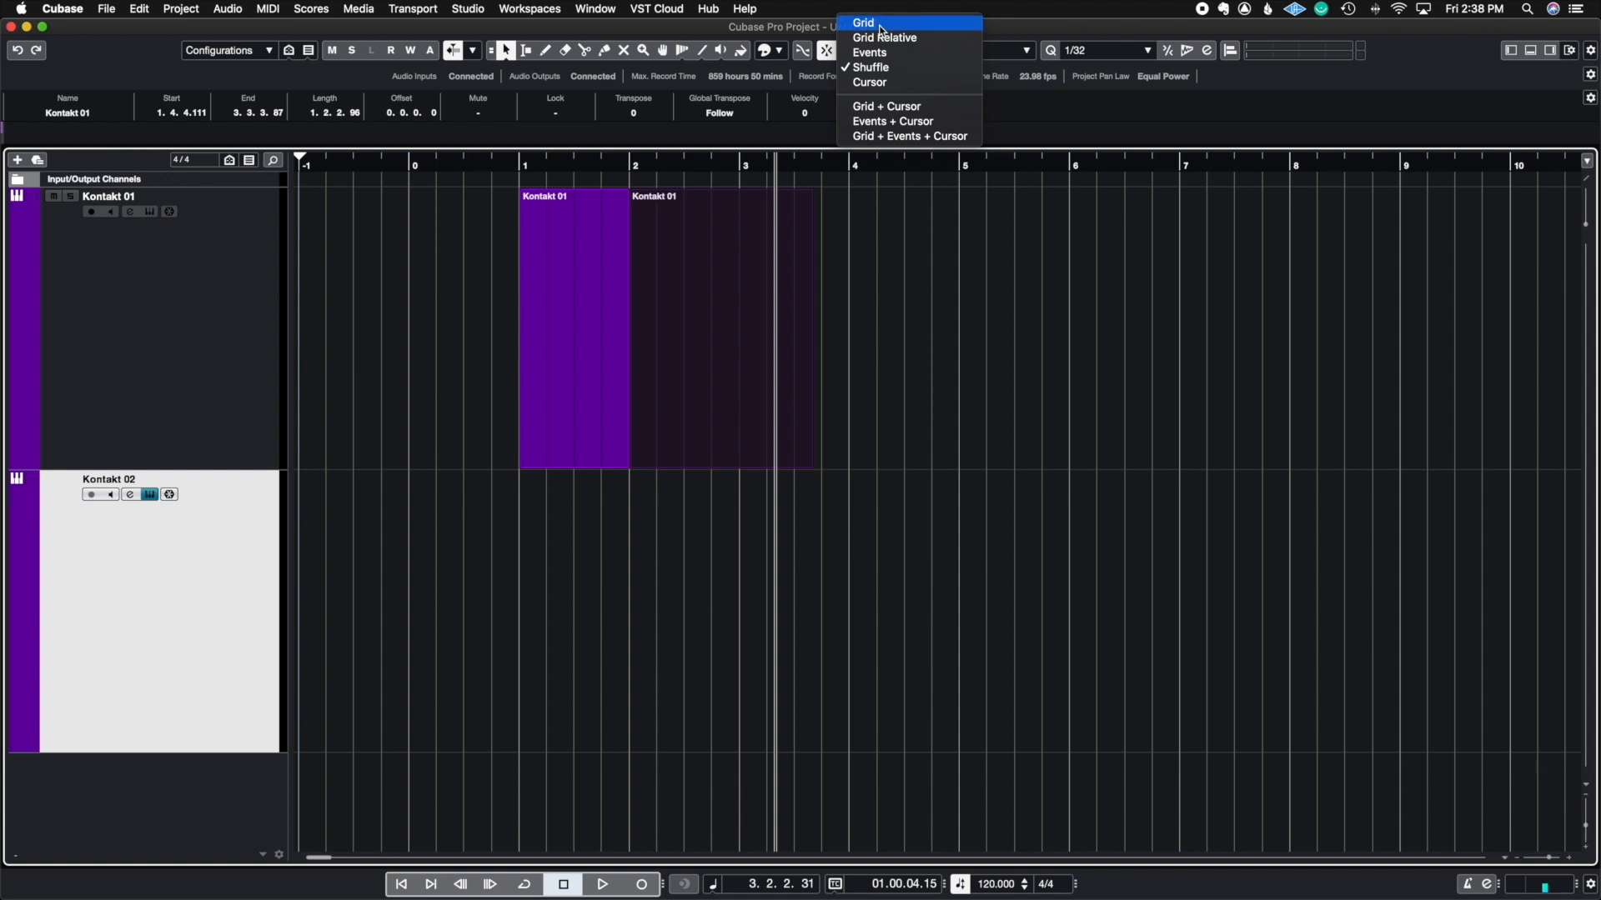
left_click(883, 31)
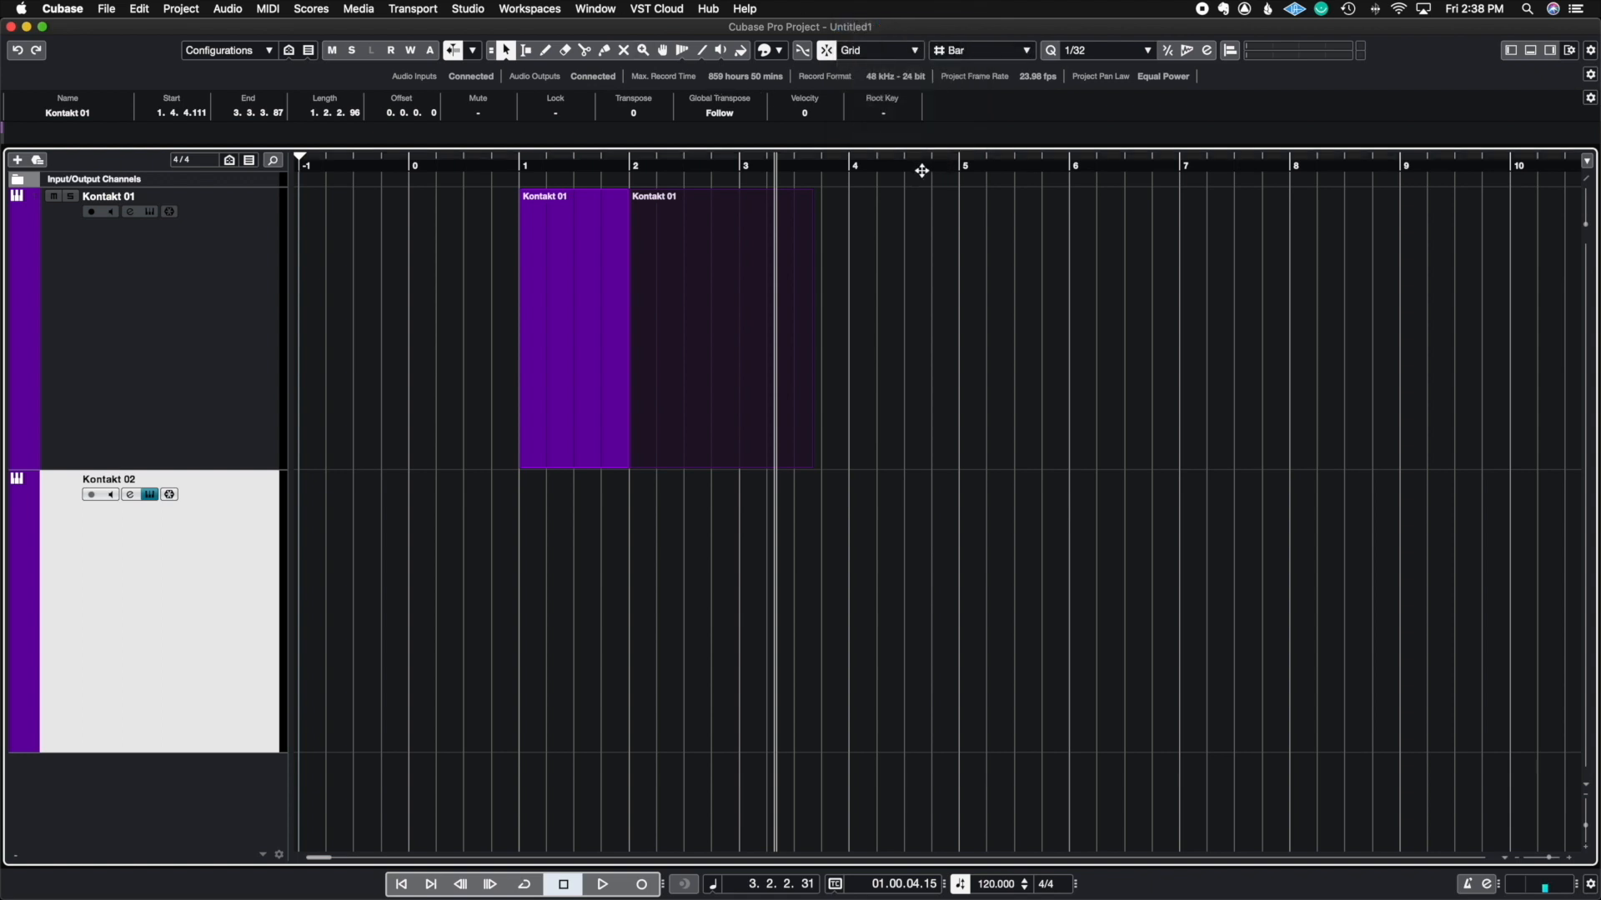
left_click(852, 169)
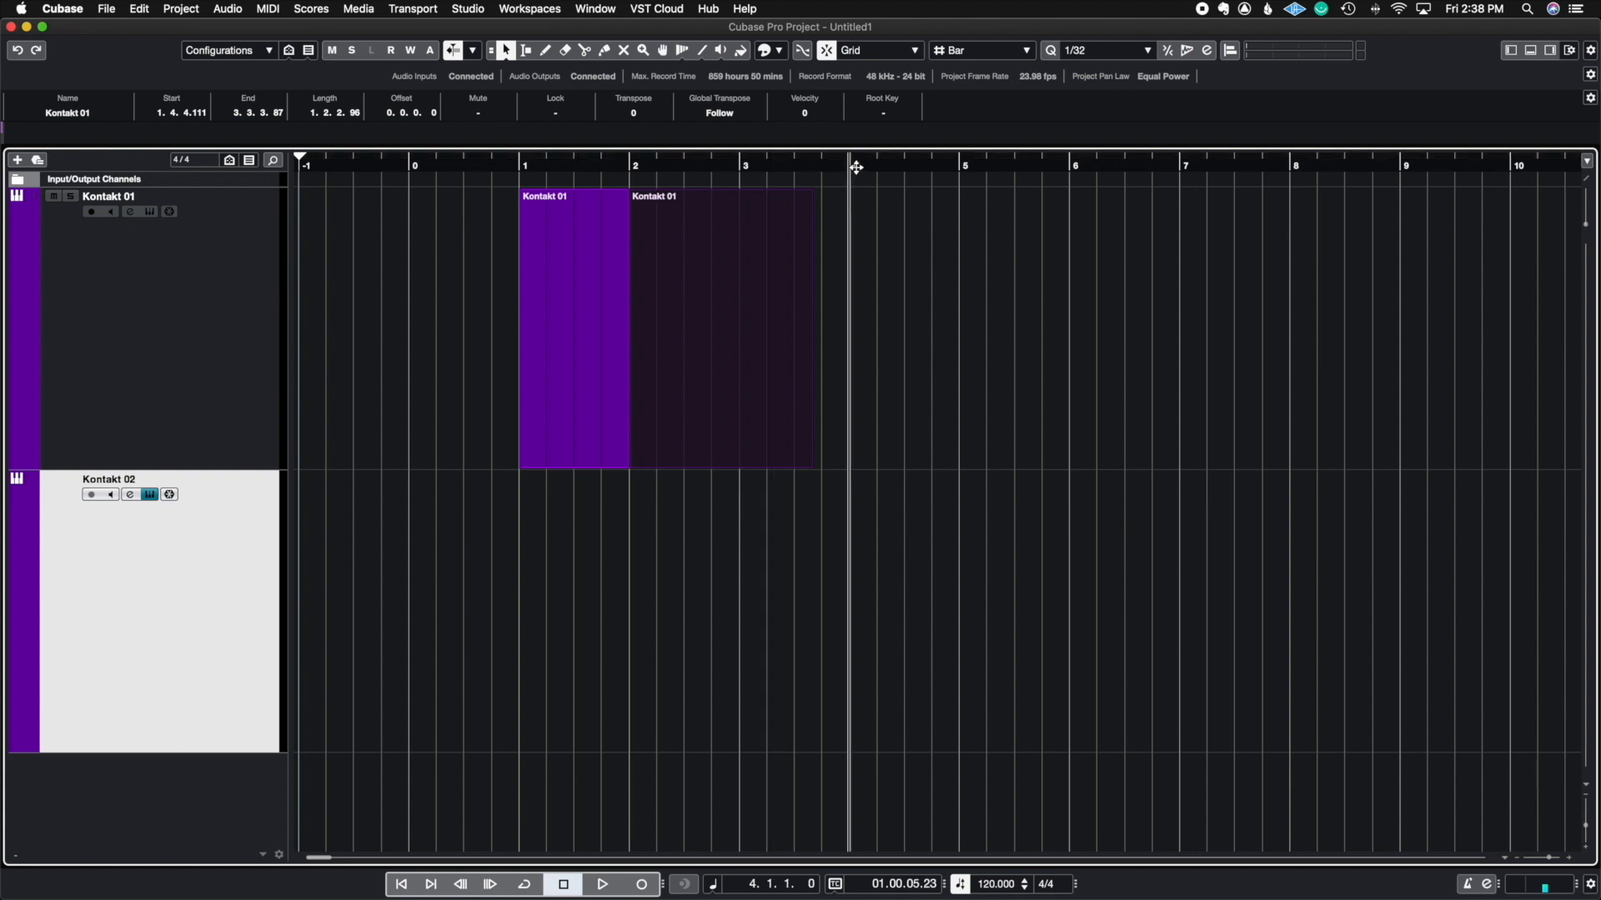
left_click(907, 167)
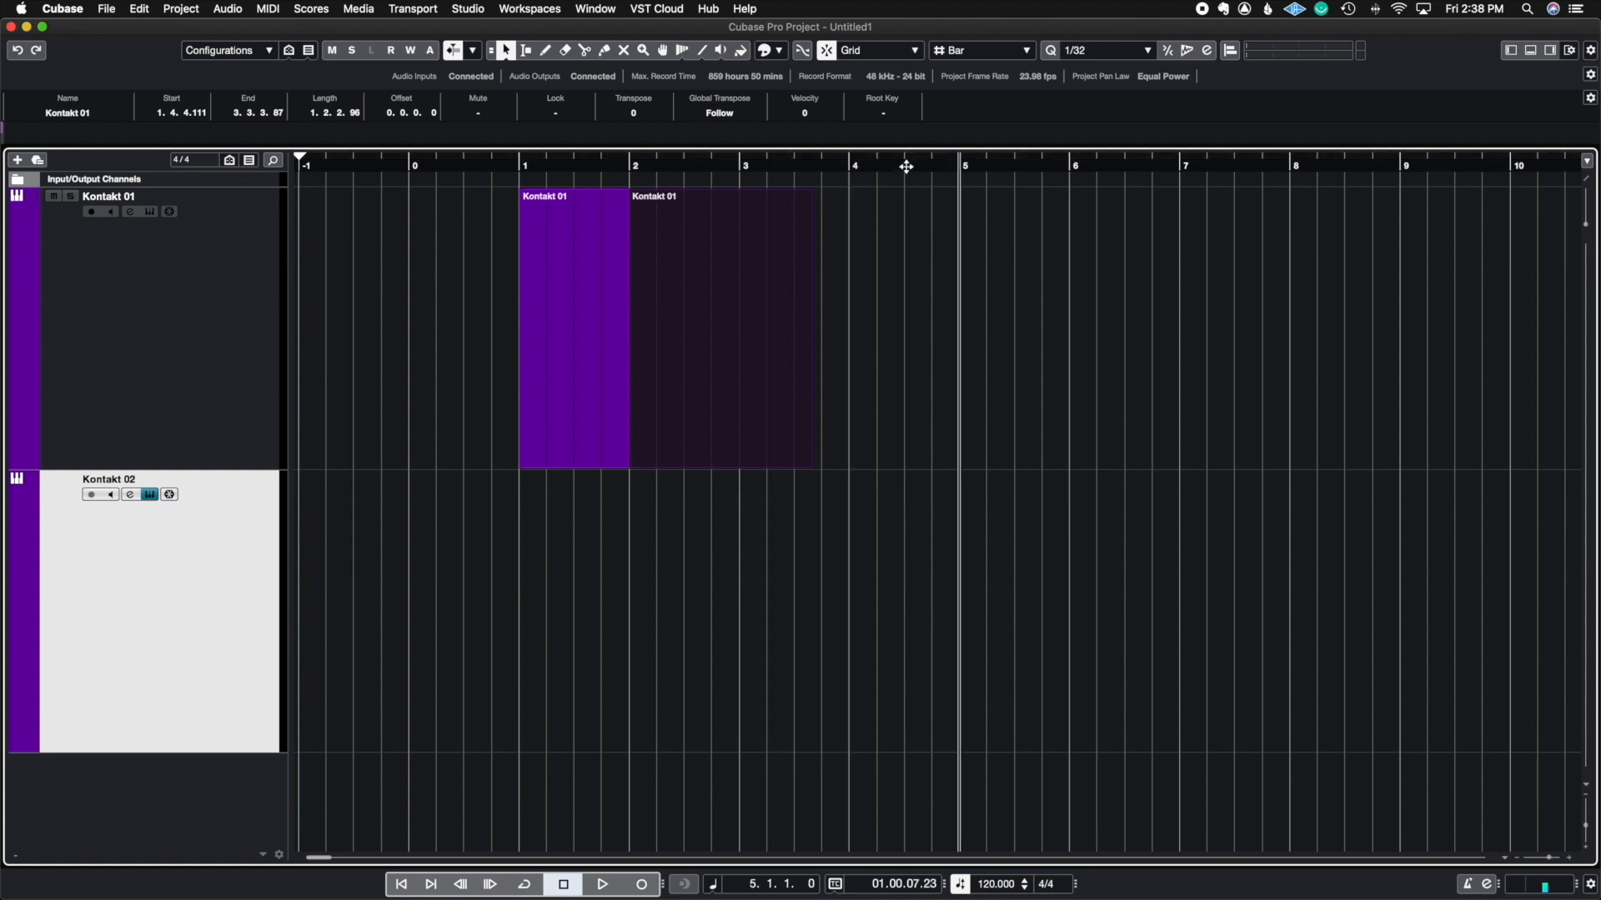
left_click(1024, 166)
left_click(1129, 171)
Step: Move the project cursor to 5.3.1 using another grid type, and set the grid type to Adapt to Zoom
left_click(979, 50)
left_click(972, 83)
left_click(896, 165)
left_click_drag(896, 164, 1021, 102)
left_click(1005, 52)
left_click(980, 68)
left_click(1026, 51)
left_click(992, 83)
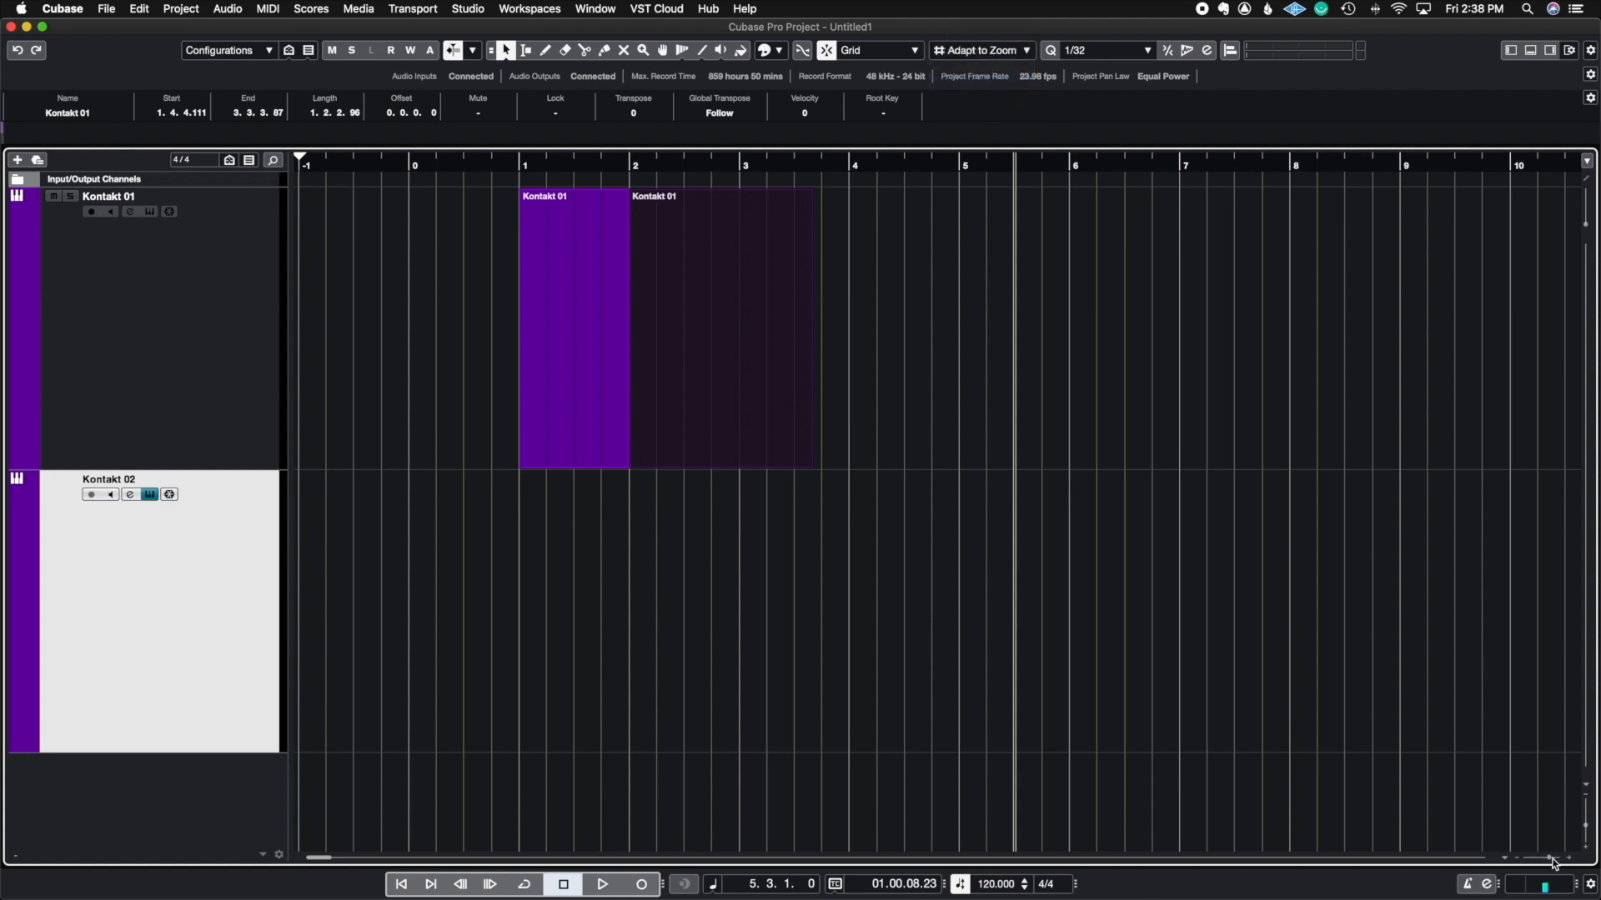
Step: Deselect all parts and test Adapt to Zoom by placing the project cursor at different zoom levels, ending at 9.4.3
left_click_drag(1558, 859, 1549, 861)
left_click(581, 310)
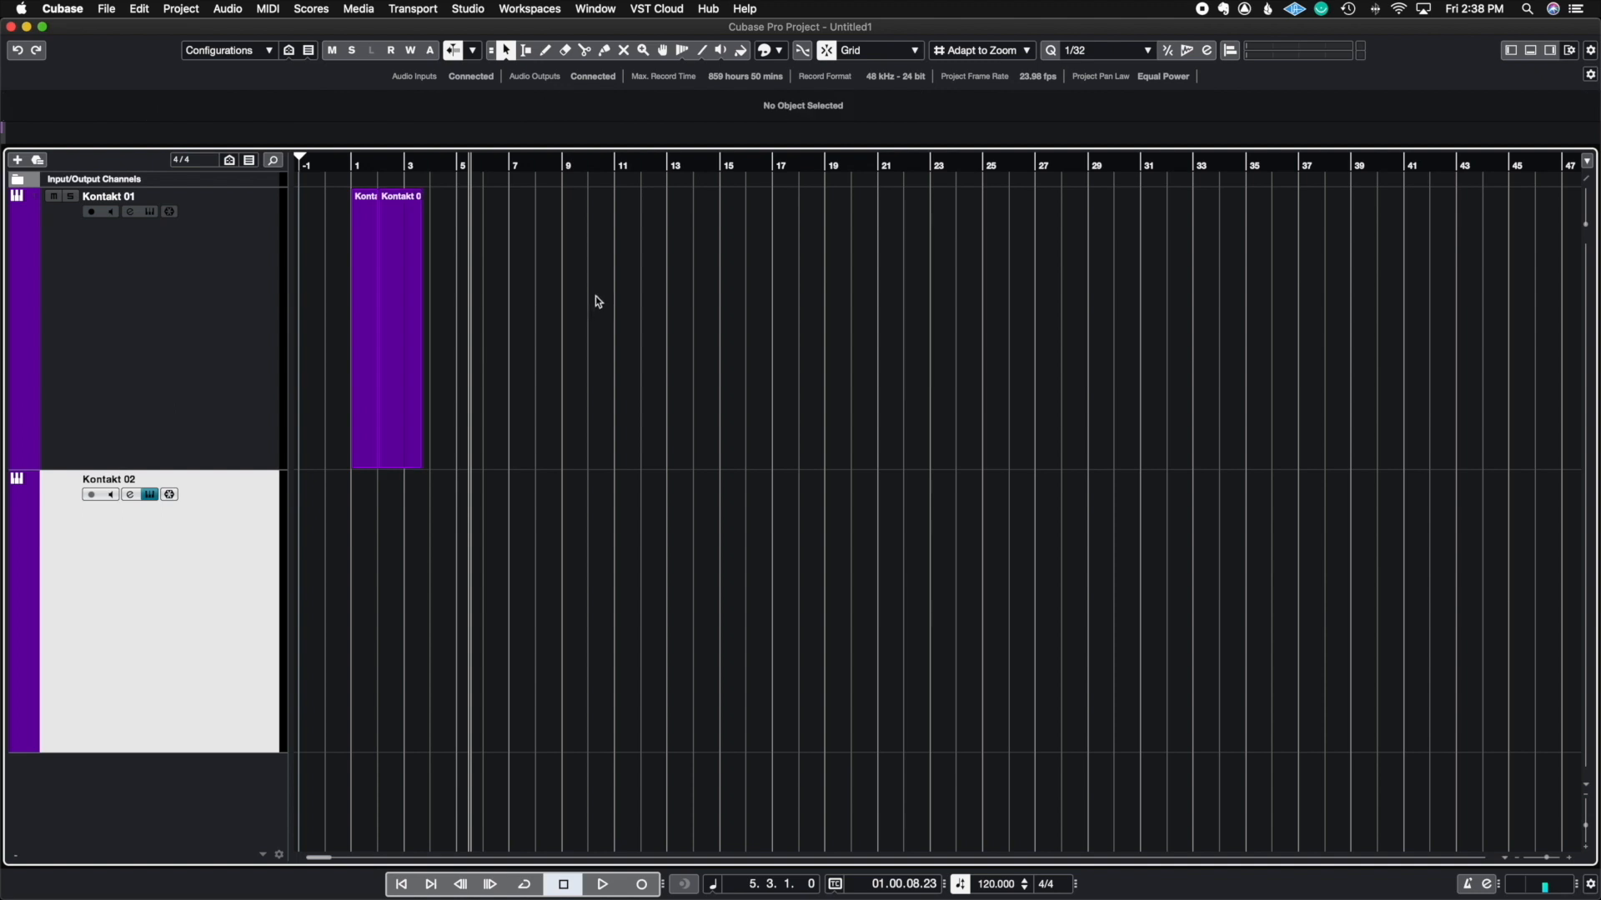
left_click(565, 165)
left_click(623, 165)
left_click(1570, 859)
left_click(1571, 859)
left_click(661, 165)
left_click_drag(665, 165, 684, 165)
left_click(729, 165)
left_click(1516, 858)
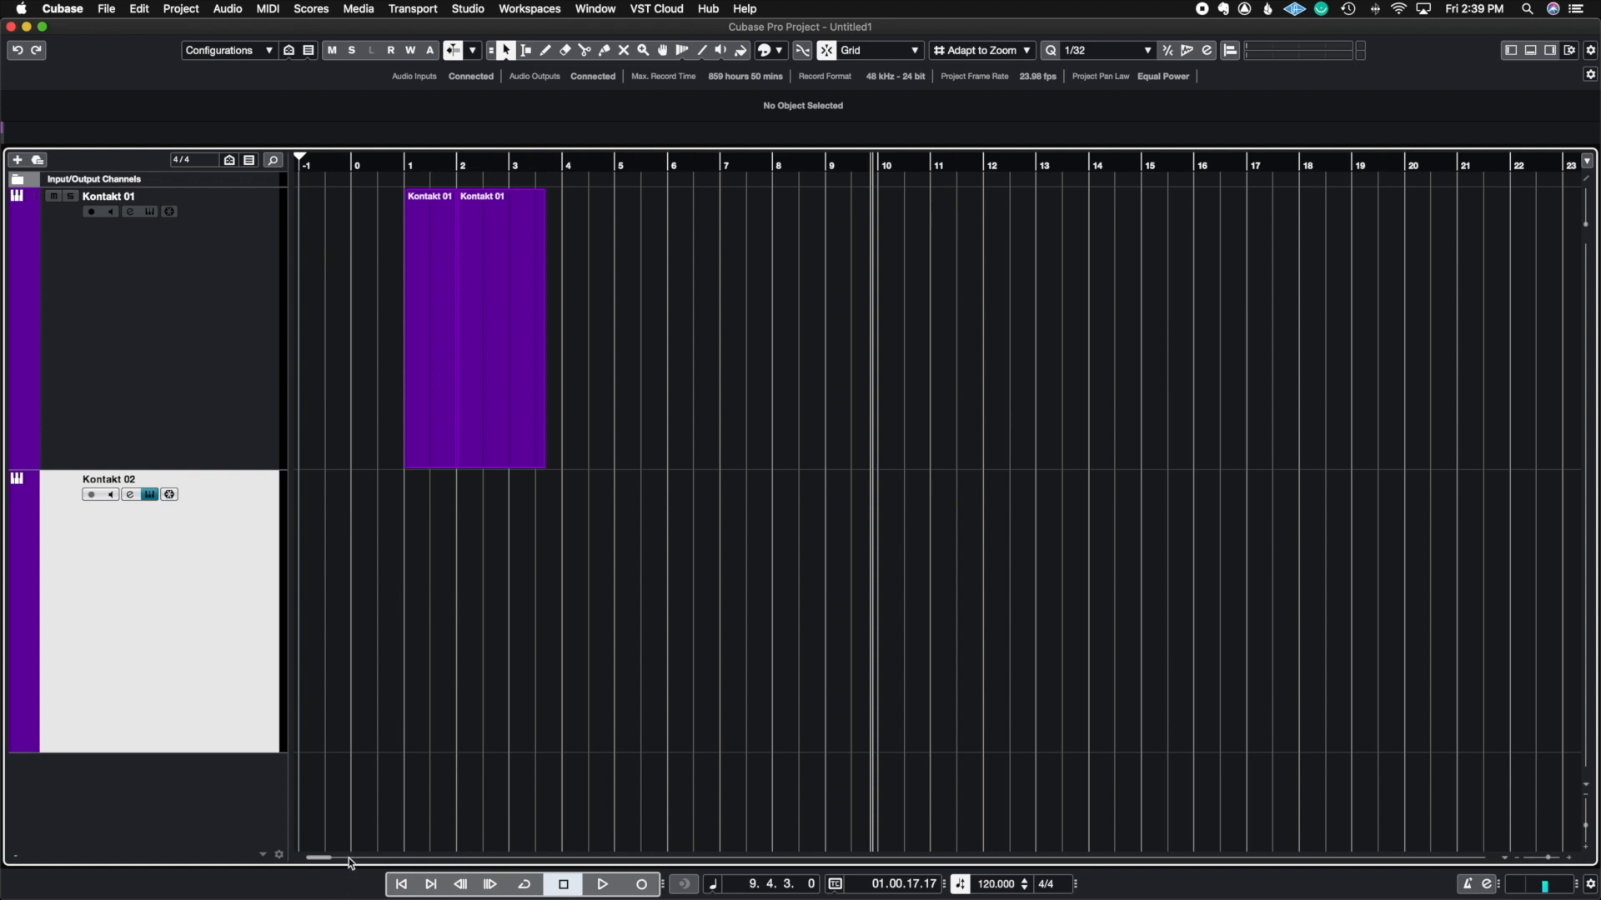
Step: Look through the list of elements that can be shown on the transport bar
left_click(1590, 884)
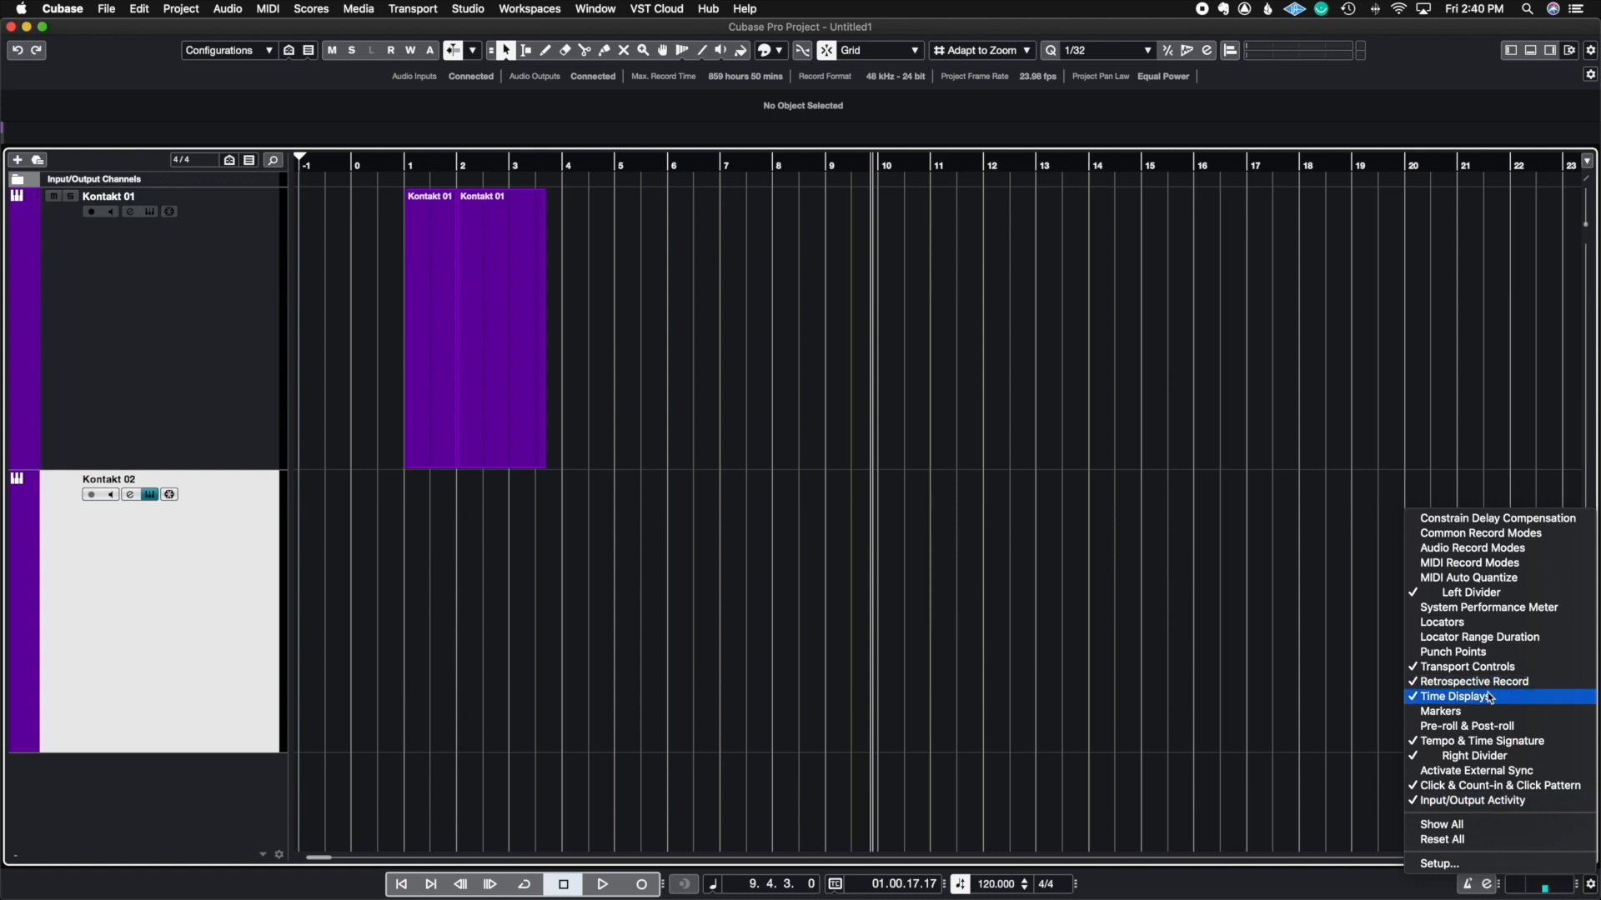
left_click(1143, 880)
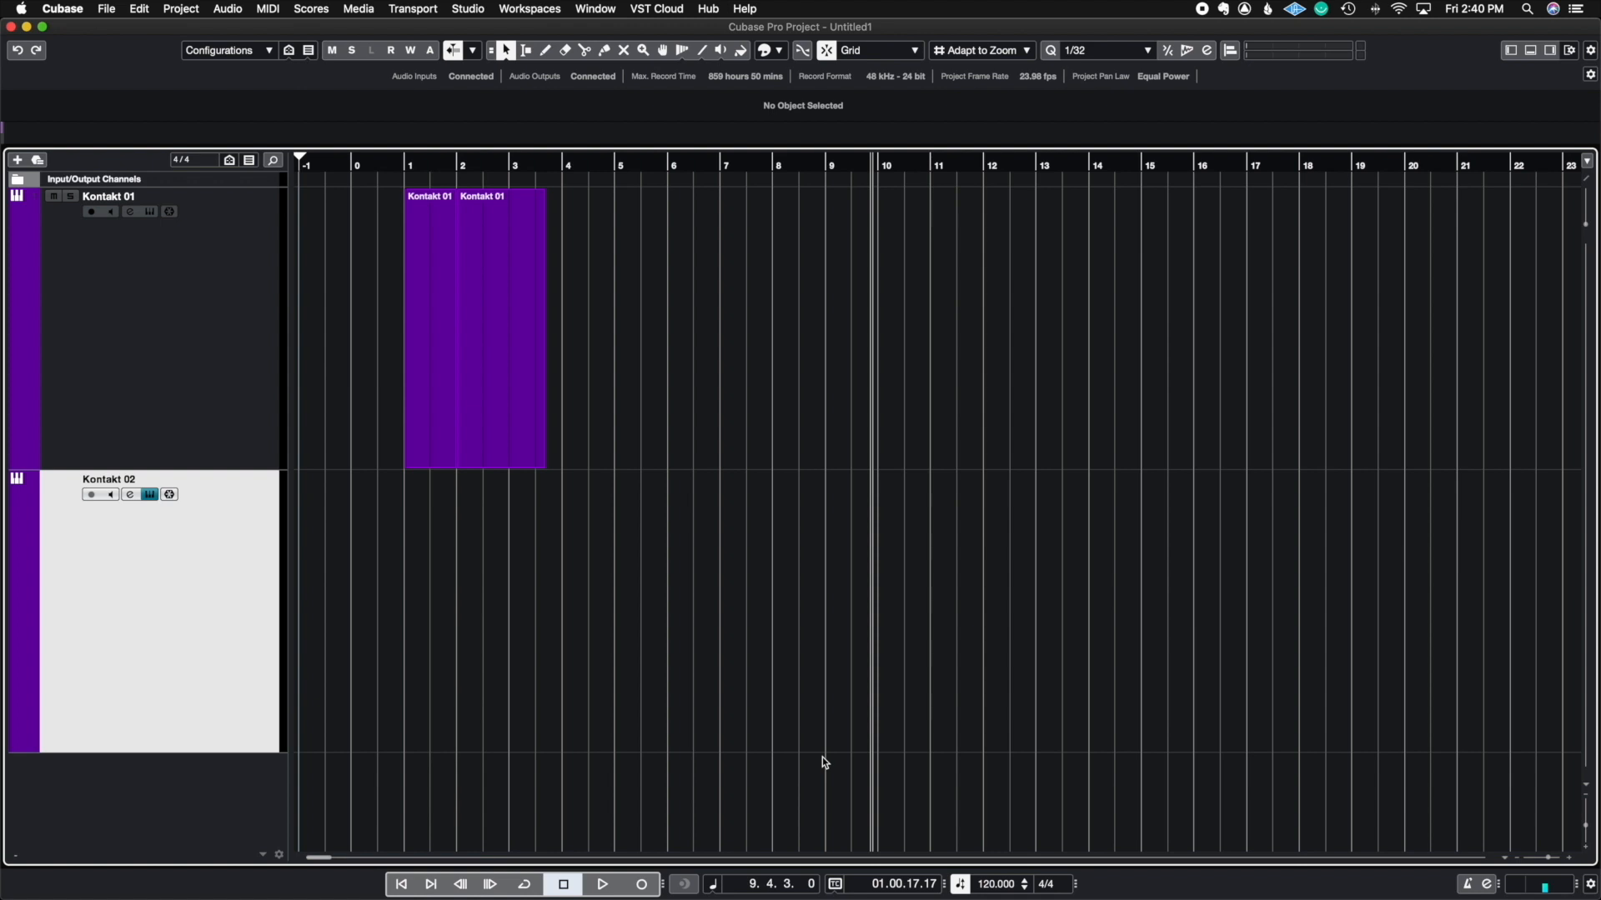
Step: Jump the project cursor between project start and end, and rewind and fast-forward it to about bar 6
left_click(402, 885)
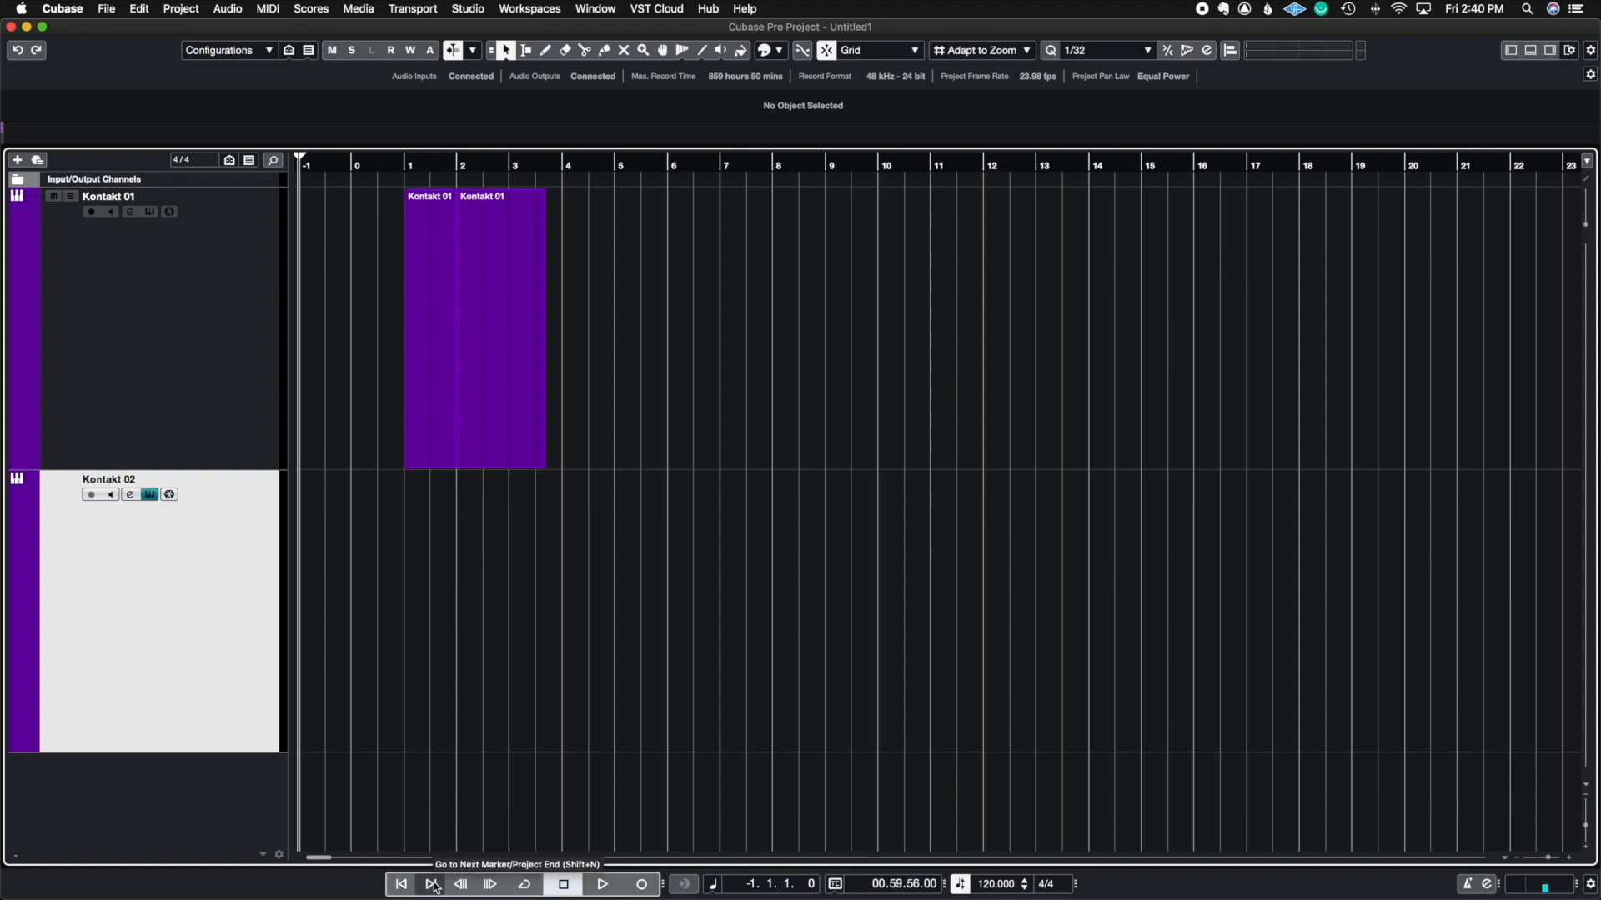
left_click(434, 885)
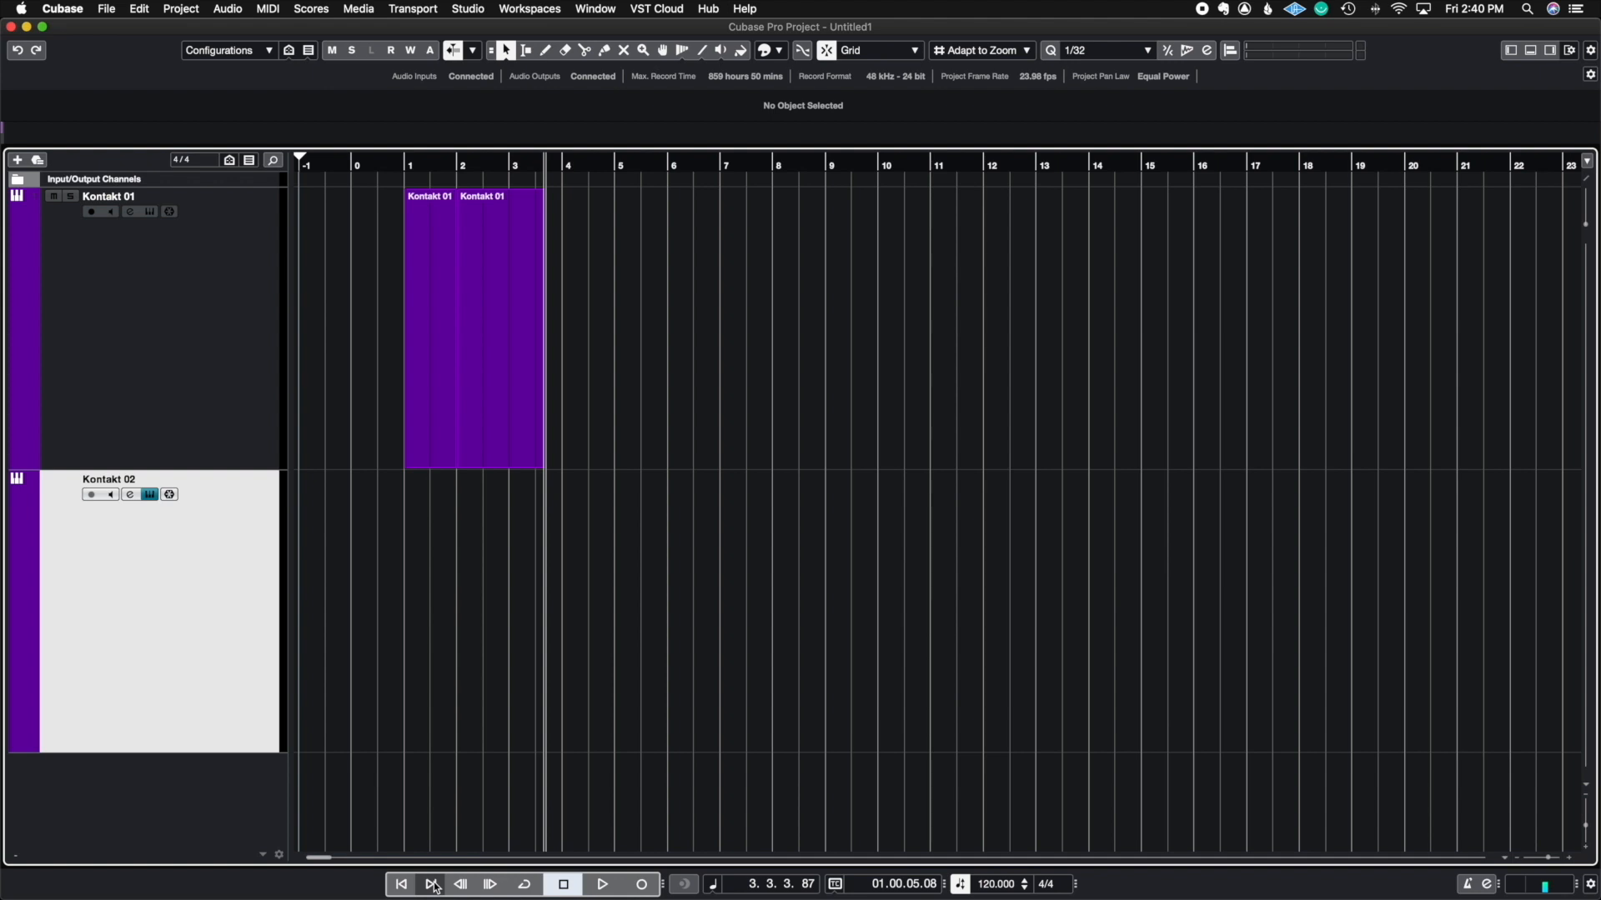
left_click(401, 885)
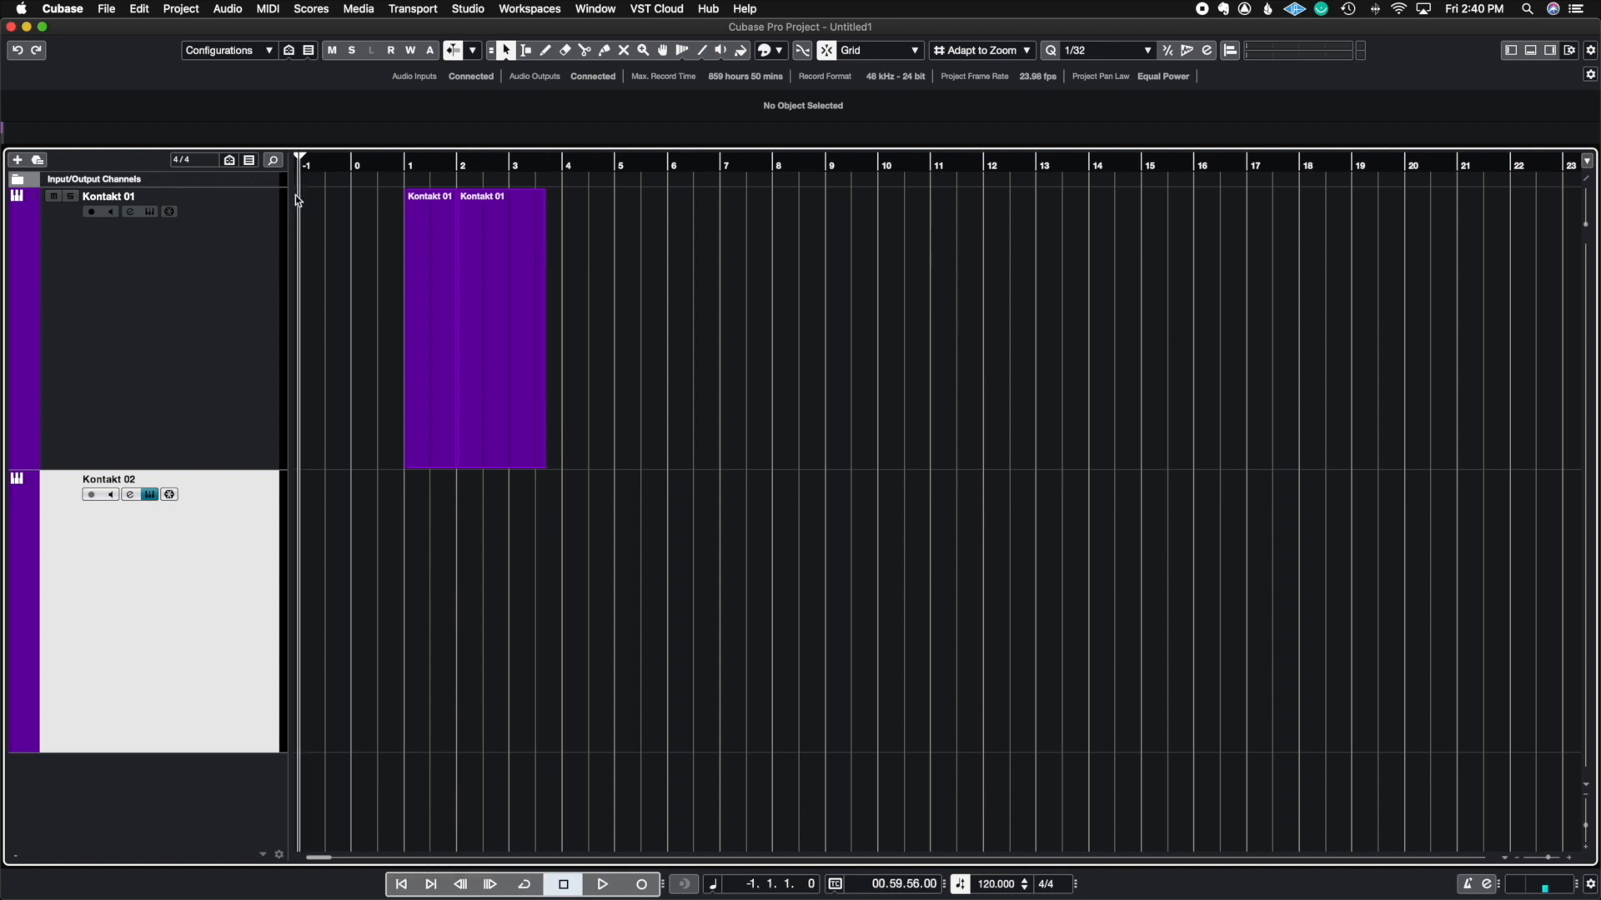
left_click(431, 884)
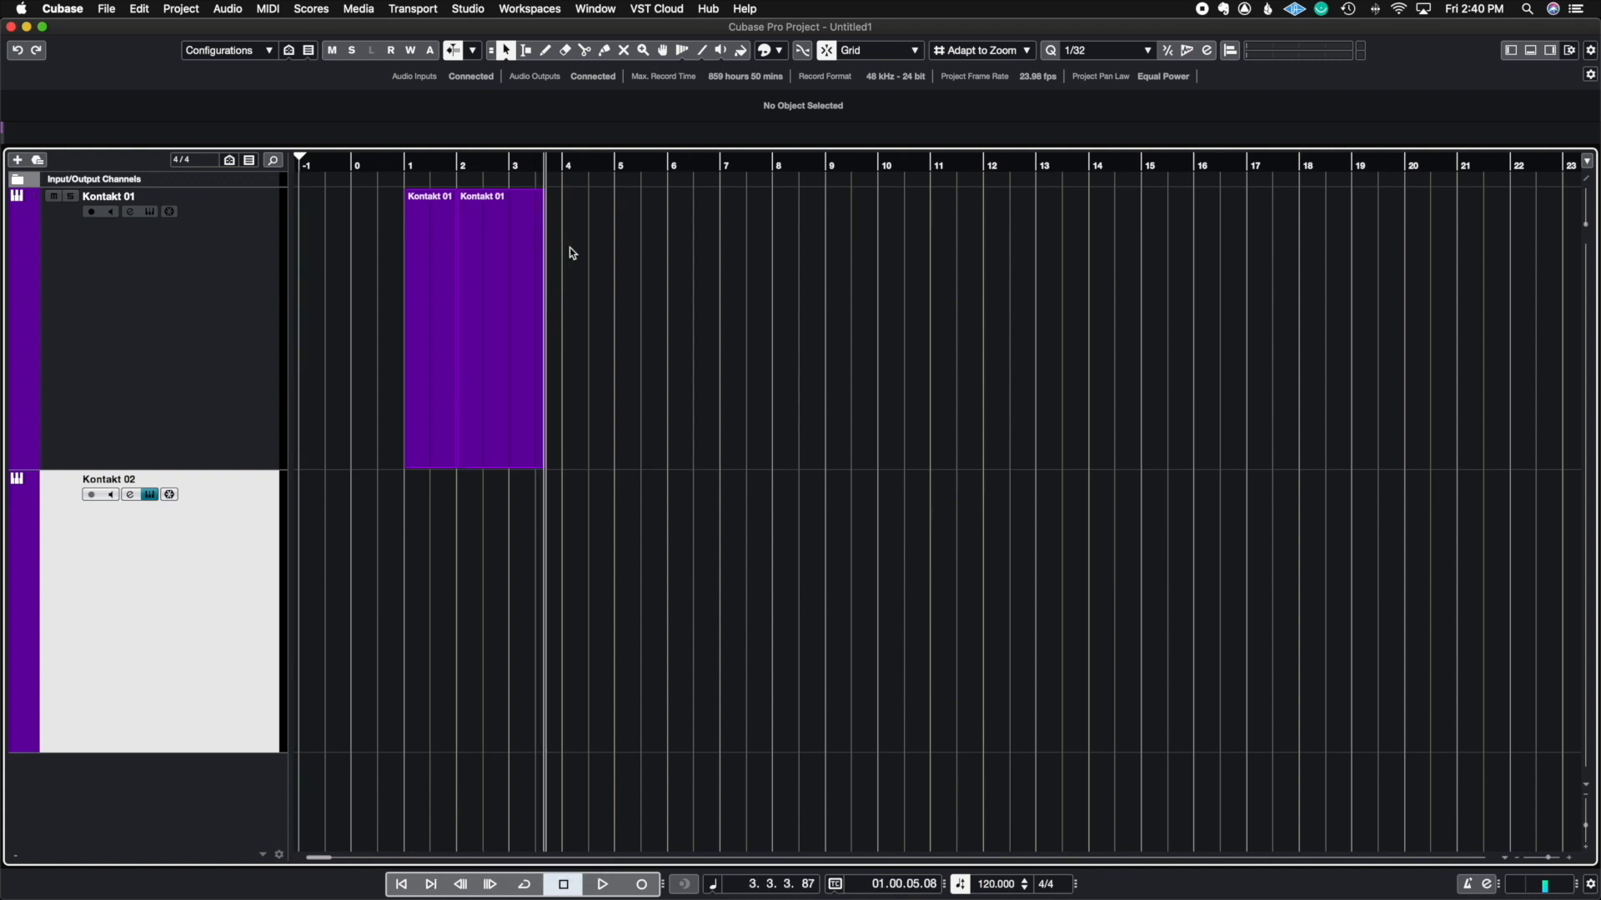
left_click(461, 884)
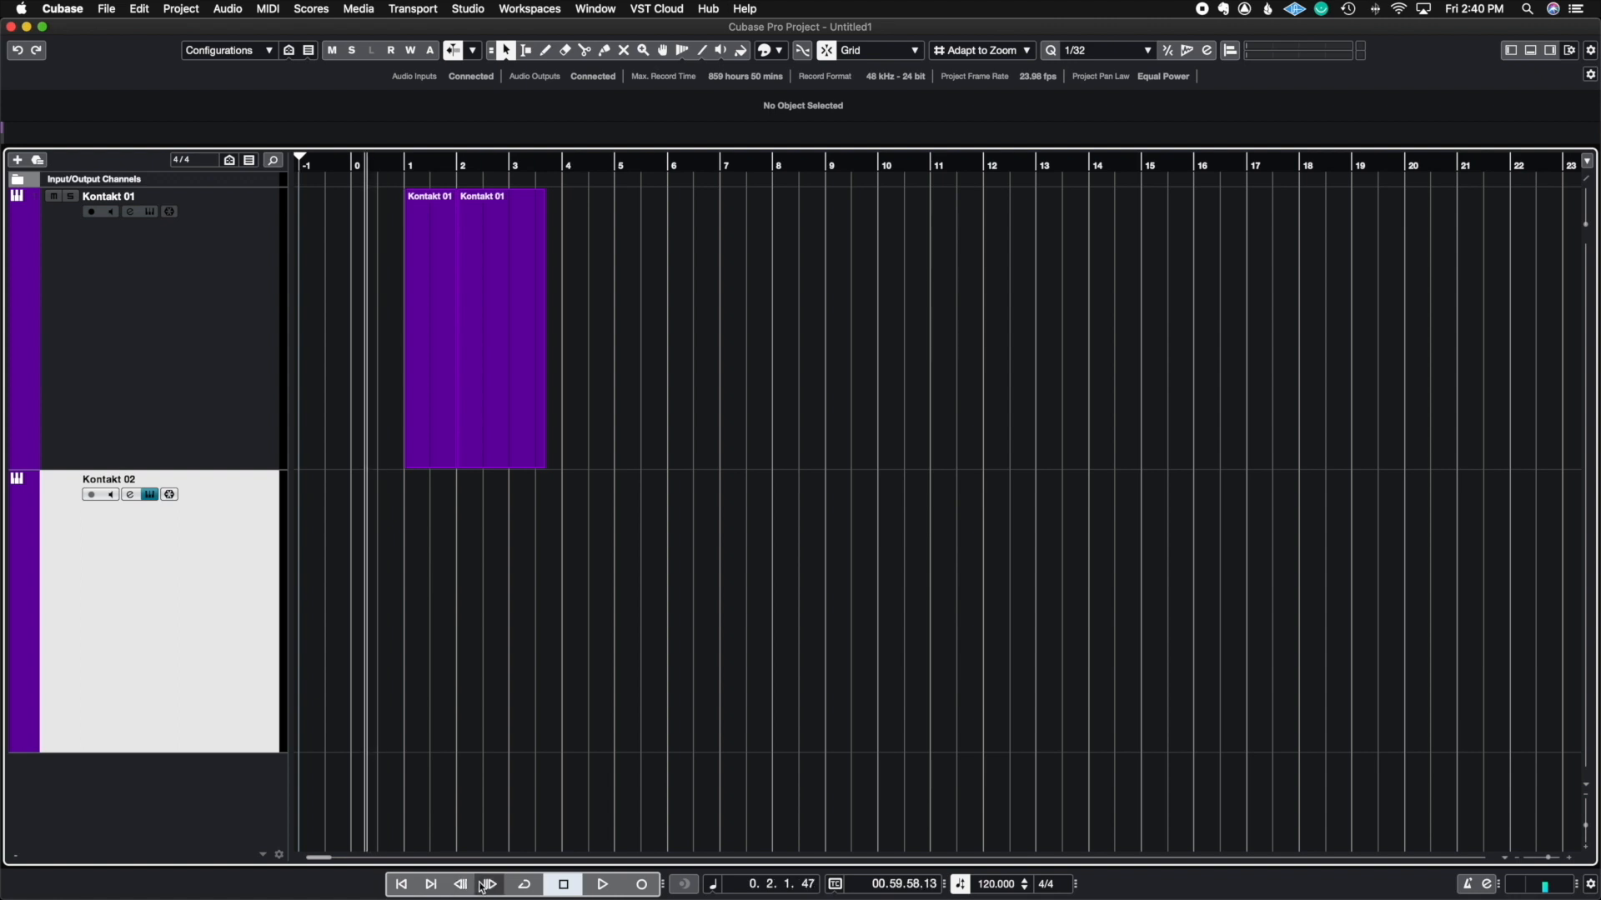
left_click(491, 886)
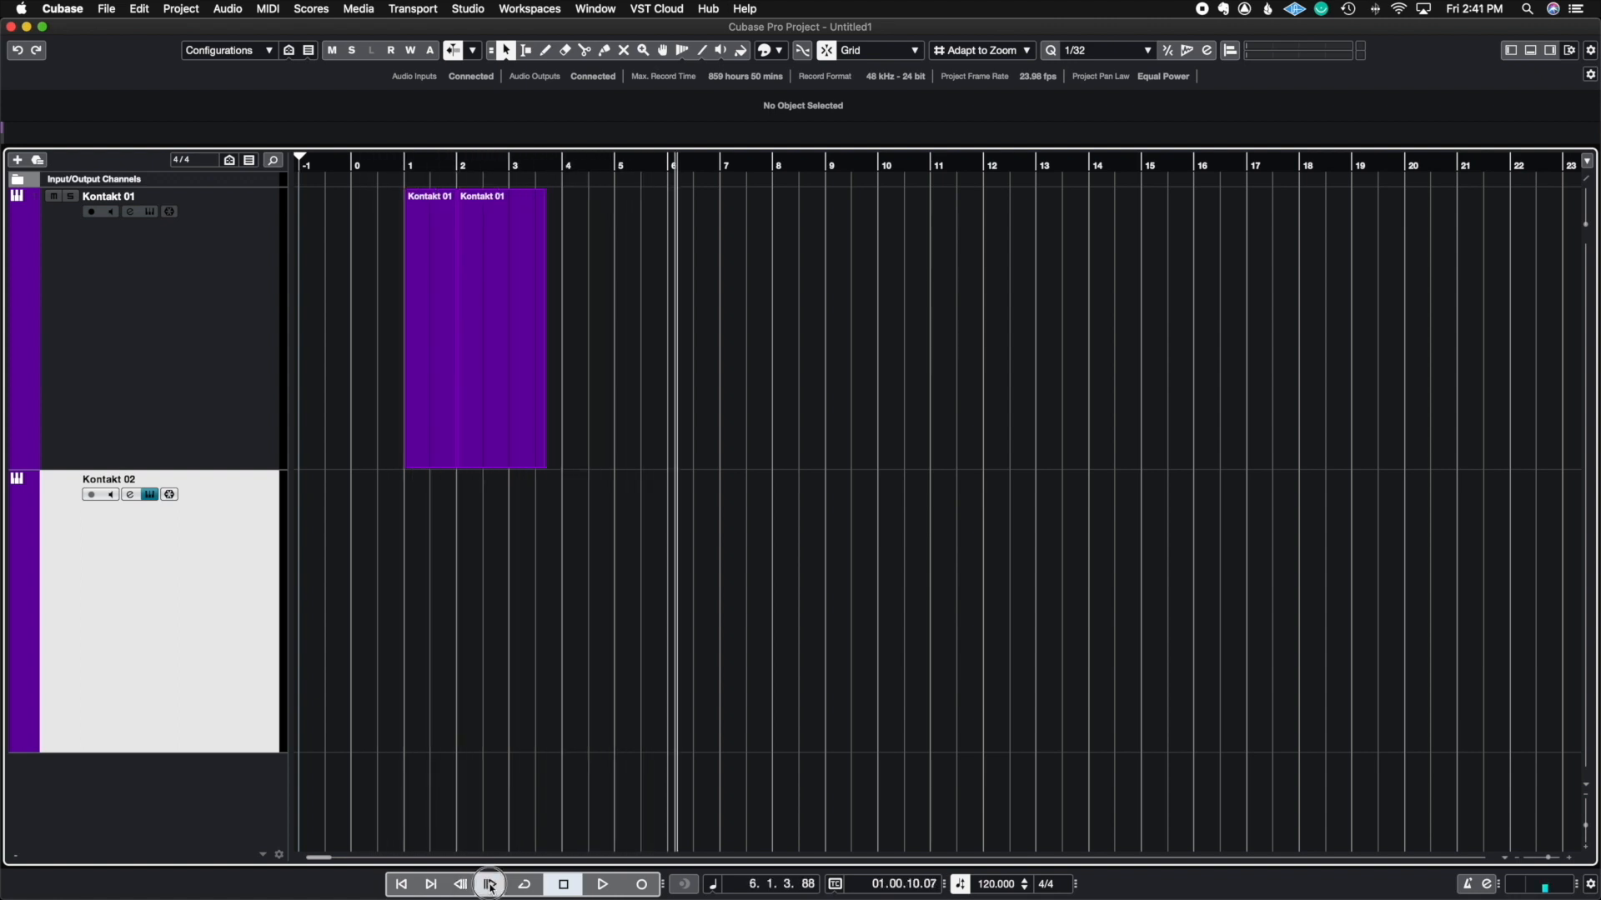
Step: Cycle the range from bar -1 to 12.3, and switch the cycle off and remove its range
left_click(540, 885)
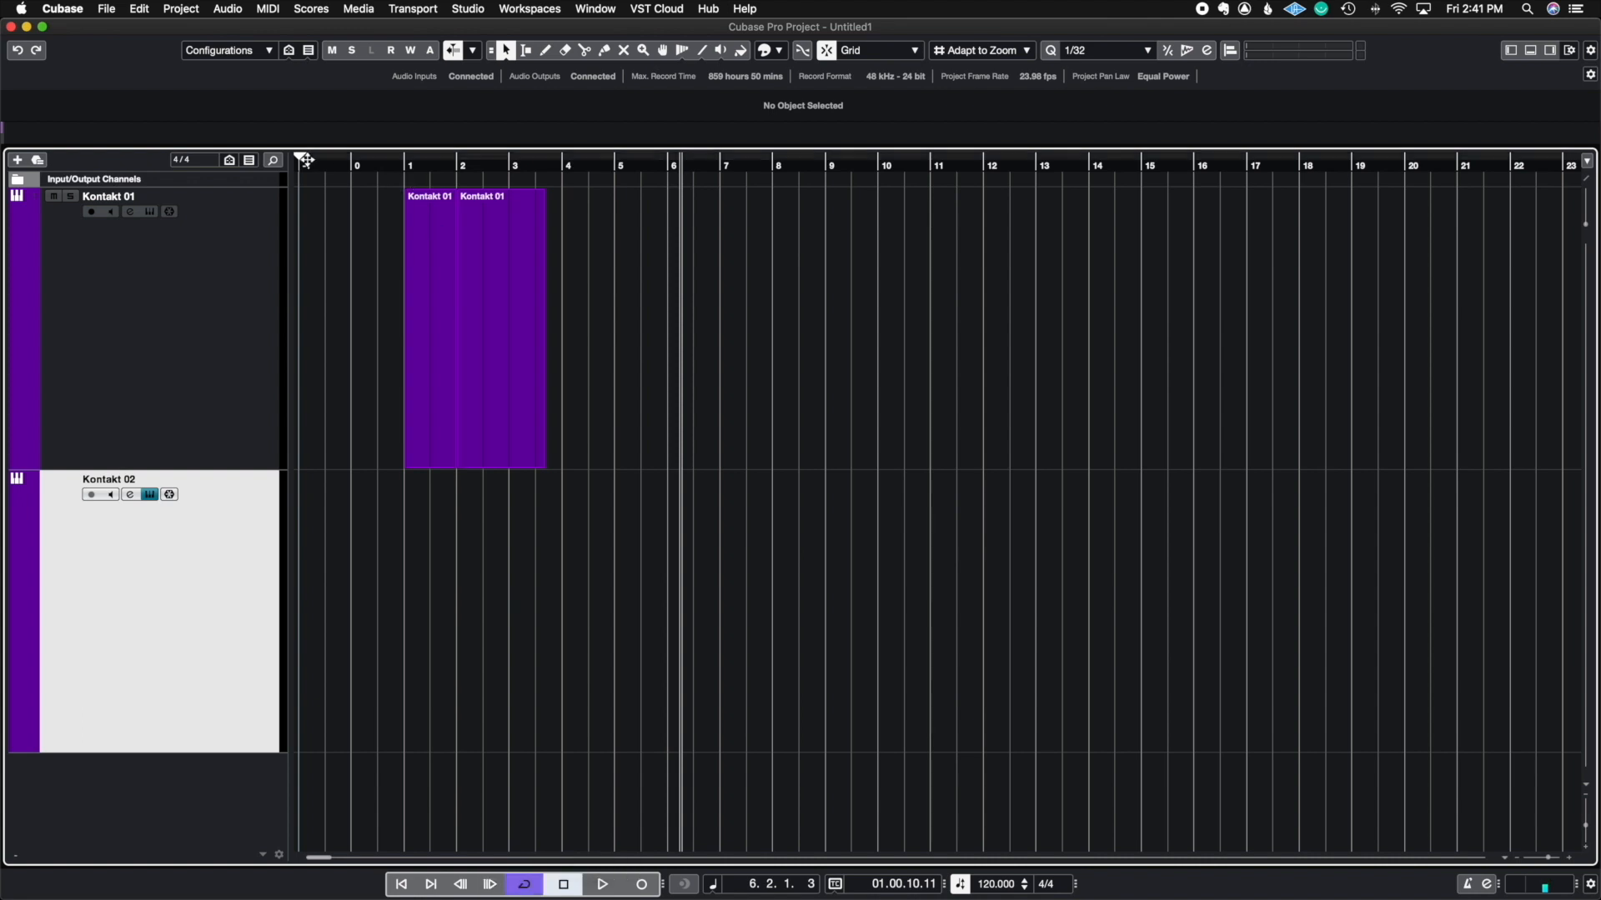
mouse_move(302, 157)
left_mouse_down()
mouse_move(829, 226)
mouse_move(1022, 272)
left_mouse_up()
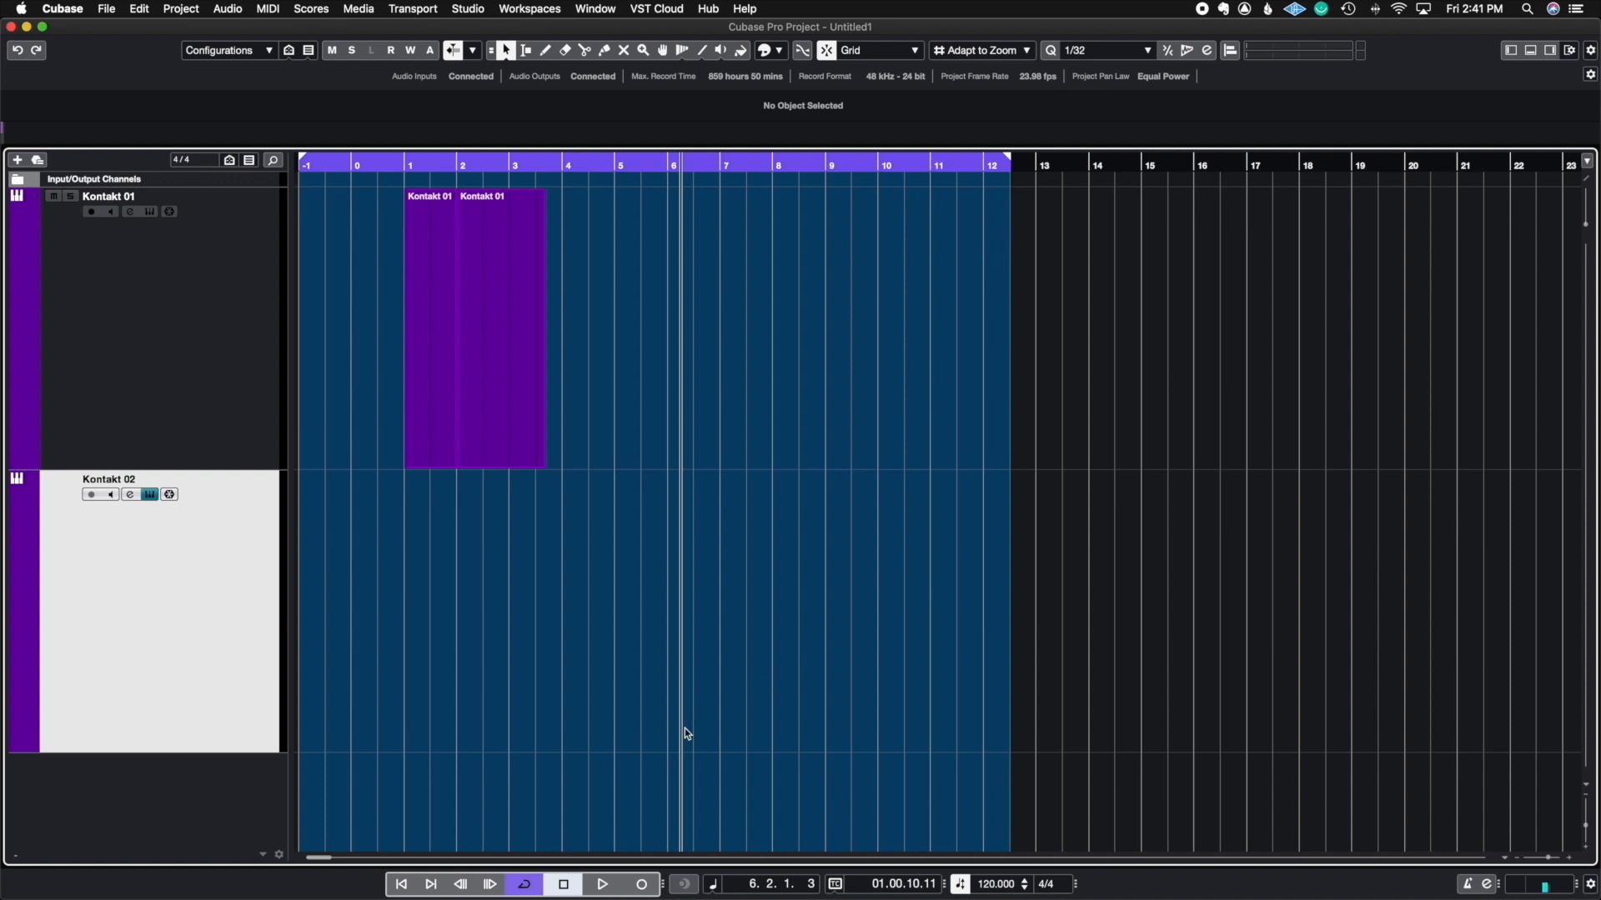
left_click(520, 888)
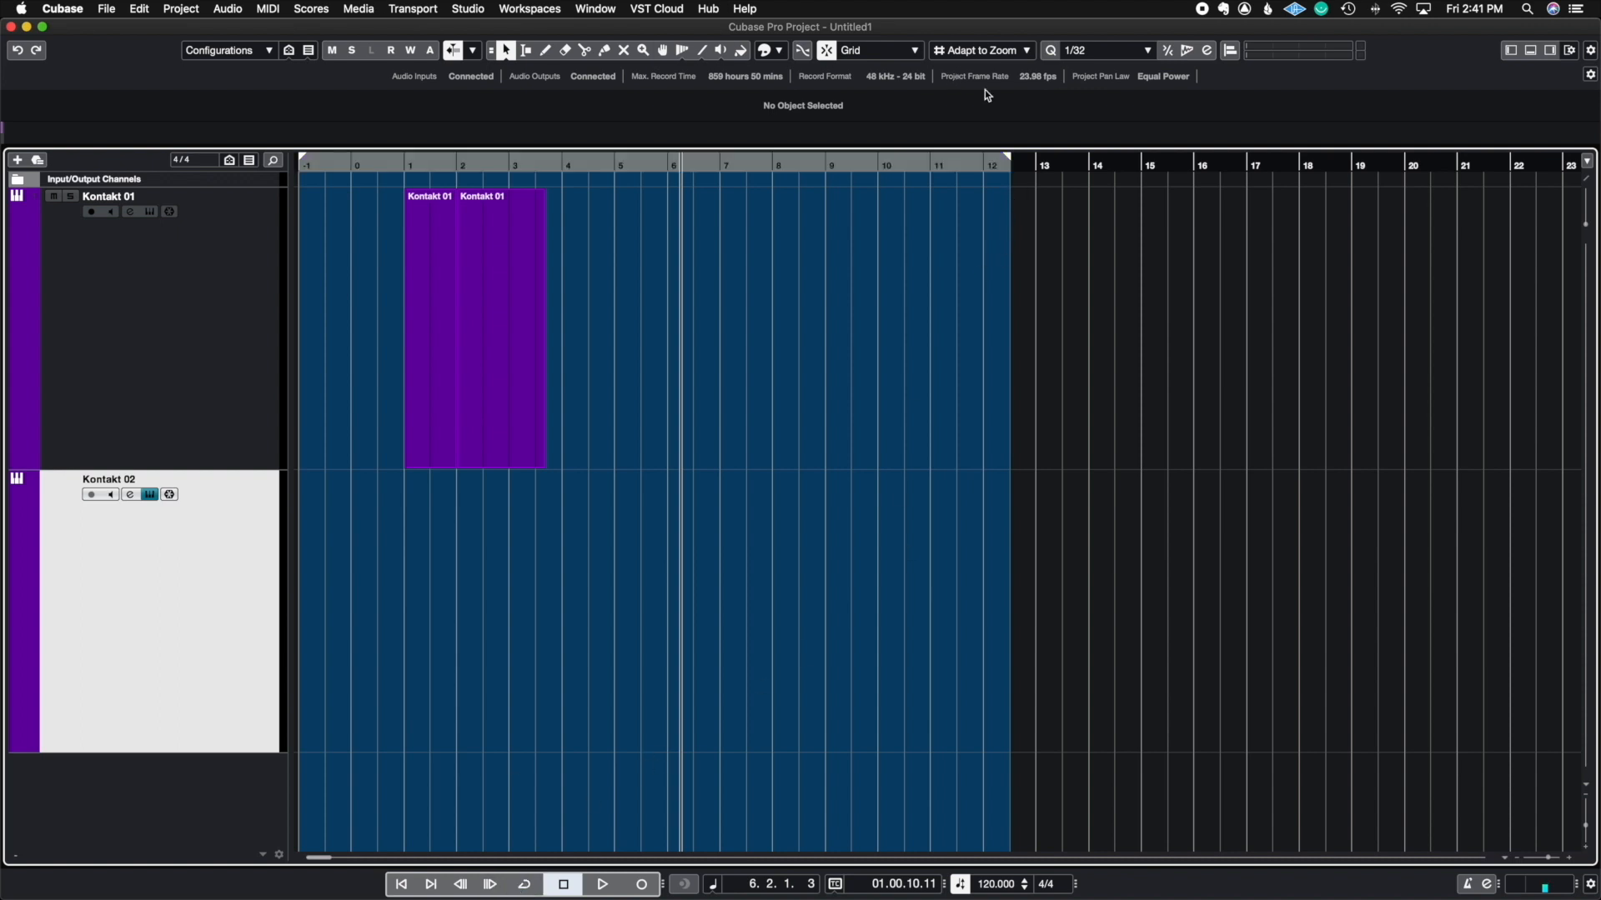
left_click(1007, 161)
left_click(328, 119)
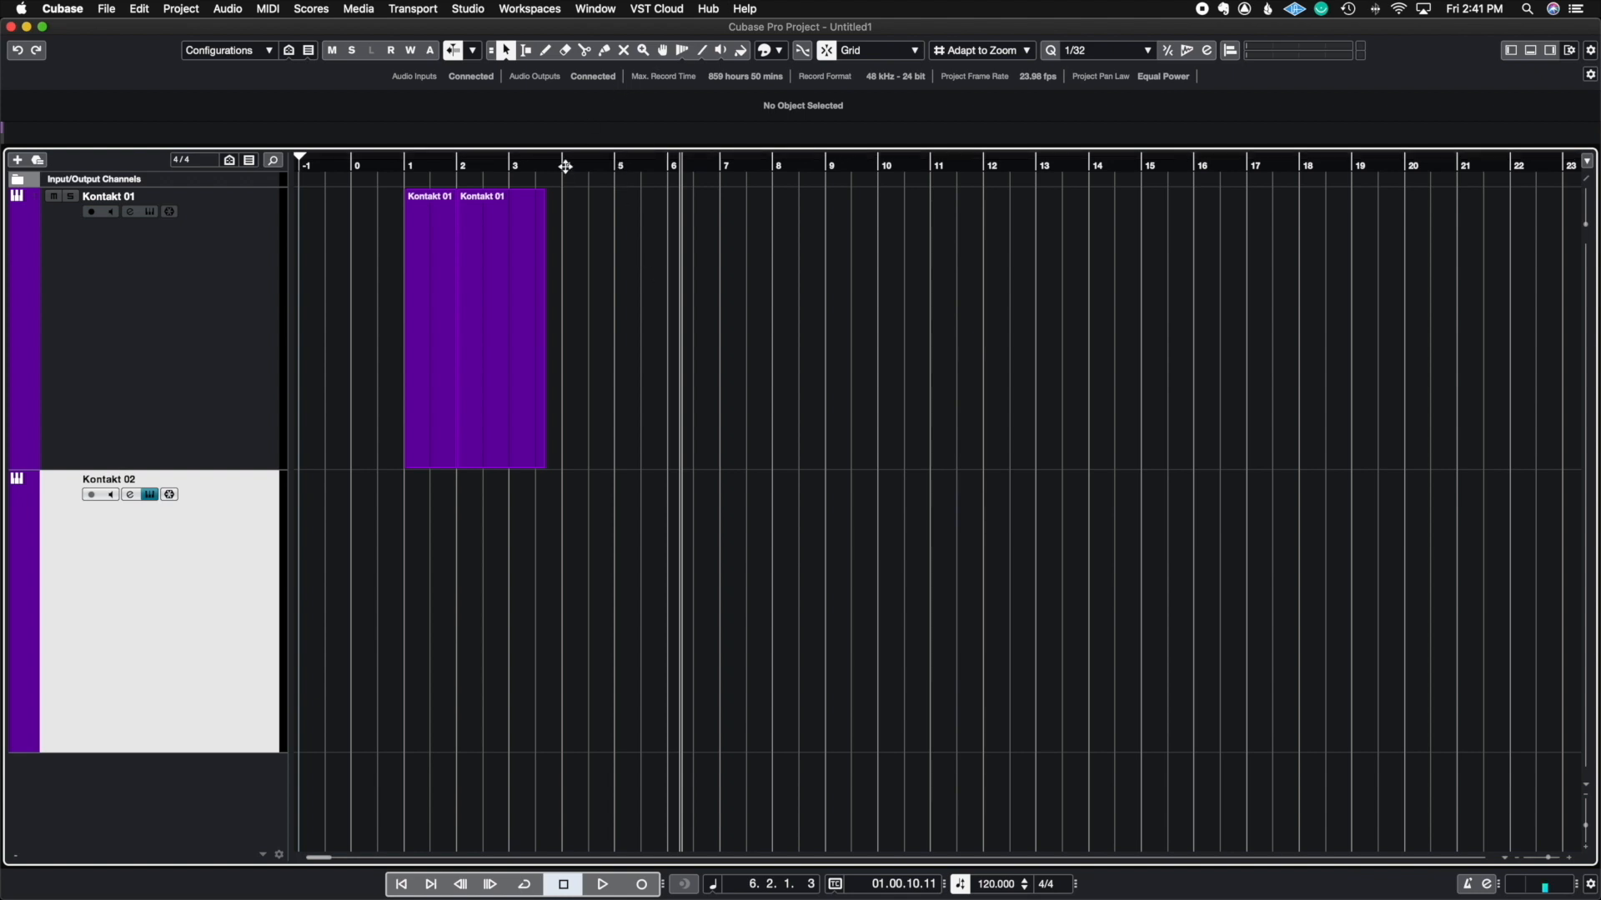
Step: Move the project cursor to 9.3.1 and return it to 1.1.1.0
left_click(824, 199)
left_click_drag(824, 199, 846, 199)
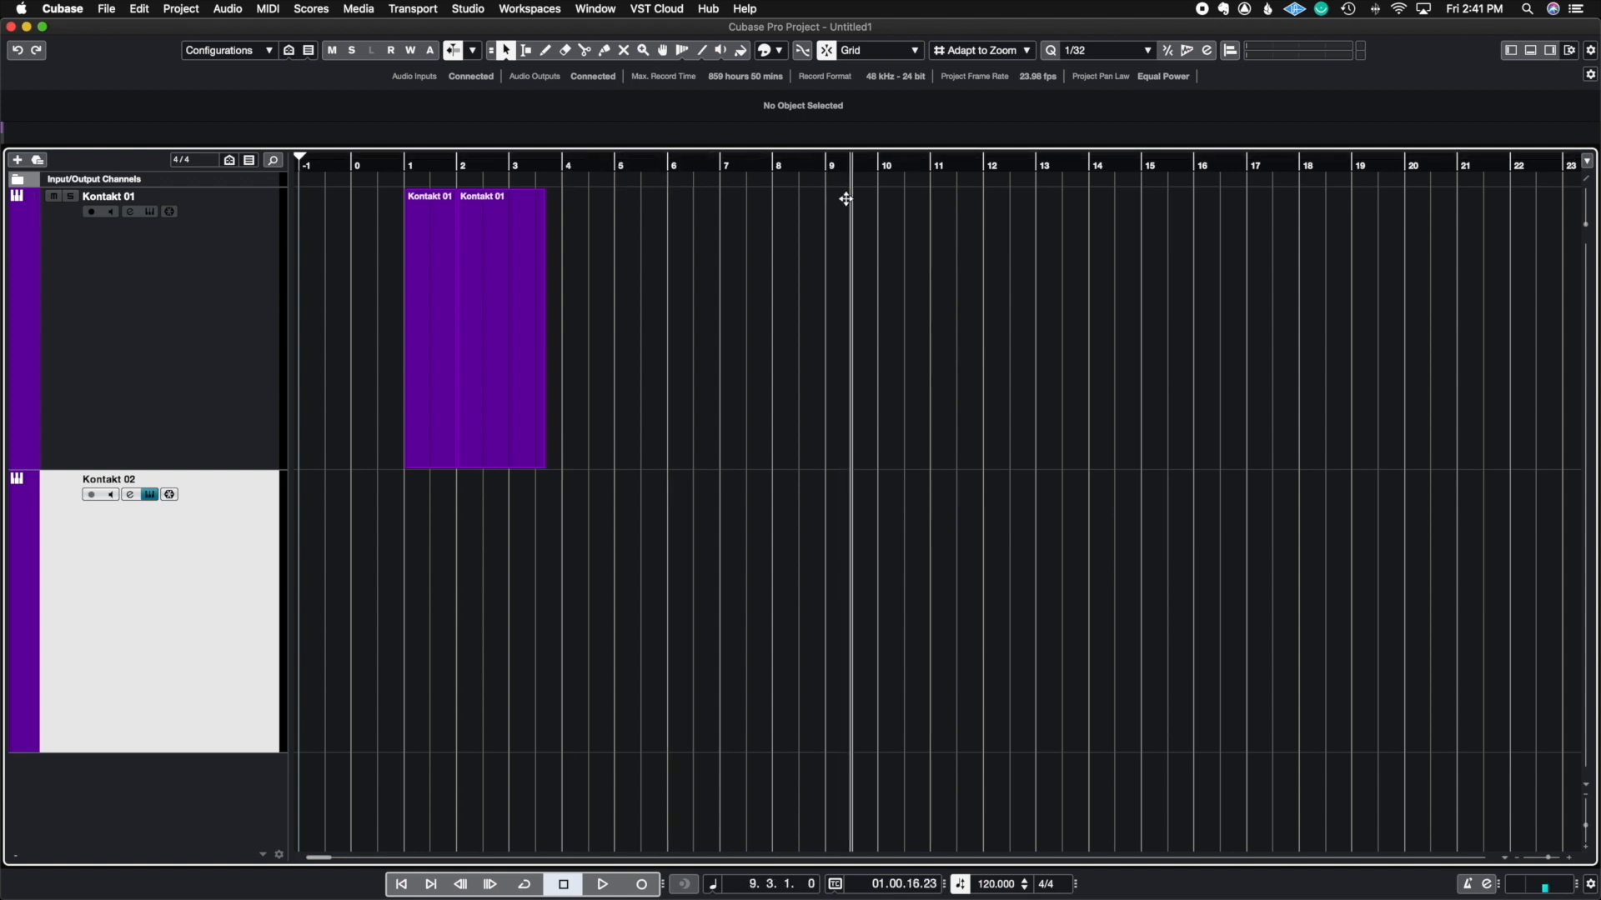
key("Home")
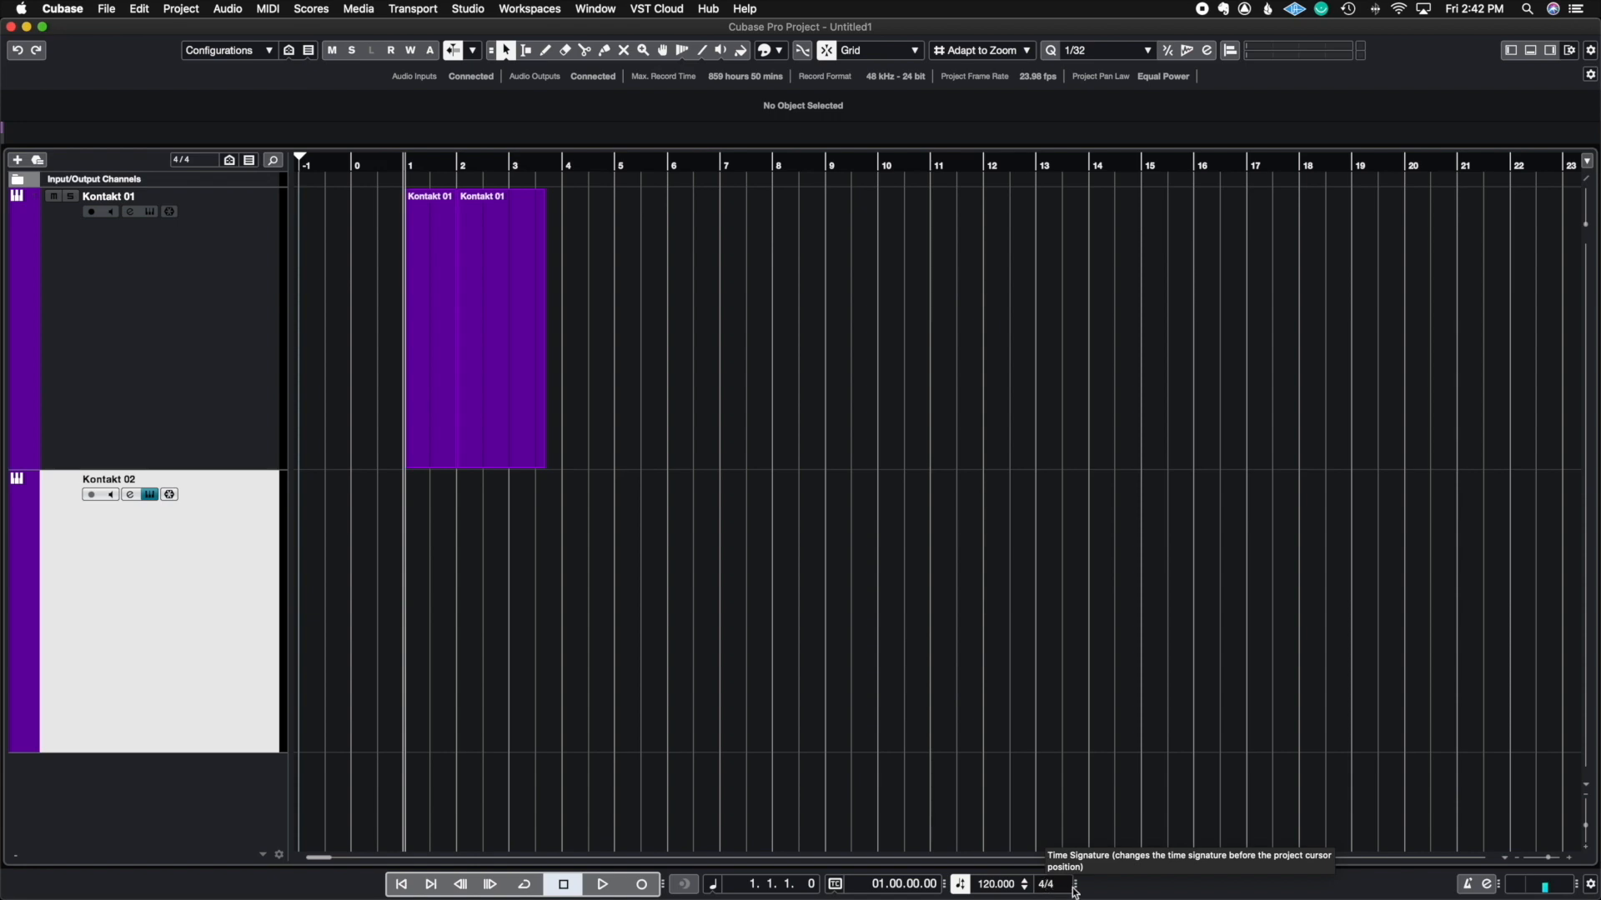
Step: Turn on the metronome click and play about one bar from bar 1 to hear it
left_click(1467, 886)
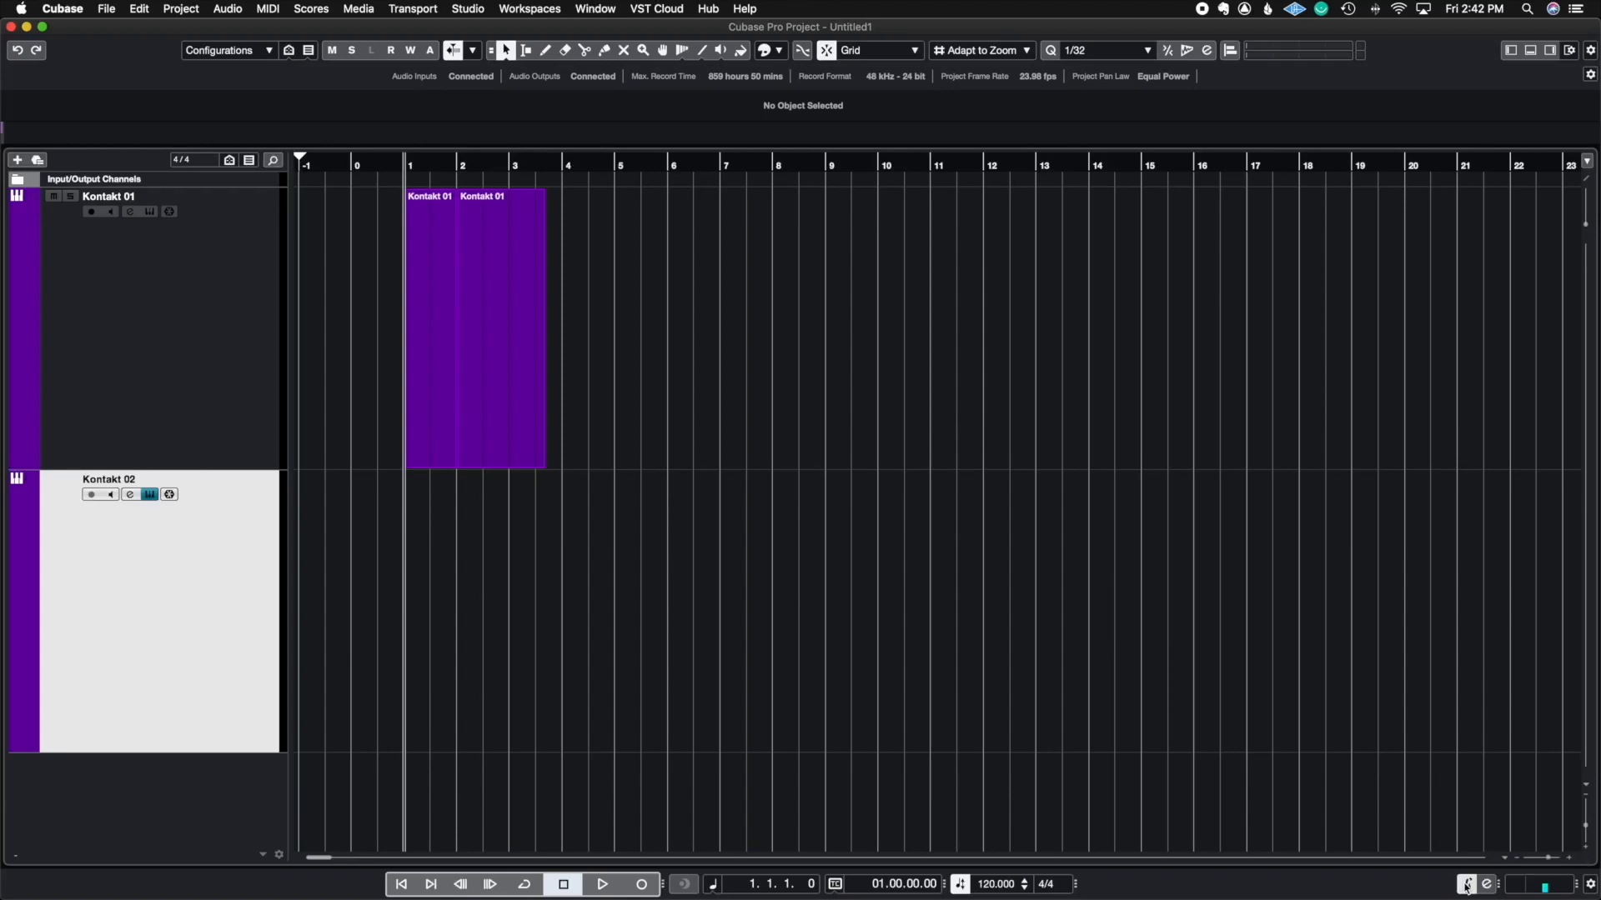
left_click(1467, 886)
left_click(1467, 885)
key("space")
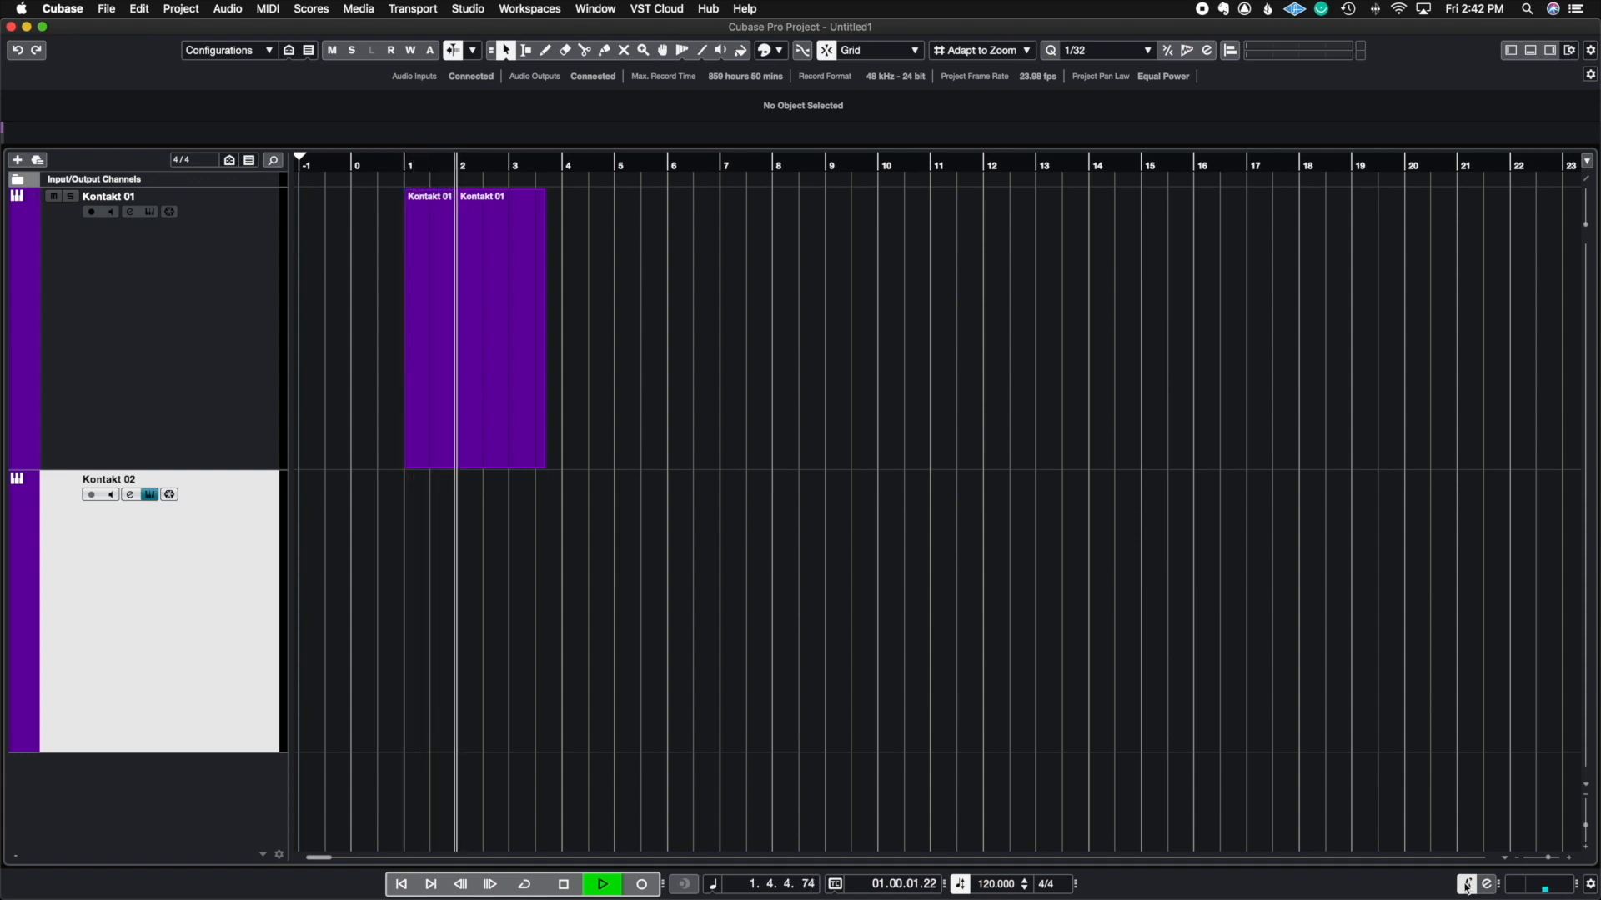
key("space")
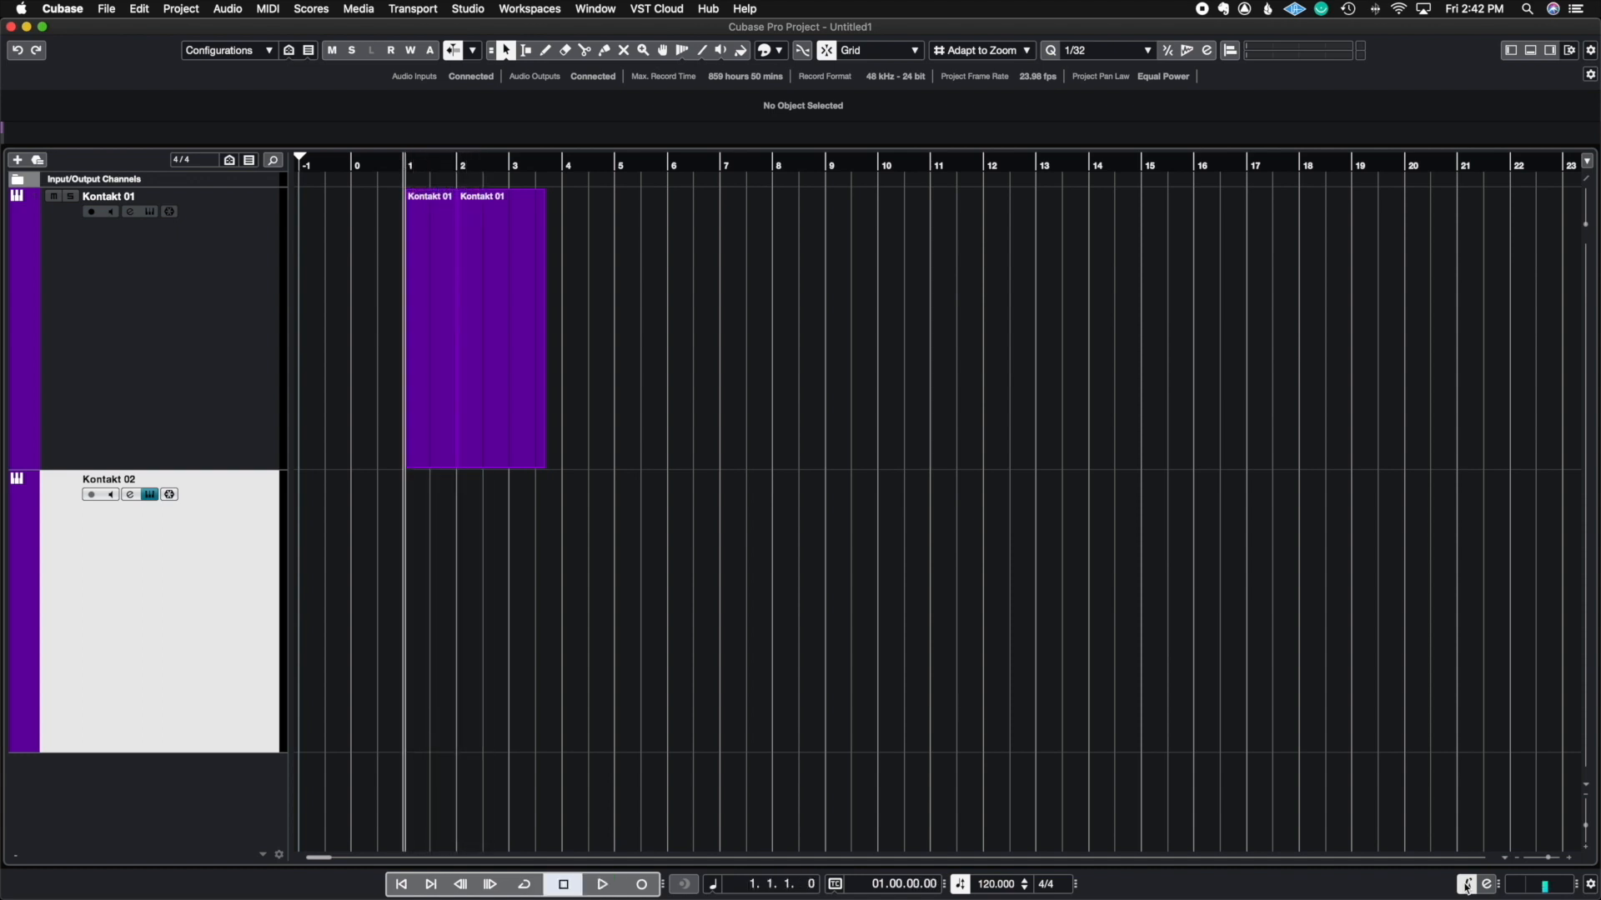
Step: Examine the general, click sounds and click patterns settings in the Metronome Setup
left_click(1466, 886, "super")
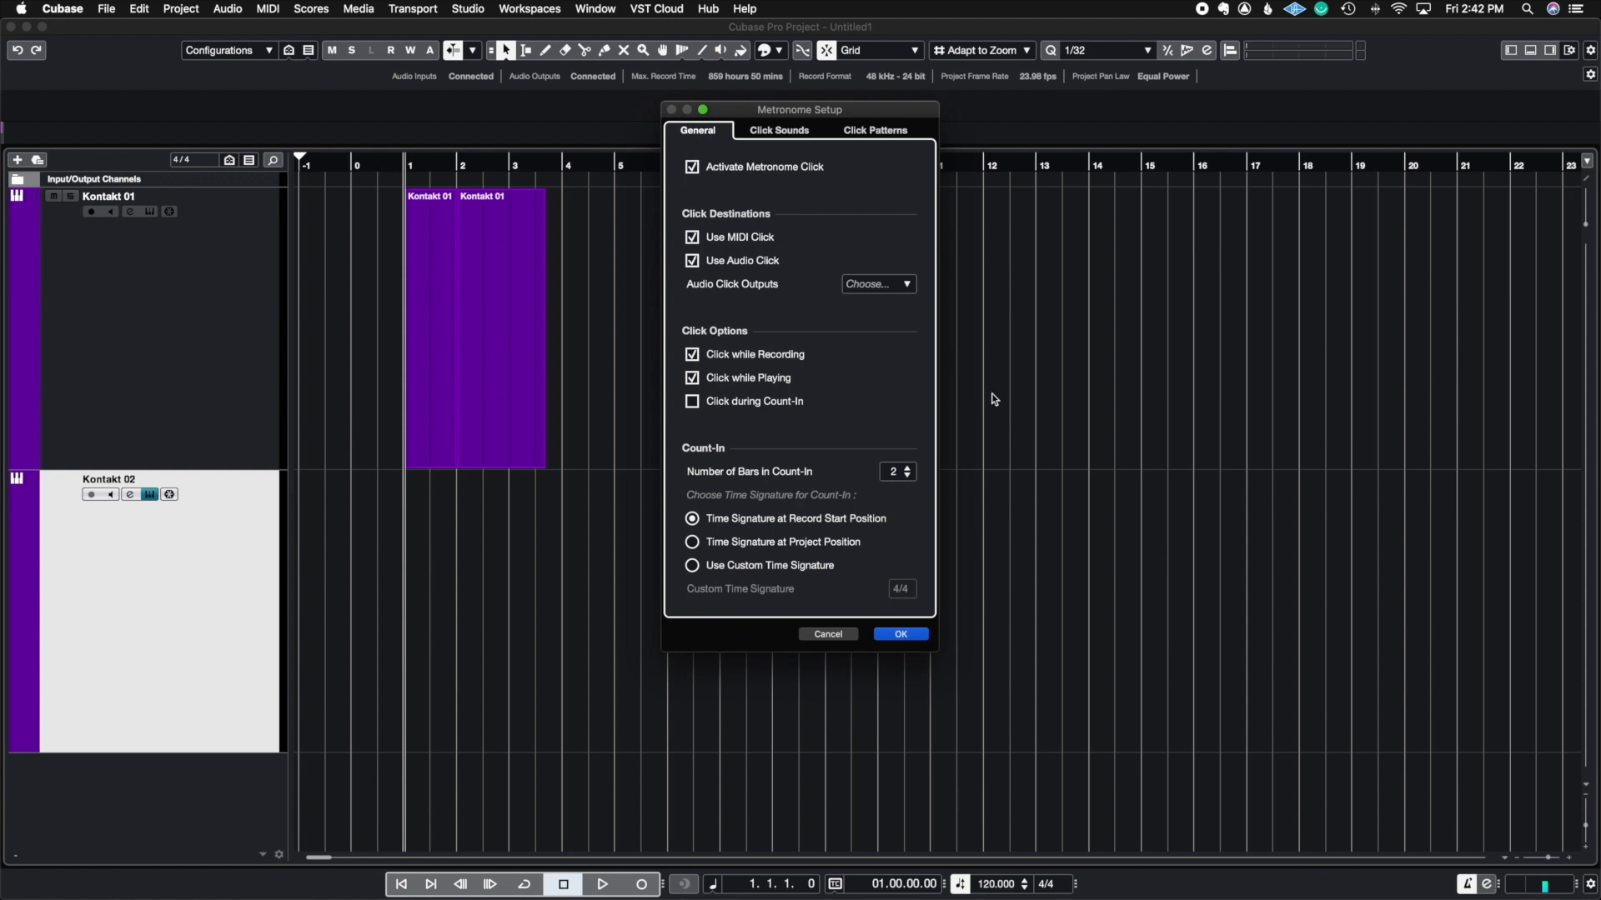
left_click(782, 130)
left_click(876, 131)
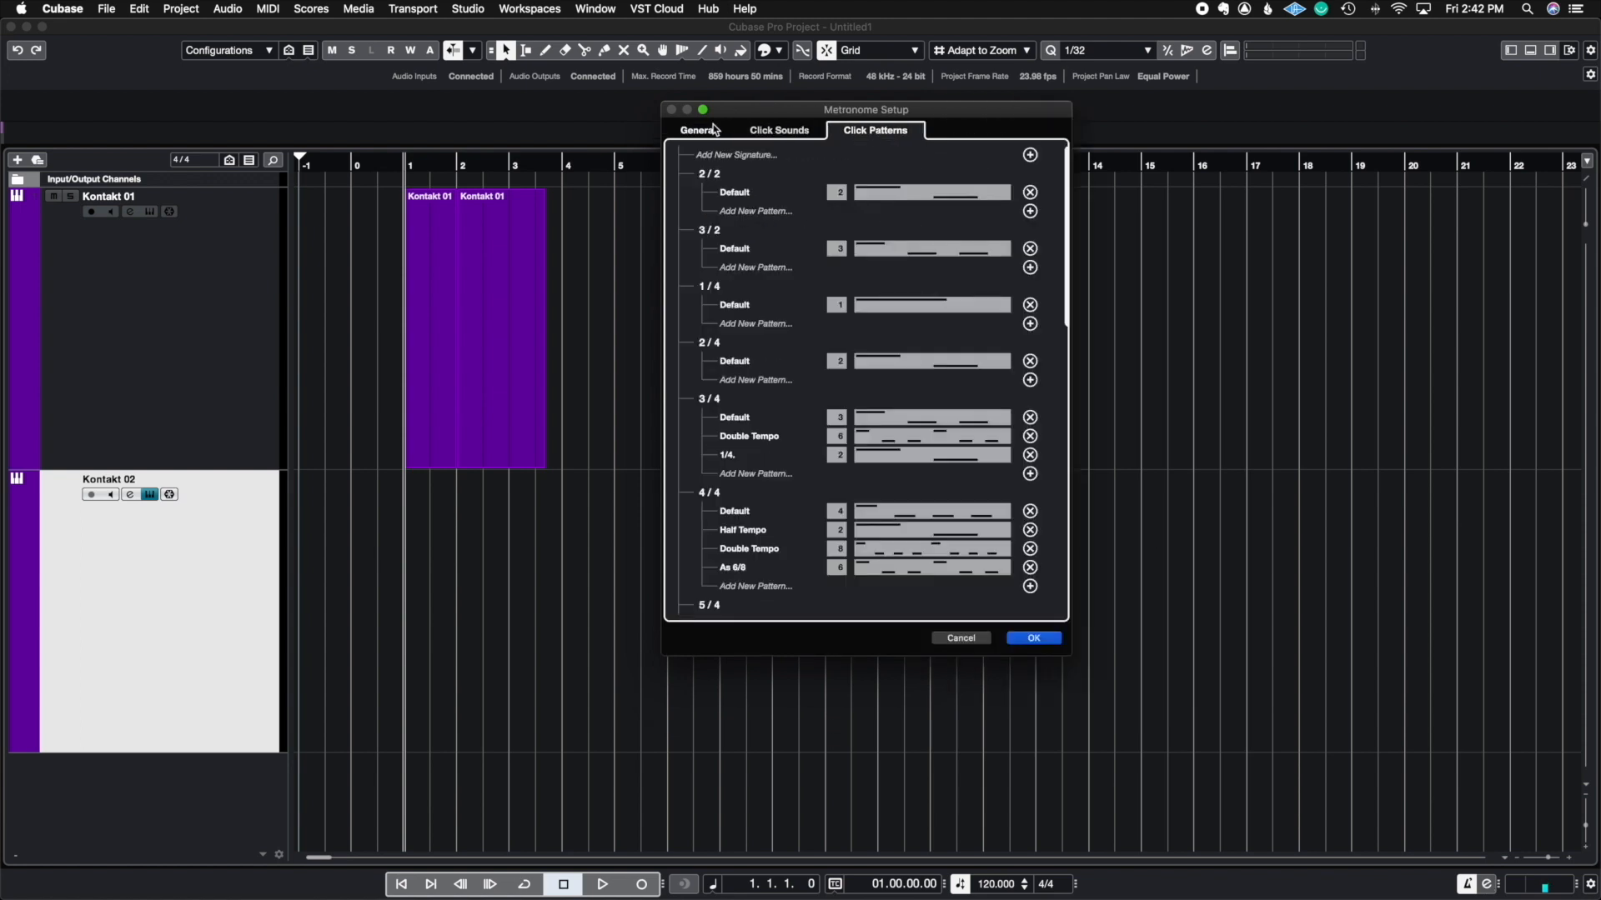
left_click(698, 131)
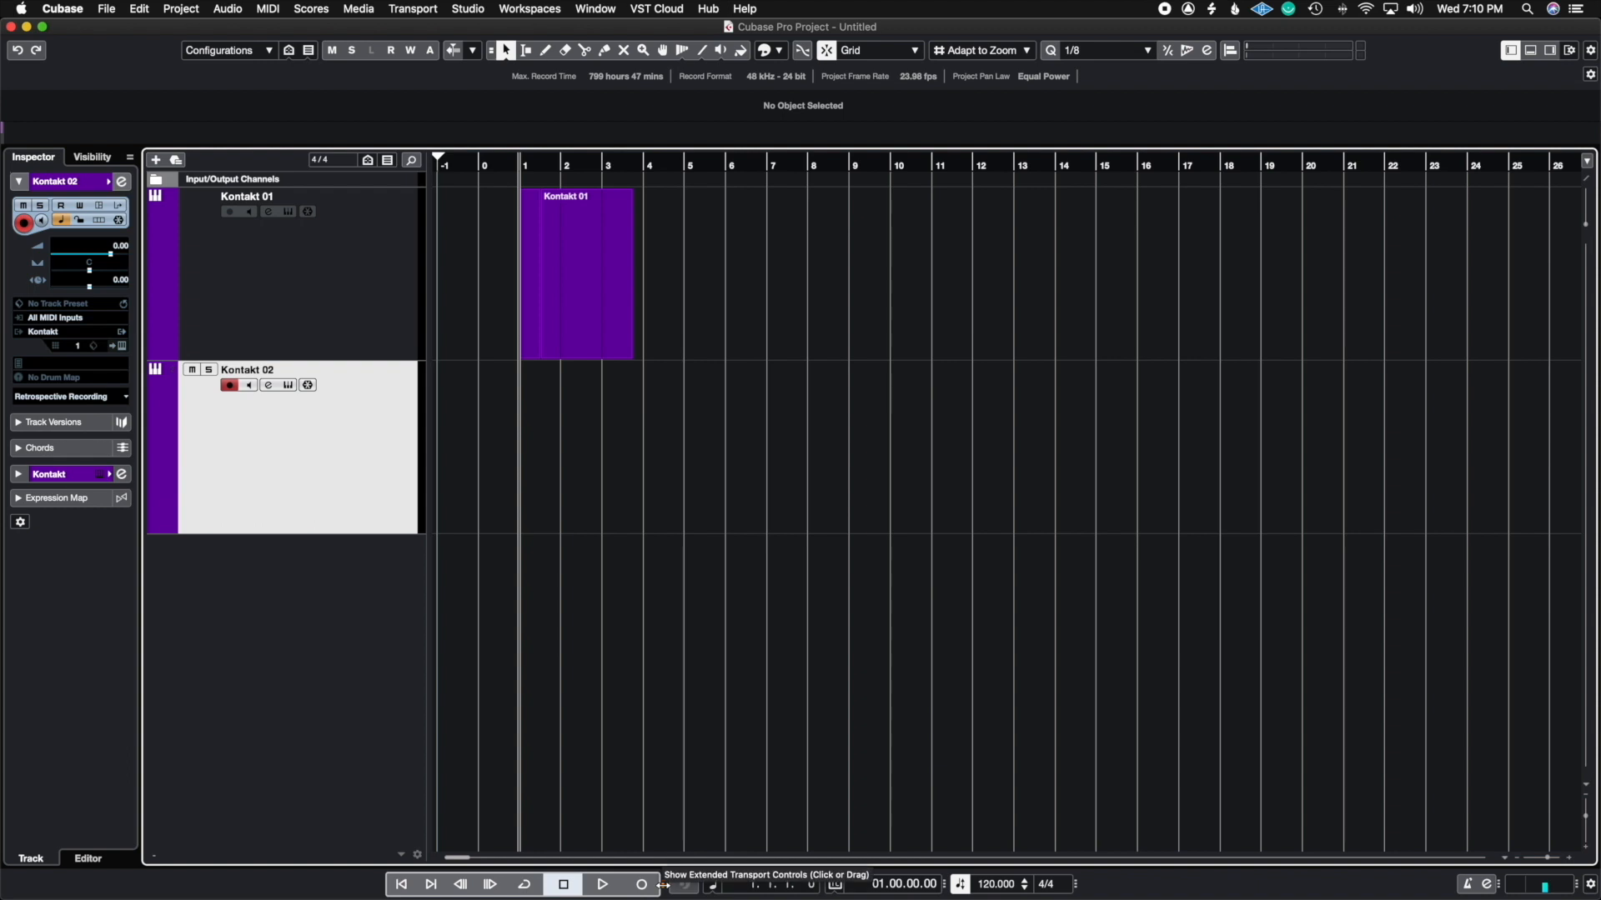
Step: Collapse the transport controls to Cycle, Stop, Play and Record, and partly expand them again
left_click_drag(663, 886, 603, 884)
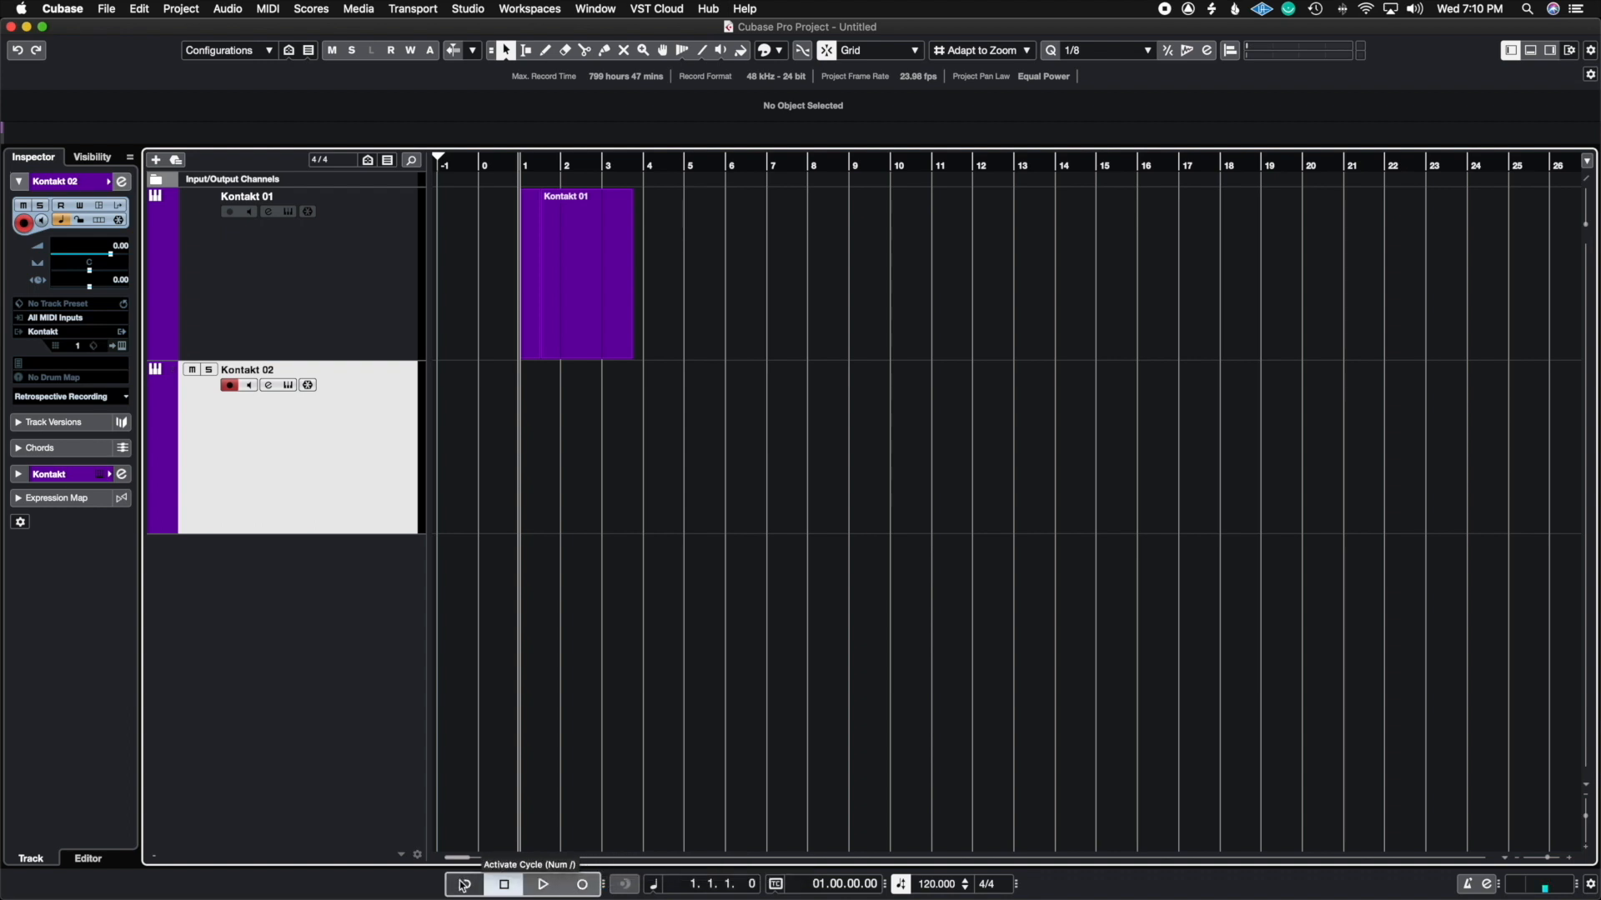
left_click(606, 885)
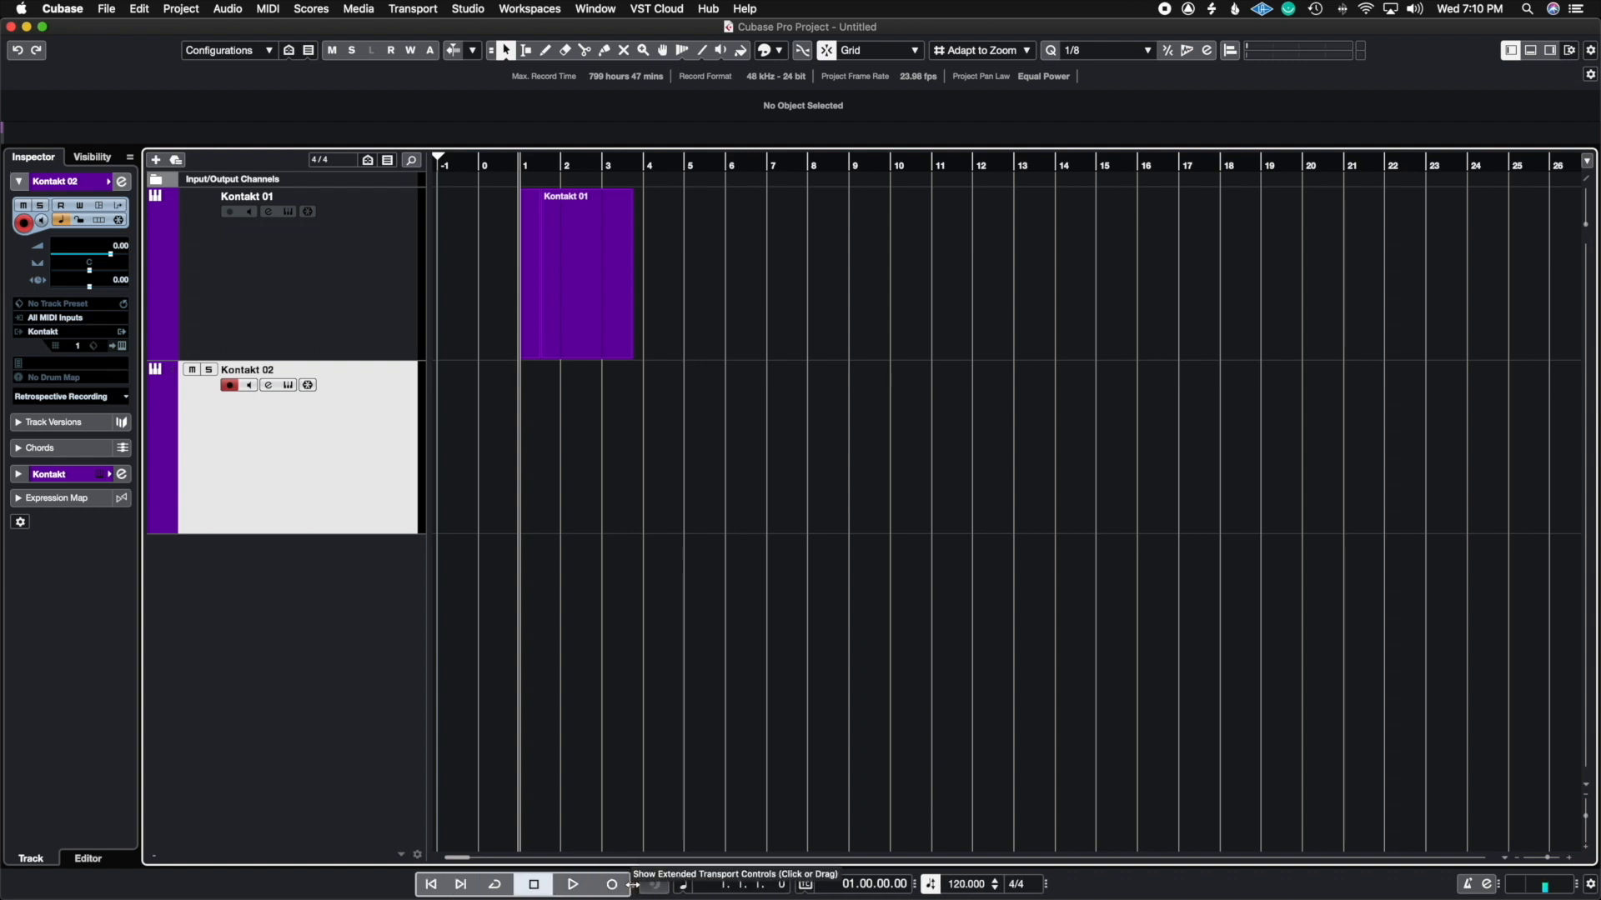